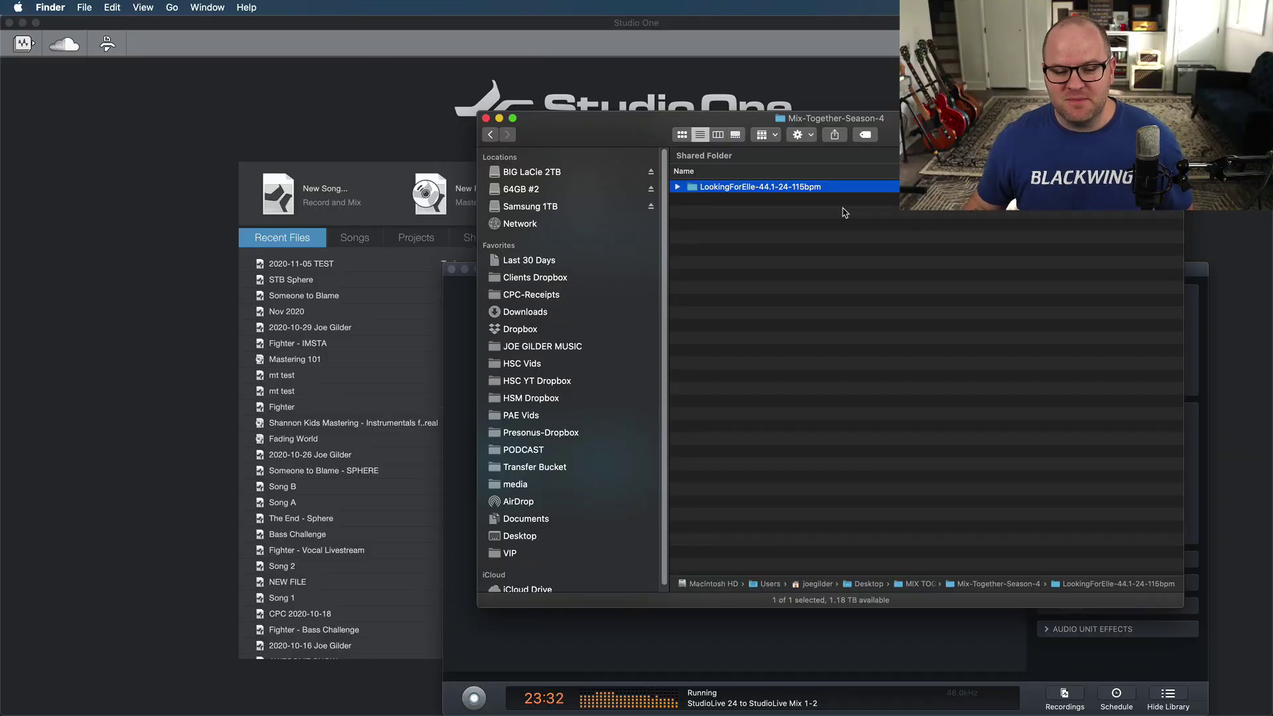
Switch between Studio One and Finder and open the LookingForElle song folder.
click(436, 106)
key(super+Tab)
drag(623, 133, 490, 134)
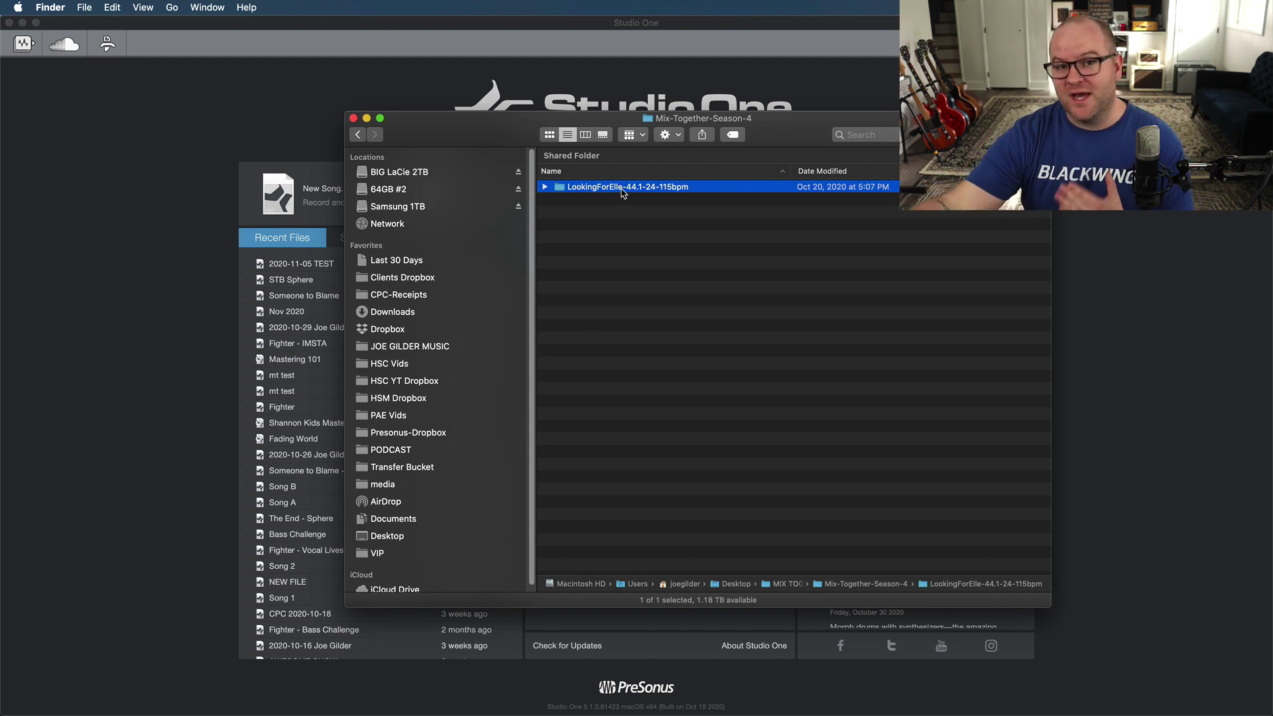
double_click(622, 188)
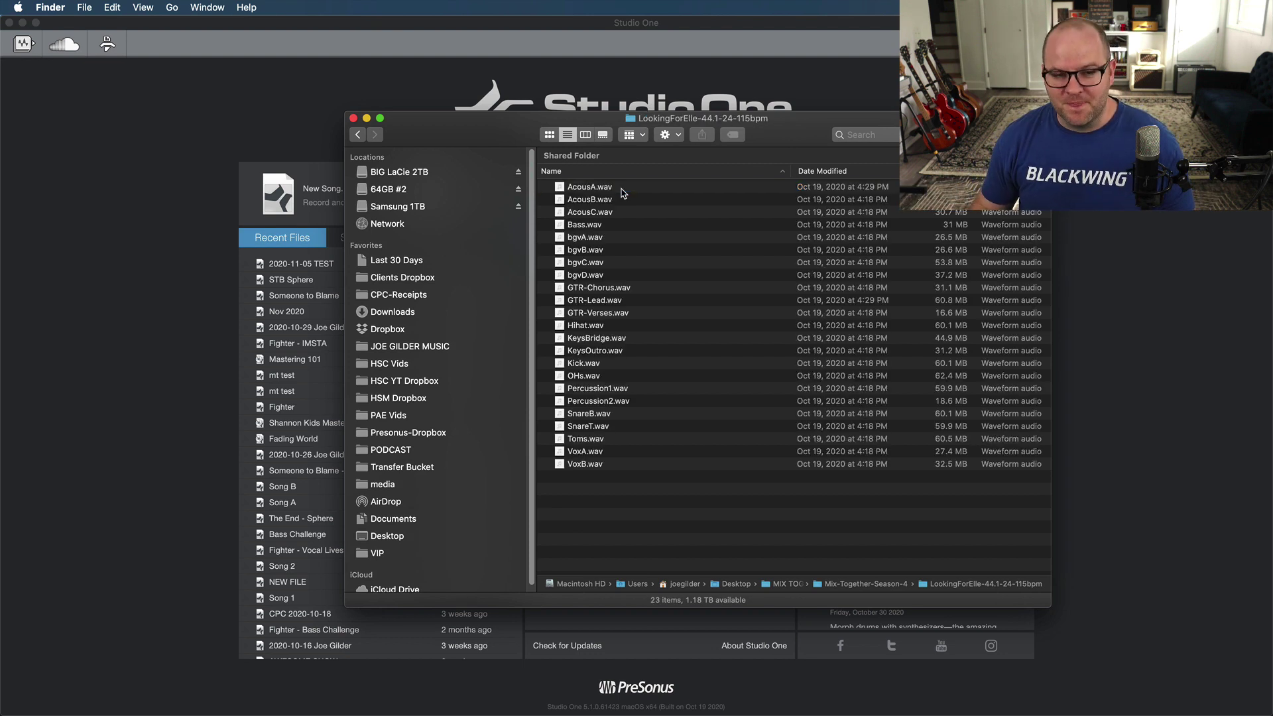
Shift the folder window right to reveal the Studio One start page and select the WAV stems.
drag(461, 132, 411, 107)
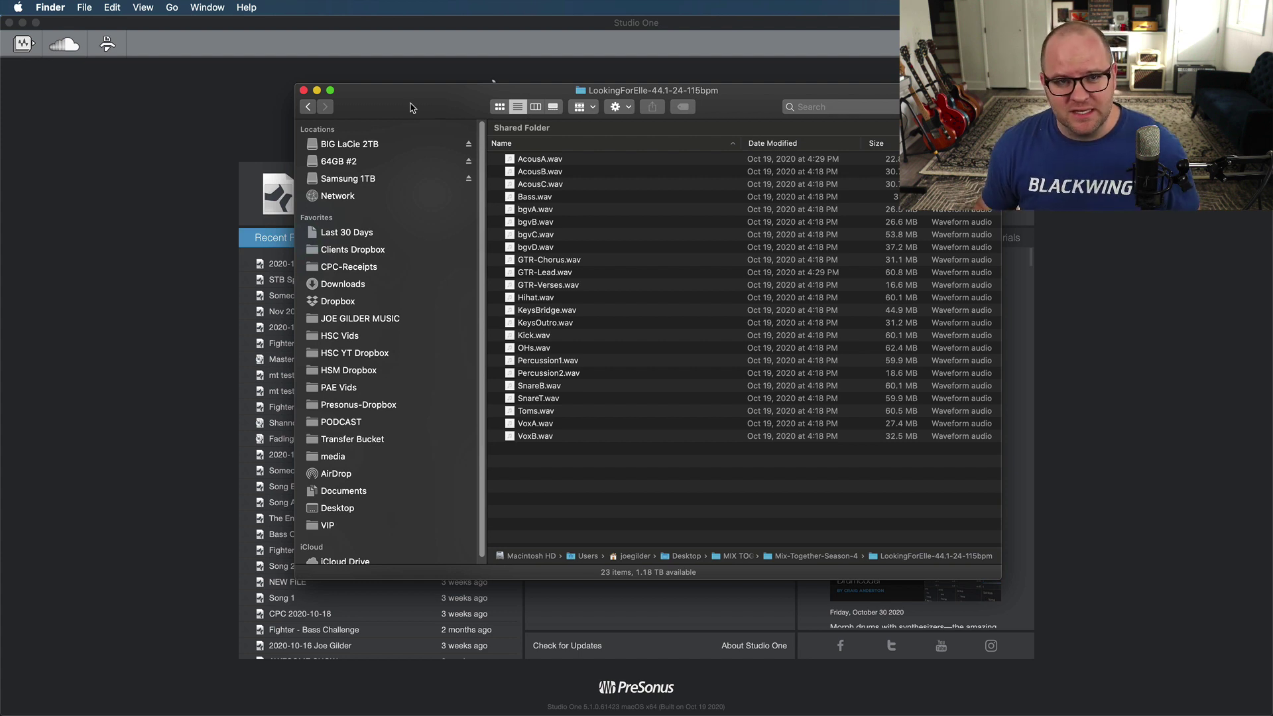
mouse_move(399, 107)
mouse_down()
mouse_move(381, 105)
mouse_move(410, 105)
mouse_up()
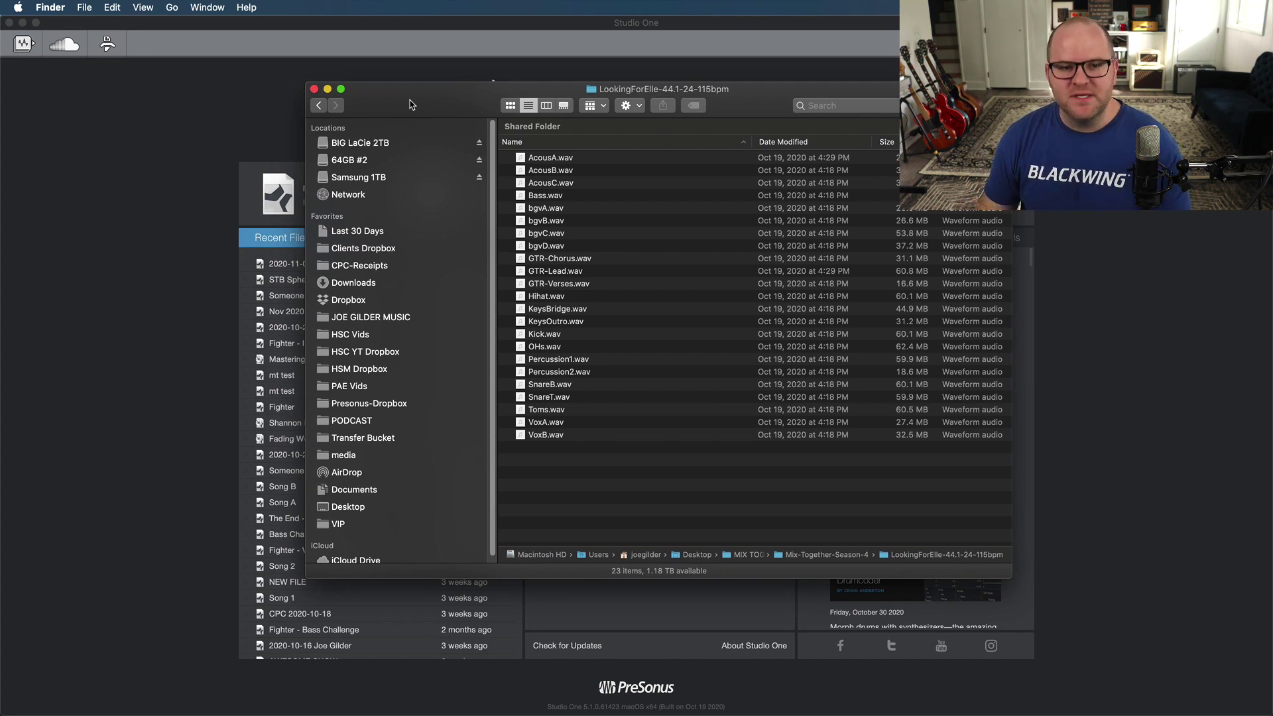
drag(478, 96, 713, 101)
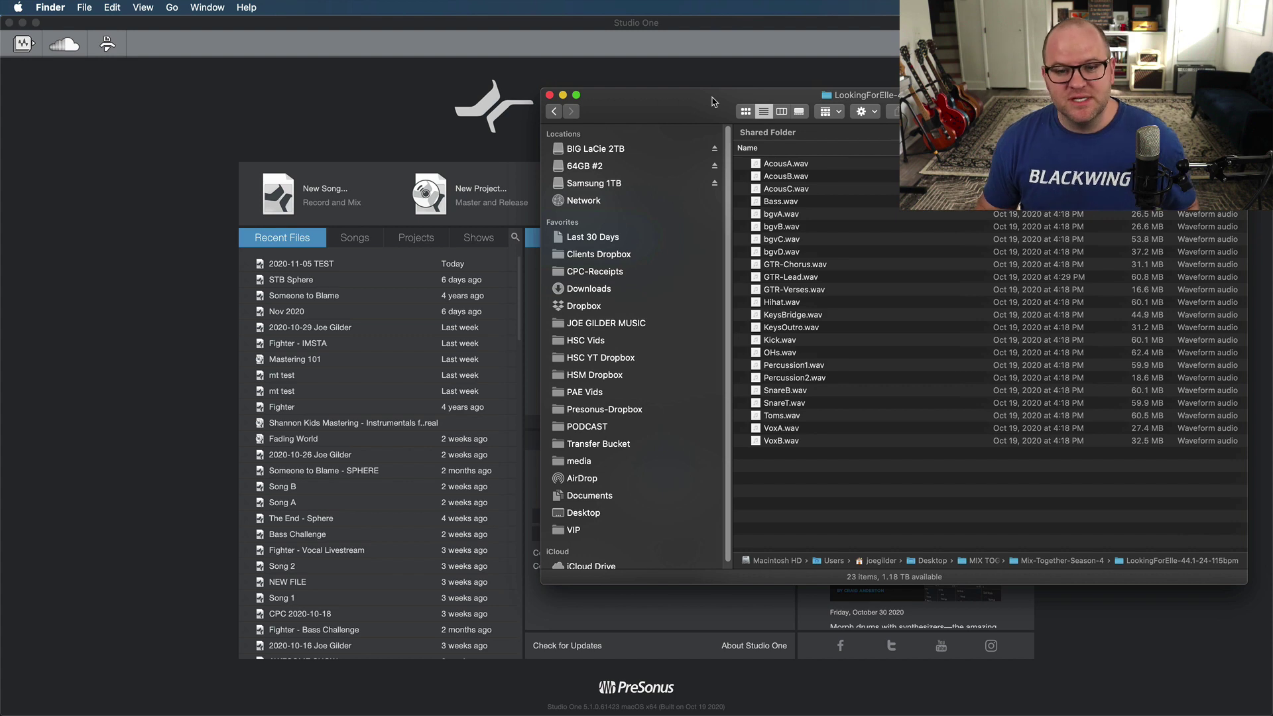
drag(841, 502, 776, 165)
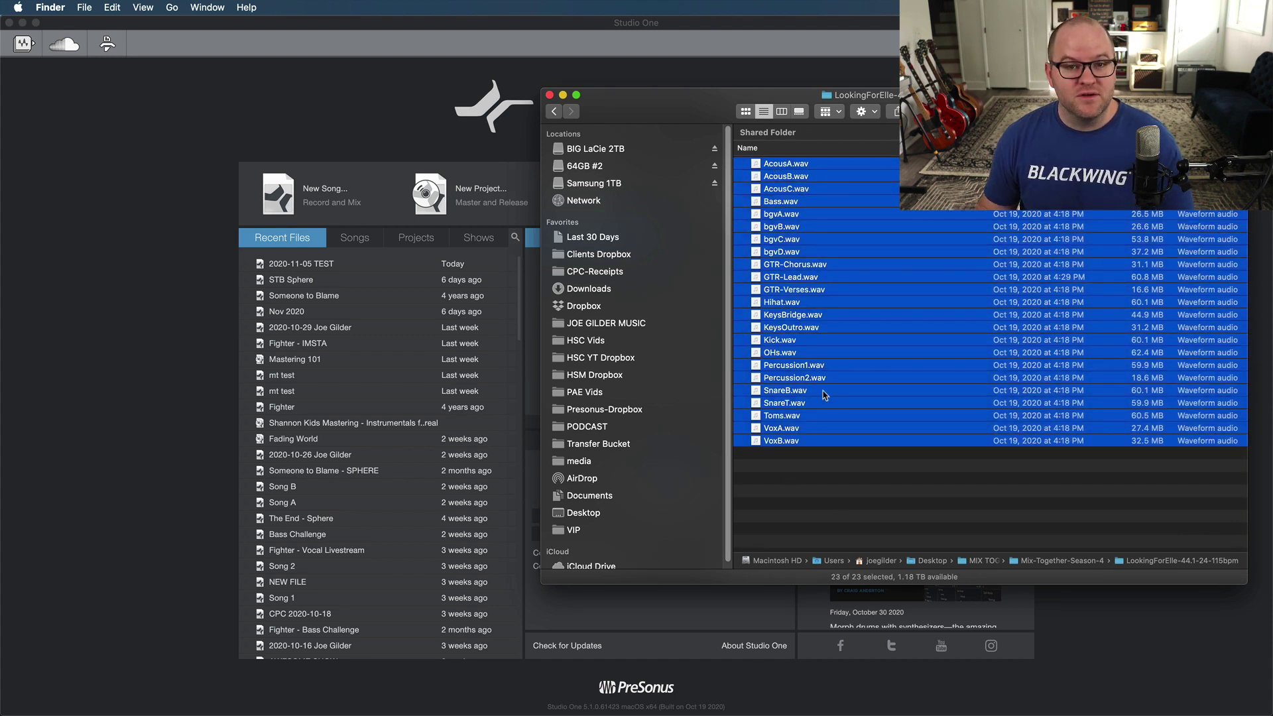
Deselect the stem files and bring the Studio One start page back to the front.
click(810, 463)
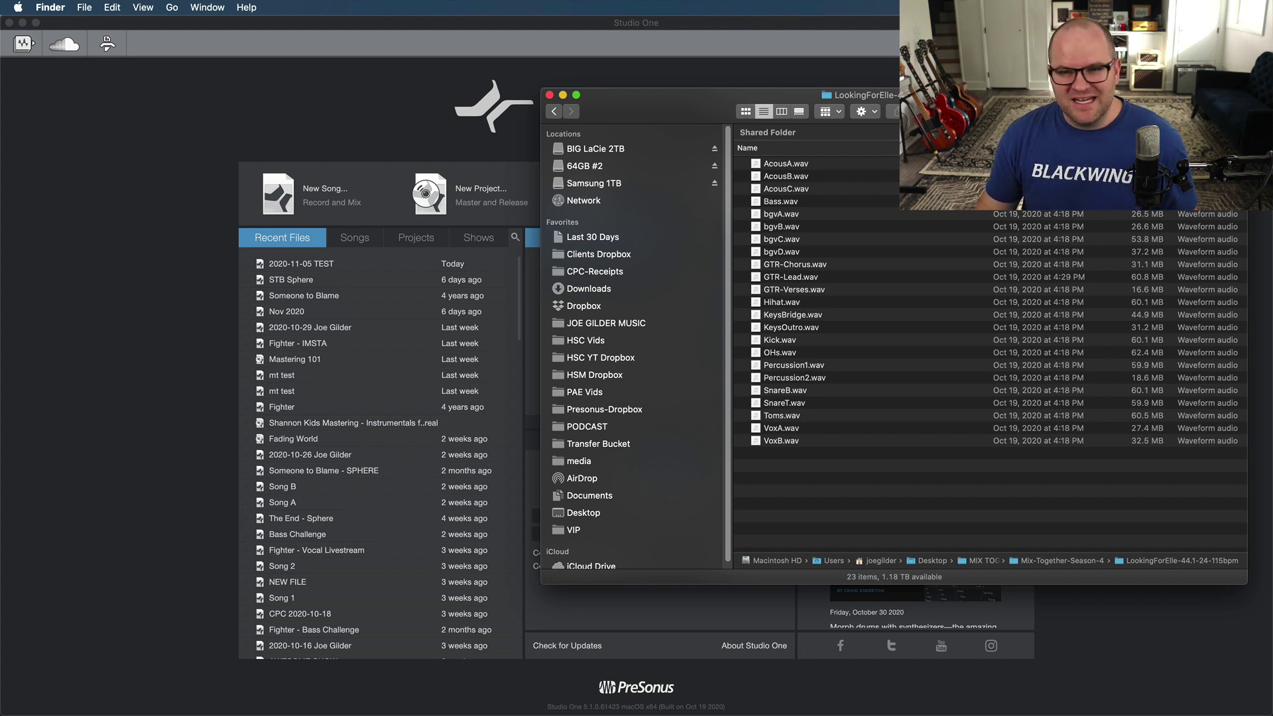
click(304, 111)
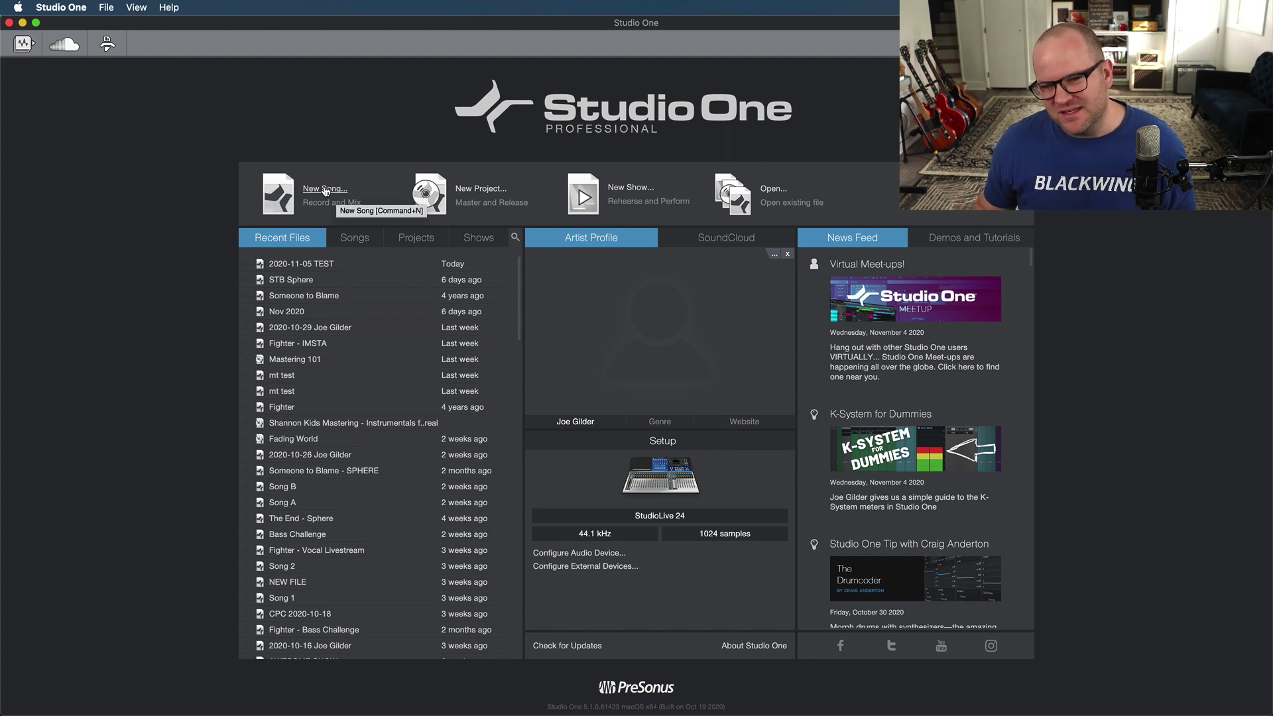
Start a new song based on the MIXING TEMPLATE under User.
click(325, 192)
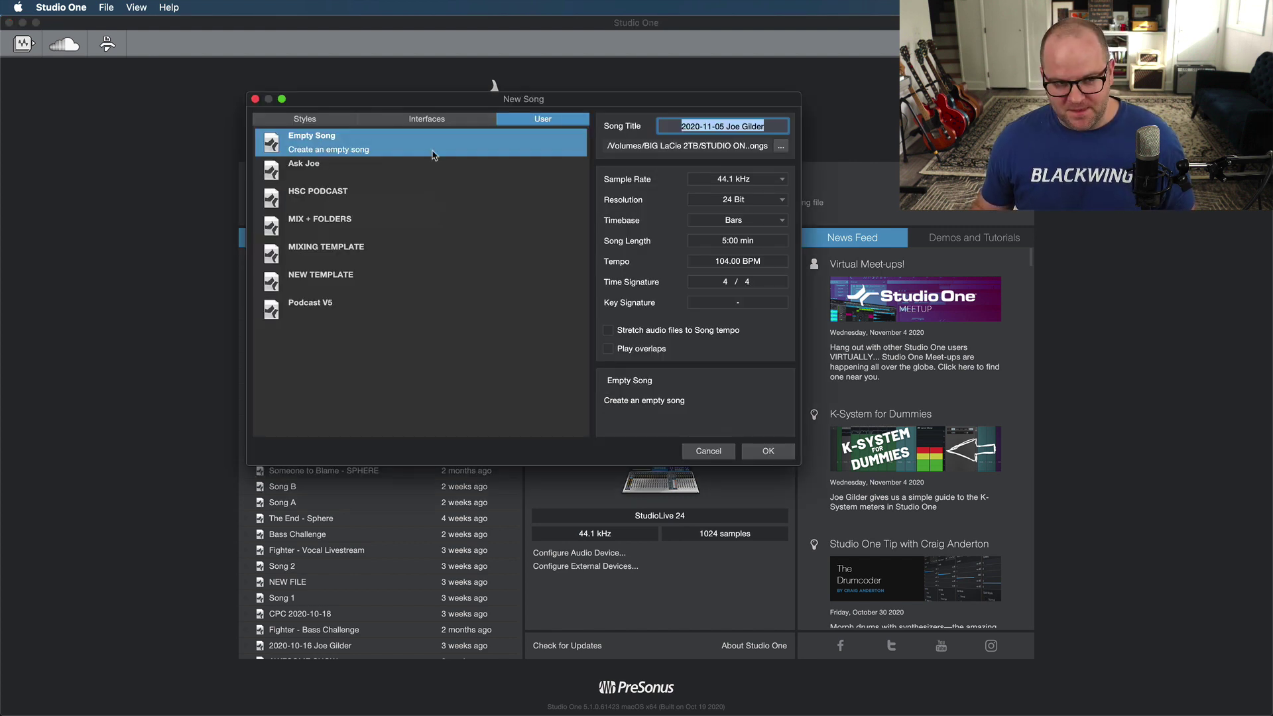
click(319, 263)
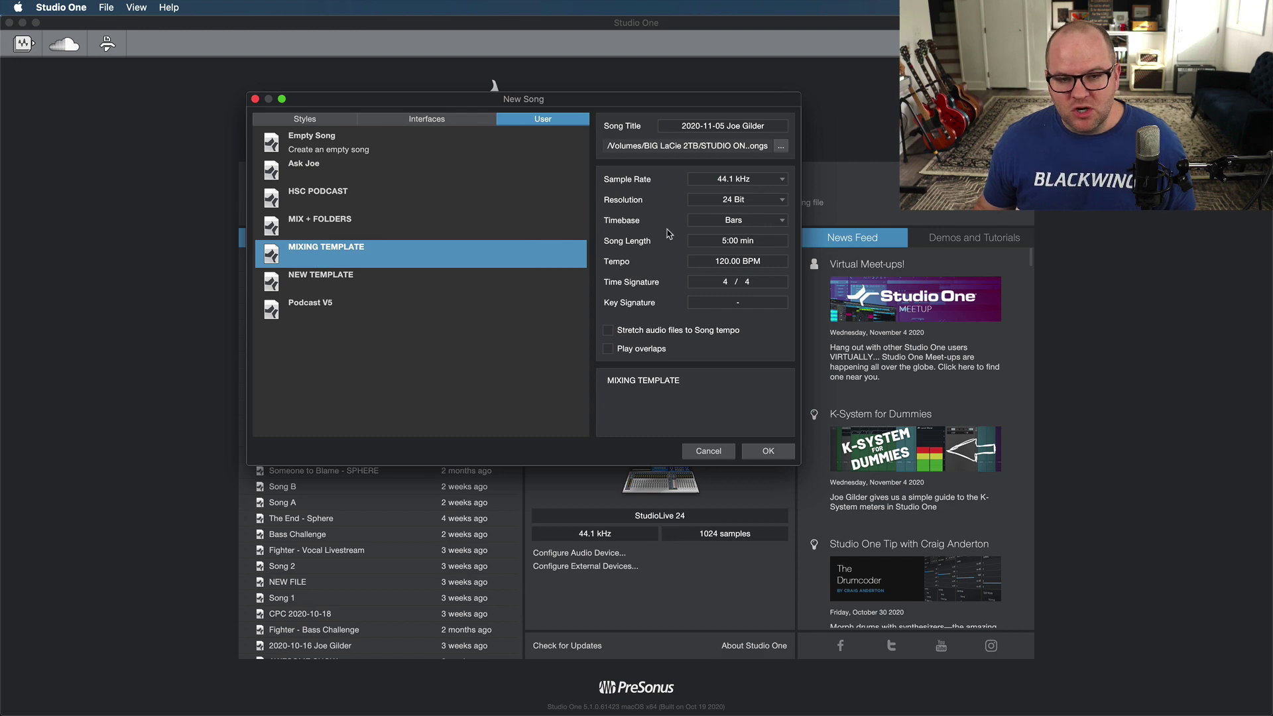
click(720, 126)
key(super+Tab)
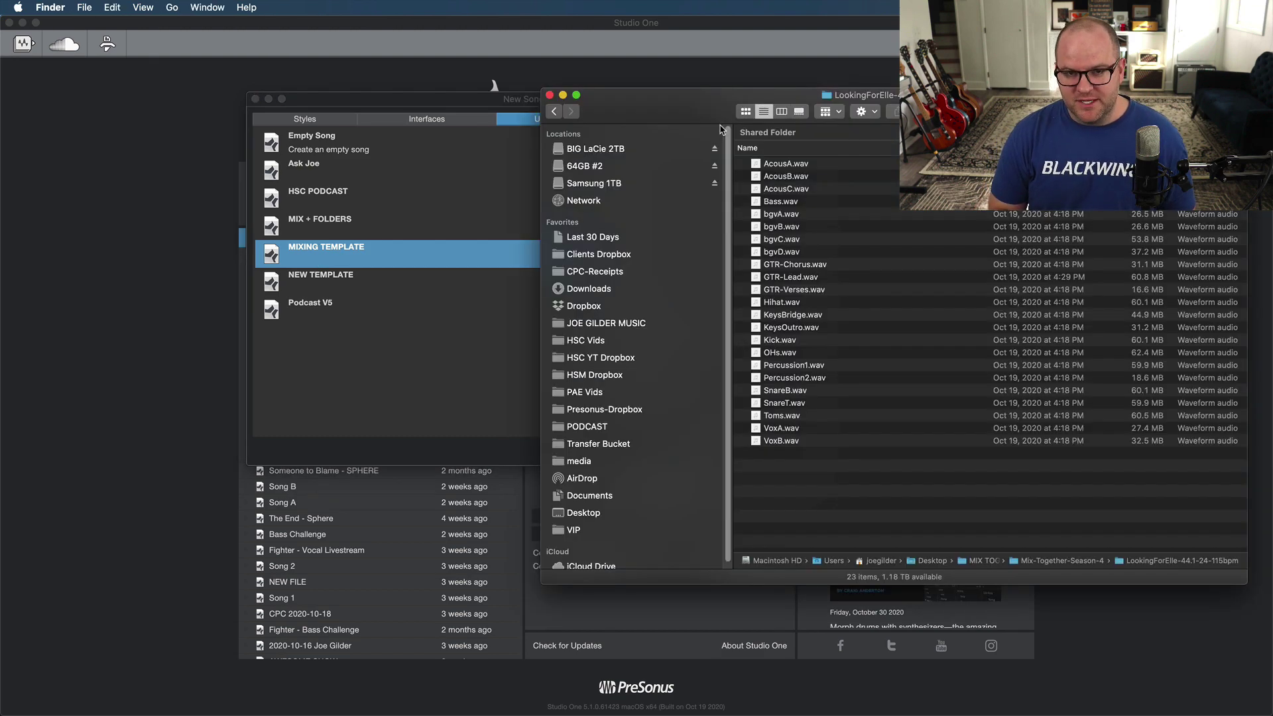
key(super+Tab)
Title the song 'Looking for Elle - MT', set tempo to 115 BPM, and create it.
click(721, 127)
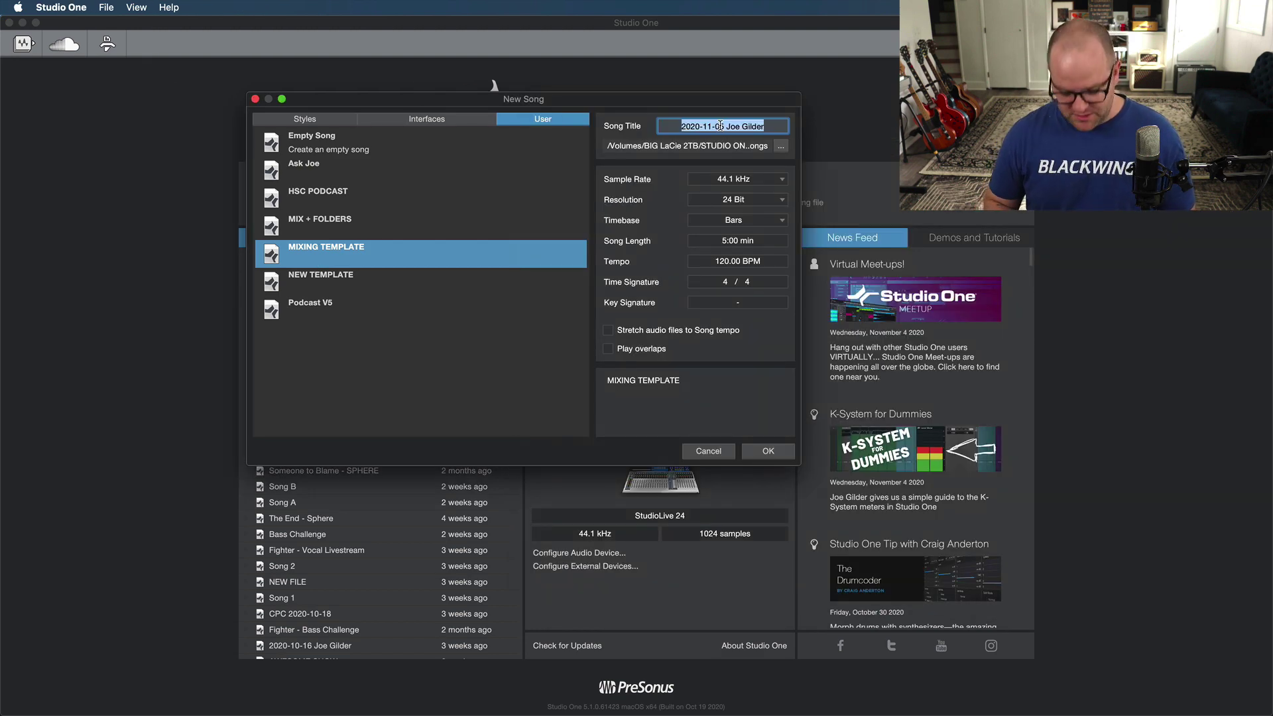
text(Looking for Elle - MT)
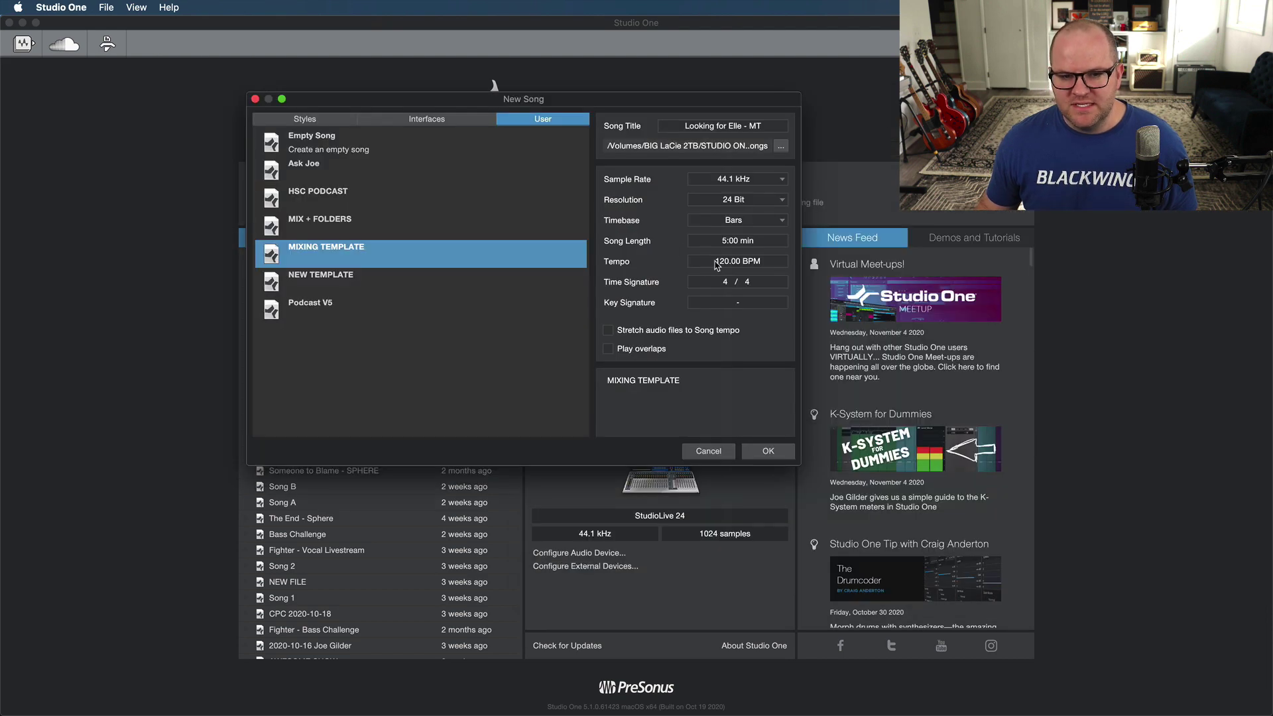
double_click(713, 265)
text(115)
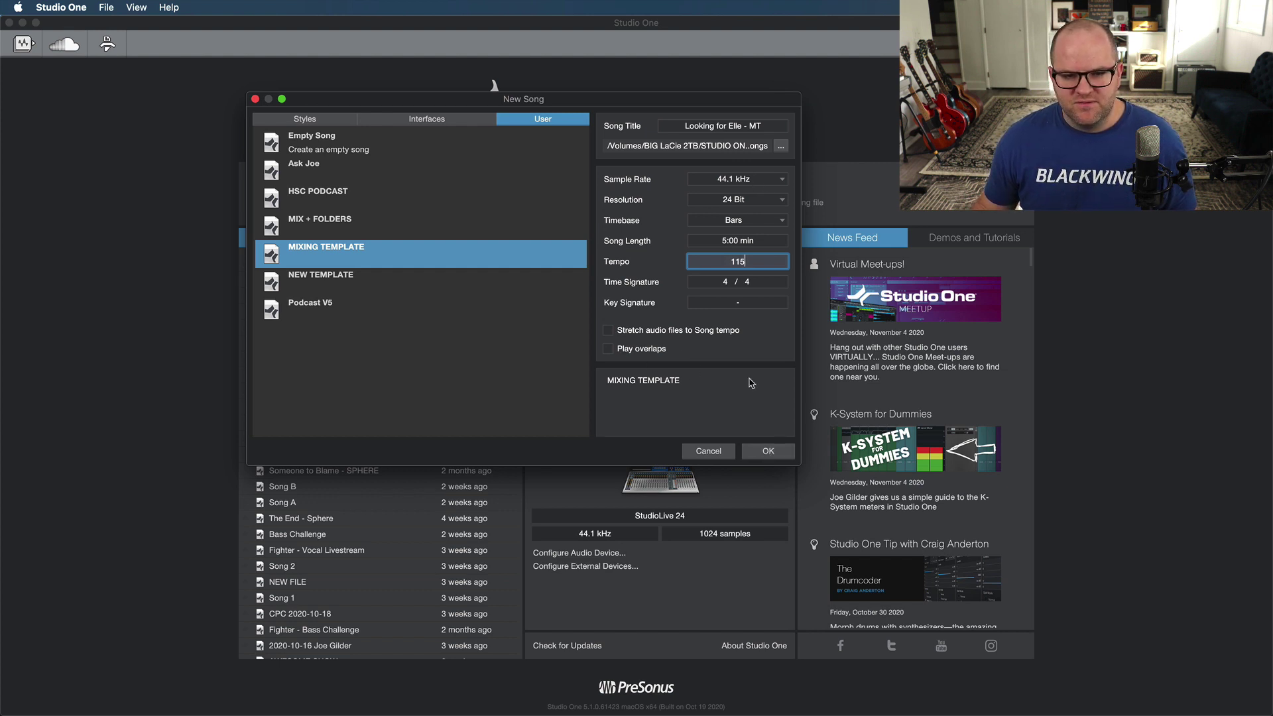
click(773, 351)
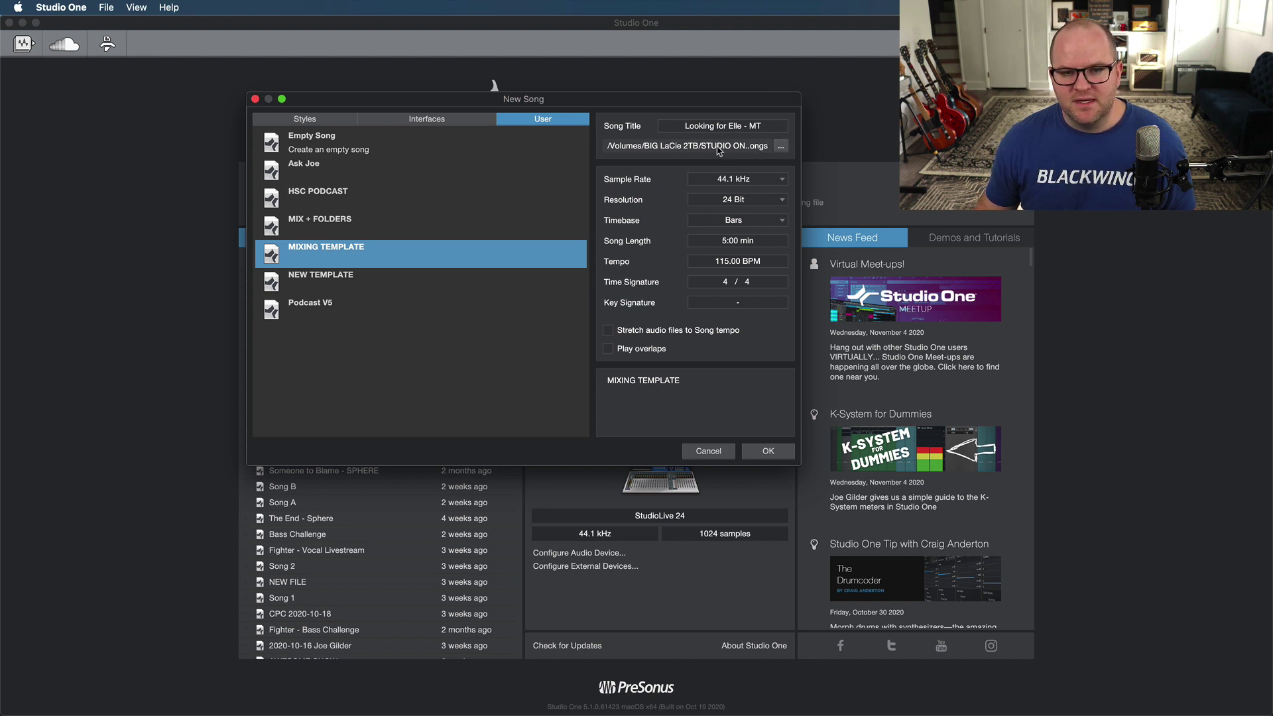
click(767, 451)
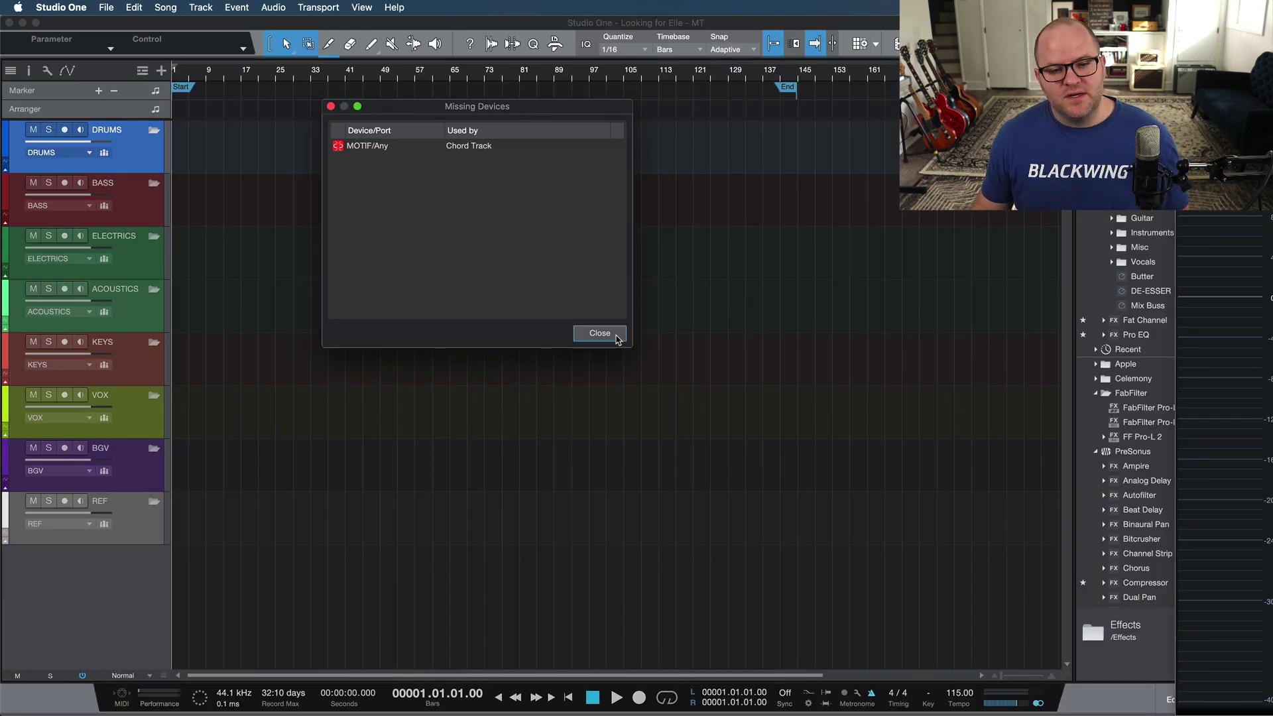
Dismiss Missing Devices, erase the Artist in Meta Information, close the Info panel, and show the Console.
click(614, 337)
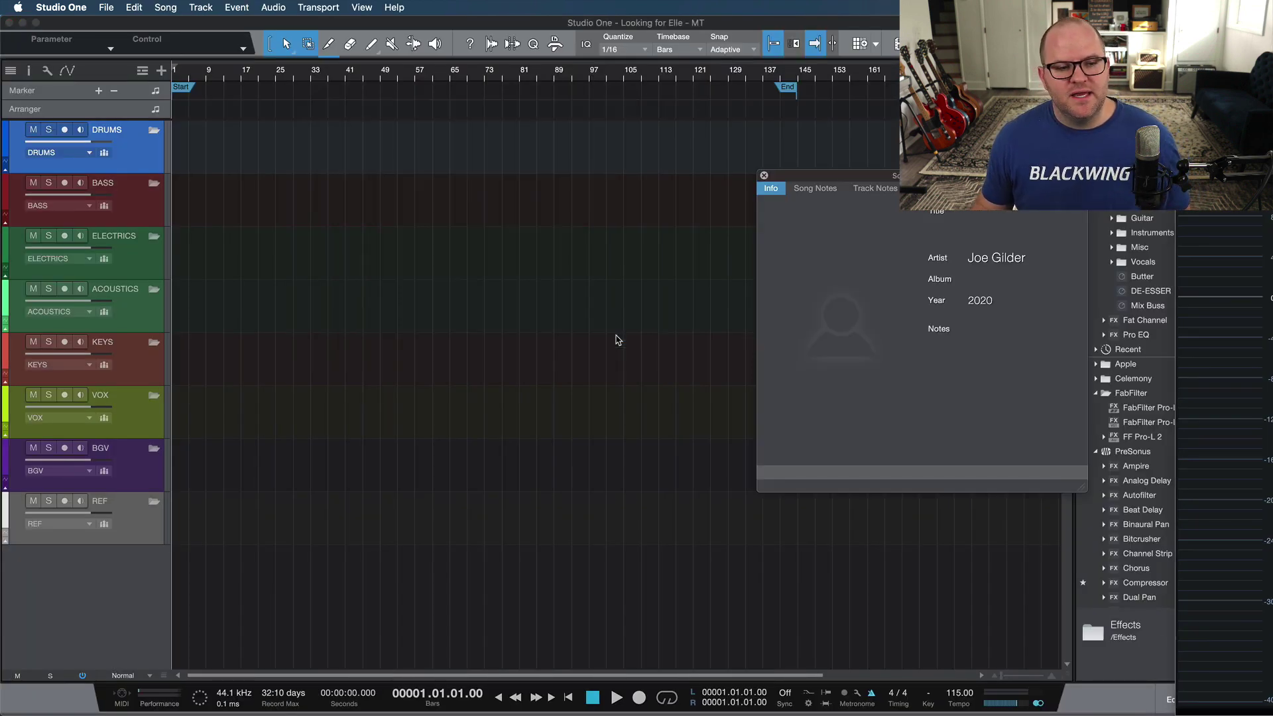
click(992, 260)
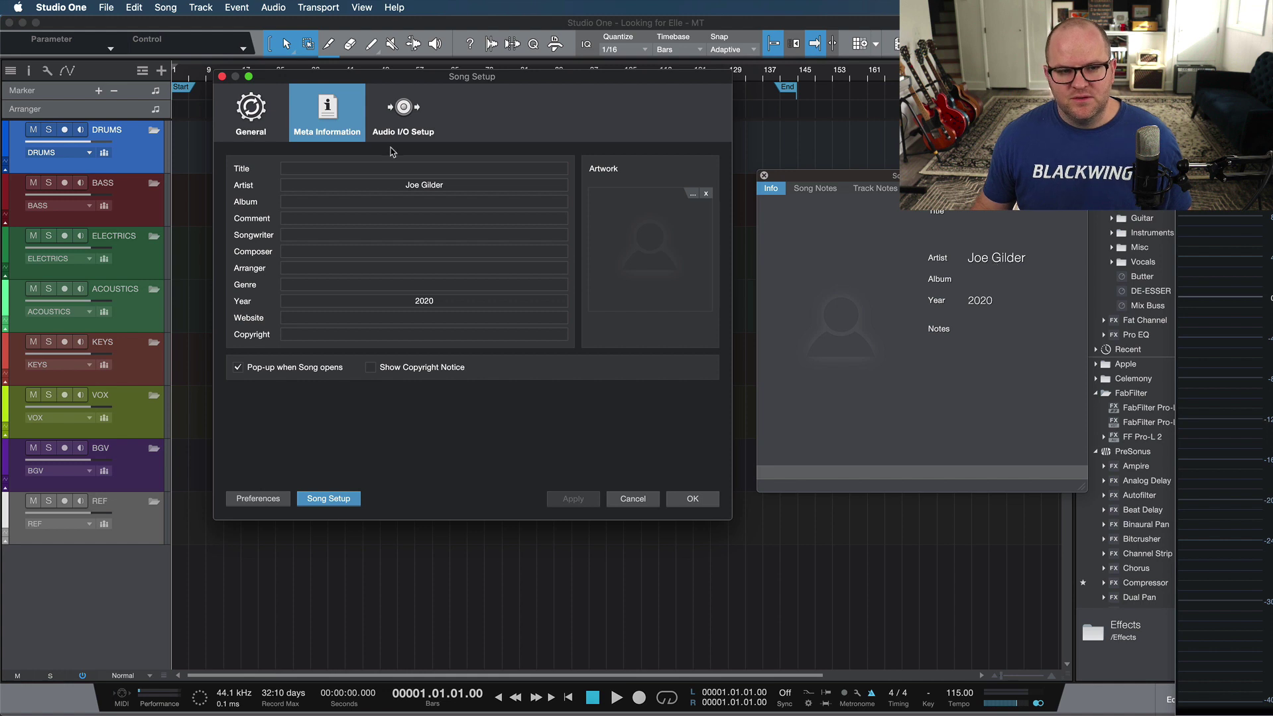
click(438, 185)
key(BackSpace)
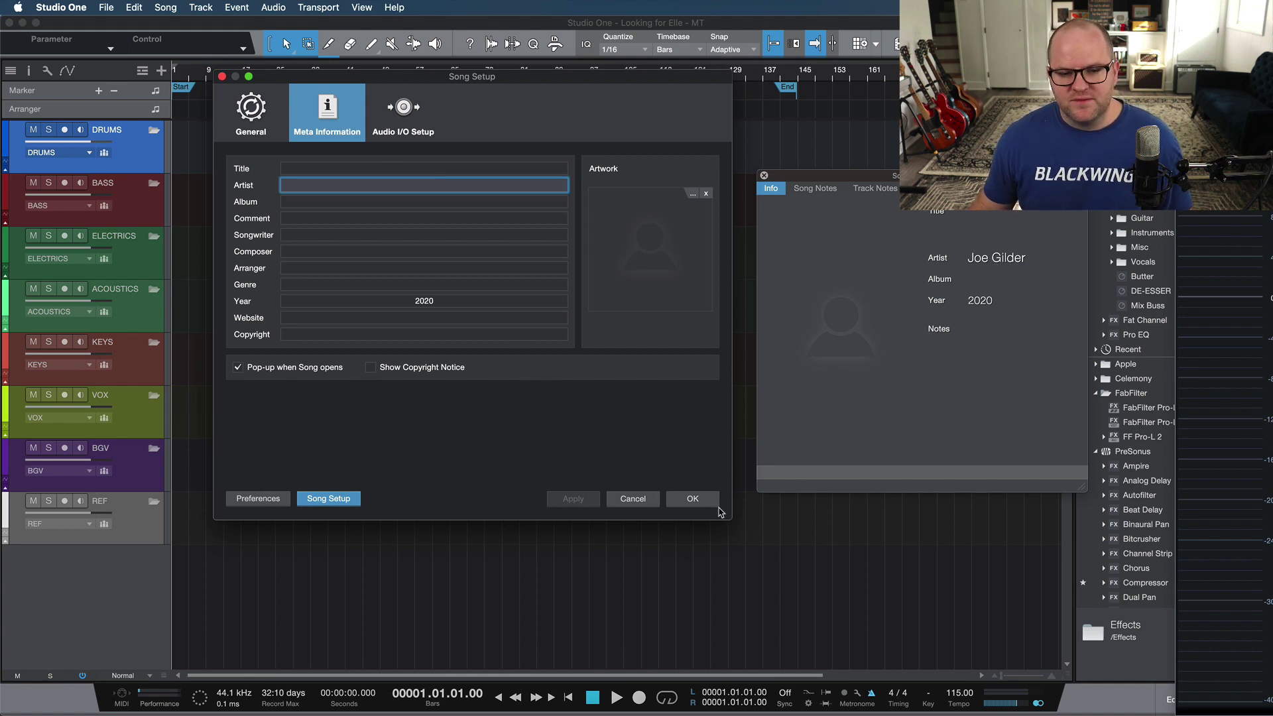
click(716, 504)
click(764, 175)
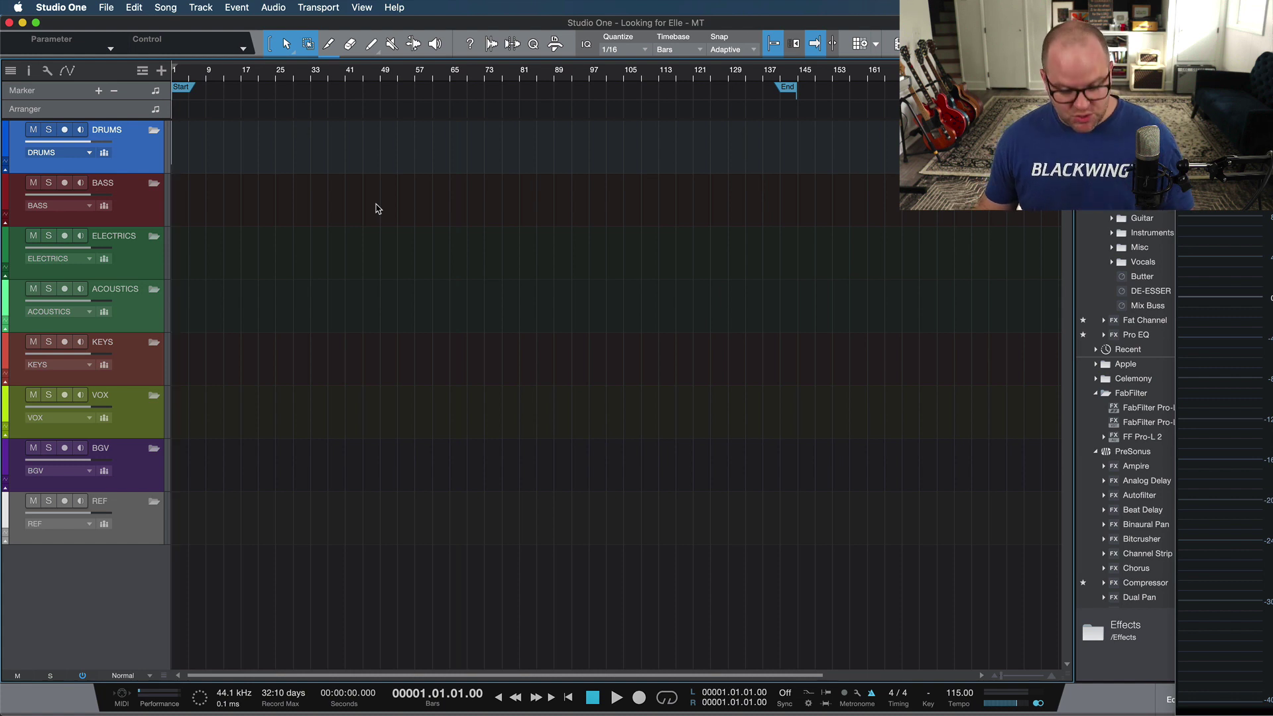
key(F3)
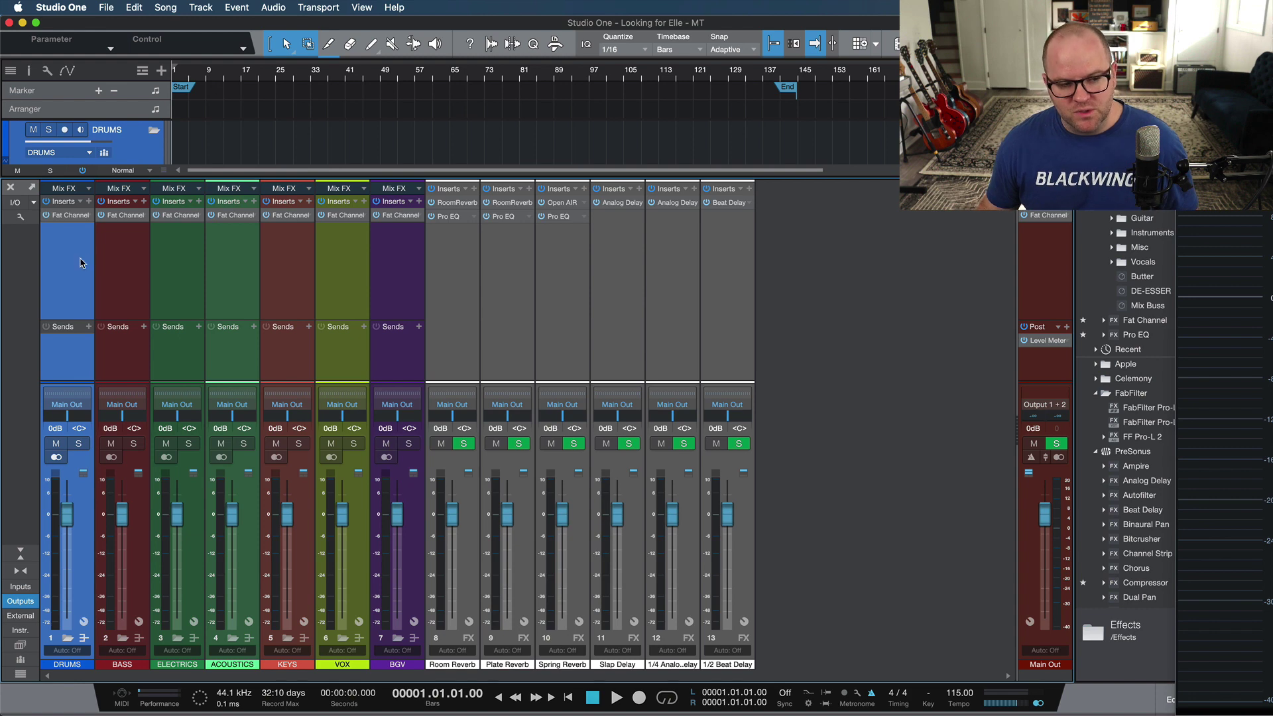
shift+click(388, 275)
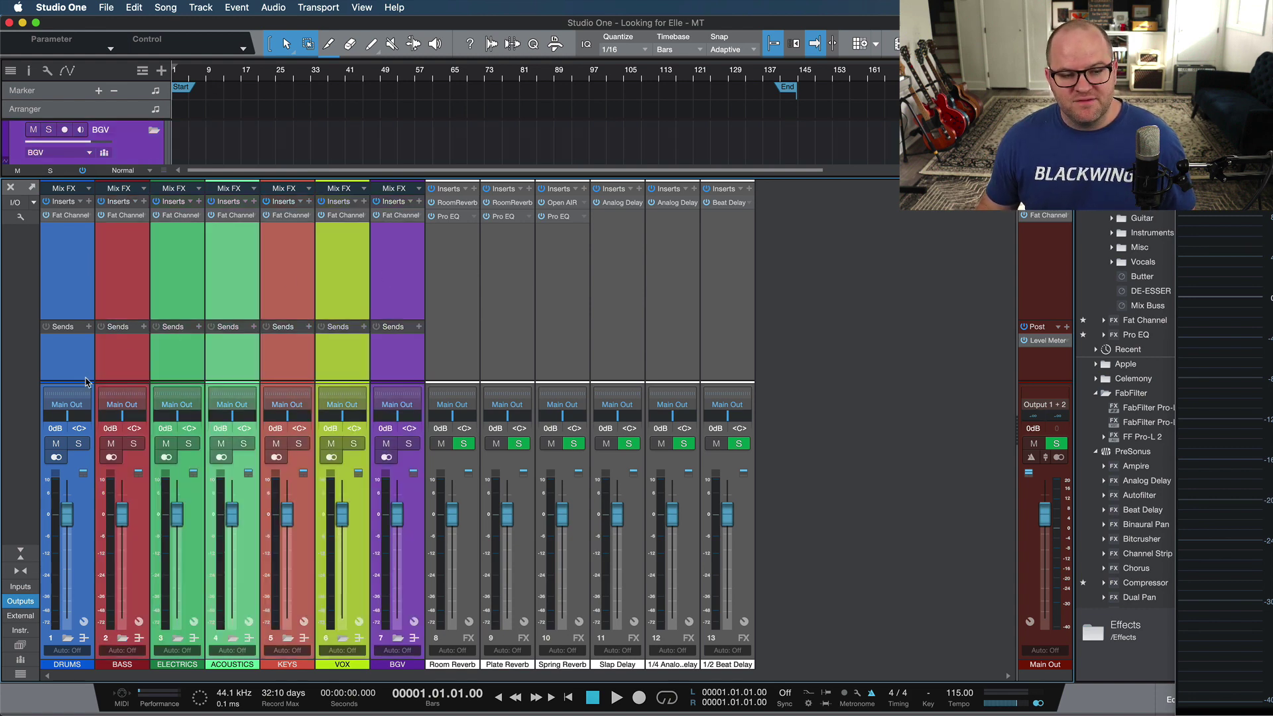
click(70, 365)
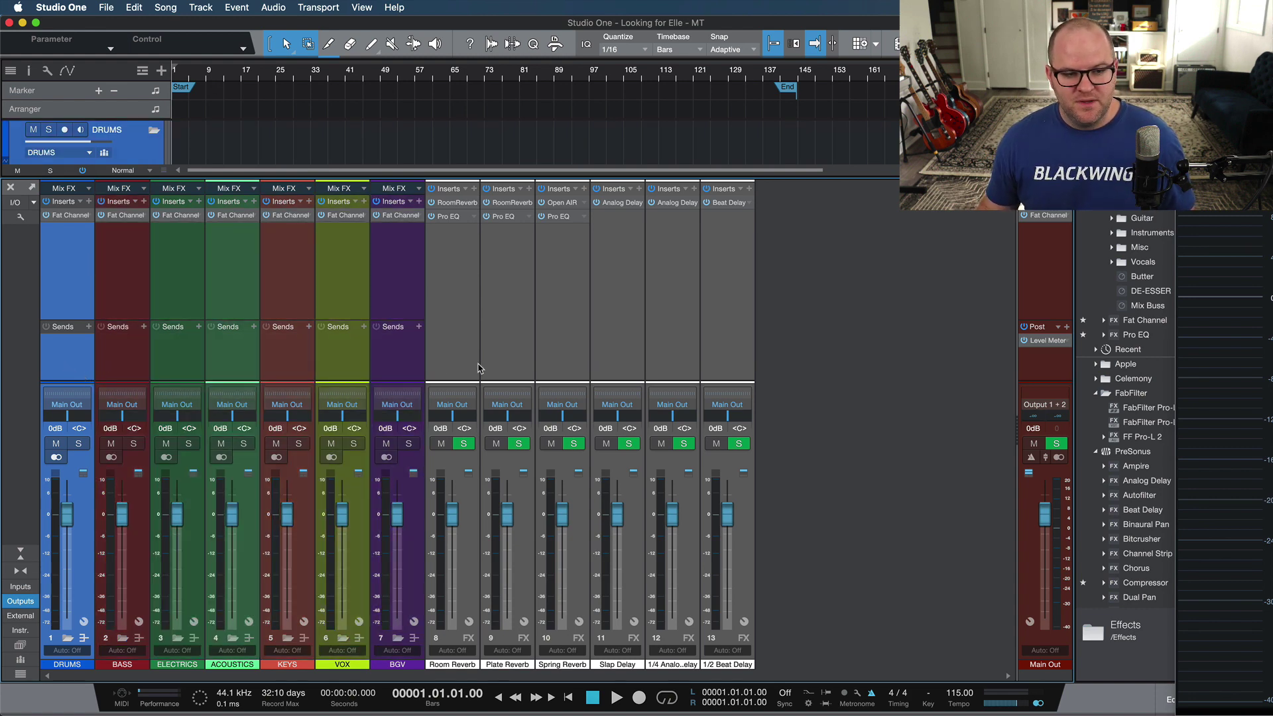
shift+click(410, 363)
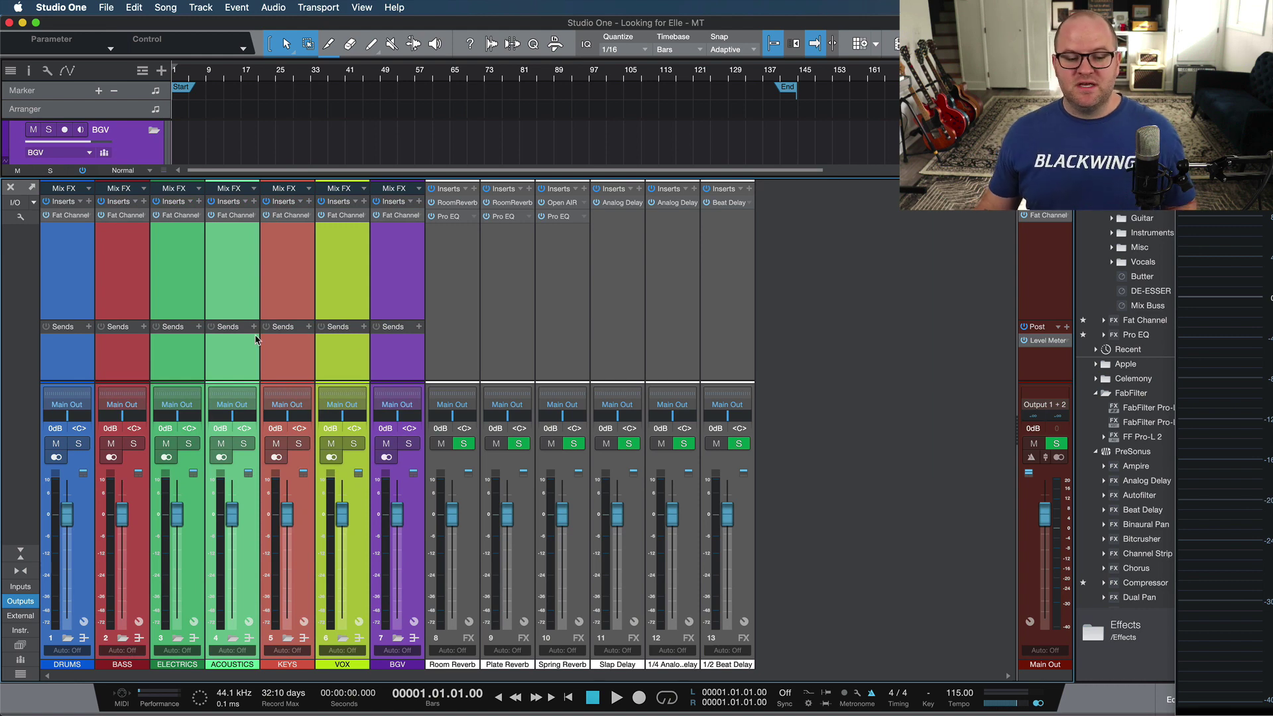
click(55, 358)
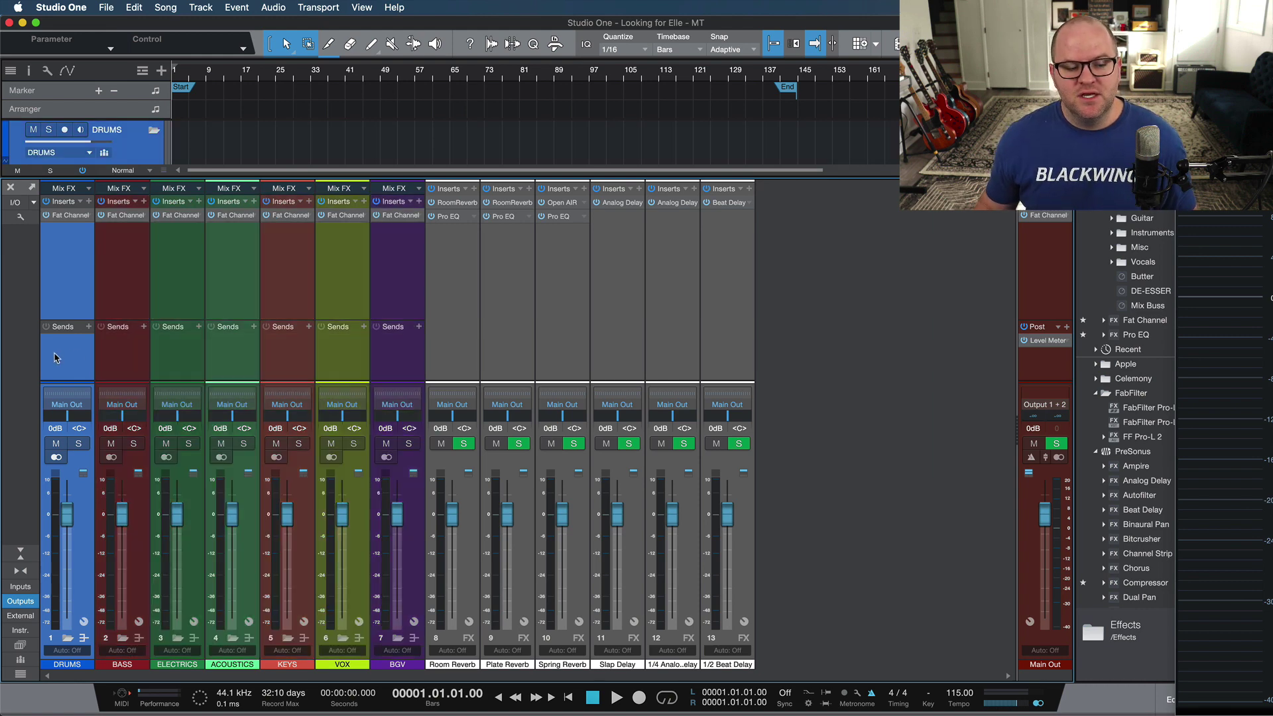
key(Down)
key(Down)
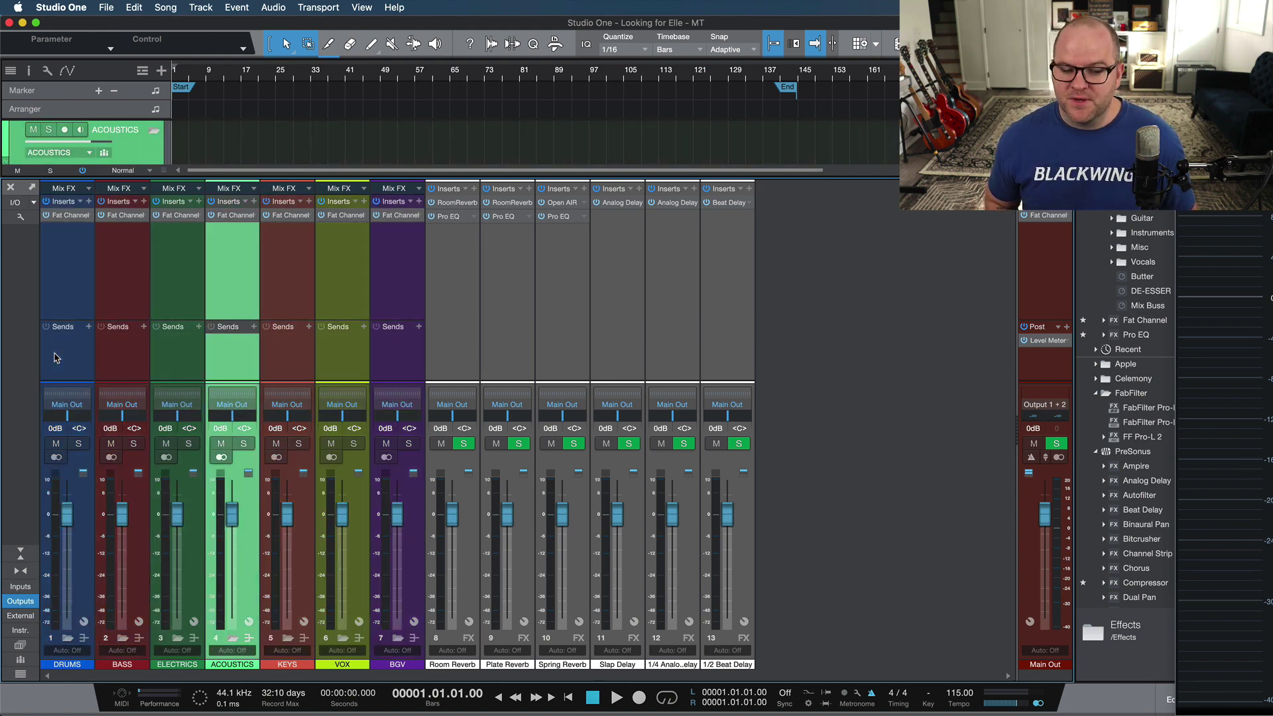
key(Down)
key(Down)
key(Down)
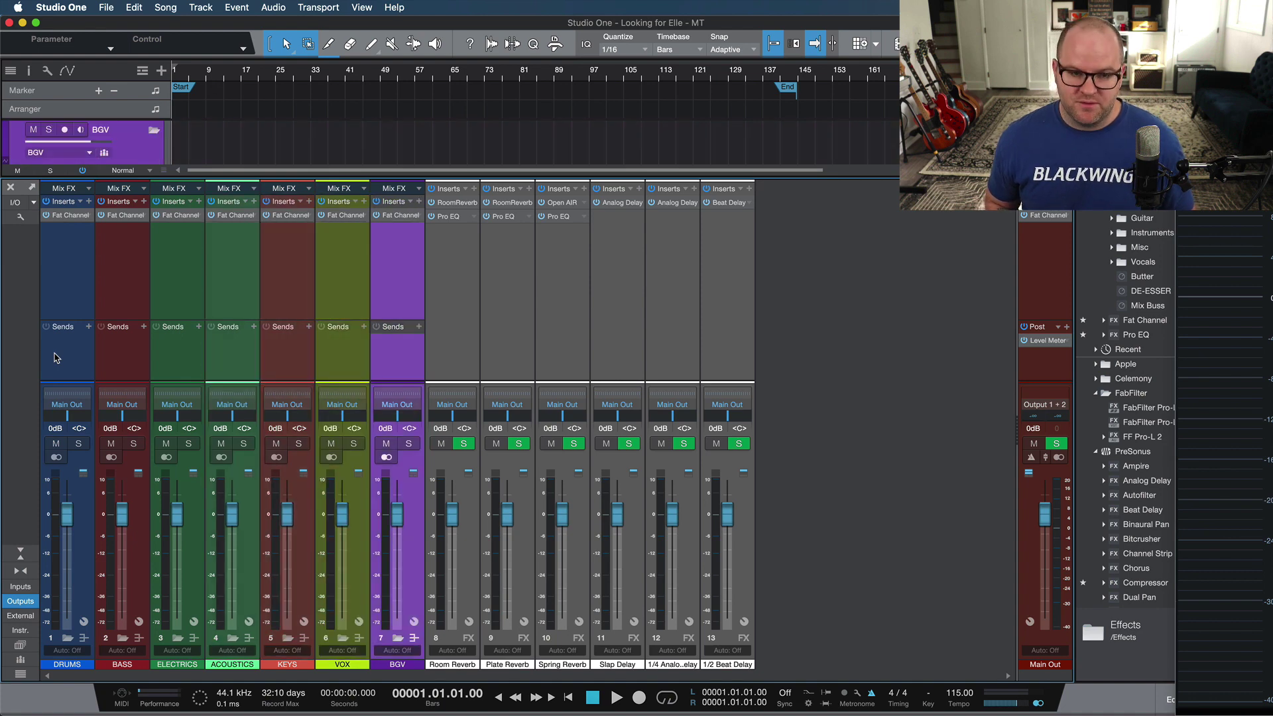
key(shift+Down)
key(shift+Down)
key(shift+Down)
key(shift+Down)
key(shift+Down)
key(shift+Down)
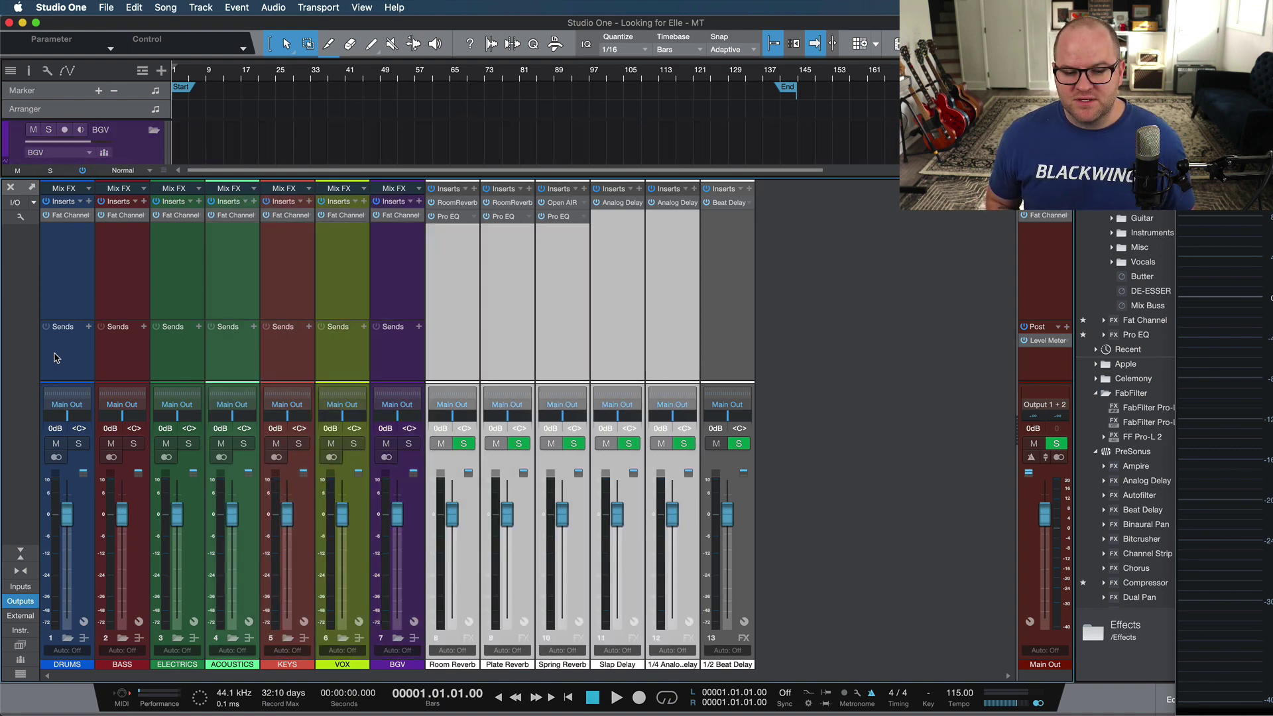
click(393, 351)
click(457, 354)
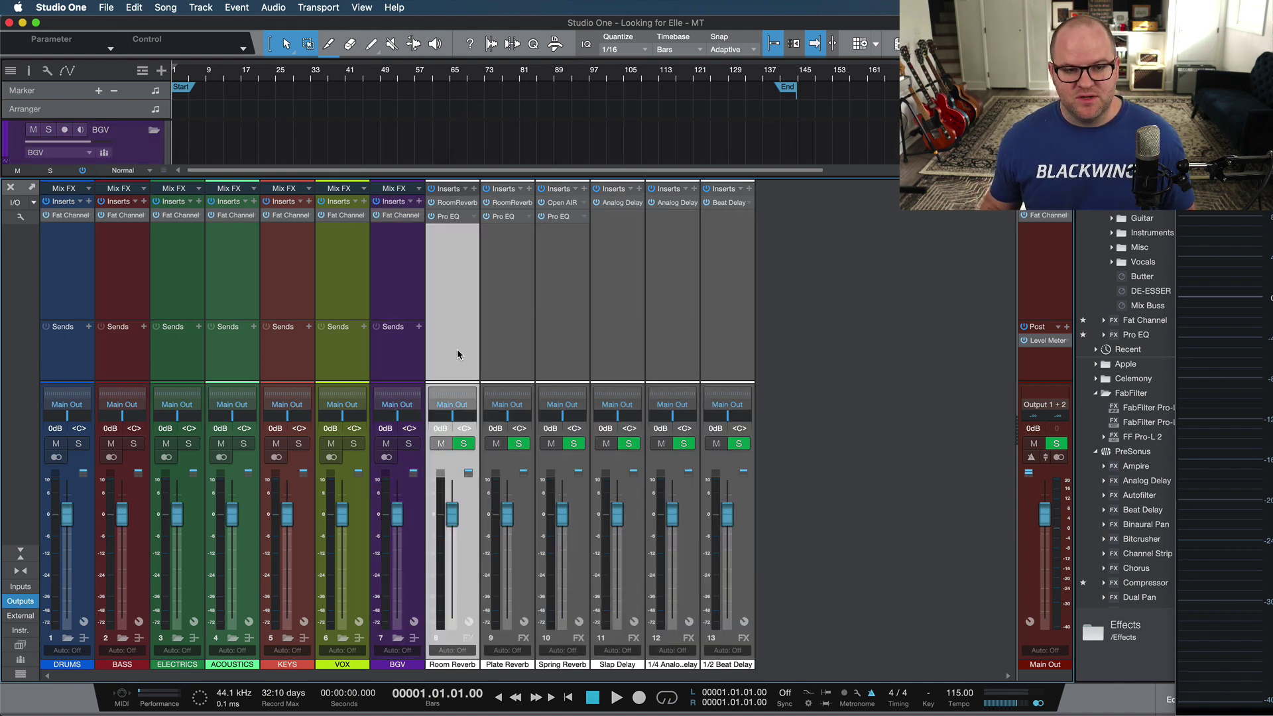
key(Down)
key(Down)
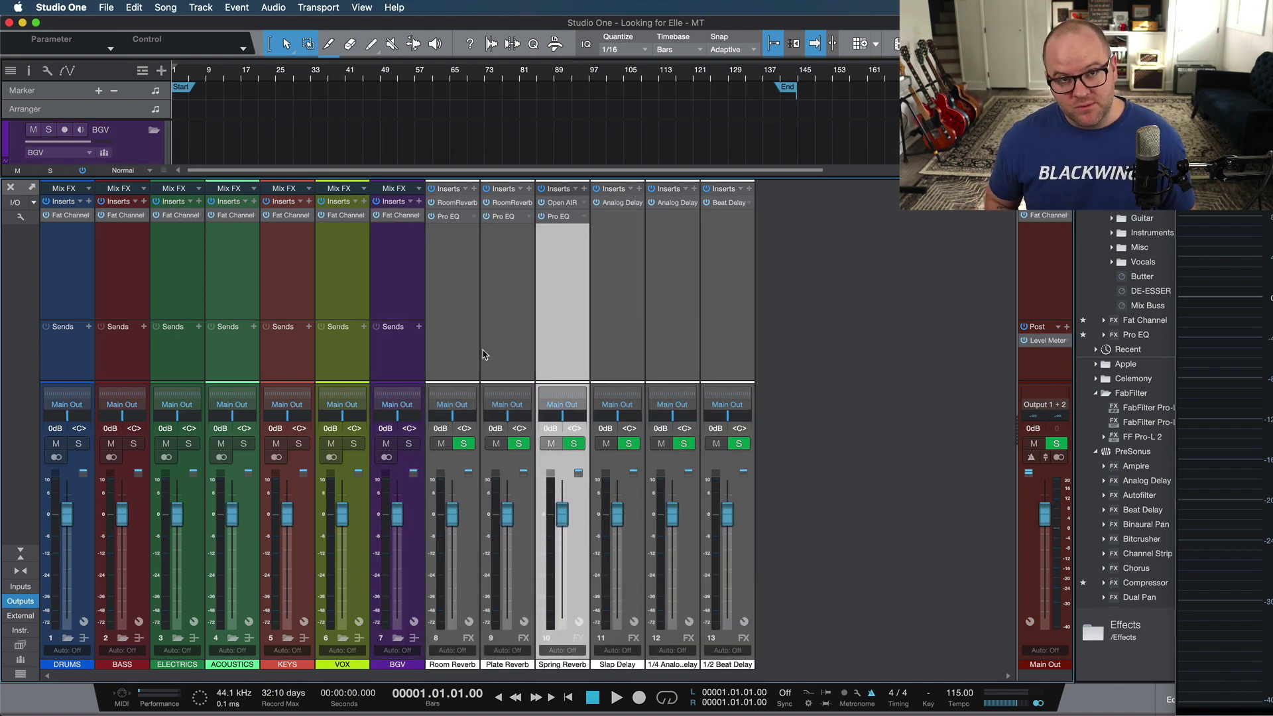
key(Down)
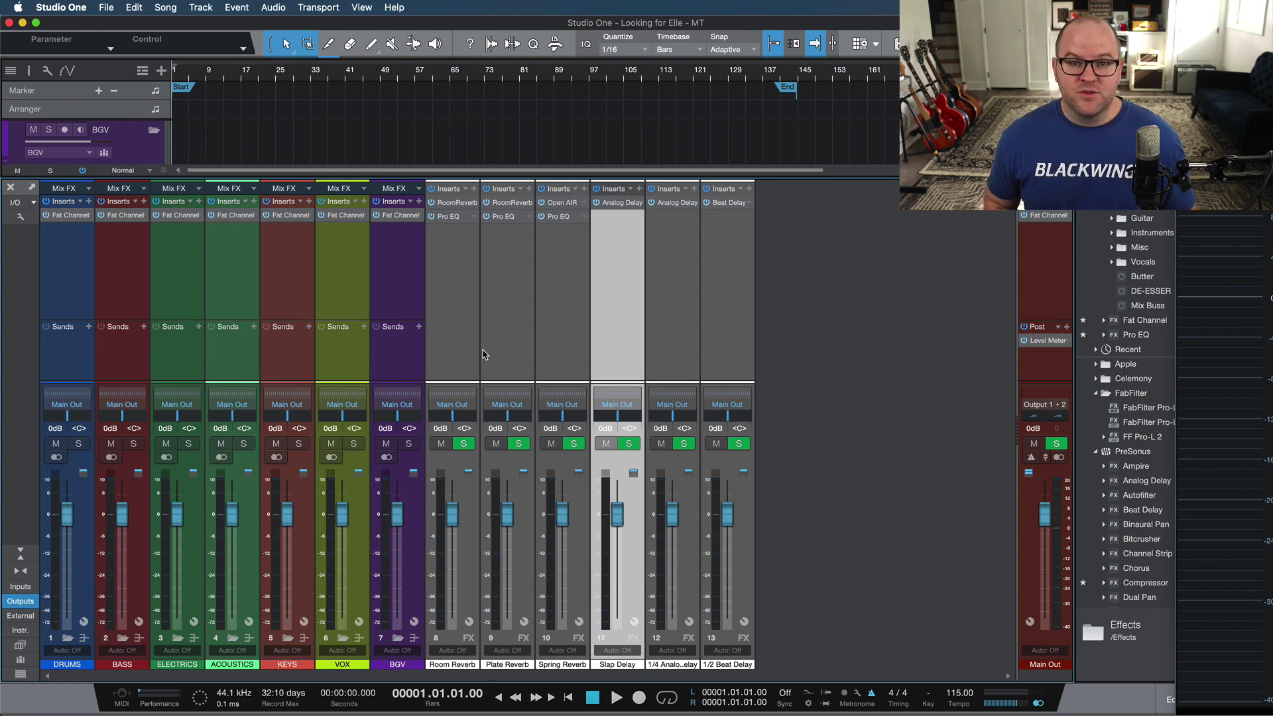
key(Down)
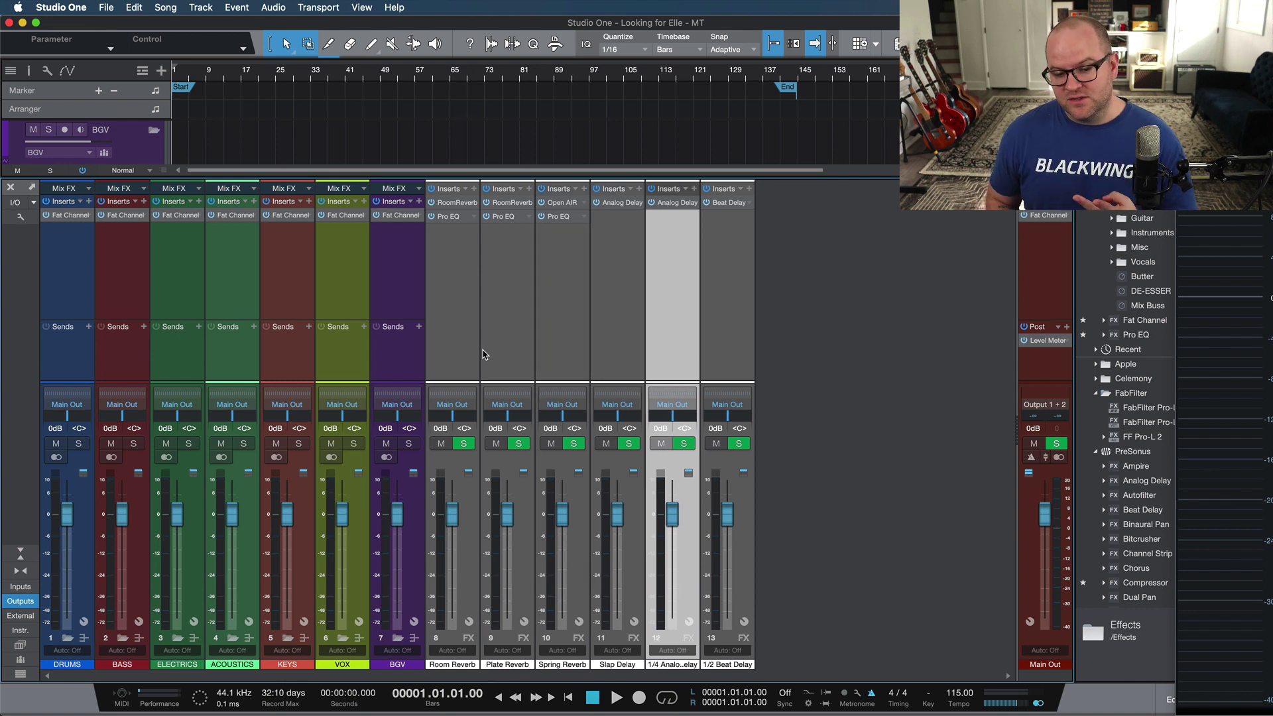
key(Down)
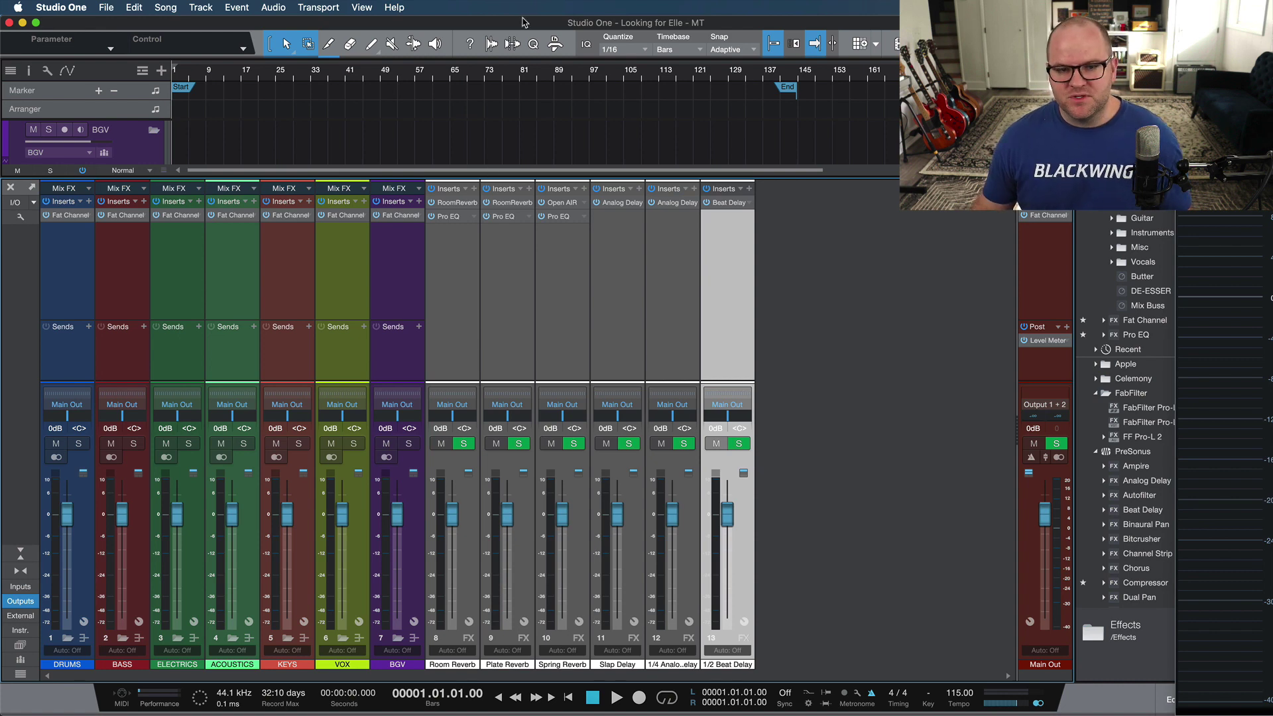
click(730, 201)
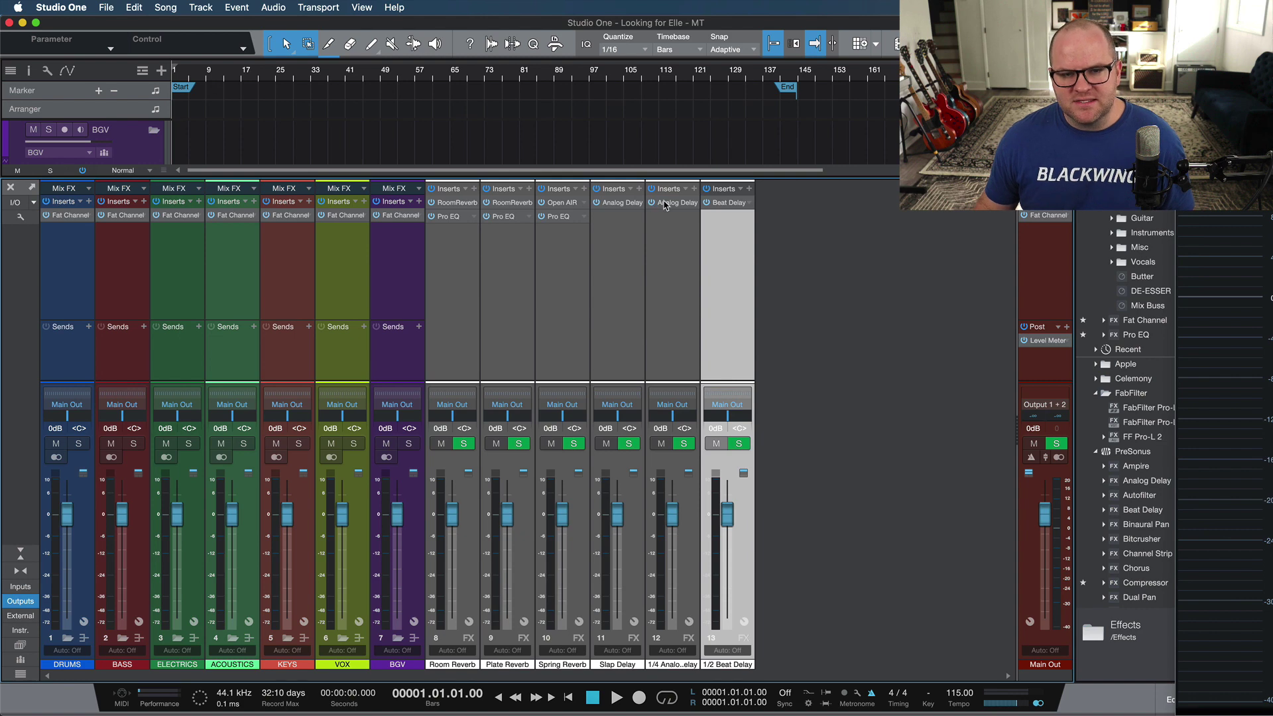
click(666, 206)
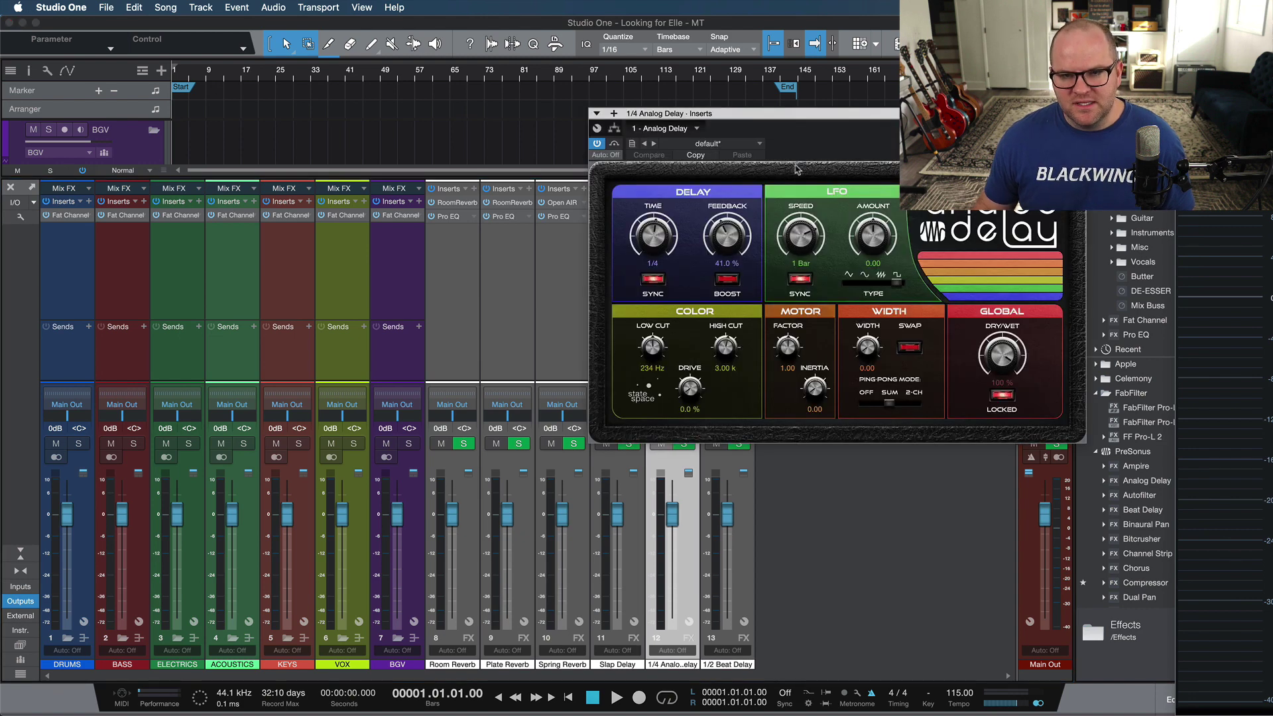
key(super+w)
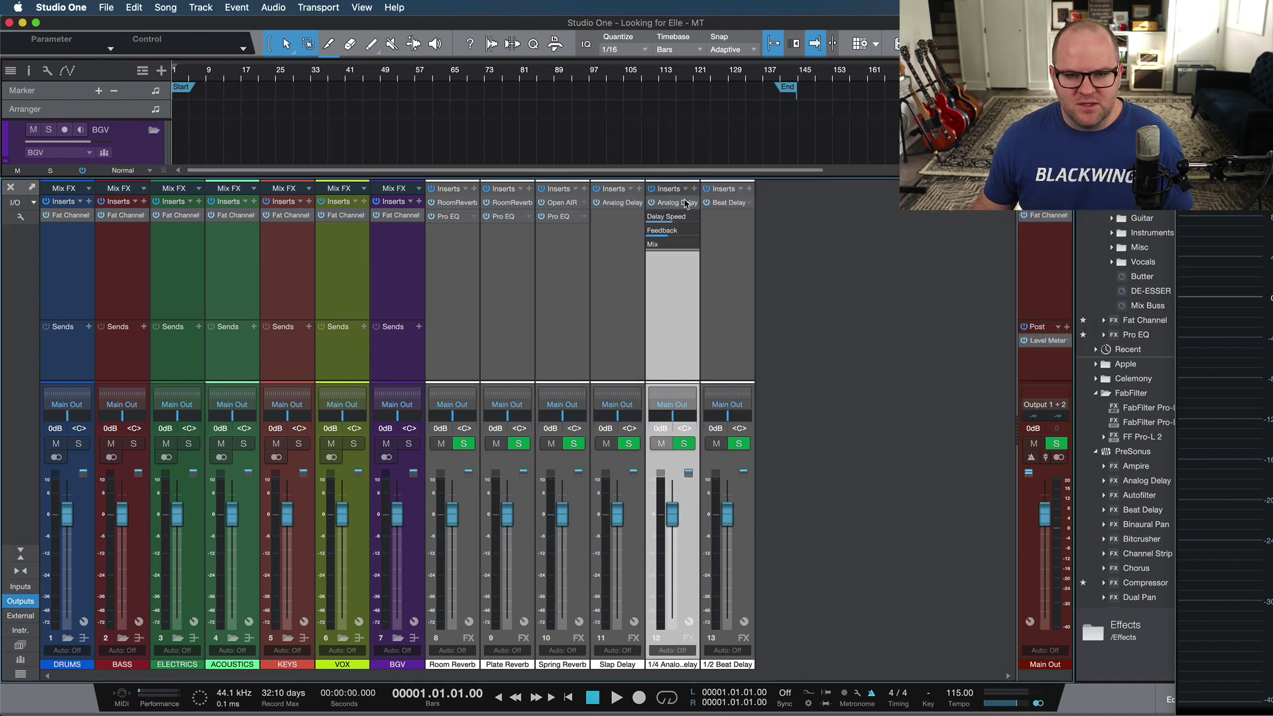
click(512, 264)
click(462, 266)
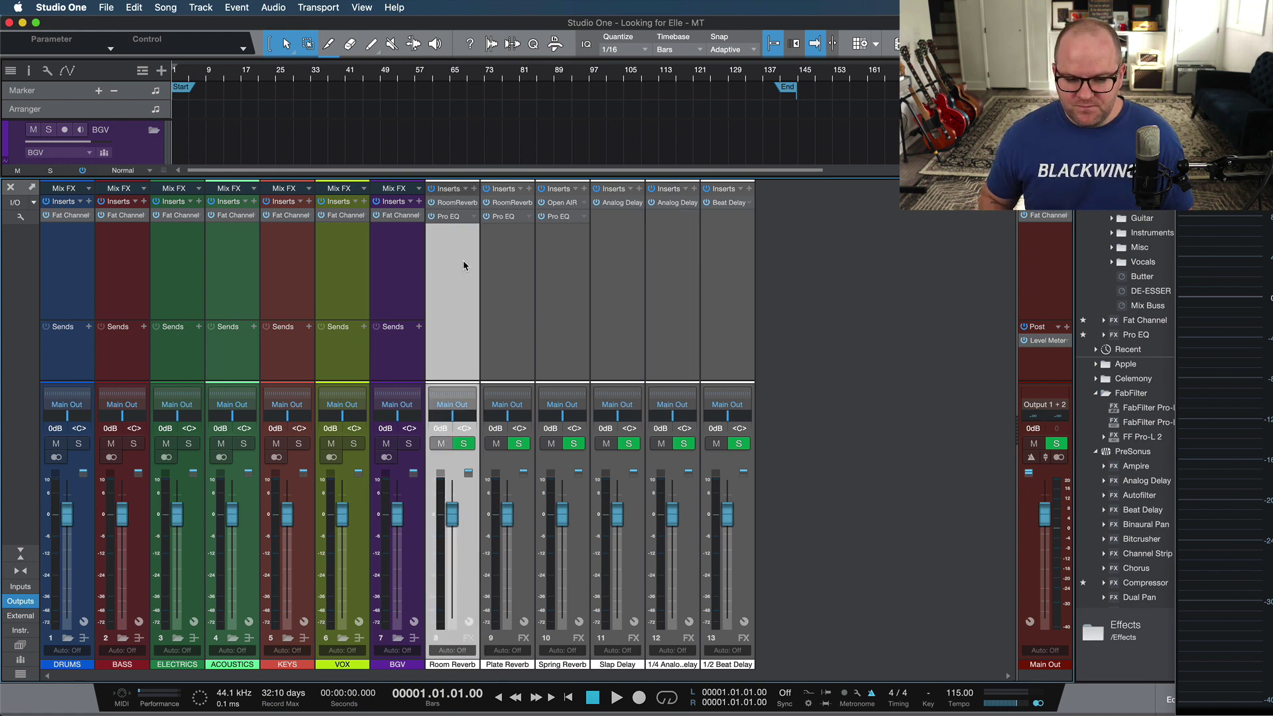
key(shift+Down)
key(shift+Down)
key(shift+Down)
key(shift+Down)
key(shift+Down)
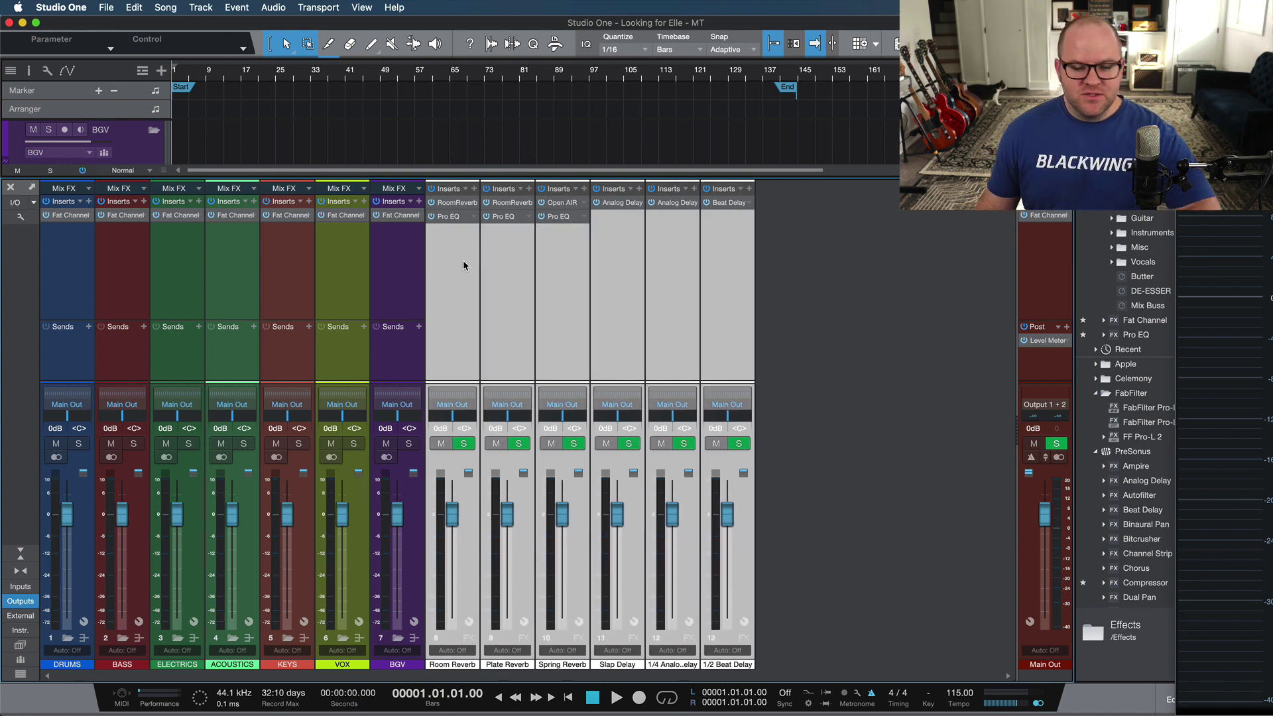
click(458, 292)
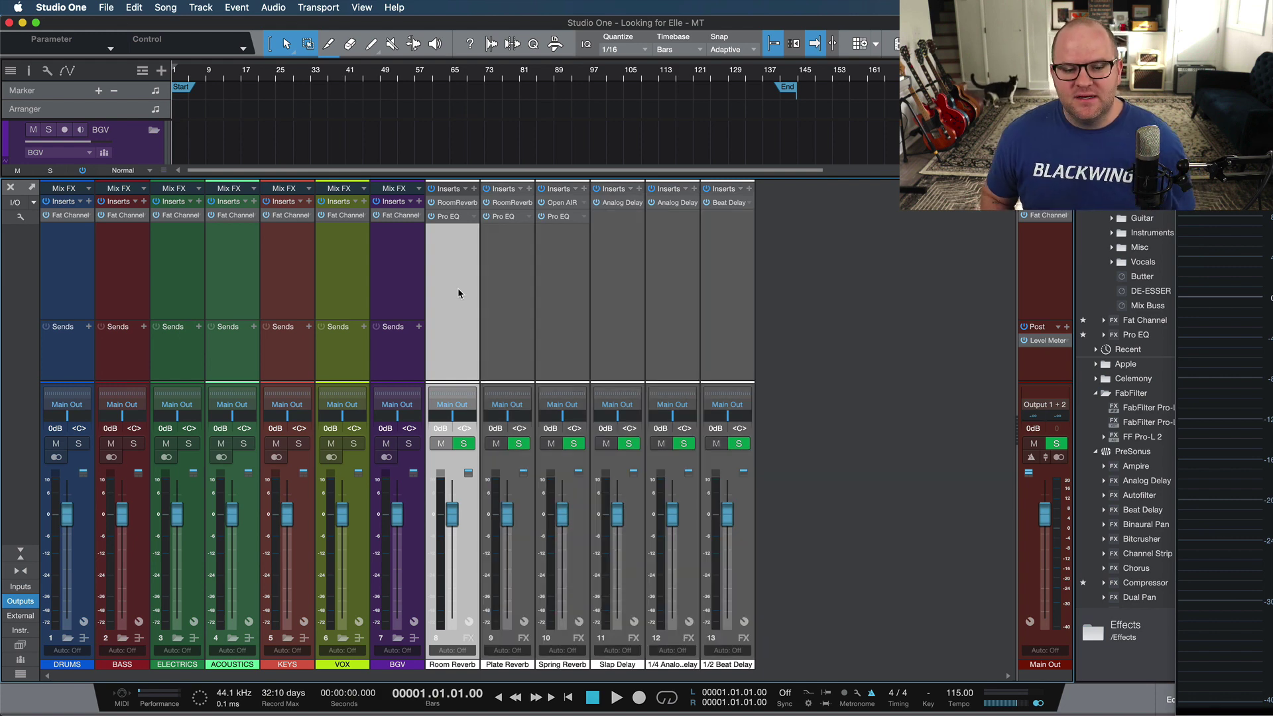
key(shift+Down)
key(shift+Down)
key(shift+Down)
key(shift+Down)
key(shift+Down)
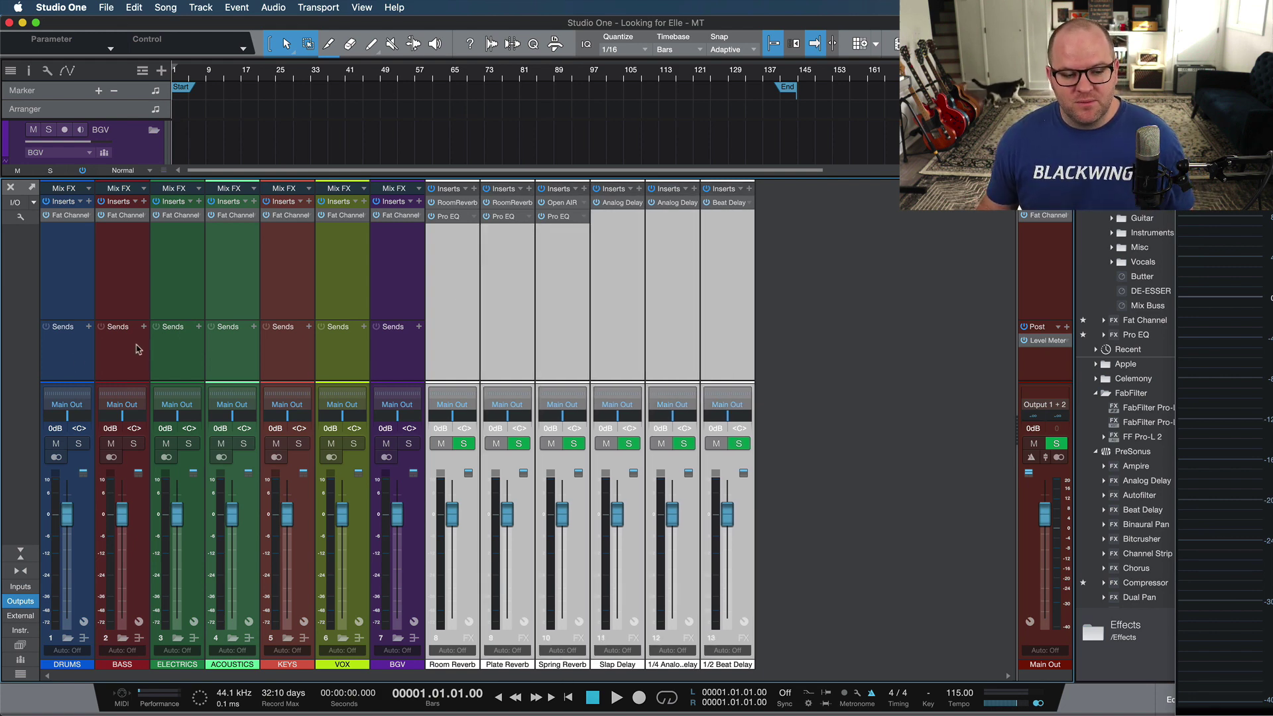
click(70, 364)
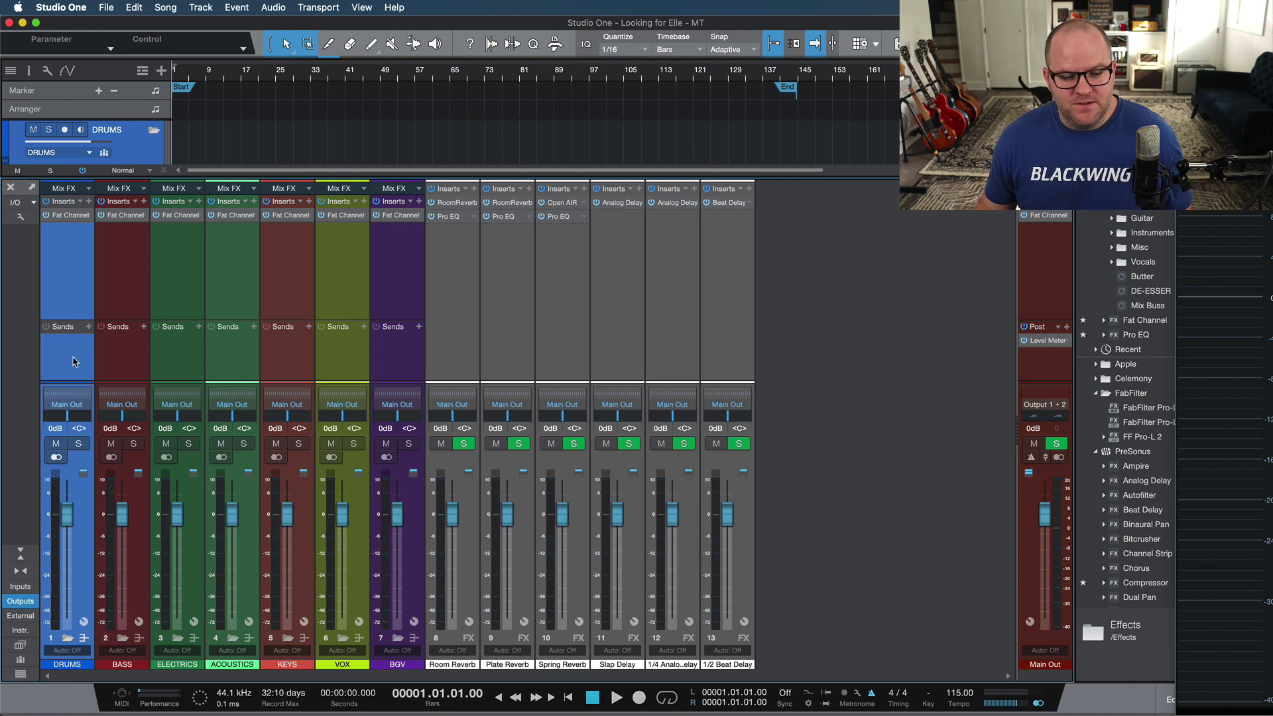
click(88, 327)
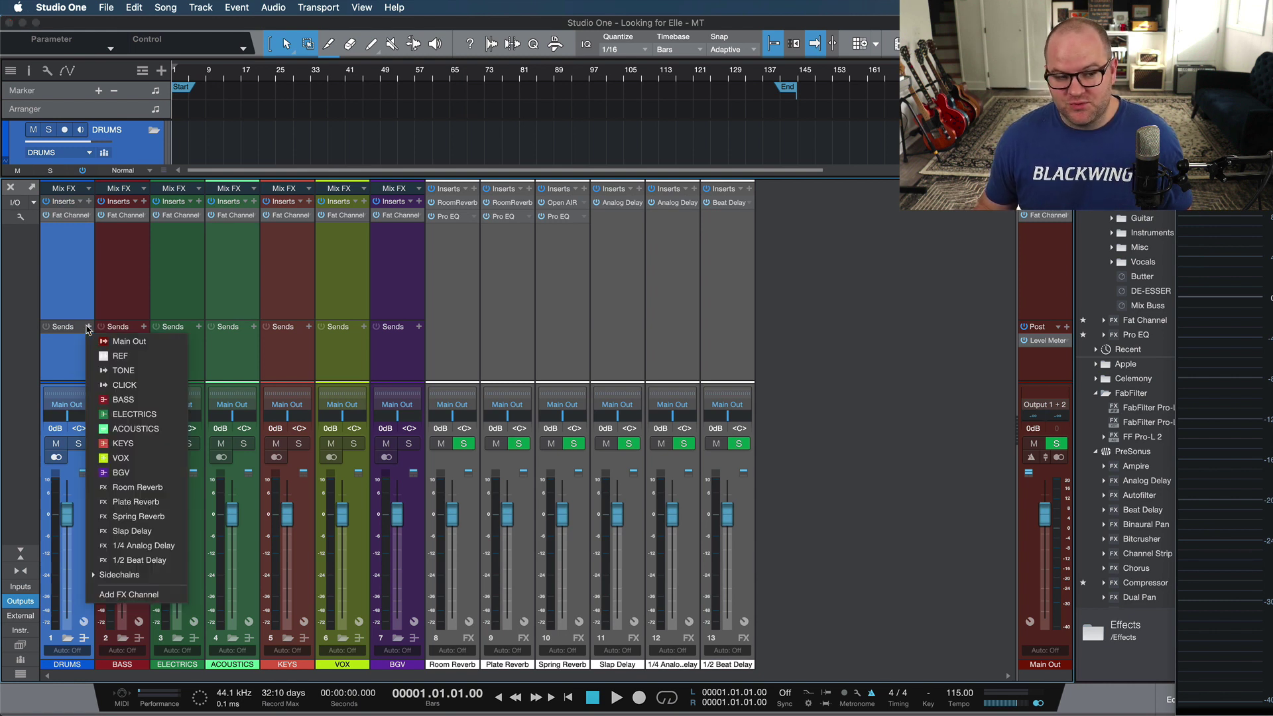
click(142, 516)
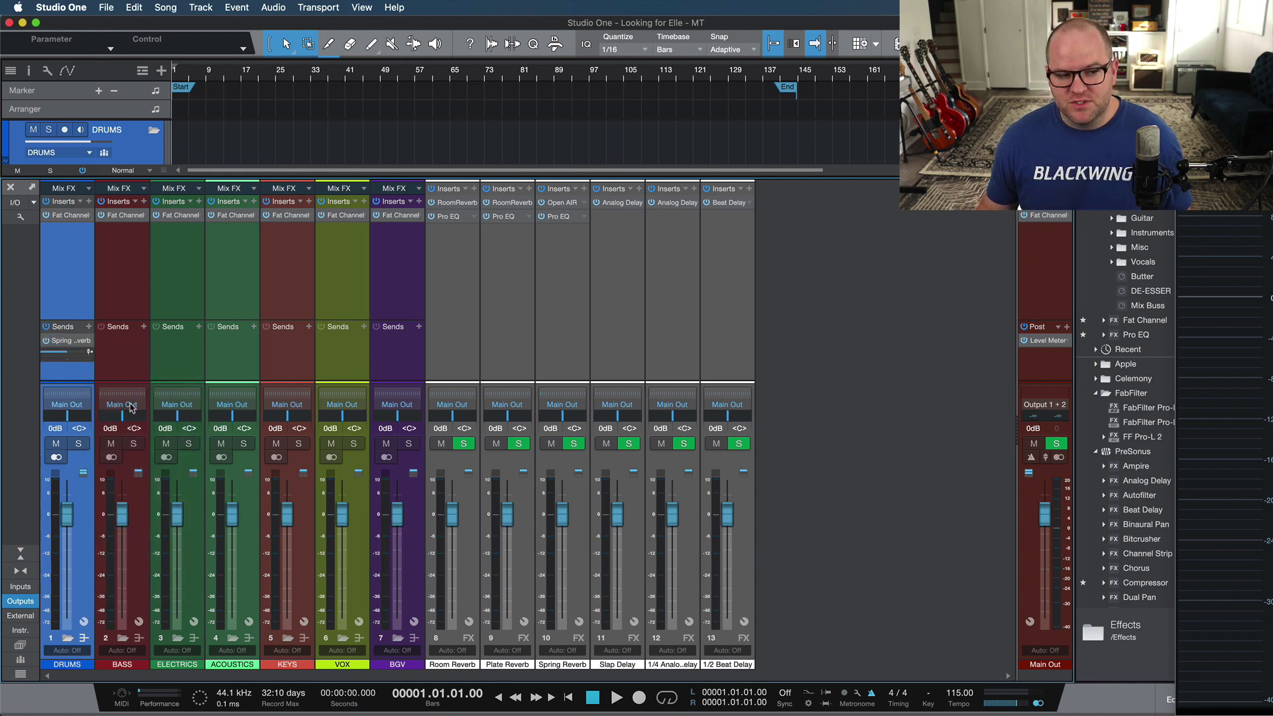
right_click(95, 347)
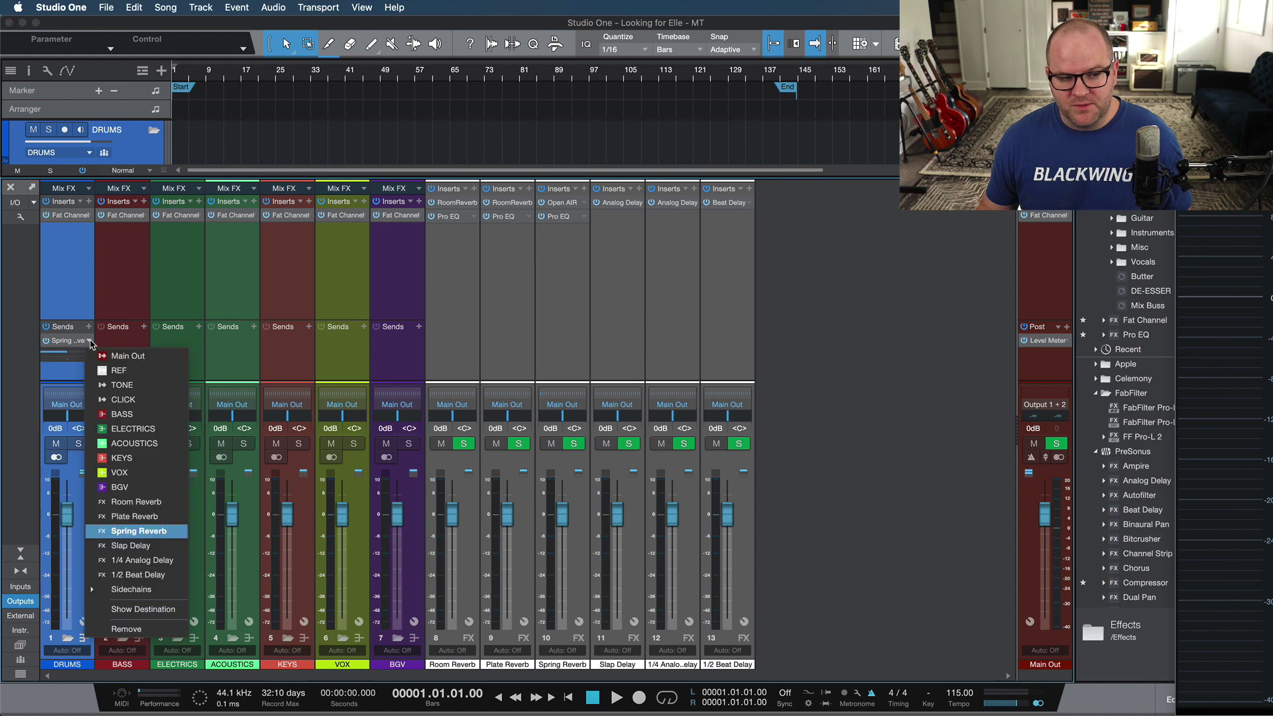
click(129, 628)
key(F3)
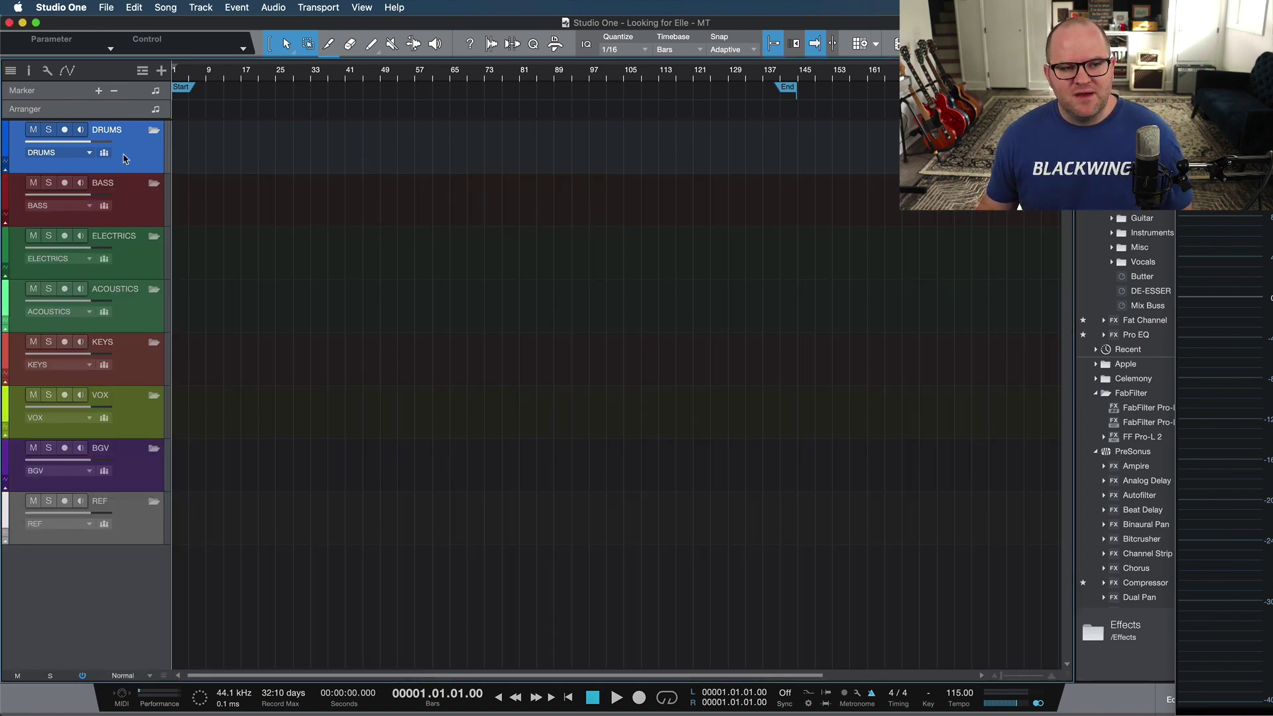
shift+click(137, 538)
click(135, 531)
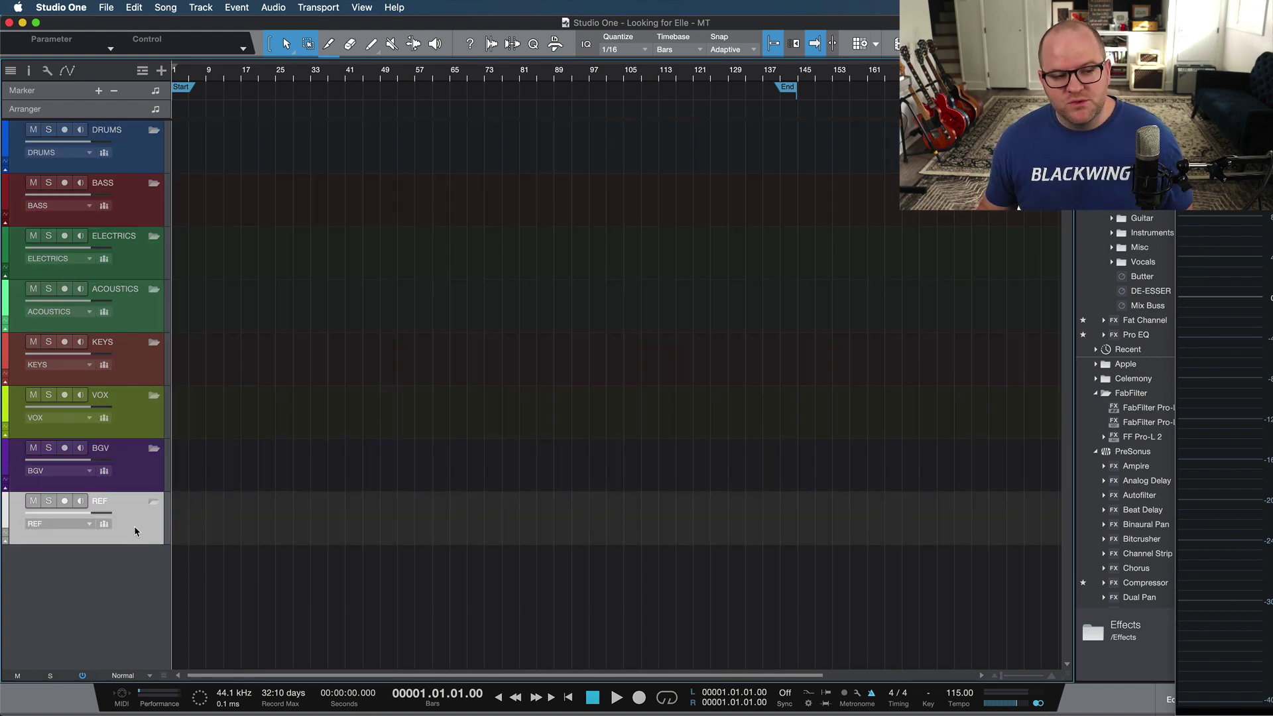
shift+click(140, 167)
Select the DRUMS track, then drag all 23 WAV stems from Finder into the arrangement.
key(F3)
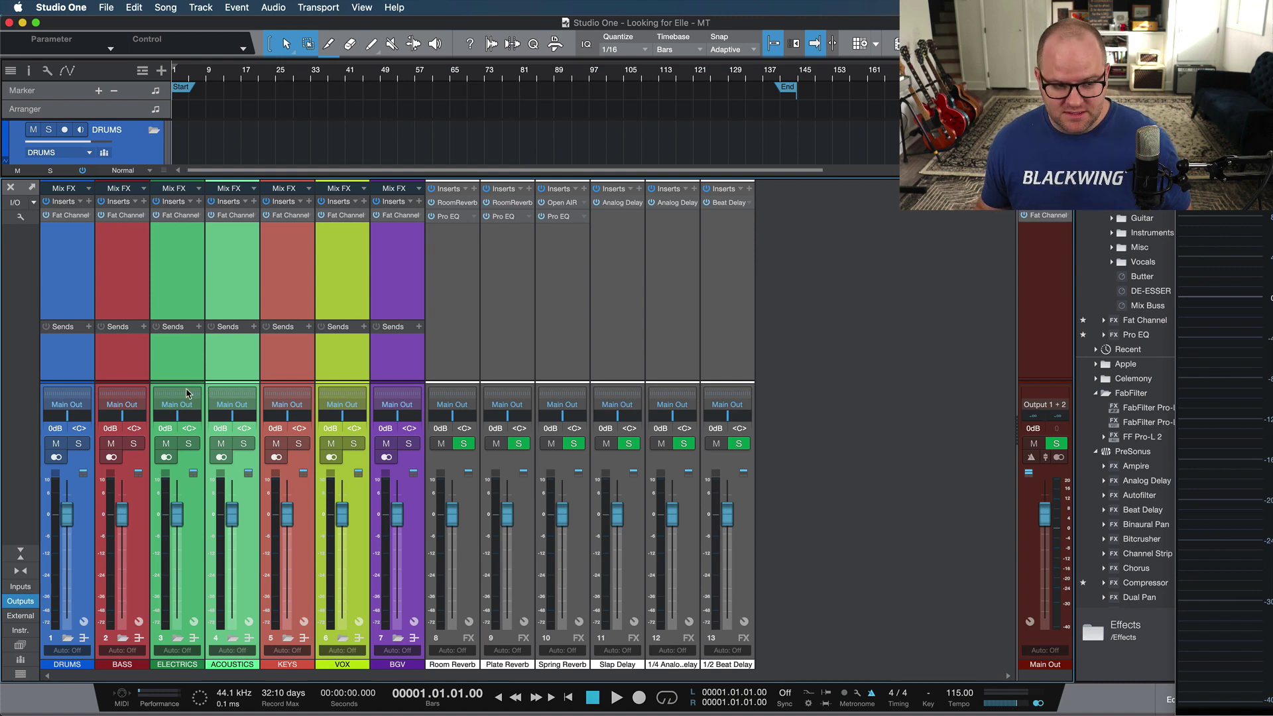
key(F3)
click(151, 160)
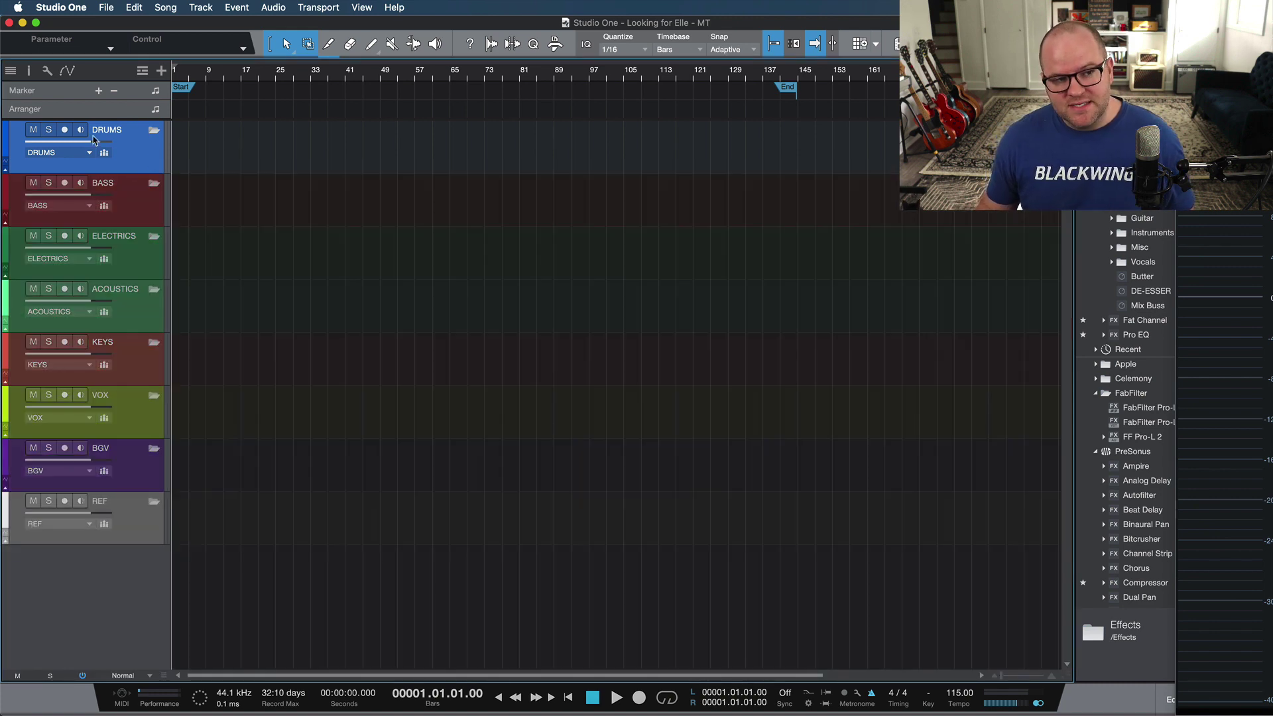
key(super+Tab)
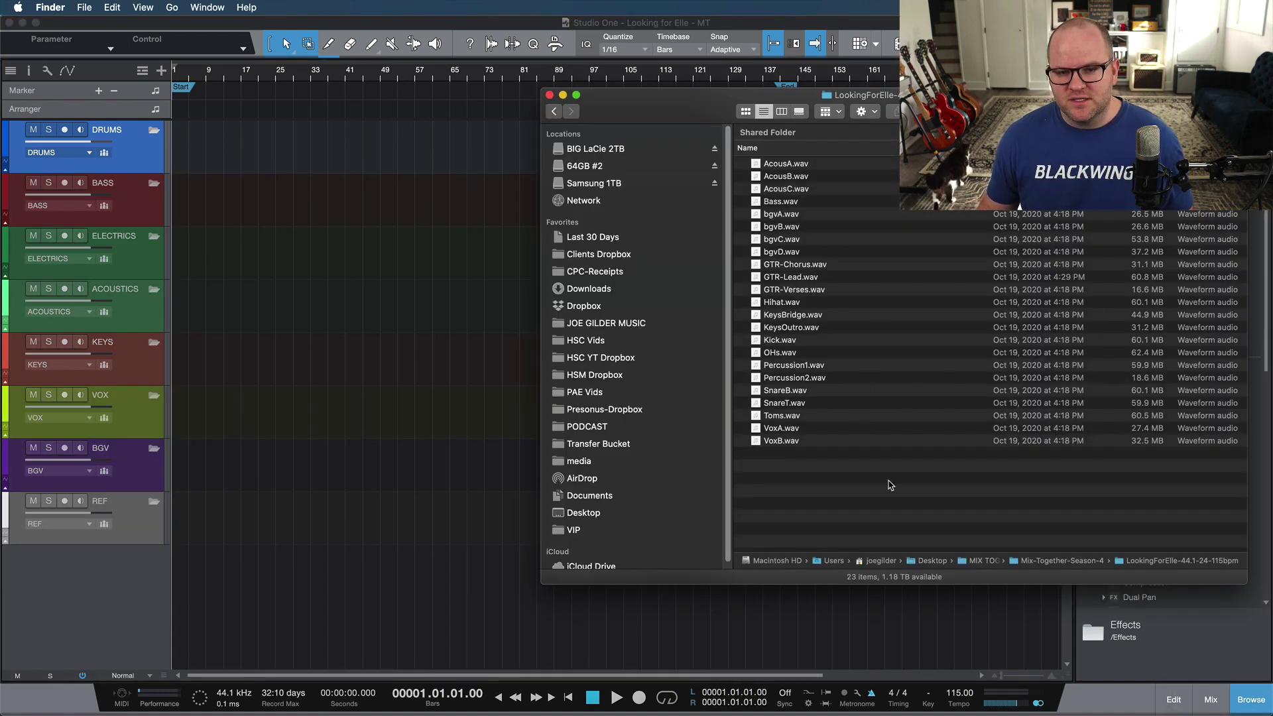
key(super+a)
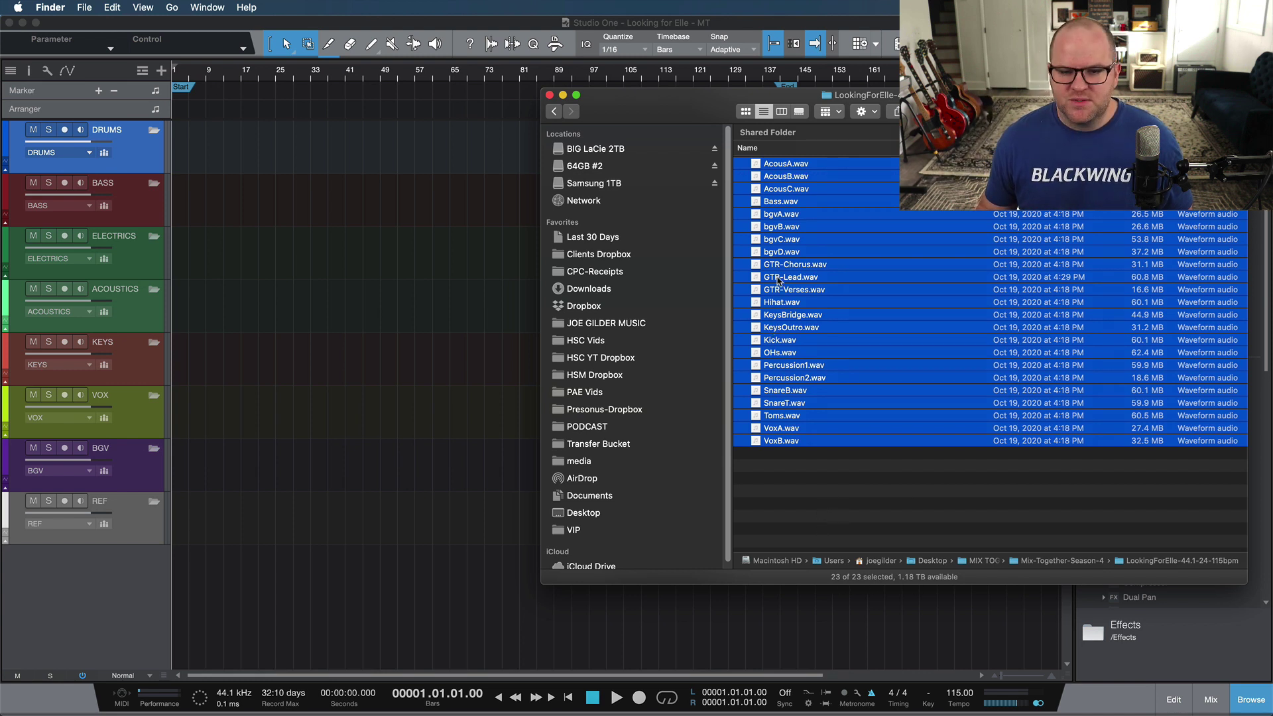
drag(789, 176, 185, 563)
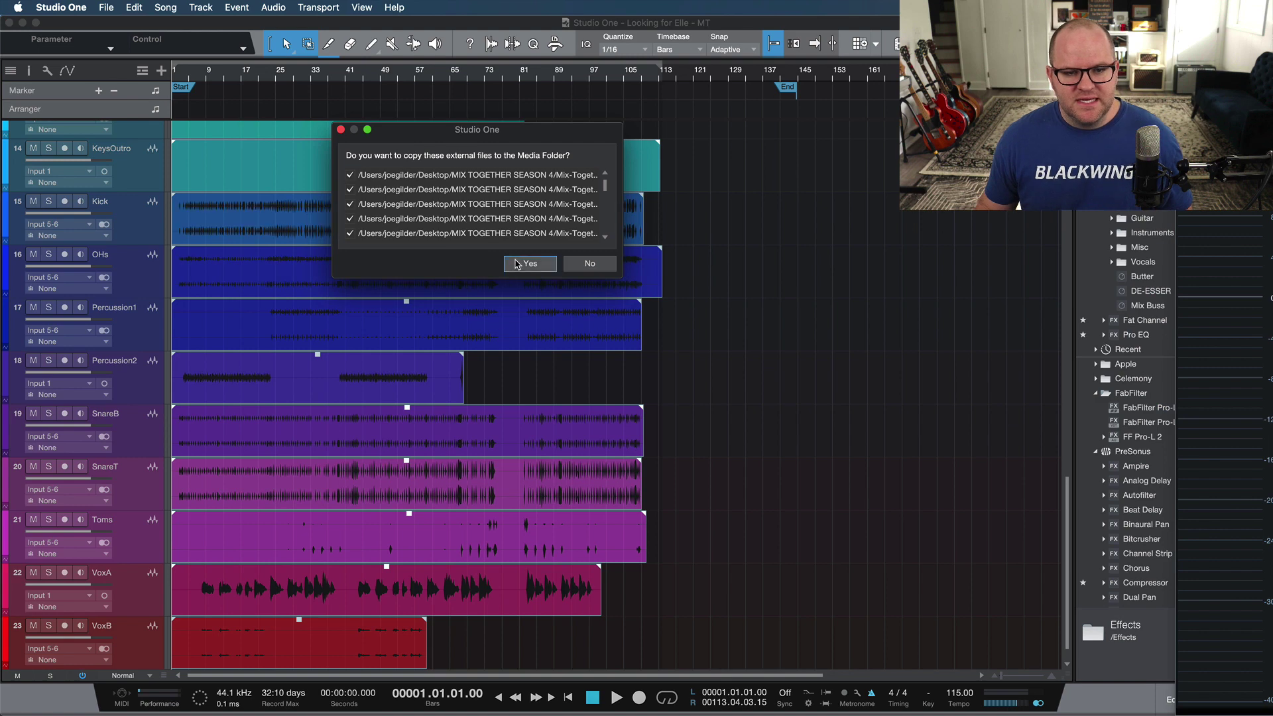
Confirm copying the 23 external stem files into the song's Media Folder.
click(528, 263)
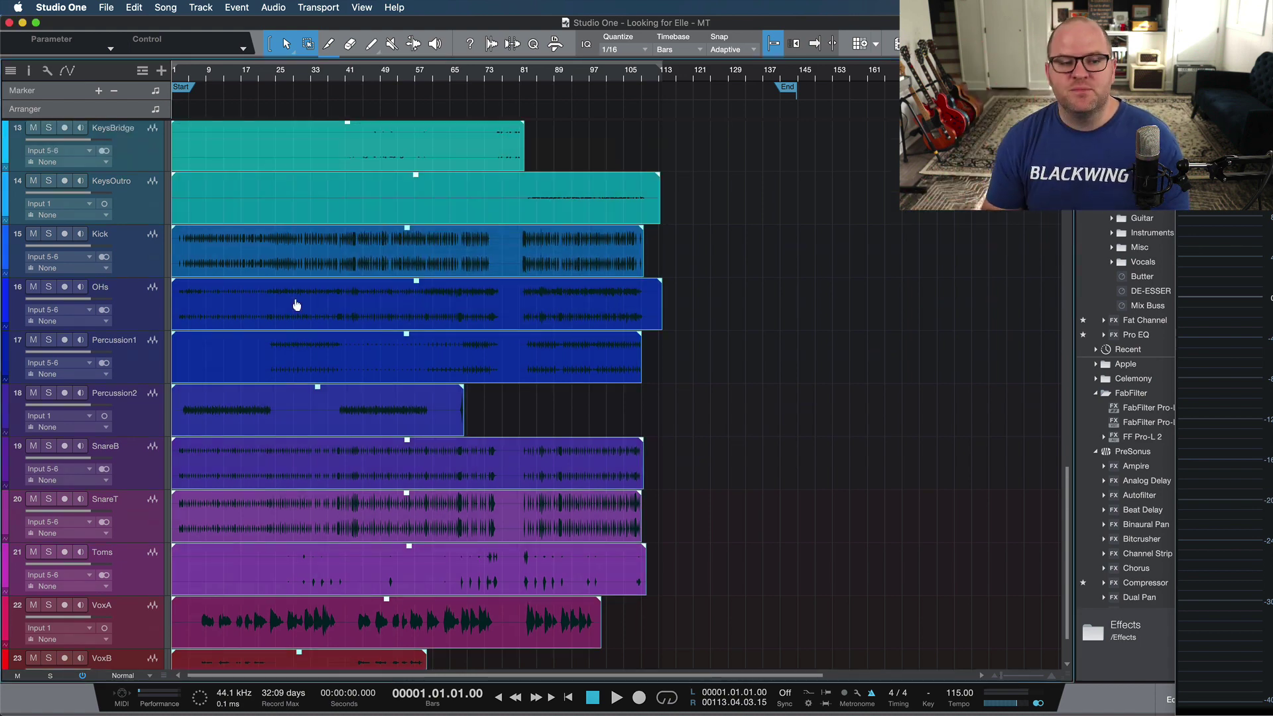
Select the Kick through Toms tracks and drag them into the DRUMS folder track.
scroll(404, 374, up, 15)
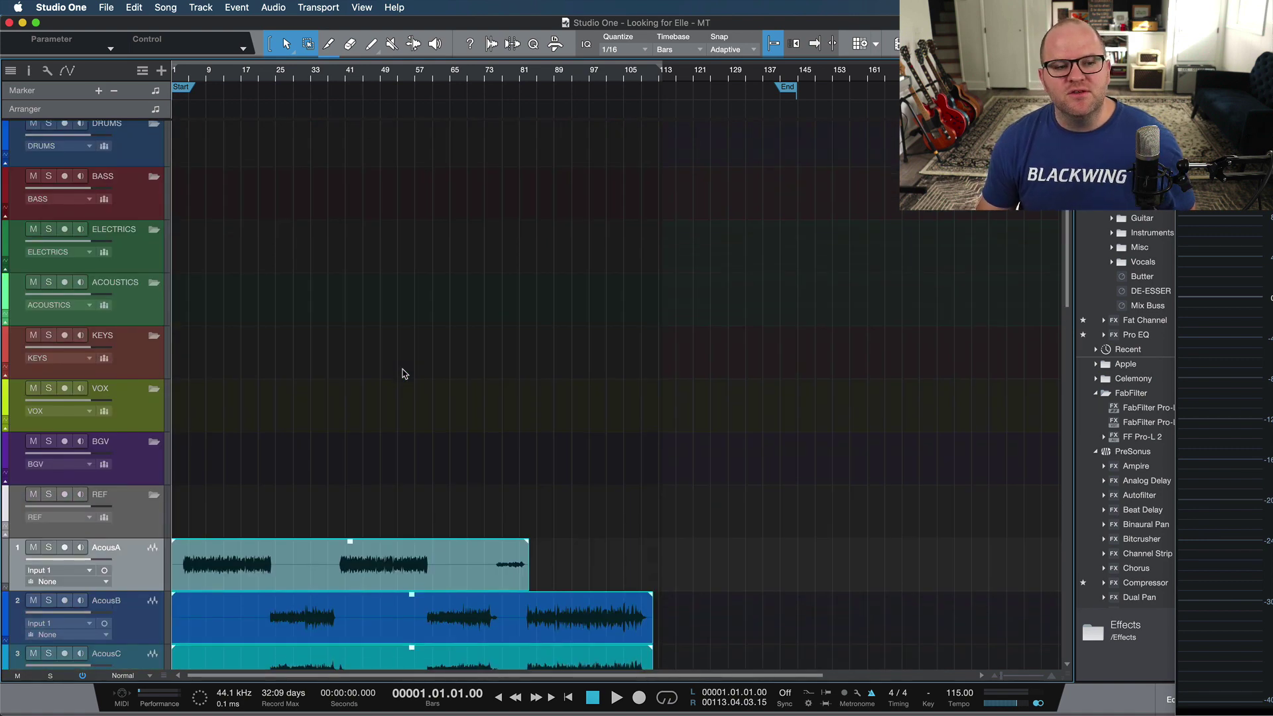
scroll(405, 374, up, 1)
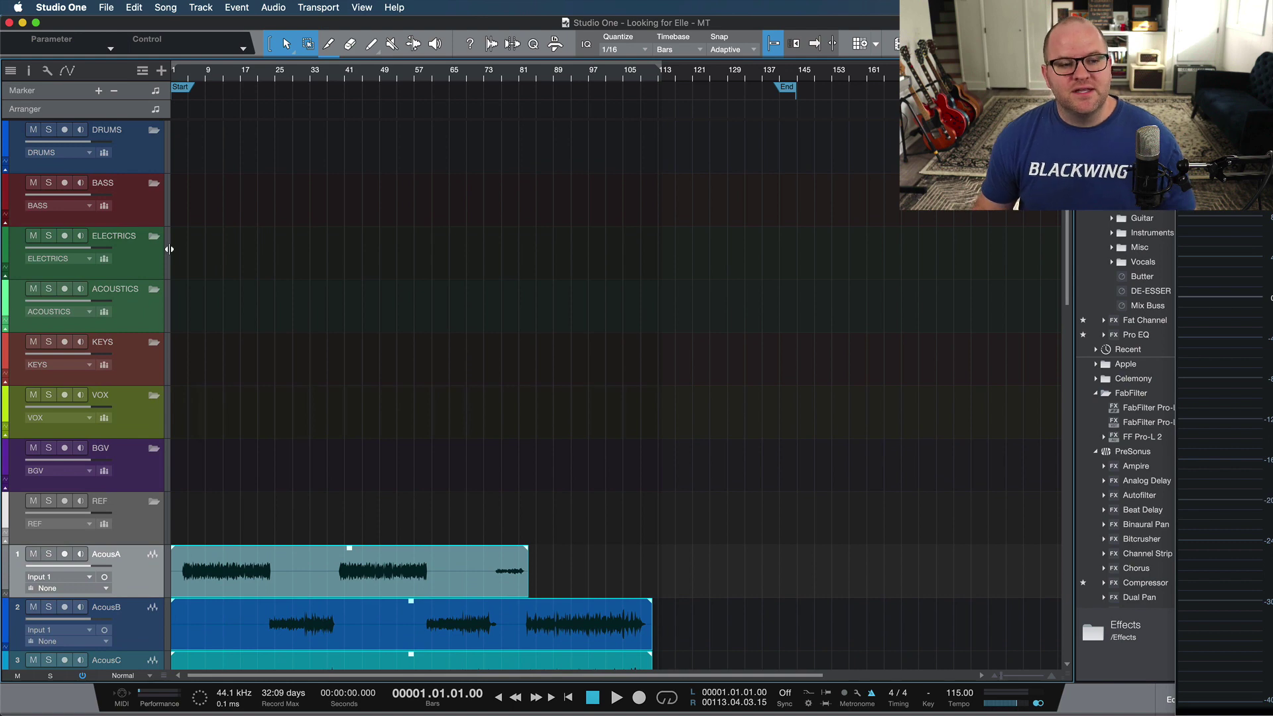
click(136, 145)
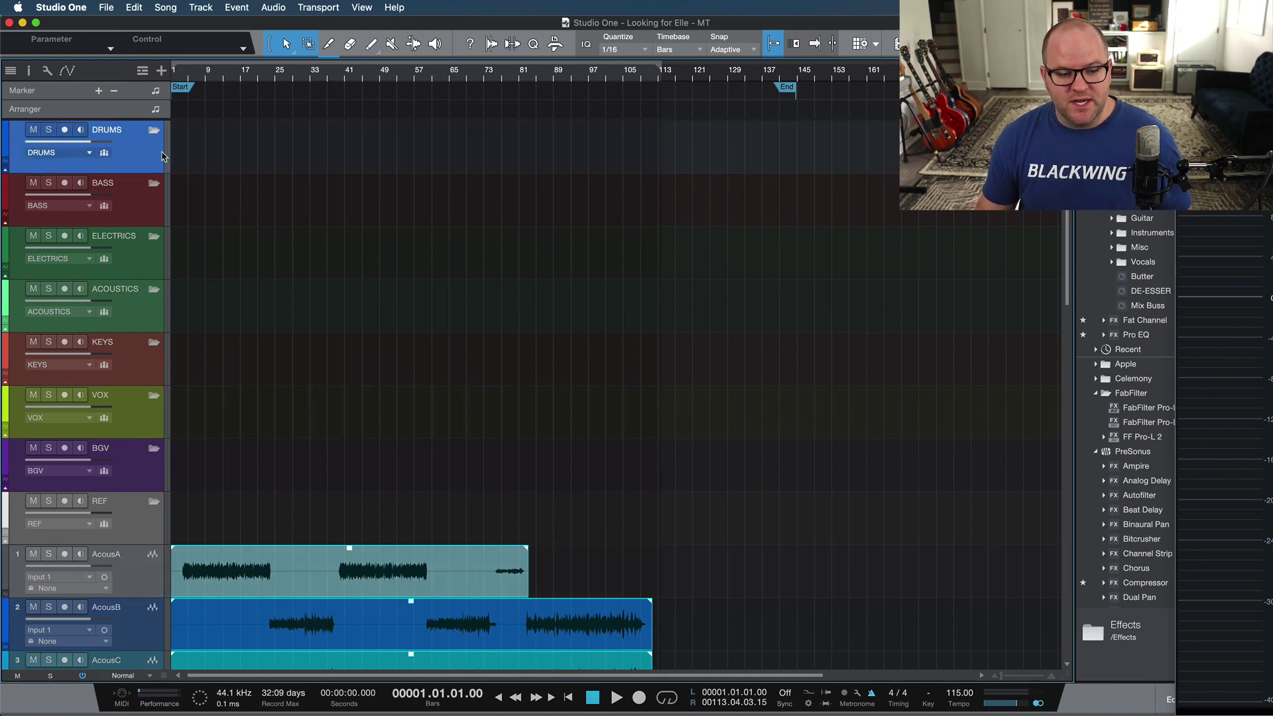
scroll(272, 284, down, 5)
scroll(272, 281, up, 5)
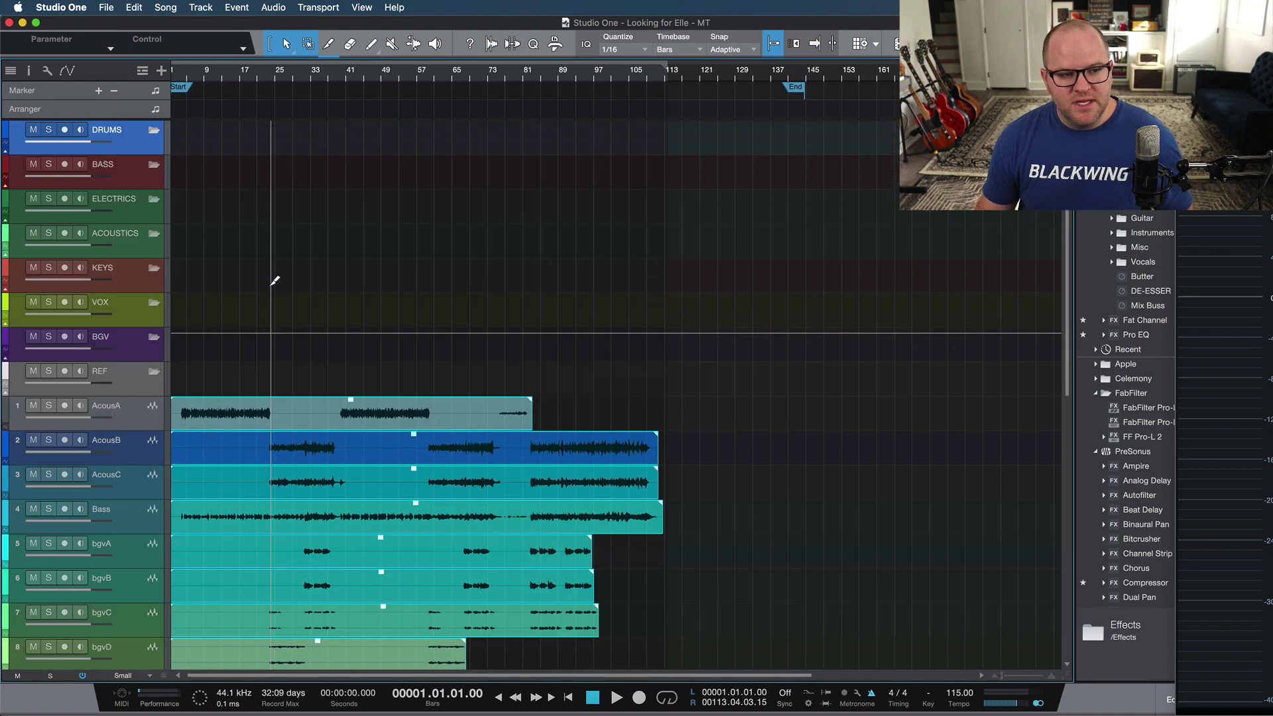
scroll(272, 284, down, 3)
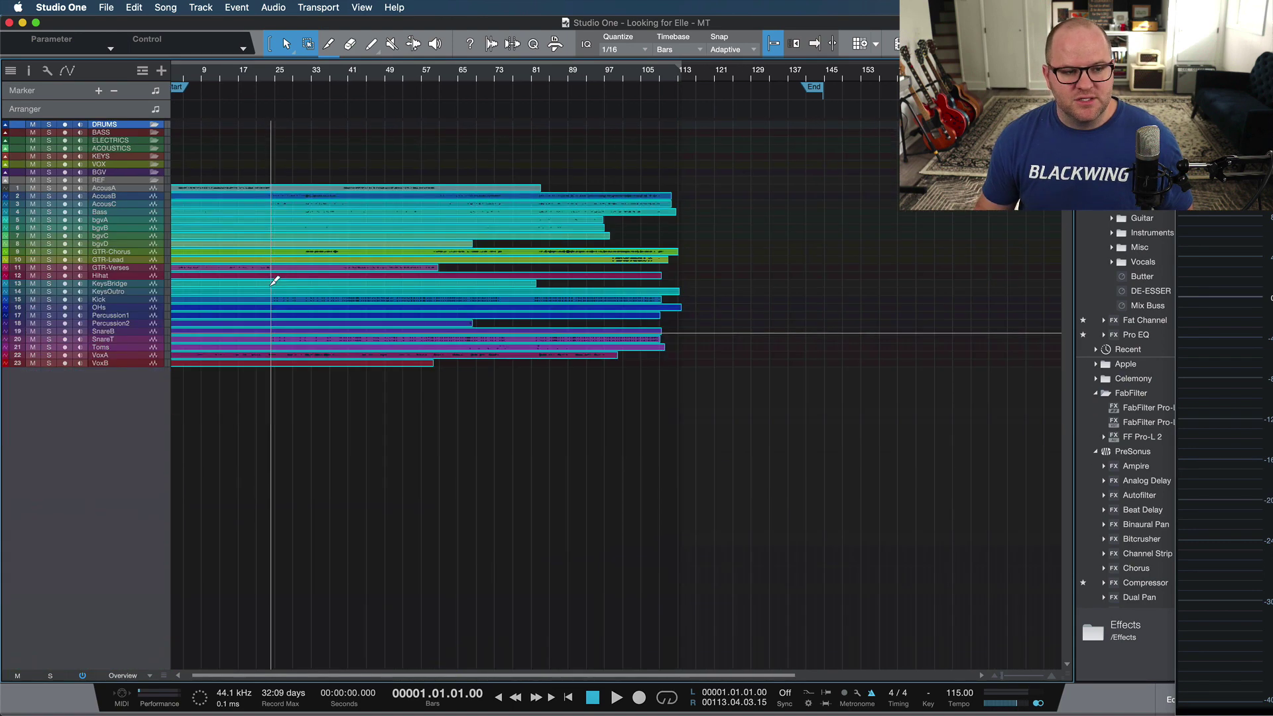
click(127, 347)
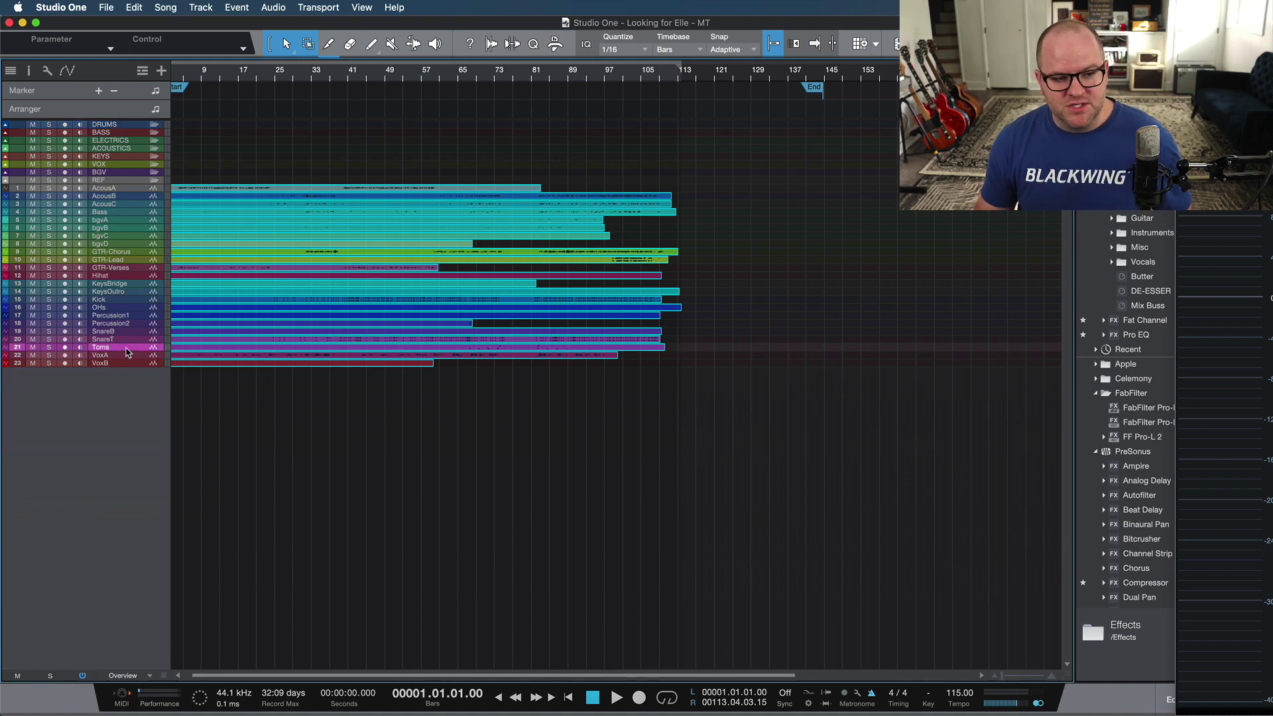
shift+click(133, 302)
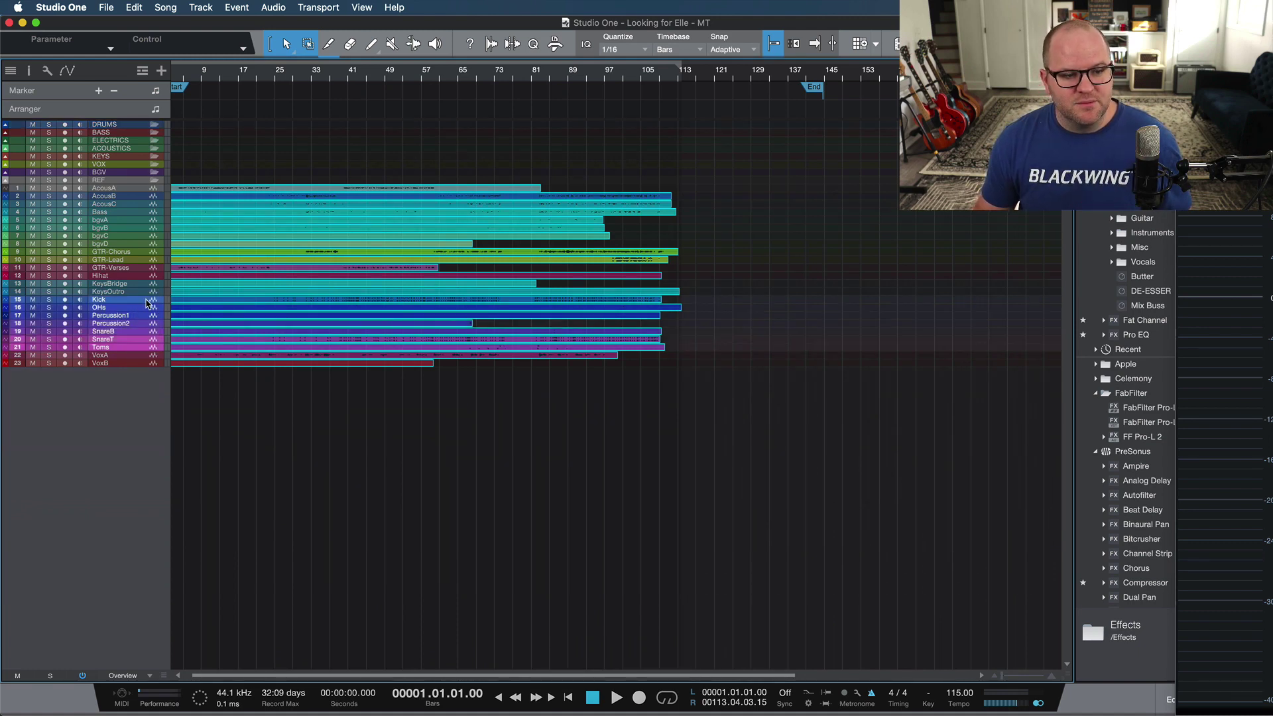
drag(144, 303, 135, 129)
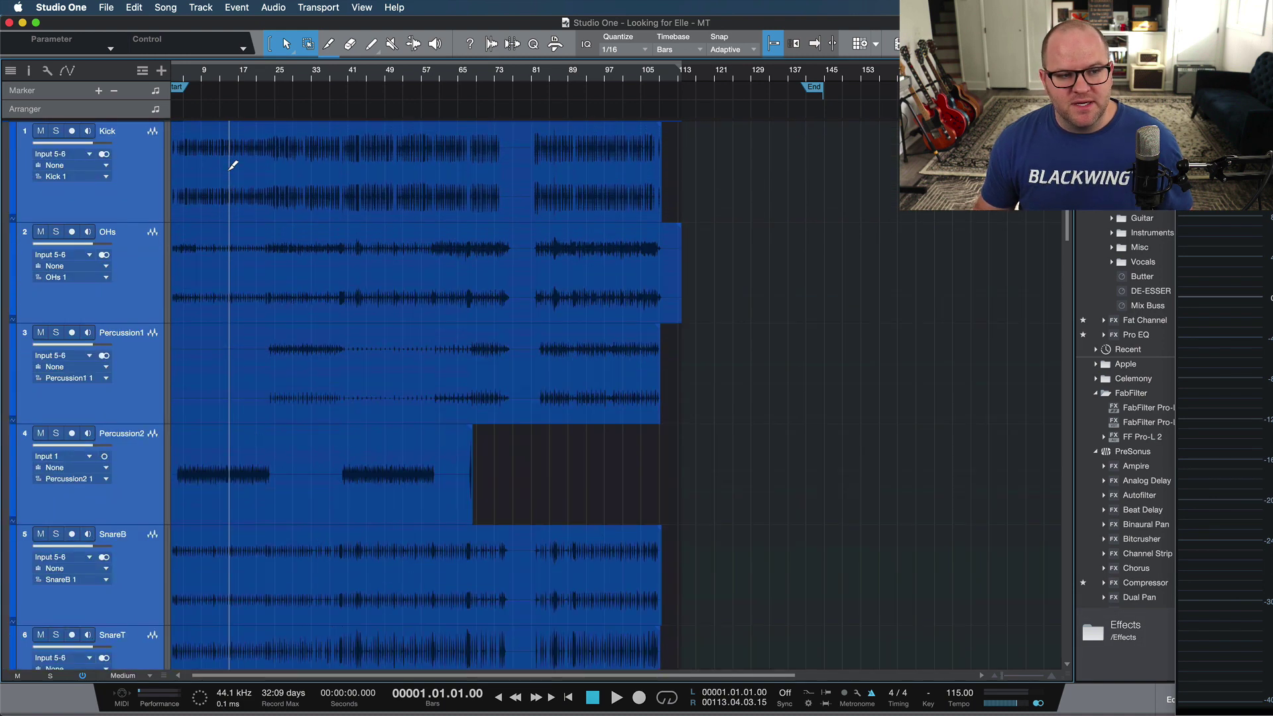
key(F3)
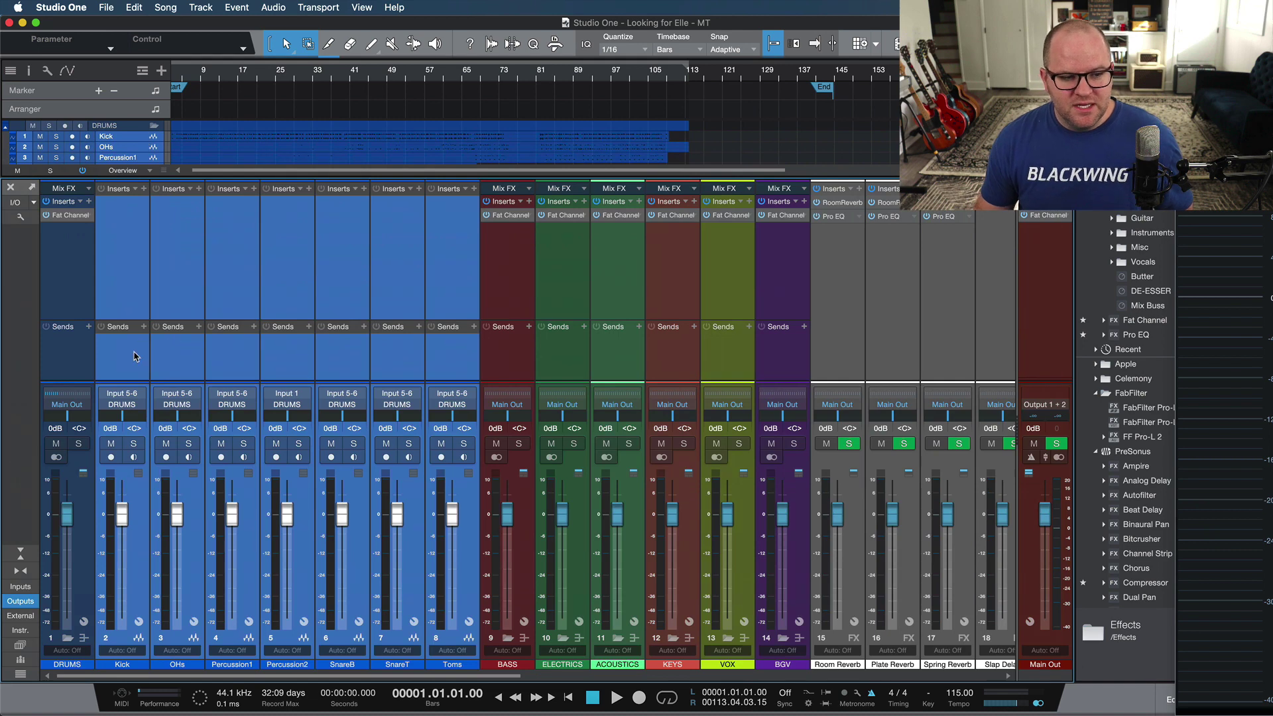
click(136, 355)
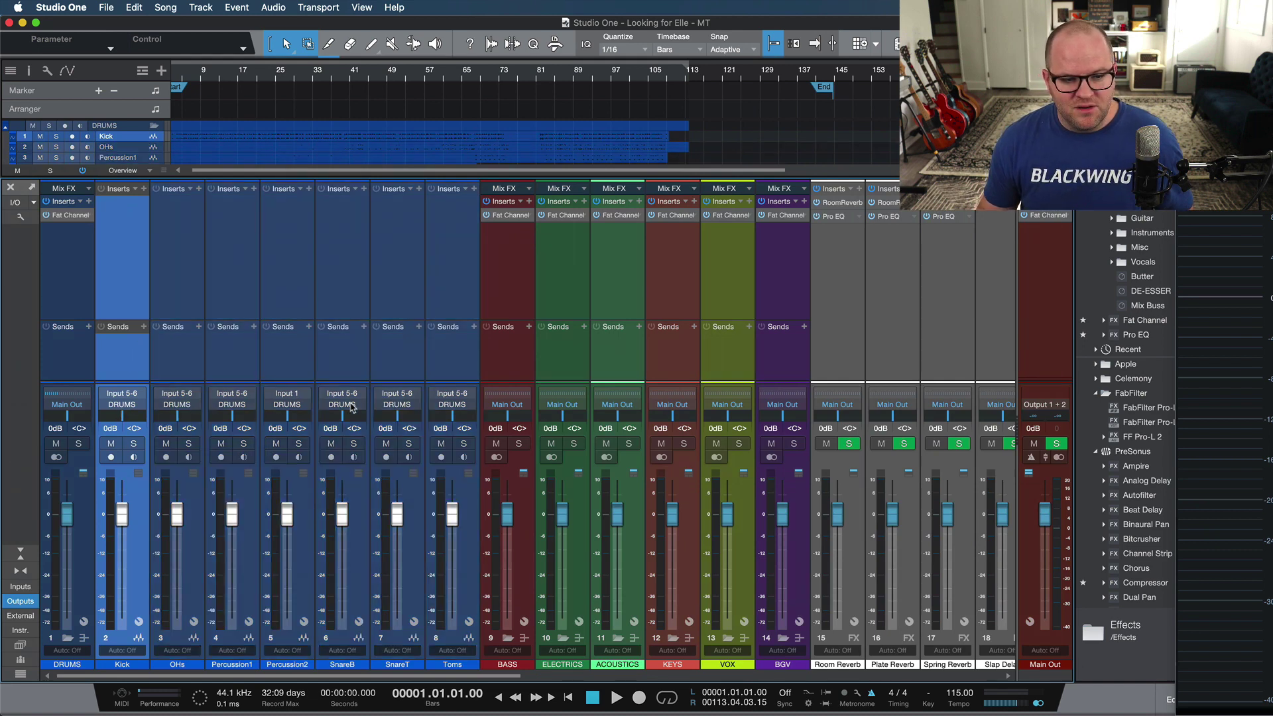
click(49, 373)
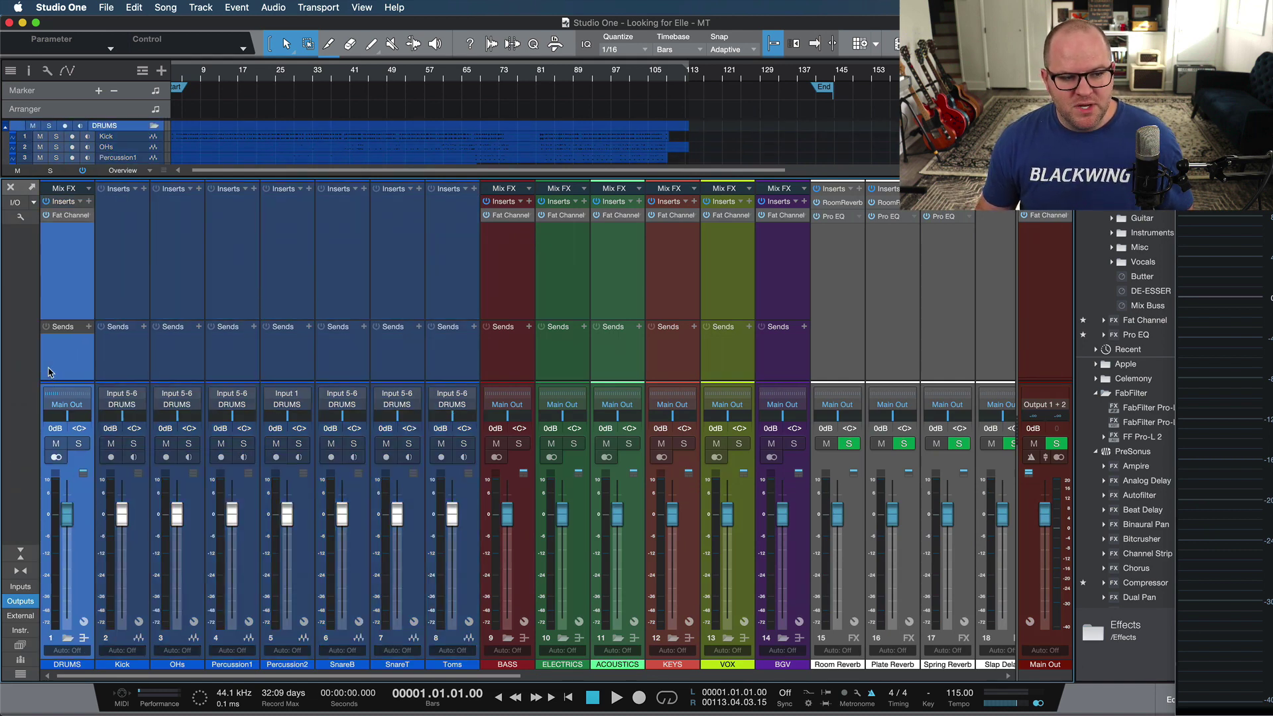
click(67, 639)
click(67, 639)
click(18, 217)
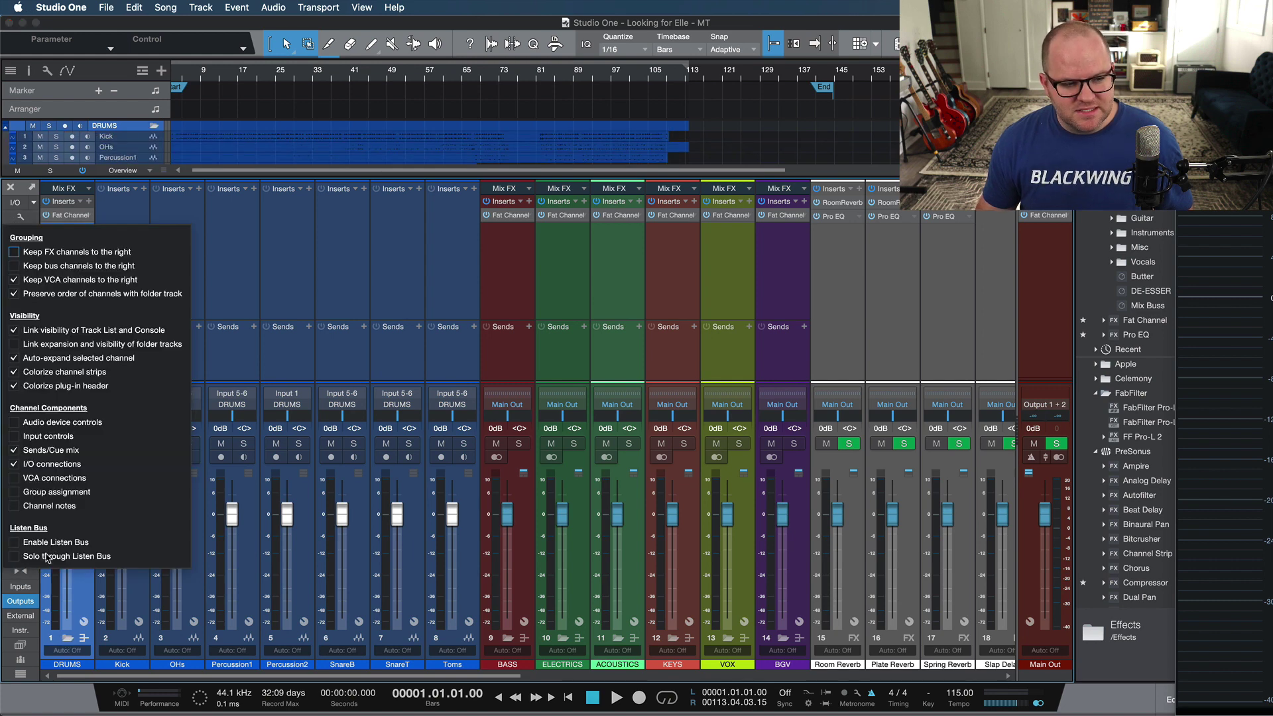
click(269, 317)
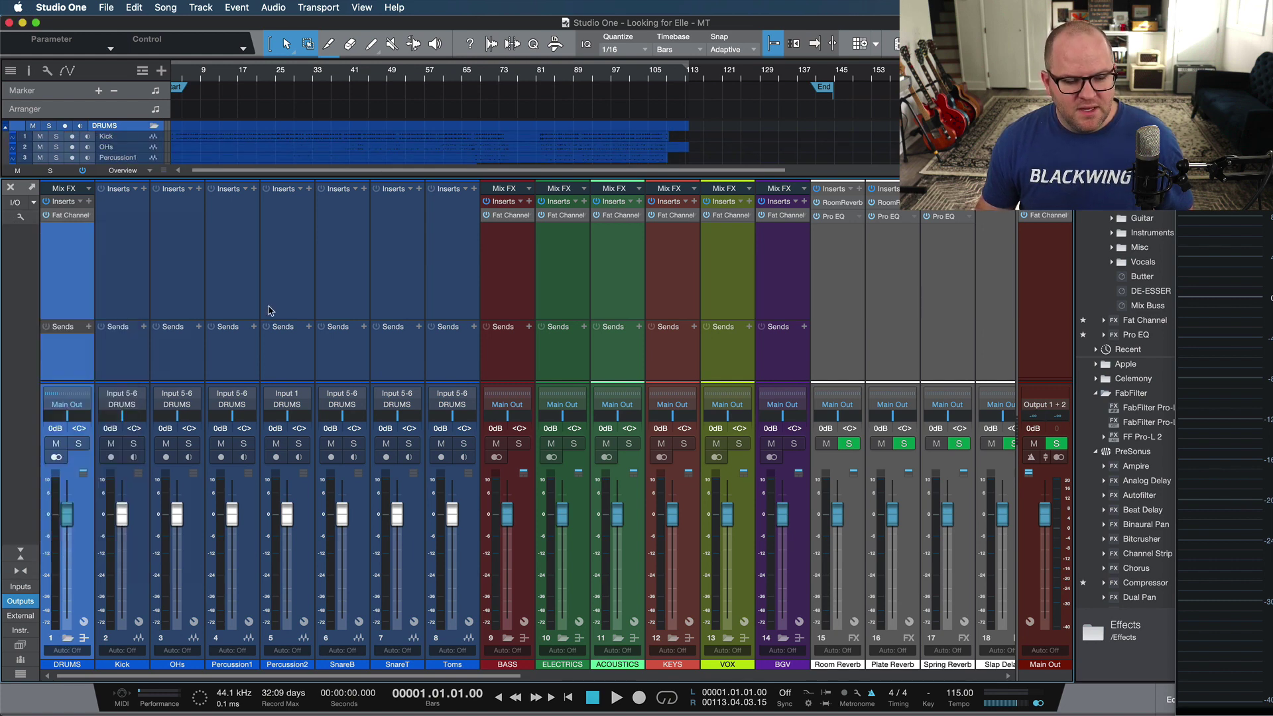
click(68, 639)
click(68, 638)
click(69, 638)
click(69, 638)
click(68, 639)
click(69, 639)
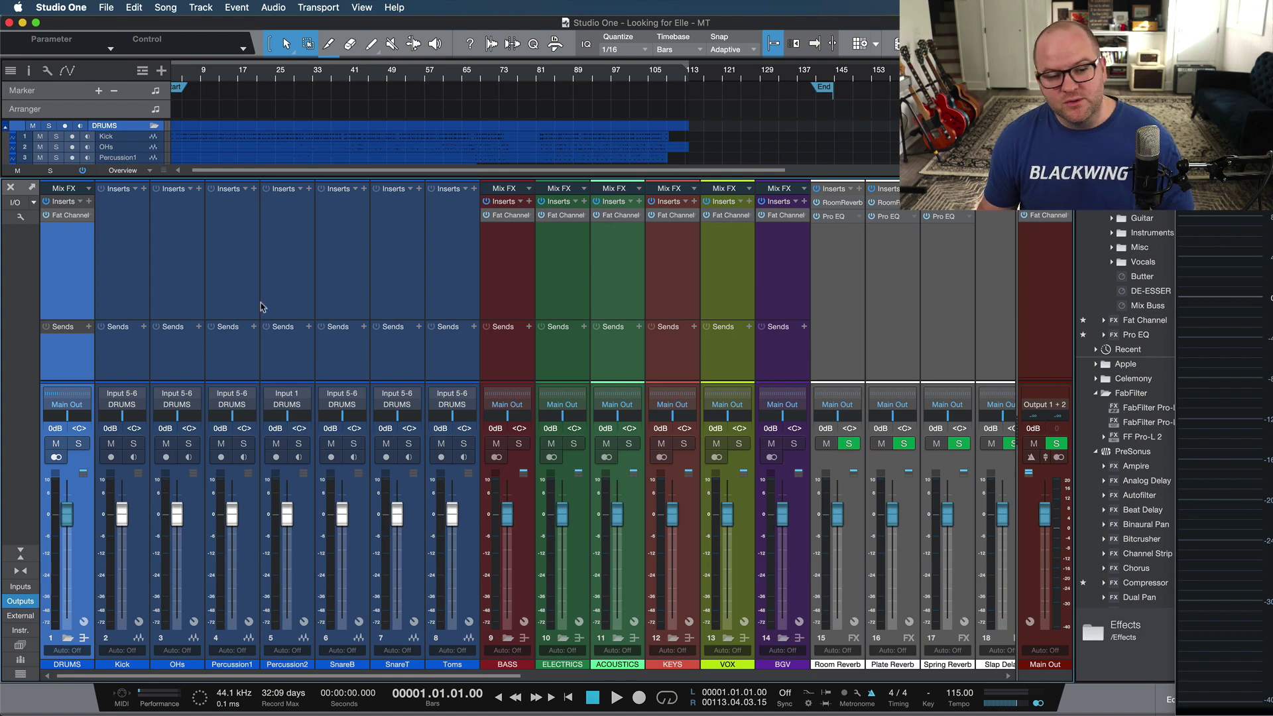
click(118, 341)
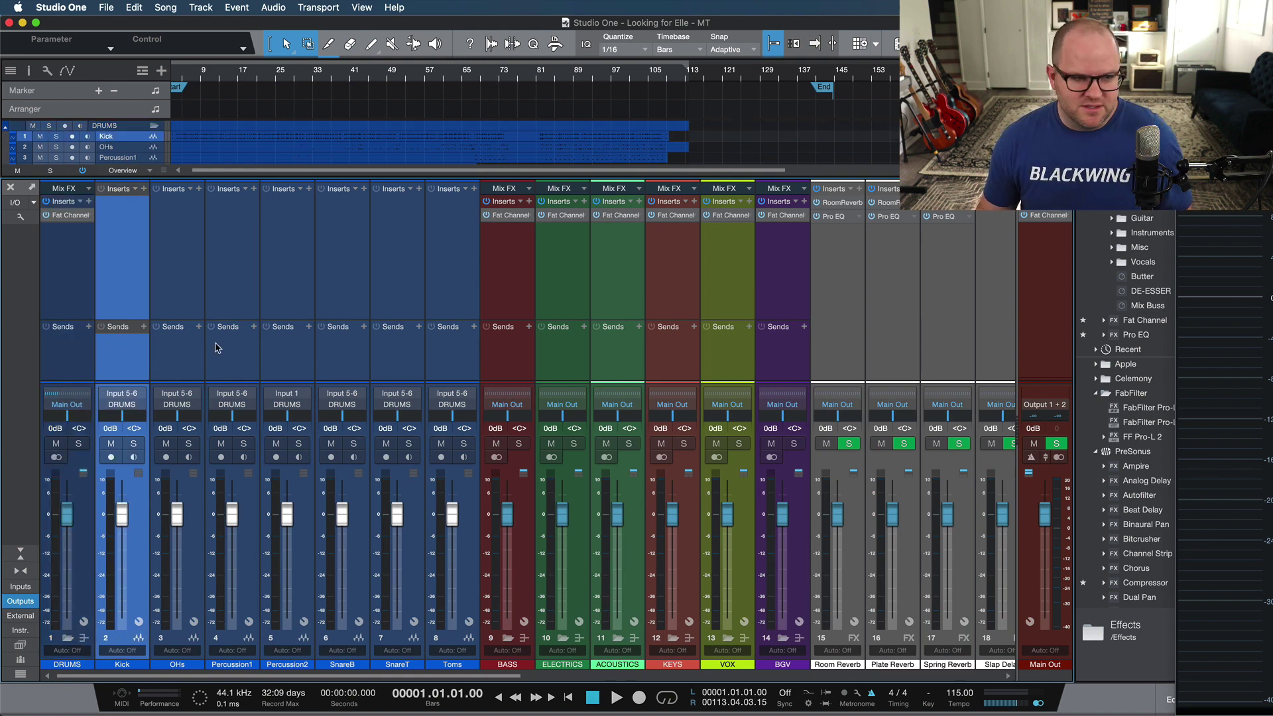
click(192, 345)
Move Hihat into DRUMS after OHs, then move SnareT, SnareB and Toms up beneath Kick.
key(F3)
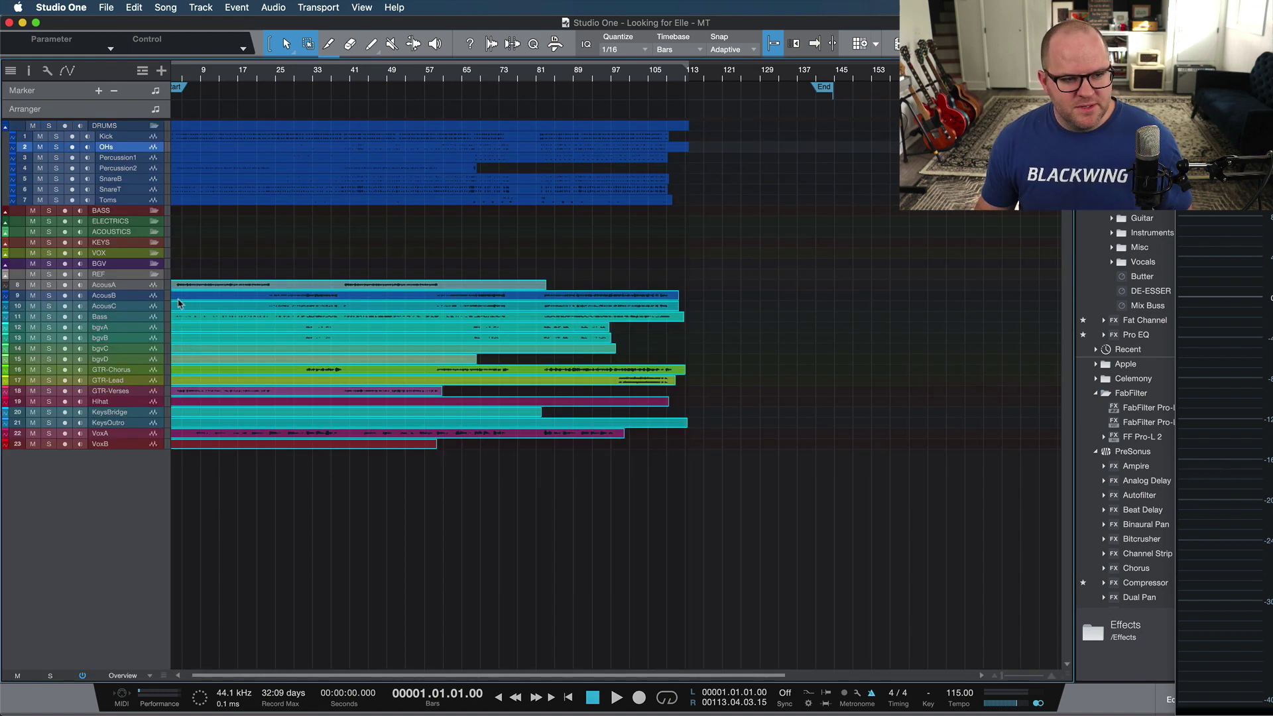
click(132, 403)
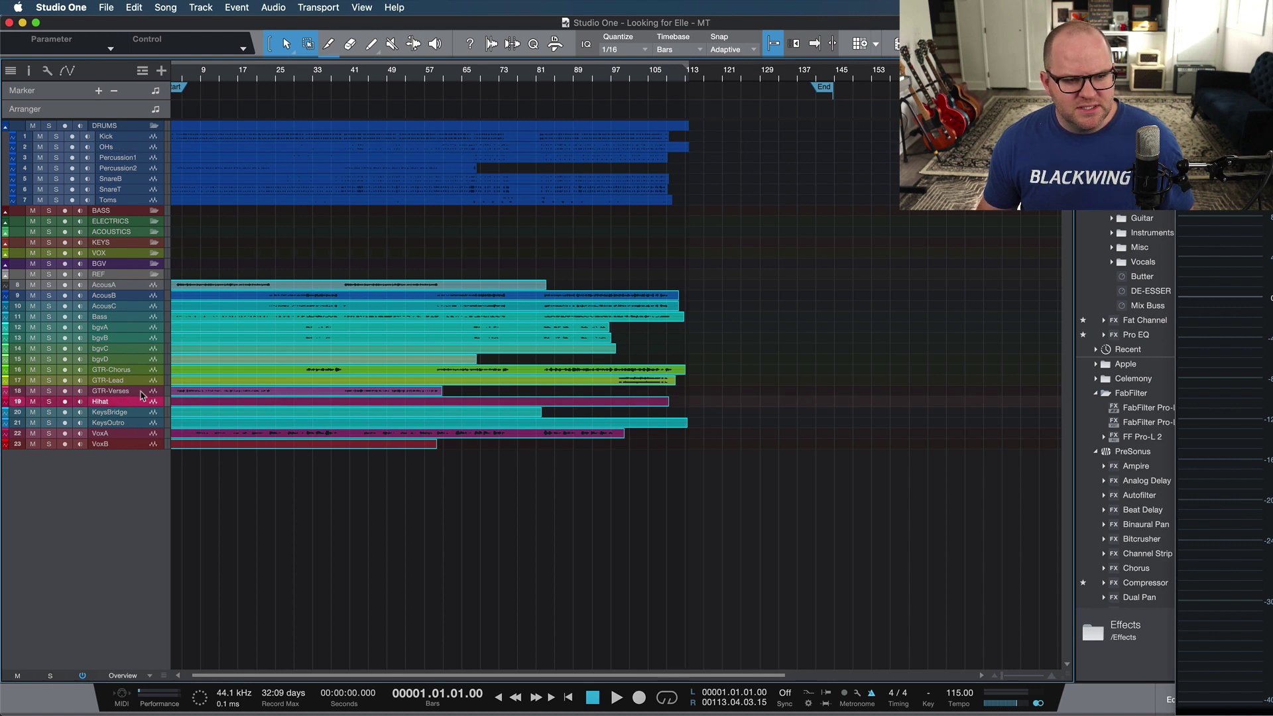
drag(140, 405, 141, 147)
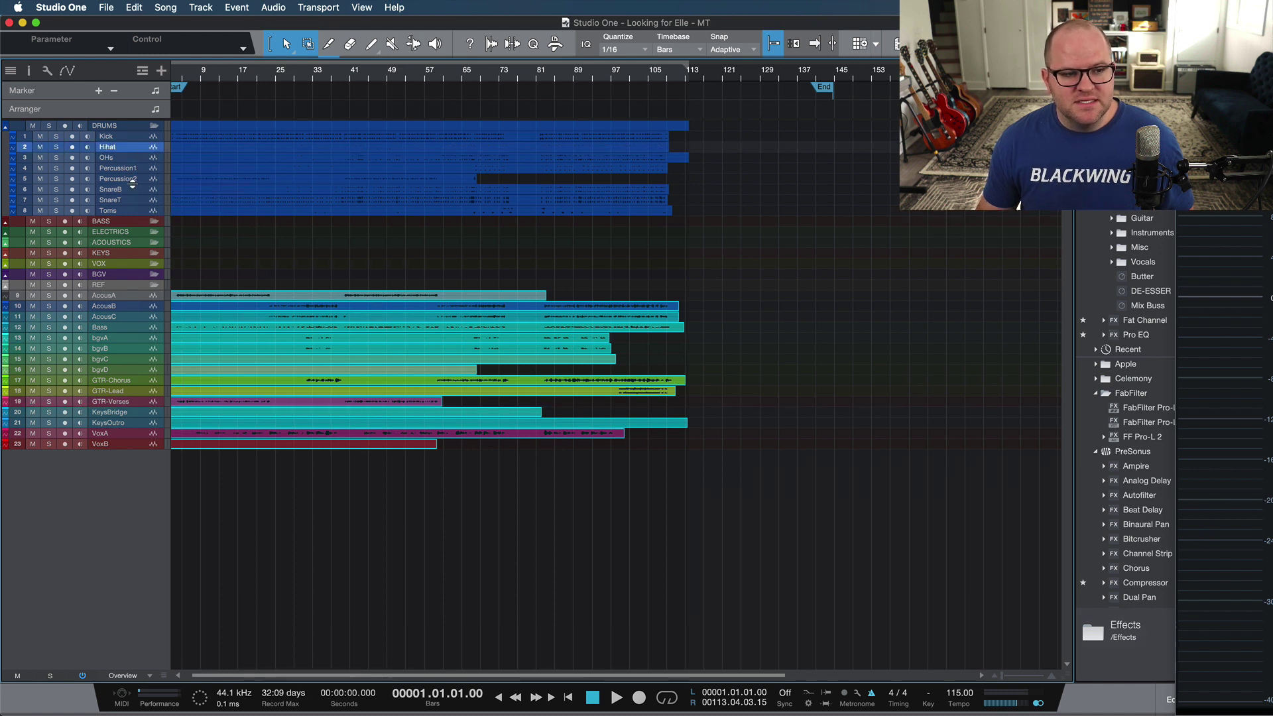
drag(131, 201, 134, 147)
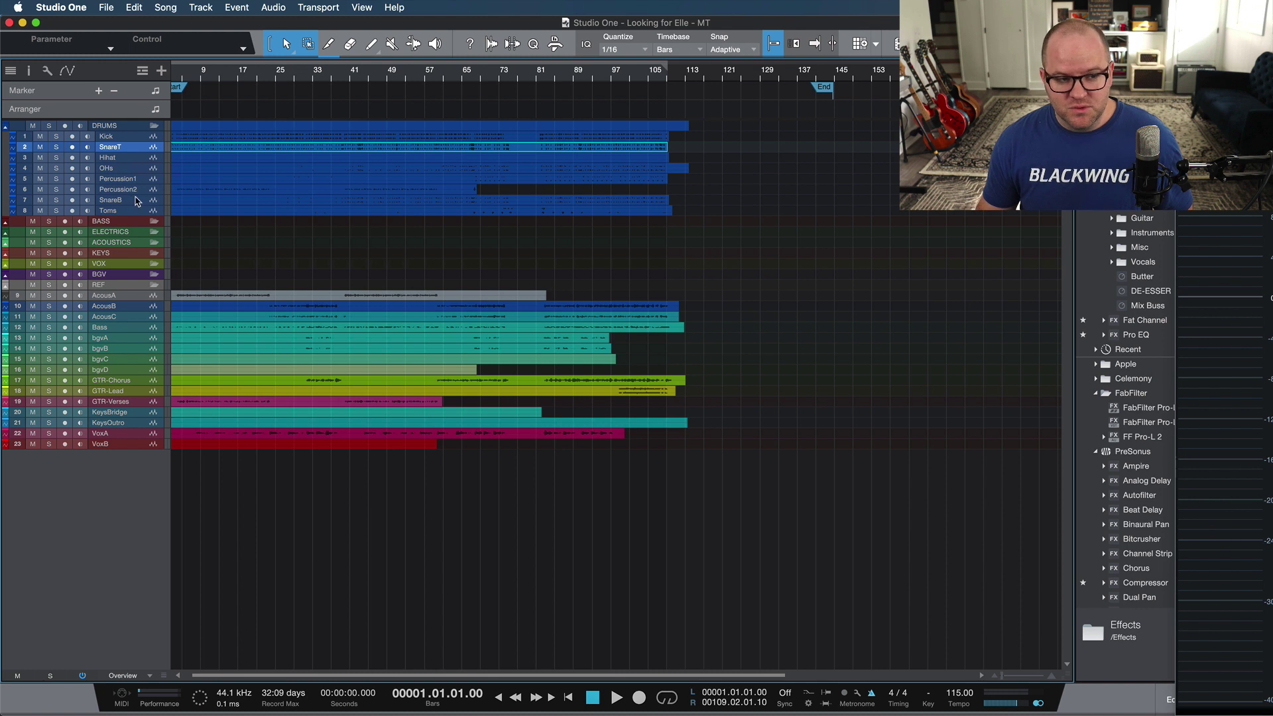
drag(135, 201, 136, 156)
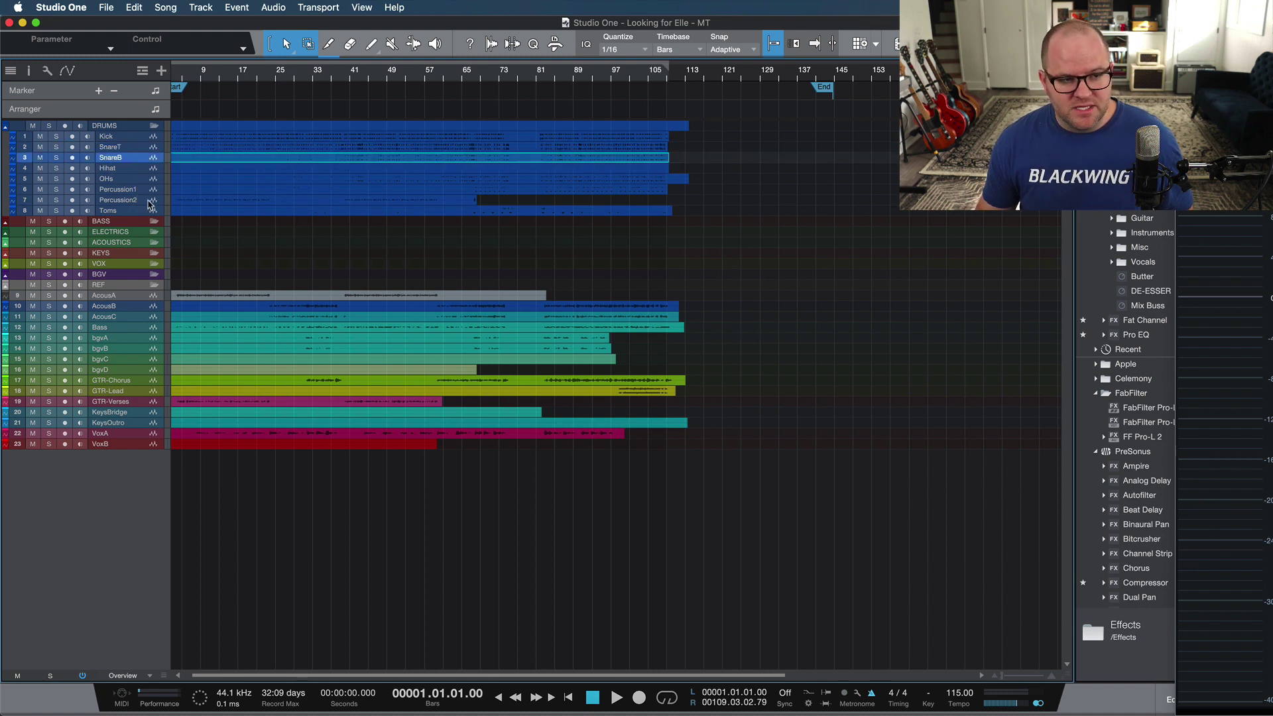
drag(137, 211, 140, 168)
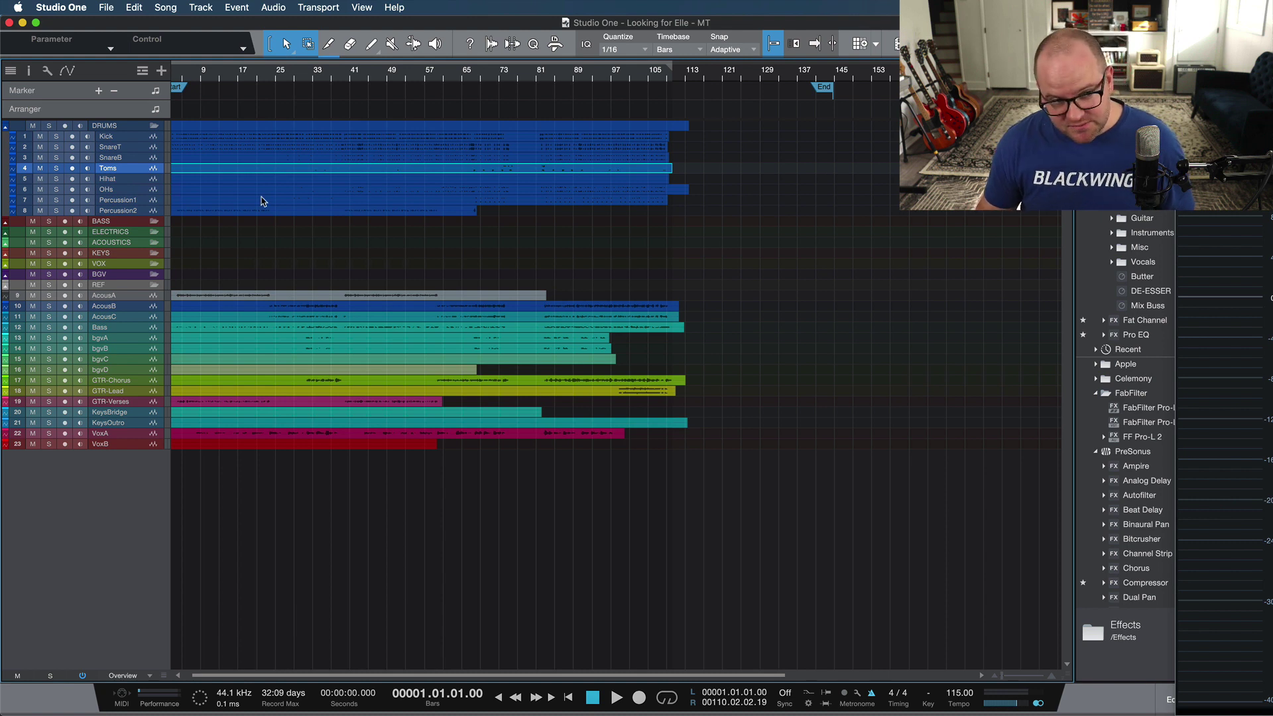
Select the AcousA, AcousB and AcousC tracks together.
click(152, 300)
shift+click(143, 307)
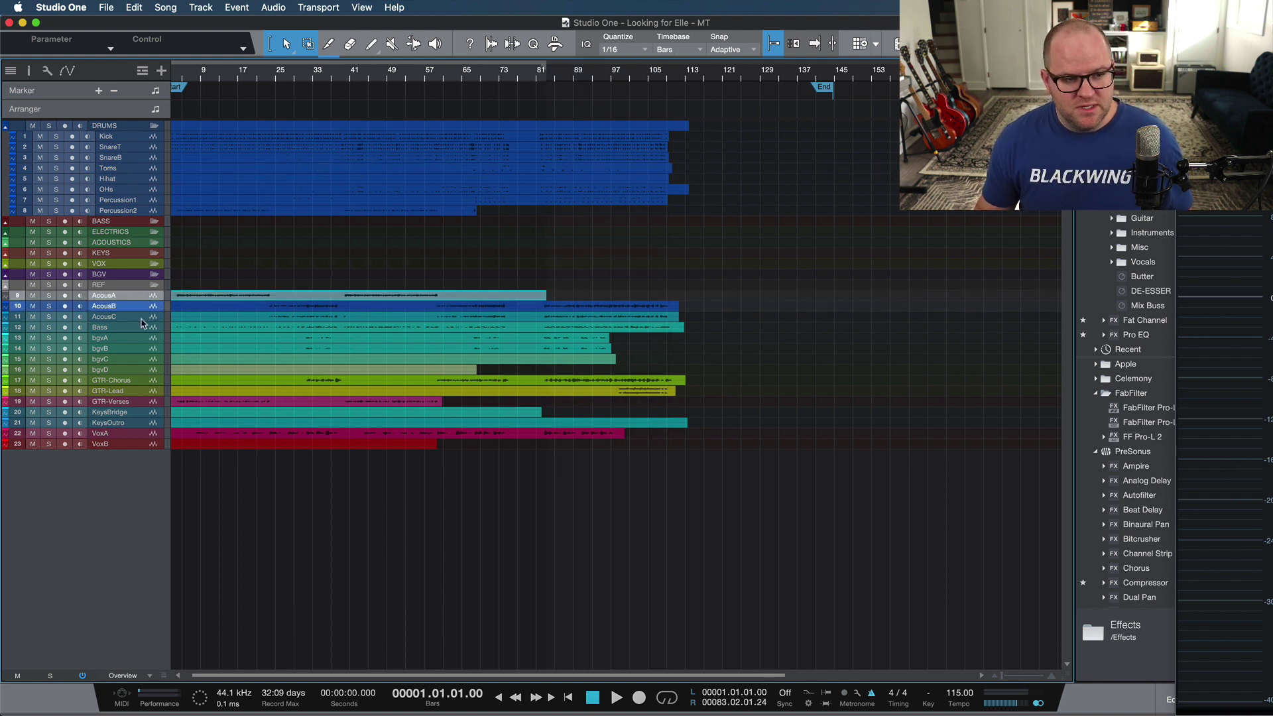
shift+click(136, 319)
Move AcousA–C into ACOUSTICS, Bass into BASS, and bgvA–bgvD into BGV.
drag(152, 300, 154, 244)
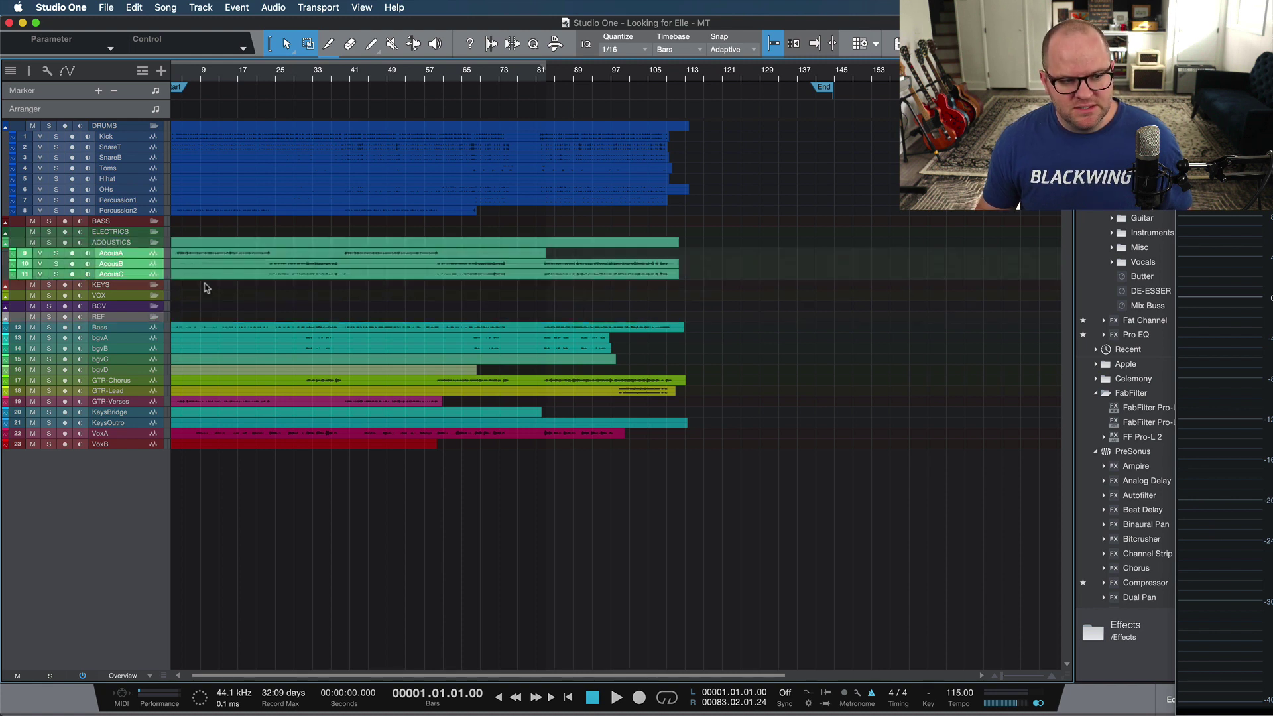
drag(152, 327, 151, 229)
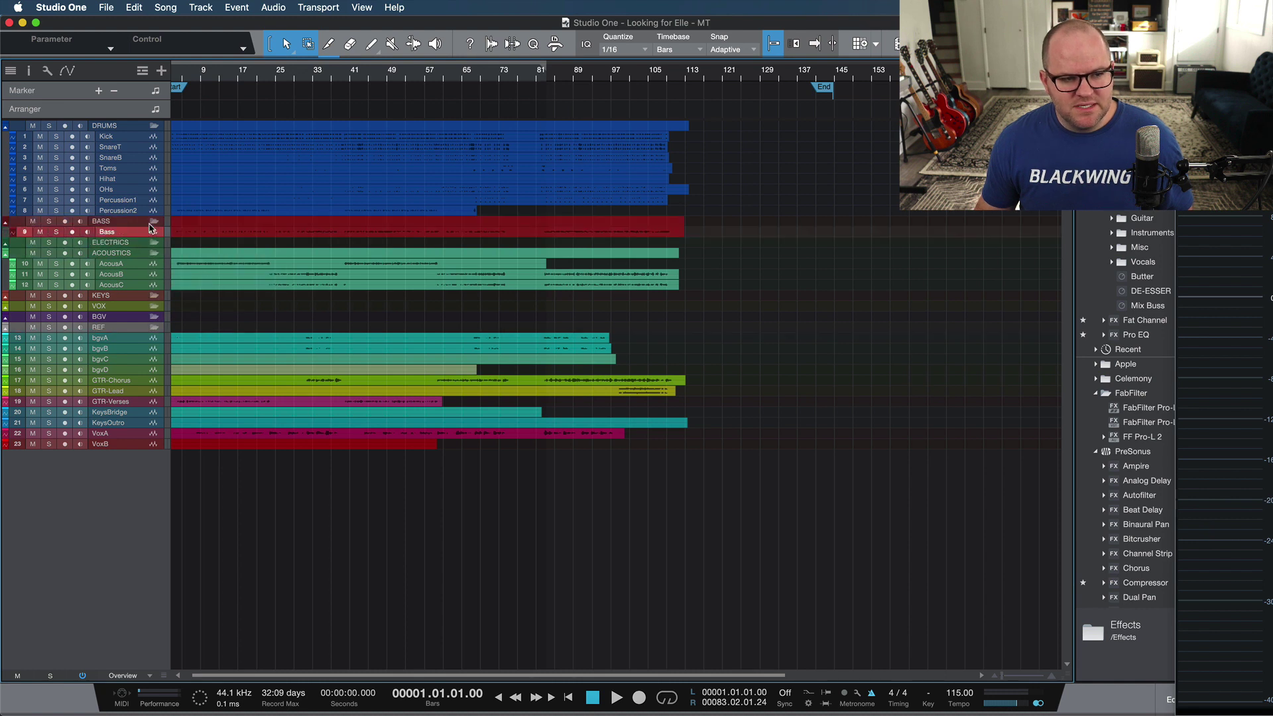
click(145, 340)
shift+click(141, 363)
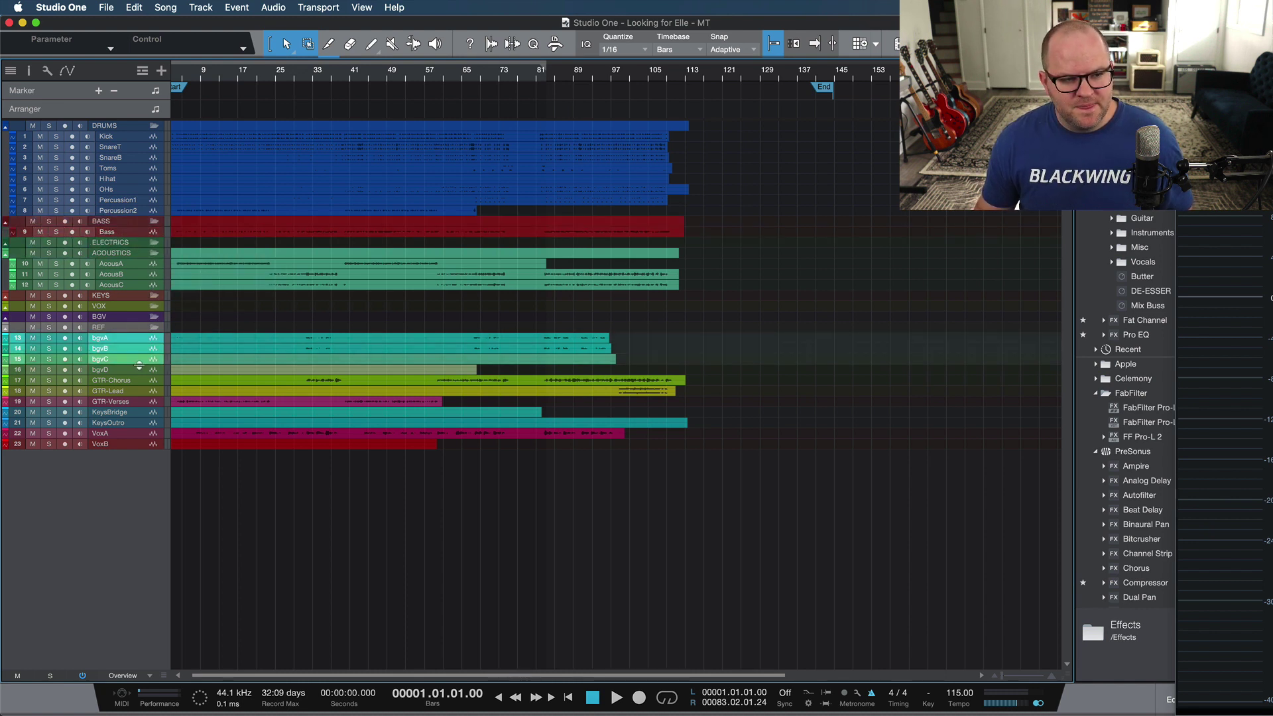
shift+click(137, 372)
mouse_move(142, 343)
mouse_down()
mouse_move(146, 325)
mouse_move(154, 334)
mouse_up()
Move GTR-Chorus, GTR-Lead and GTR-Verses into the ELECTRICS folder.
click(143, 385)
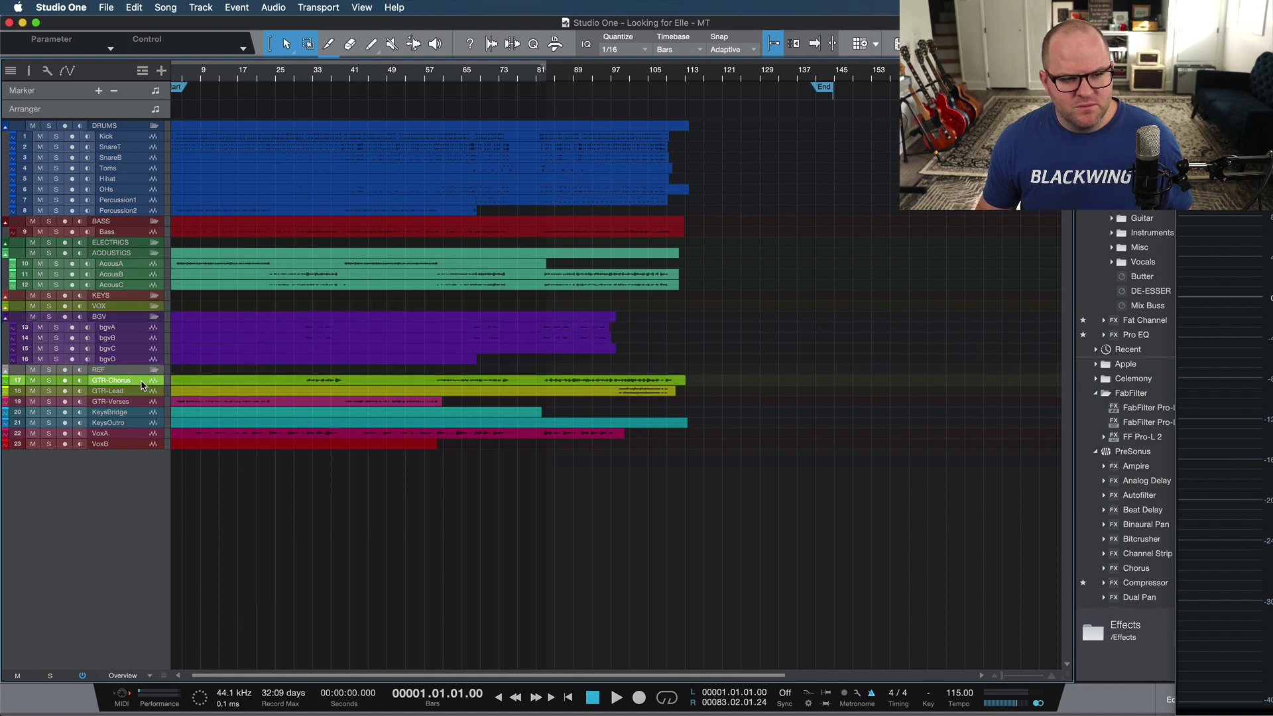
shift+click(140, 390)
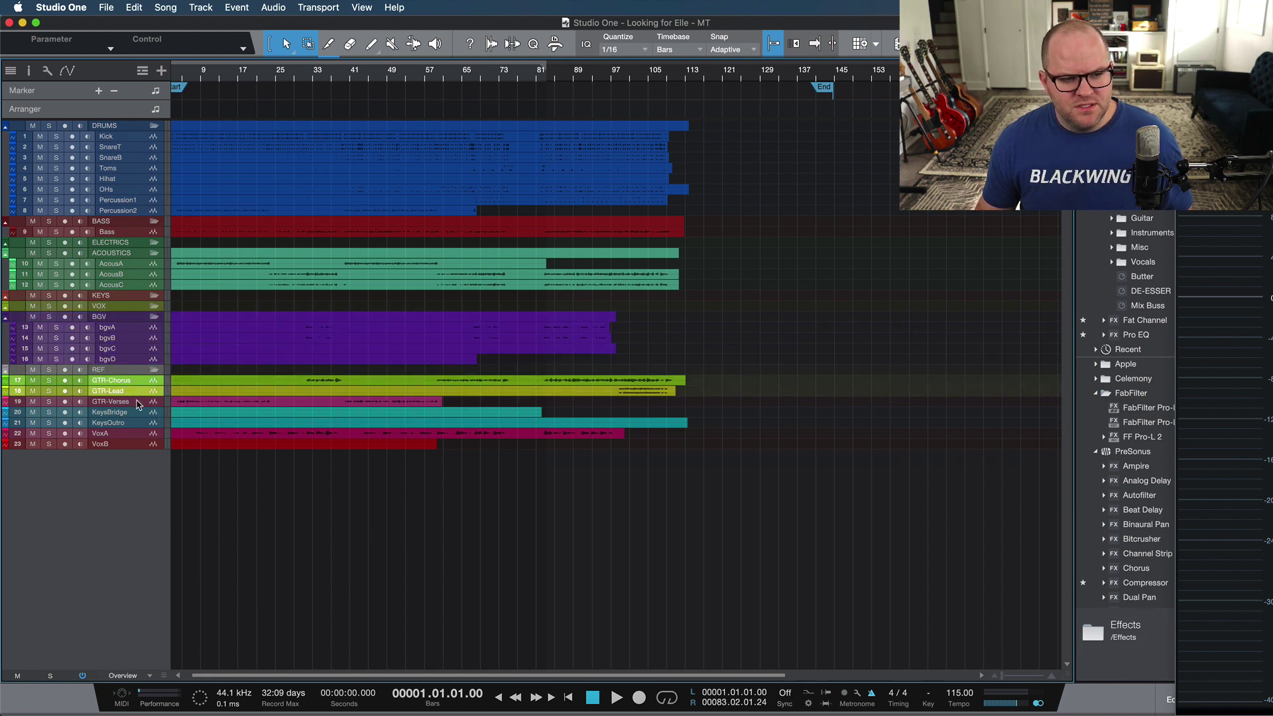
shift+click(138, 404)
drag(141, 381, 141, 248)
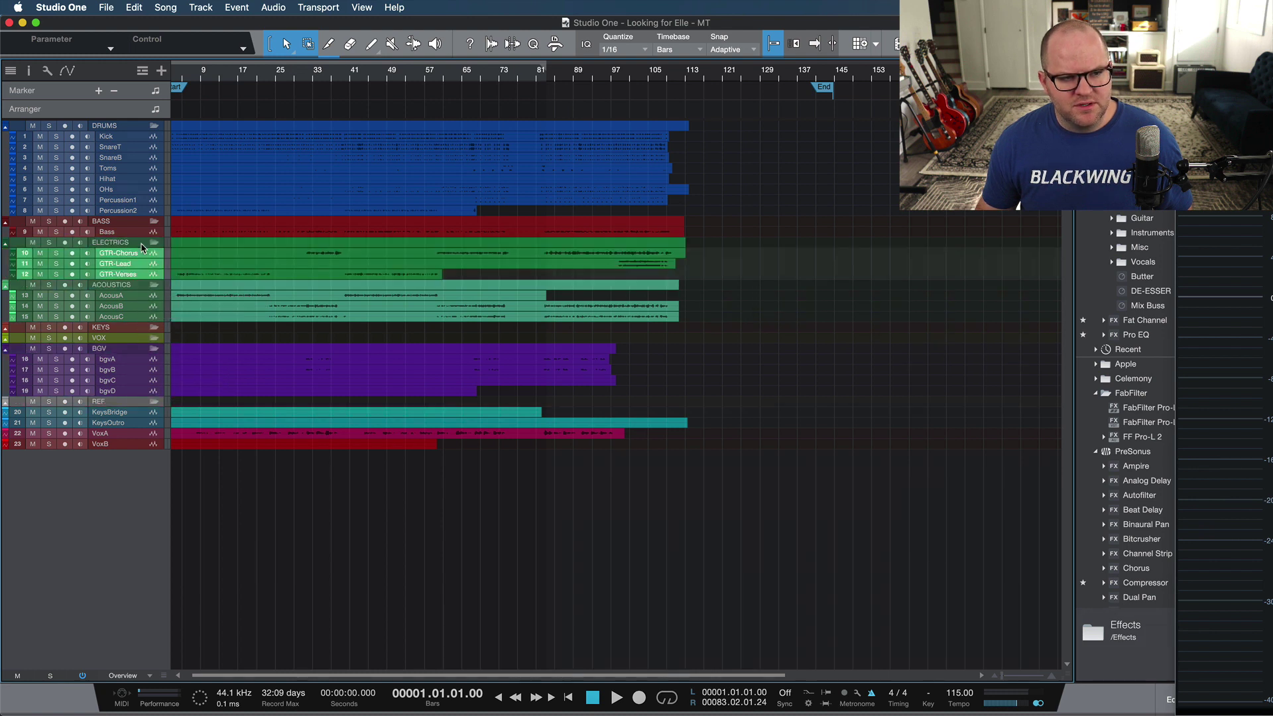
Move KeysBridge and KeysOutro into KEYS, and VoxA and VoxB into VOX.
click(136, 413)
shift+click(135, 425)
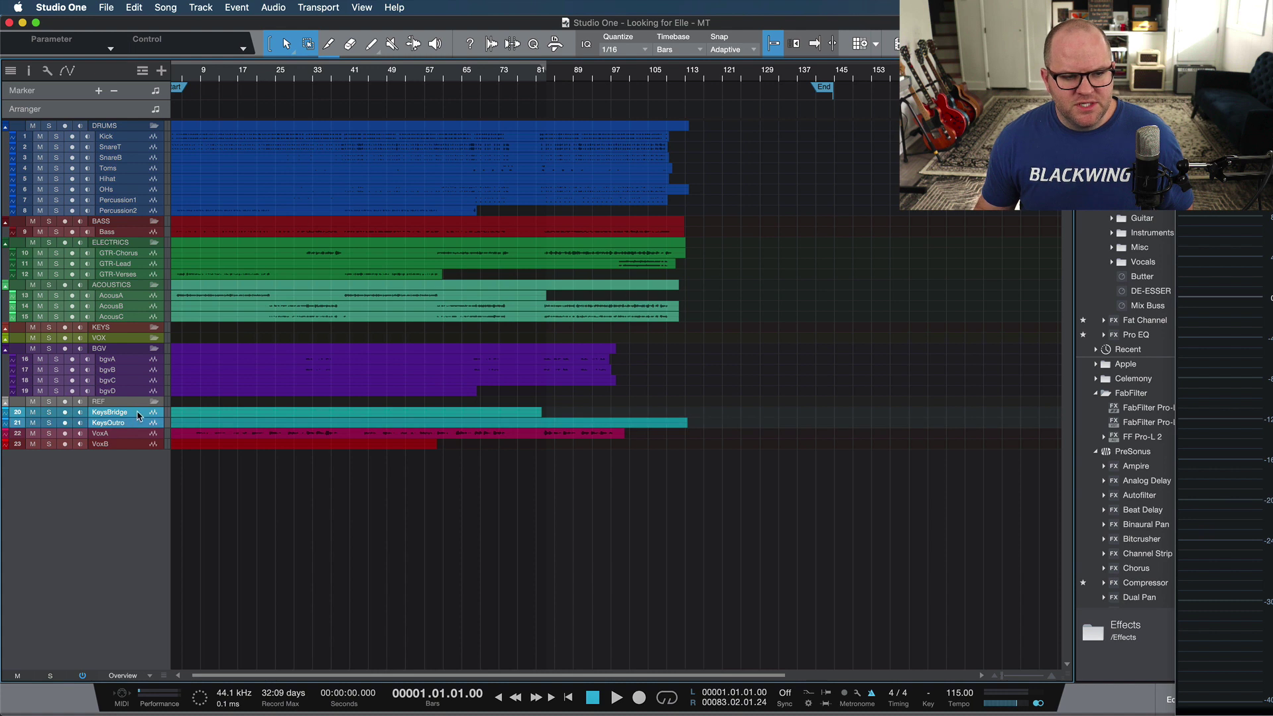
drag(138, 415, 144, 330)
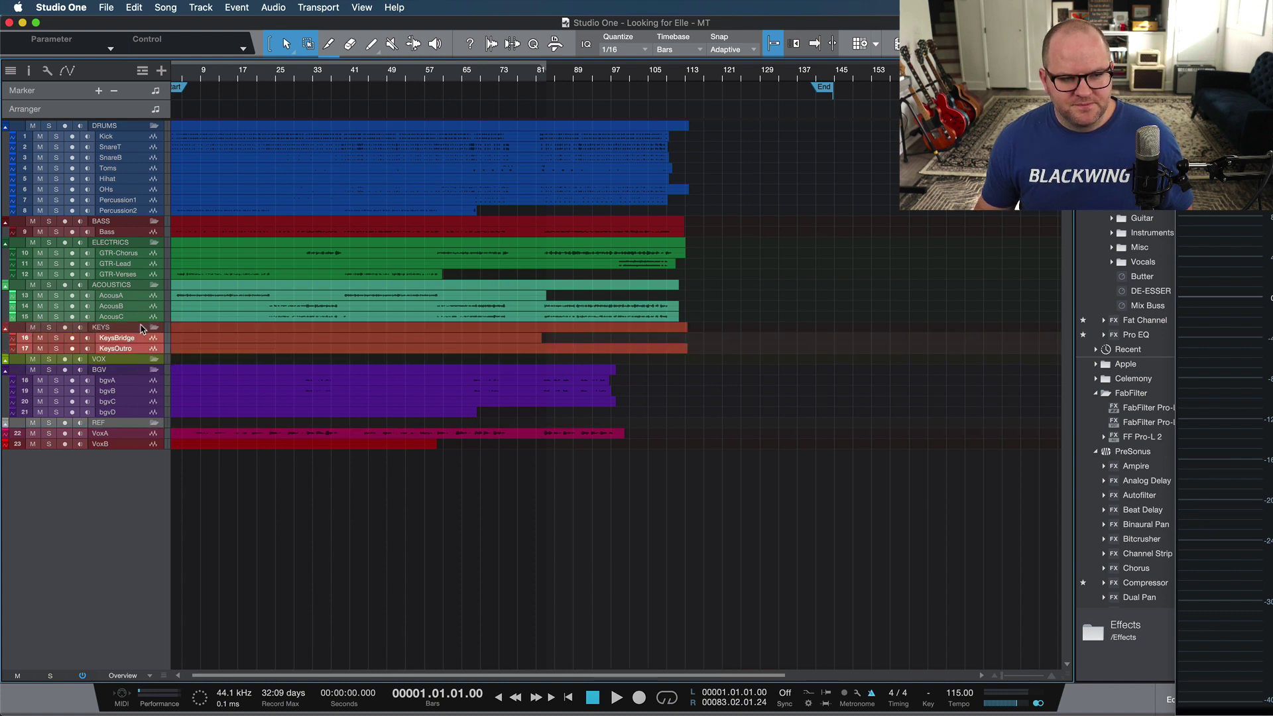
click(139, 435)
shift+click(136, 445)
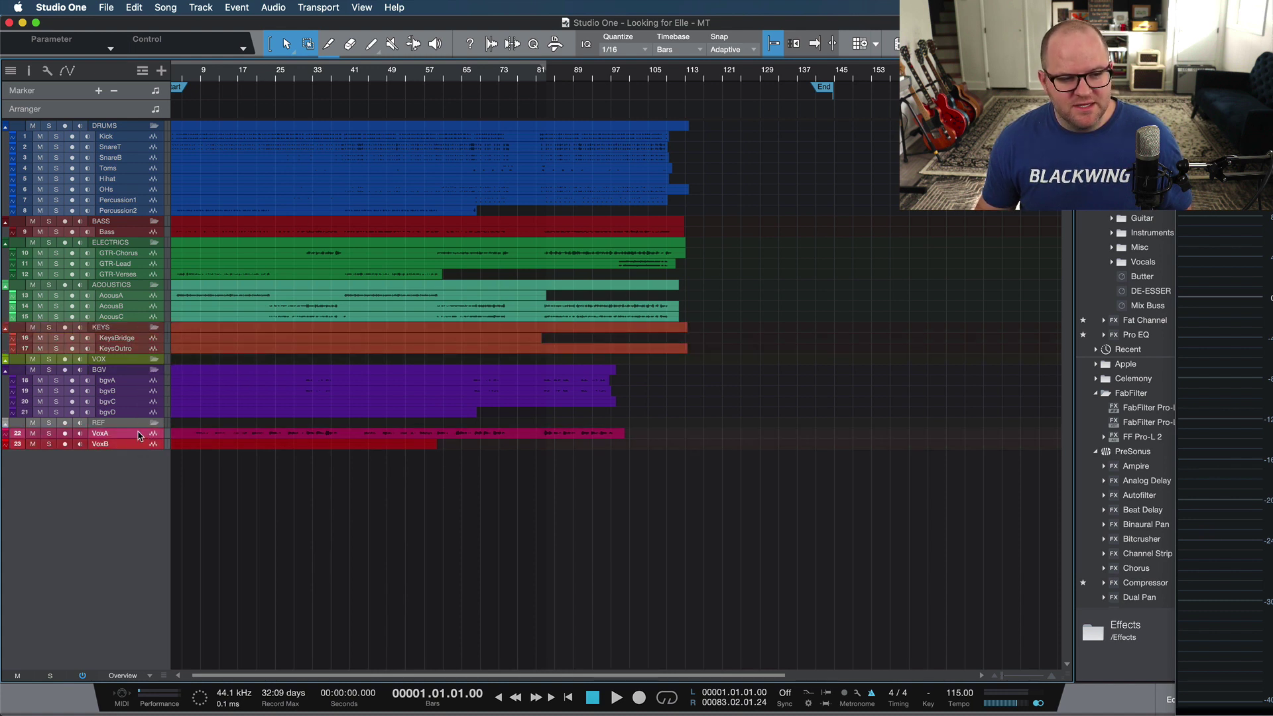
drag(139, 435, 144, 364)
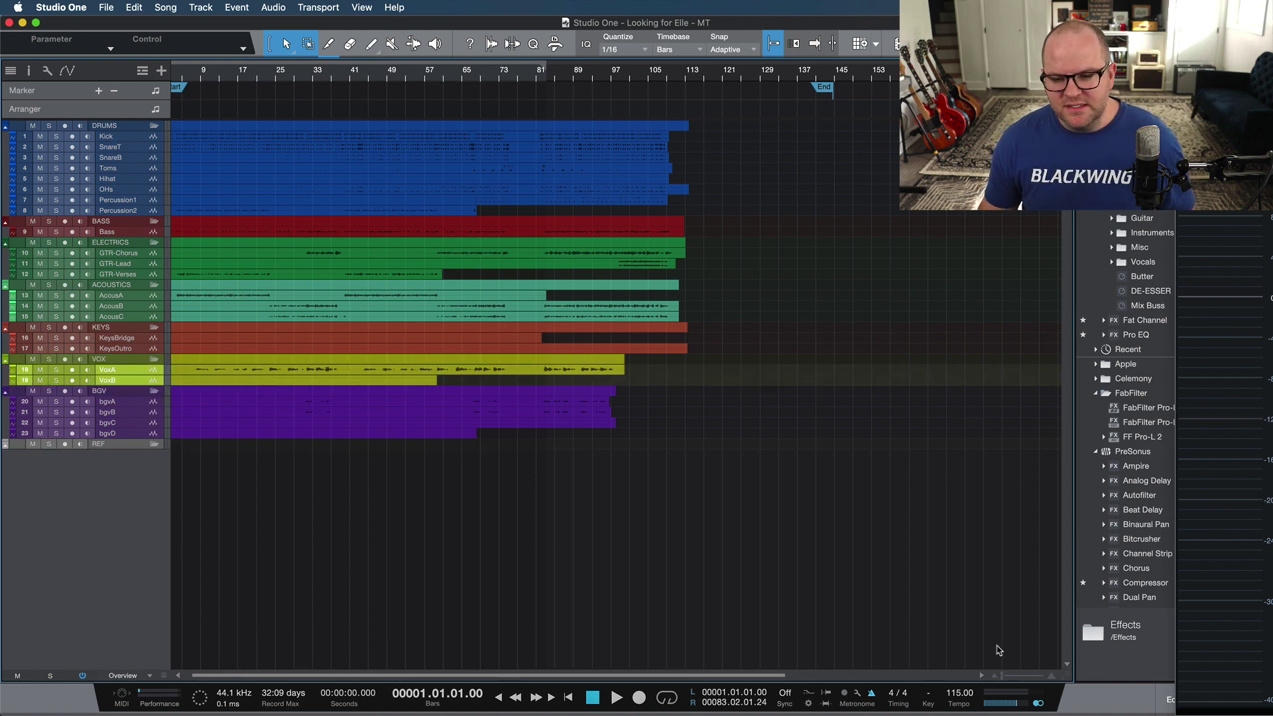
Enlarge the waveforms, set the song end to bar 113, and make tracks fill the window.
drag(1065, 665, 1068, 591)
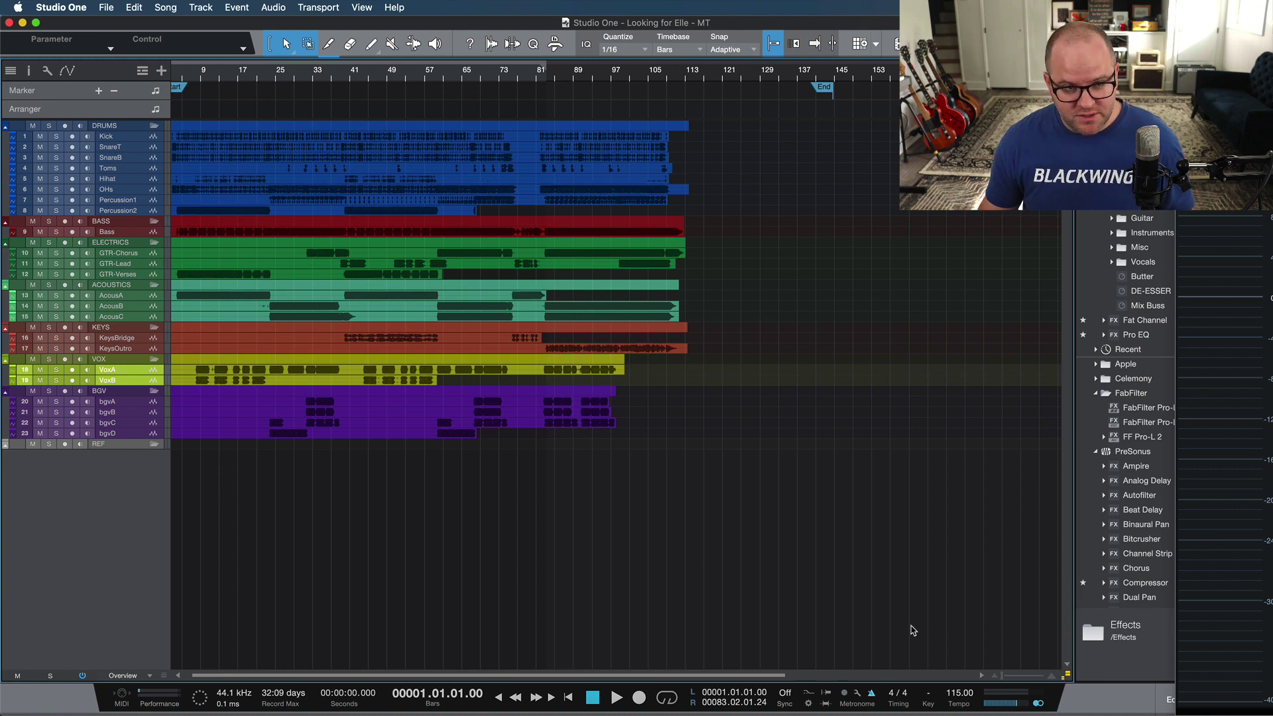
click(381, 295)
key(super+a)
key(ctrl+e)
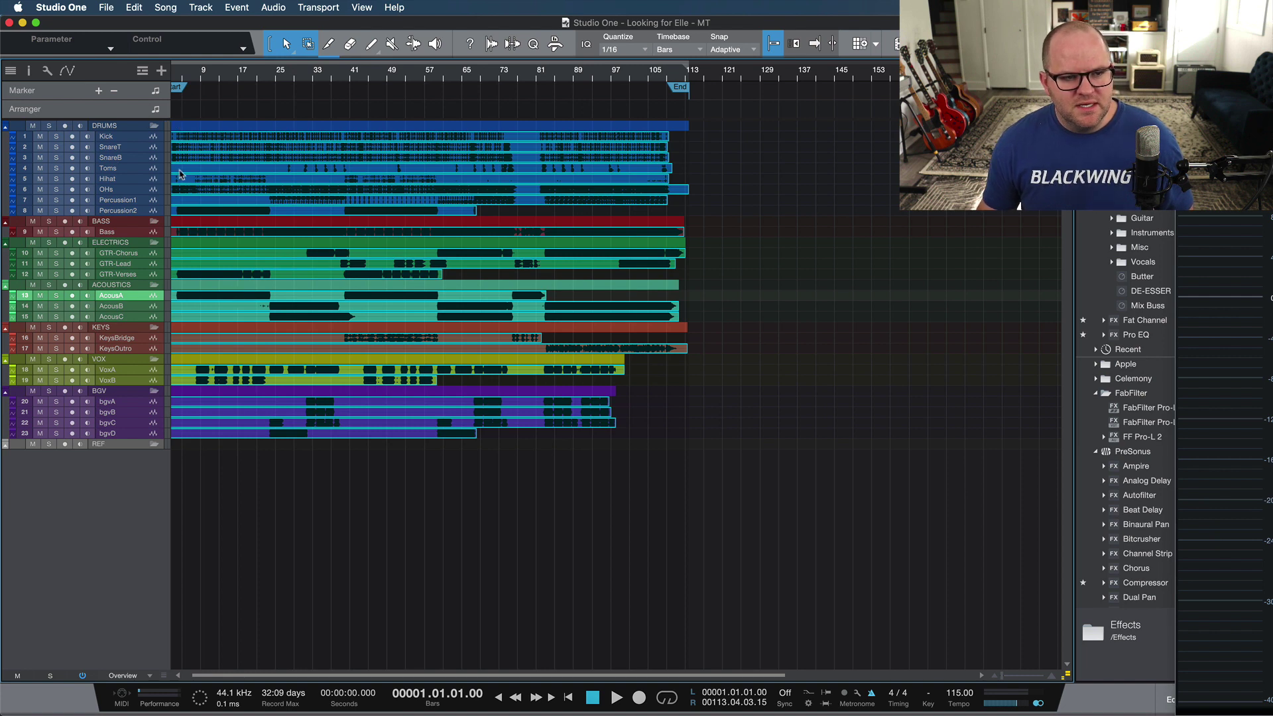
key(z)
key(z)
key(z)
key(z)
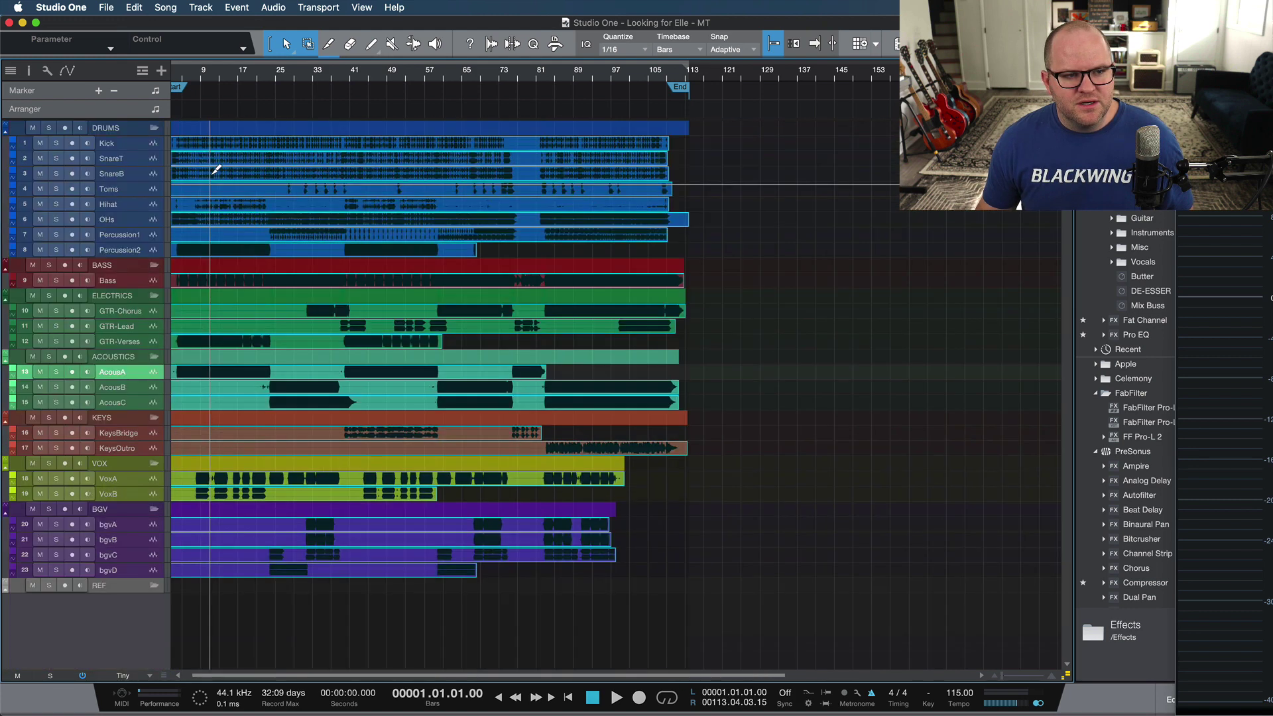
Move GTR-Verses above GTR-Chorus in the ELECTRICS folder.
click(132, 236)
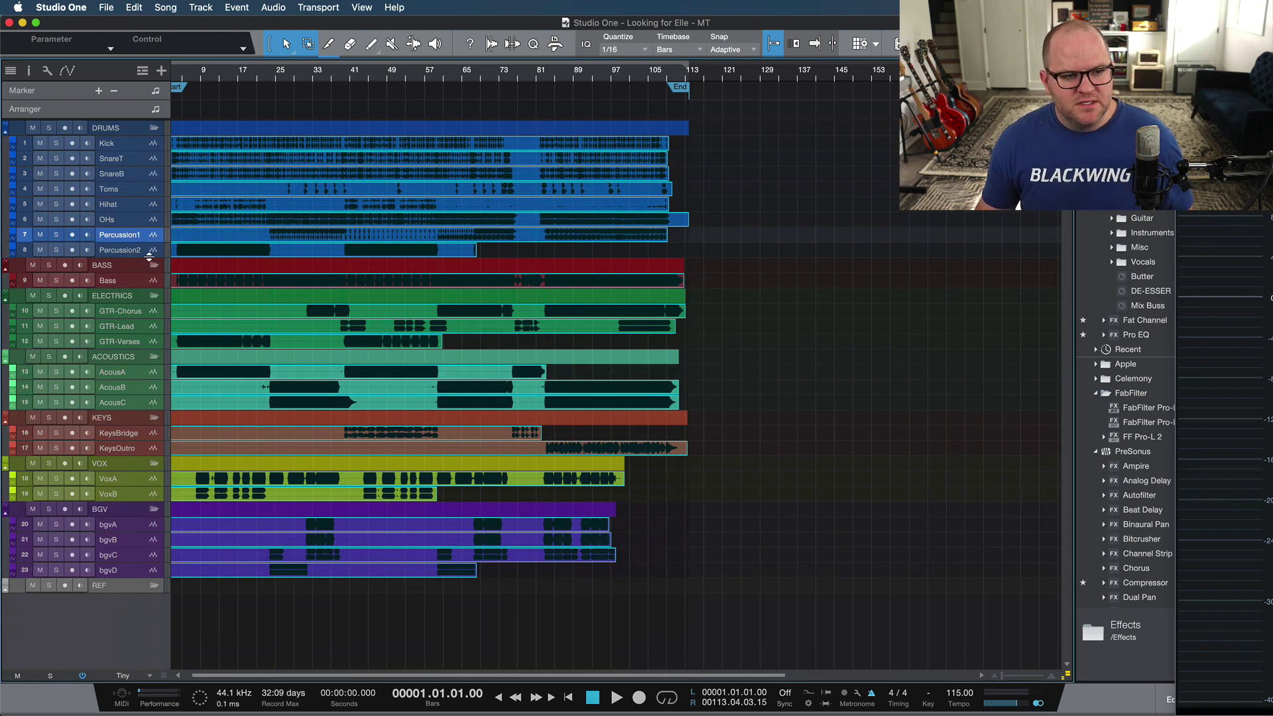
click(138, 252)
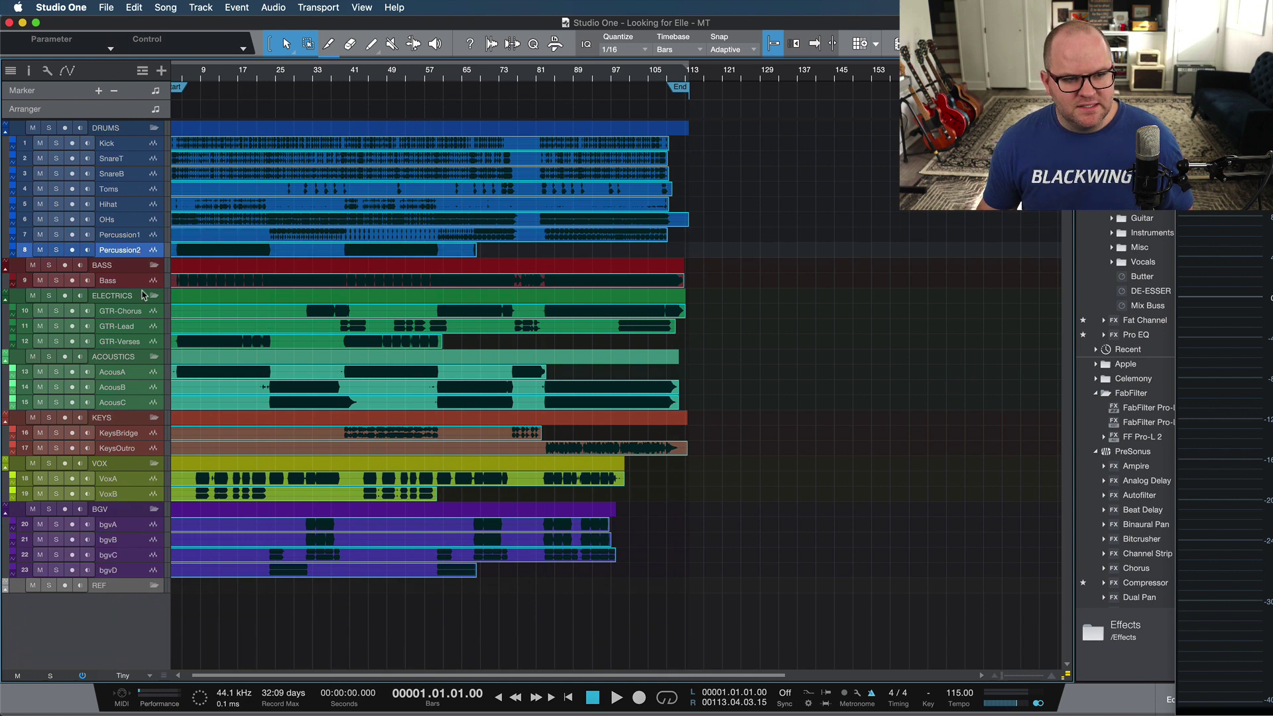
click(128, 343)
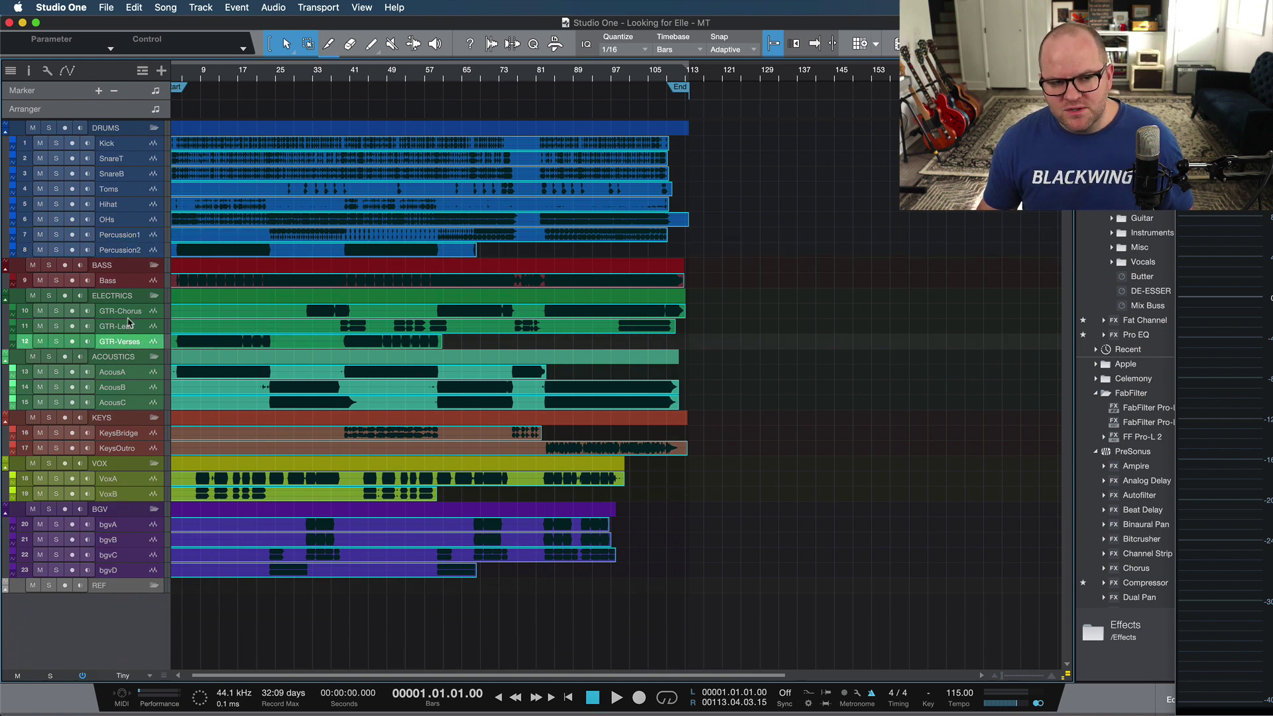
drag(130, 321, 132, 316)
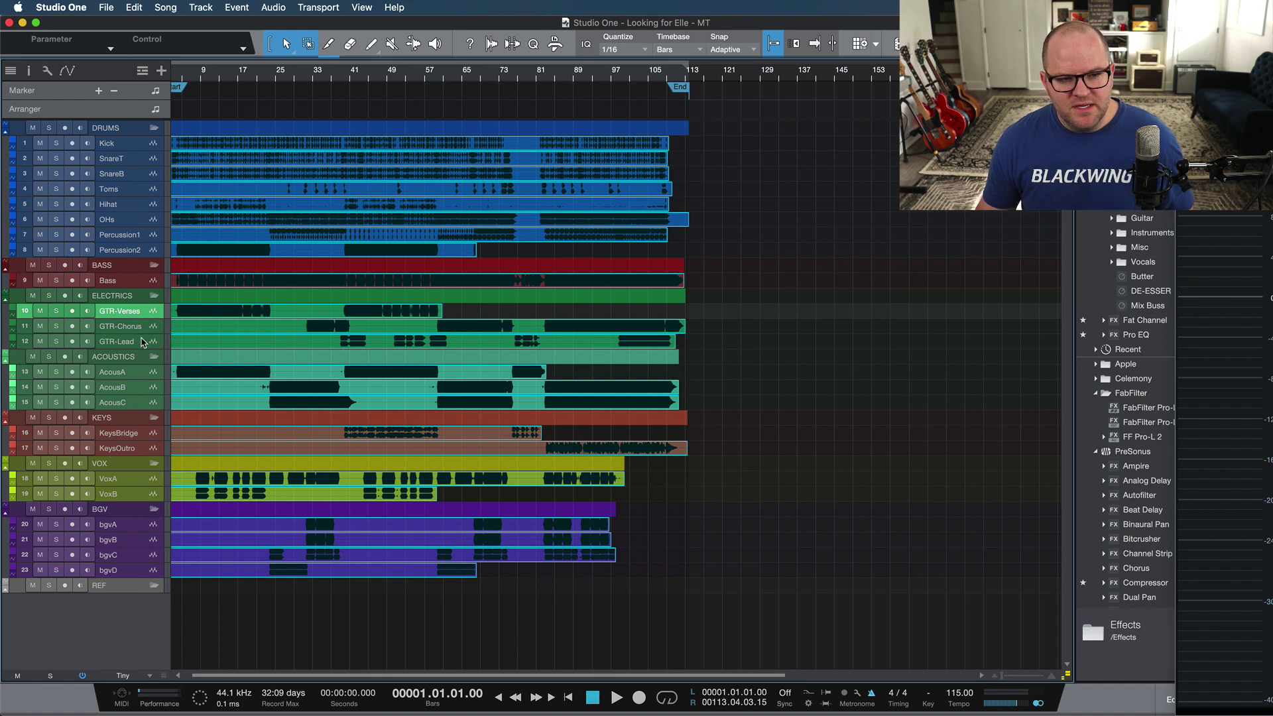
click(207, 401)
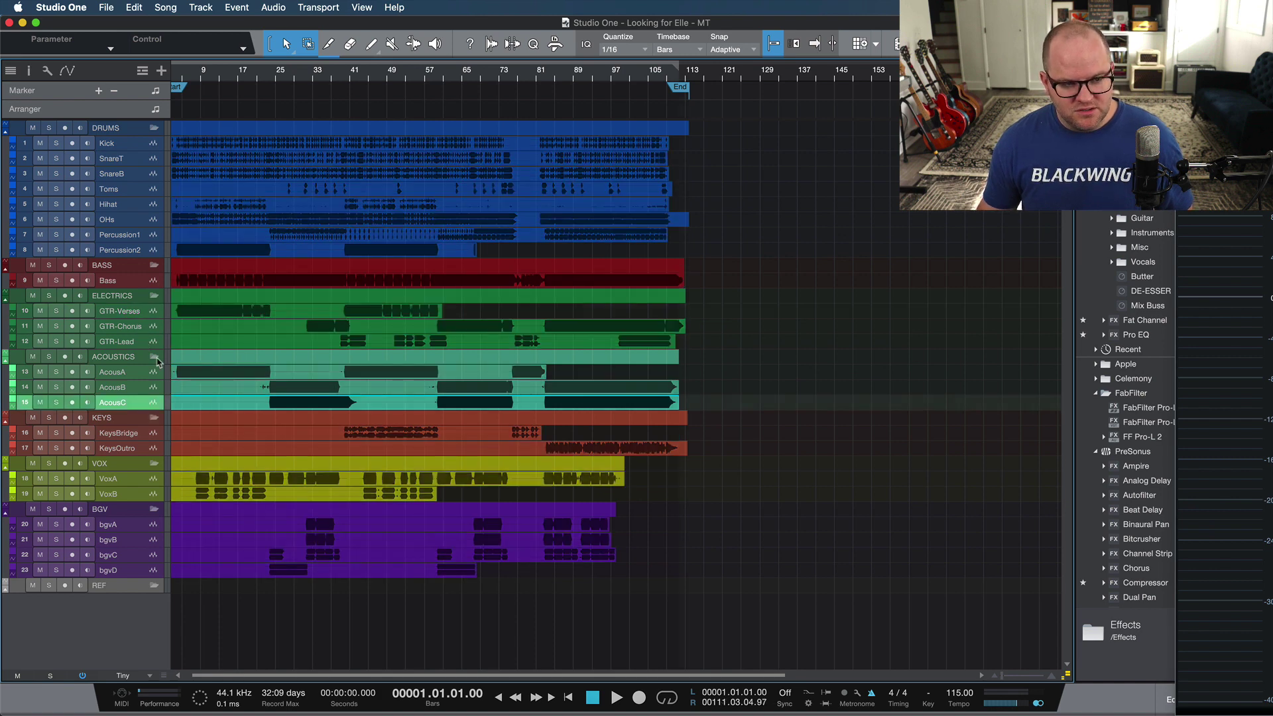
click(137, 312)
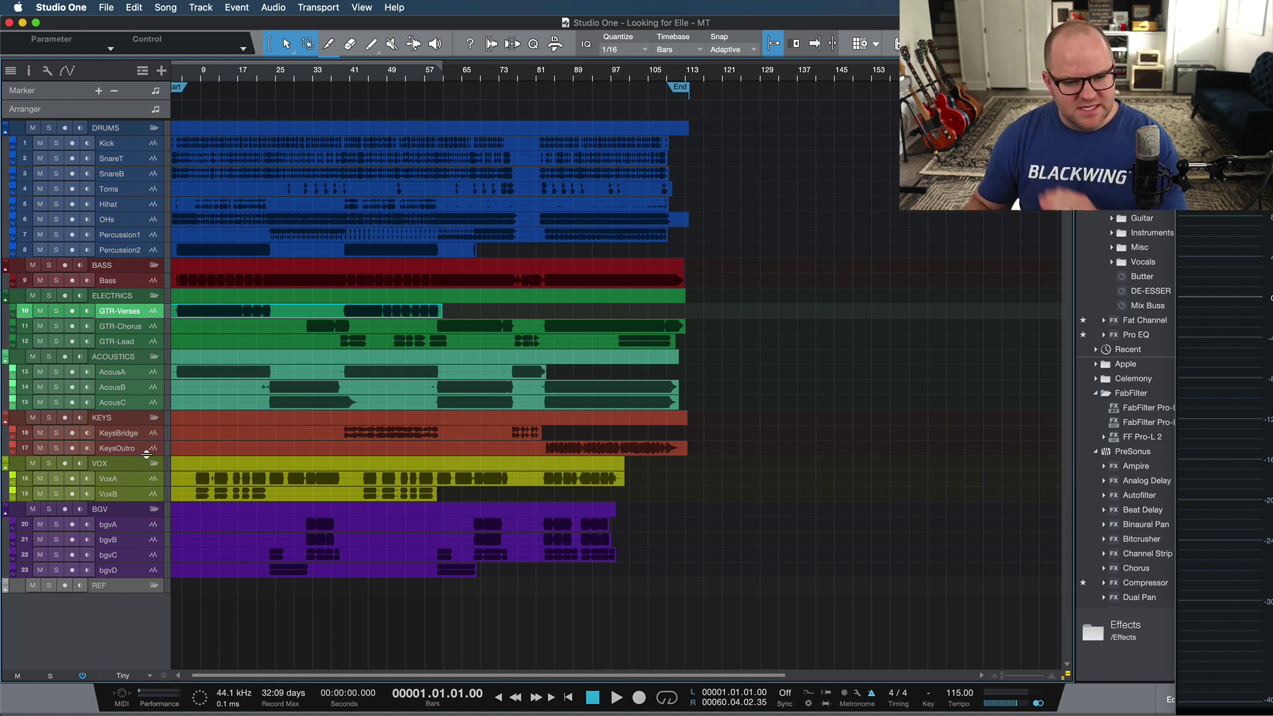
Move bgvC and bgvD above bgvA, delete the REF track, and zoom to fit all events.
click(142, 559)
shift+click(140, 570)
drag(140, 558, 142, 521)
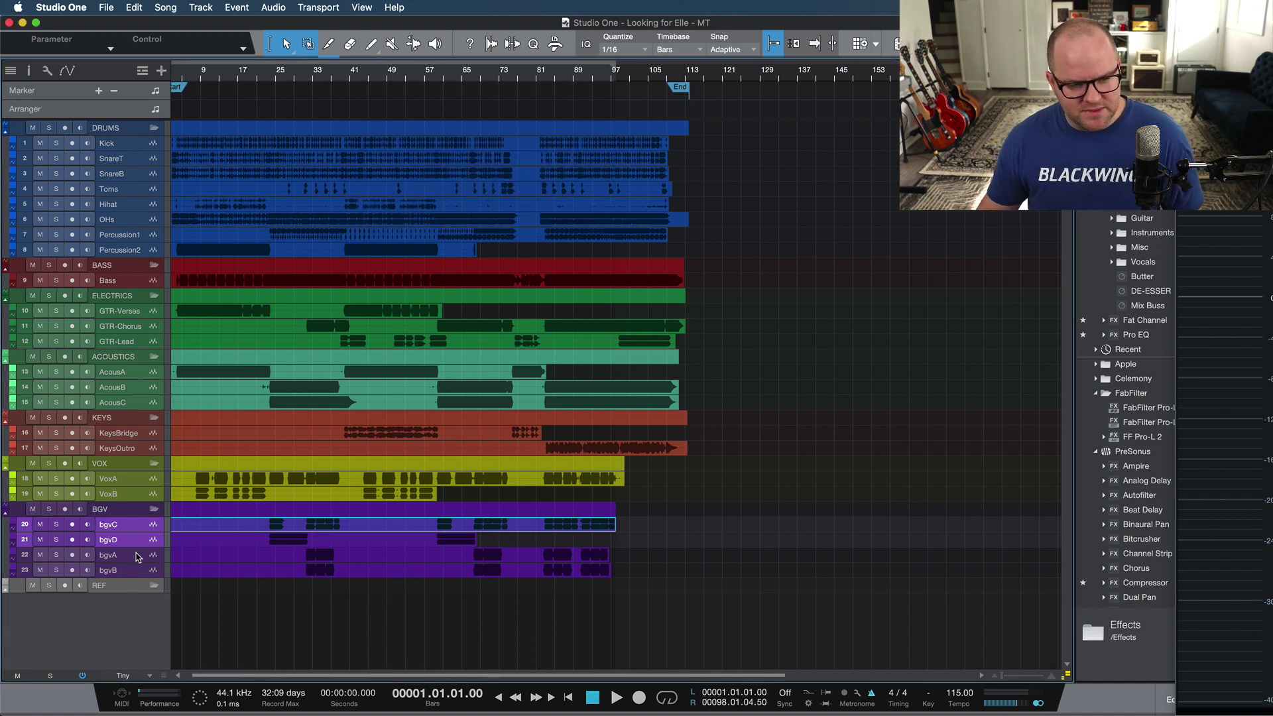
click(114, 590)
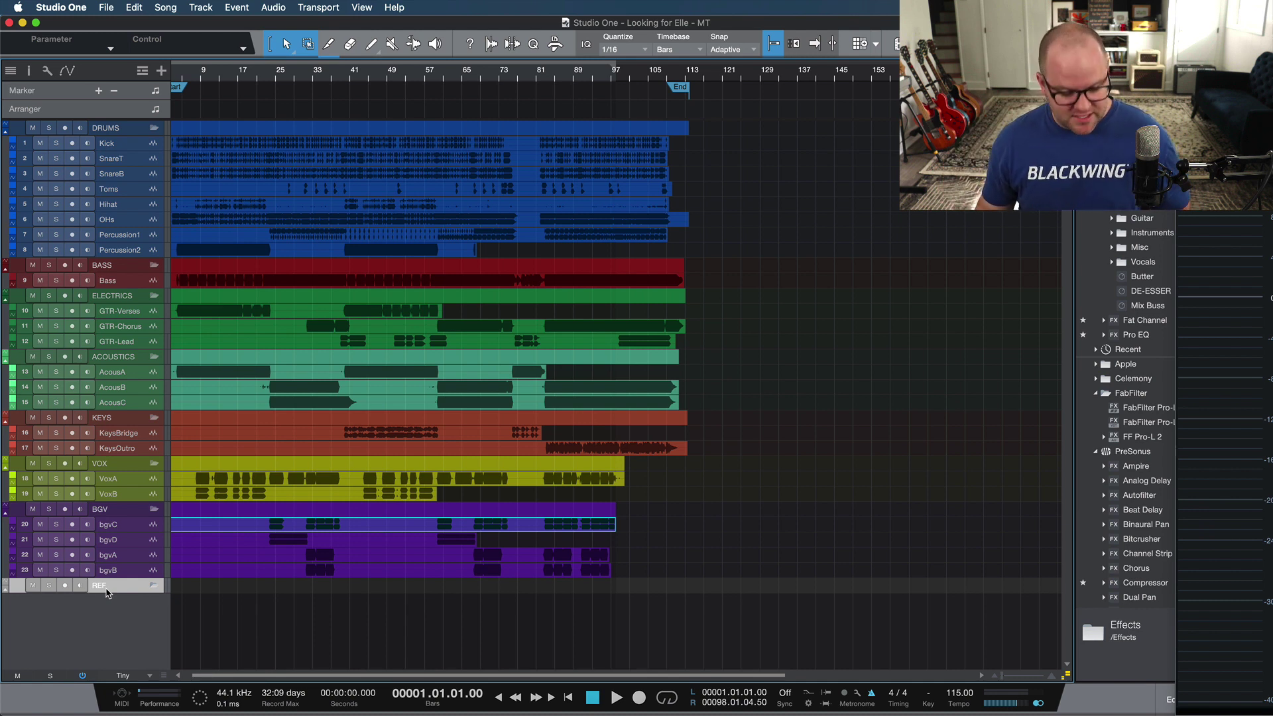
key(Delete)
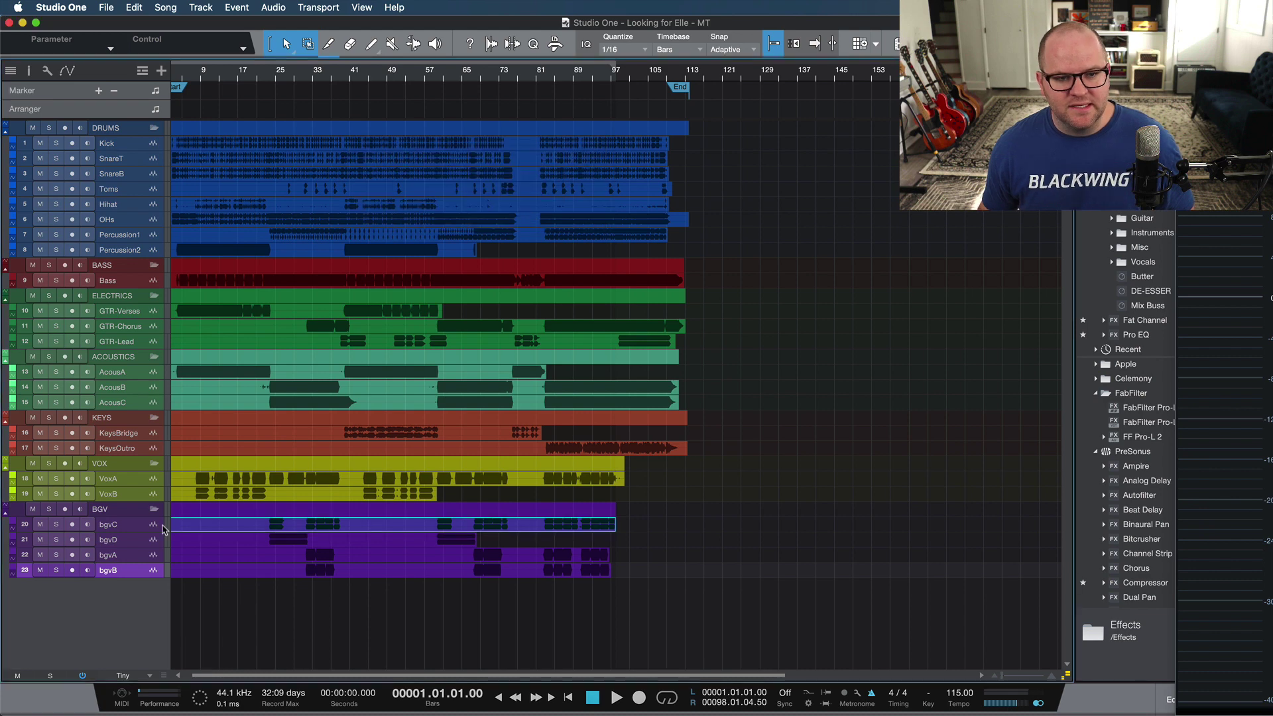
key(super+a)
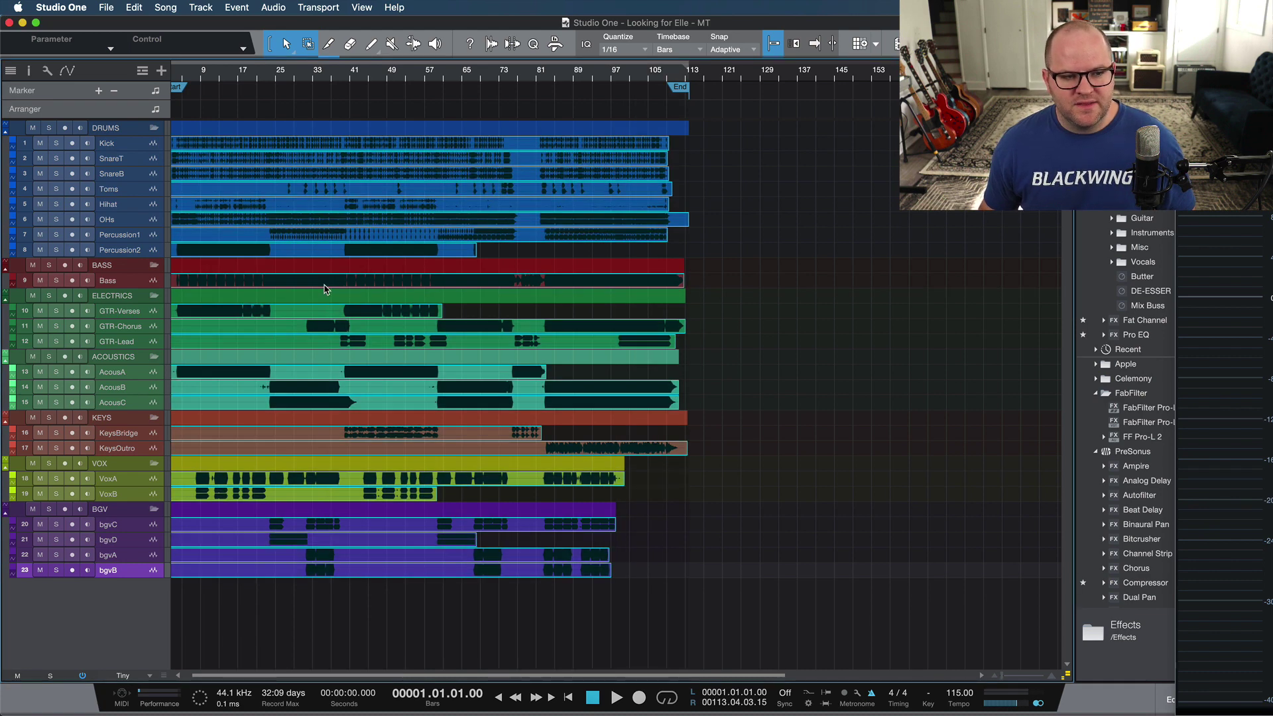
key(shift+s)
Hide the browser, then move the Studio One window to the left edge and widen it.
key(F5)
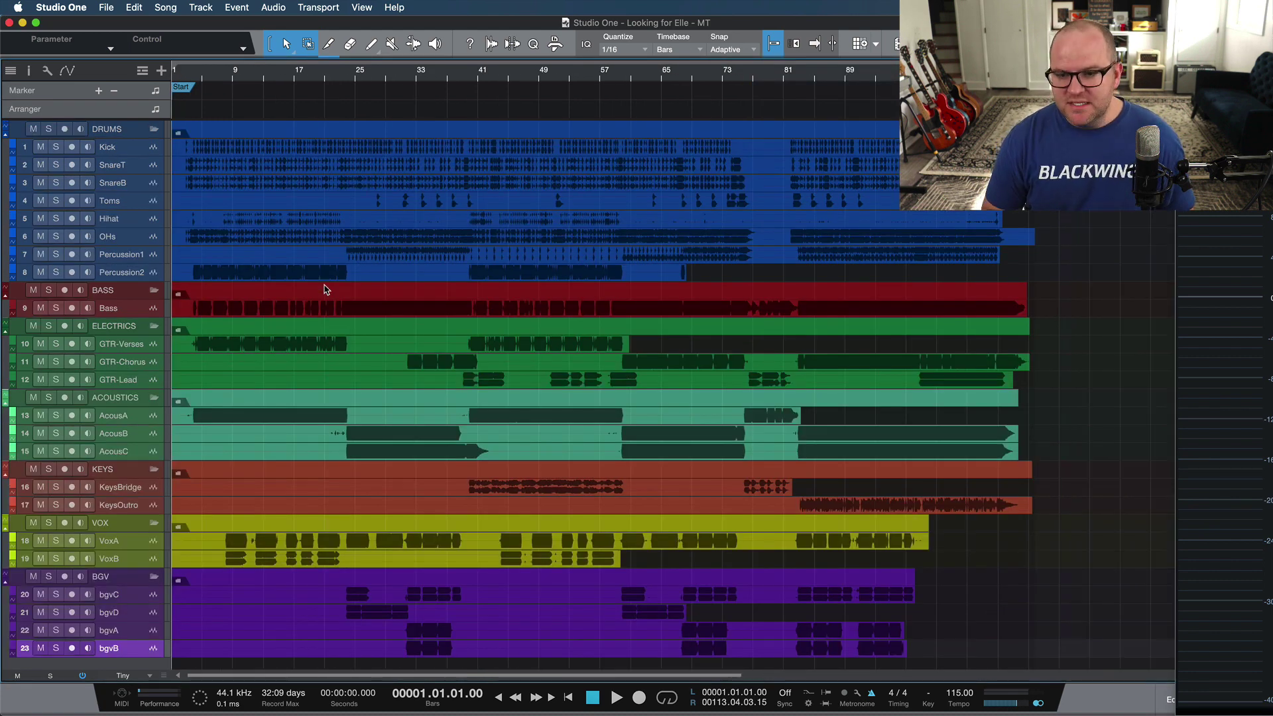
key(F5)
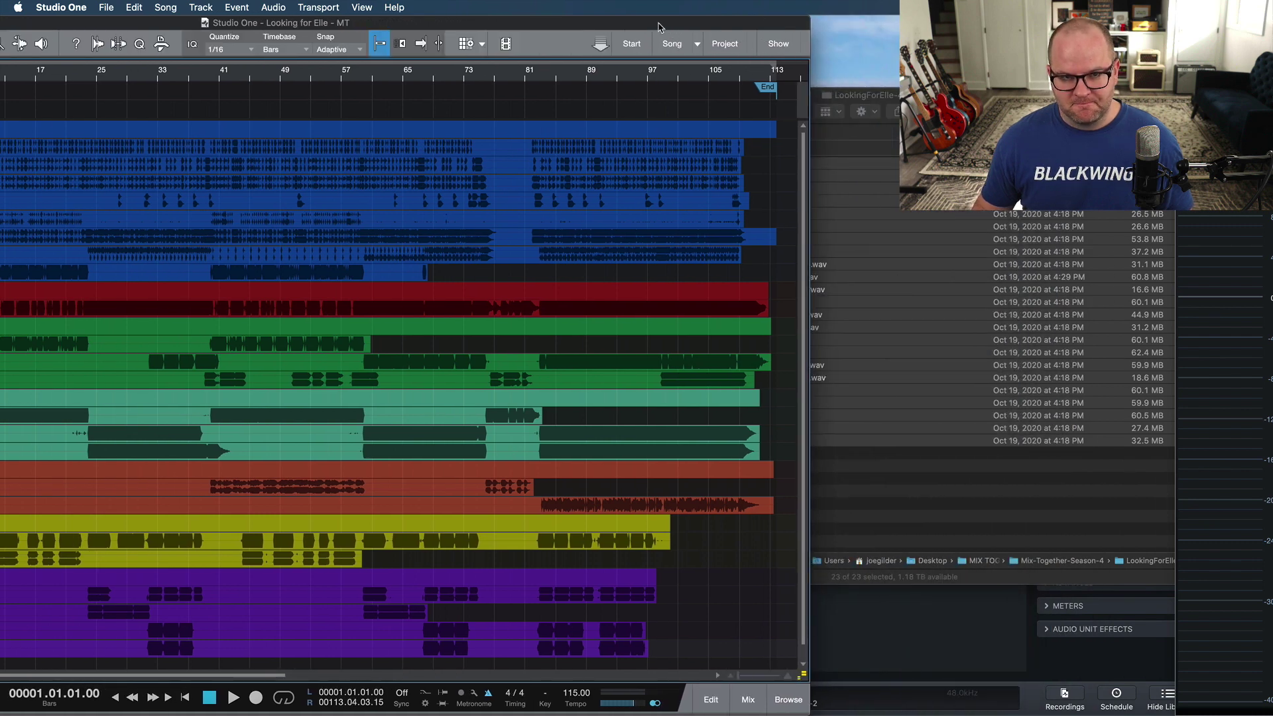
drag(659, 26, 917, 27)
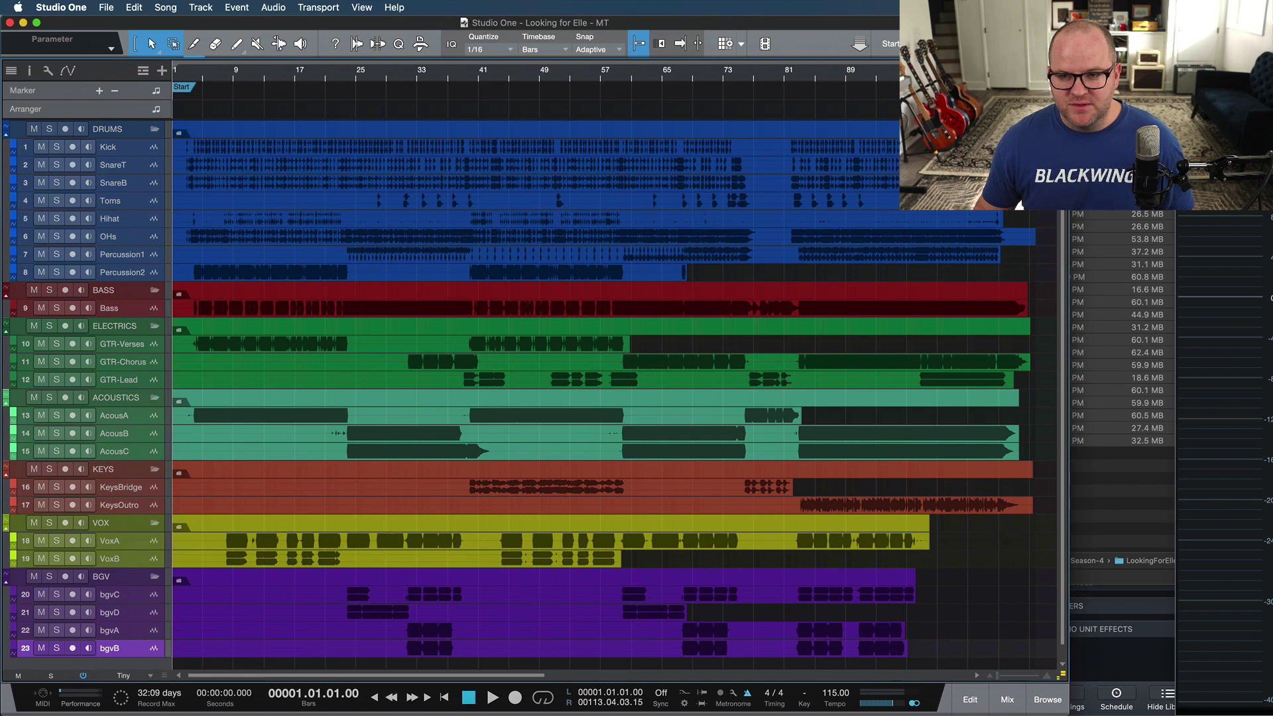
drag(1067, 560, 1172, 561)
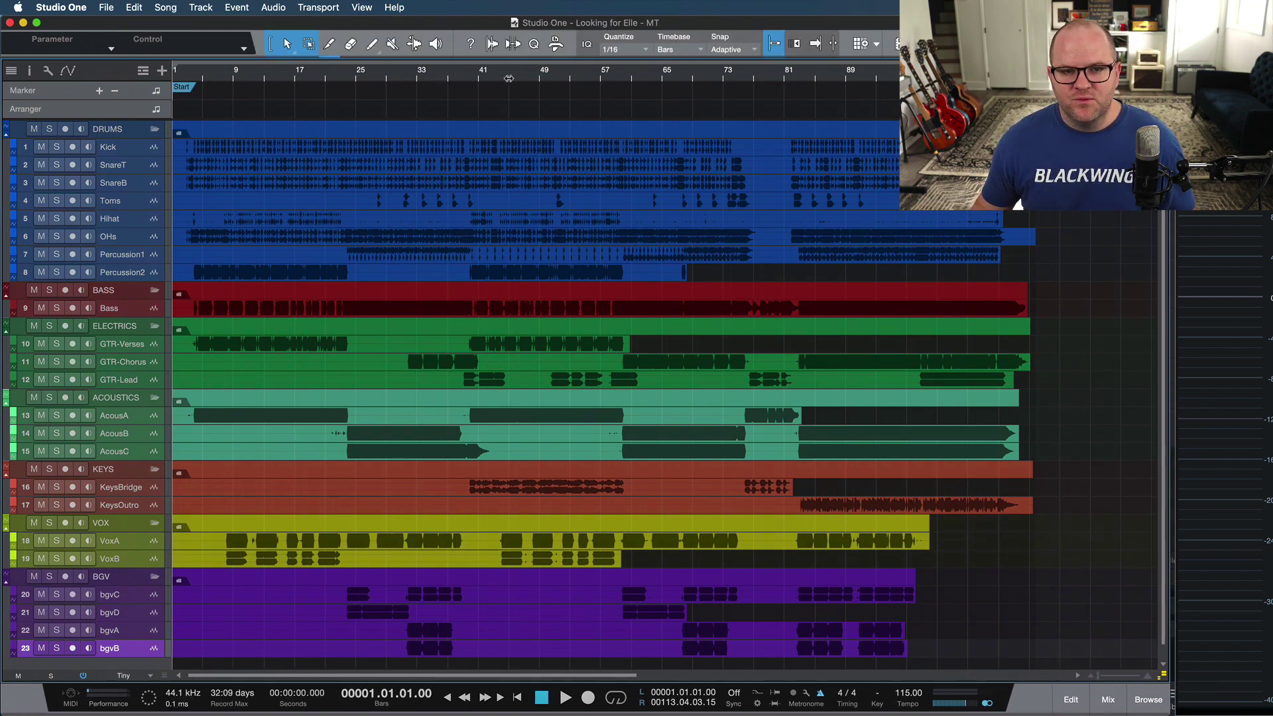
Play the song from bar 49 with the browser and mixing console showing.
click(542, 79)
key(space)
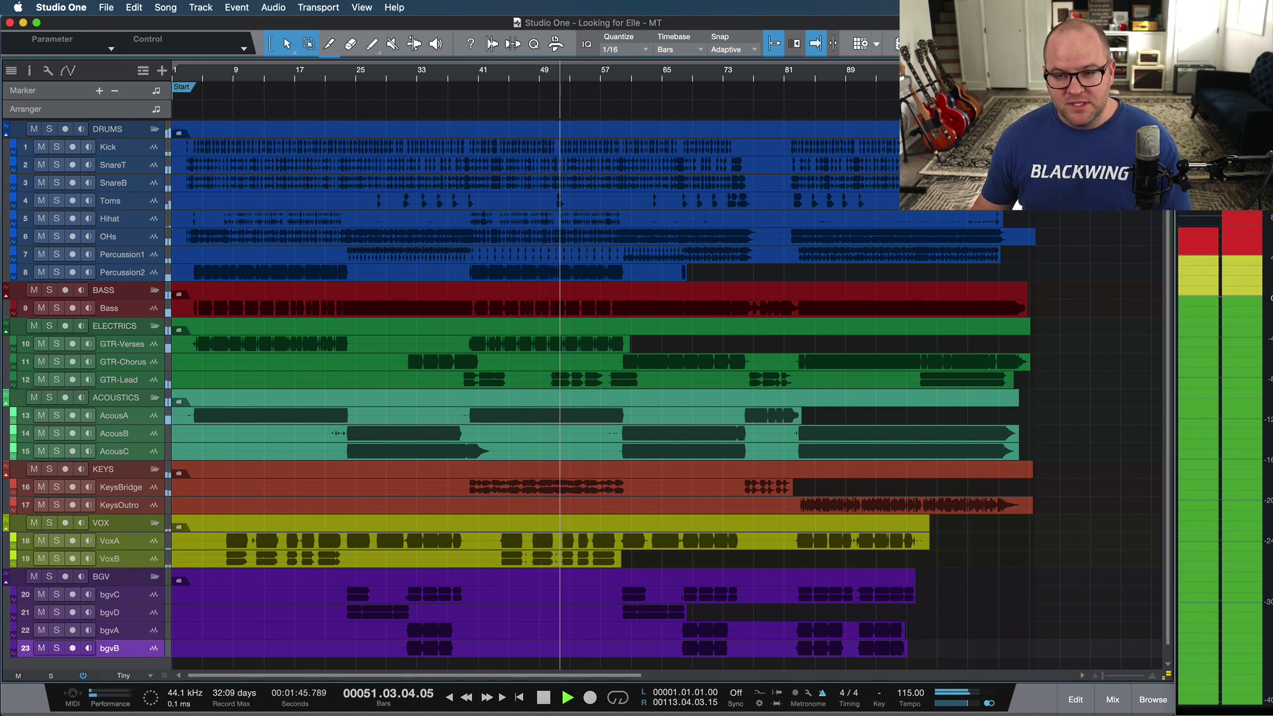
key(F5)
key(F3)
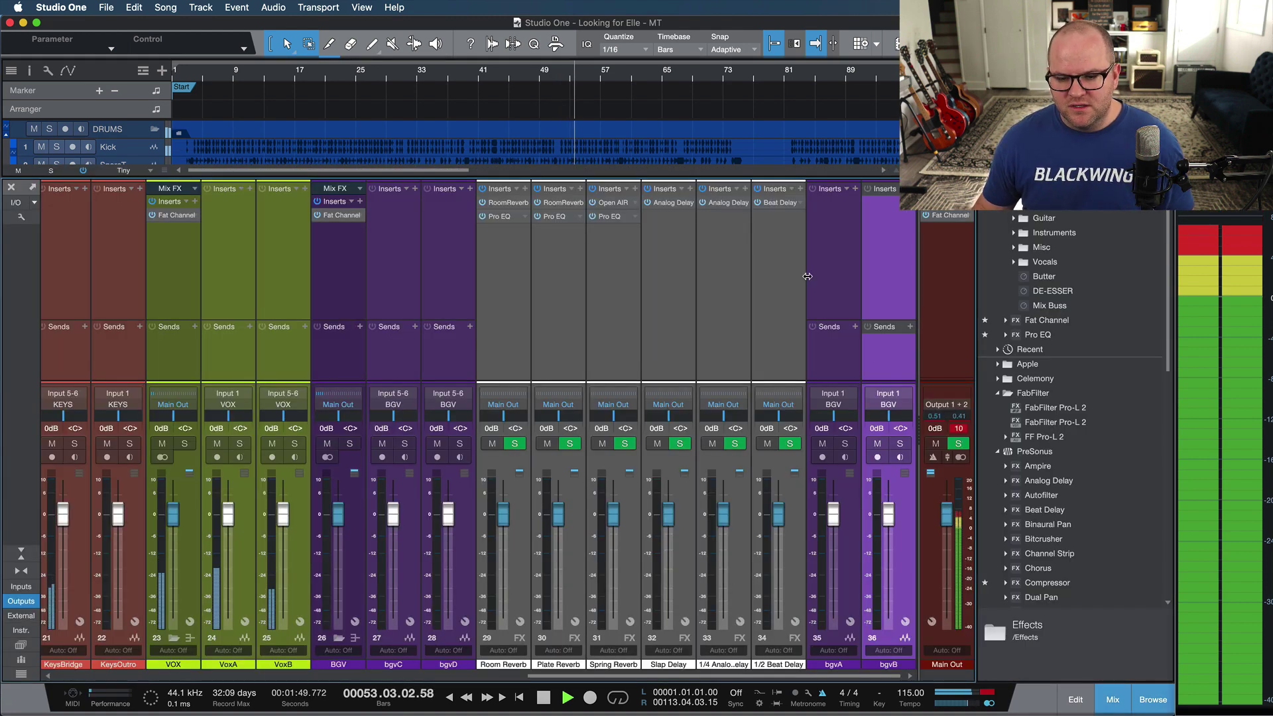
Enlarge the mixer's channel routing section and hide the browser to show more channels.
right_click(932, 361)
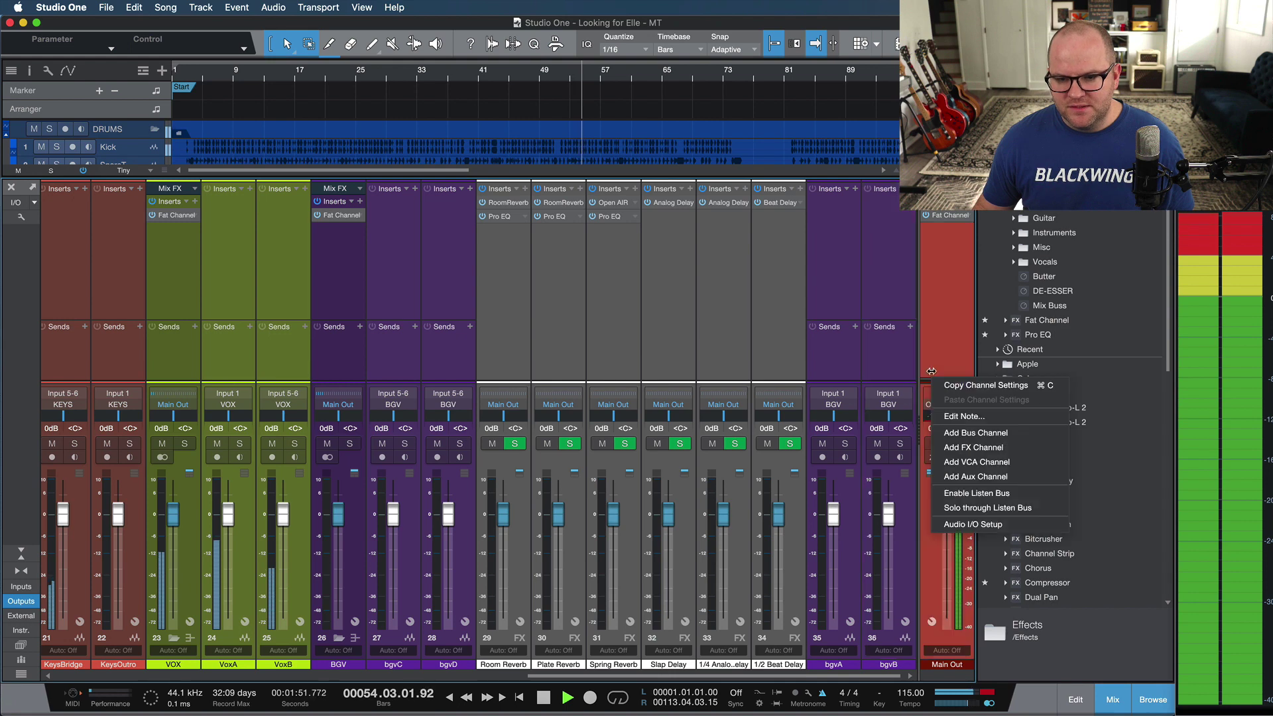
click(932, 361)
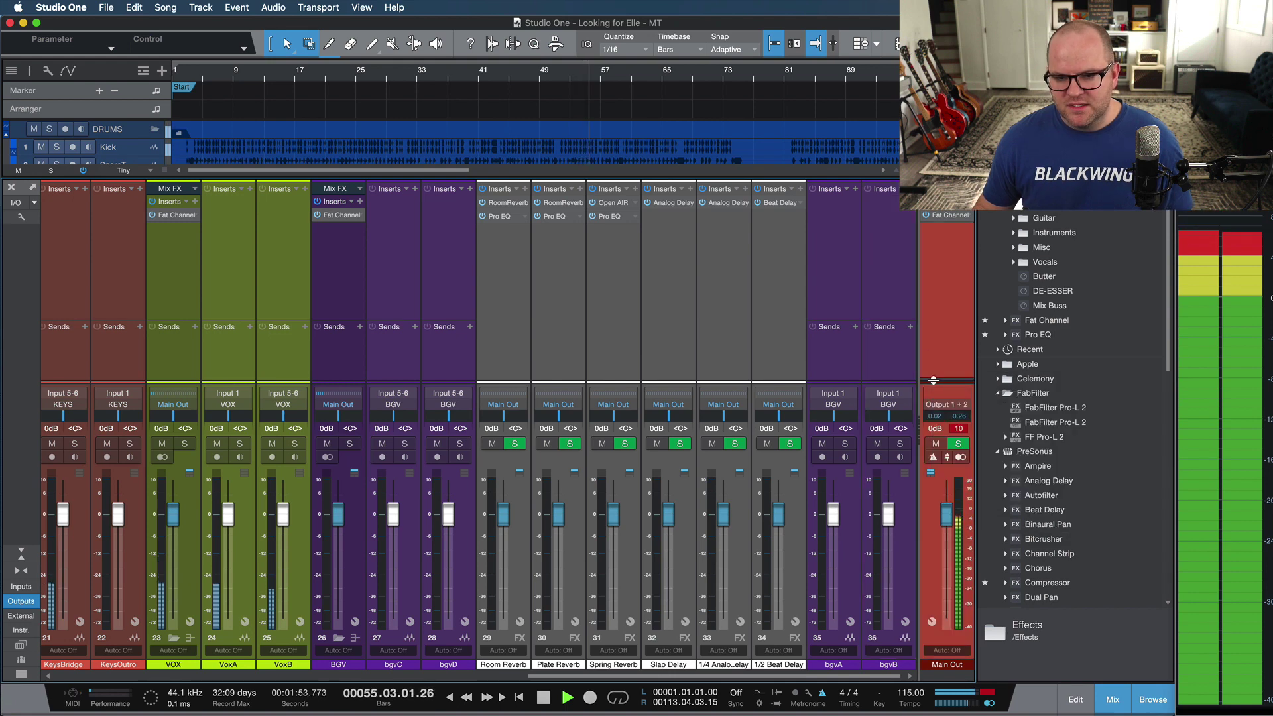
drag(933, 380, 937, 407)
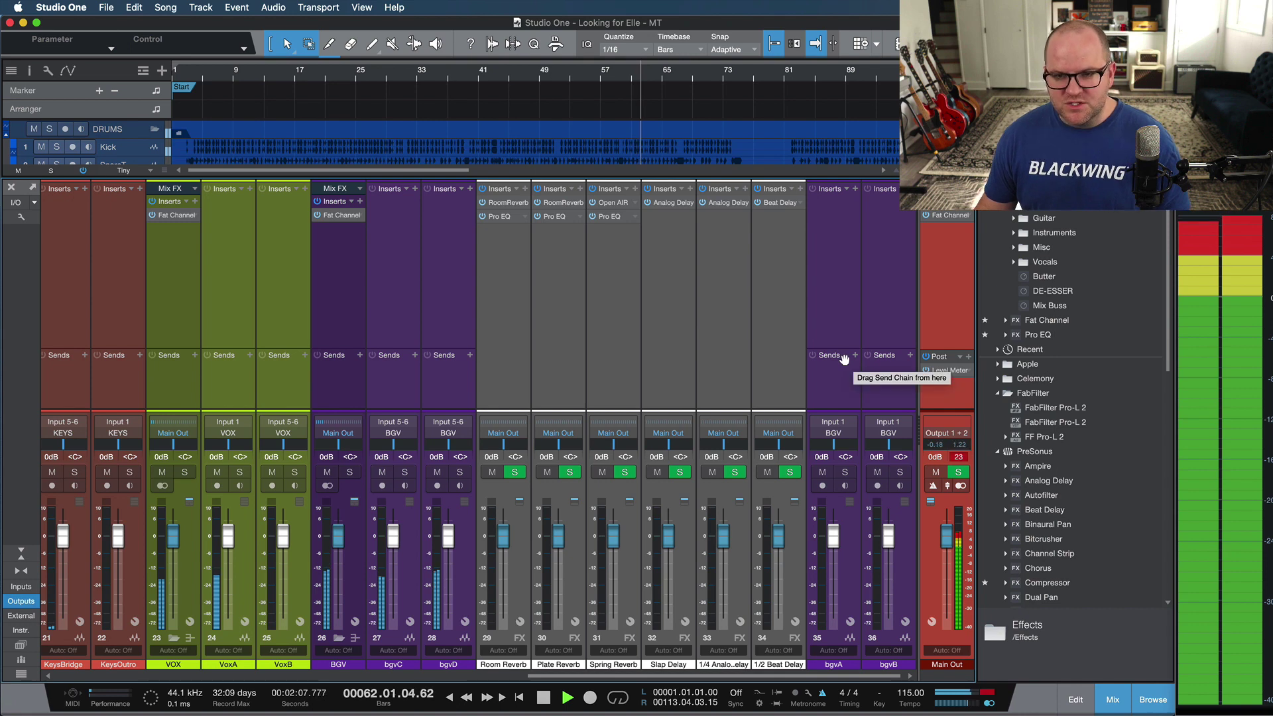
key(F5)
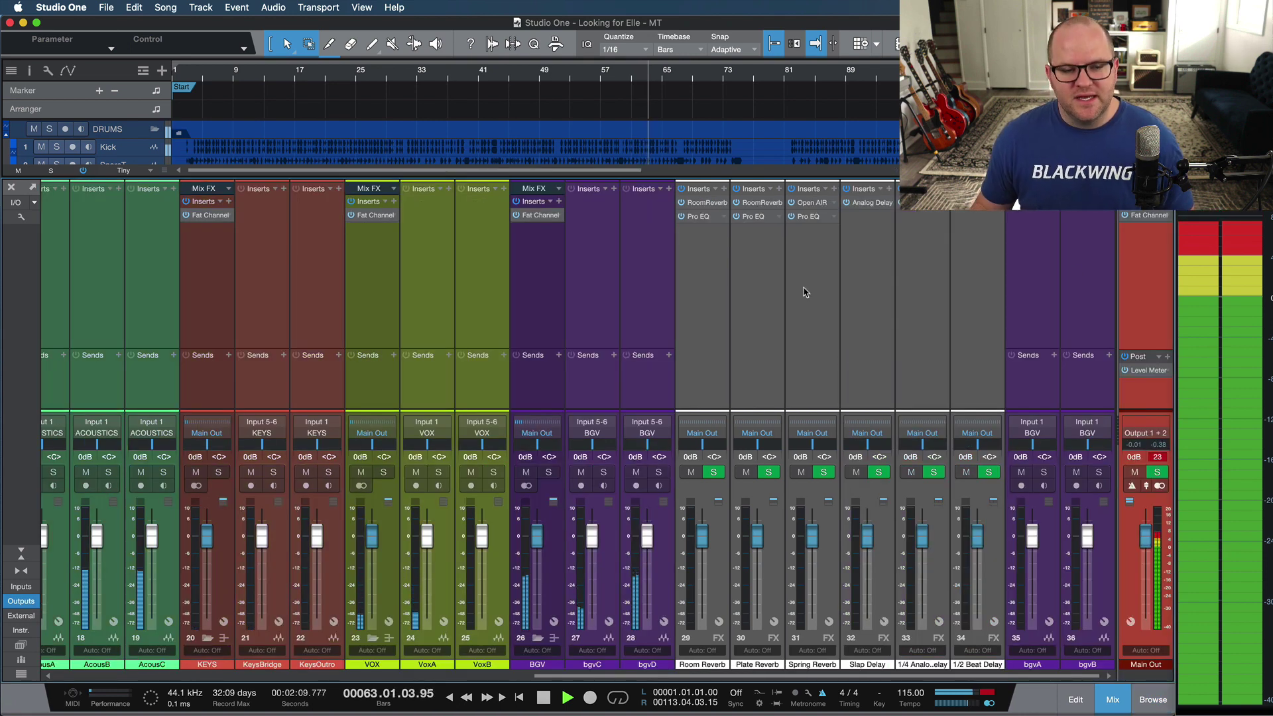
Close the mixer and restart playback from bar 49.
key(F3)
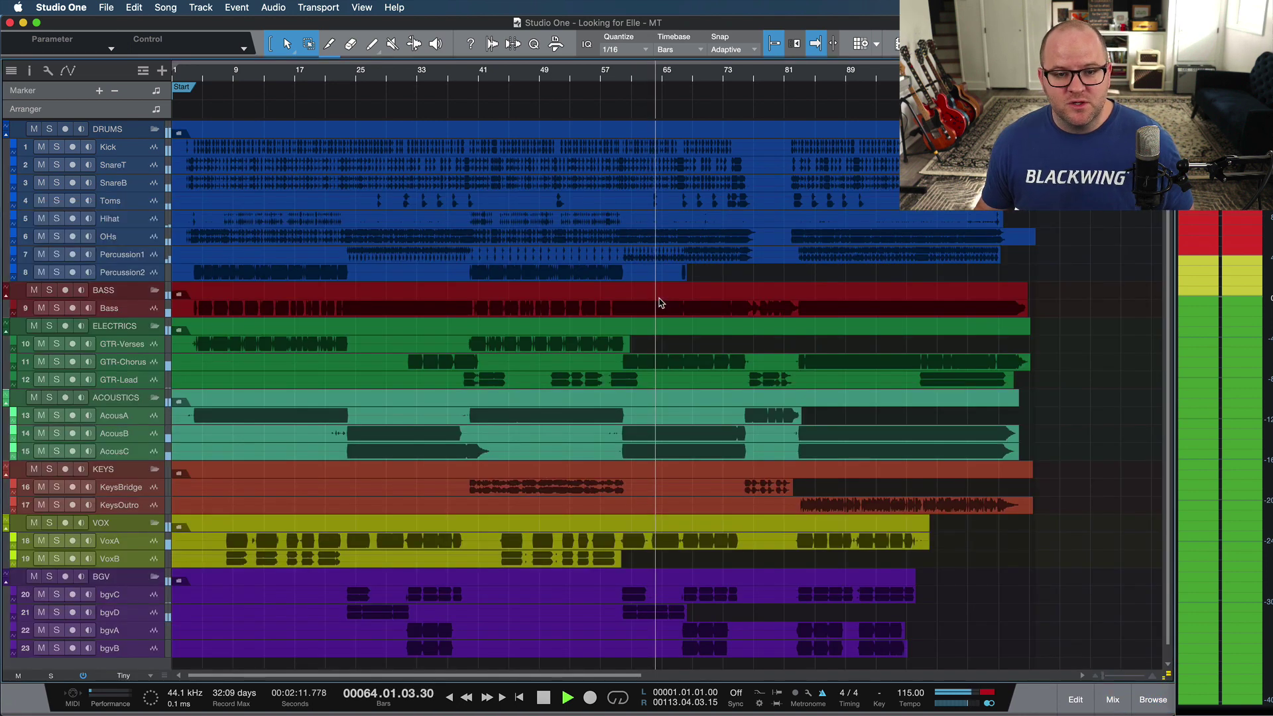
key(space)
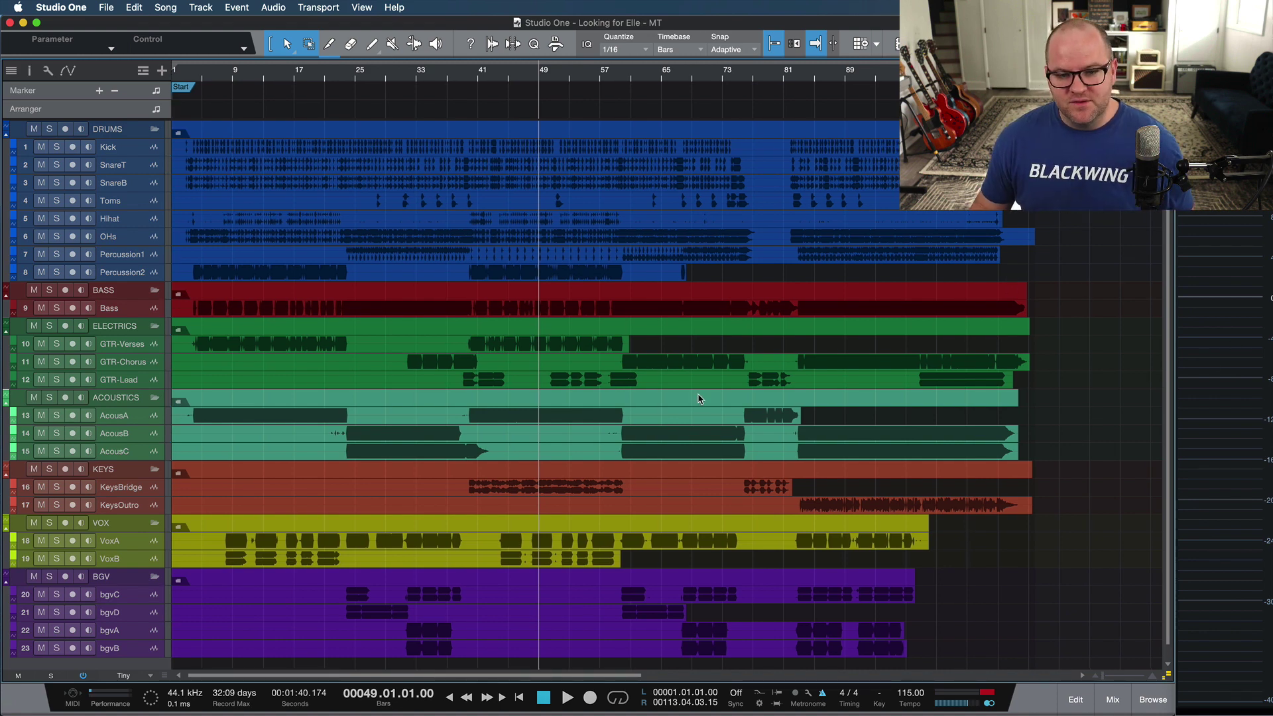
key(space)
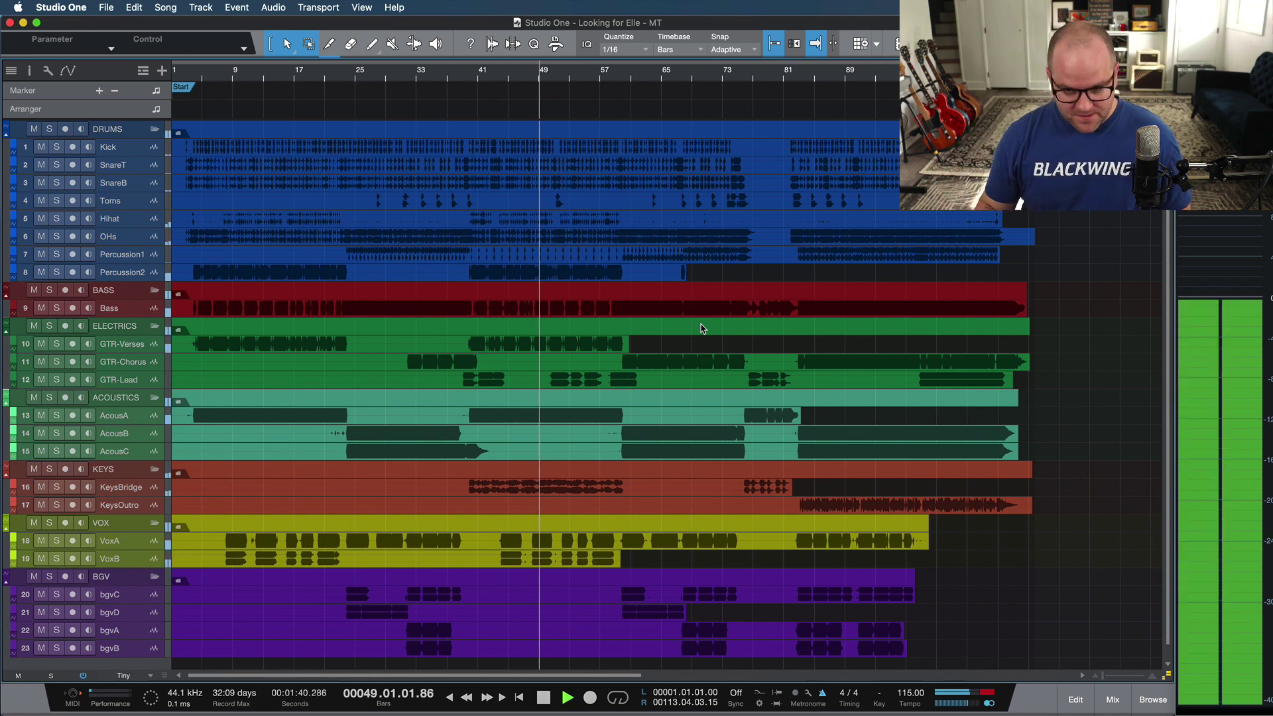
Check the master meter's K-20 scale, stop playback, and reopen the console.
right_click(1211, 299)
click(1223, 308)
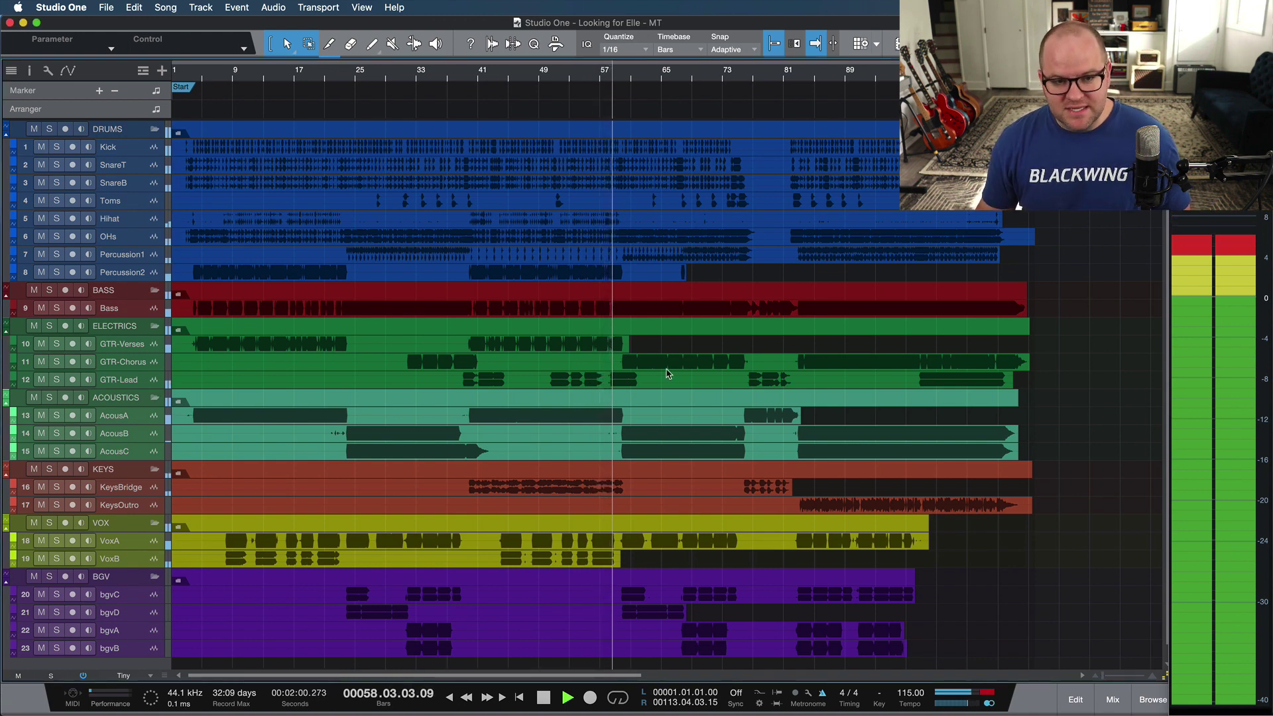
key(space)
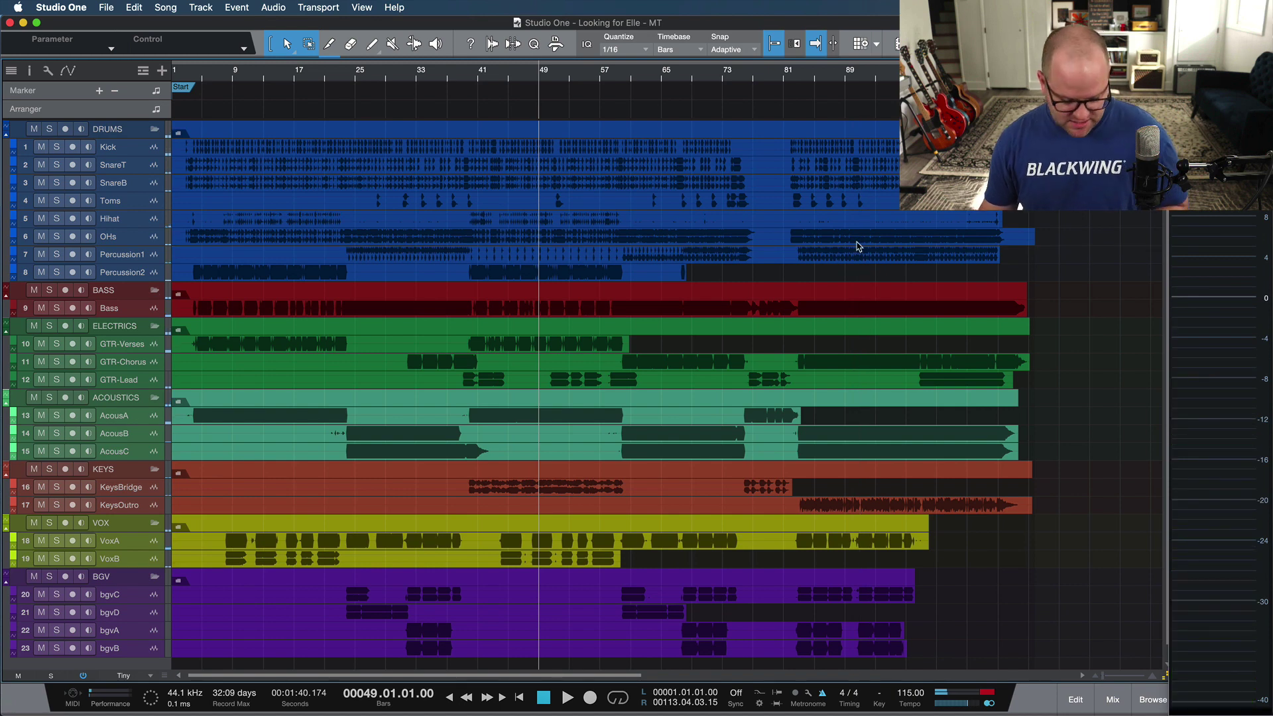
key(F3)
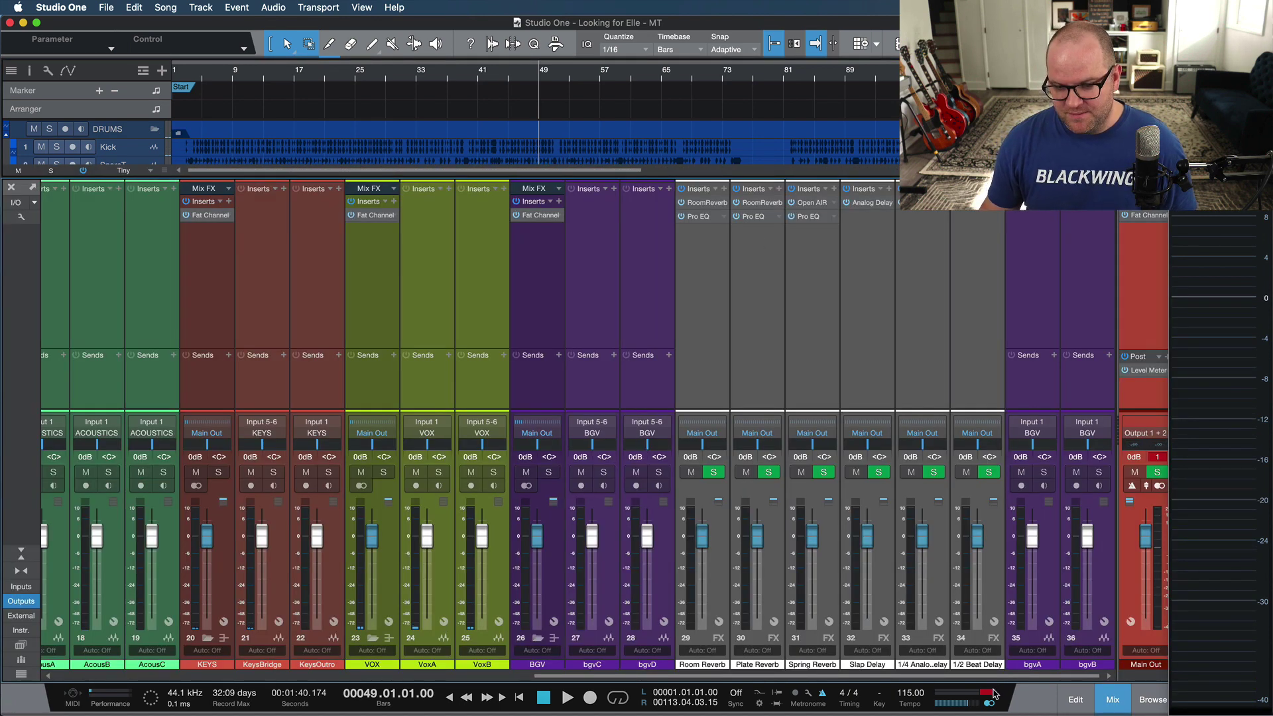
Move the Room Reverb through 1/2 Beat Delay channels to the right of bgvA and bgvB.
click(703, 329)
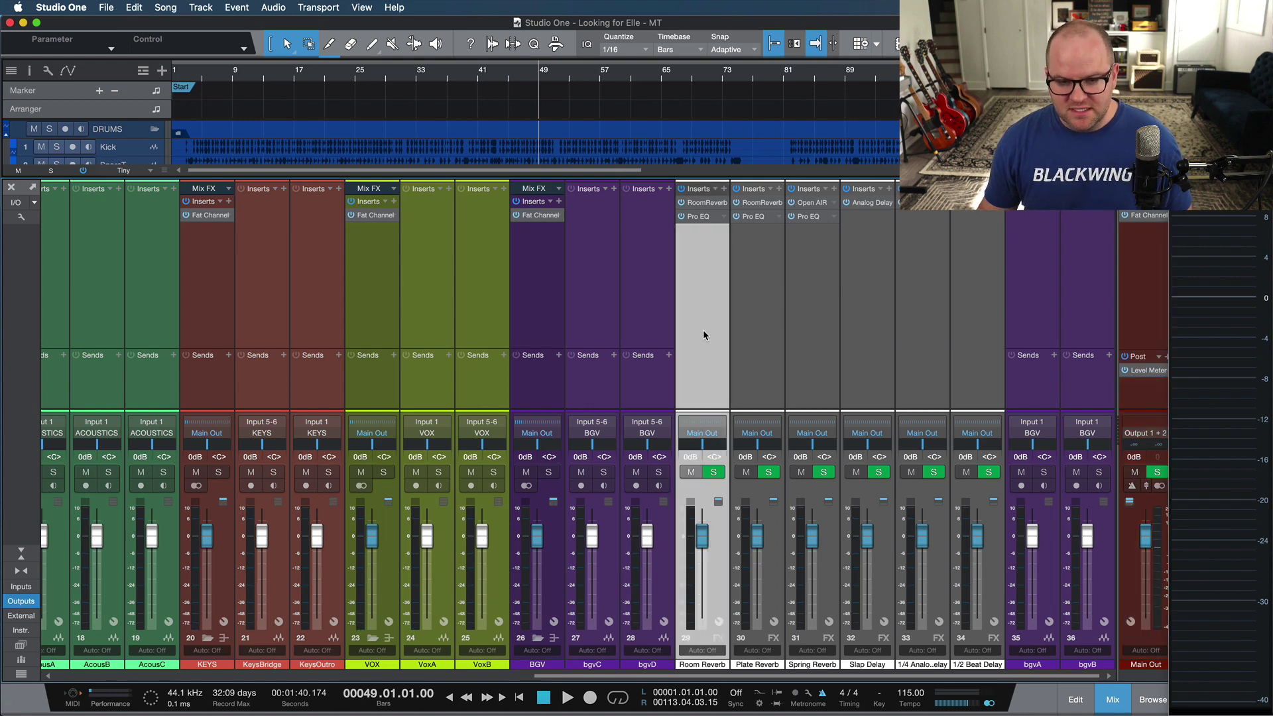
shift+click(989, 348)
drag(1084, 357, 1104, 356)
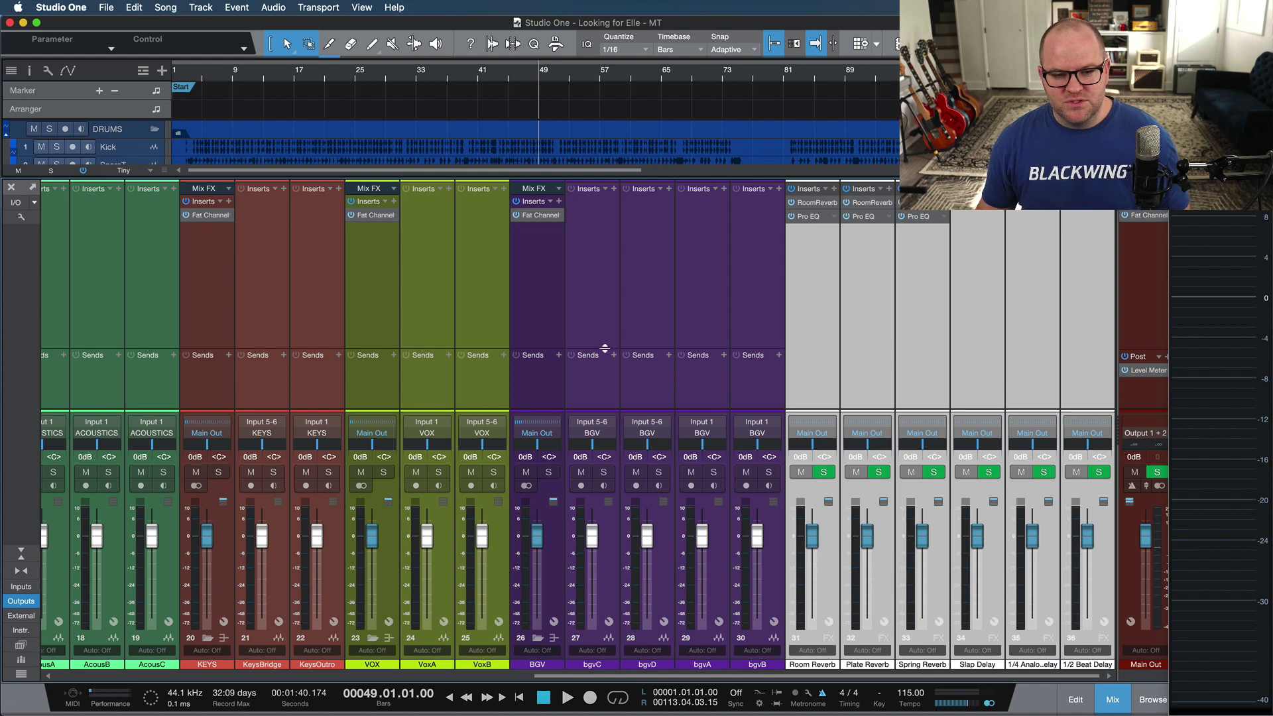
Close the mixer and zoom the arrangement to fit the whole song.
key(F3)
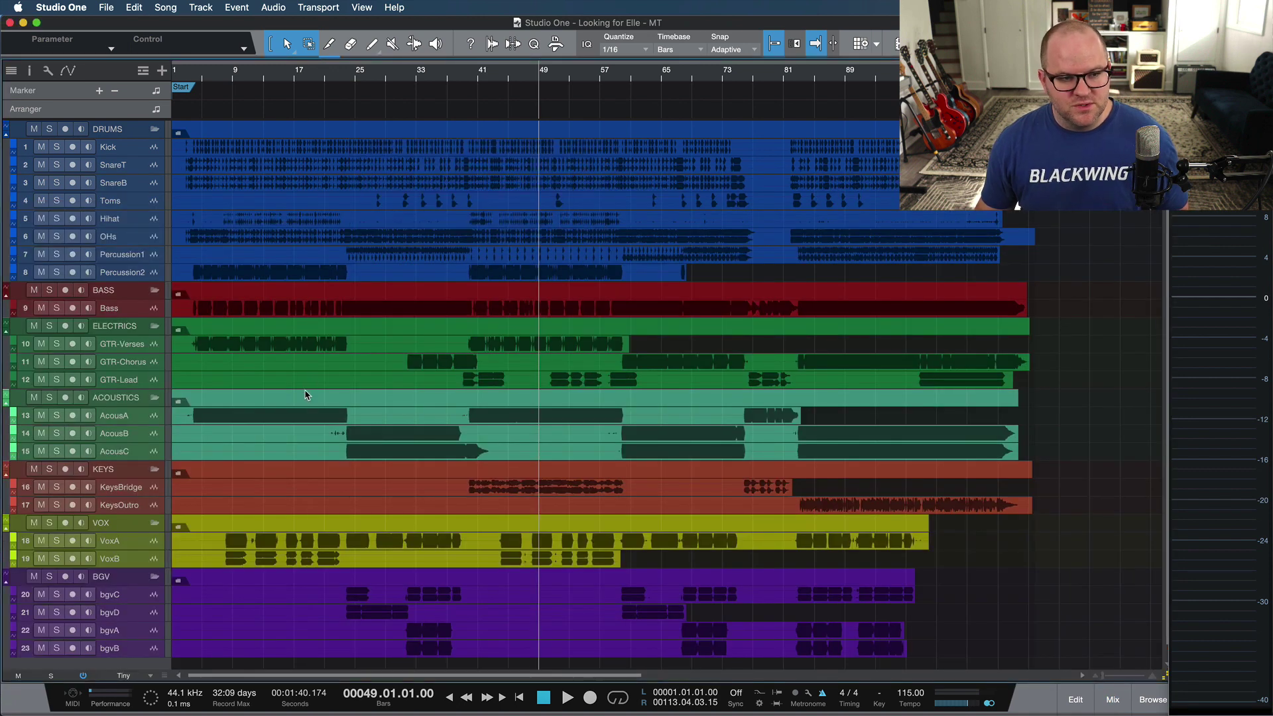
scroll(295, 412, down, 1)
scroll(295, 412, up, 1)
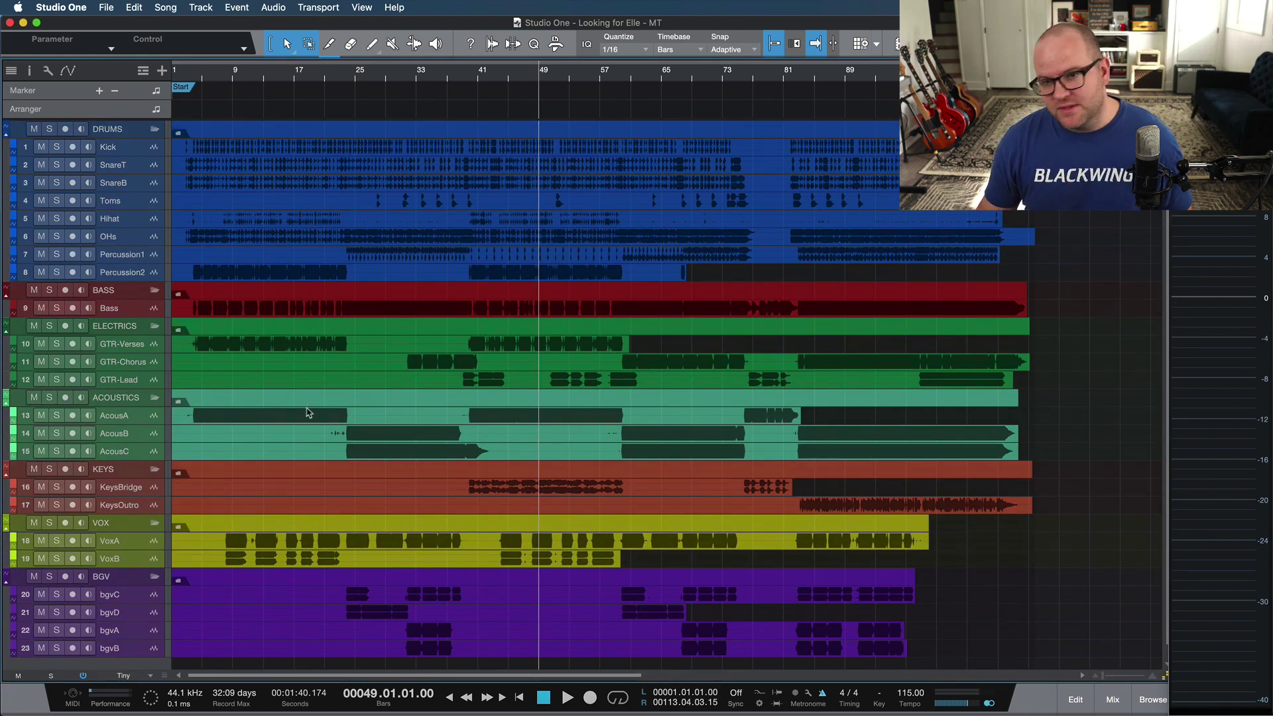
key(shift+z)
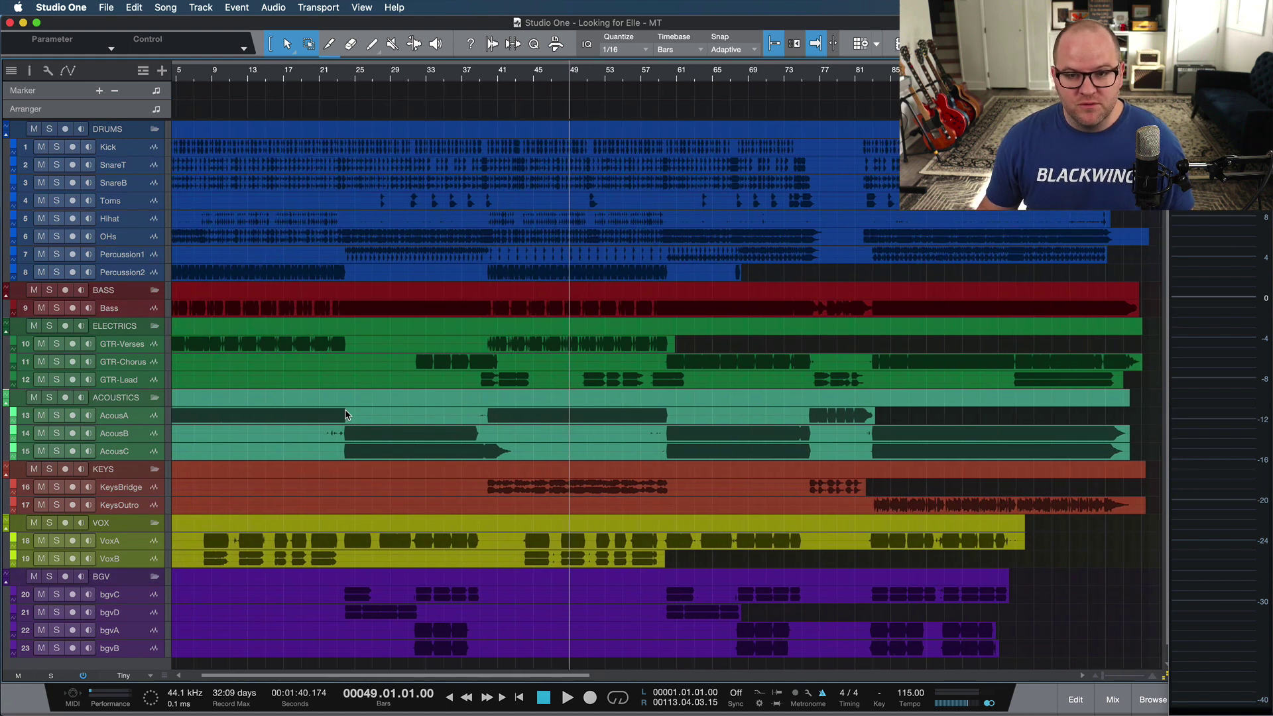
key(w)
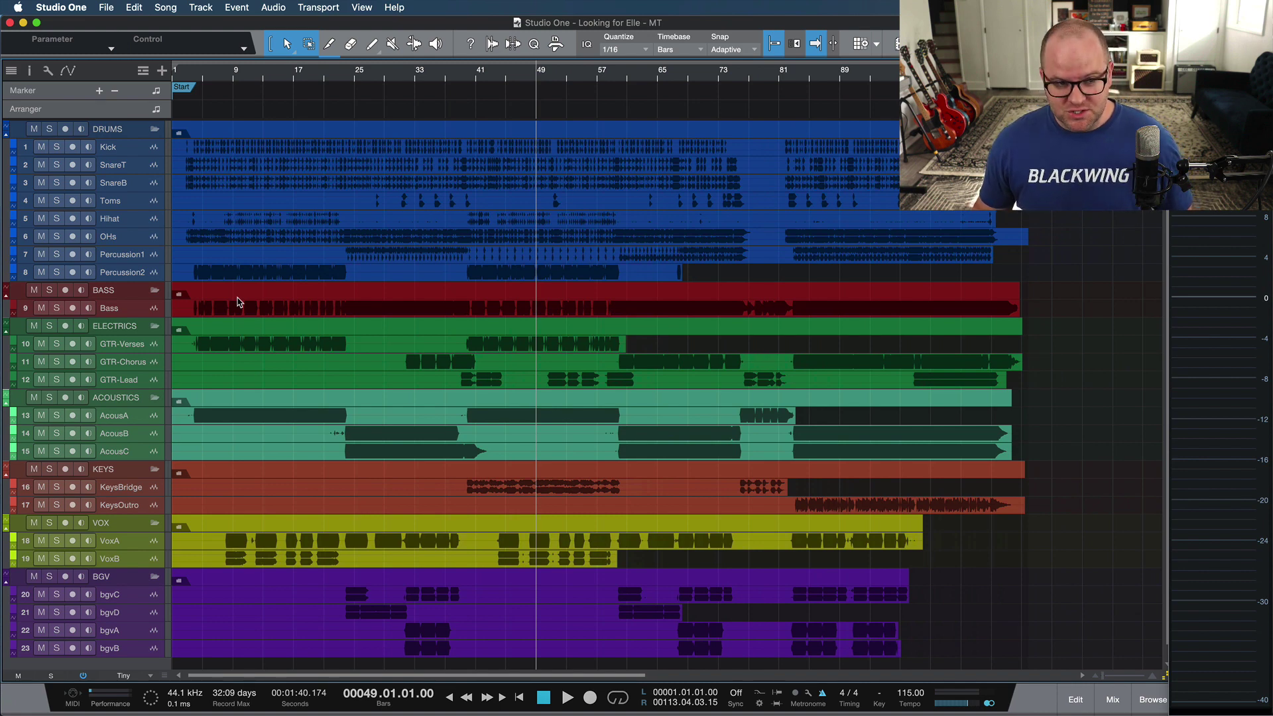
key(e)
key(e)
key(e)
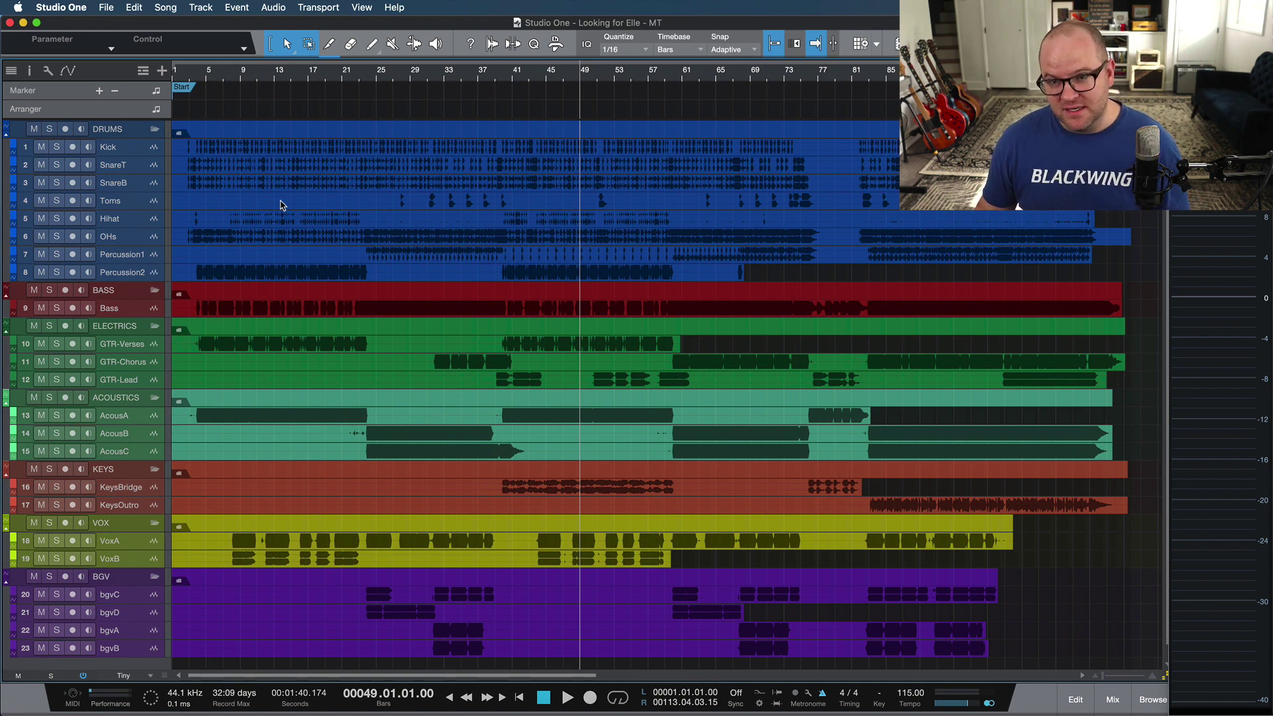
Select the drum channels from Kick through Percussion2 in the console.
key(F3)
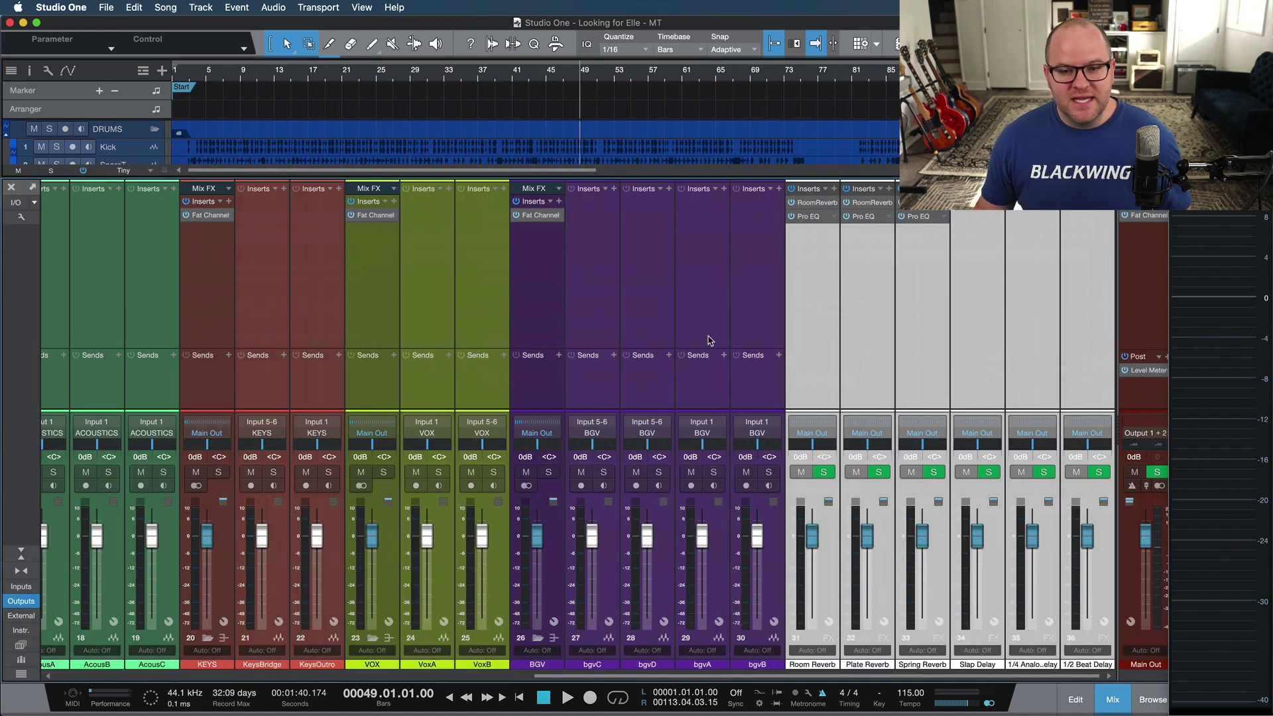
click(780, 273)
scroll(687, 286, left, 15)
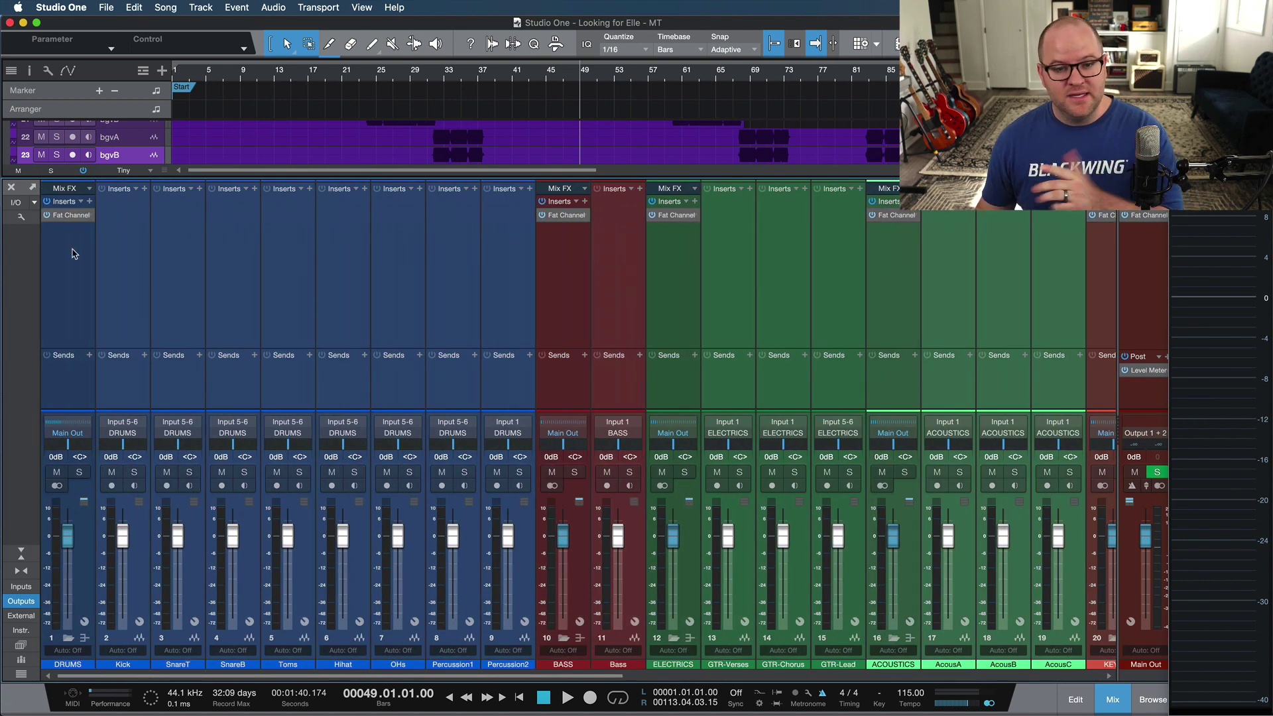
scroll(270, 259, right, 15)
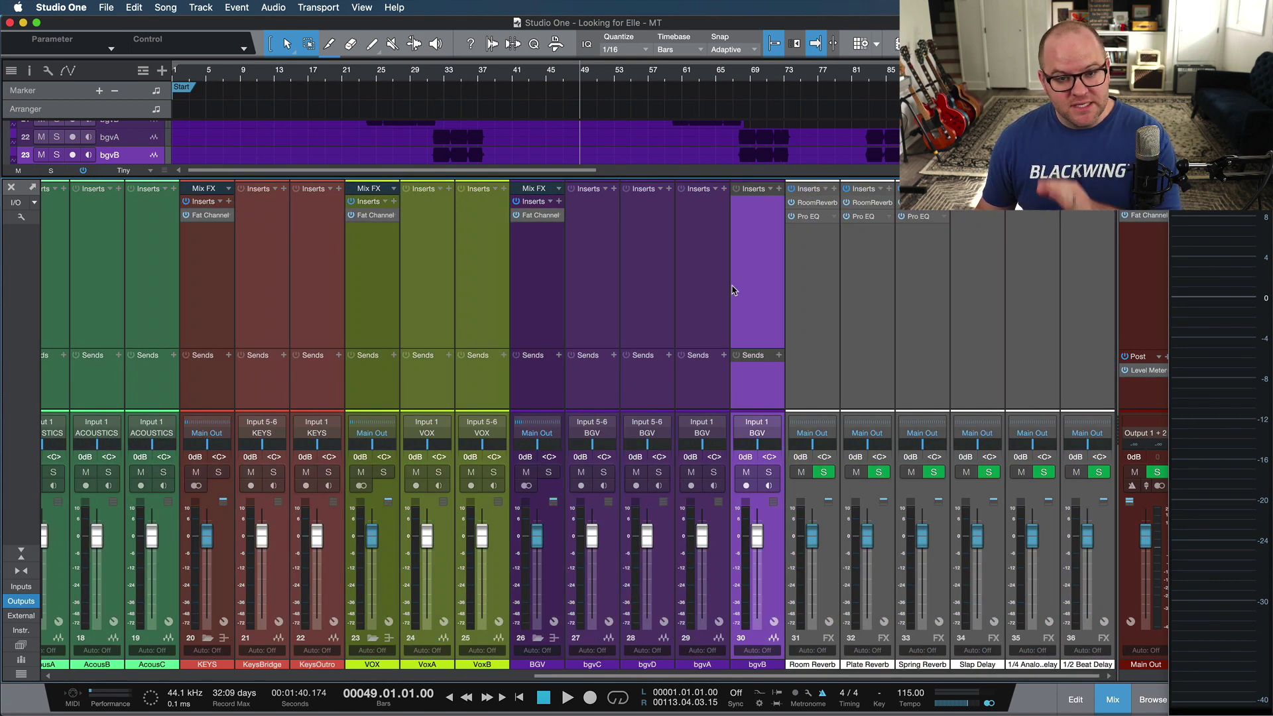
scroll(592, 292, left, 15)
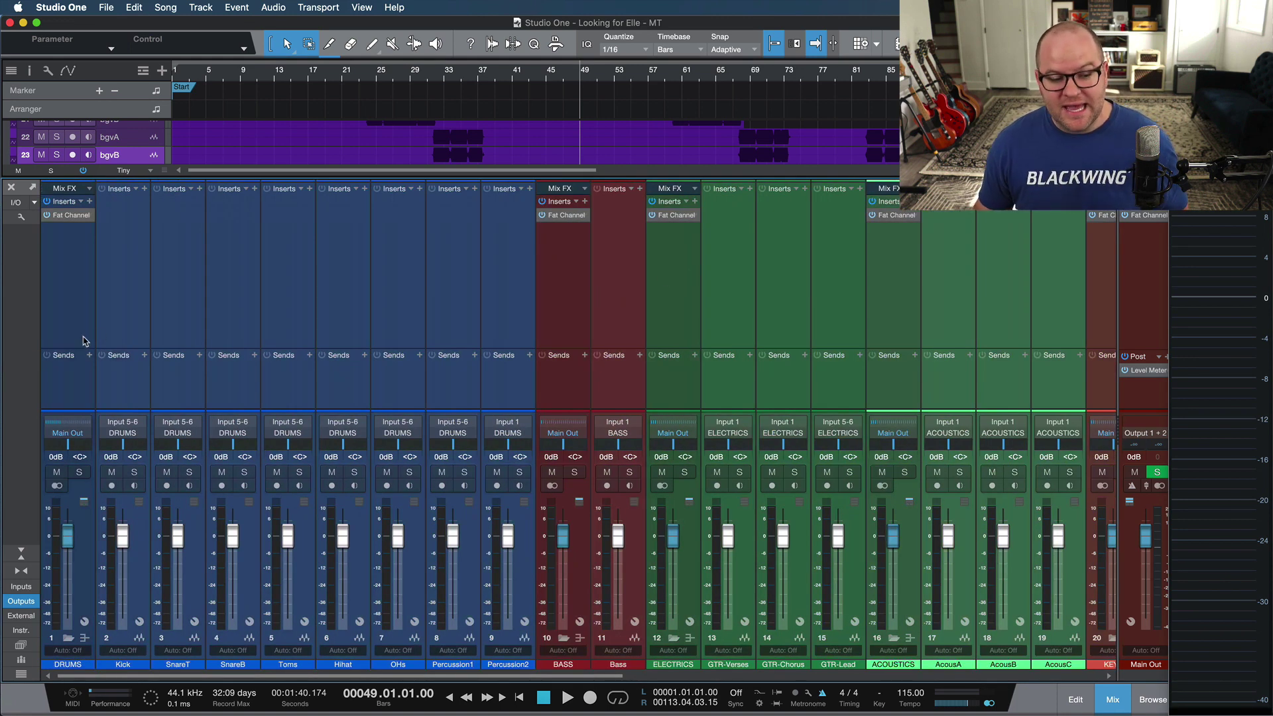
click(126, 371)
click(173, 375)
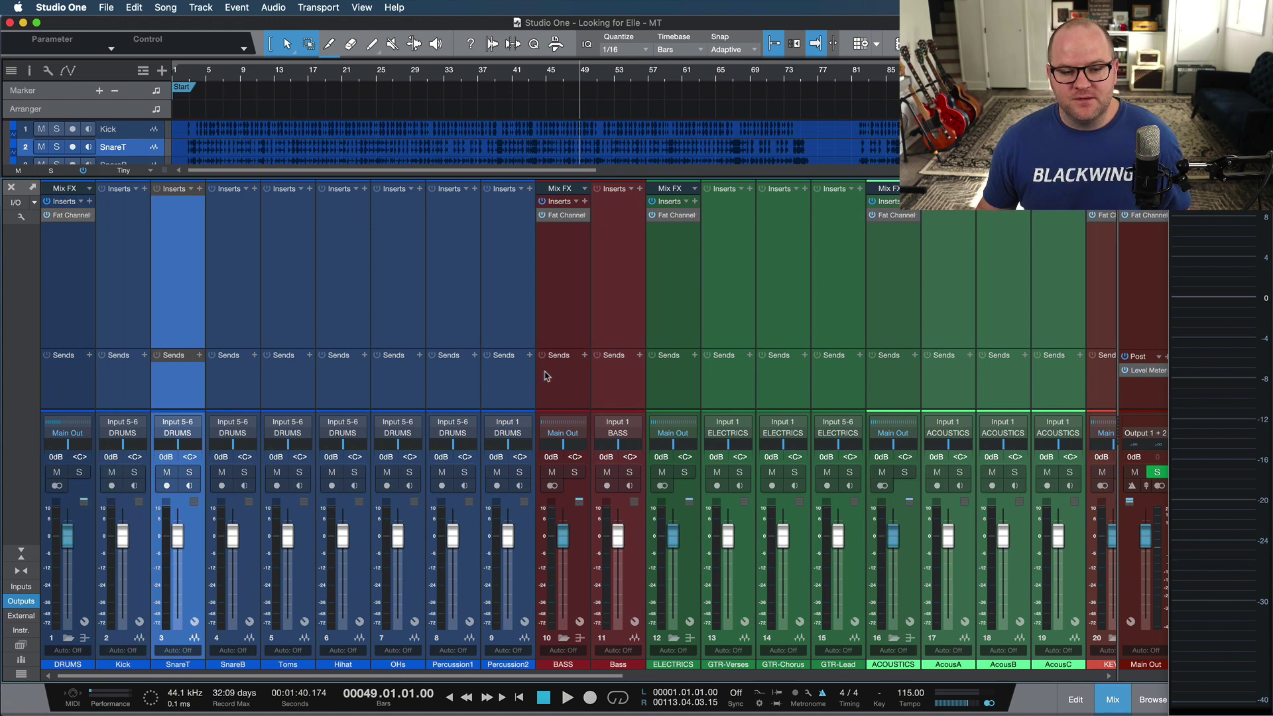
click(526, 383)
shift+click(148, 382)
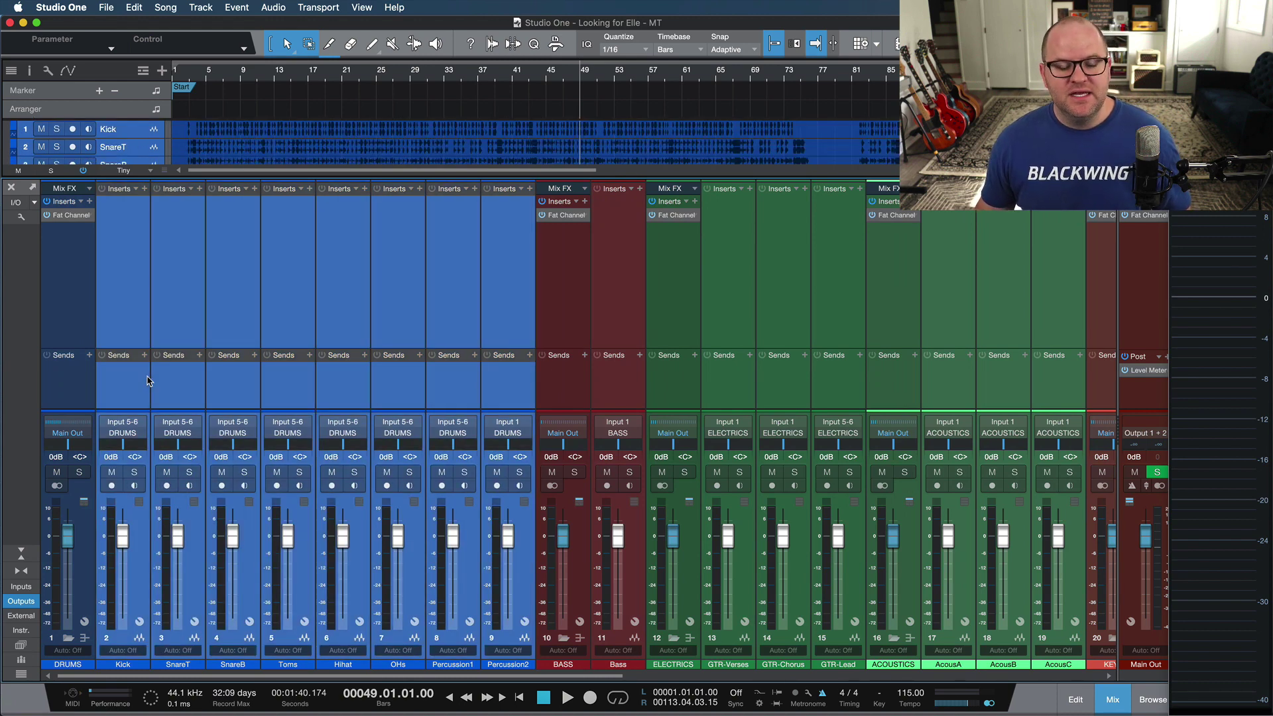
Toggle the console off and back on, then open its display options.
key(F3)
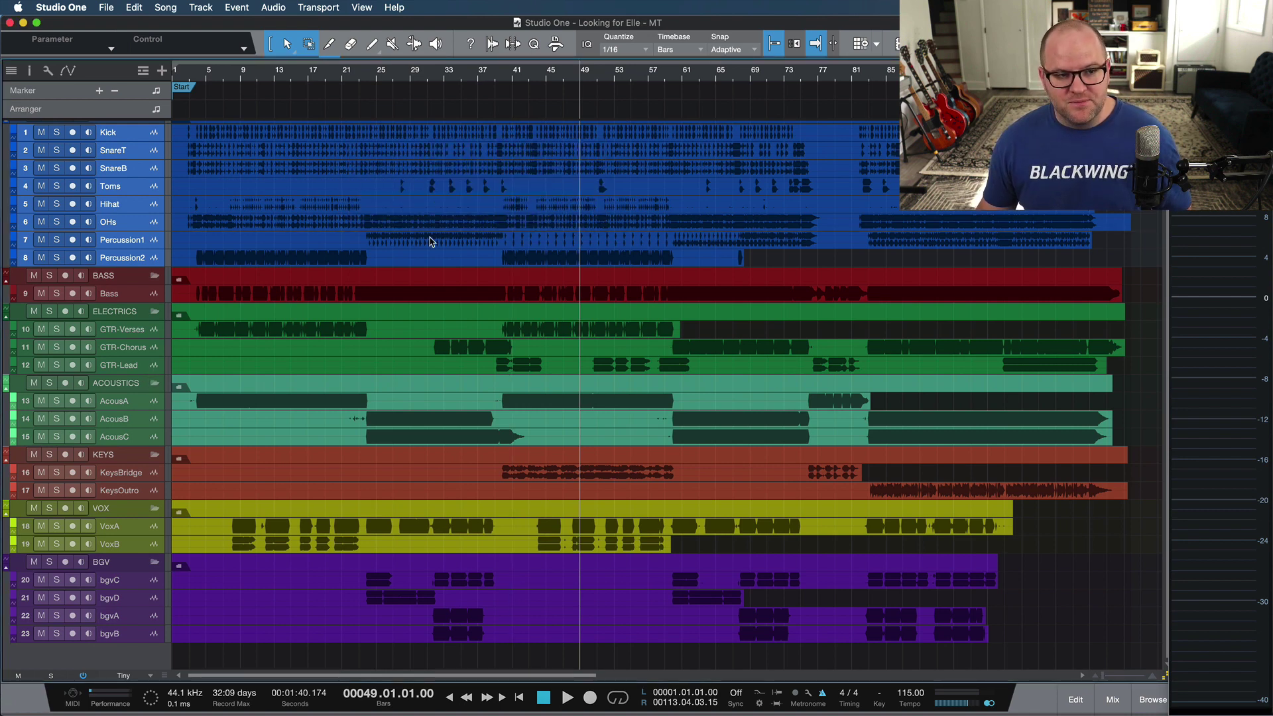
key(F3)
click(13, 219)
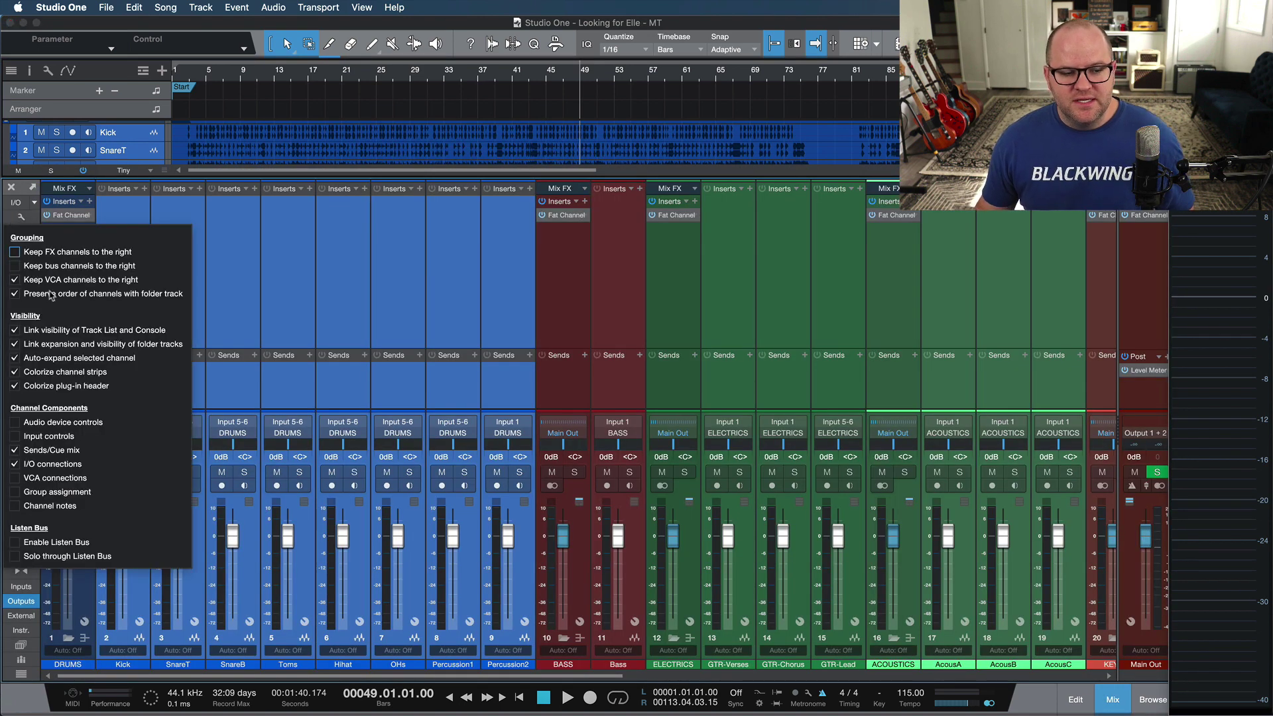
Enable Input controls under Channel Components, then audition the song briefly.
click(56, 424)
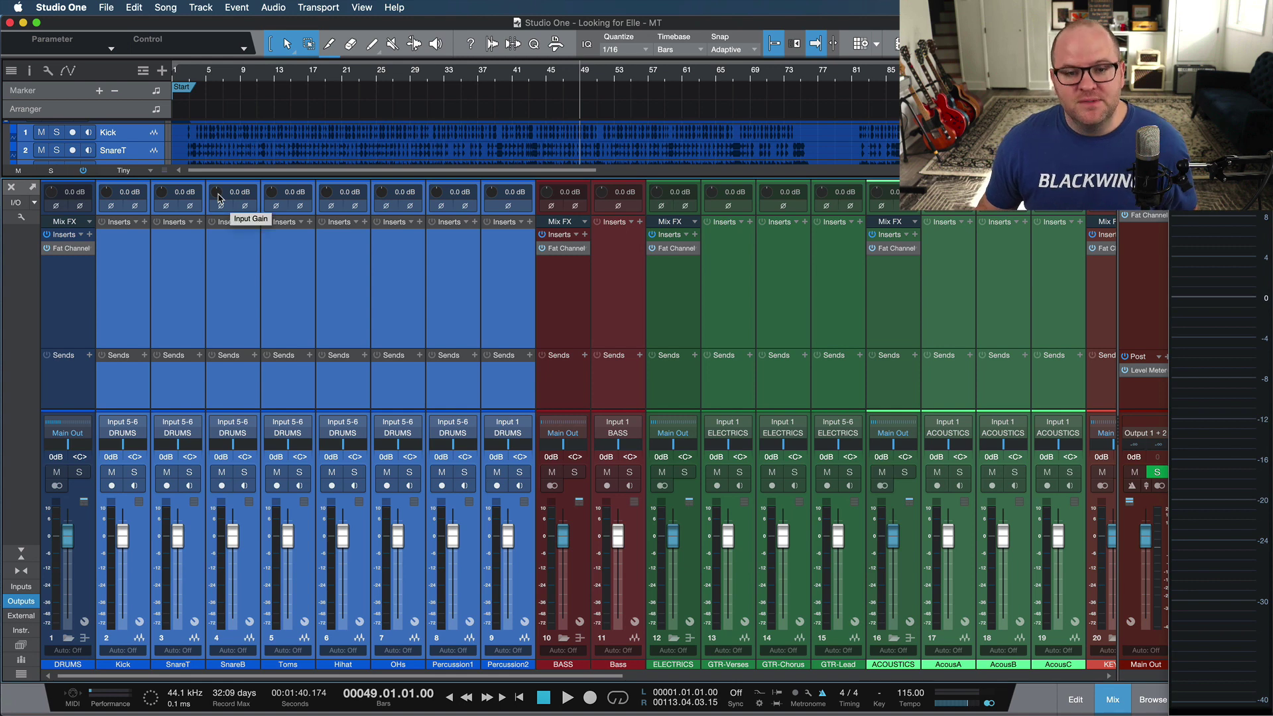
click(437, 239)
click(415, 249)
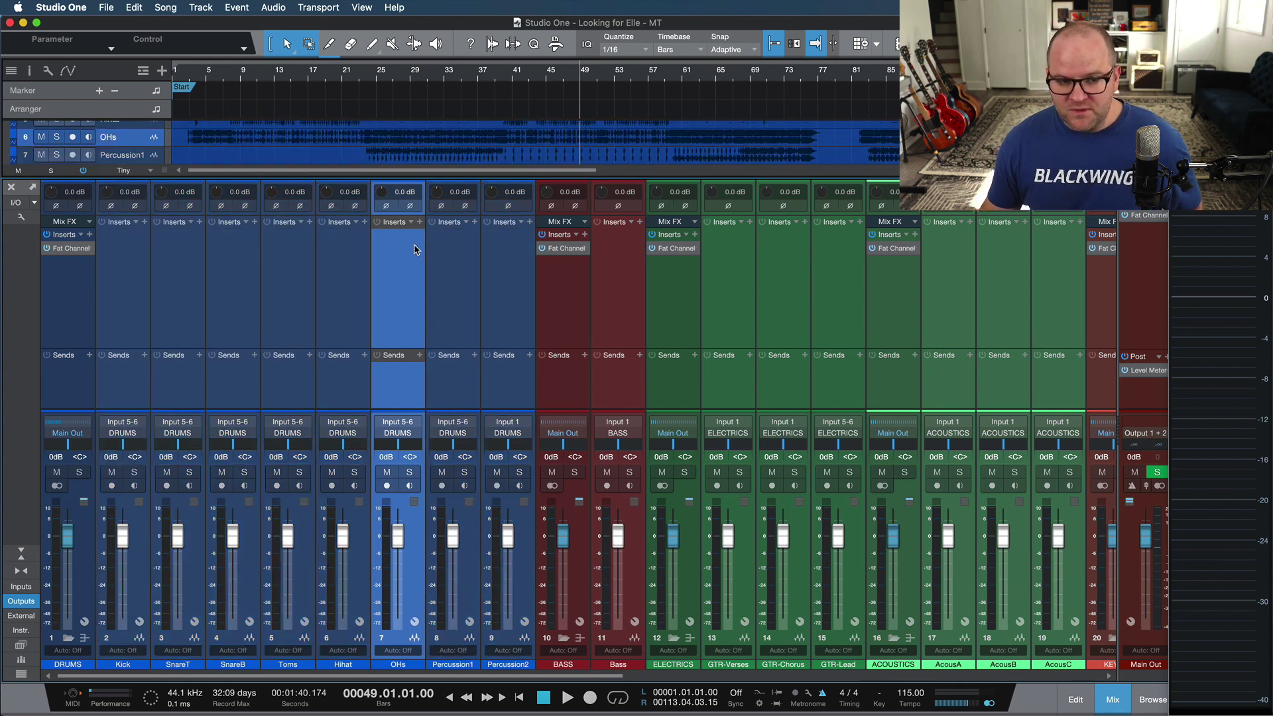
click(521, 253)
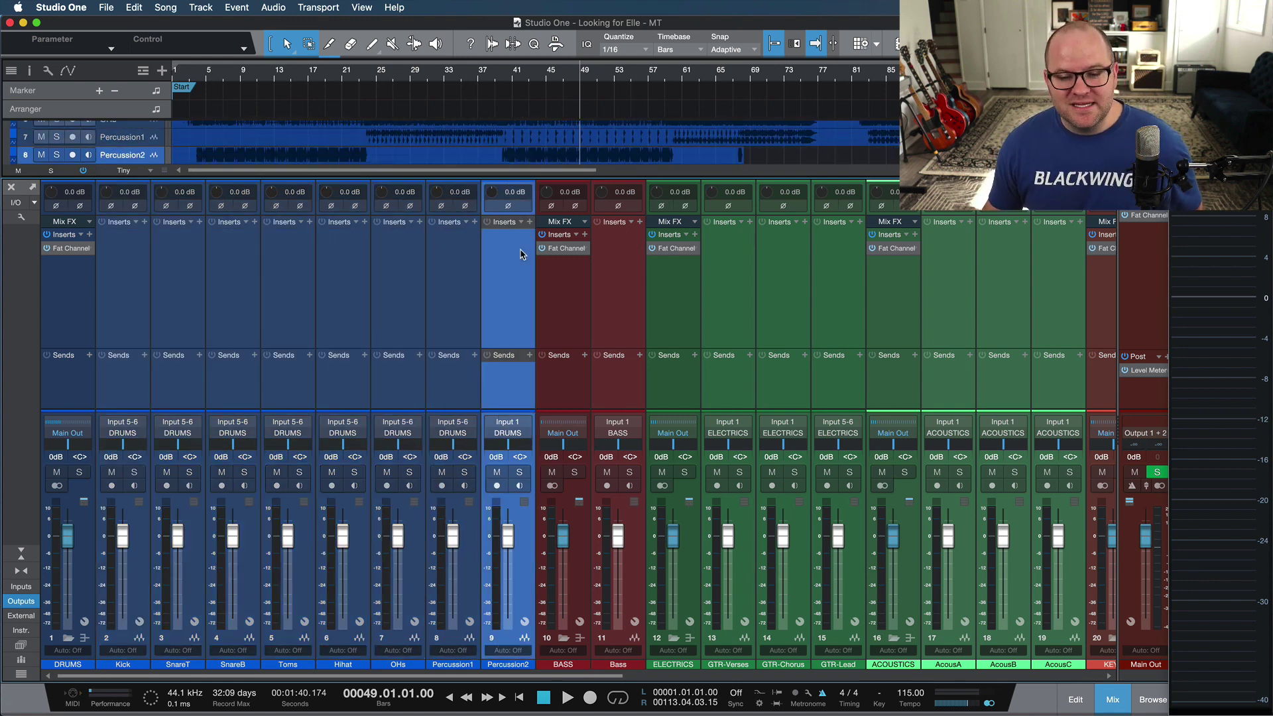
key(space)
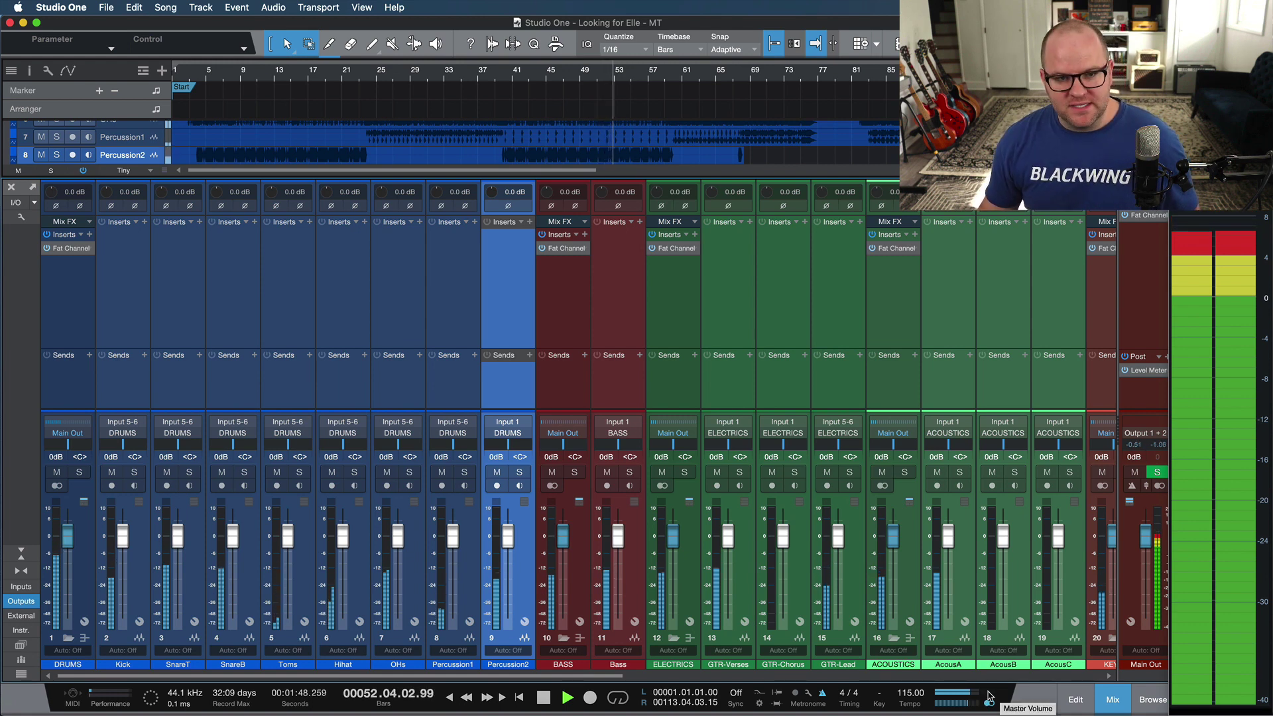
key(space)
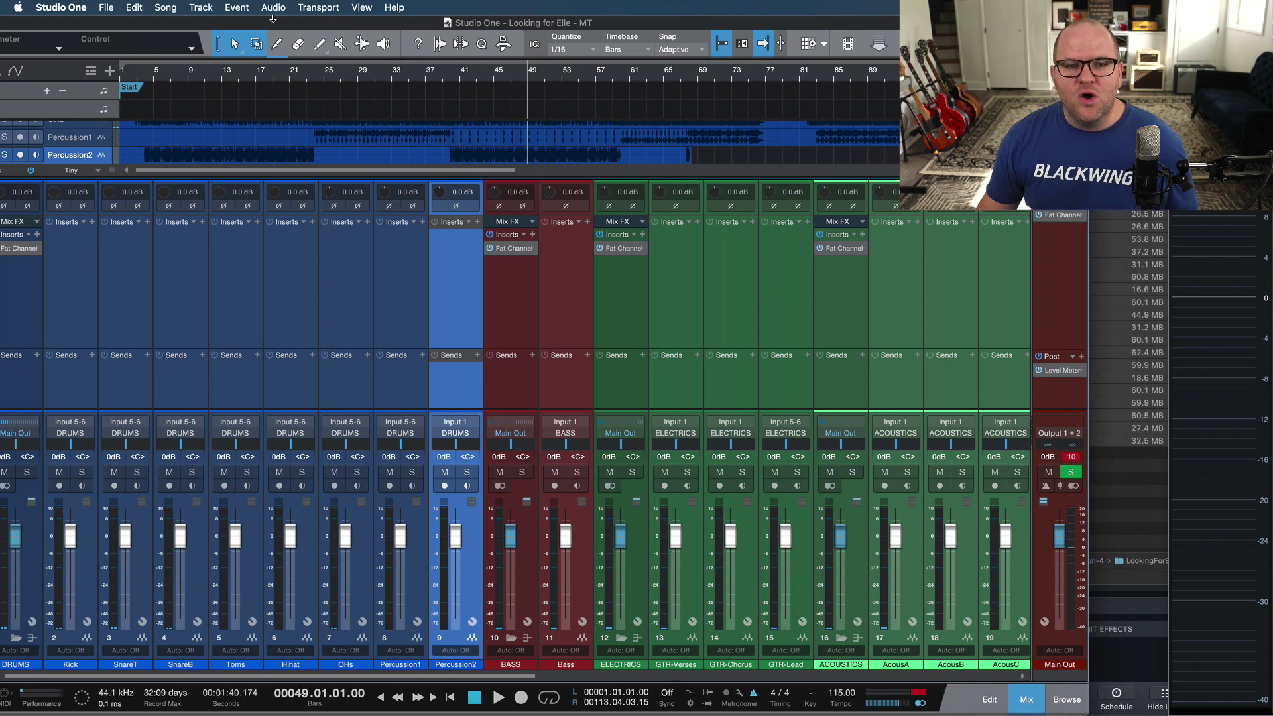
Bring the window back into full view and clear the Main Out peak readout.
drag(226, 27, 277, 23)
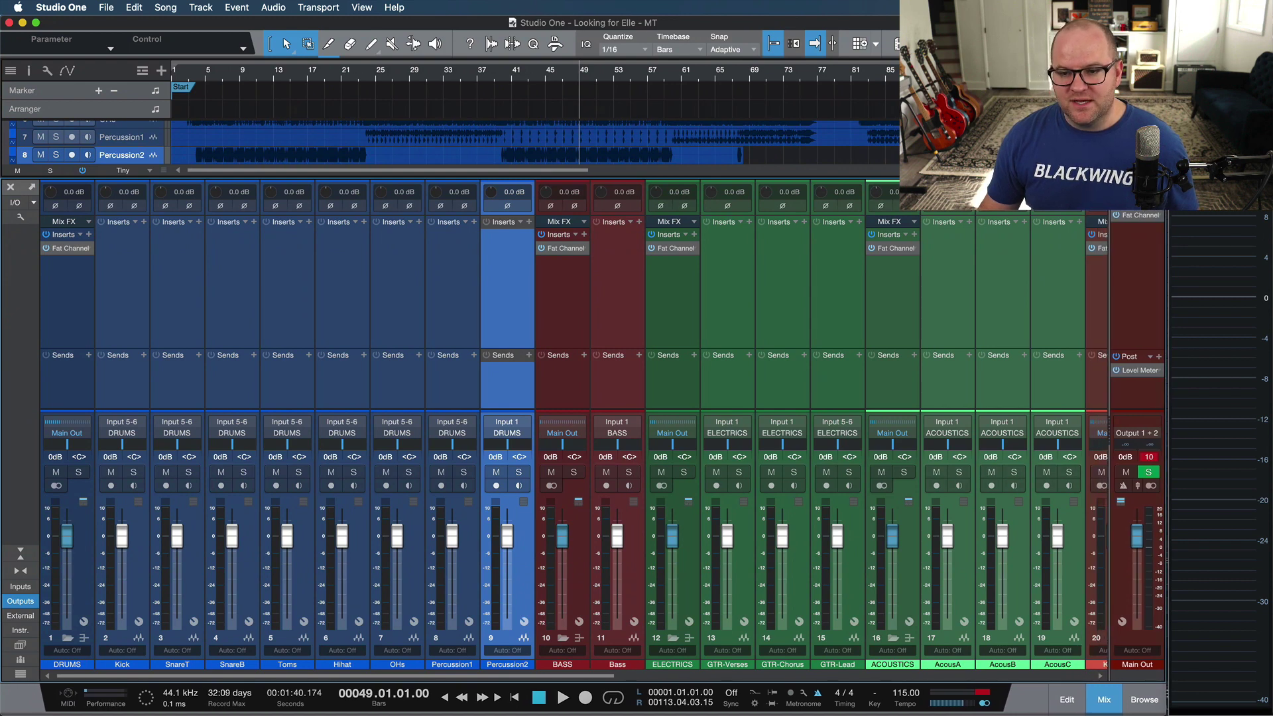
click(1265, 221)
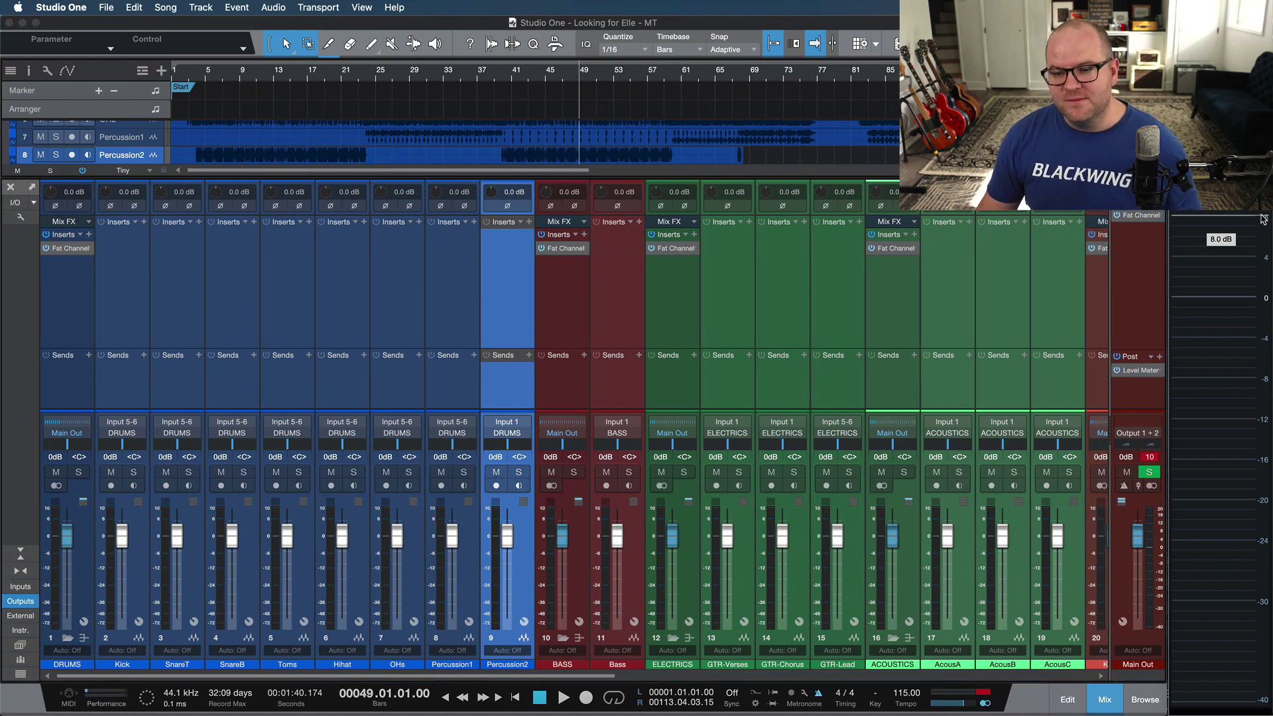
click(1147, 456)
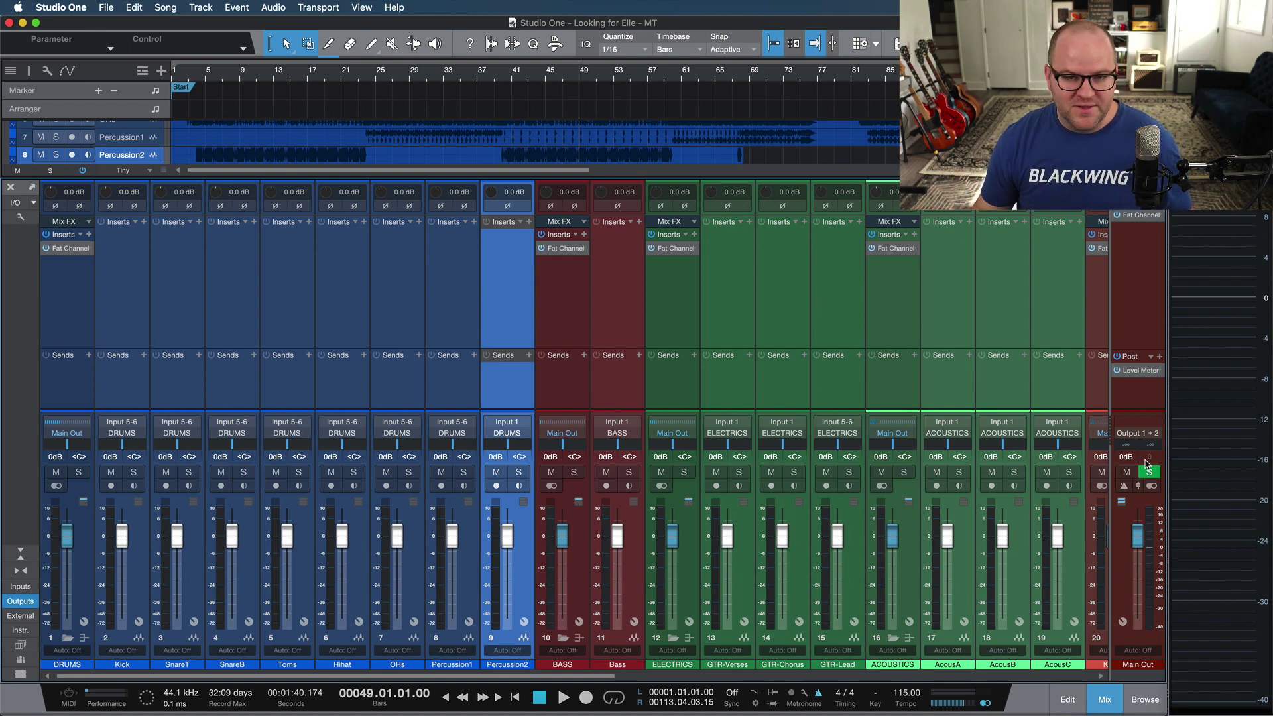
Collapse the BASS, ELECTRICS, ACOUSTICS, KEYS, VOX and BGV folder channels.
click(572, 371)
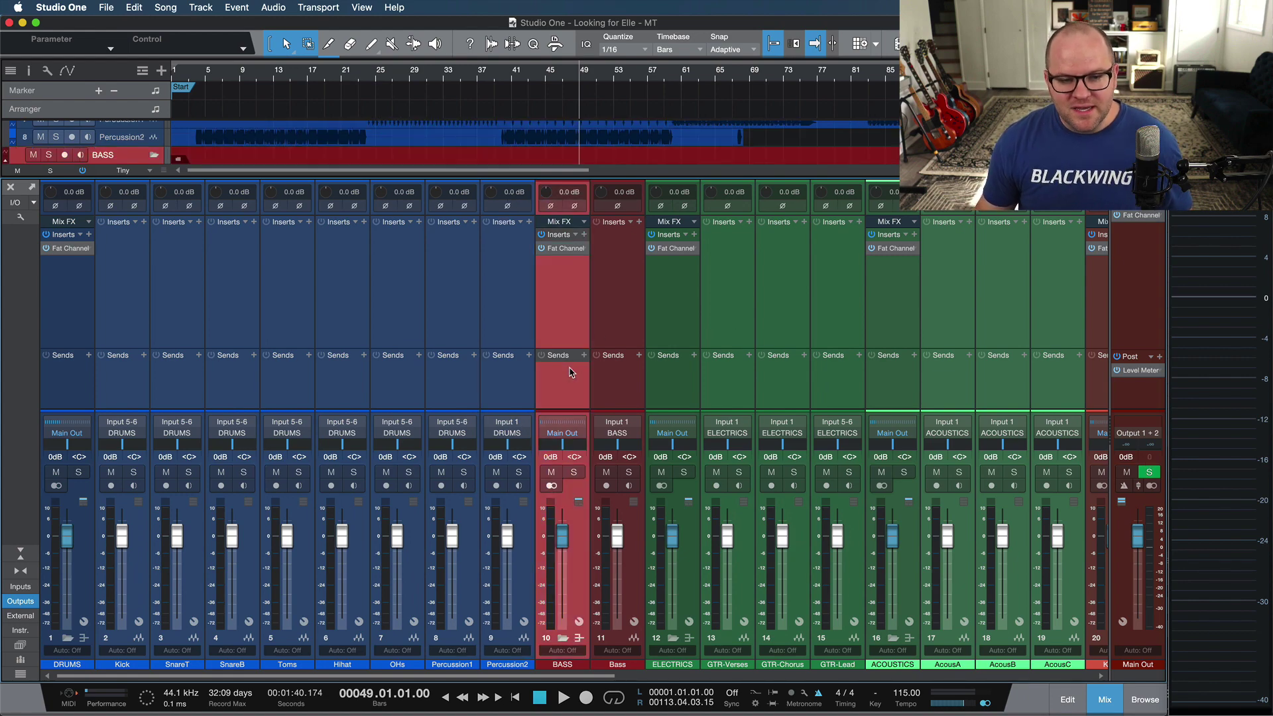
scroll(635, 390, right, 10)
scroll(635, 390, right, 5)
scroll(634, 389, left, 15)
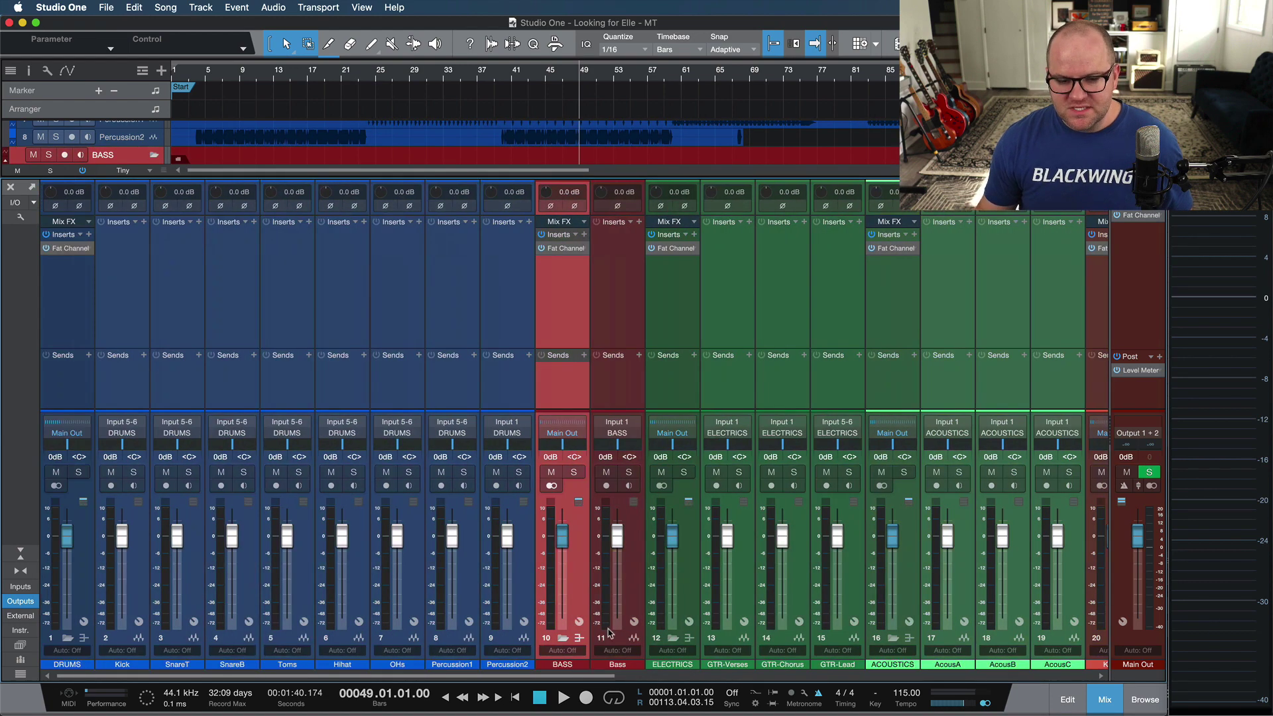
click(563, 638)
click(618, 638)
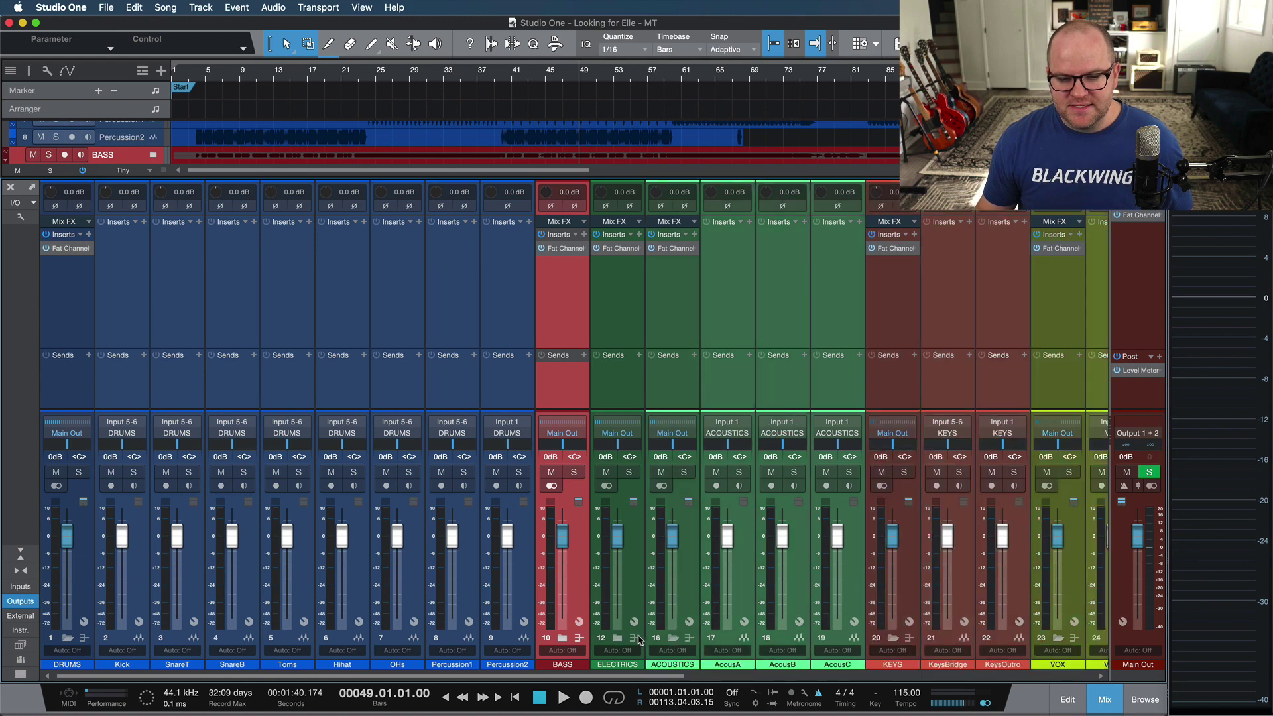
click(673, 638)
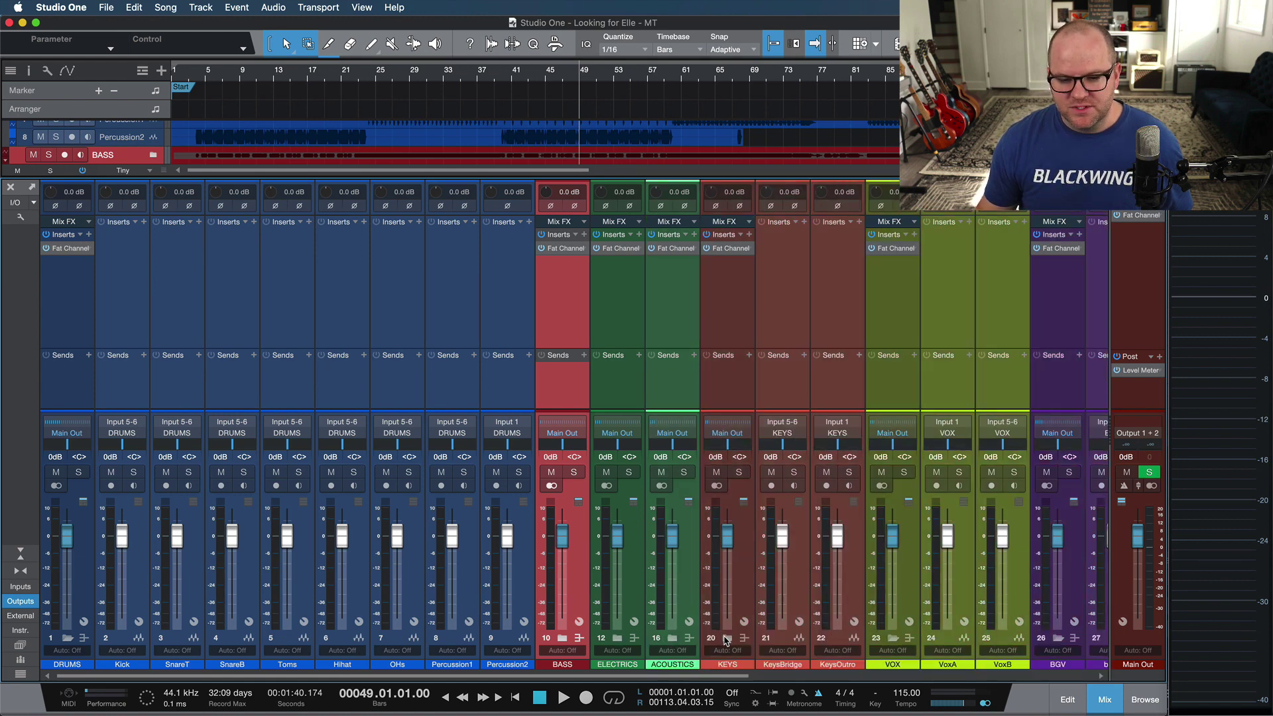
click(726, 638)
click(783, 638)
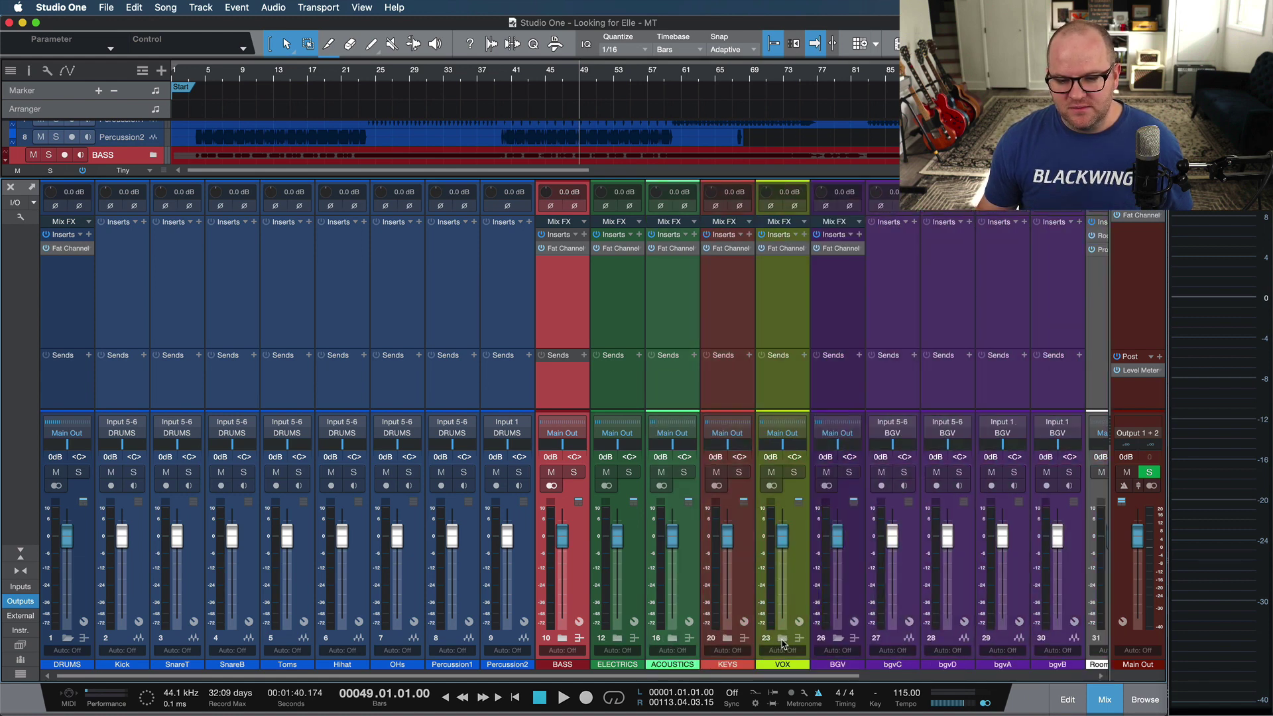
click(837, 638)
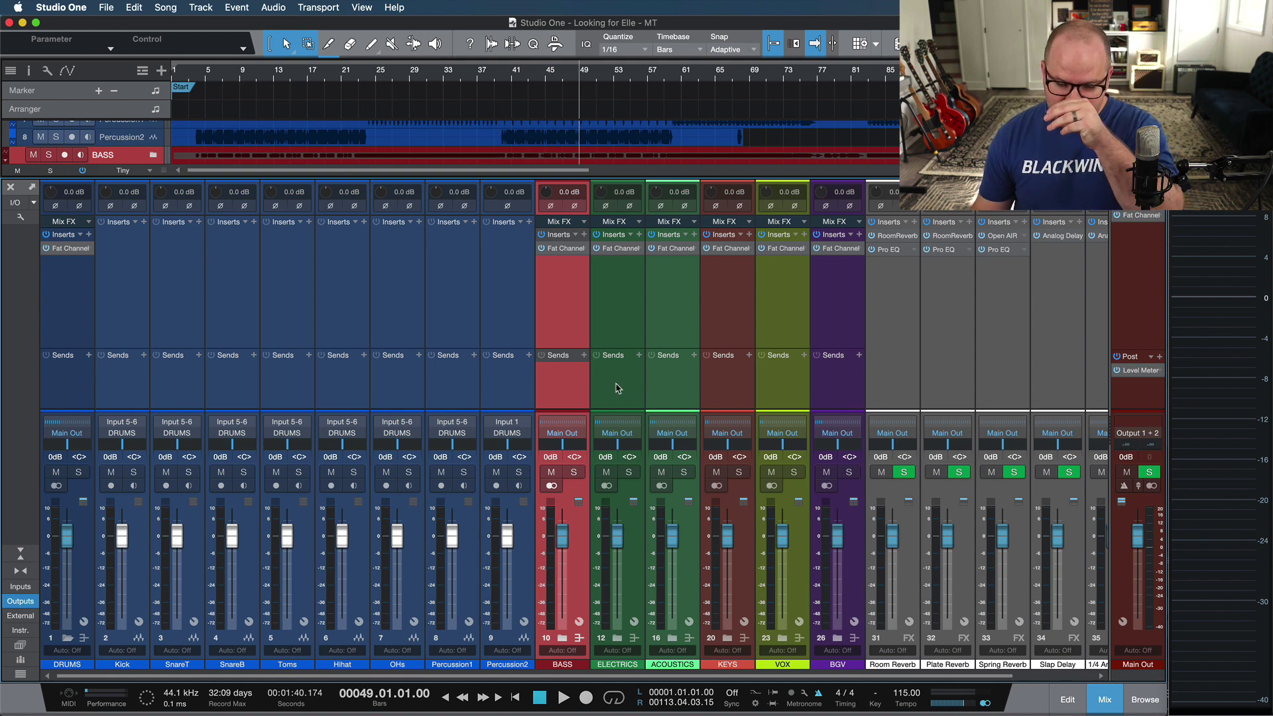
Play from bar 31 with the DRUMS folder soloed, then stop.
click(519, 327)
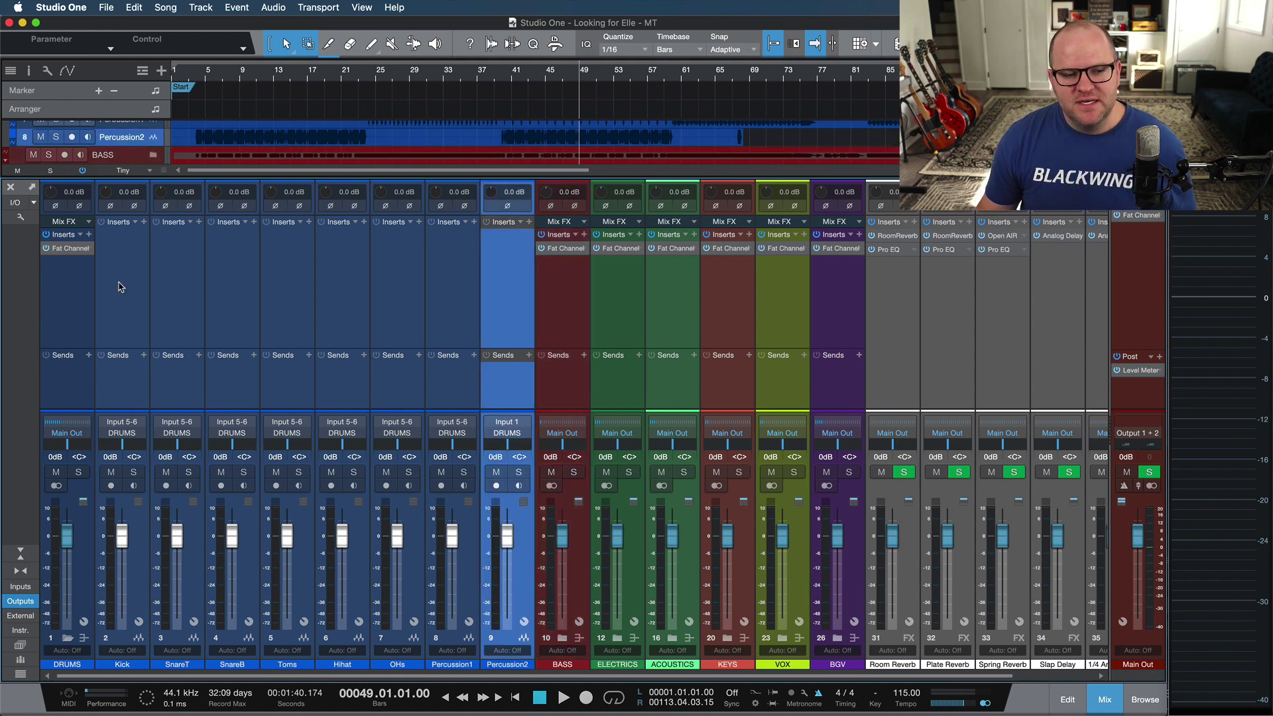
click(52, 298)
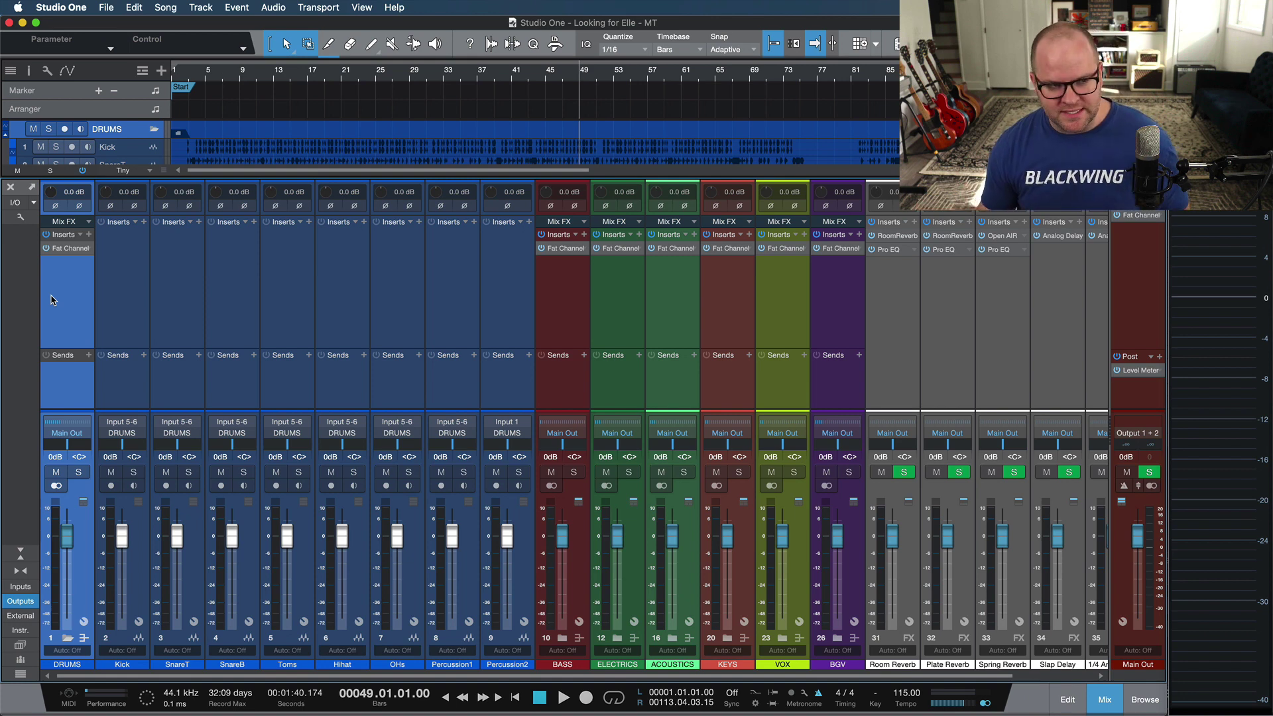
click(134, 297)
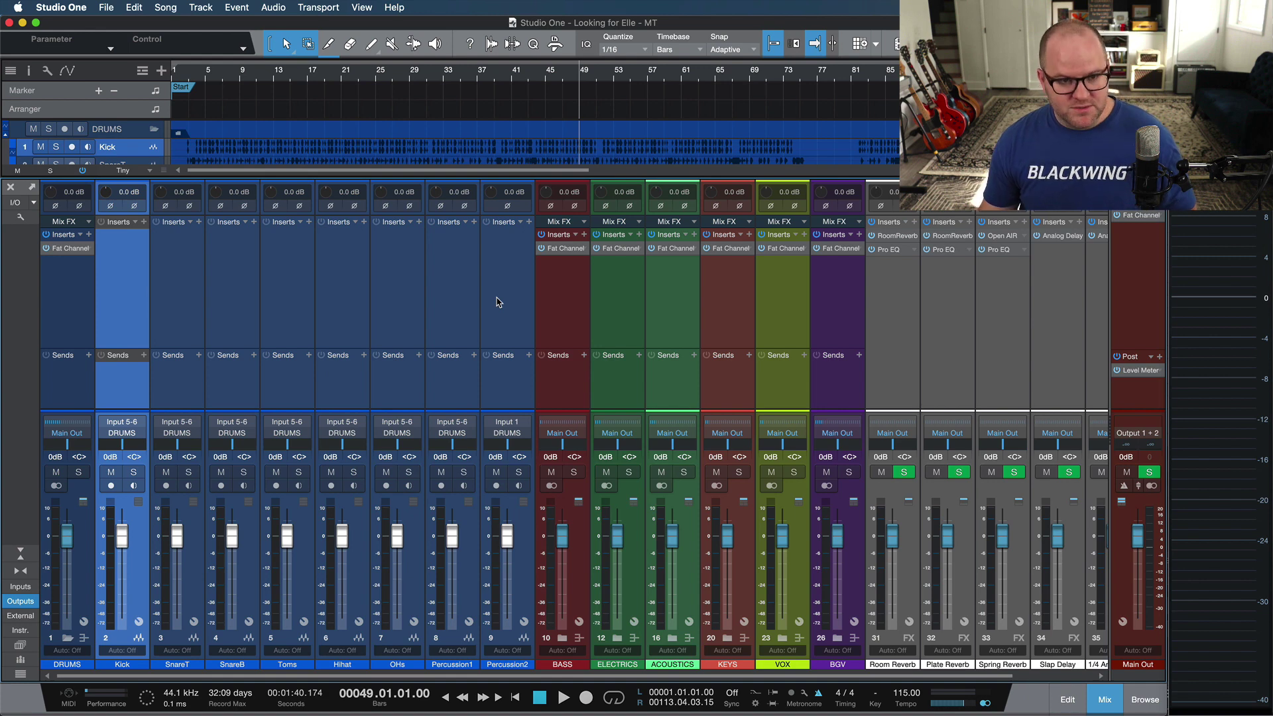
click(427, 74)
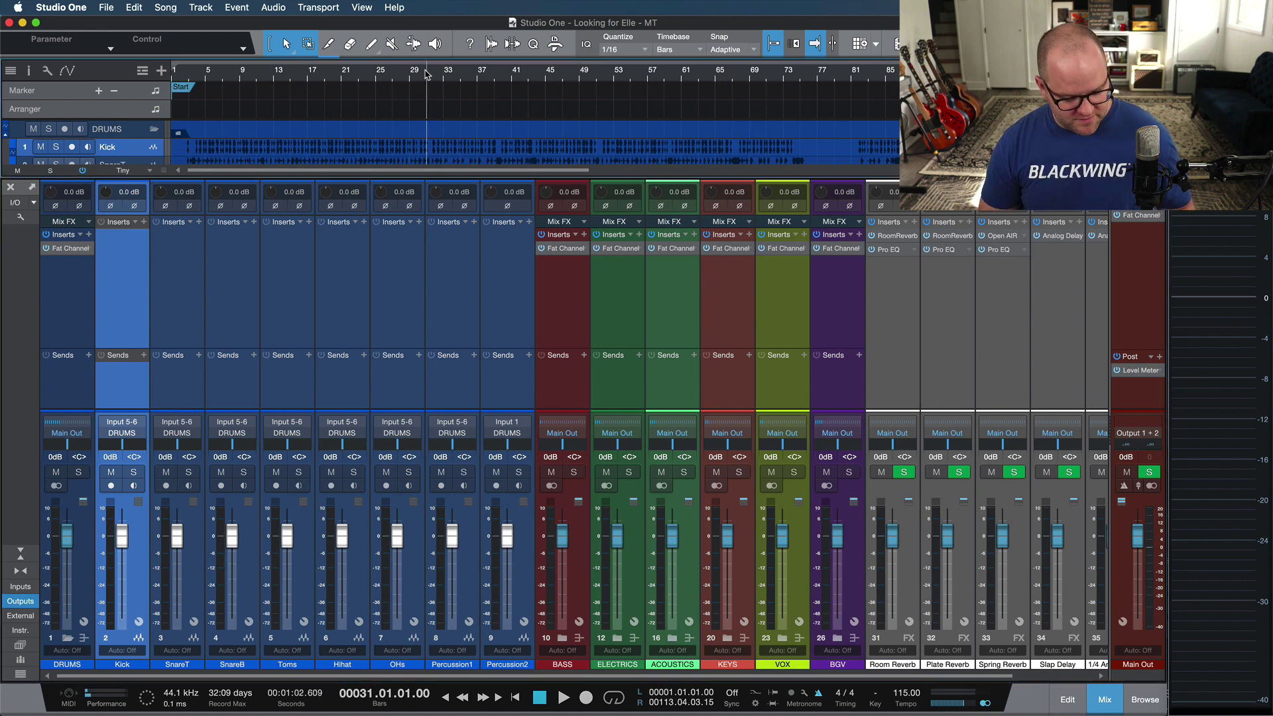
key(space)
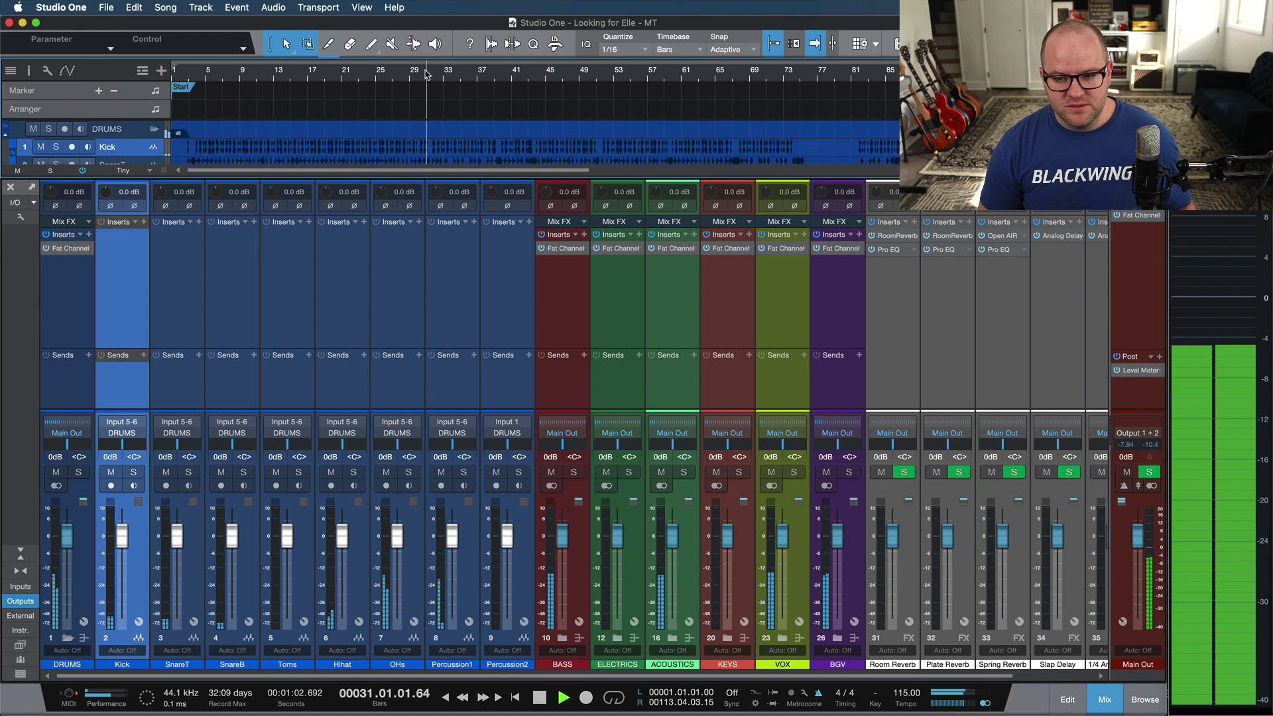
click(80, 472)
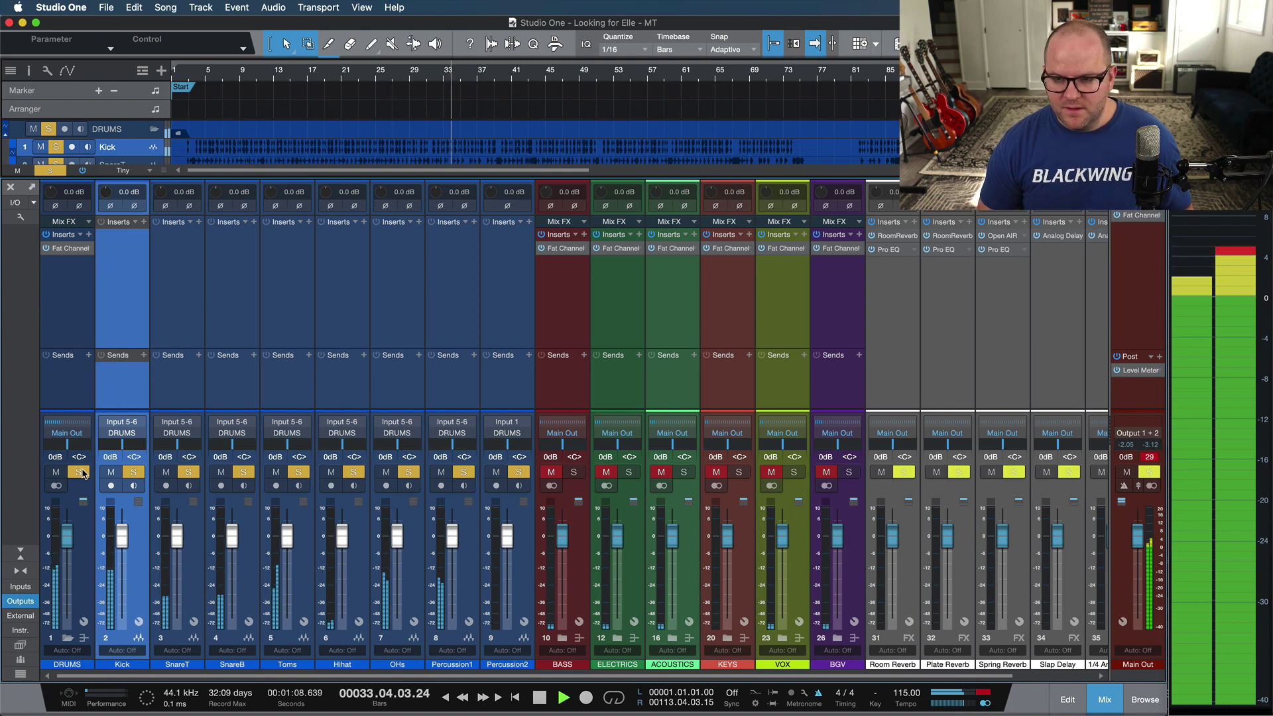
key(space)
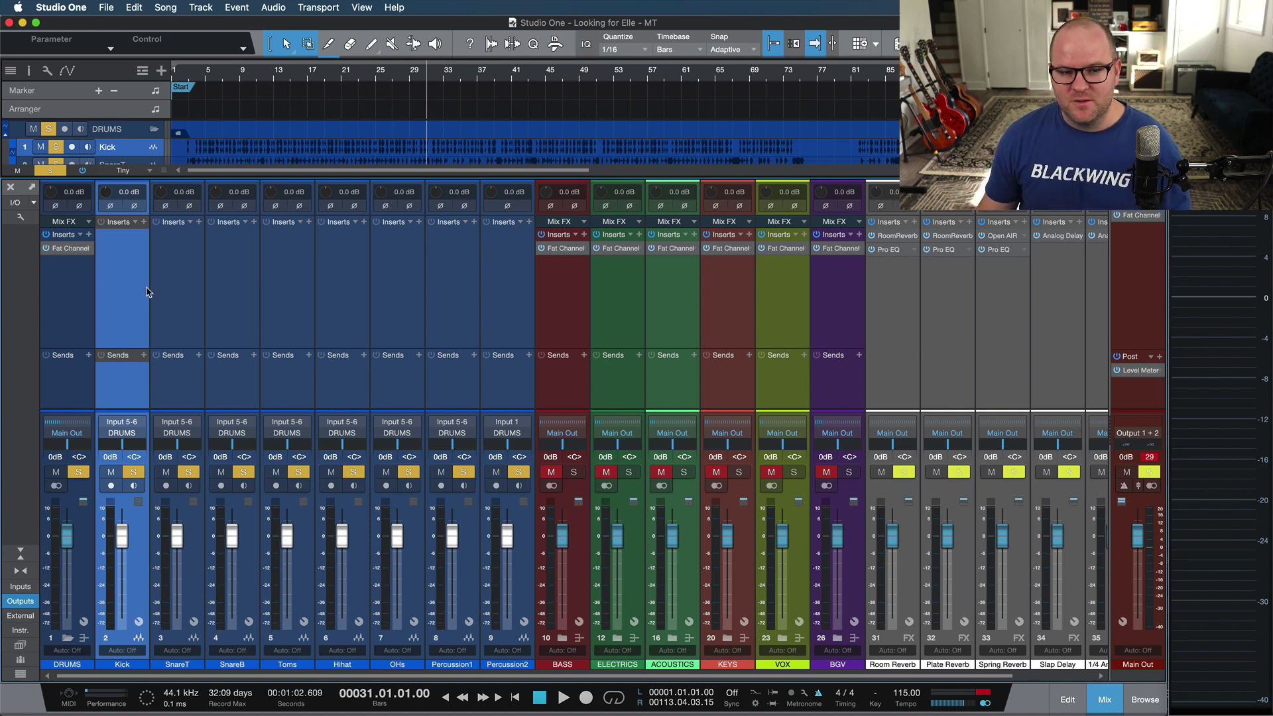
Open the console's channel list and show the audio channel strips again.
shift+click(506, 305)
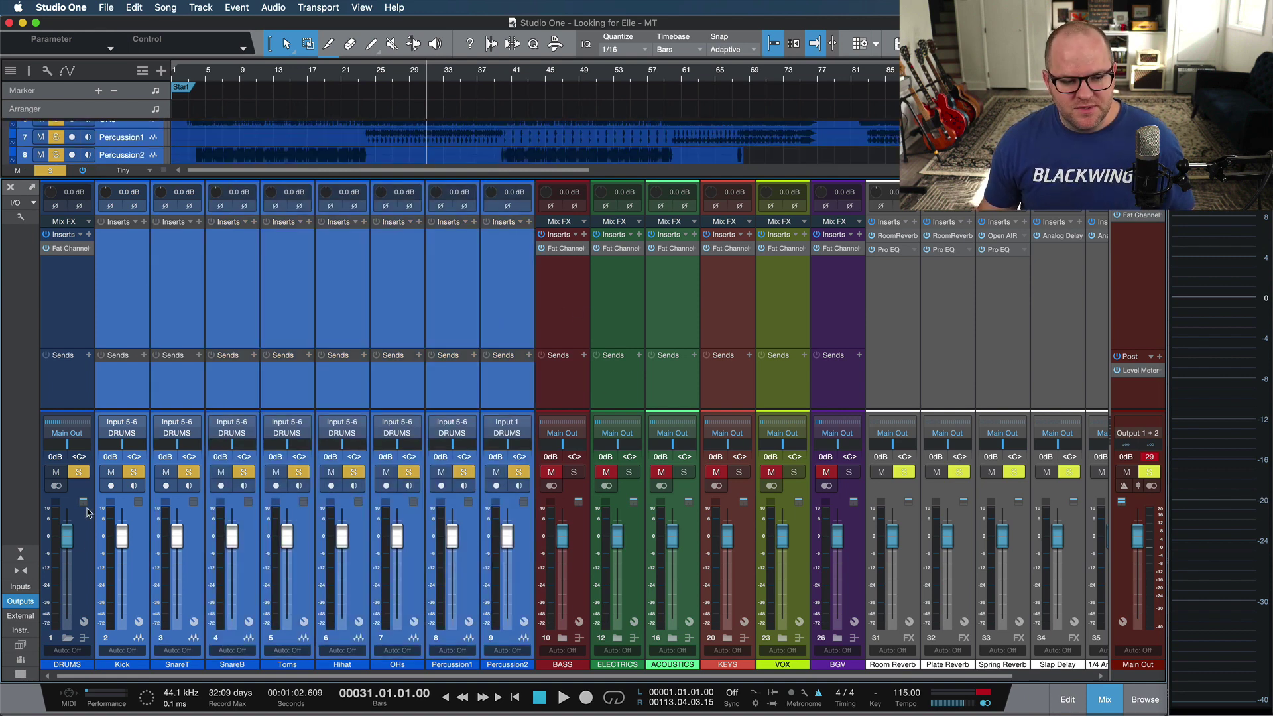
click(20, 672)
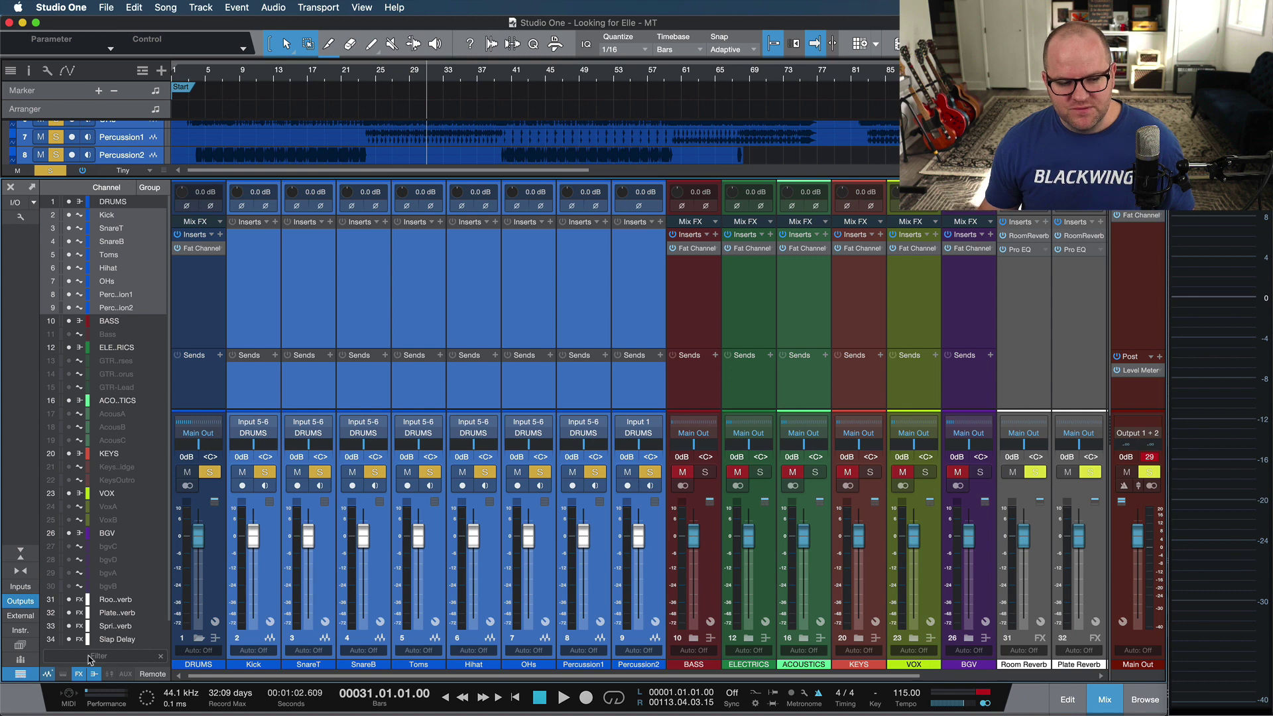
click(47, 674)
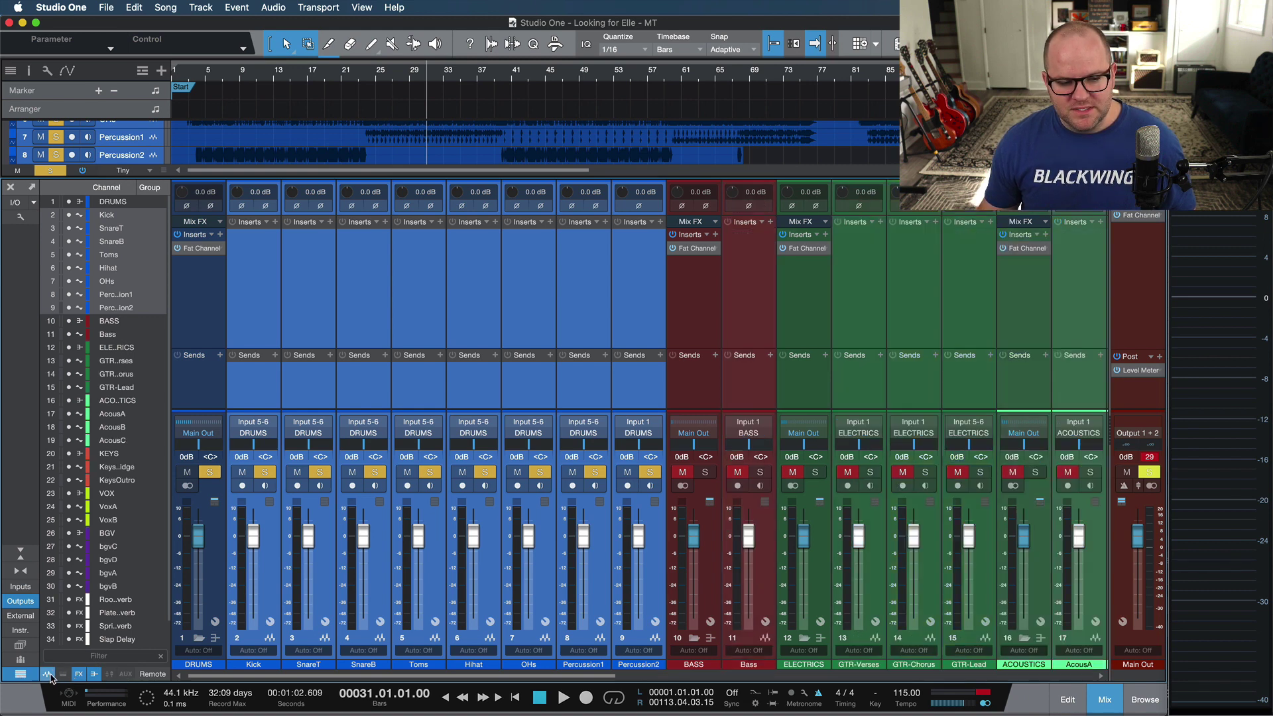
click(93, 674)
click(53, 675)
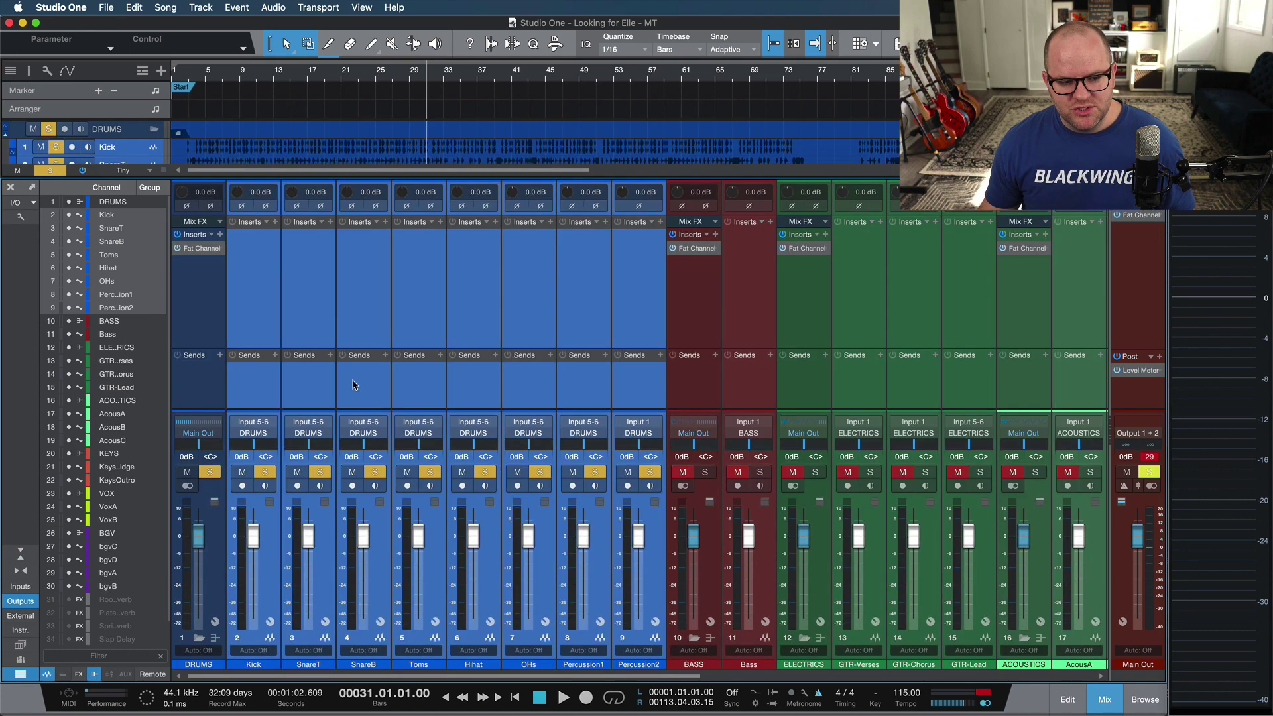
Select all channels from DRUMS to bgvB and set their input gain to -6 dB.
click(213, 383)
scroll(461, 378, right, 10)
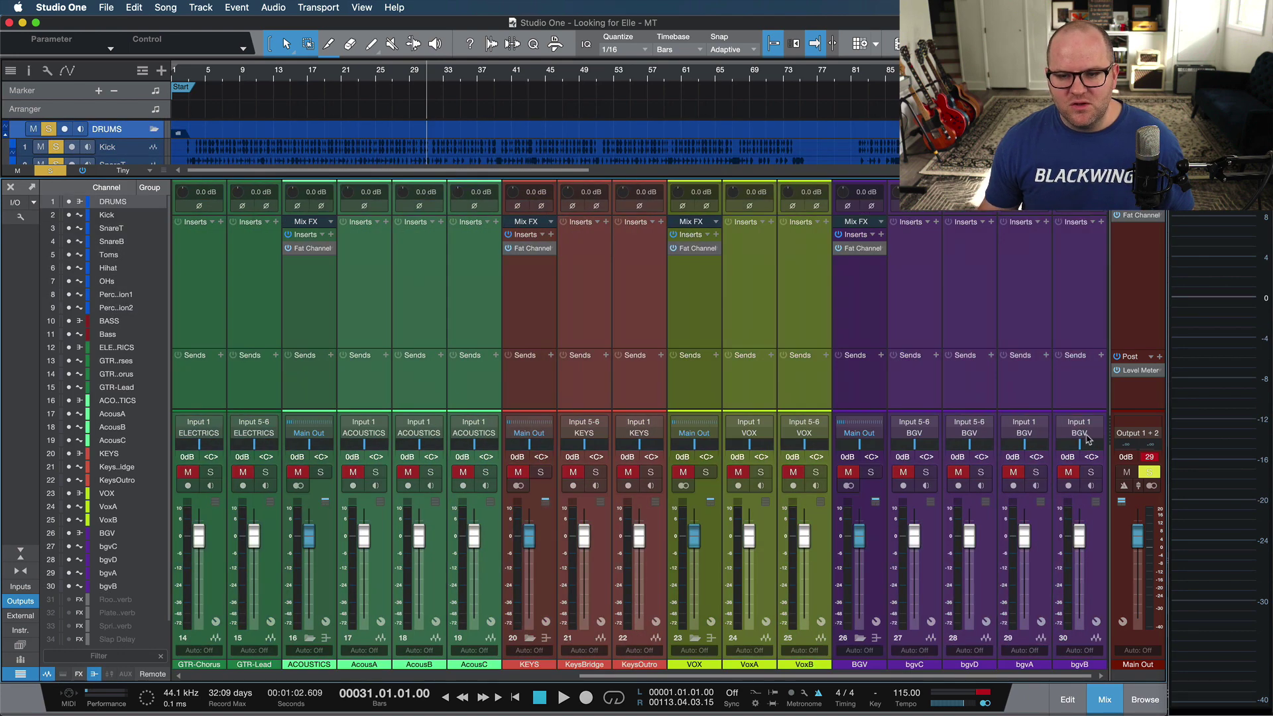
click(1084, 373)
scroll(742, 324, left, 3)
scroll(741, 324, left, 5)
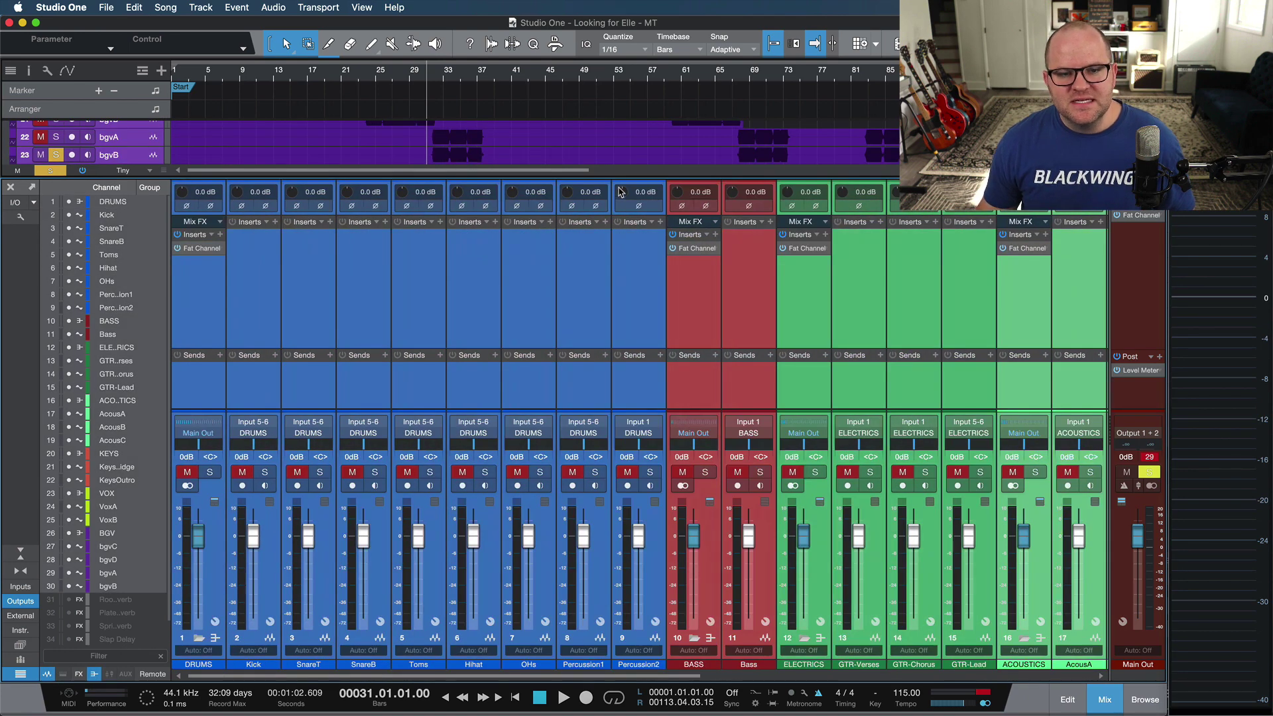
click(646, 192)
text(-6)
key(Return)
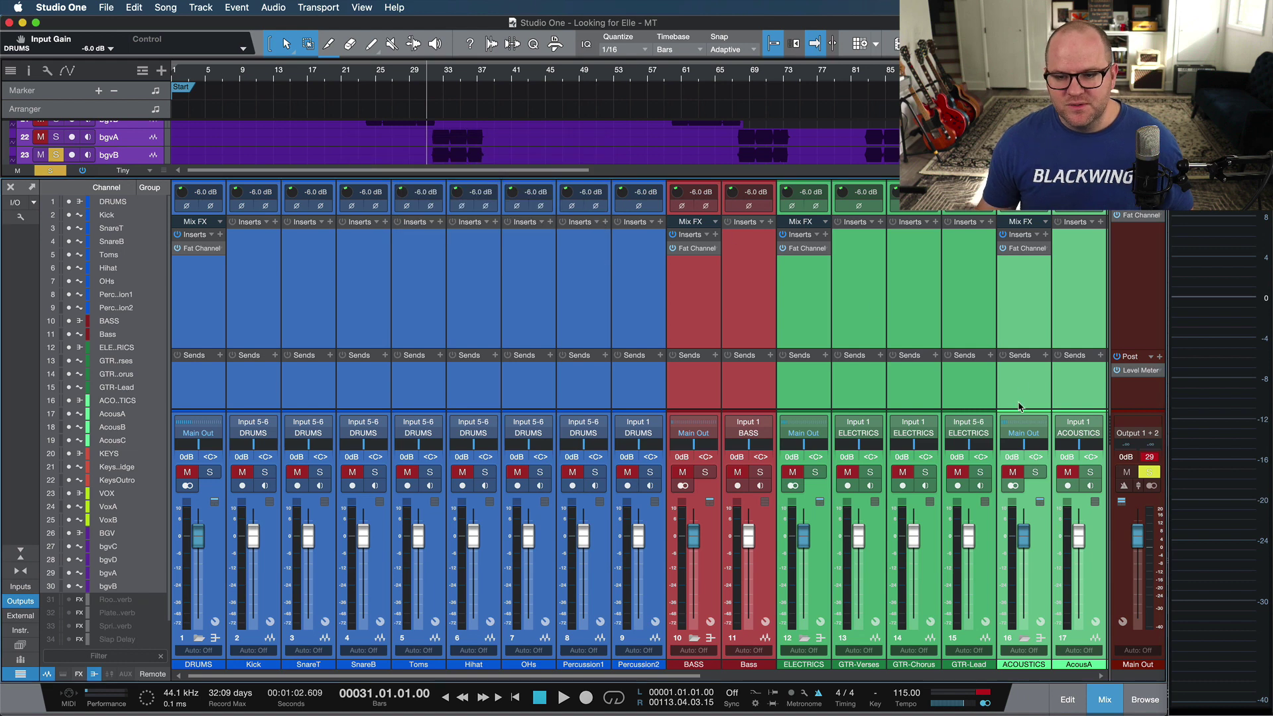
Clear all solos, show the FX channels, and hide the channel list.
click(1150, 471)
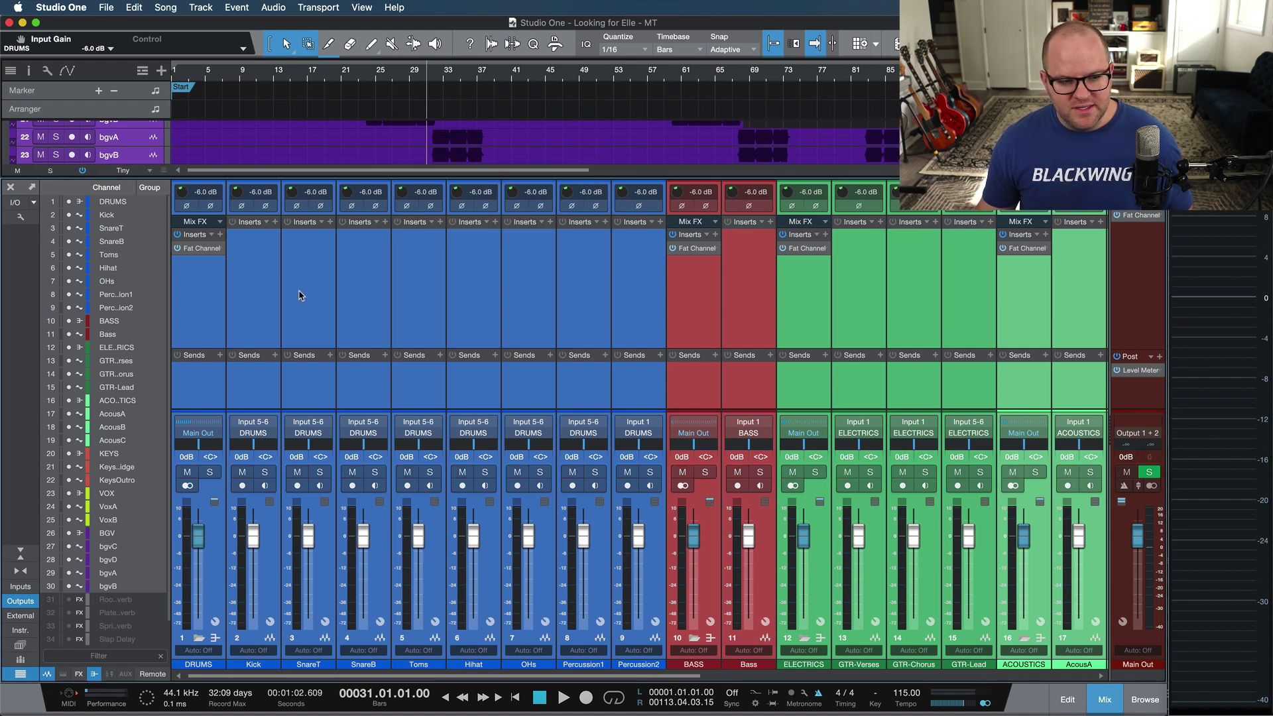
click(79, 674)
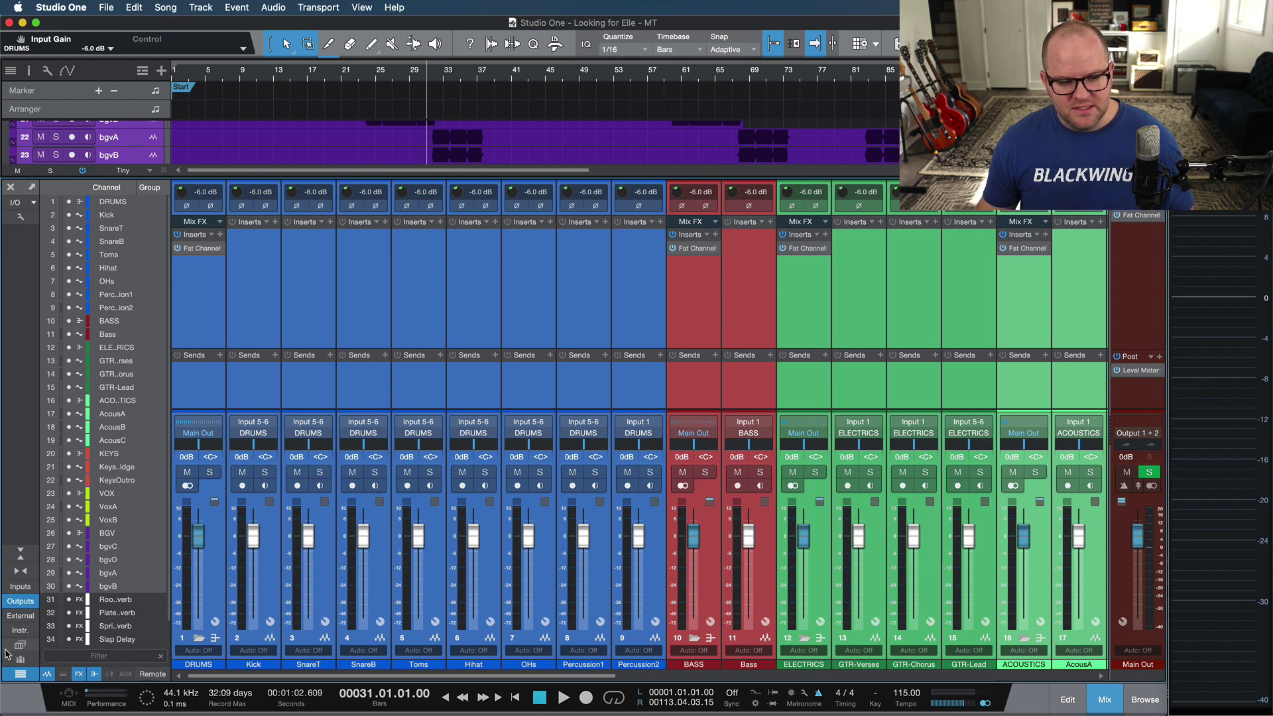
click(20, 674)
click(158, 284)
click(122, 285)
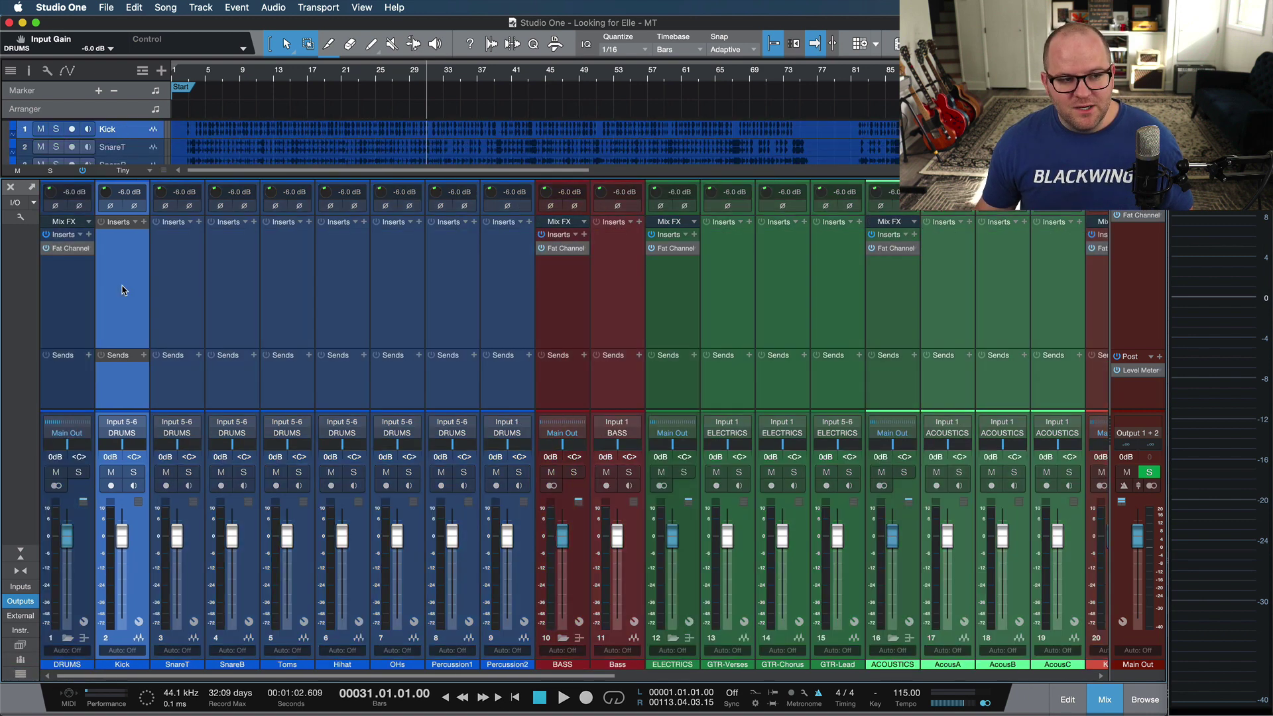
shift+click(485, 287)
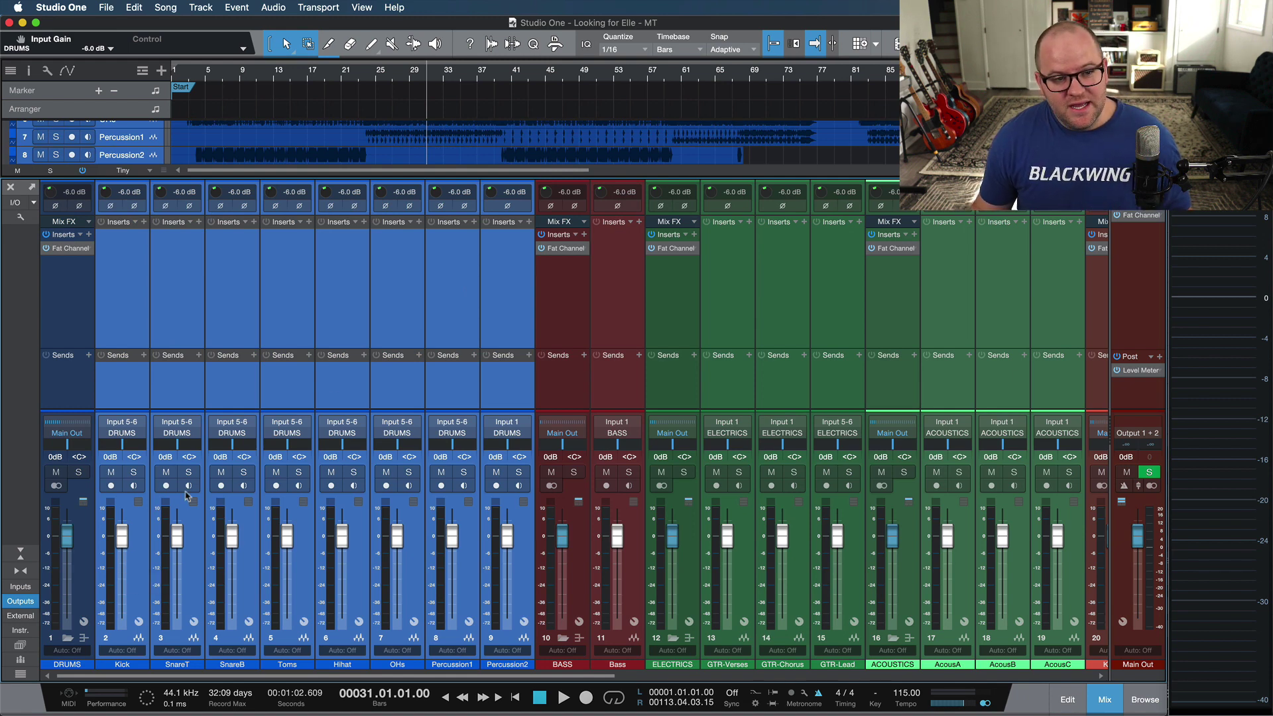
click(262, 389)
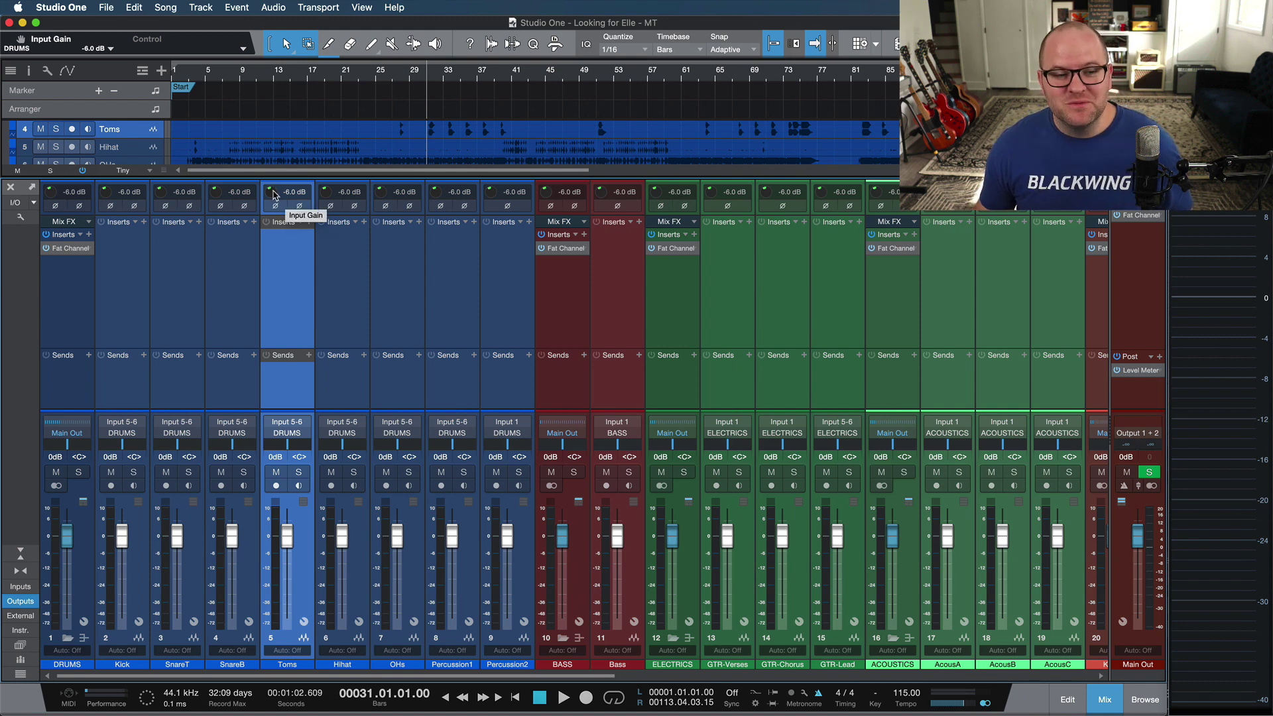
drag(272, 194, 271, 186)
double_click(298, 193)
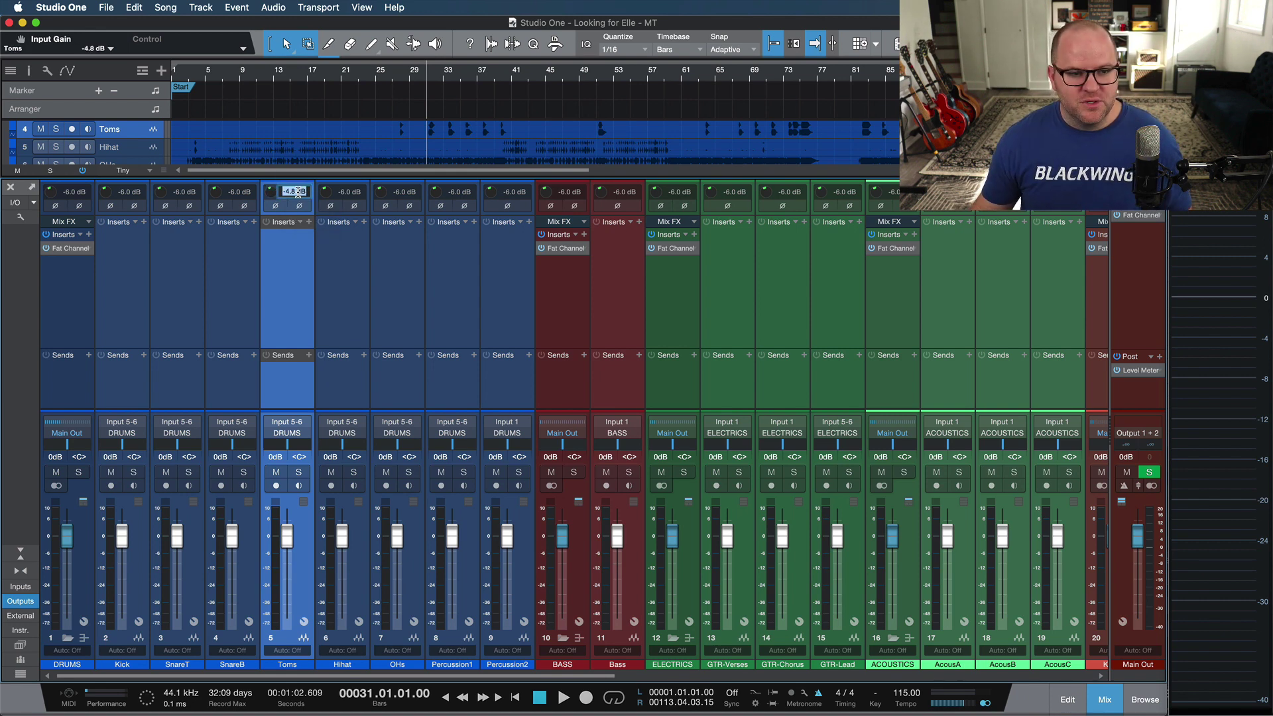
click(334, 284)
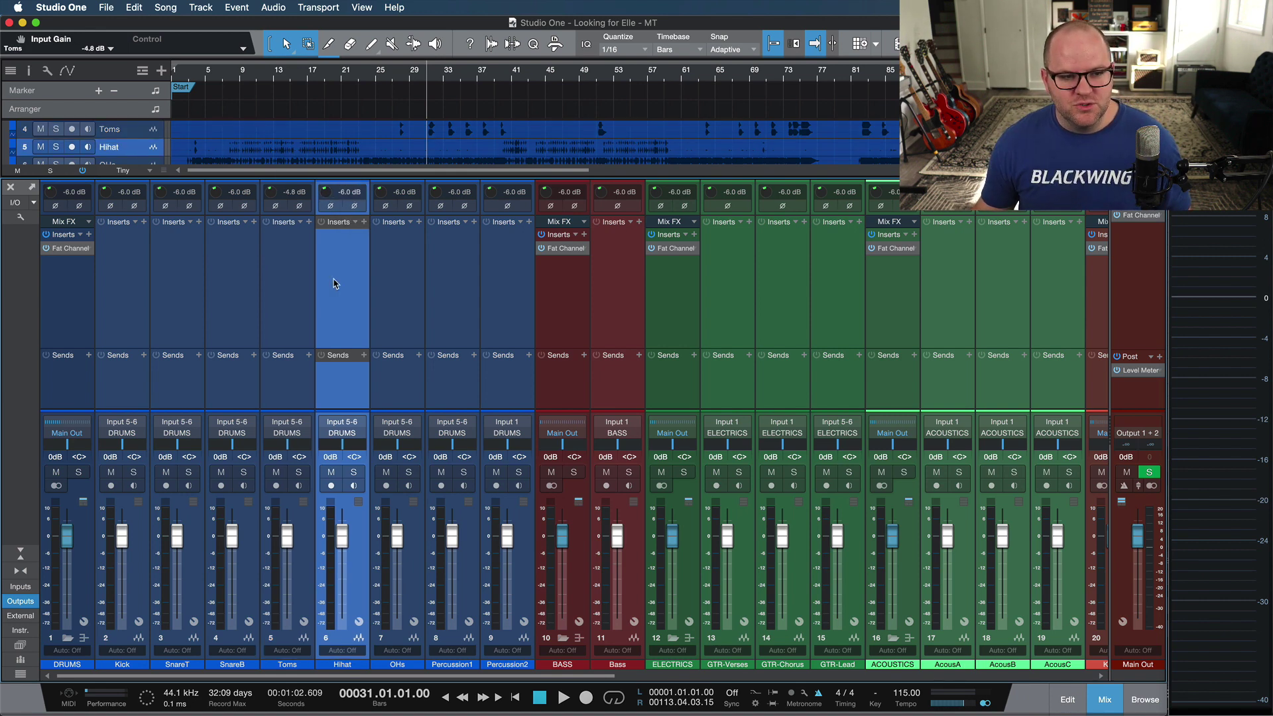
alt+click(271, 194)
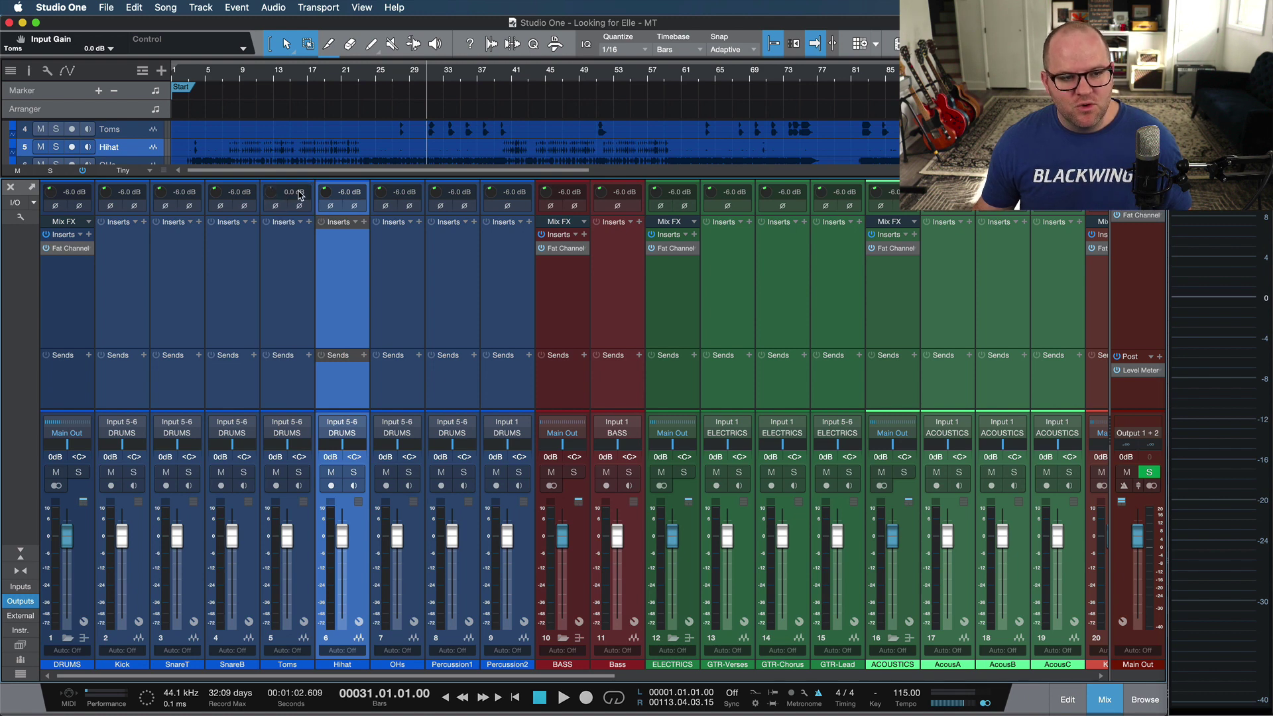
double_click(298, 192)
text(-6)
key(Return)
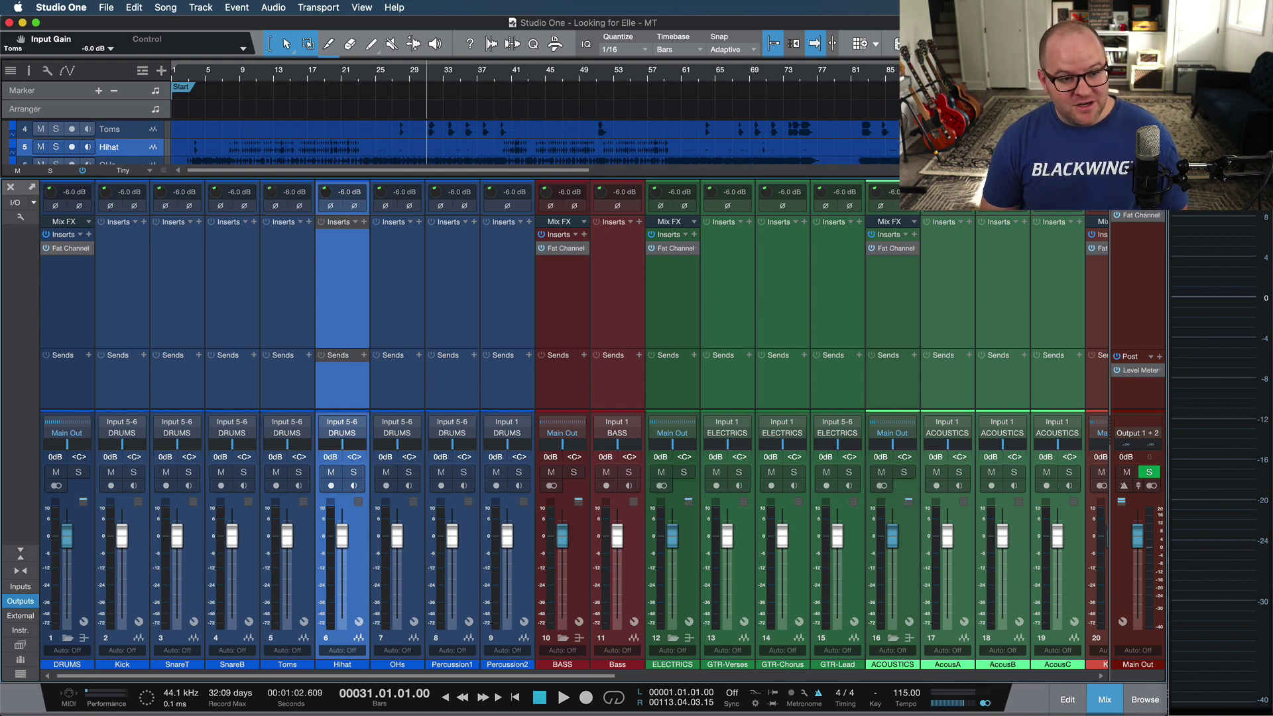
drag(342, 542, 353, 607)
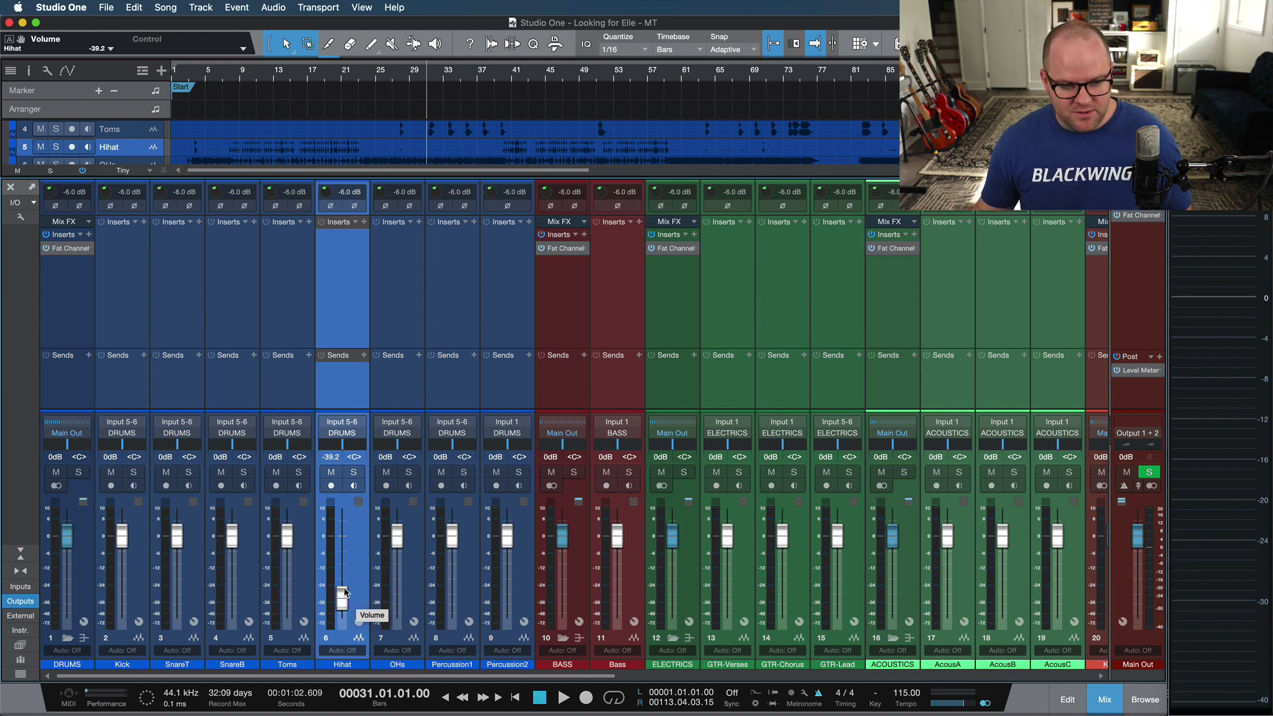
drag(345, 587, 346, 535)
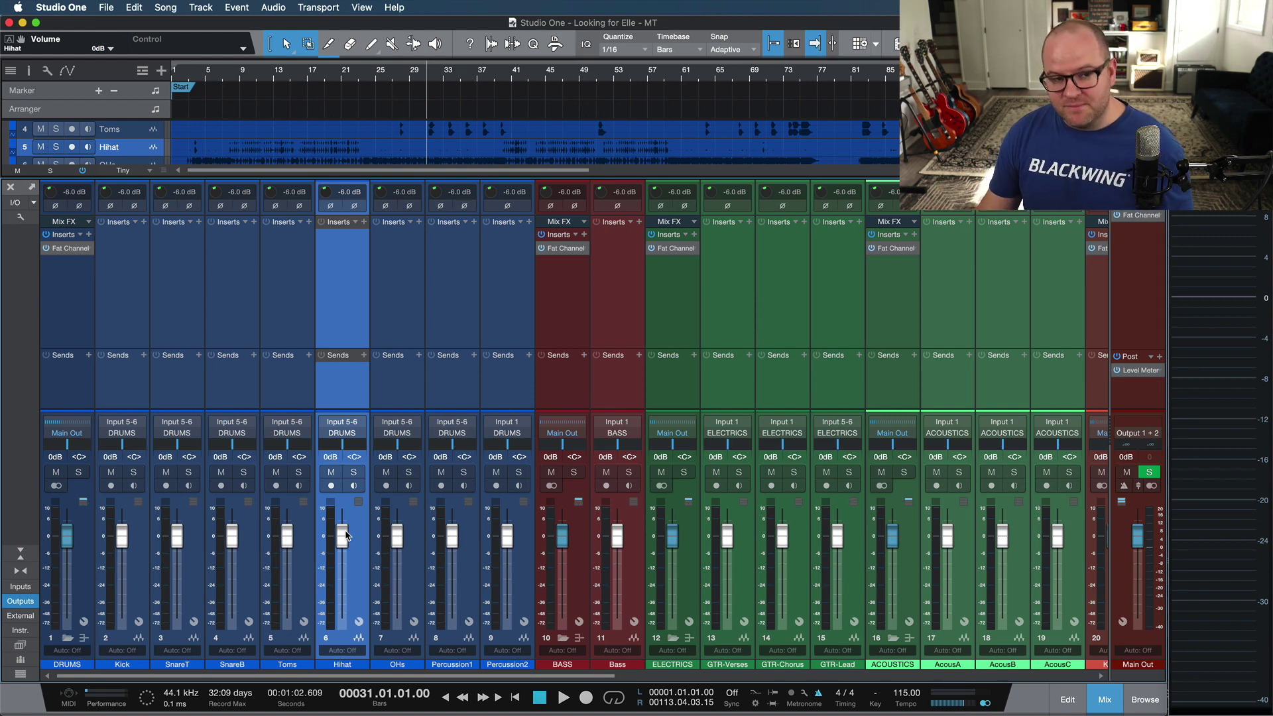
Collapse the BASS, ELECTRICS, ACOUSTICS, KEYS, VOX and BGV folders in the mixer.
click(123, 261)
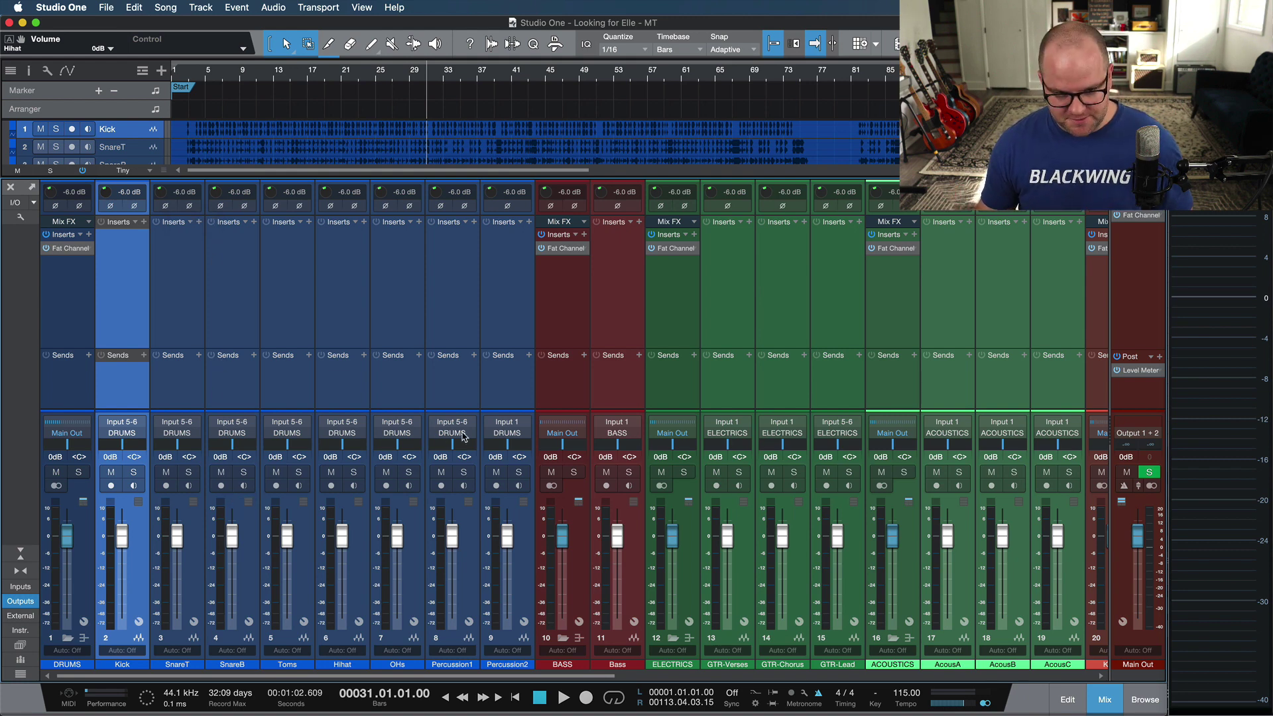
click(555, 404)
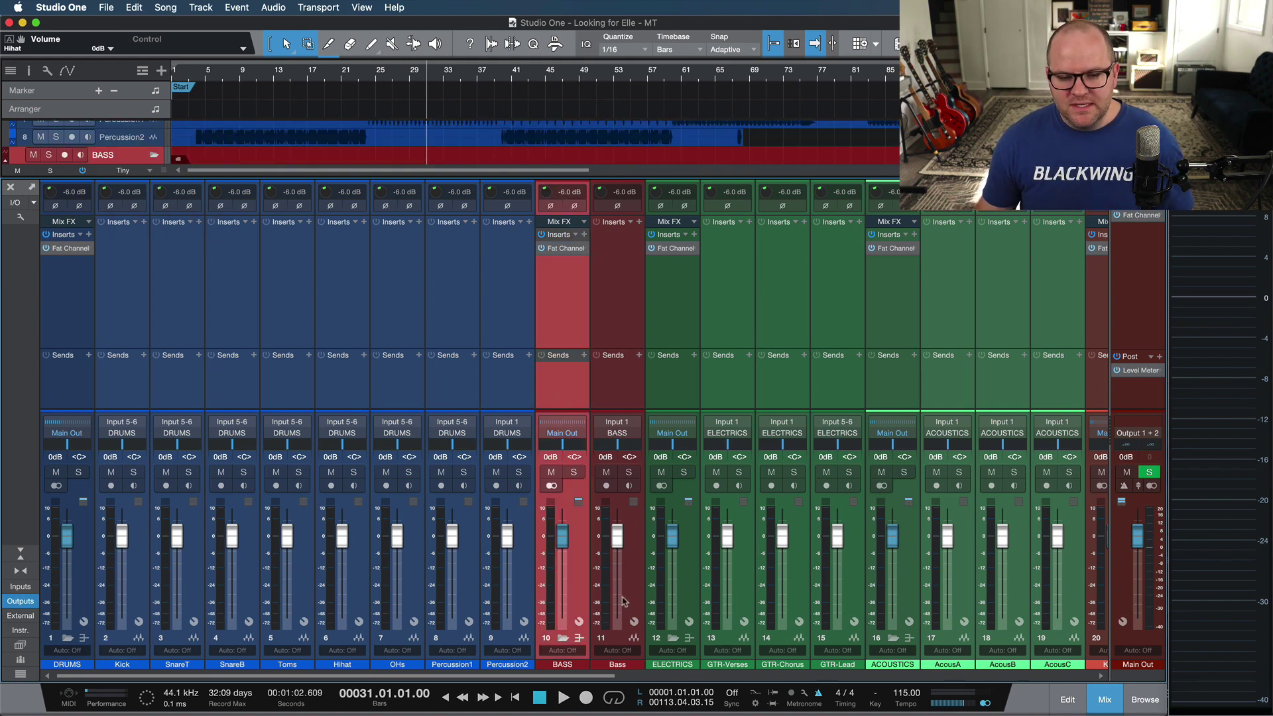
click(563, 638)
click(617, 638)
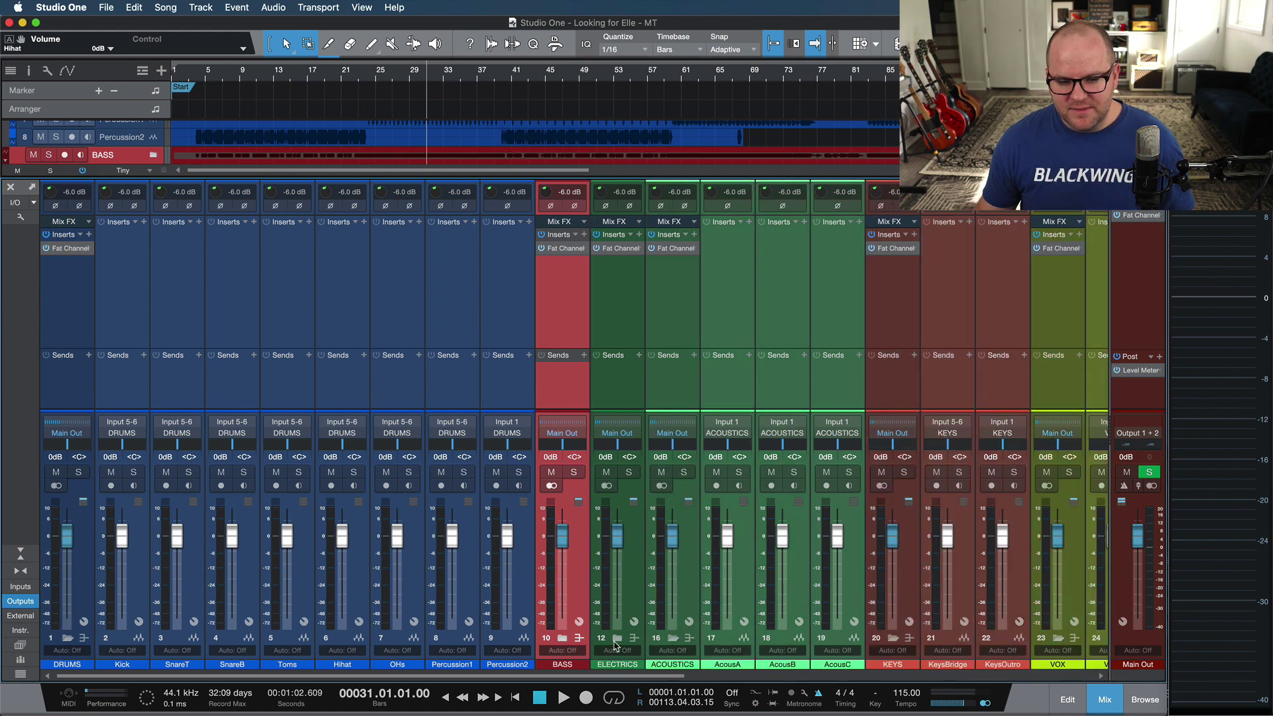
click(673, 638)
click(728, 638)
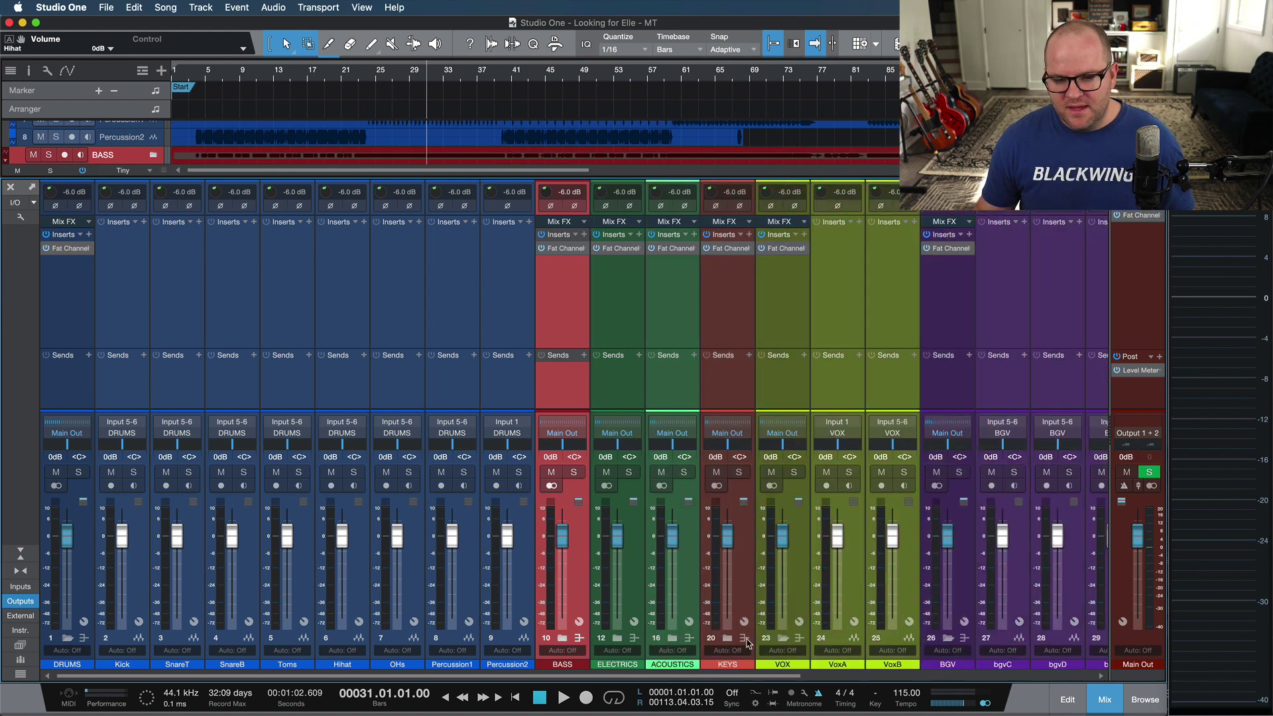
click(782, 638)
click(837, 638)
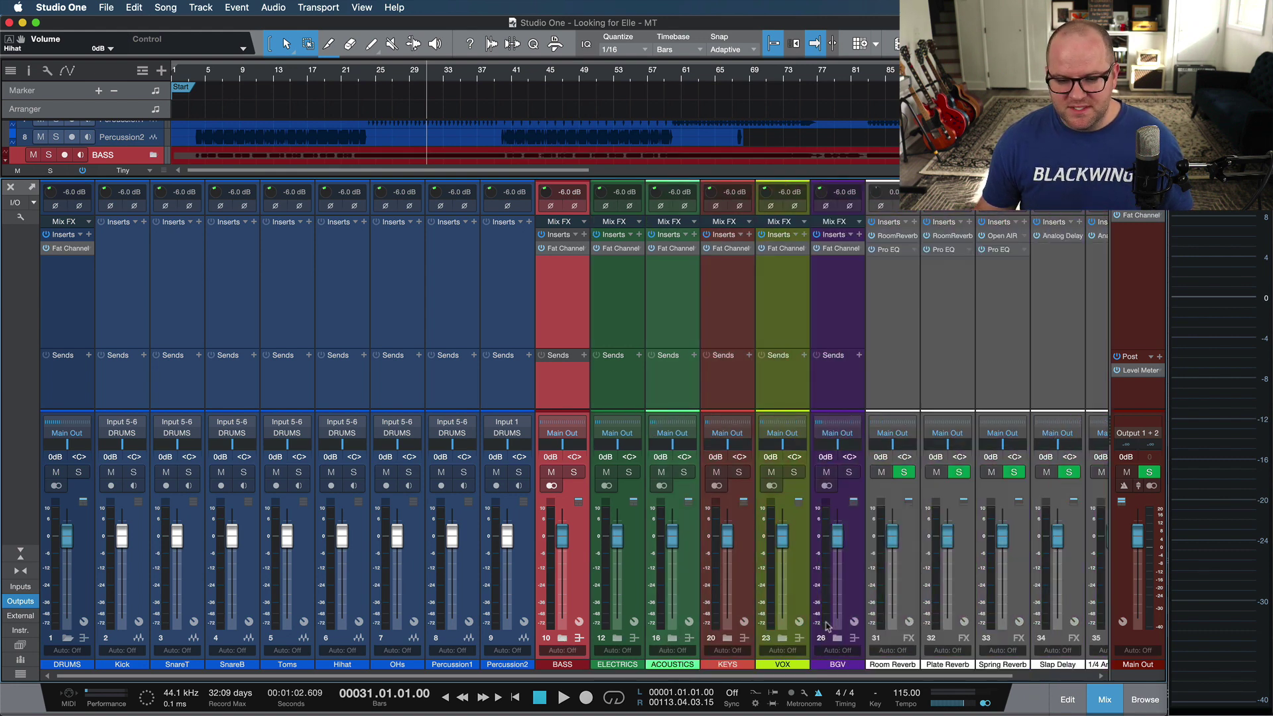
Mute the BASS through BGV folder channels and close the mixer.
shift+click(830, 398)
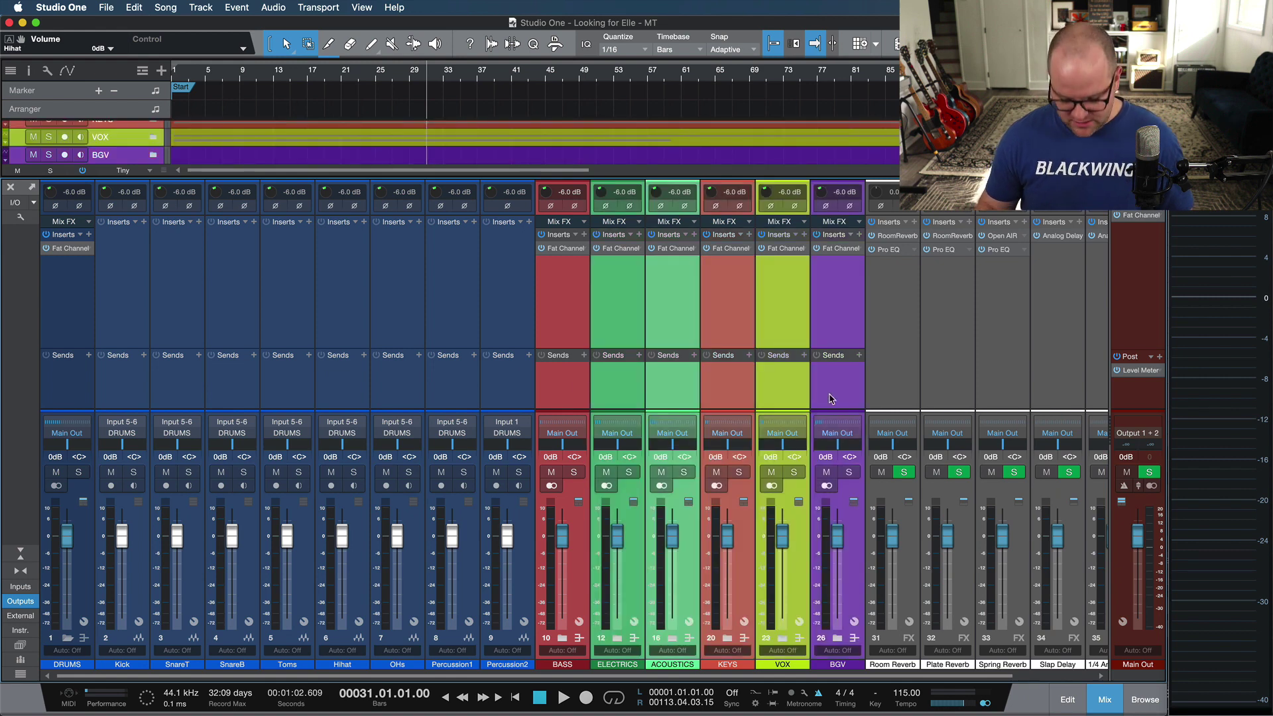
key(shift+m)
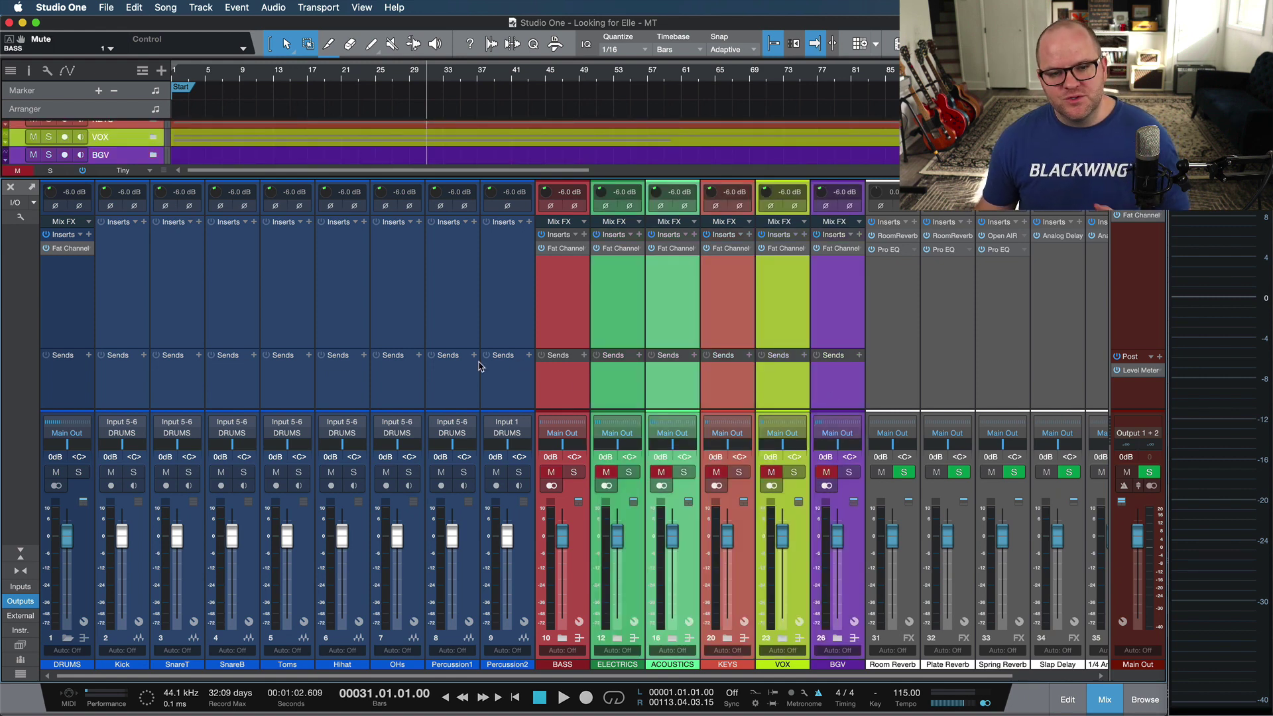
key(F3)
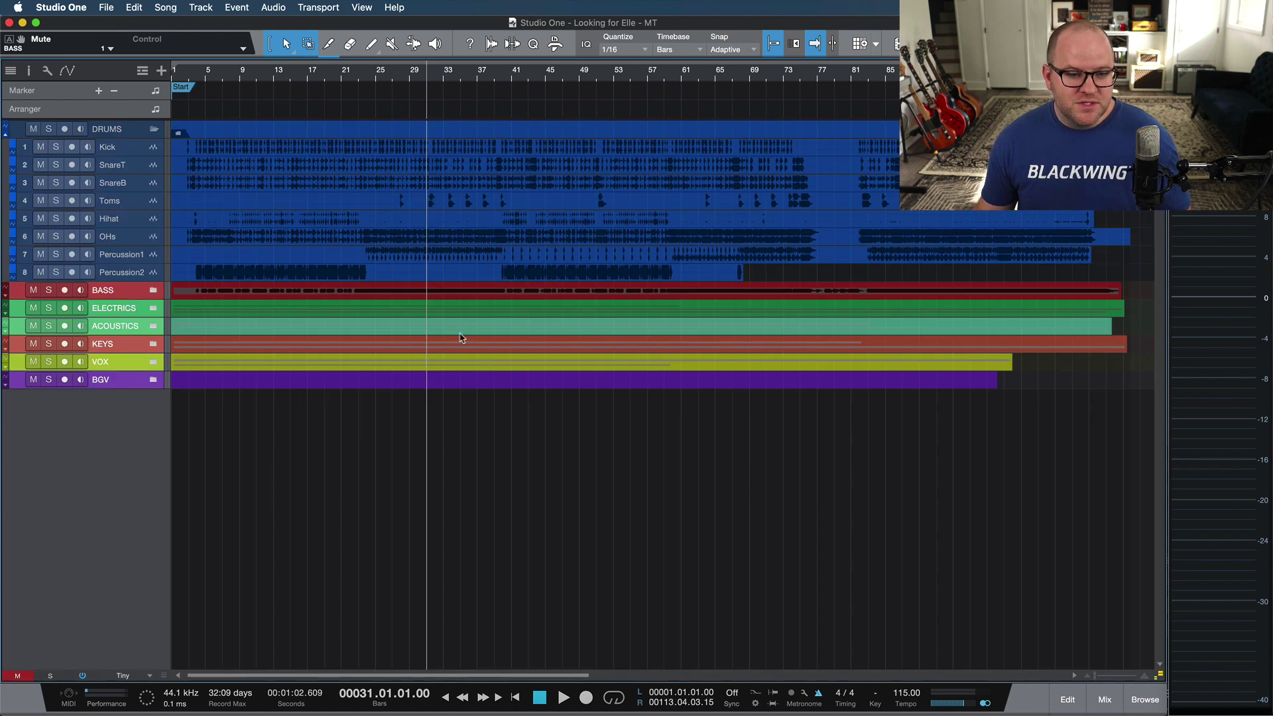
Zoom in on the opening bars and place the playhead just before bar 3.
click(223, 73)
key(comma)
key(e)
key(e)
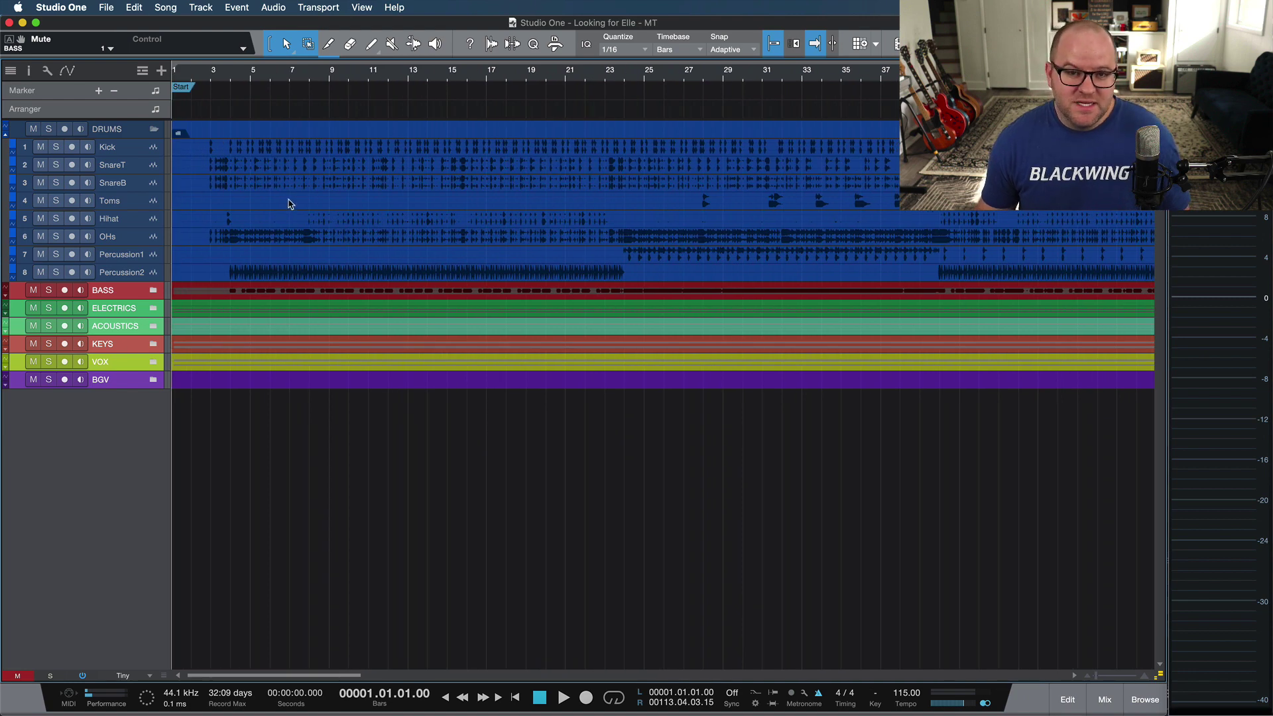
key(e)
click(233, 74)
Zoom out to survey the song, then play from bar 3 with the mixer open.
key(w)
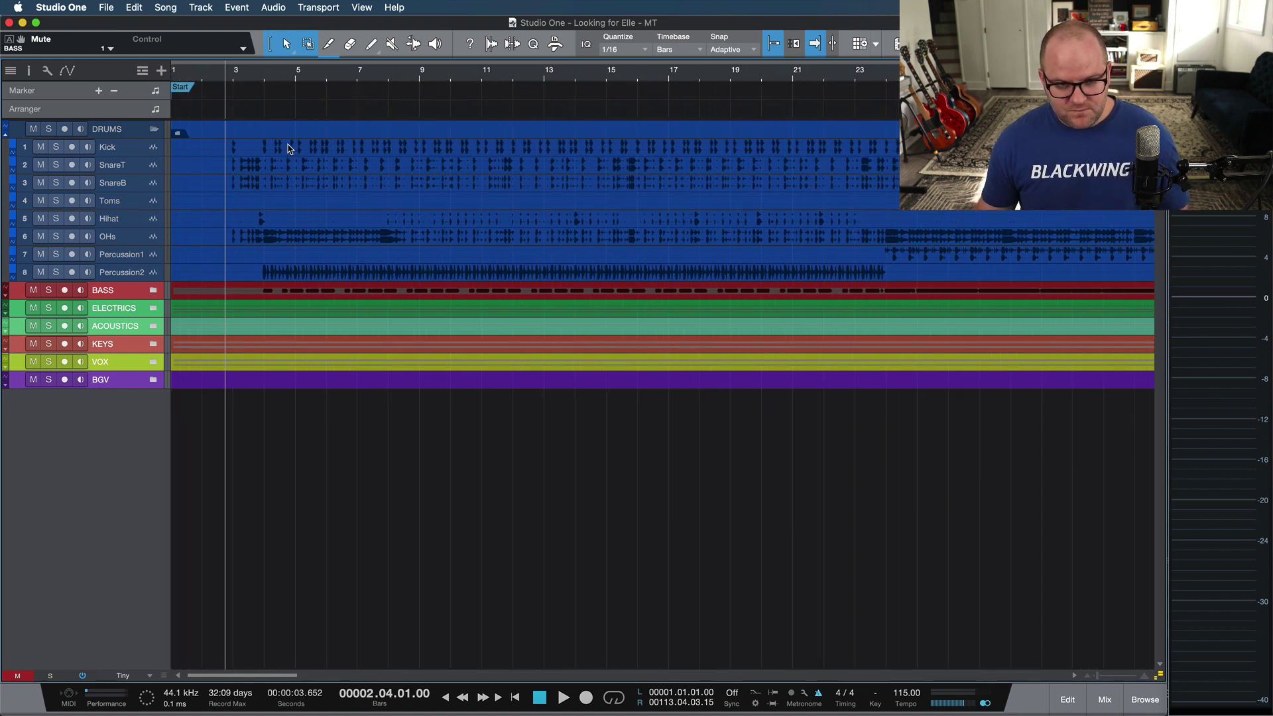
key(w)
key(w)
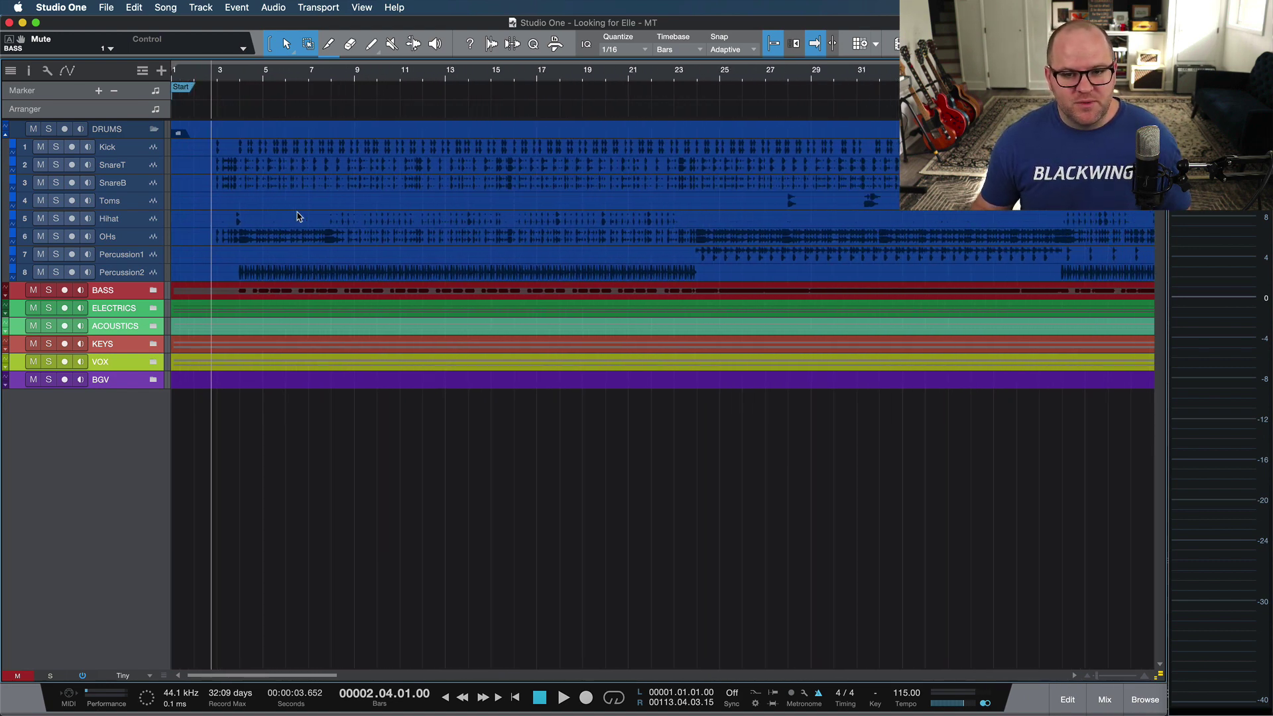
key(w)
key(w)
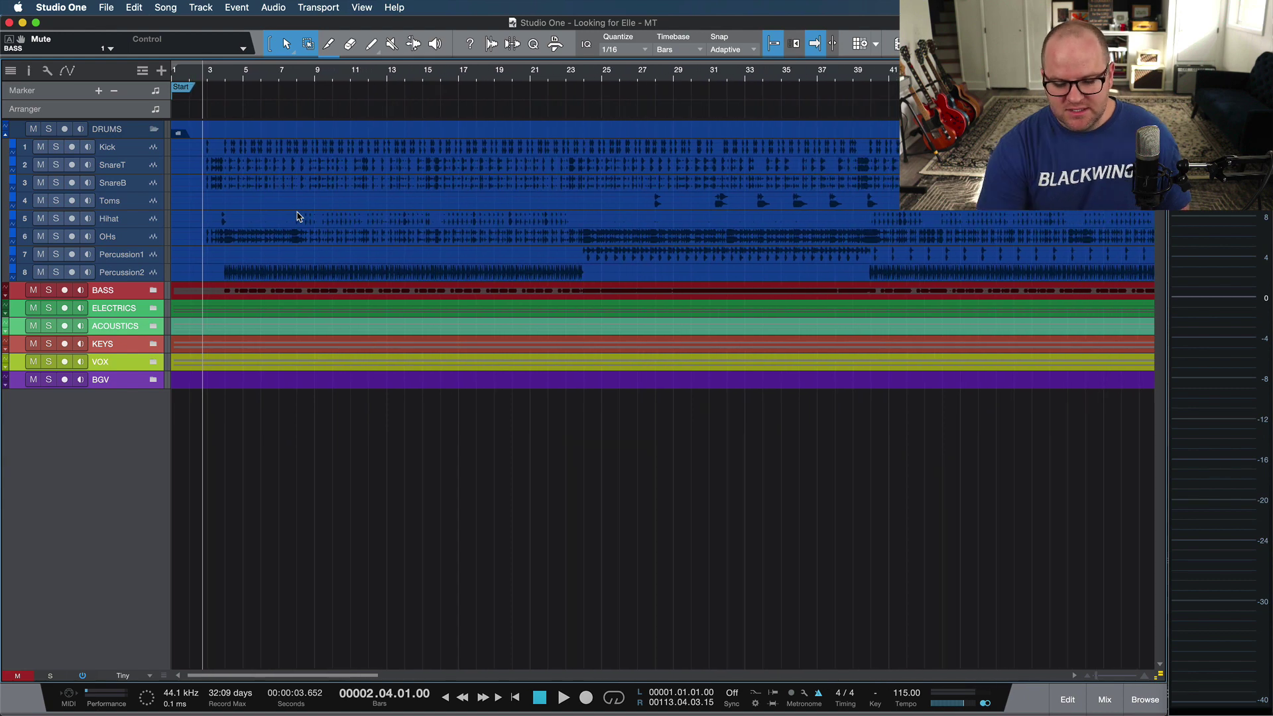
key(w)
key(w)
key(w)
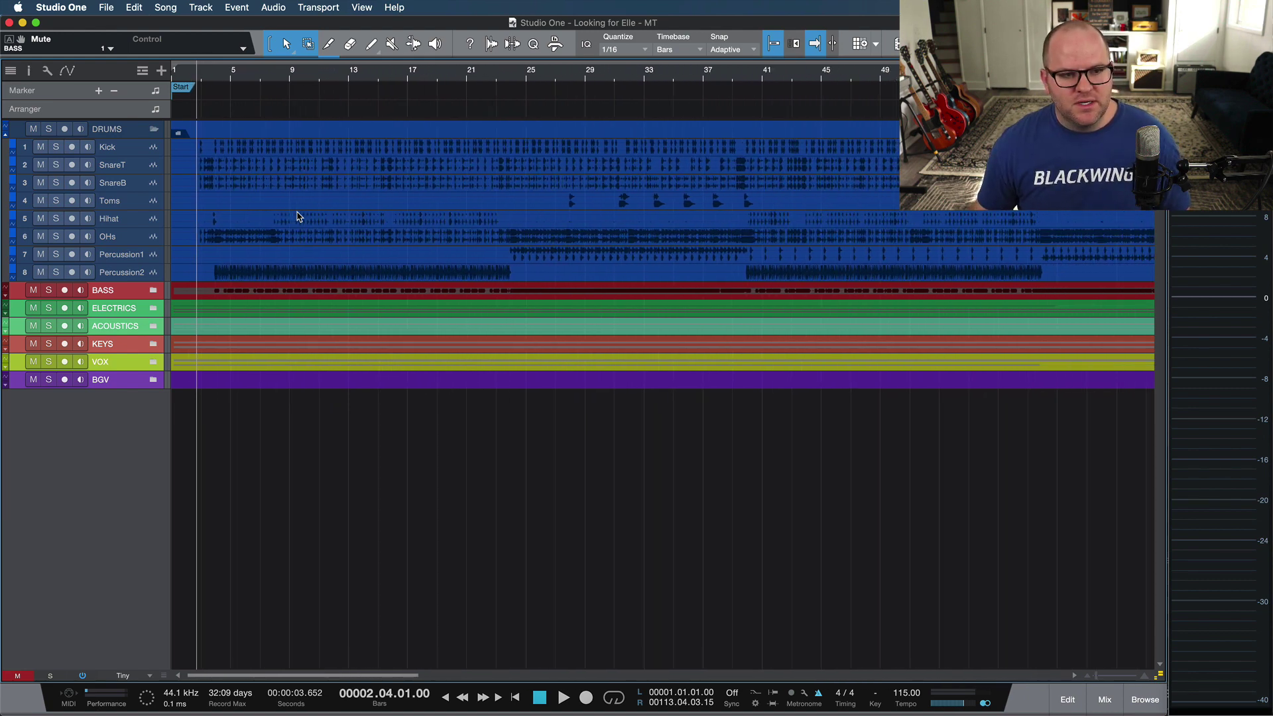
key(w)
key(w)
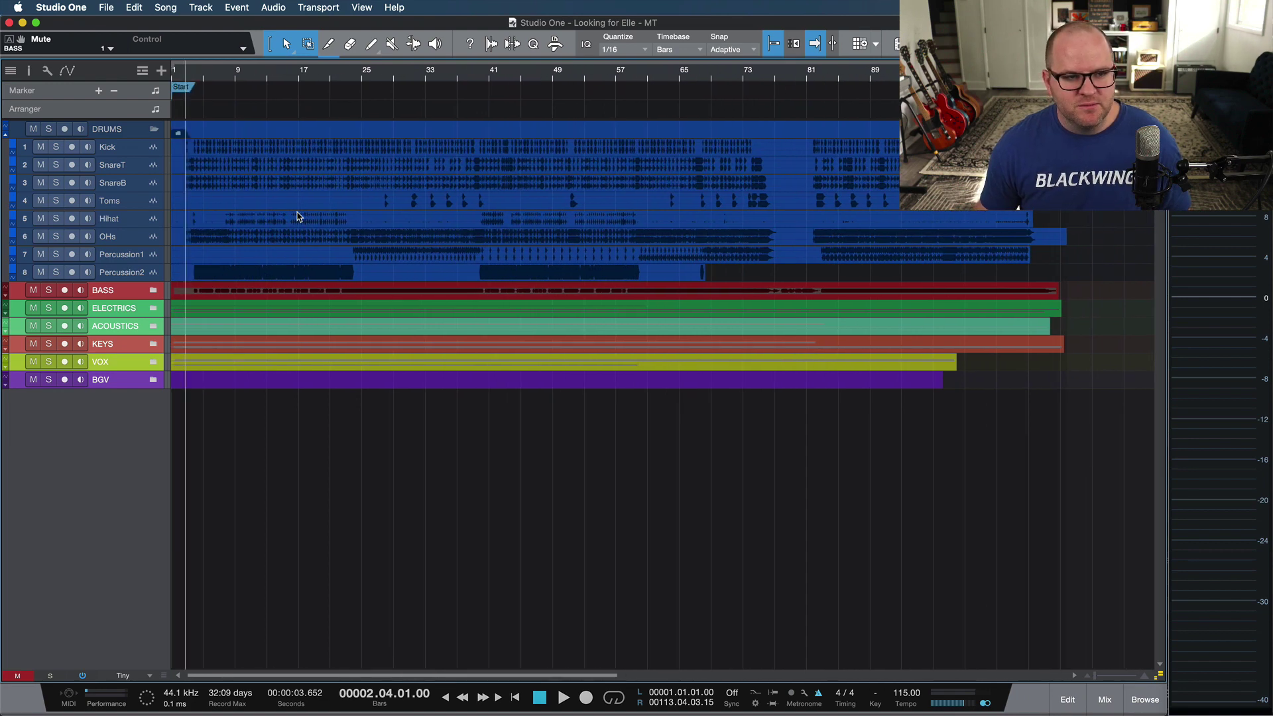
key(e)
key(e)
key(e)
key(e)
key(e)
key(e)
key(e)
key(e)
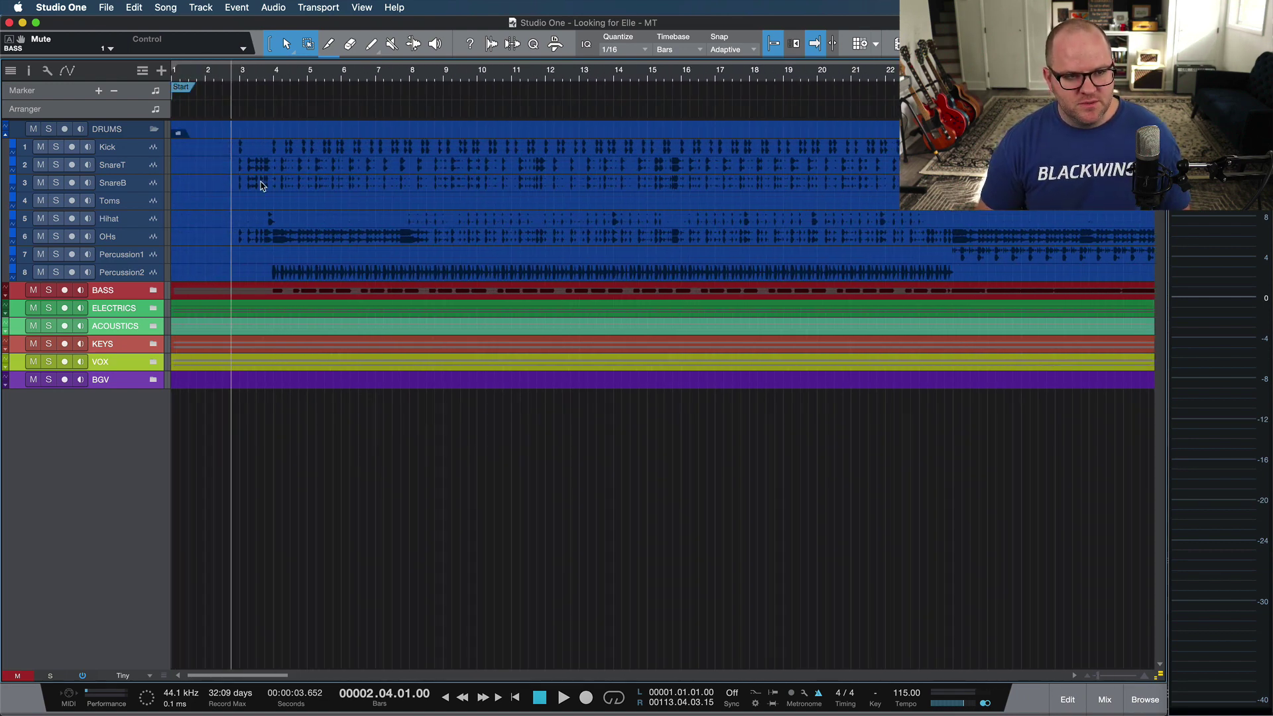
key(space)
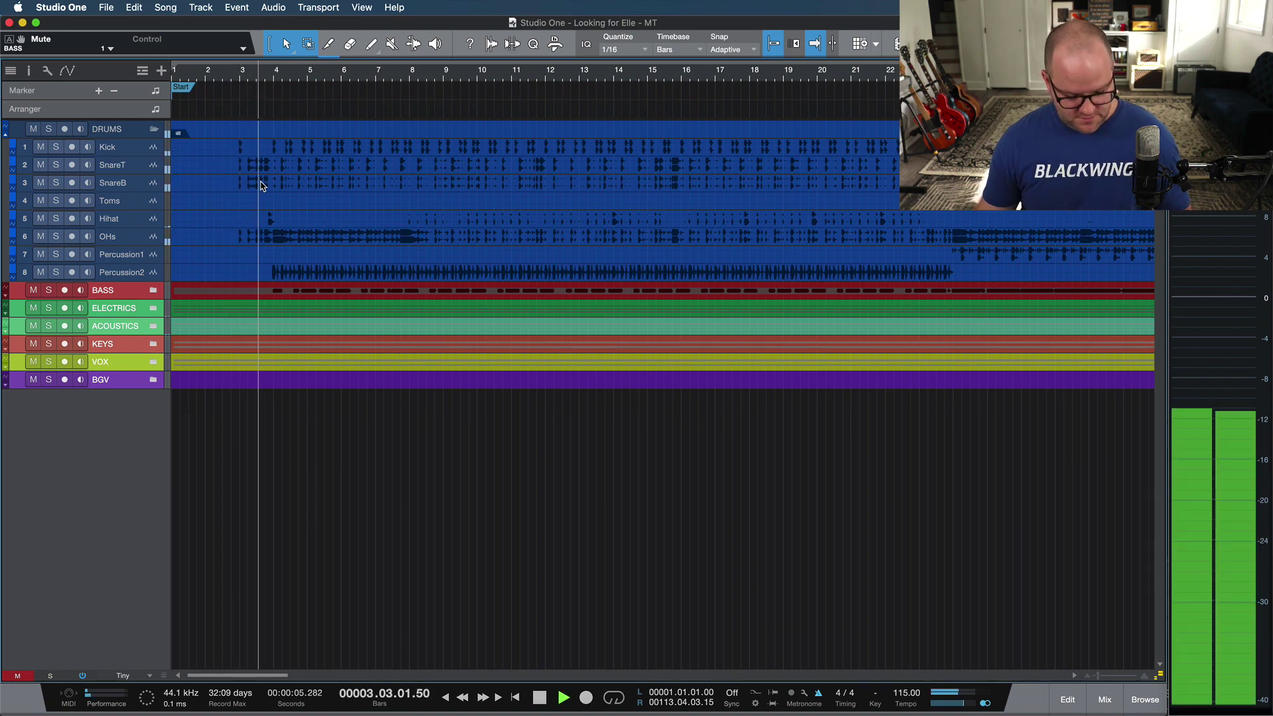
key(F3)
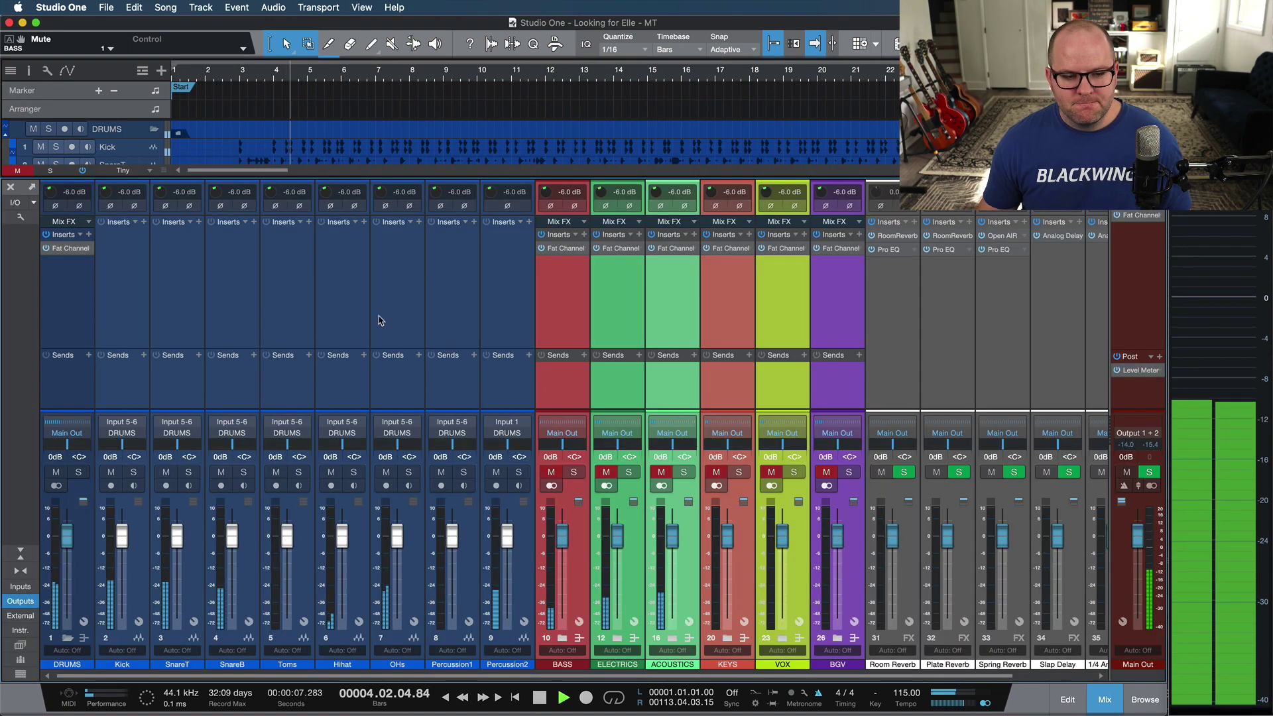
Select the drum channels Kick through Percussion2, then raise the OHs input gain.
click(392, 295)
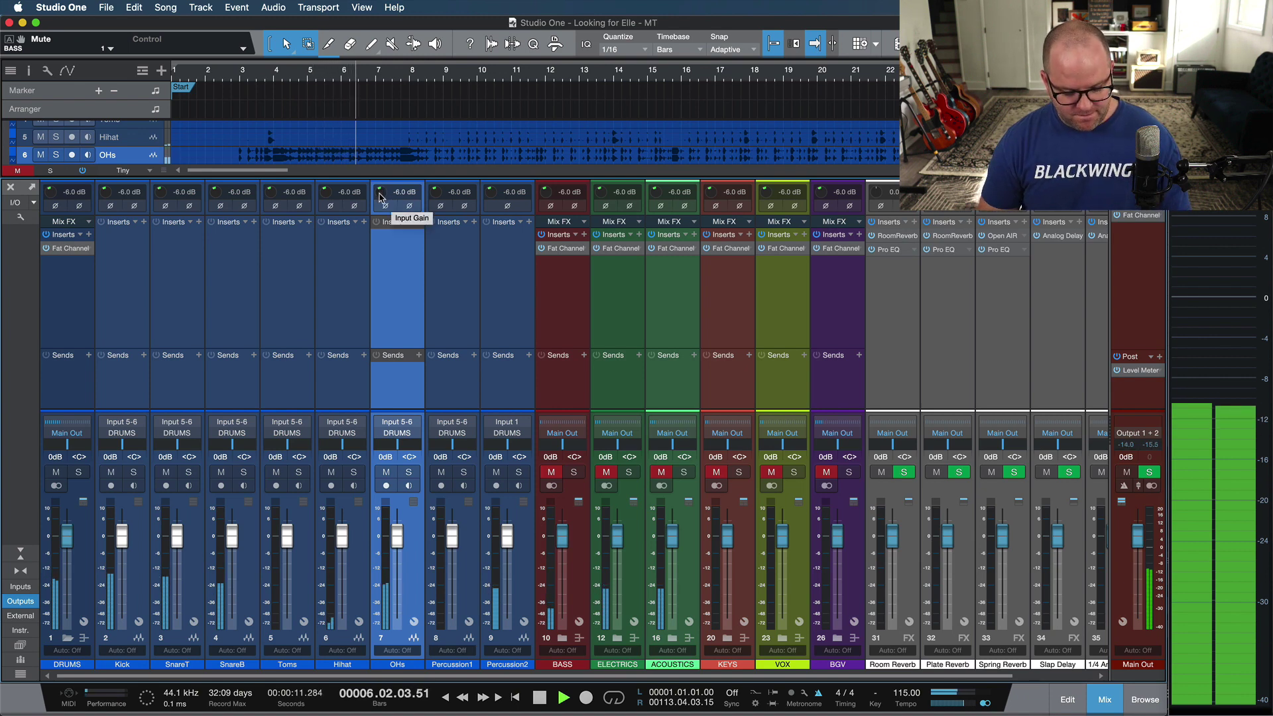
key(space)
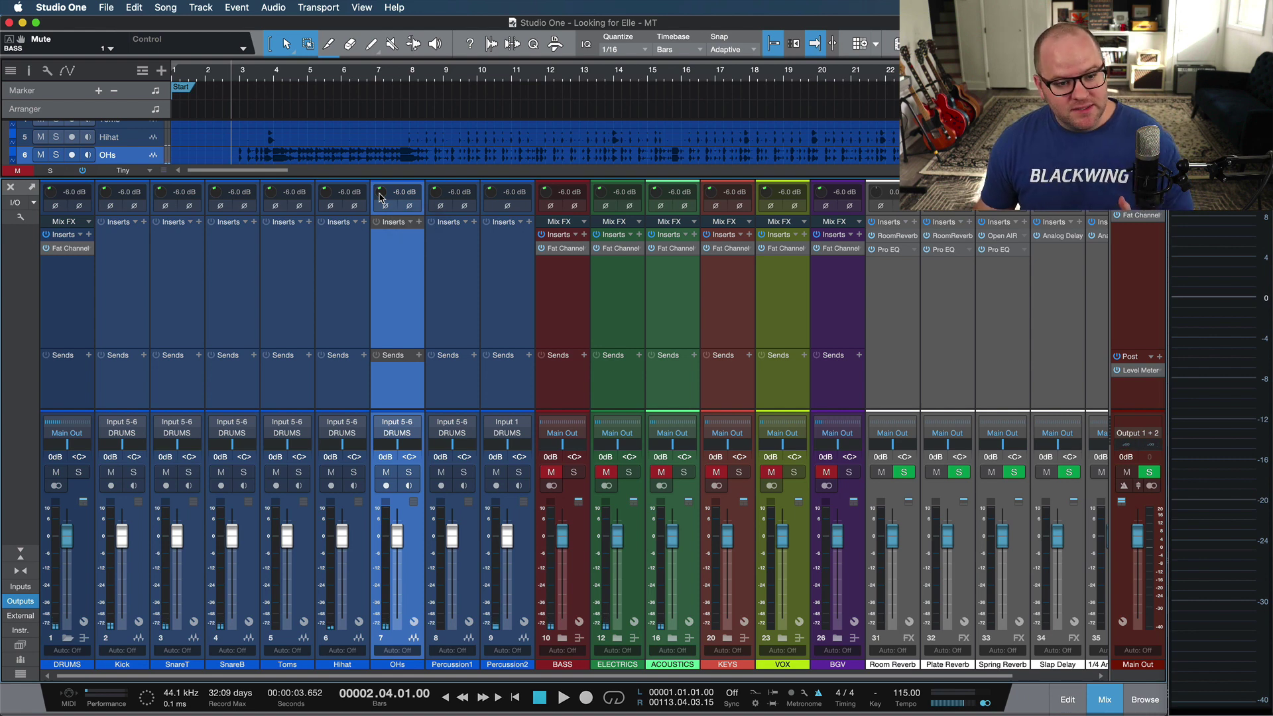
click(485, 269)
click(133, 294)
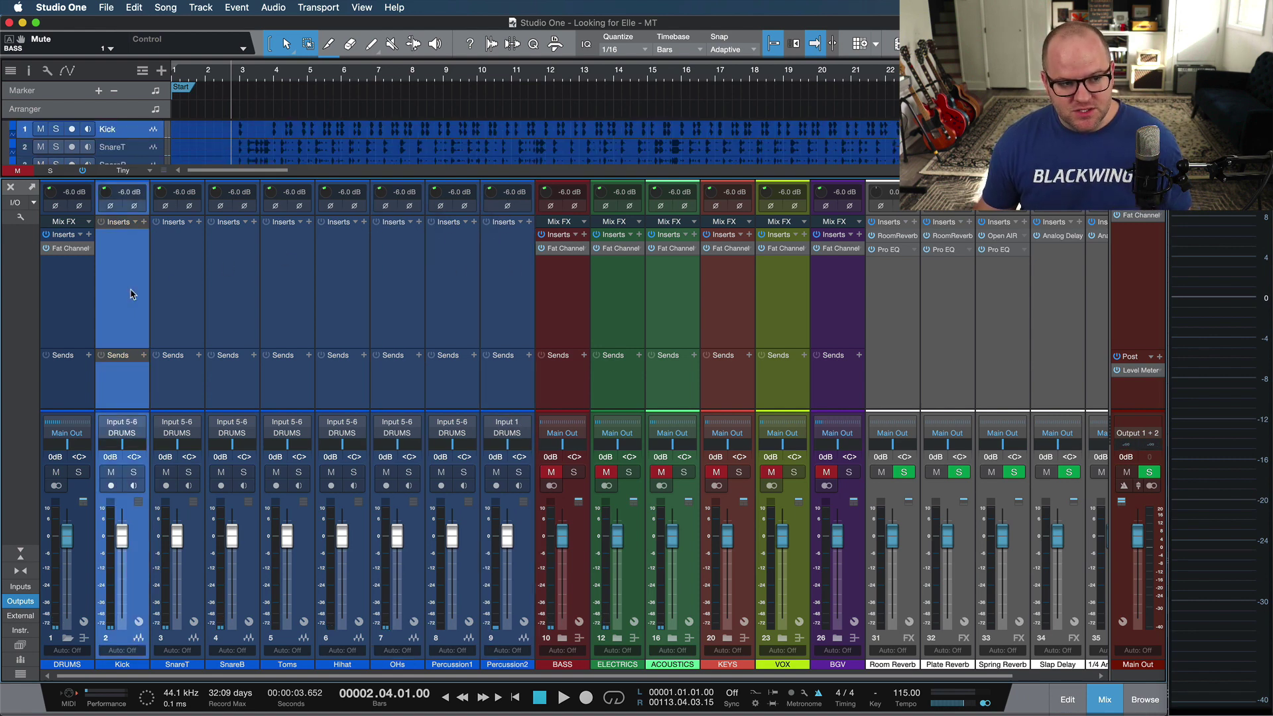
shift+click(503, 317)
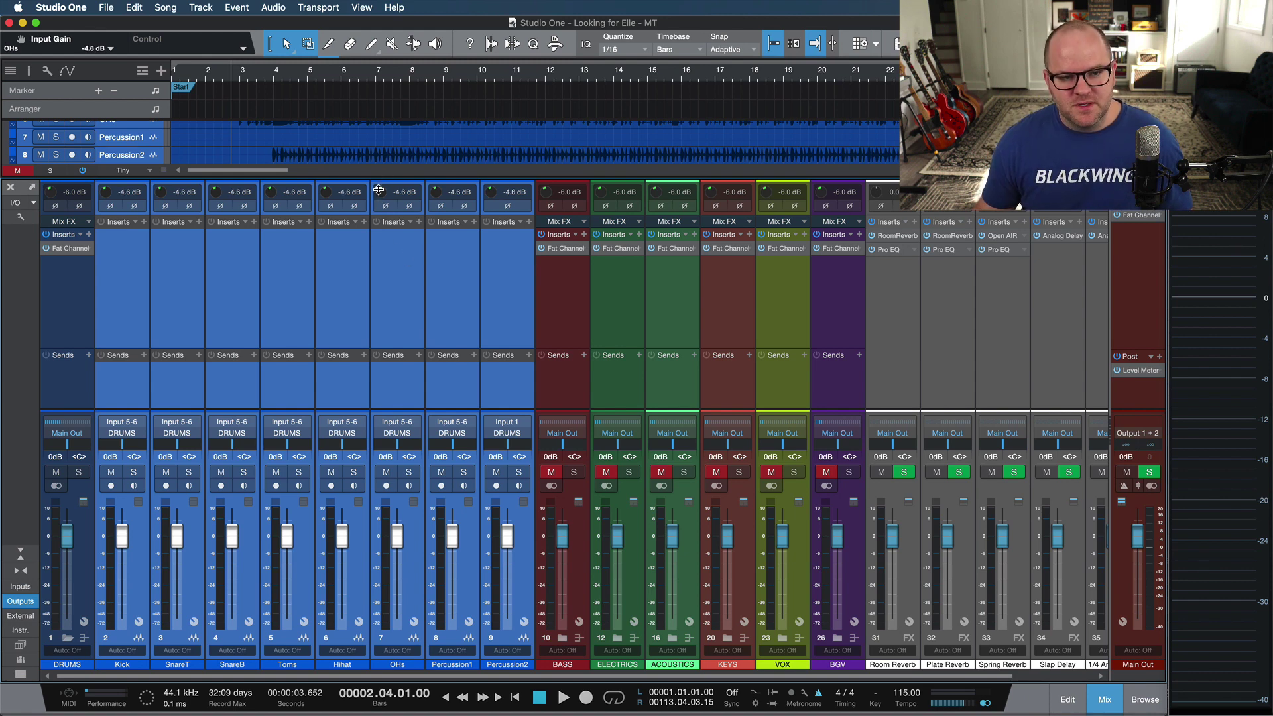
click(412, 284)
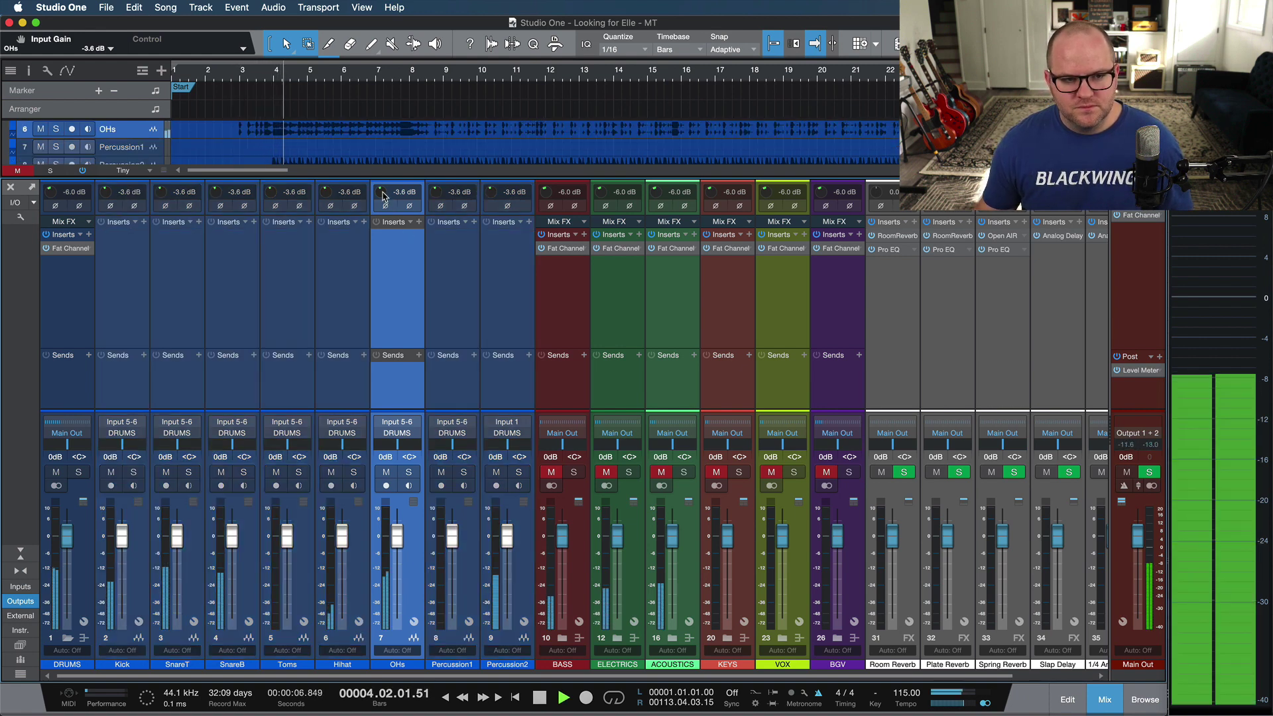
drag(383, 196, 384, 185)
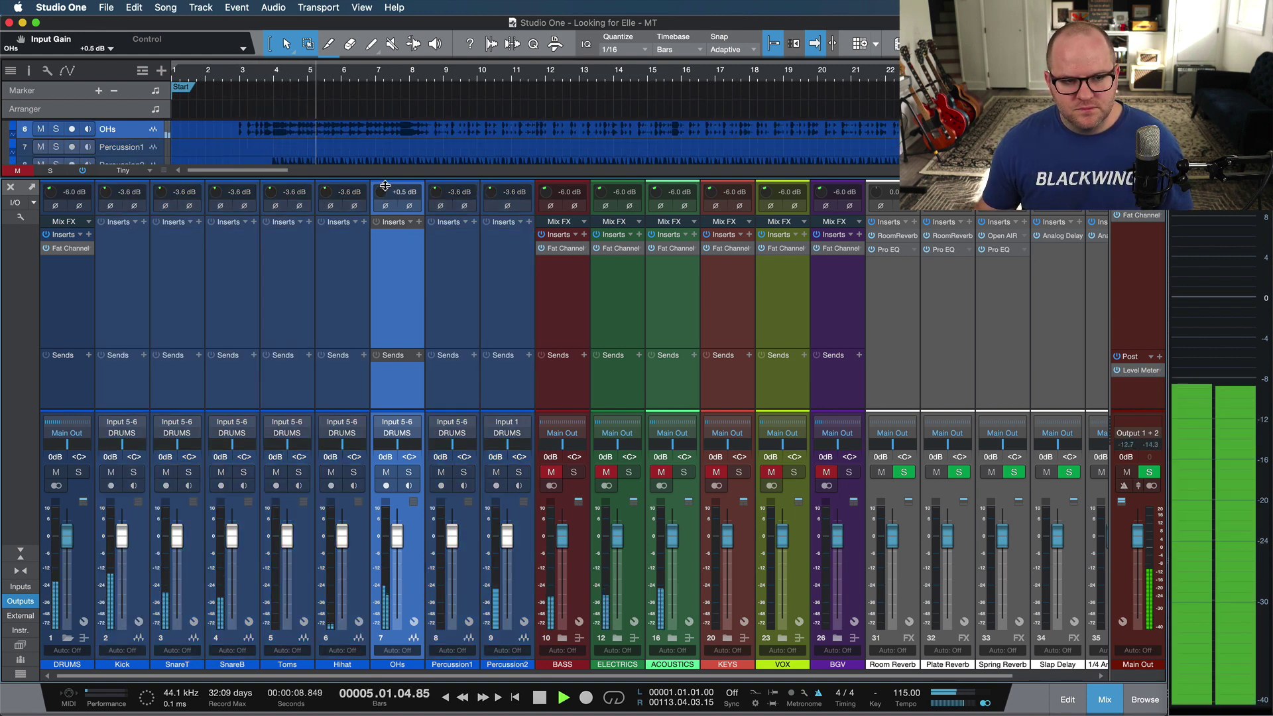
Solo OHs, SnareB and SnareT in turn to audition each drum mic alone.
key(s)
scroll(381, 189, up, 4)
scroll(381, 189, up, 3)
scroll(382, 189, down, 1)
key(s)
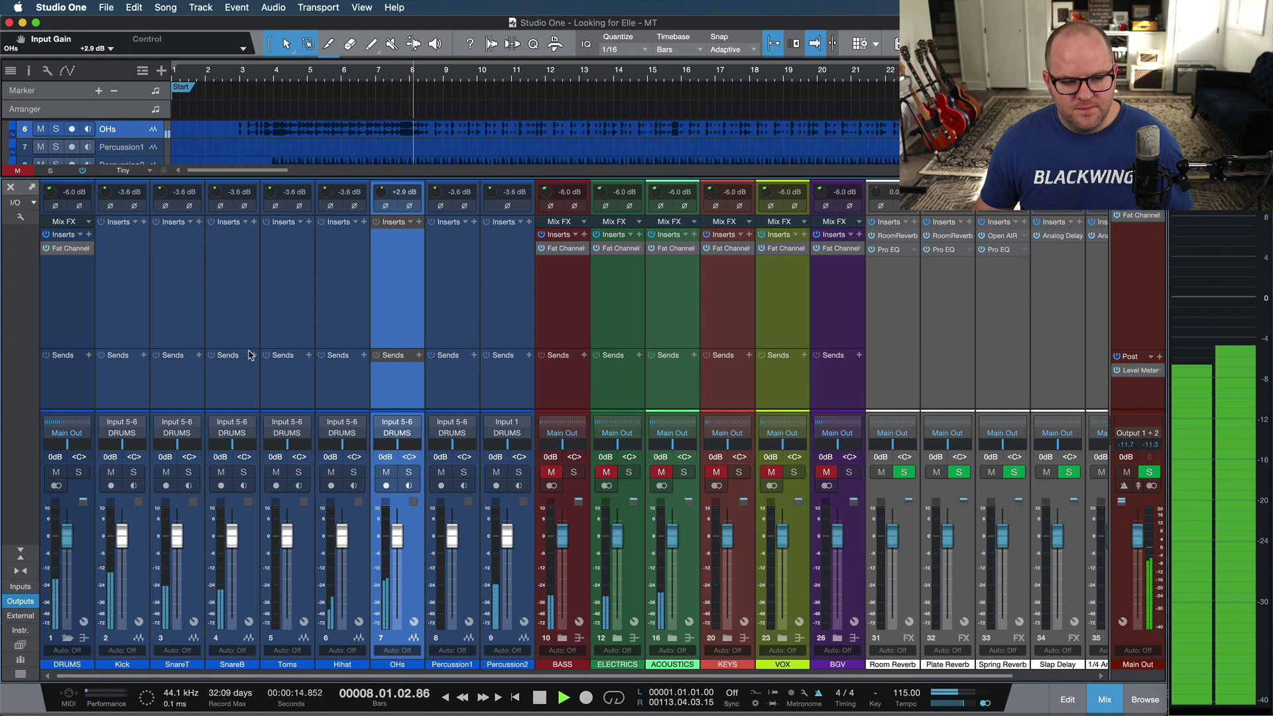
key(Up)
key(Up)
key(Up)
key(s)
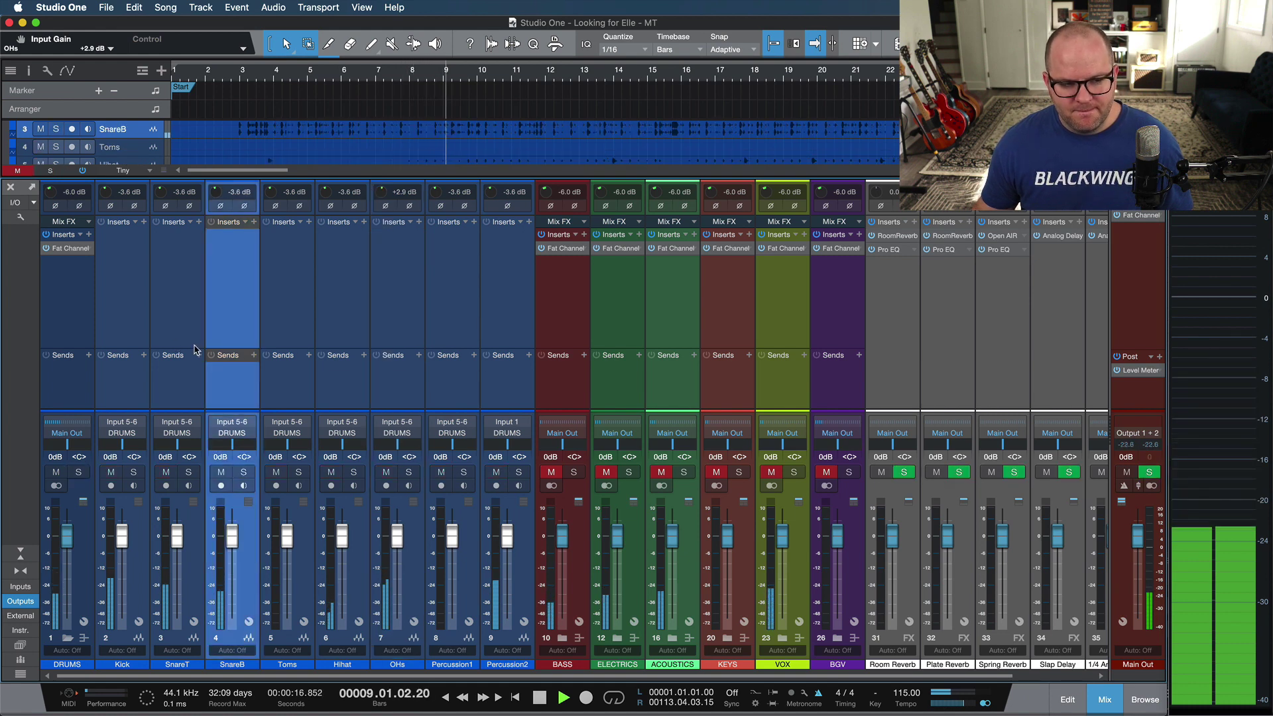
key(Up)
key(s)
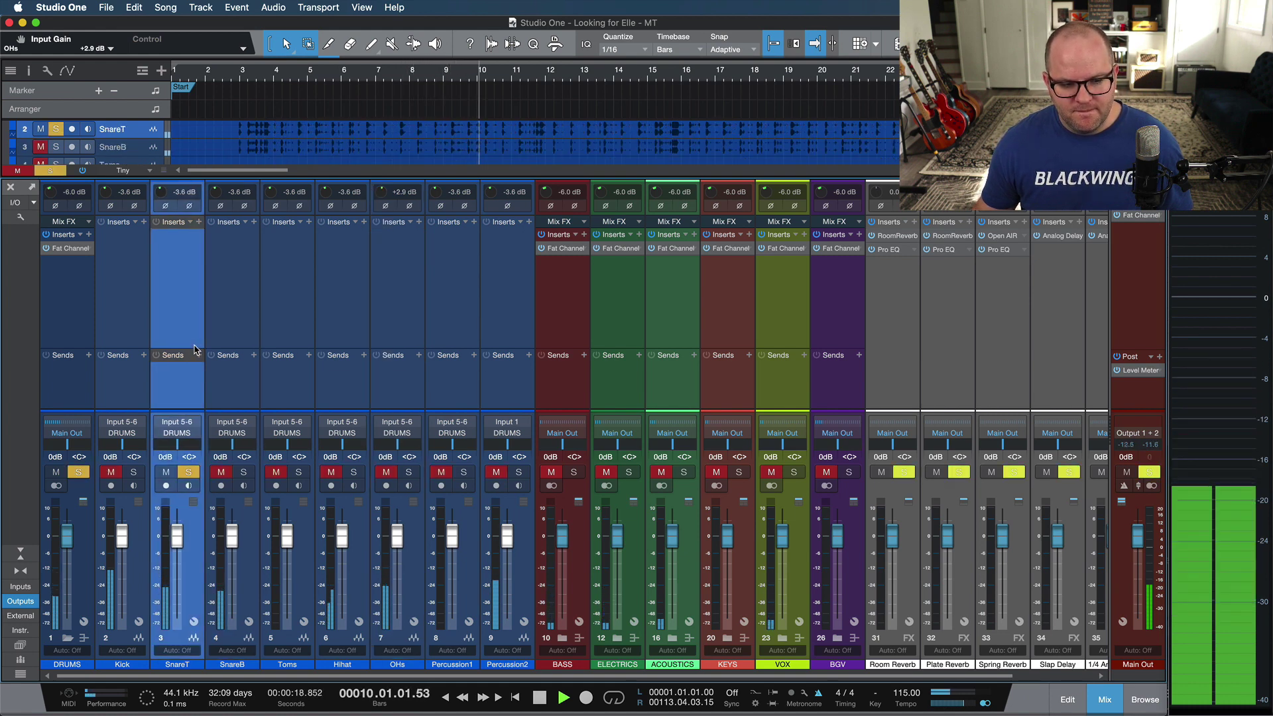
key(s)
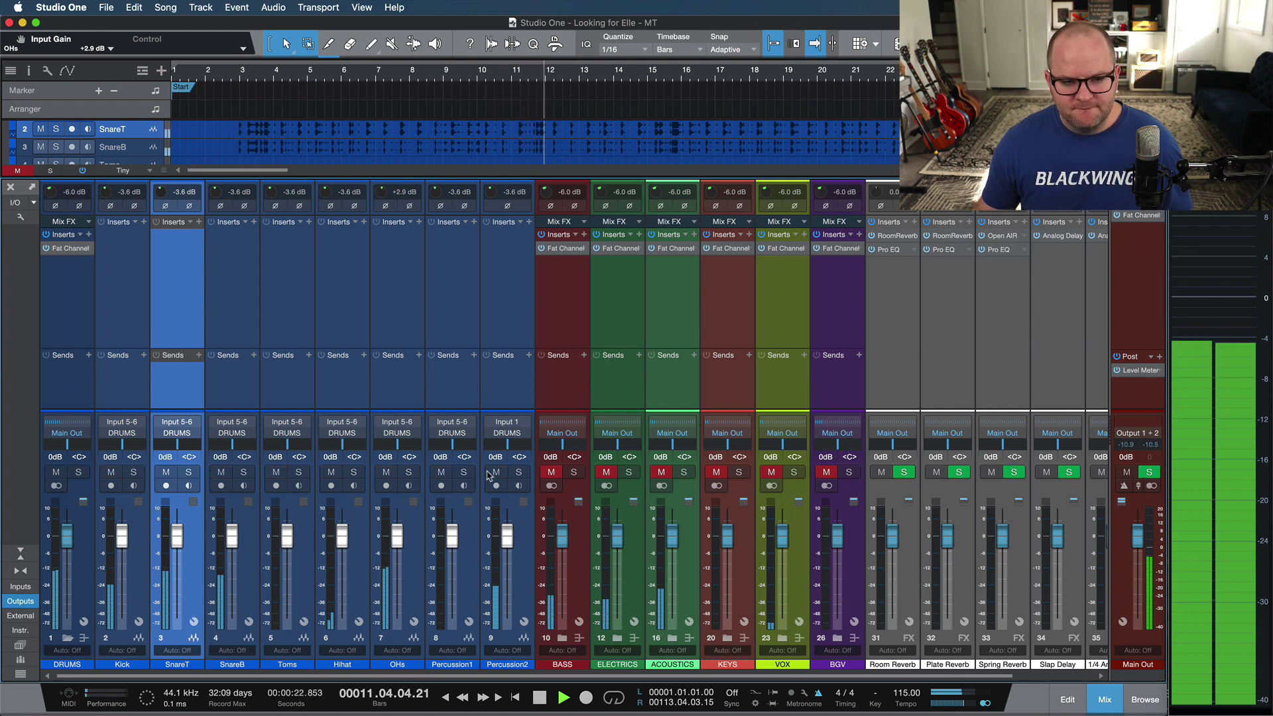
Mute and unmute SnareT and SnareB to compare them, then stop playback.
click(222, 472)
click(164, 472)
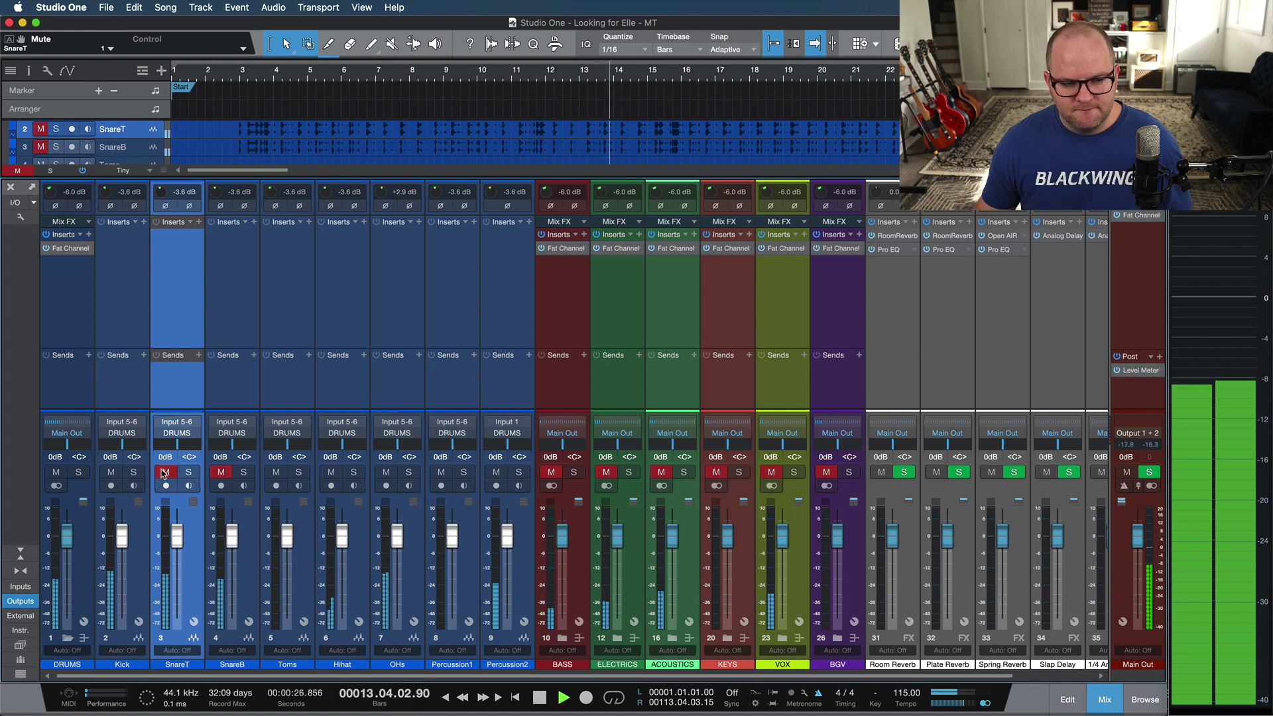
click(165, 472)
click(221, 472)
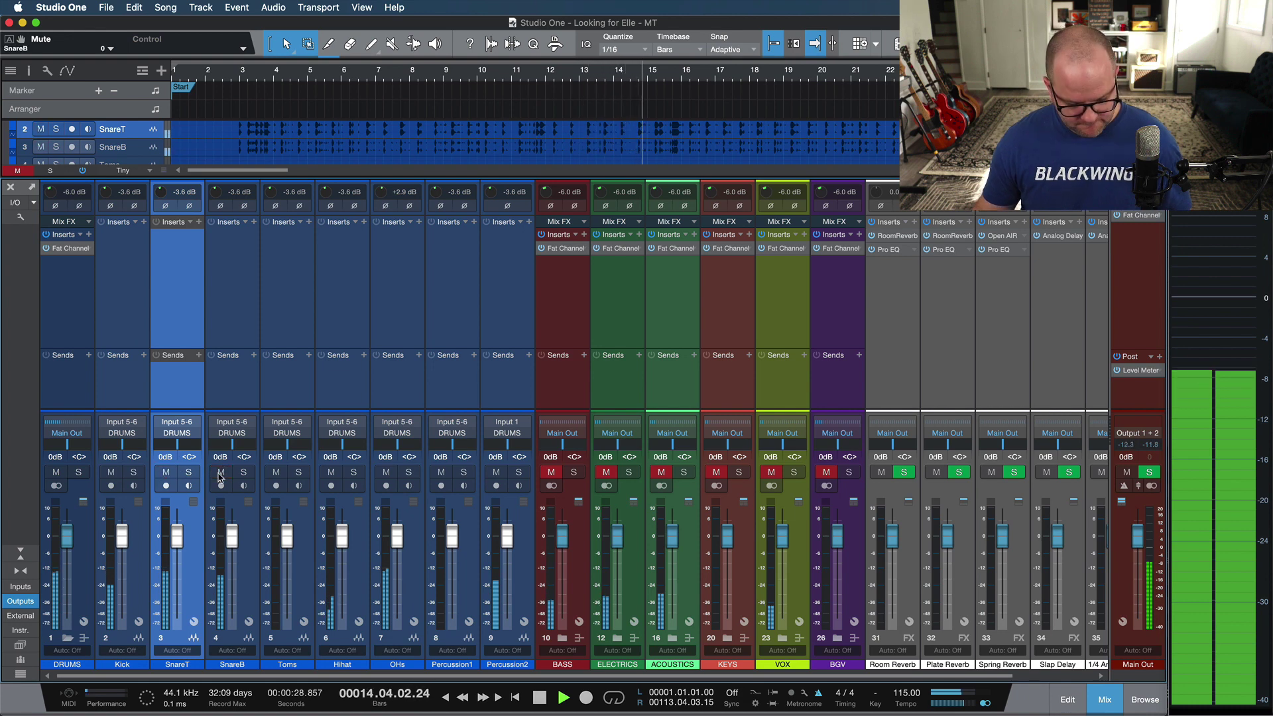
key(space)
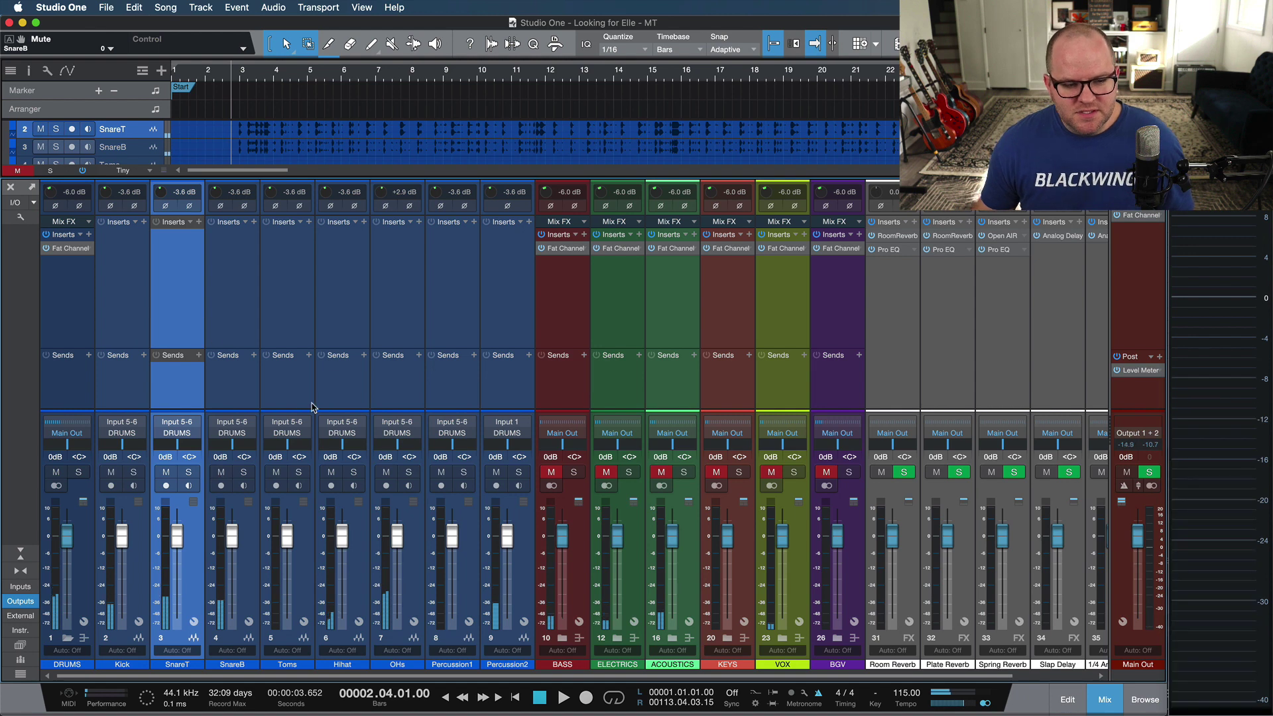
Raise the Kick input gain to +5.3 dB and SnareB to +3.4 dB.
click(127, 385)
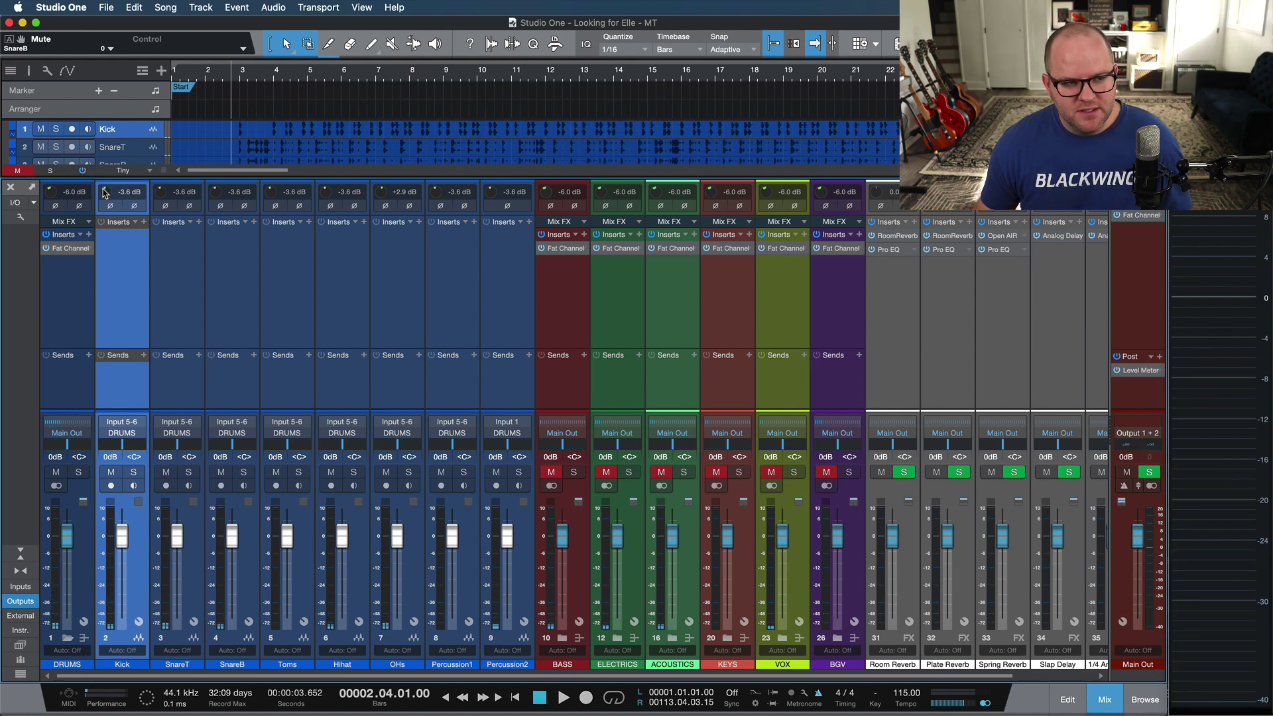
drag(104, 193, 106, 169)
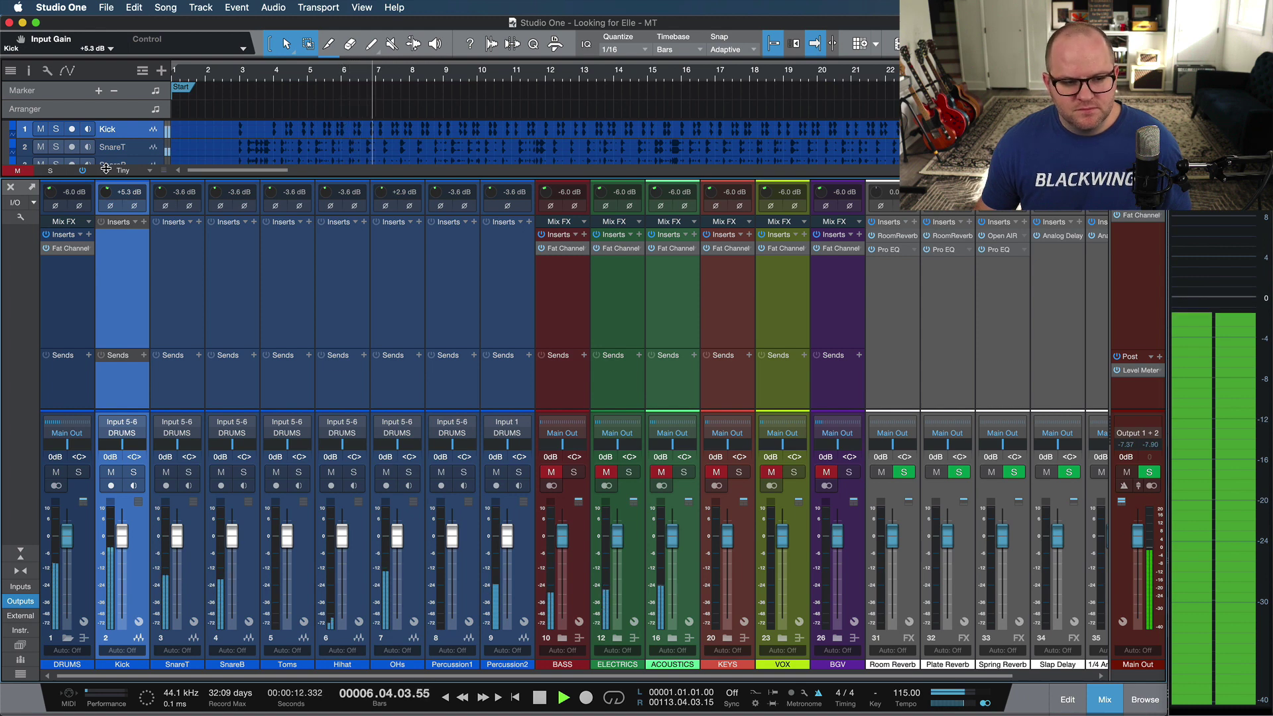
click(245, 377)
drag(216, 191, 213, 172)
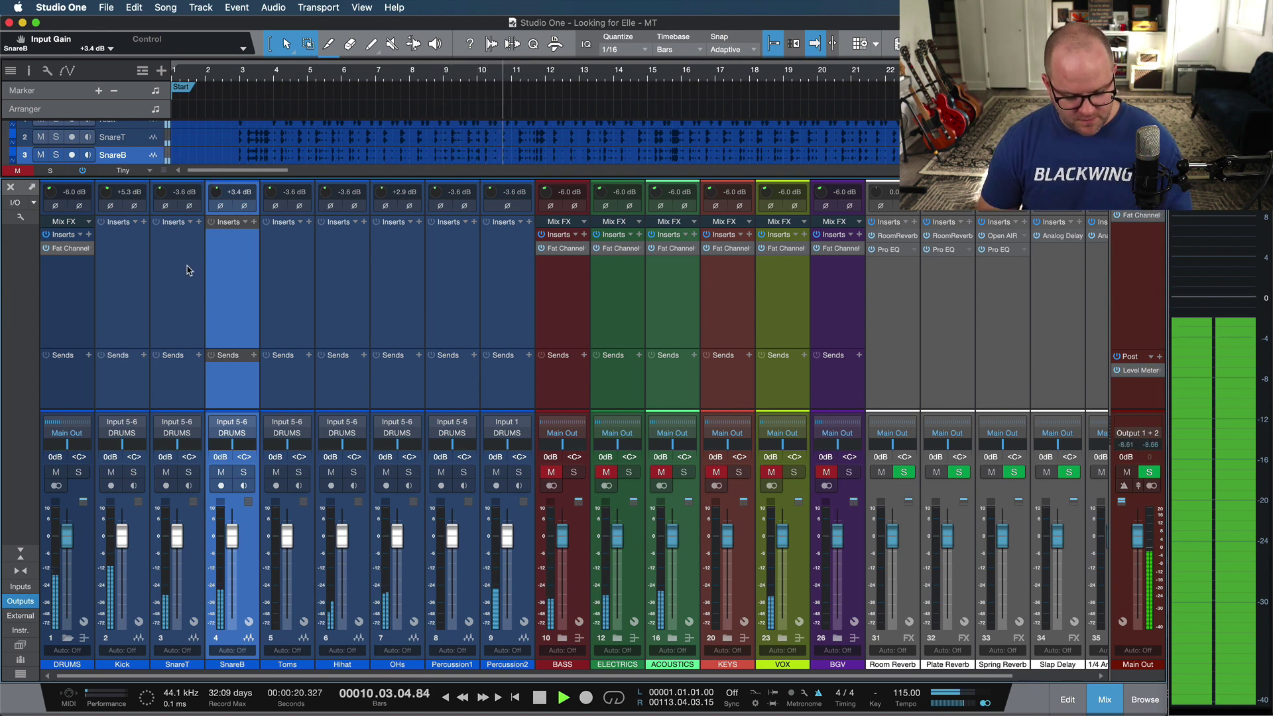
key(space)
shift+click(194, 290)
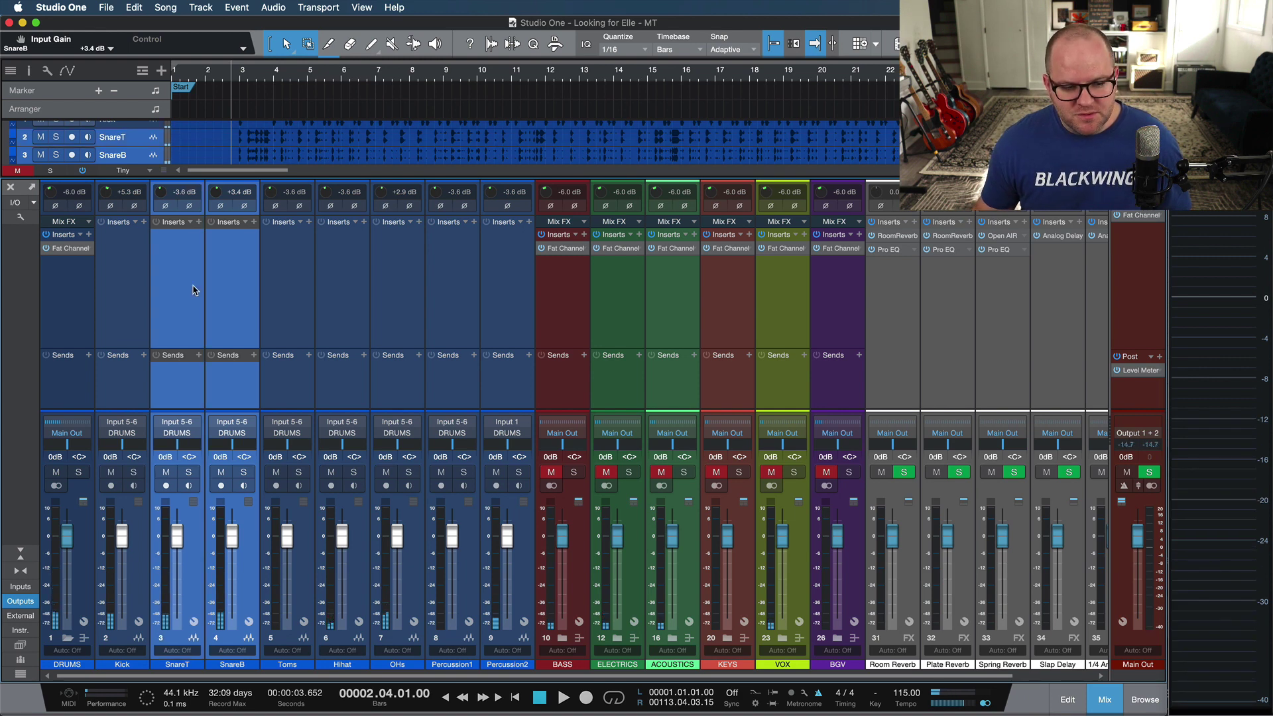
key(s)
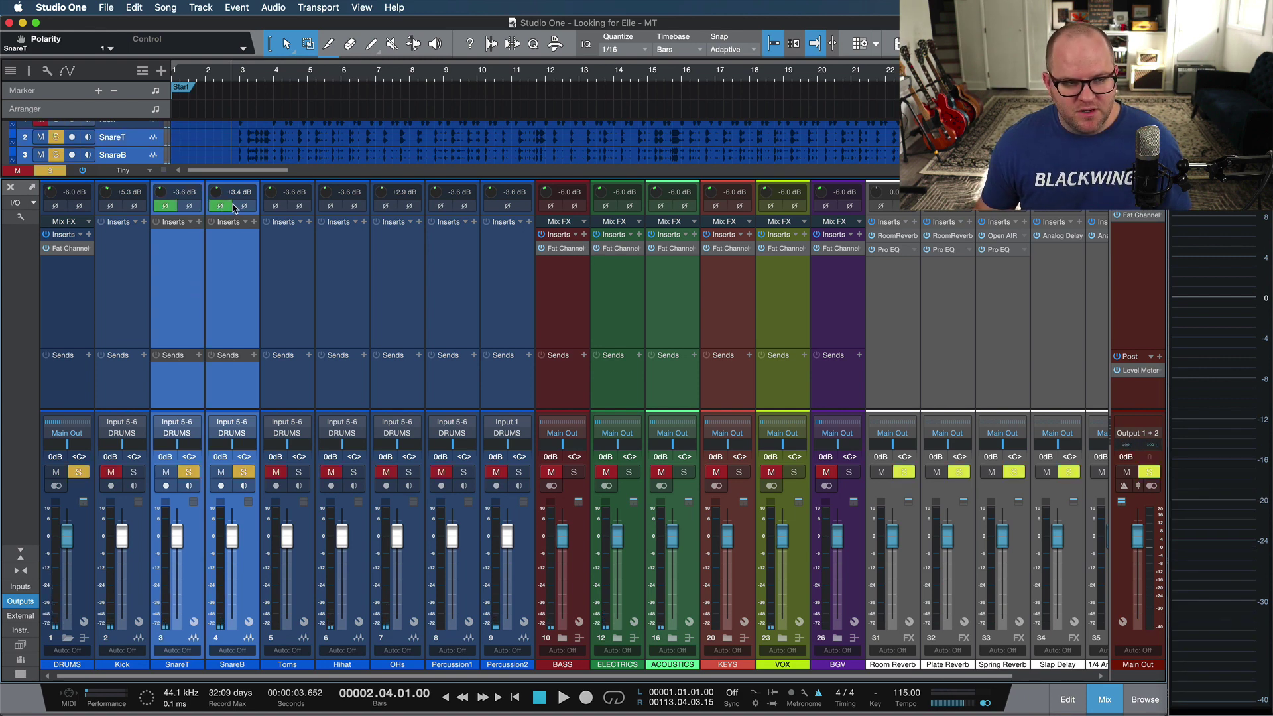
click(223, 243)
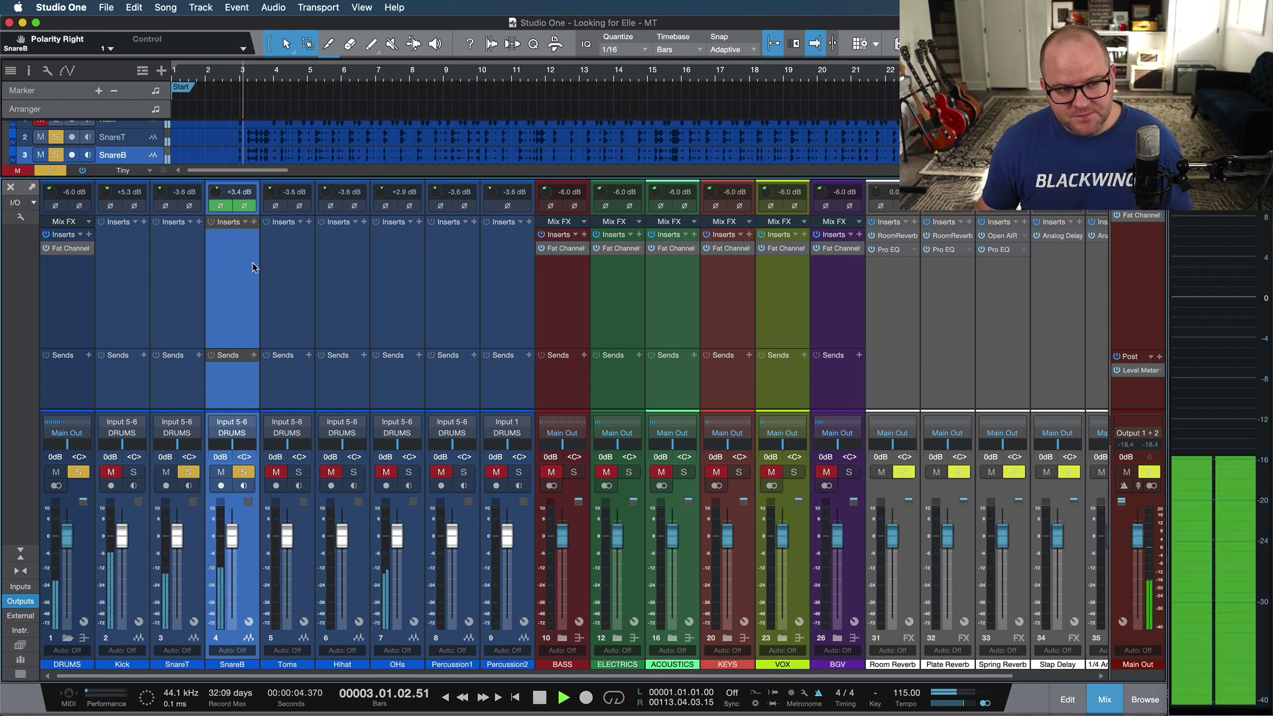
click(245, 206)
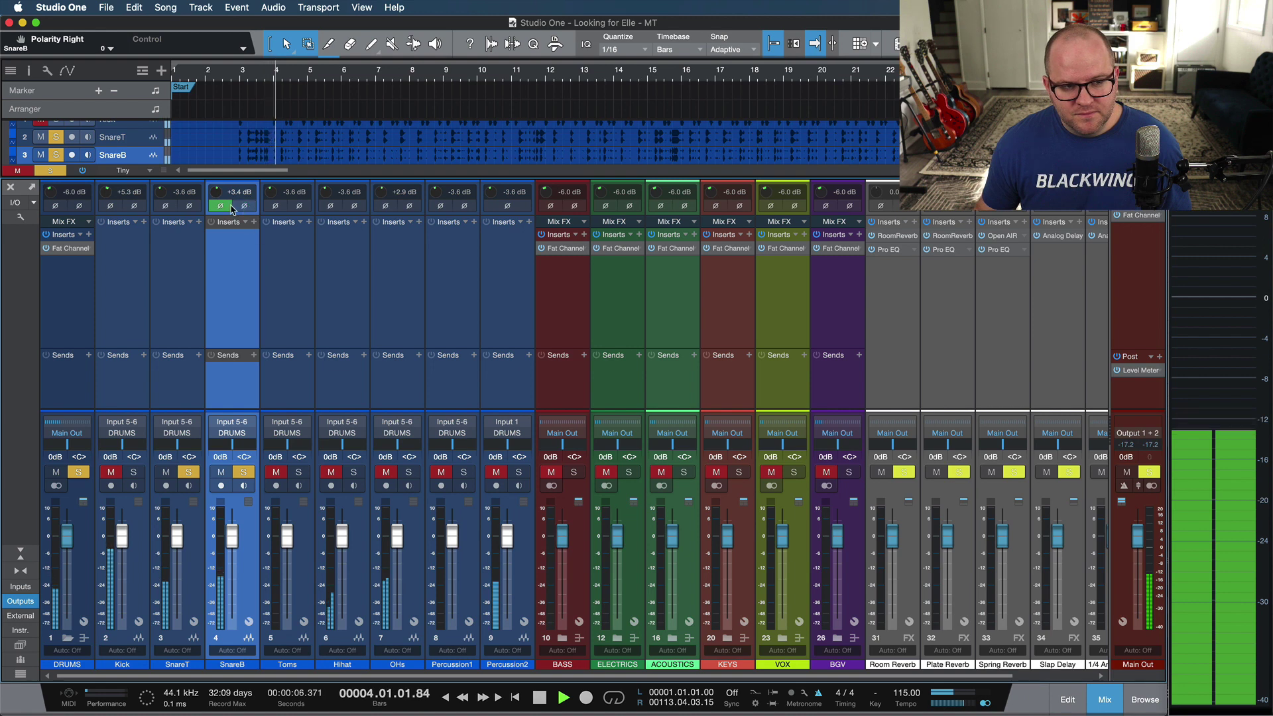
key(space)
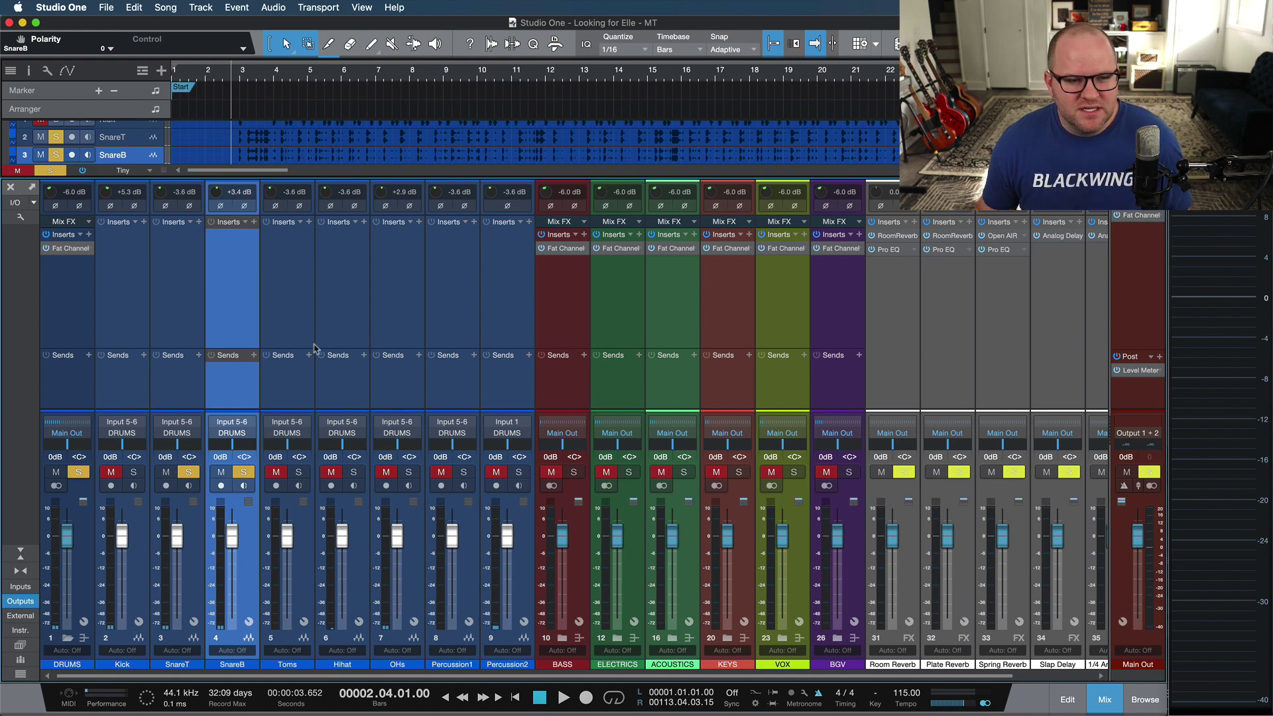
key(shift+s)
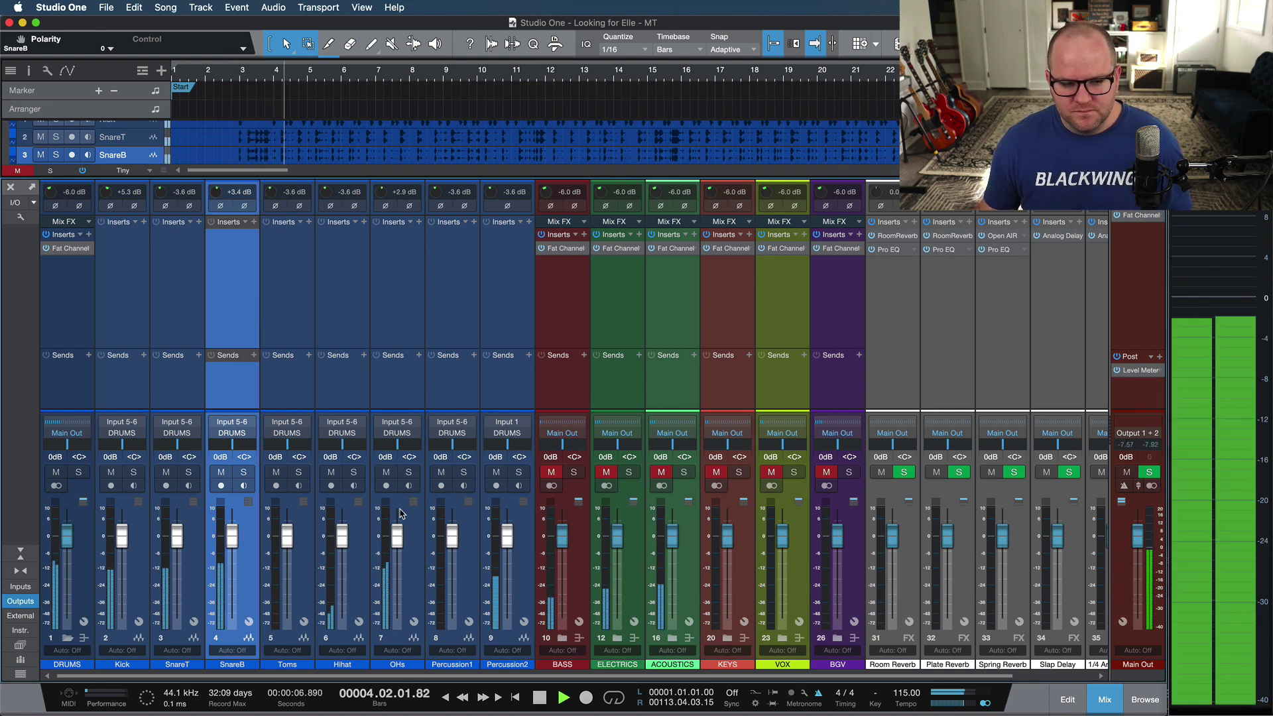
Trim the OHs input gain to +3.4 dB and Percussion2 to +0.2 dB.
click(396, 380)
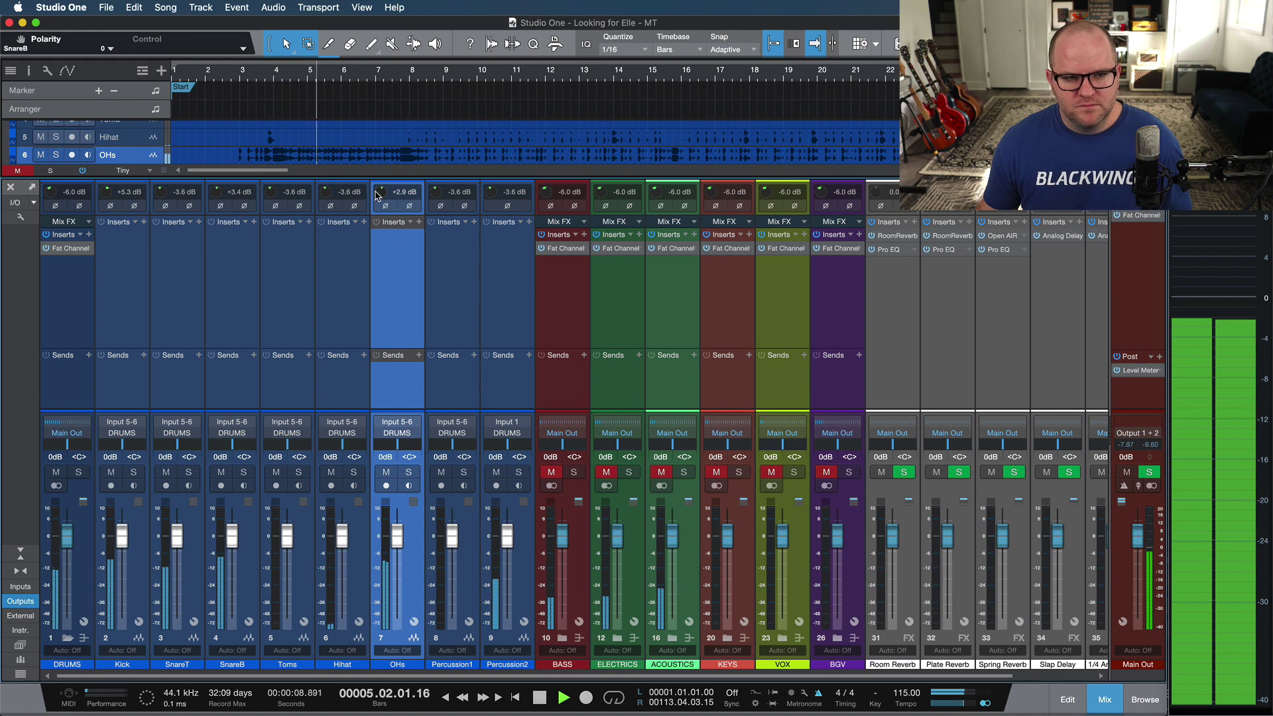
mouse_move(377, 189)
mouse_down()
mouse_move(377, 175)
mouse_move(379, 193)
mouse_up()
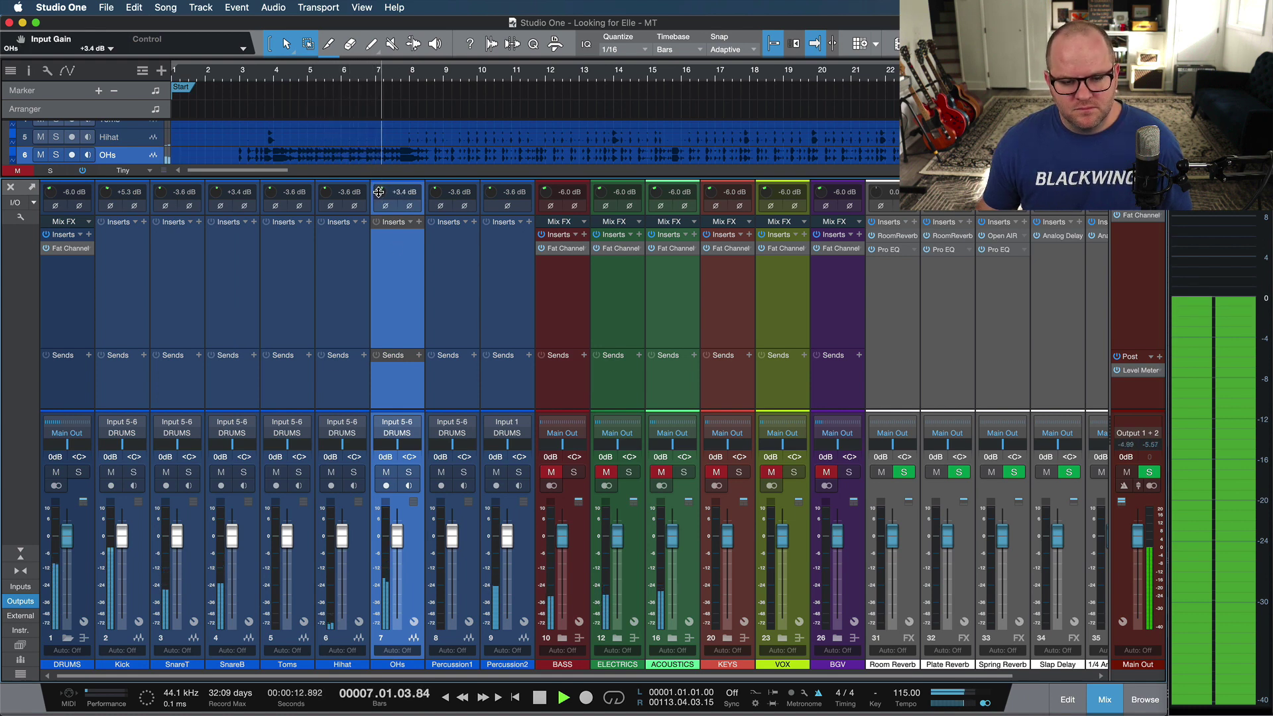
click(513, 338)
drag(491, 191, 490, 181)
Trim the soloed Hihat to +4.6 dB, set SnareT to -7.4 dB, and hide the mixer.
click(343, 298)
click(354, 472)
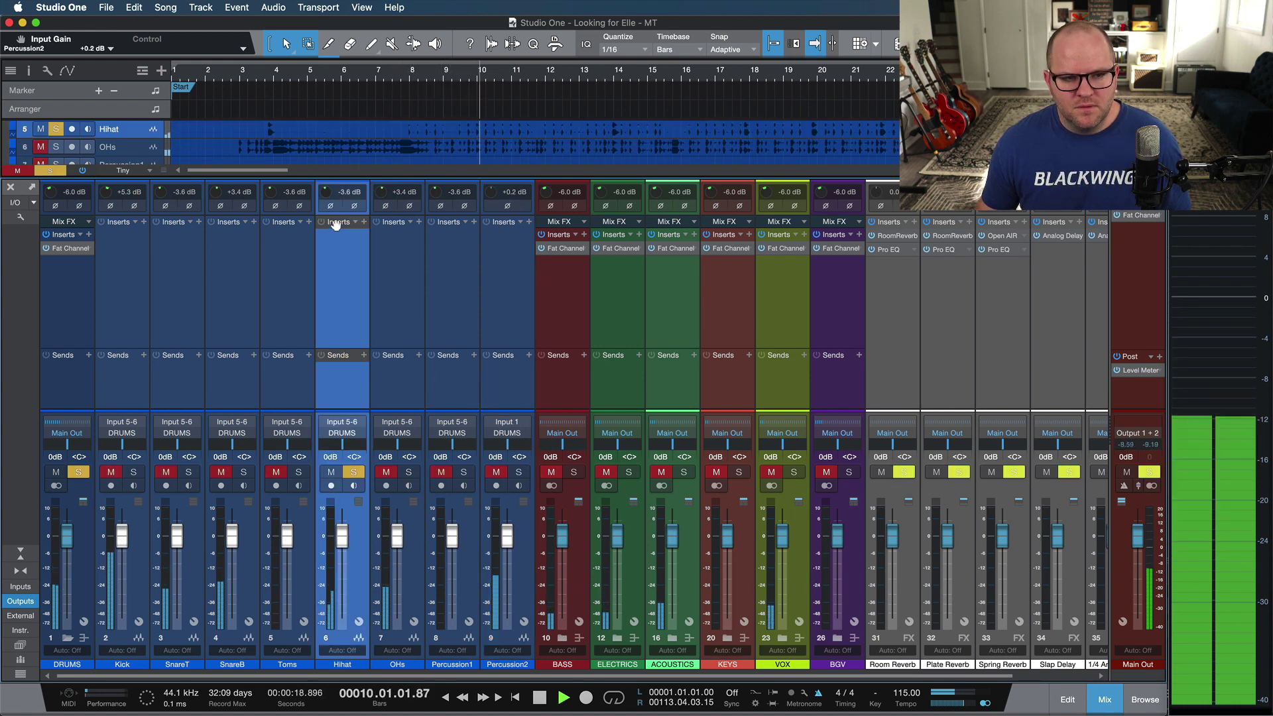
mouse_move(327, 199)
mouse_down()
mouse_move(327, 174)
mouse_move(323, 193)
mouse_up()
key(s)
click(189, 279)
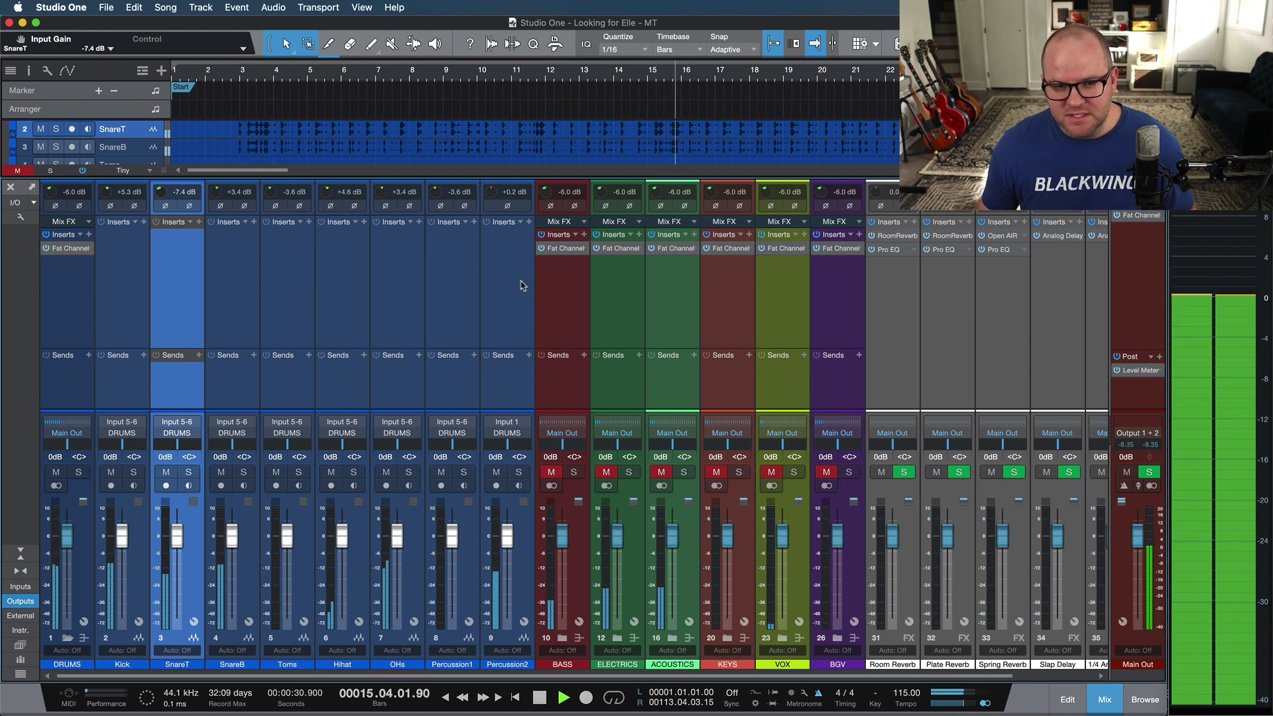
key(F3)
key(w)
key(w)
key(w)
key(w)
key(w)
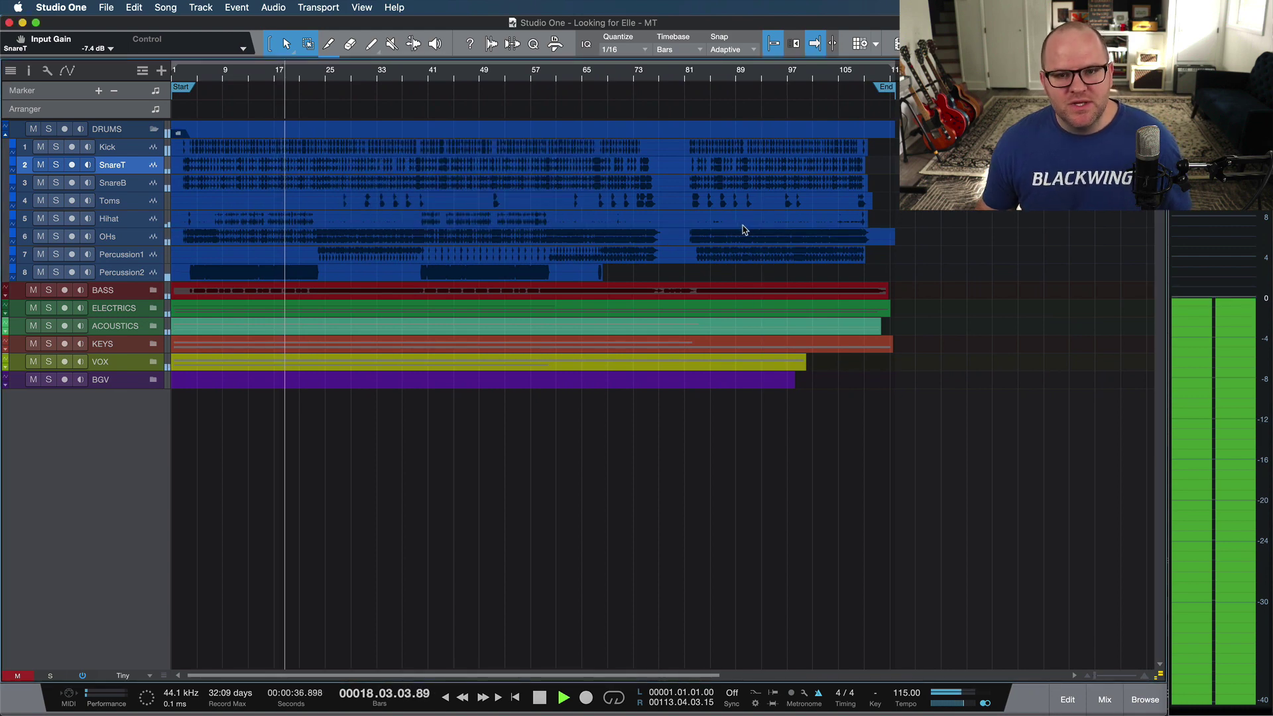
Zoom back in, move the playhead to around bar 27, and reopen the Mix console.
key(e)
key(e)
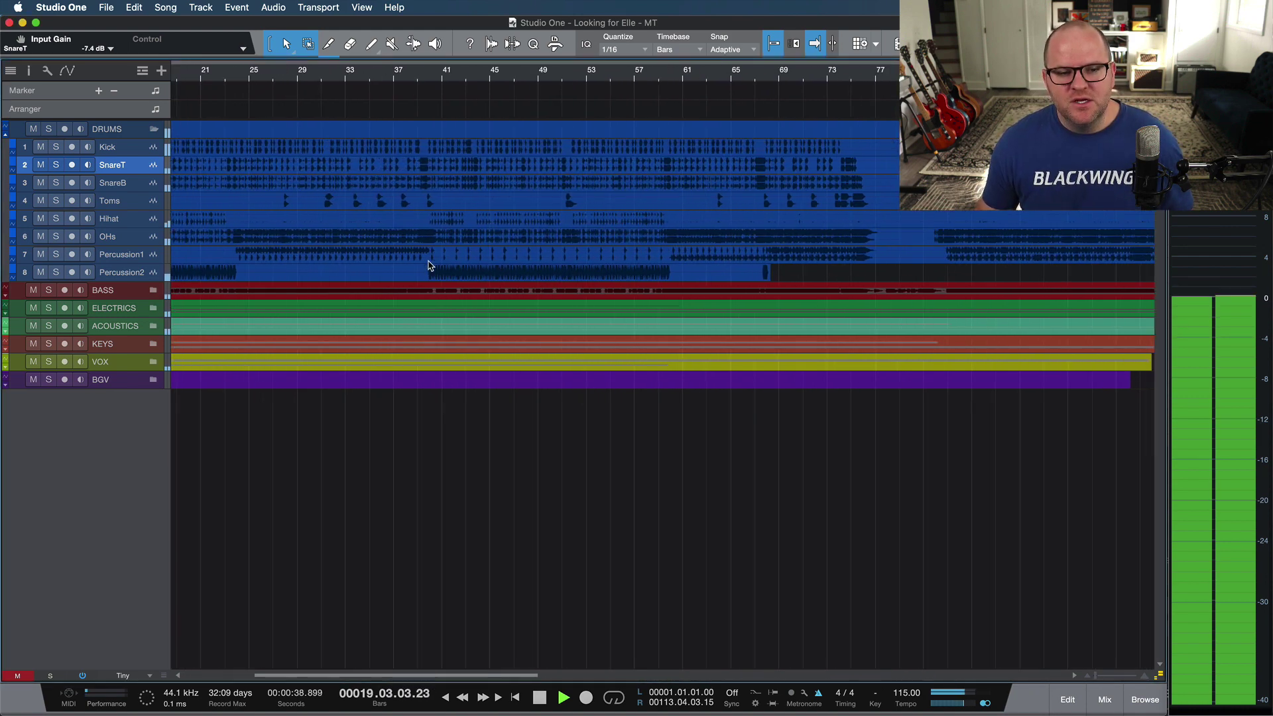
right_click(626, 274)
click(353, 75)
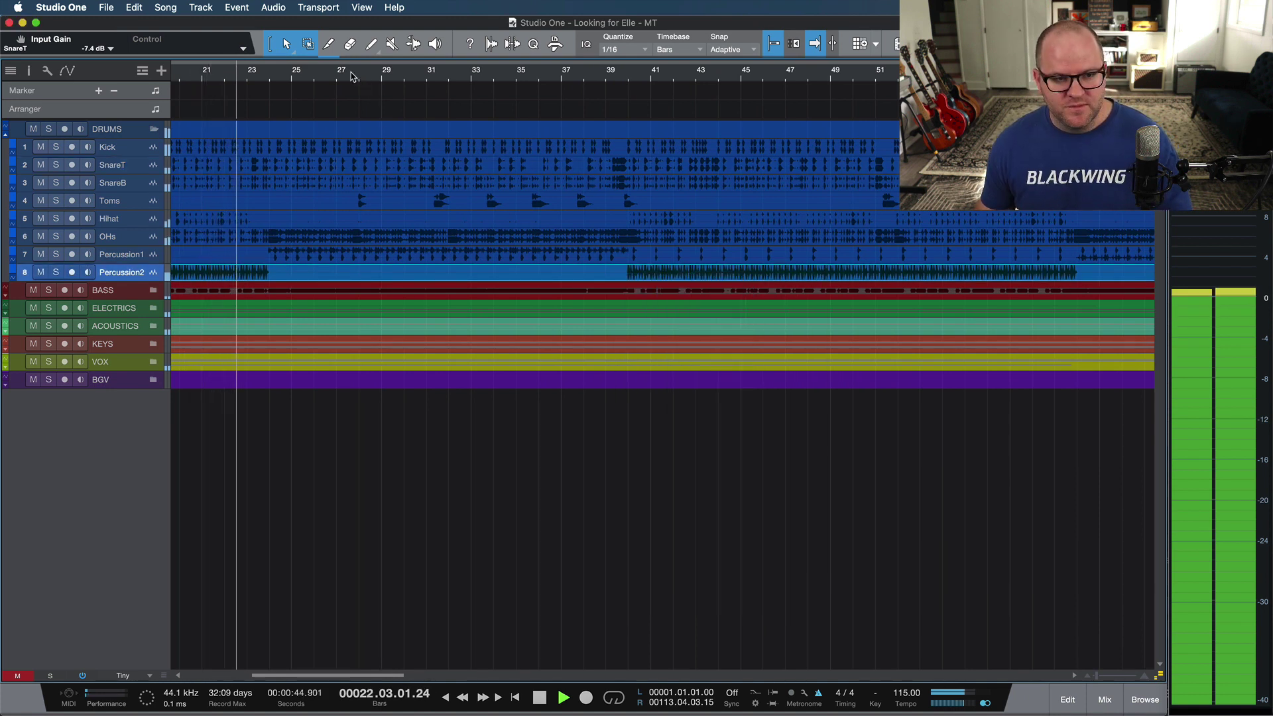
click(352, 76)
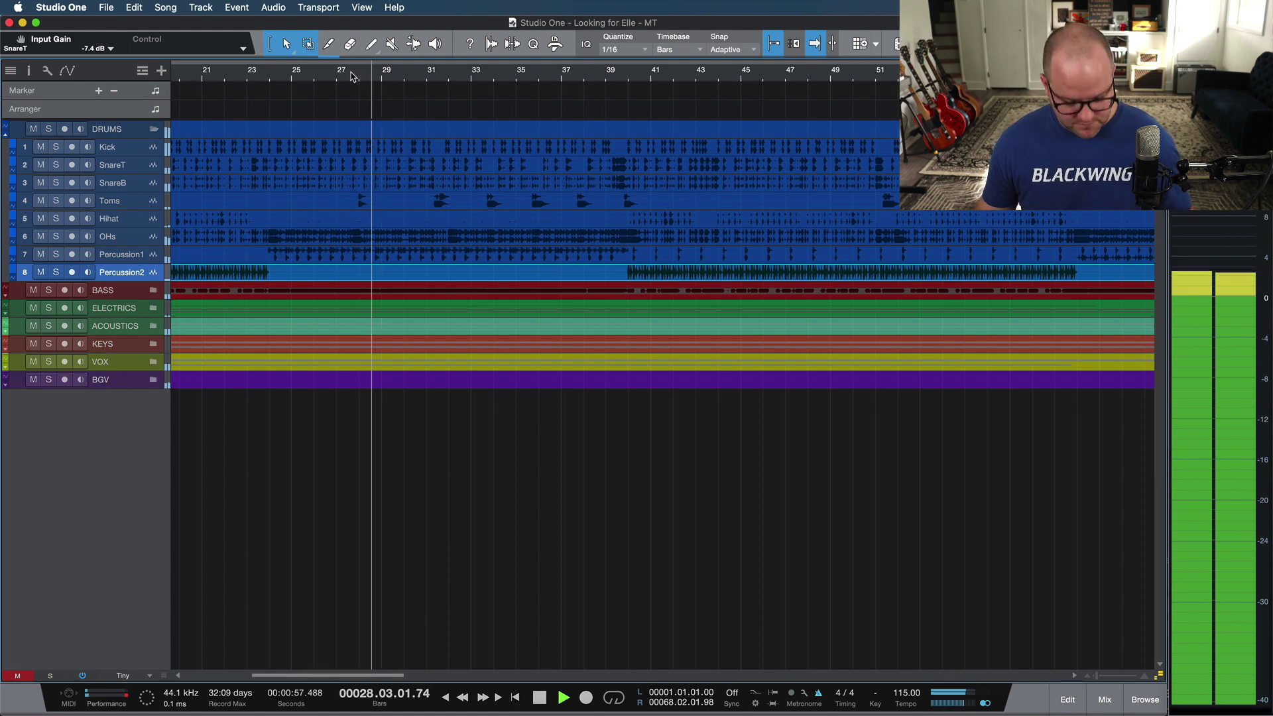
key(F3)
Solo the Toms channel and raise its input gain while auditioning from around bar 27.
key(space)
key(space)
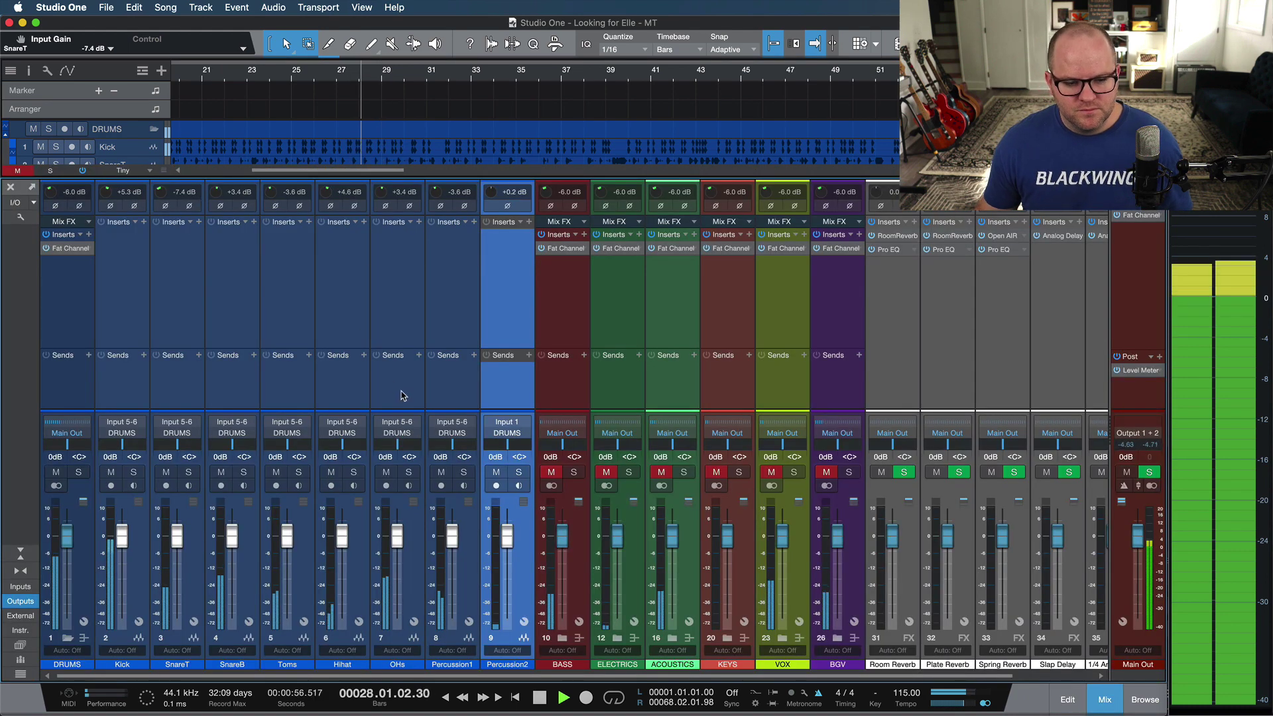
key(F3)
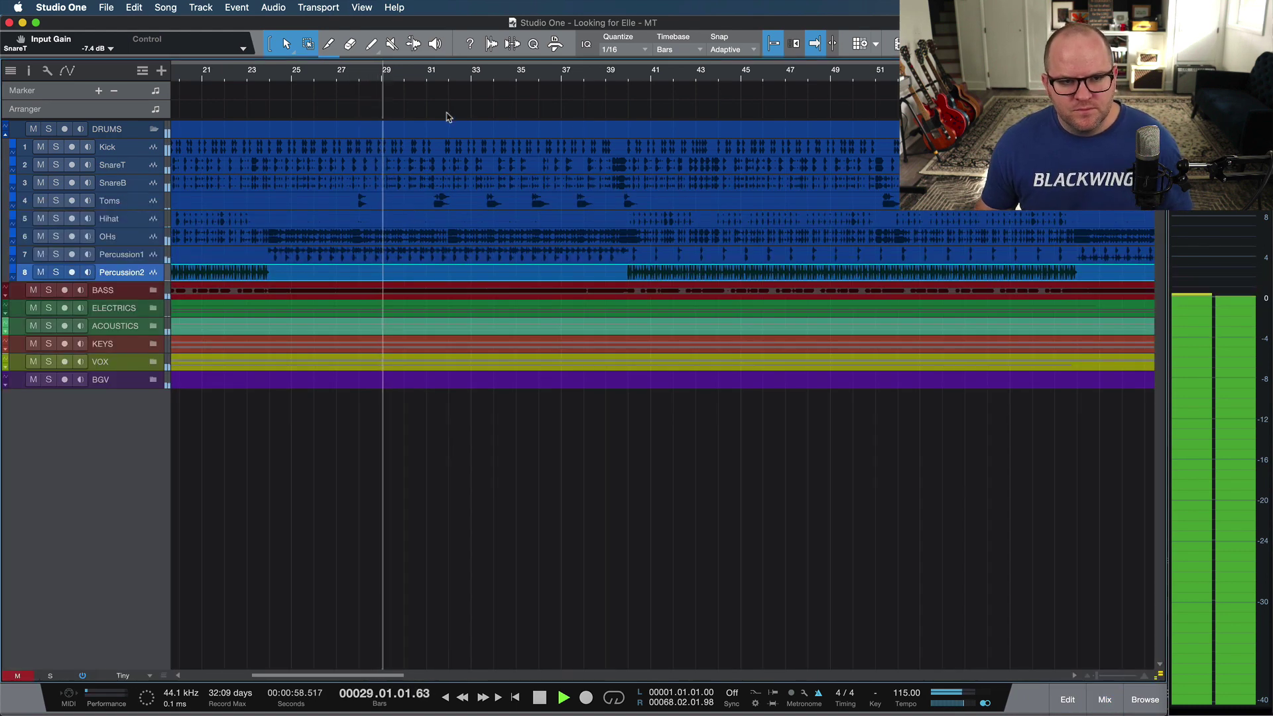
key(F3)
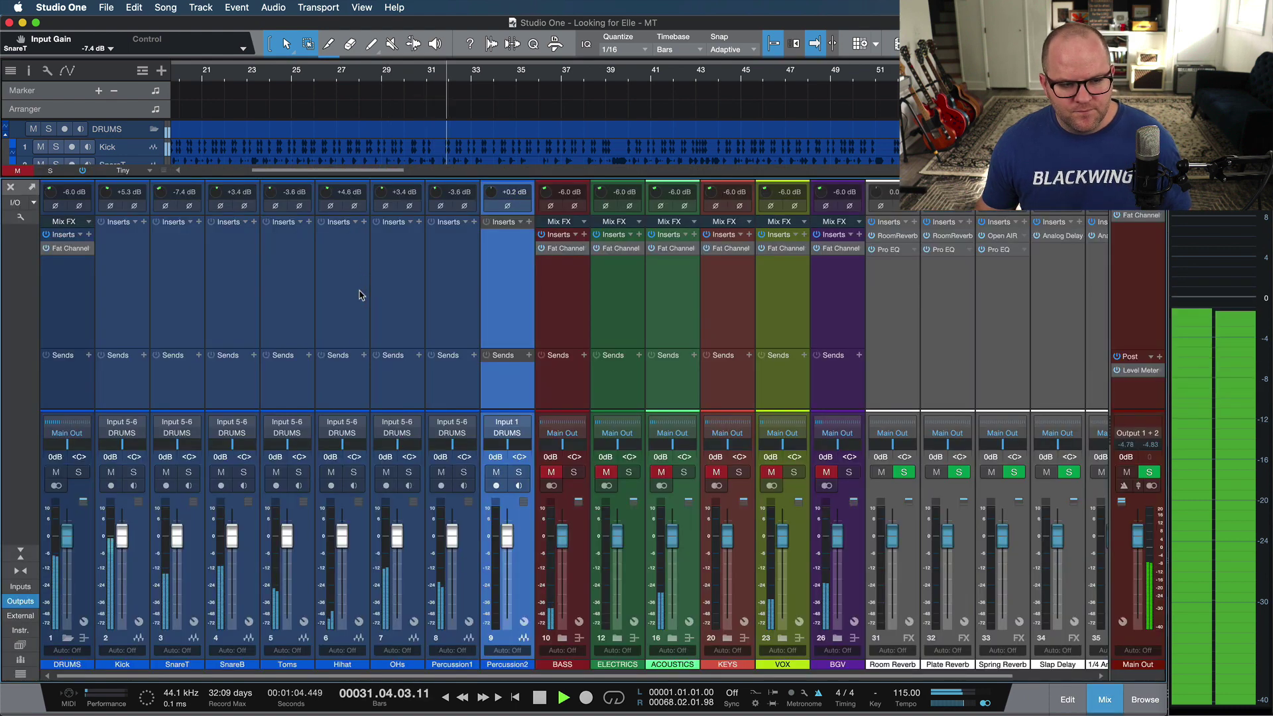
key(space)
key(space)
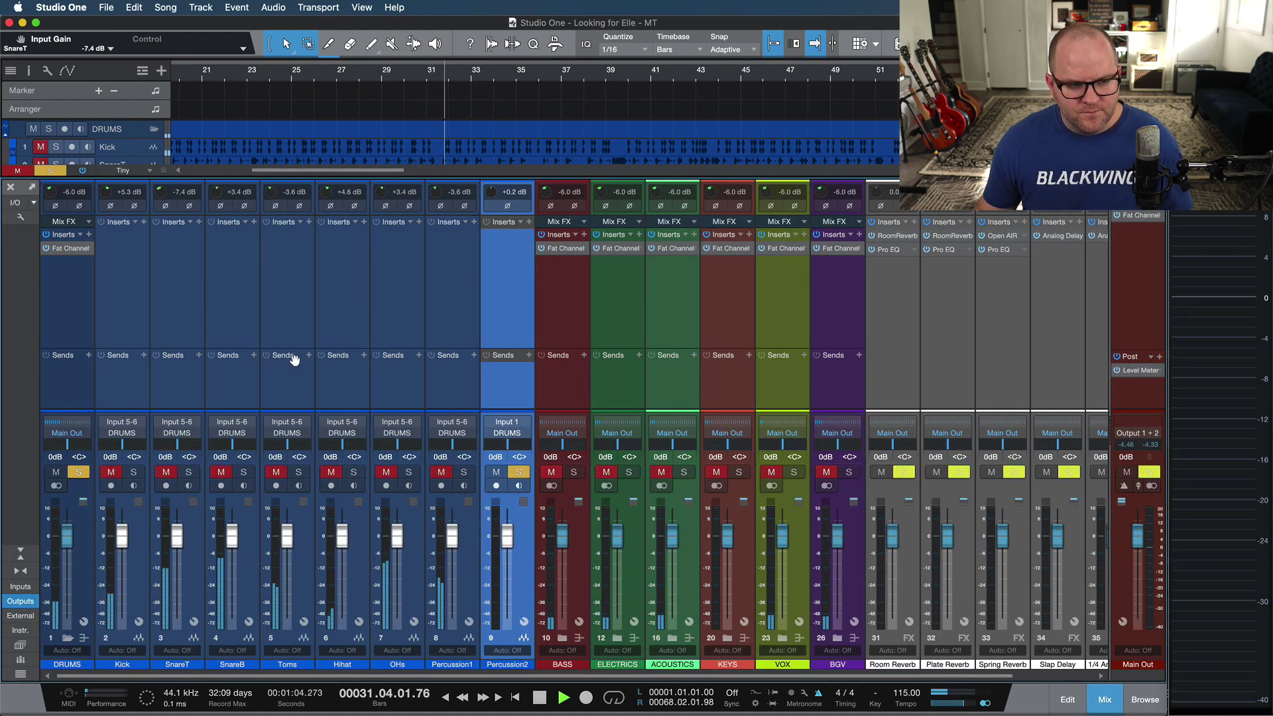
click(295, 371)
key(space)
key(space)
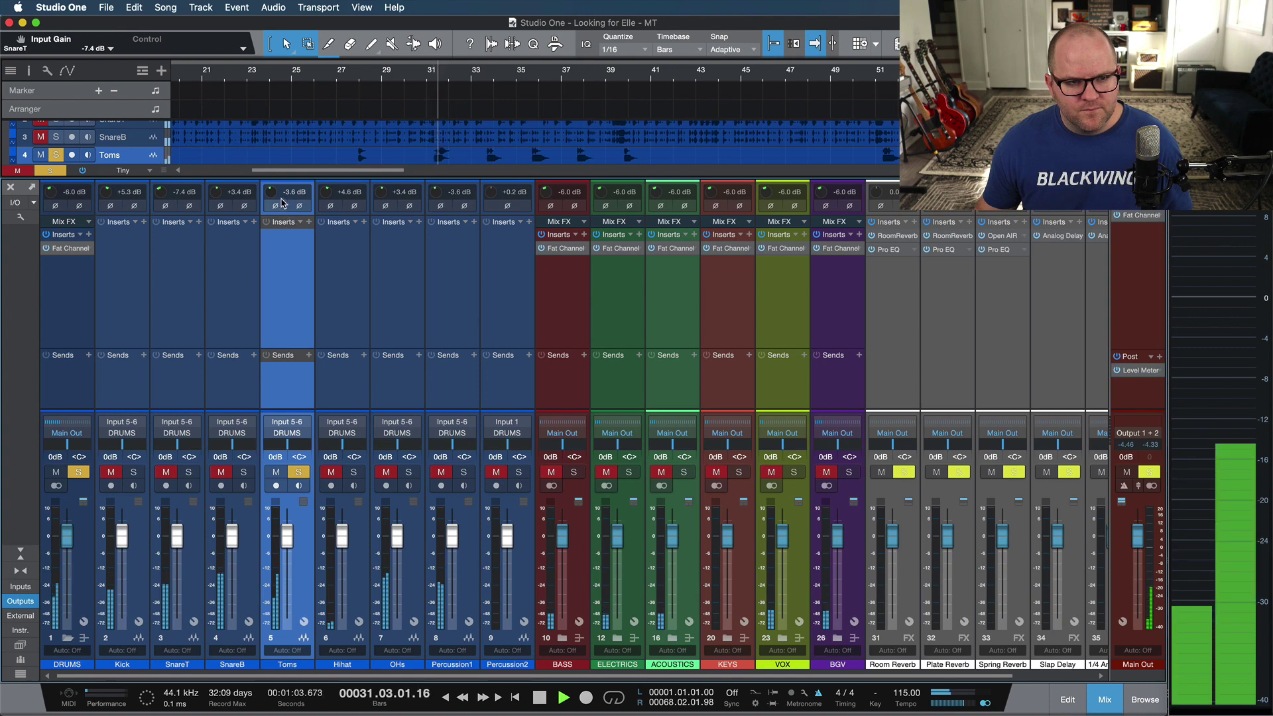
drag(282, 201, 271, 189)
key(space)
key(space)
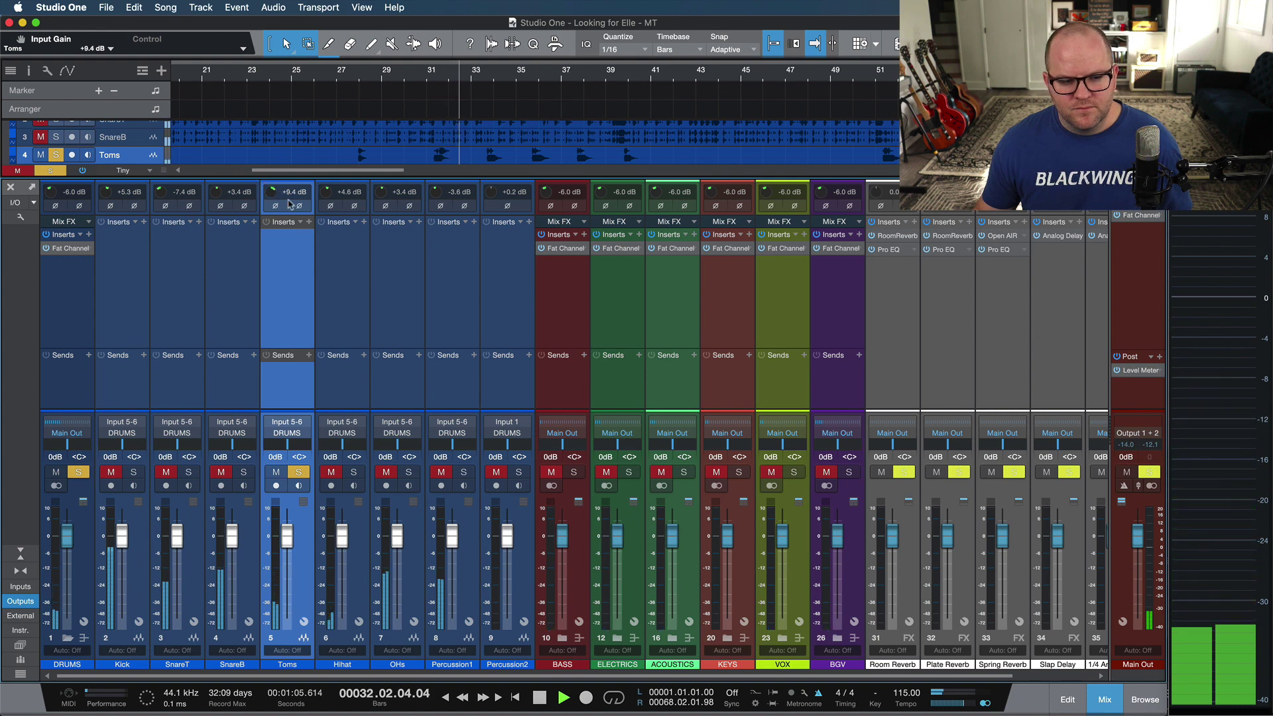
key(space)
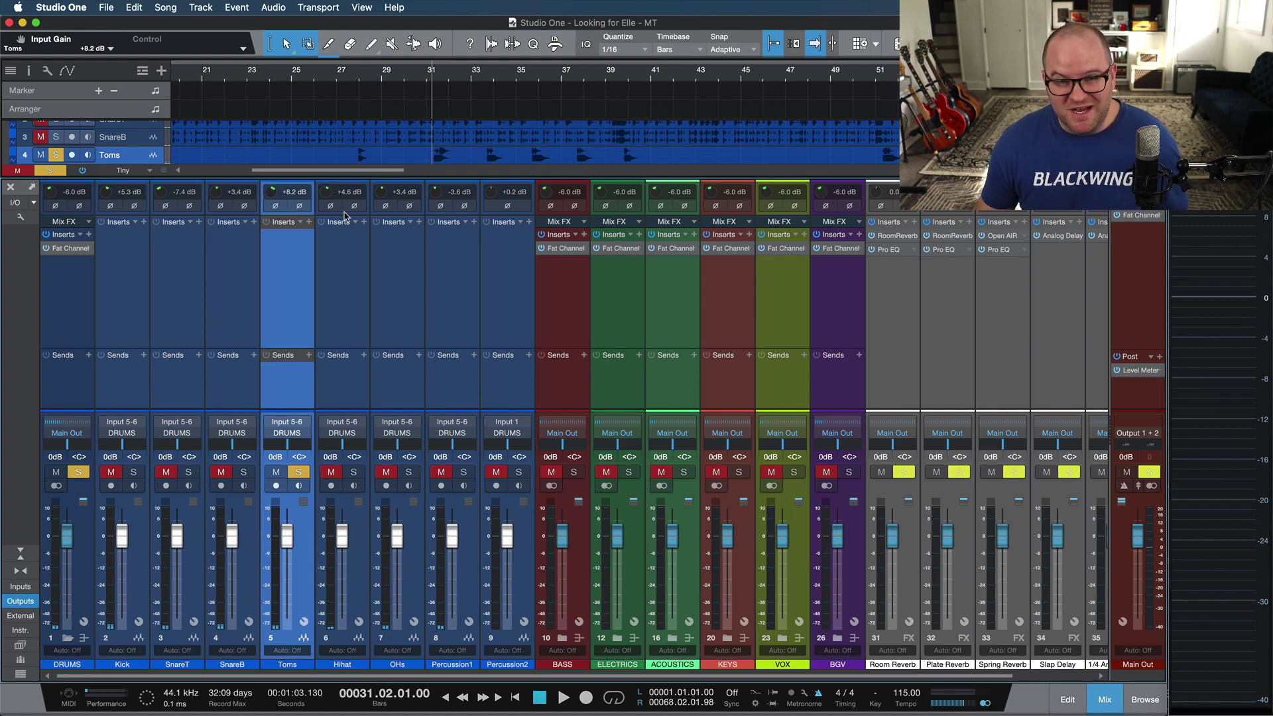
key(s)
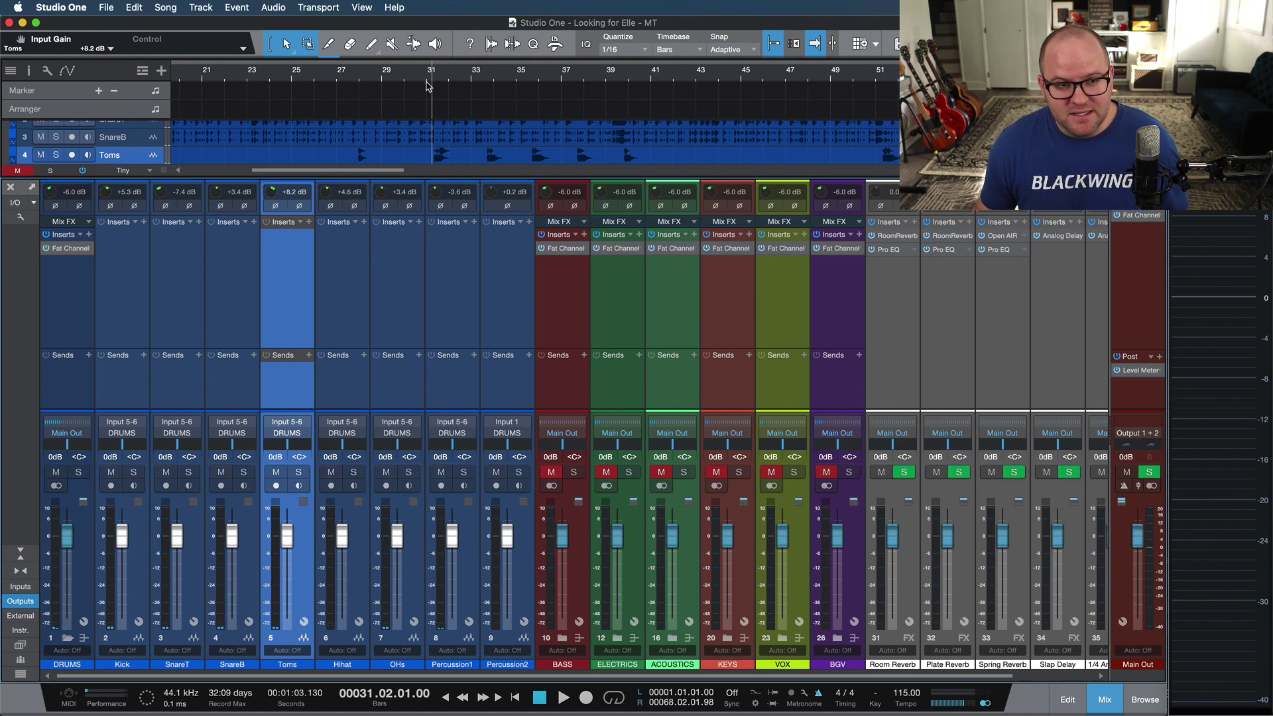
Playing from bar 30, lower the Kick input gain to +2.2 dB and Toms to -1.7 dB.
click(422, 75)
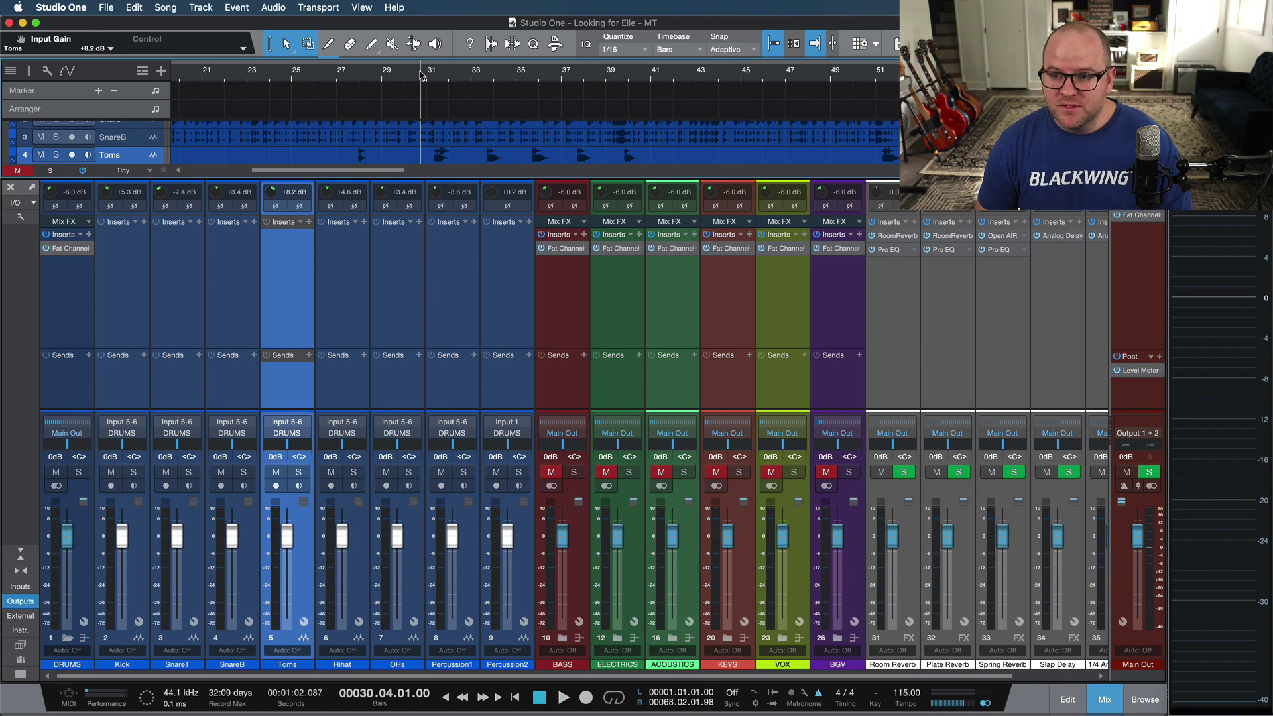
key(space)
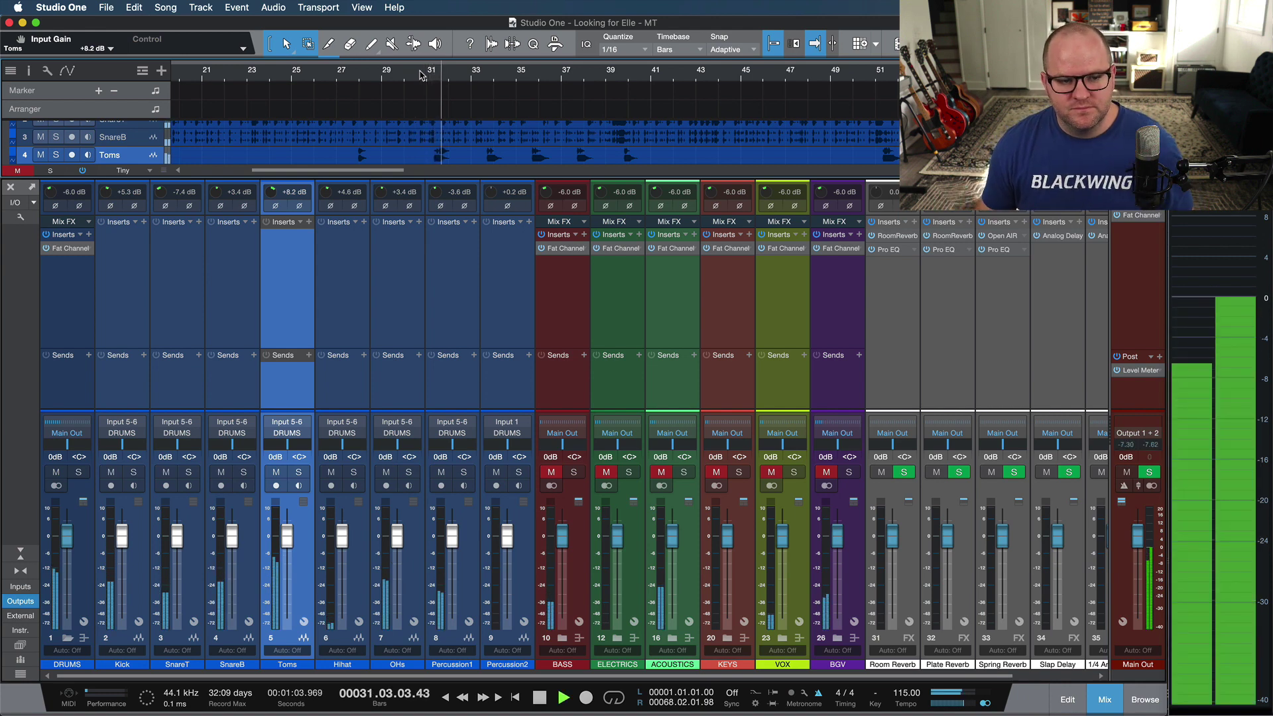
drag(270, 192, 266, 205)
click(122, 264)
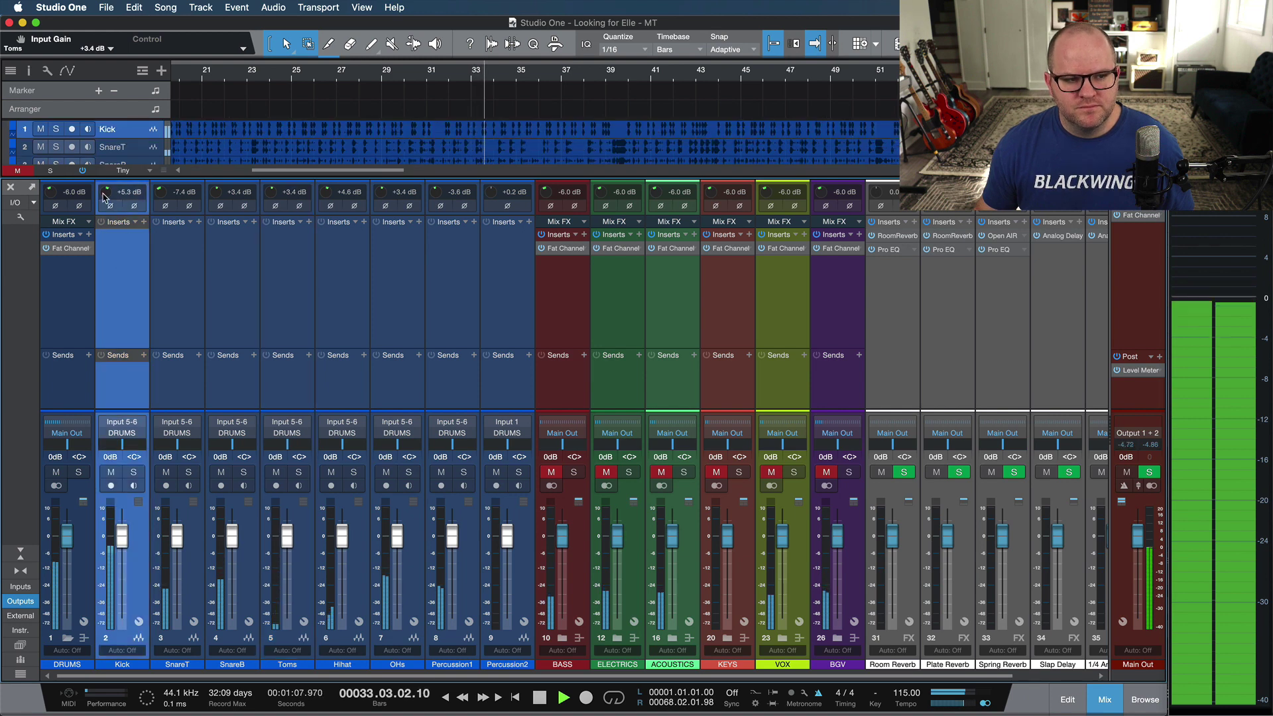
drag(103, 197, 104, 205)
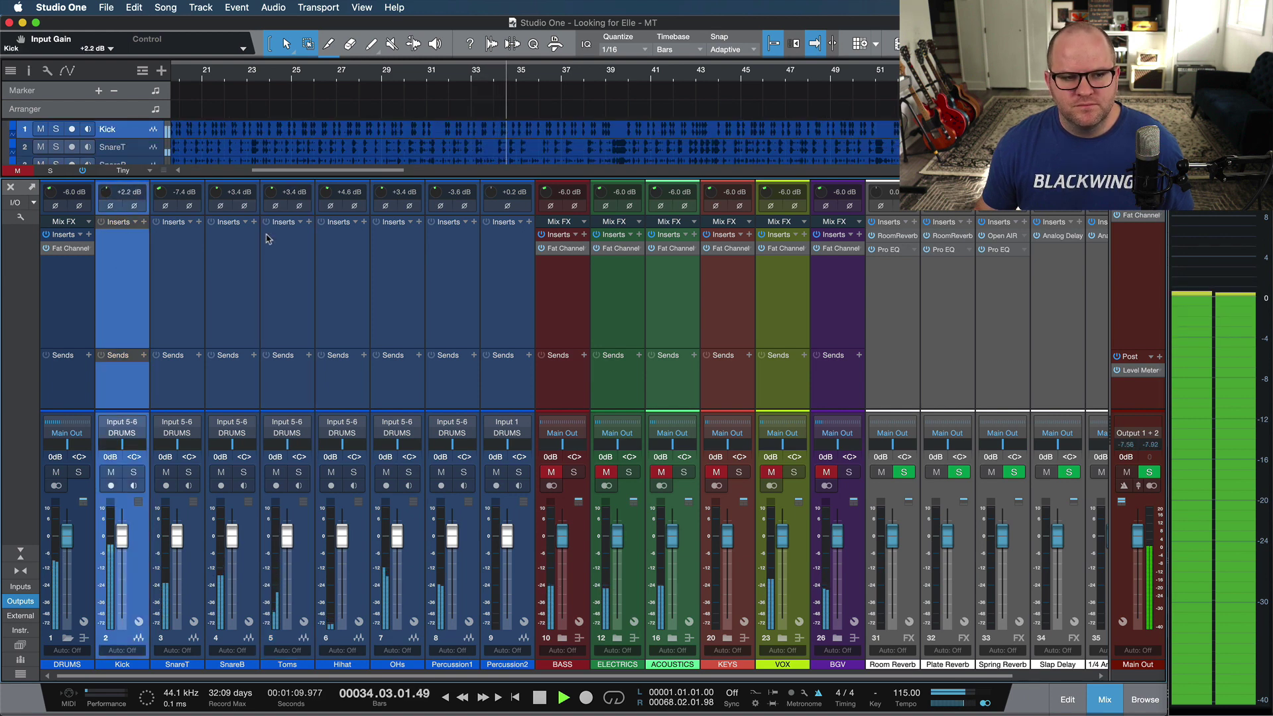
drag(271, 191, 270, 204)
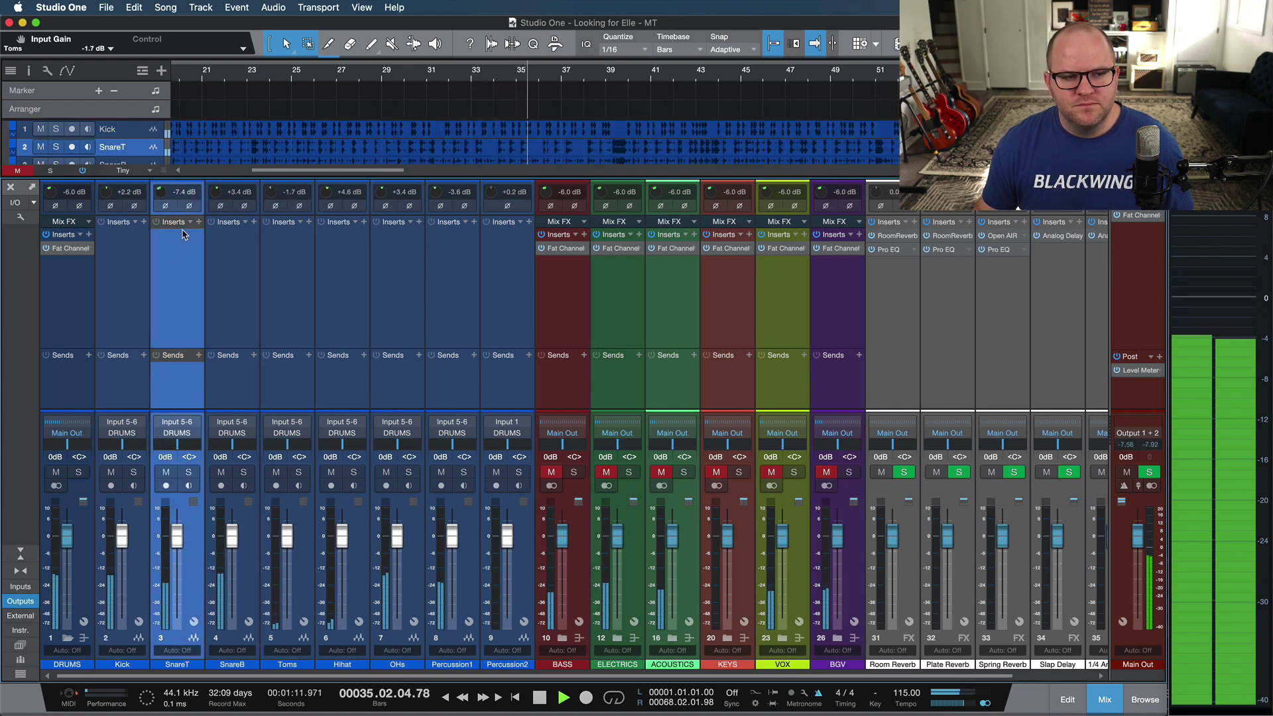
Mute both snare channels and lower the OHs input gain to +2.2 dB.
click(166, 472)
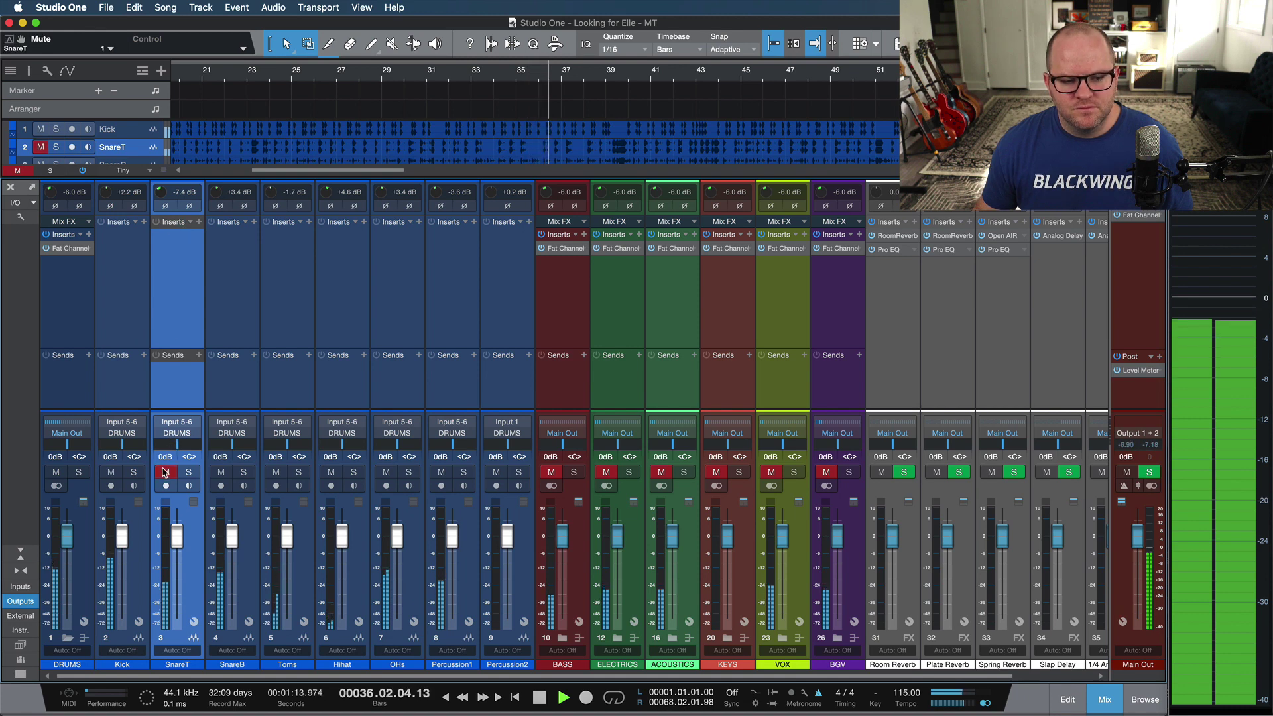
click(218, 475)
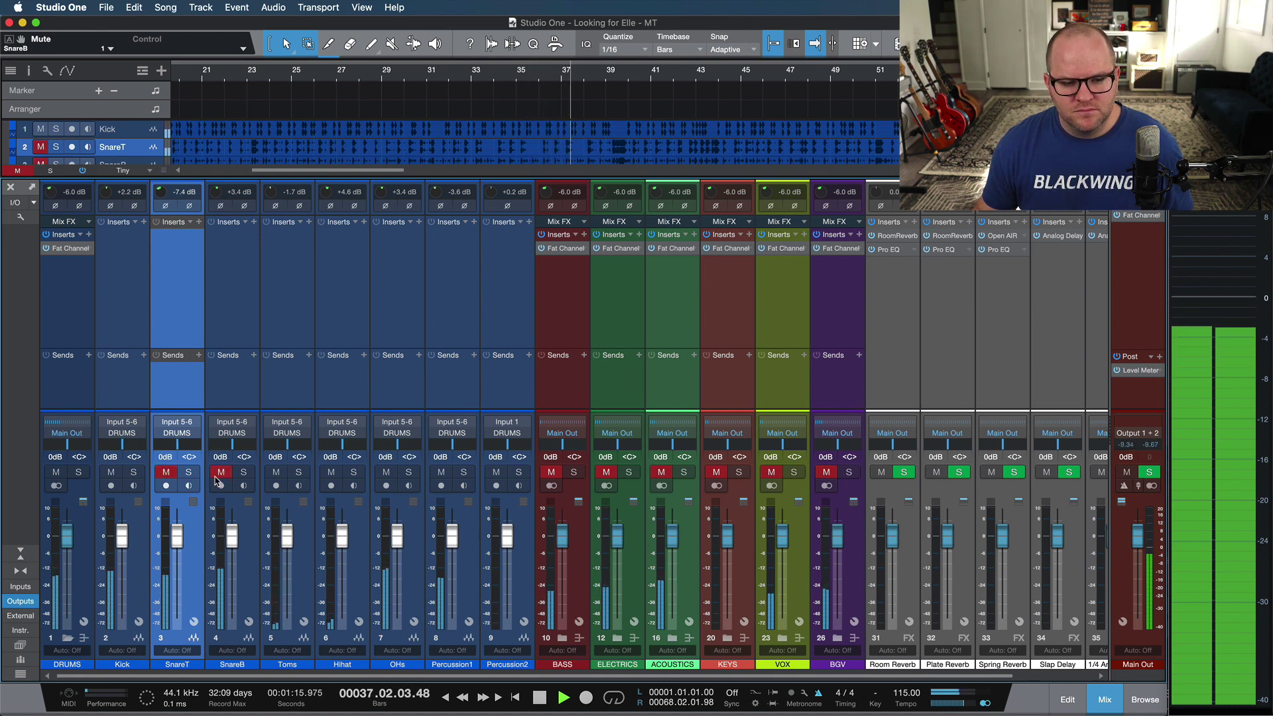
click(407, 380)
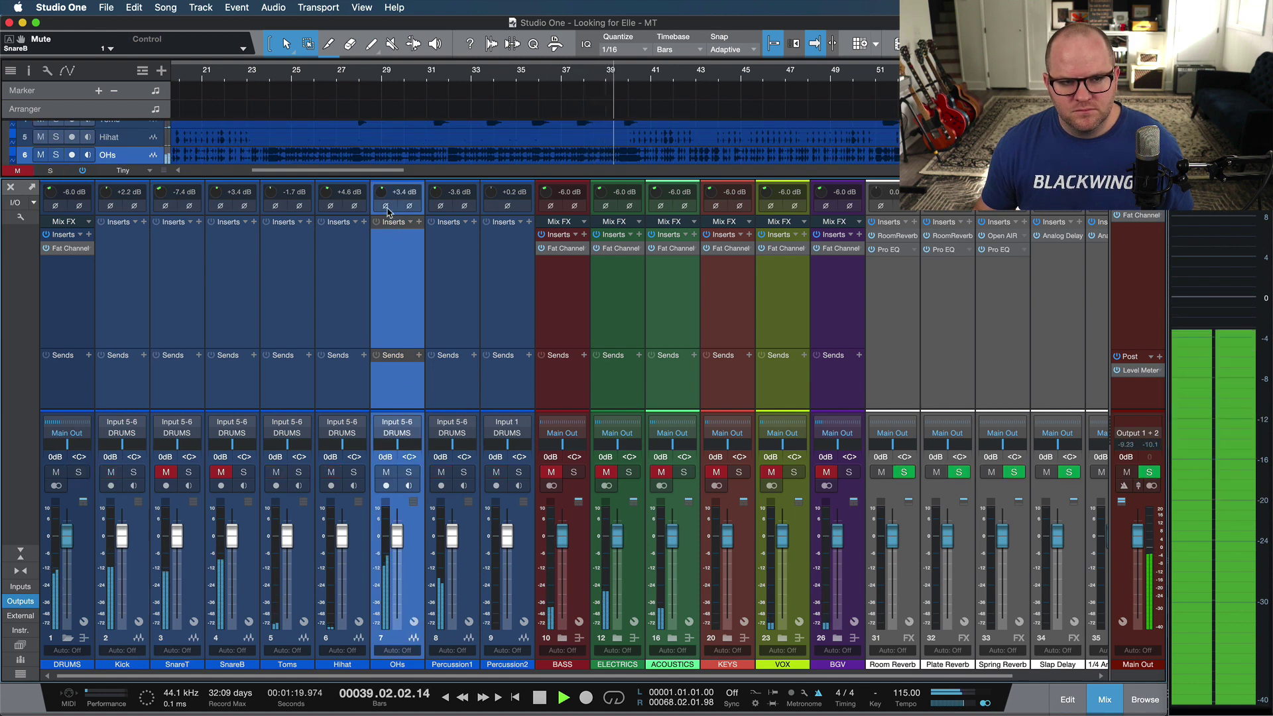
drag(381, 191, 372, 208)
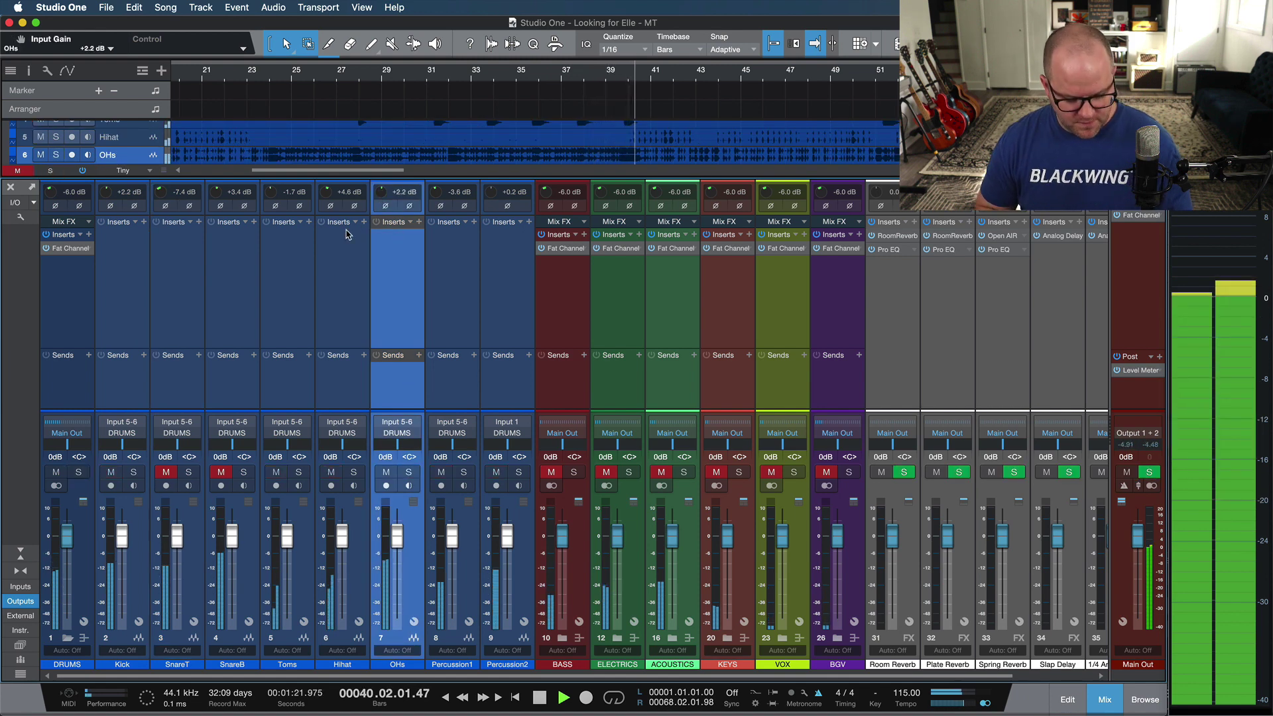
key(space)
Unmute the snares, solo them with Kick, and raise the SnareB input gain to +4.1 dB.
click(232, 264)
shift+click(181, 264)
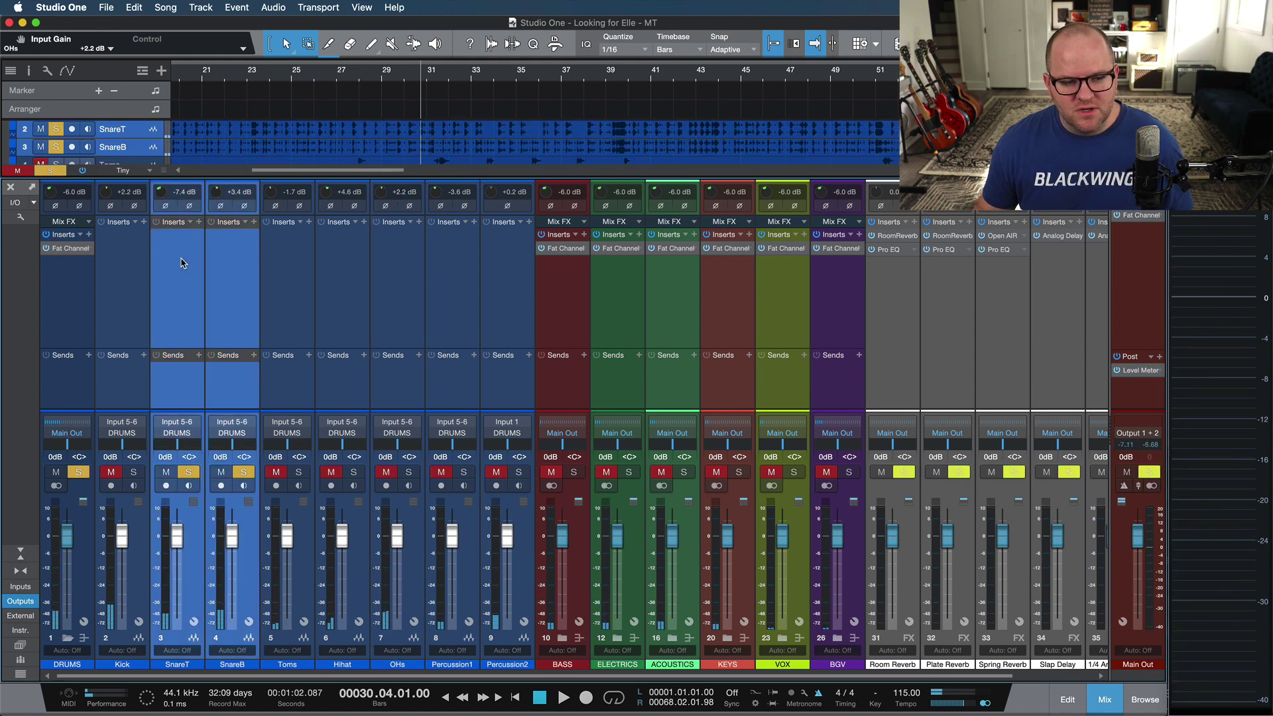
key(m)
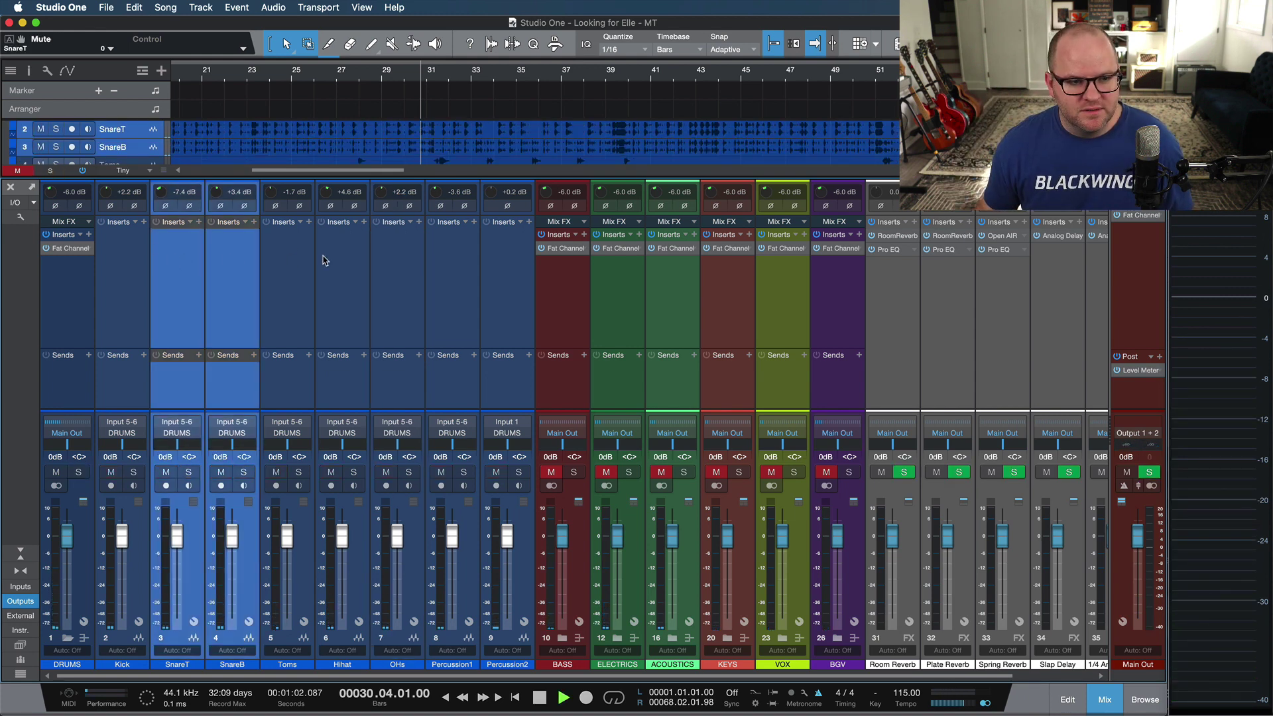
key(space)
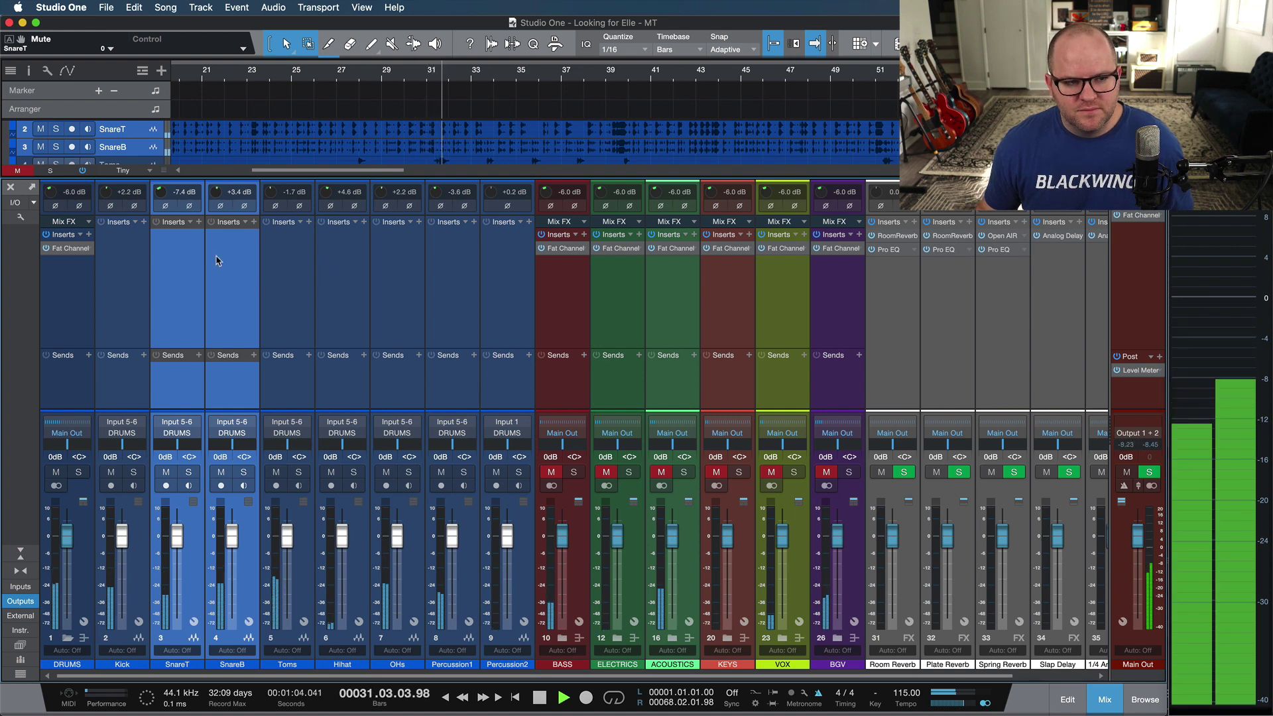
shift+click(137, 297)
key(s)
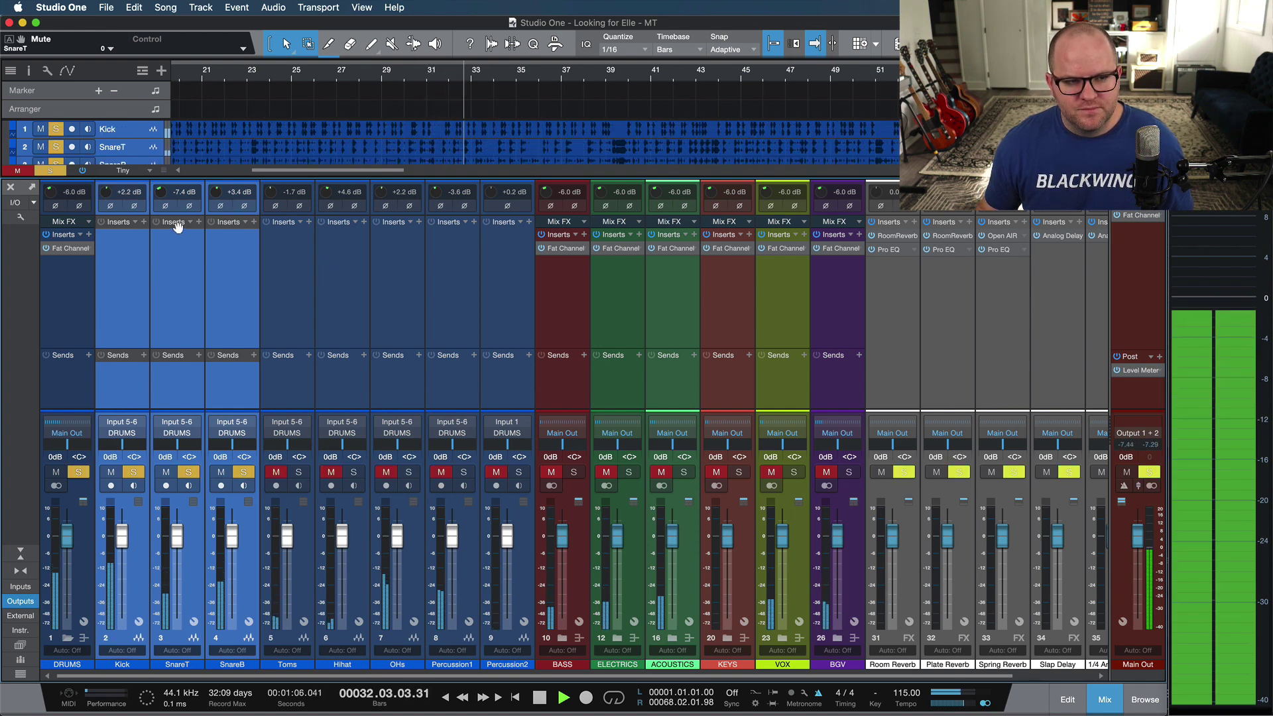
click(182, 221)
drag(216, 192, 158, 190)
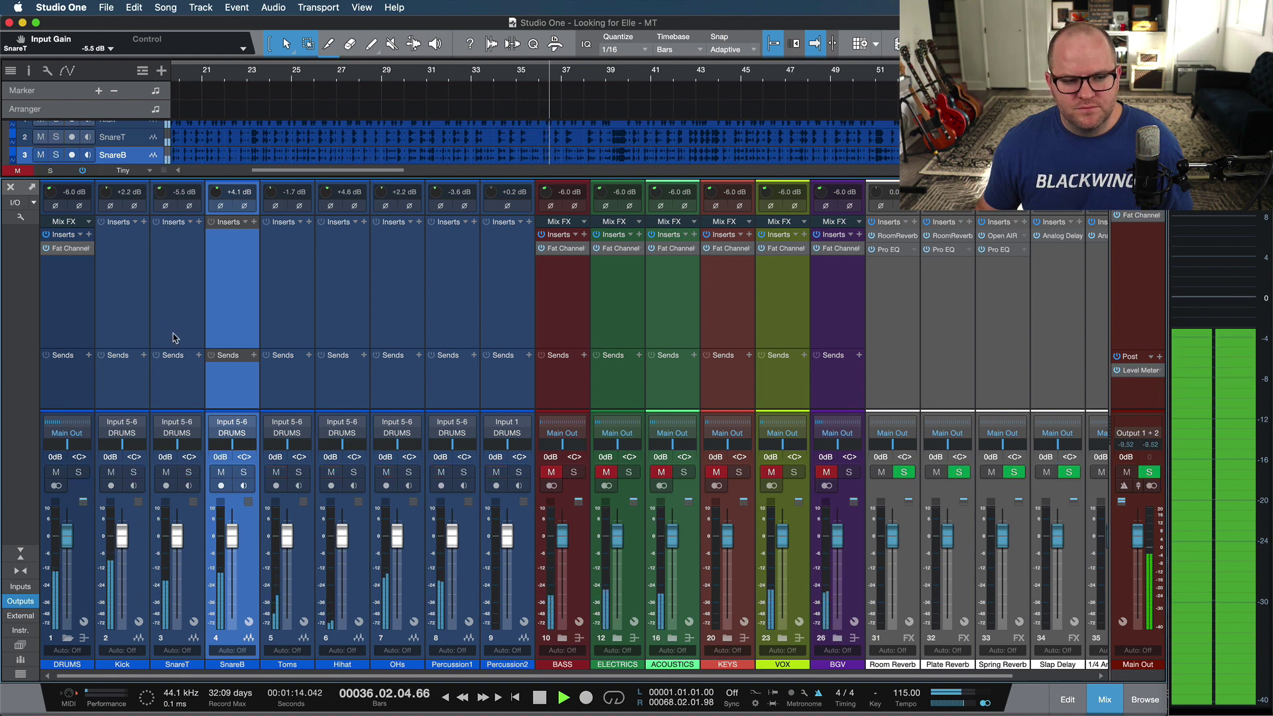
key(shift+s)
Briefly solo Percussion2 to check it against the rest of the drums.
click(397, 351)
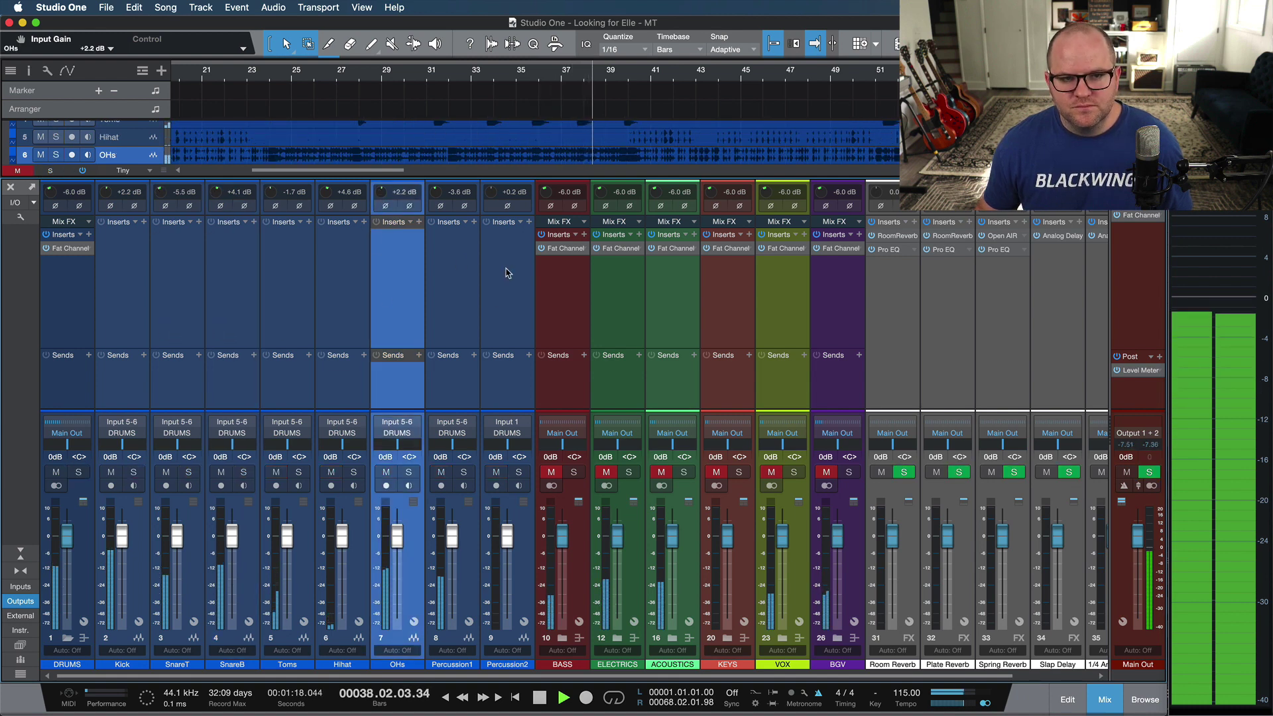
scroll(498, 142, down, 3)
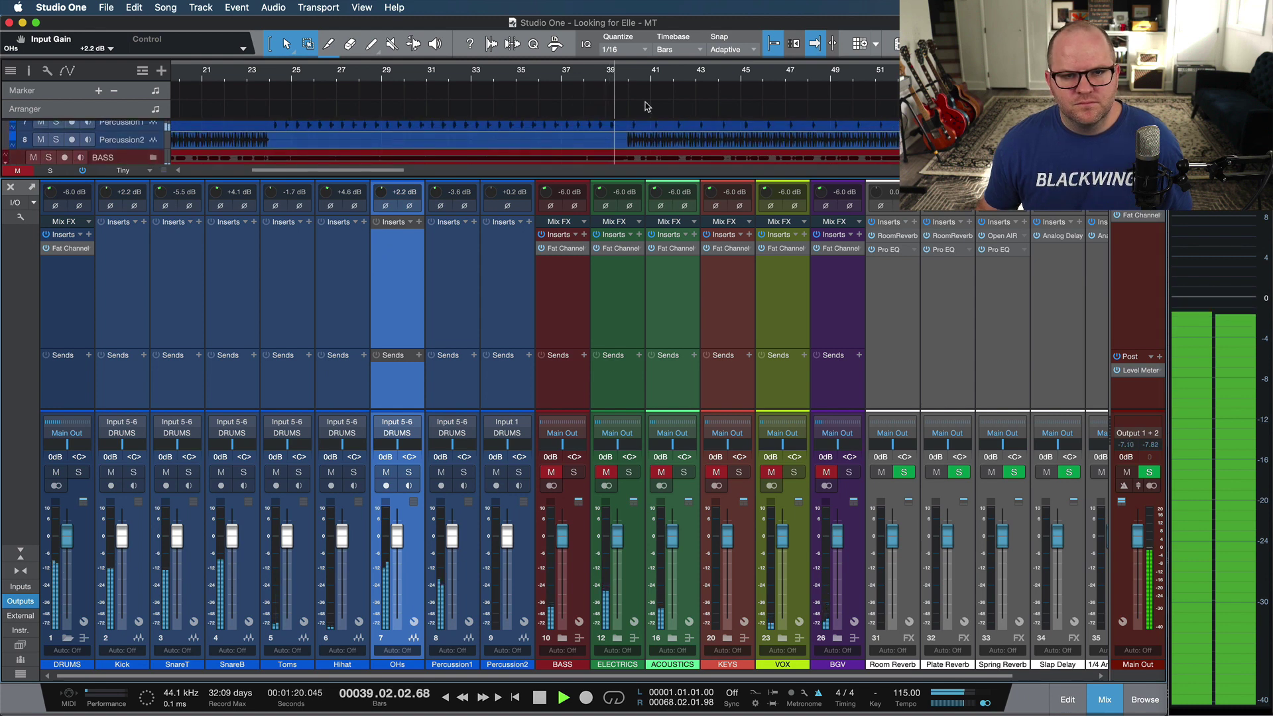
click(511, 391)
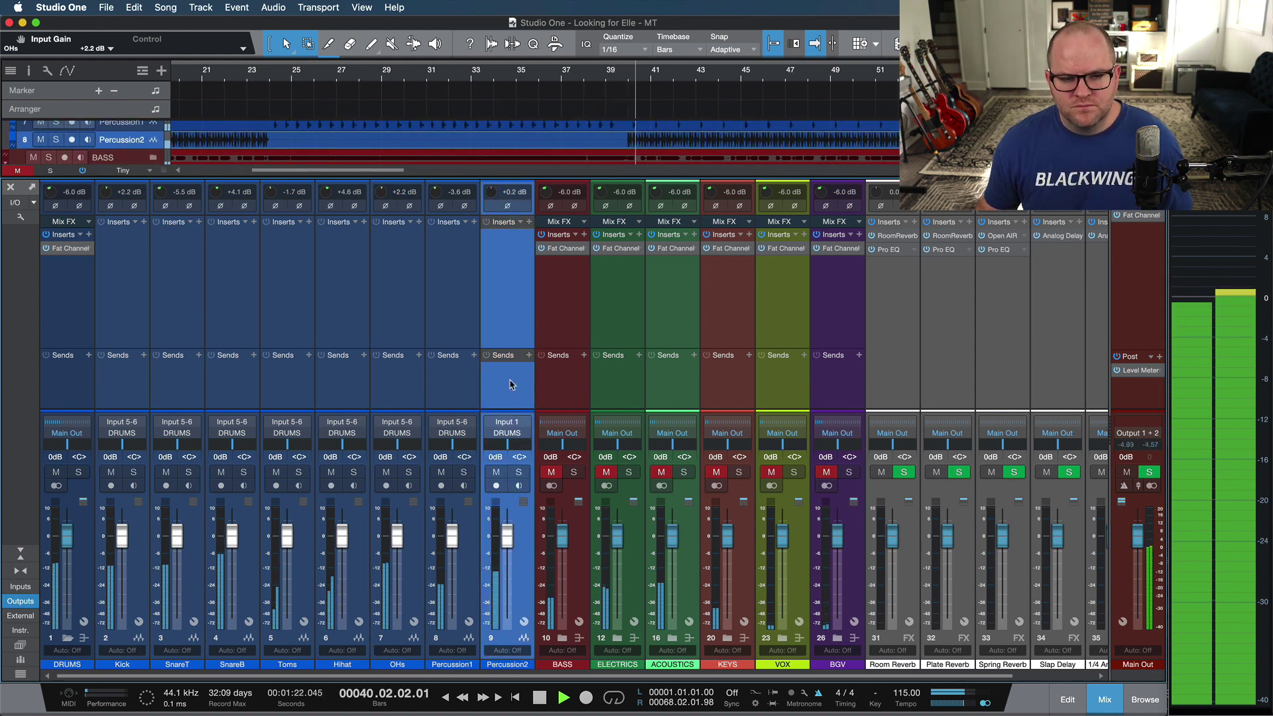
key(s)
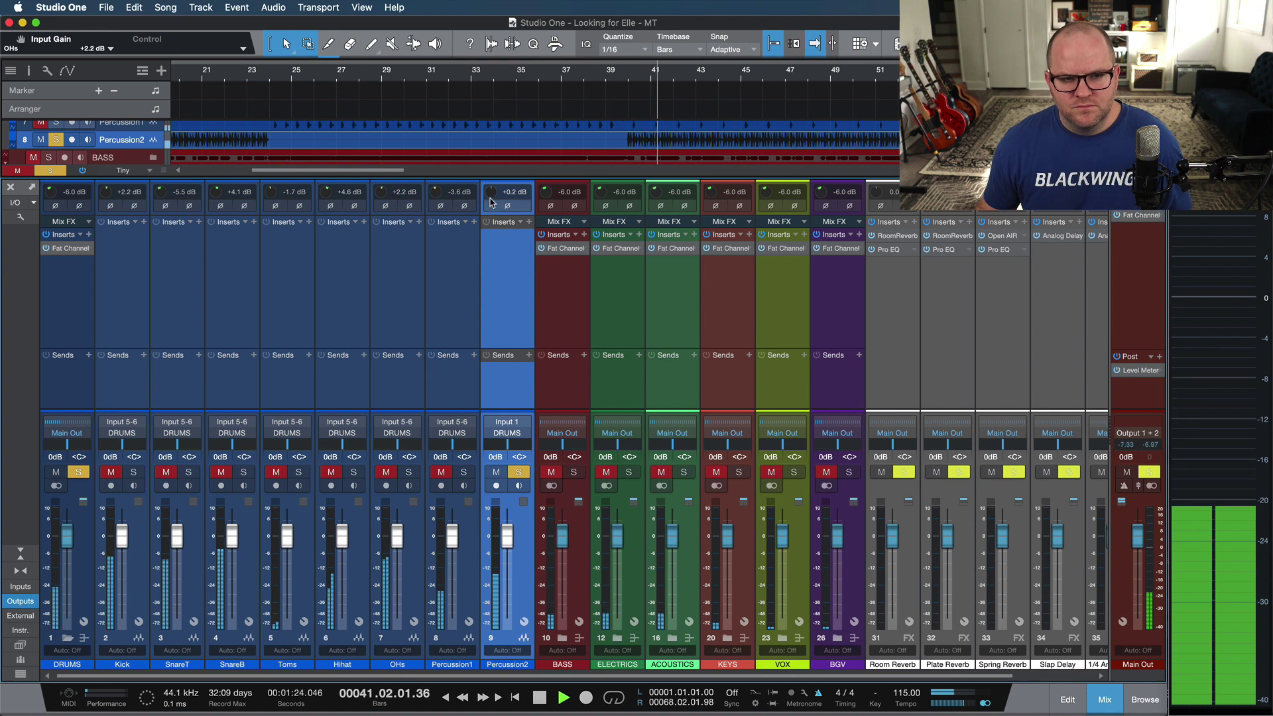
scroll(490, 189, up, 5)
key(s)
scroll(491, 190, up, 3)
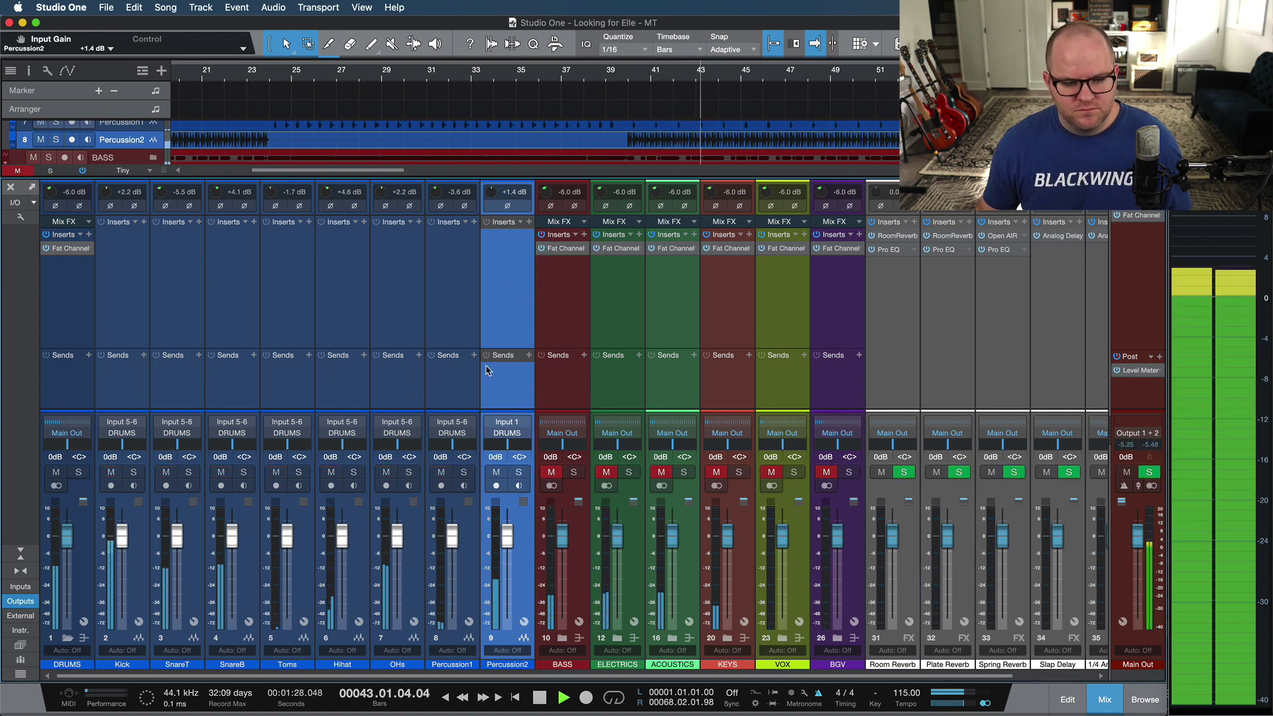
Mute and unmute both snares to compare, then stop playback with SnareT selected.
click(185, 285)
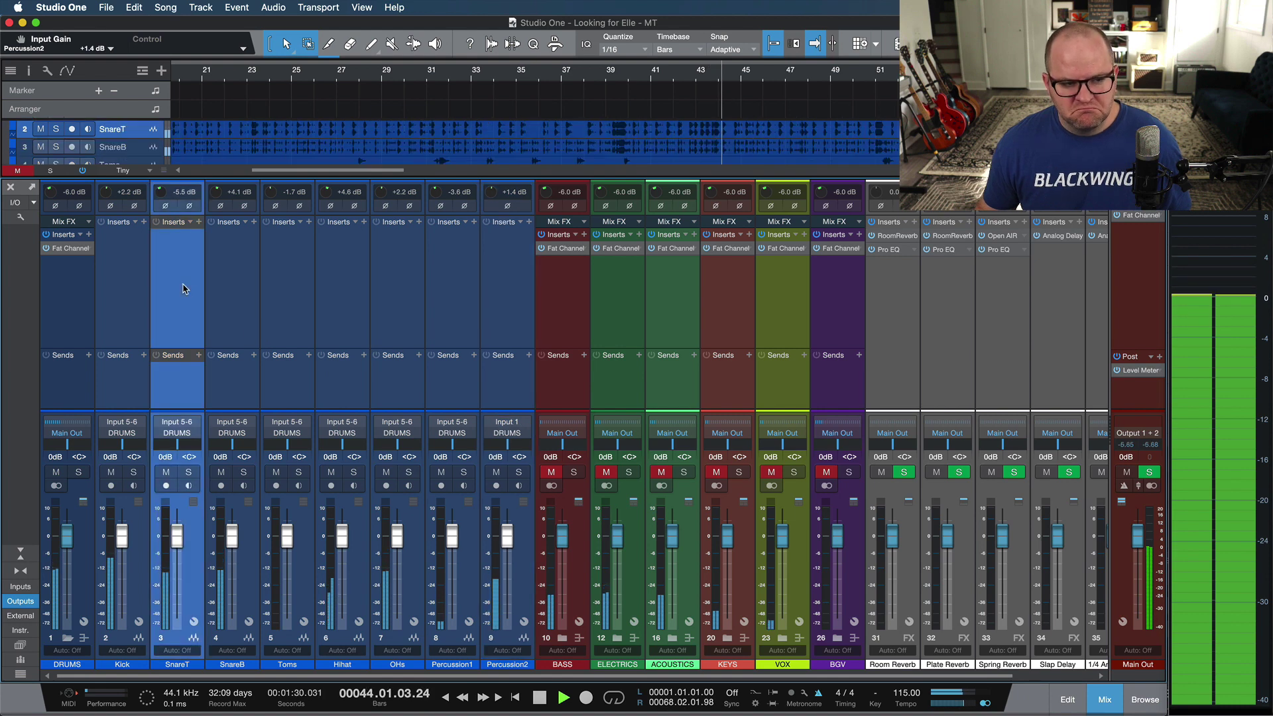
shift+click(219, 293)
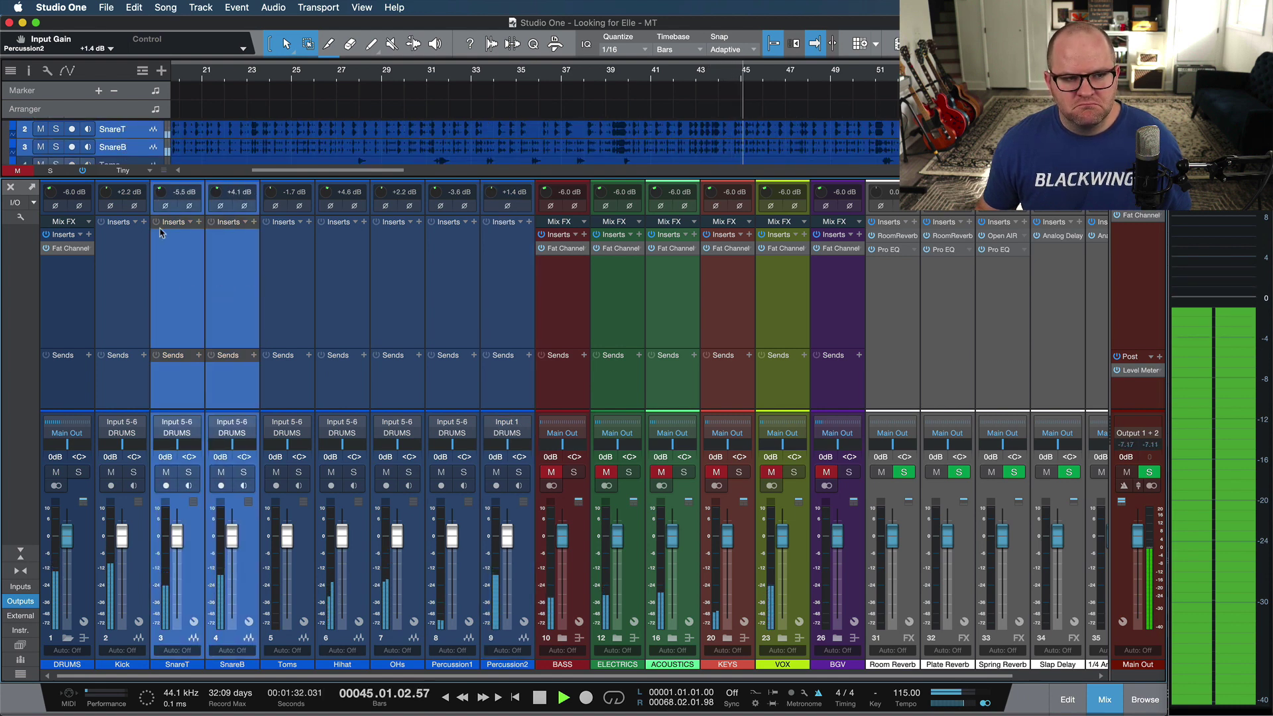
key(shift+m)
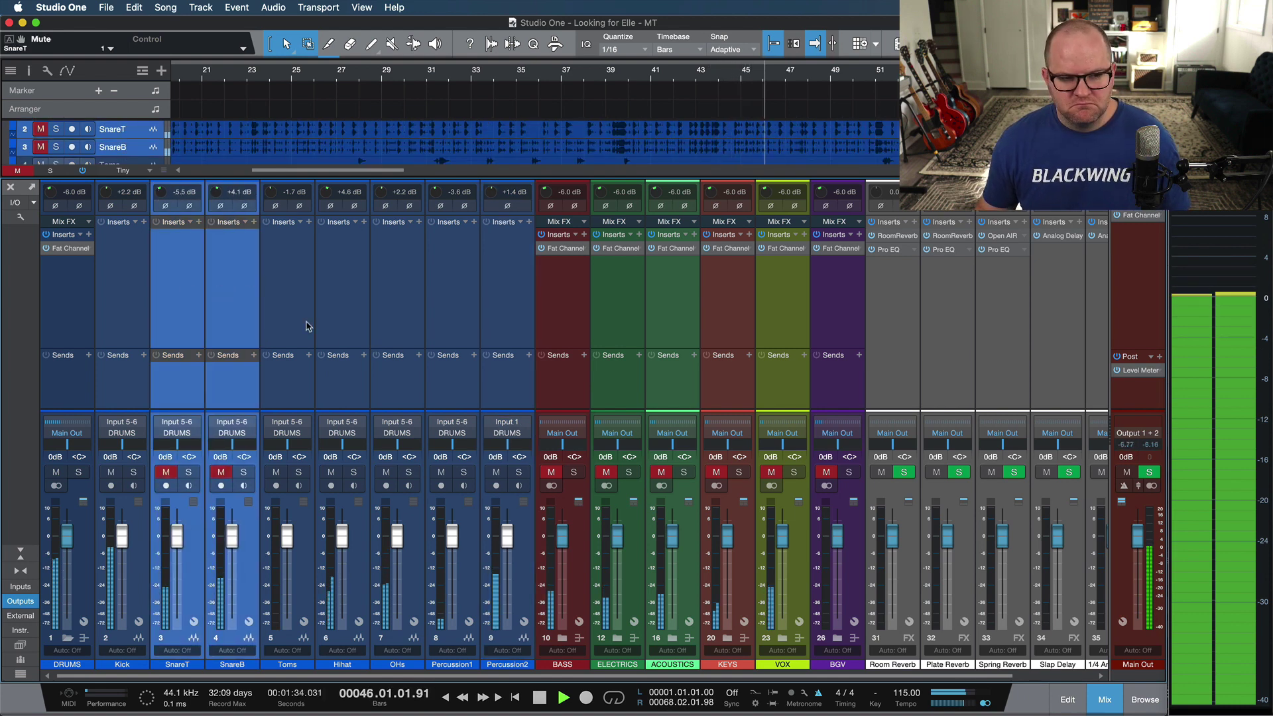
key(shift+m)
click(161, 185)
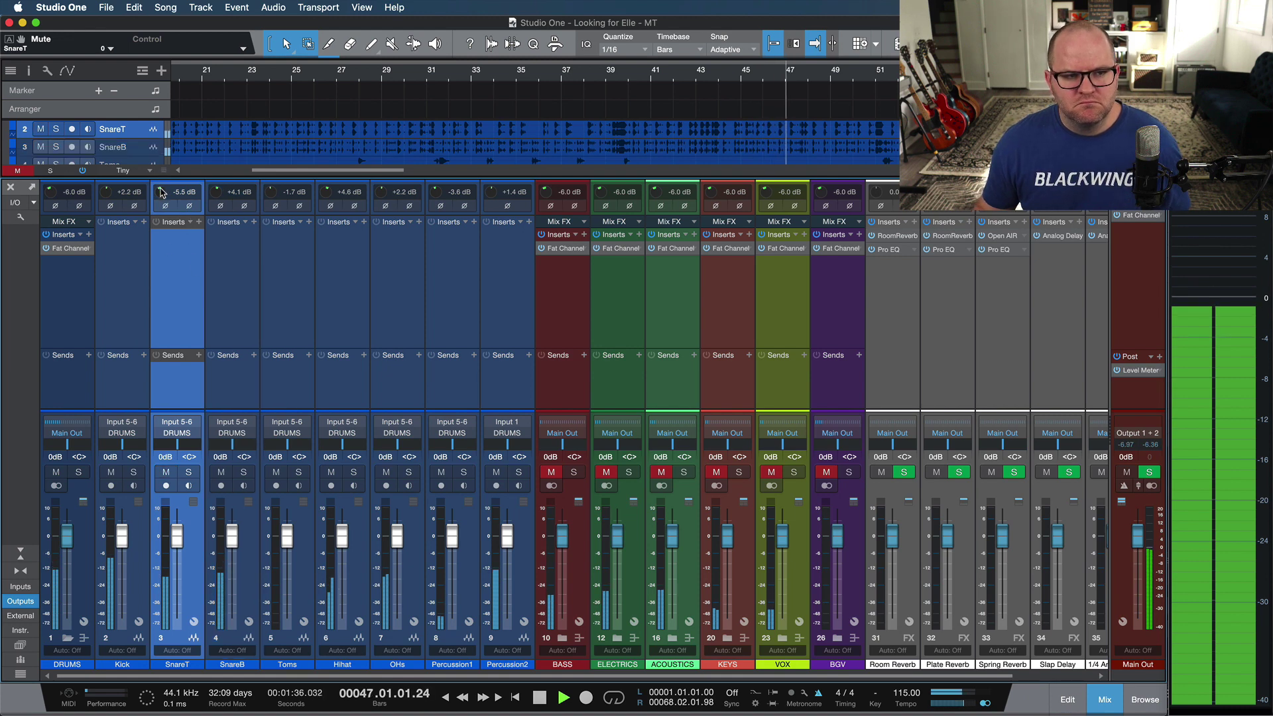
scroll(161, 192, down, 3)
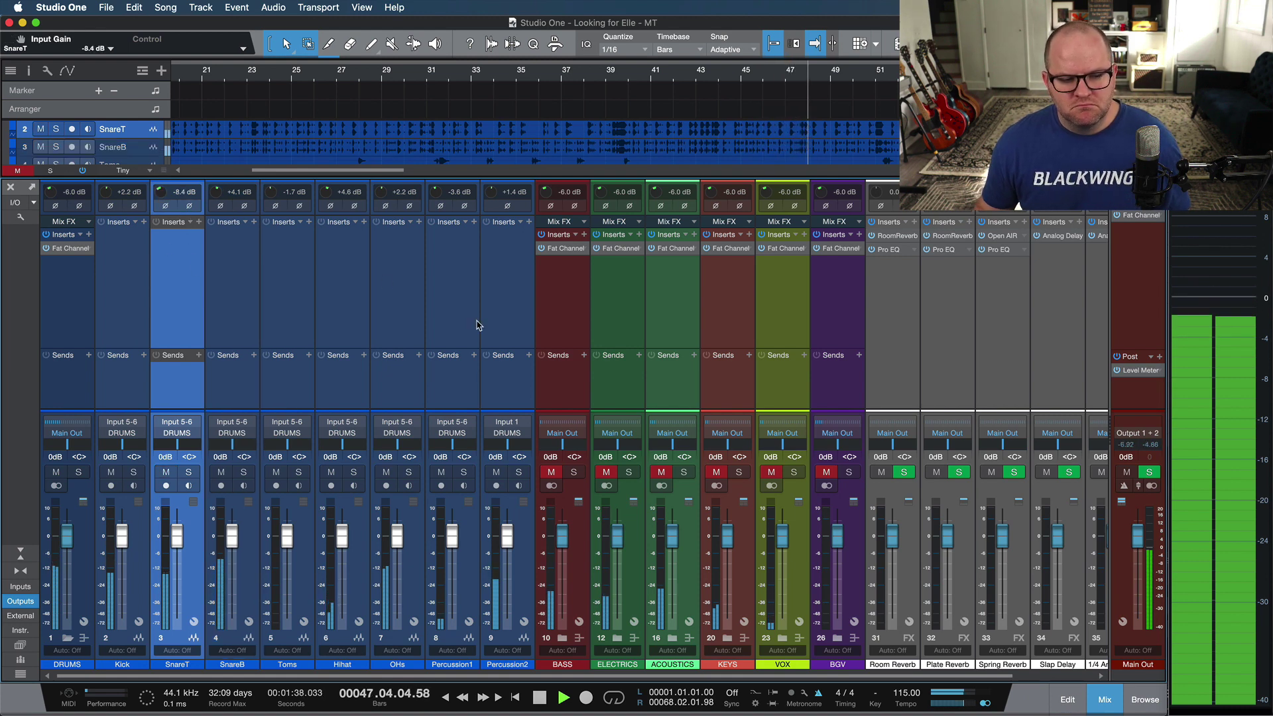
key(space)
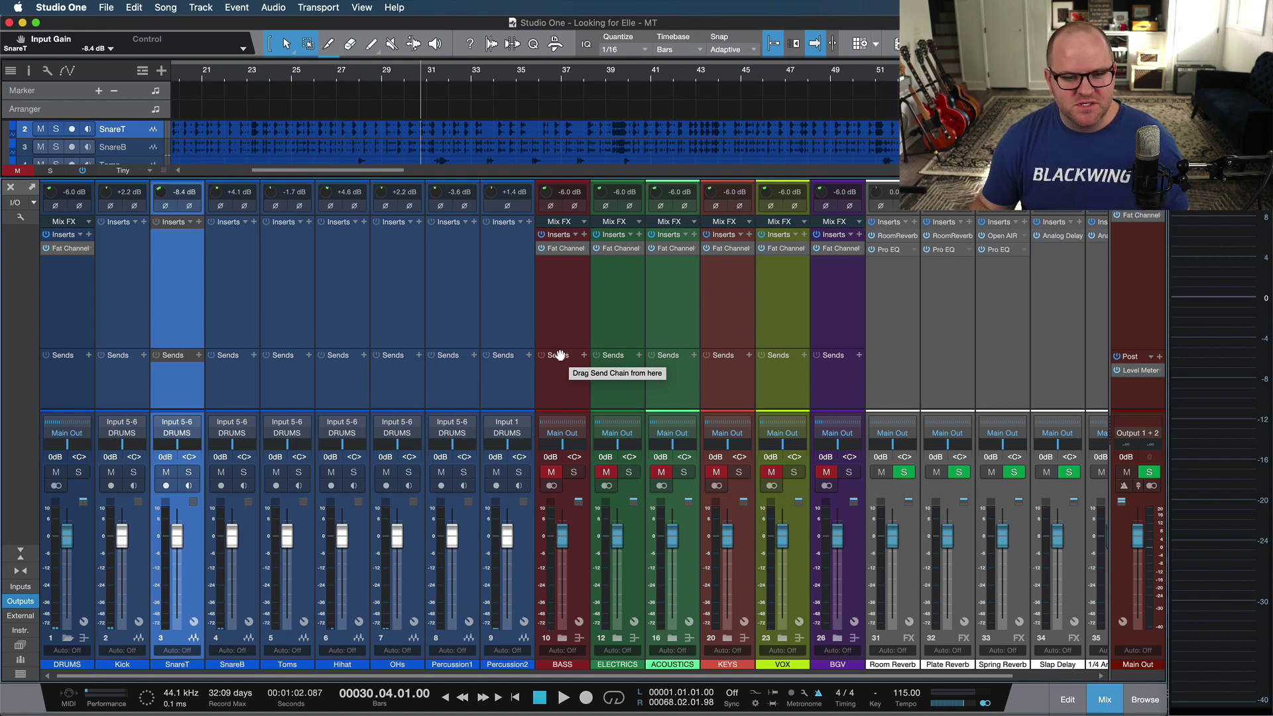
Expand the BASS folder to reveal the Bass channel and audition the song.
click(570, 393)
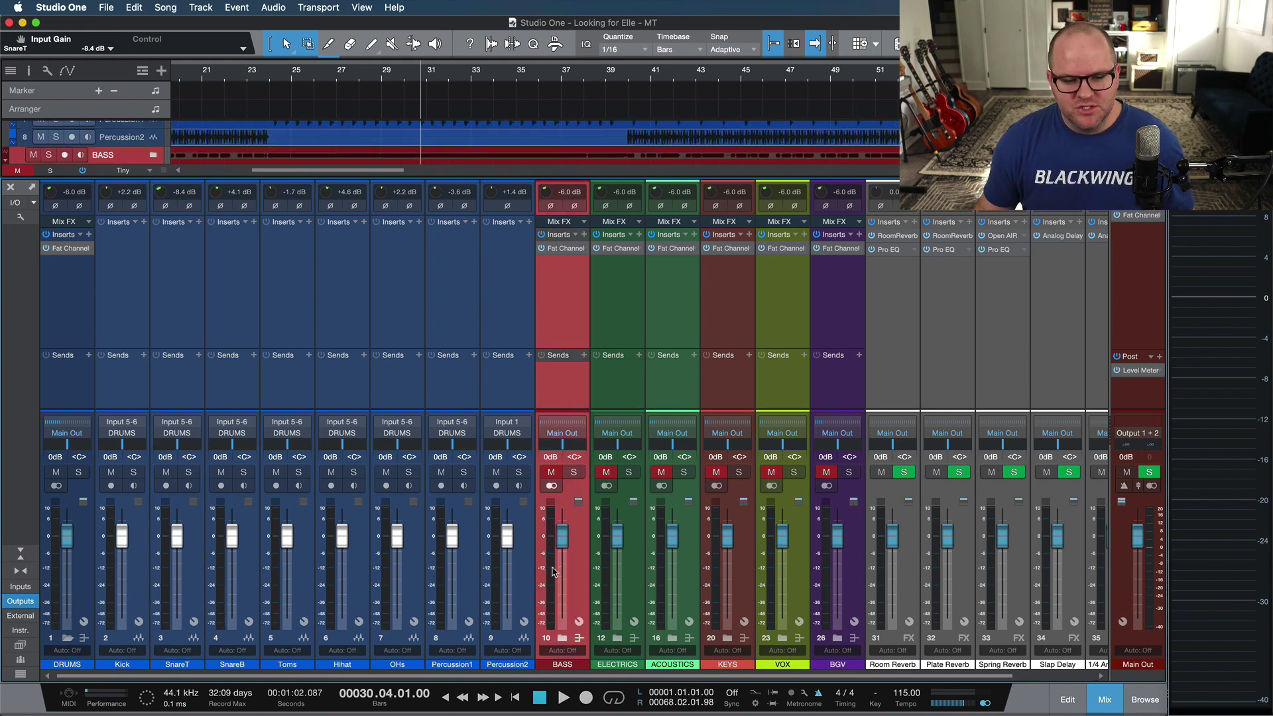
click(562, 640)
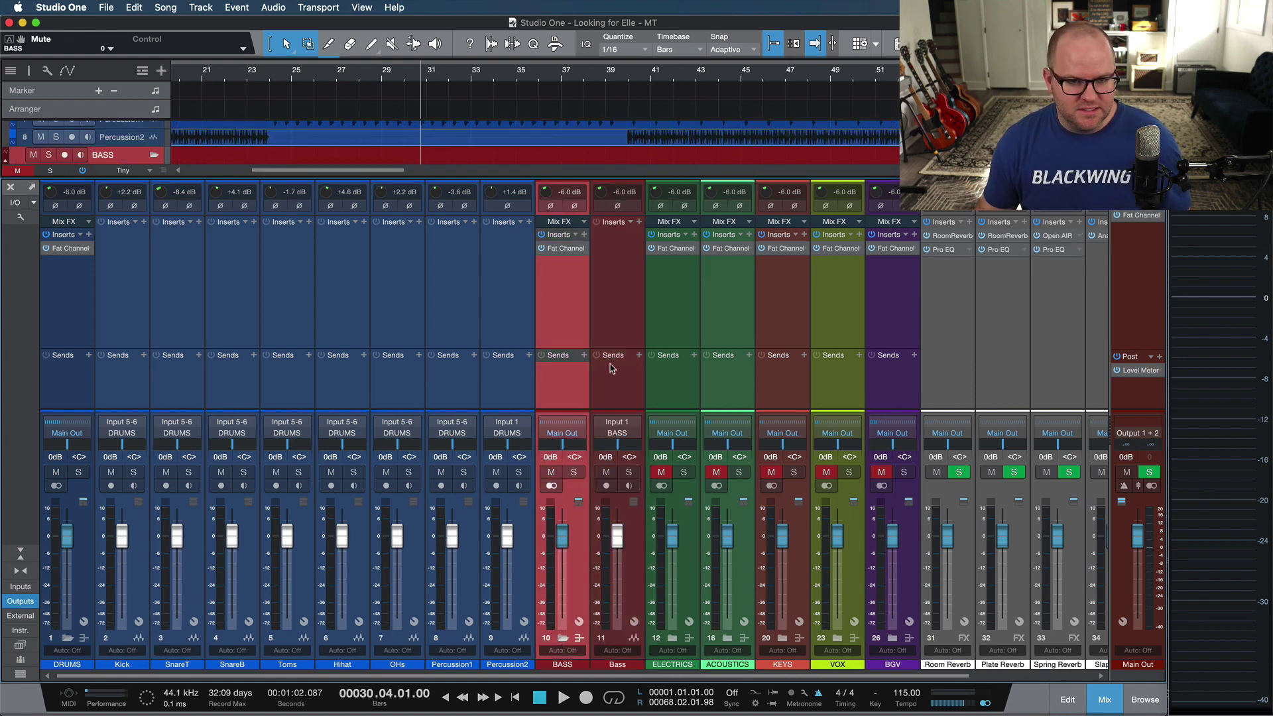
key(space)
key(space)
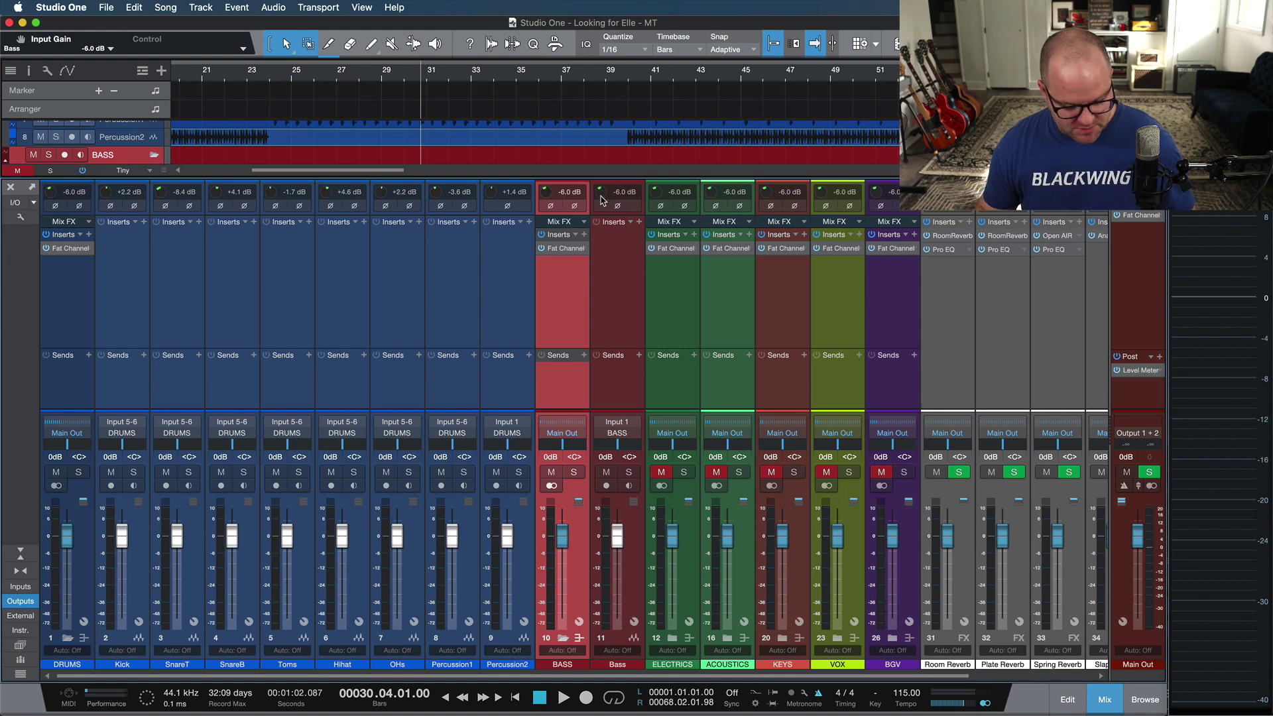
Trim the Bass input gain to -2.4 dB while listening during playback.
key(space)
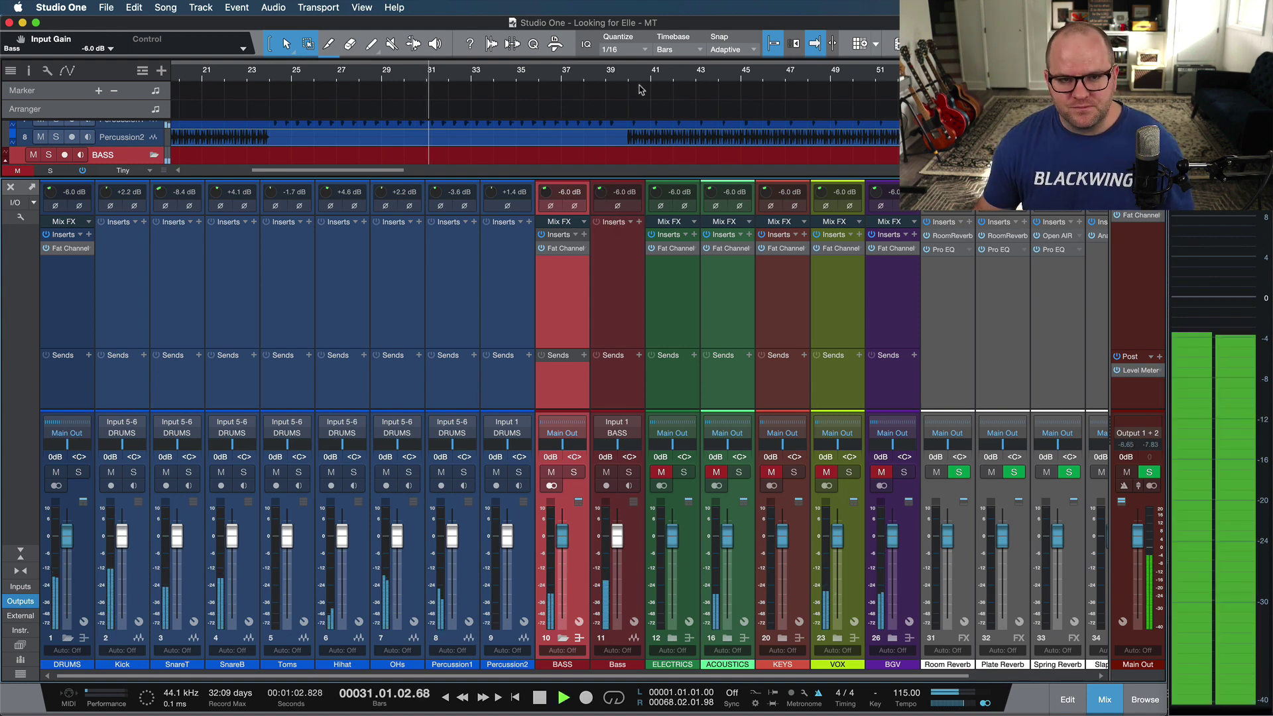
drag(600, 191, 599, 176)
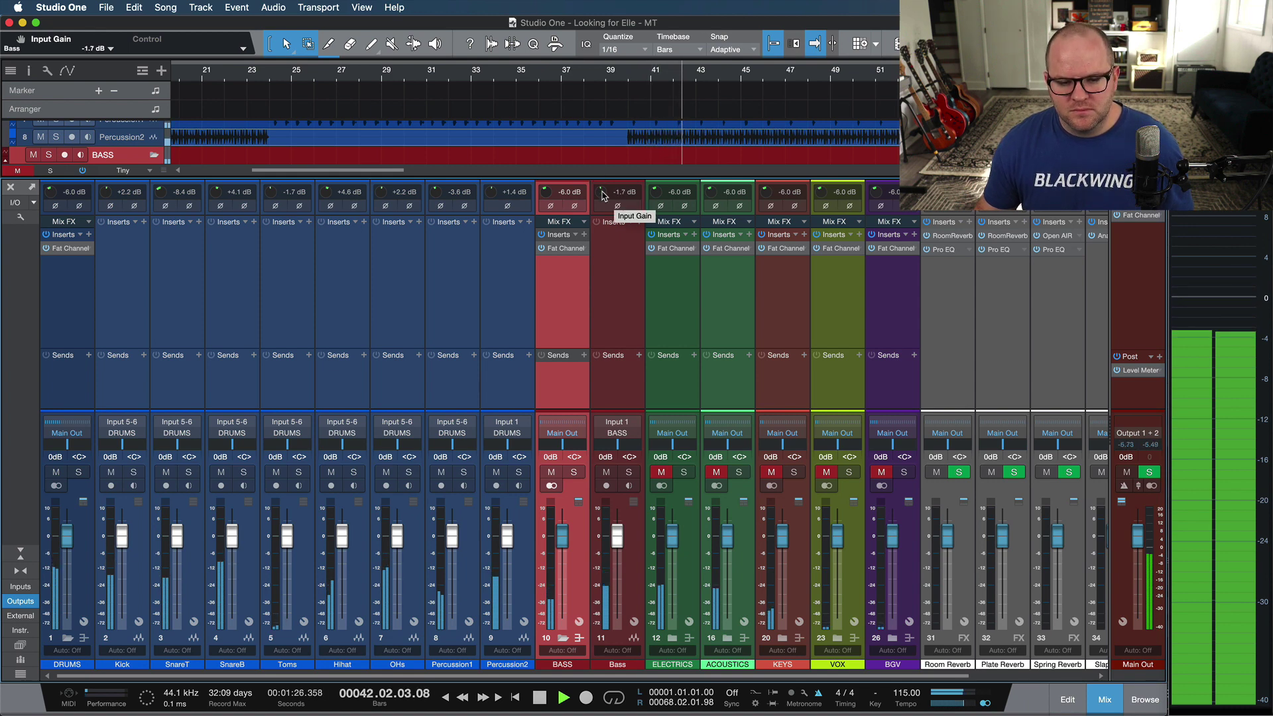
drag(602, 194, 604, 193)
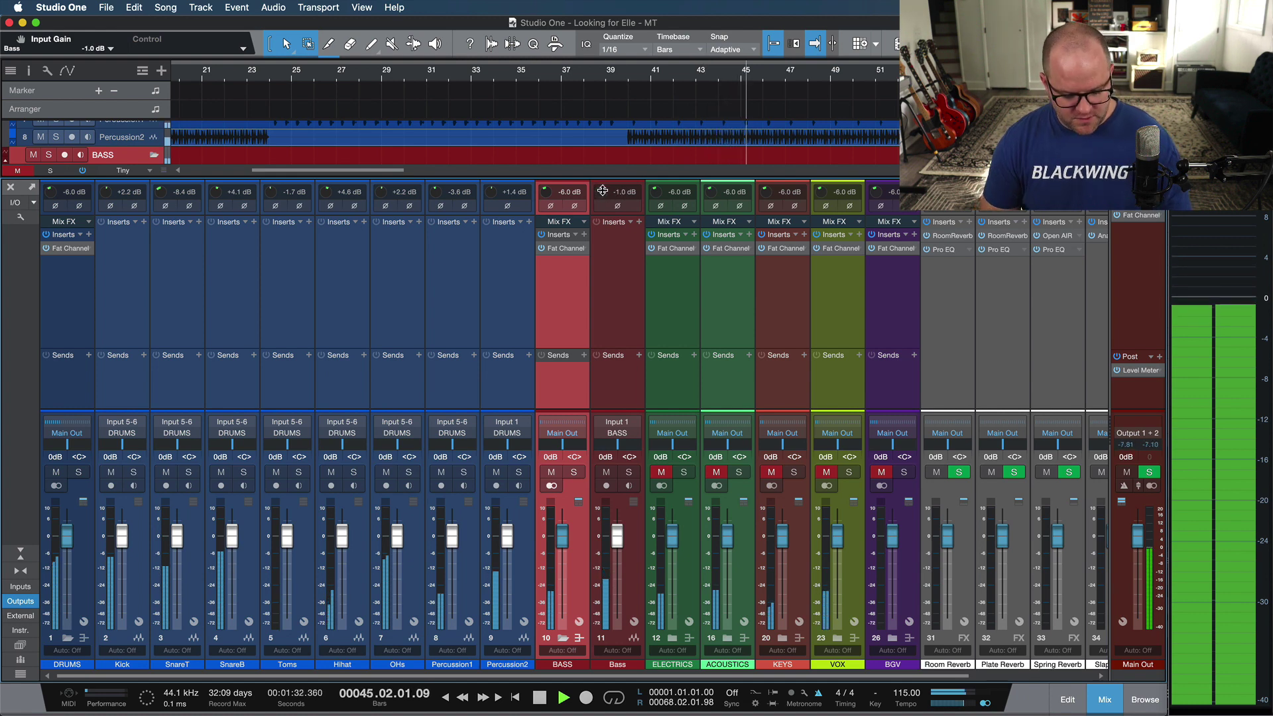
key(space)
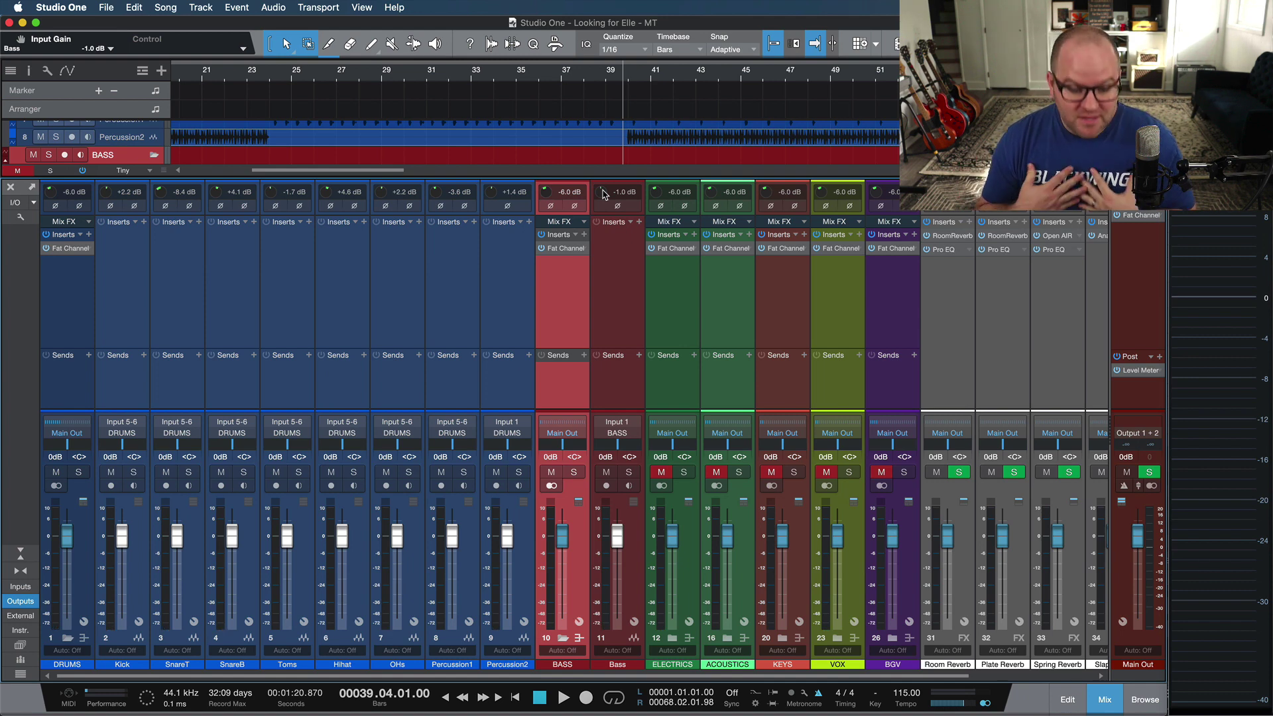
key(space)
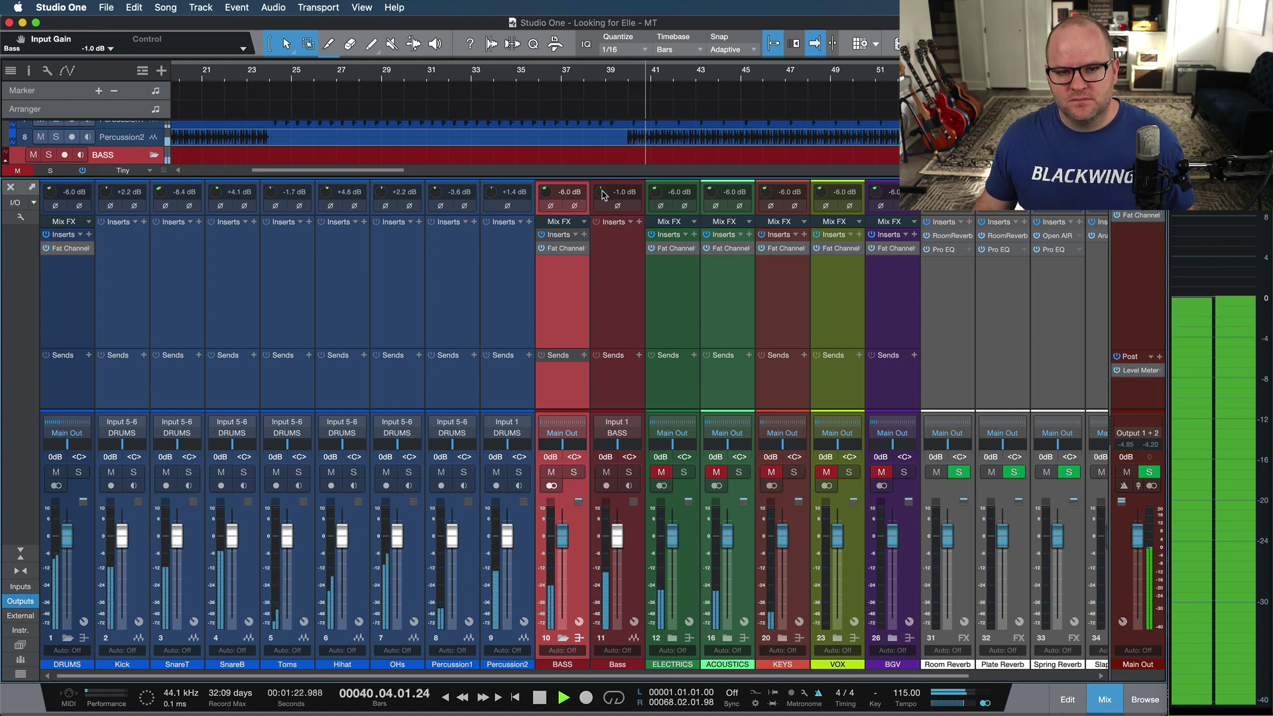
scroll(601, 193, down, 3)
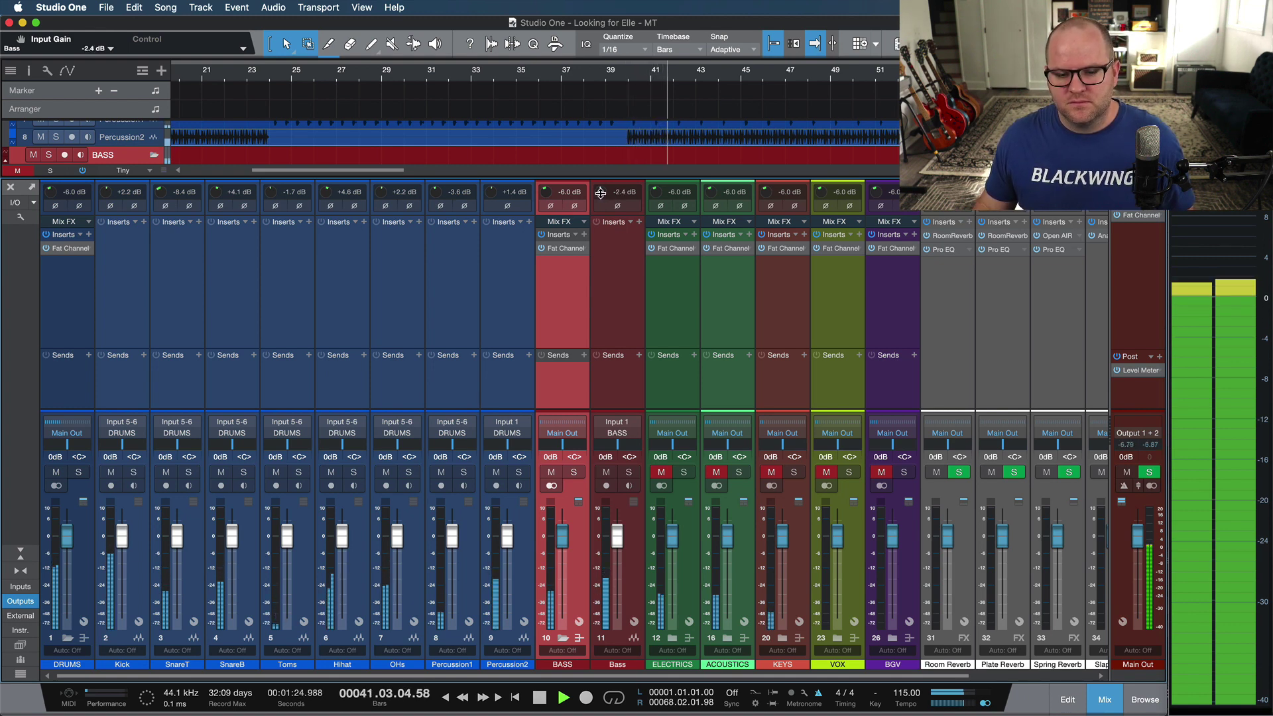
key(space)
Move the ACOUSTICS folder ahead of ELECTRICS and expand it to show AcousA, AcousB and AcousC.
click(673, 639)
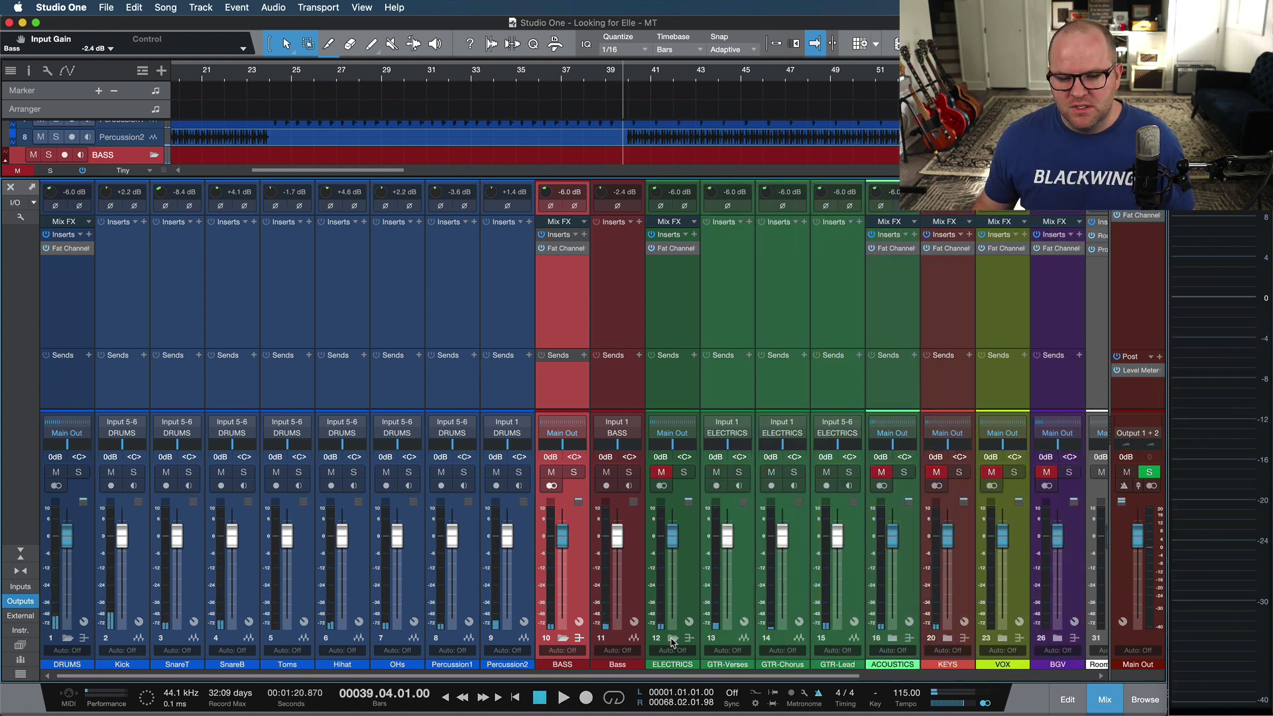
click(673, 641)
click(731, 402)
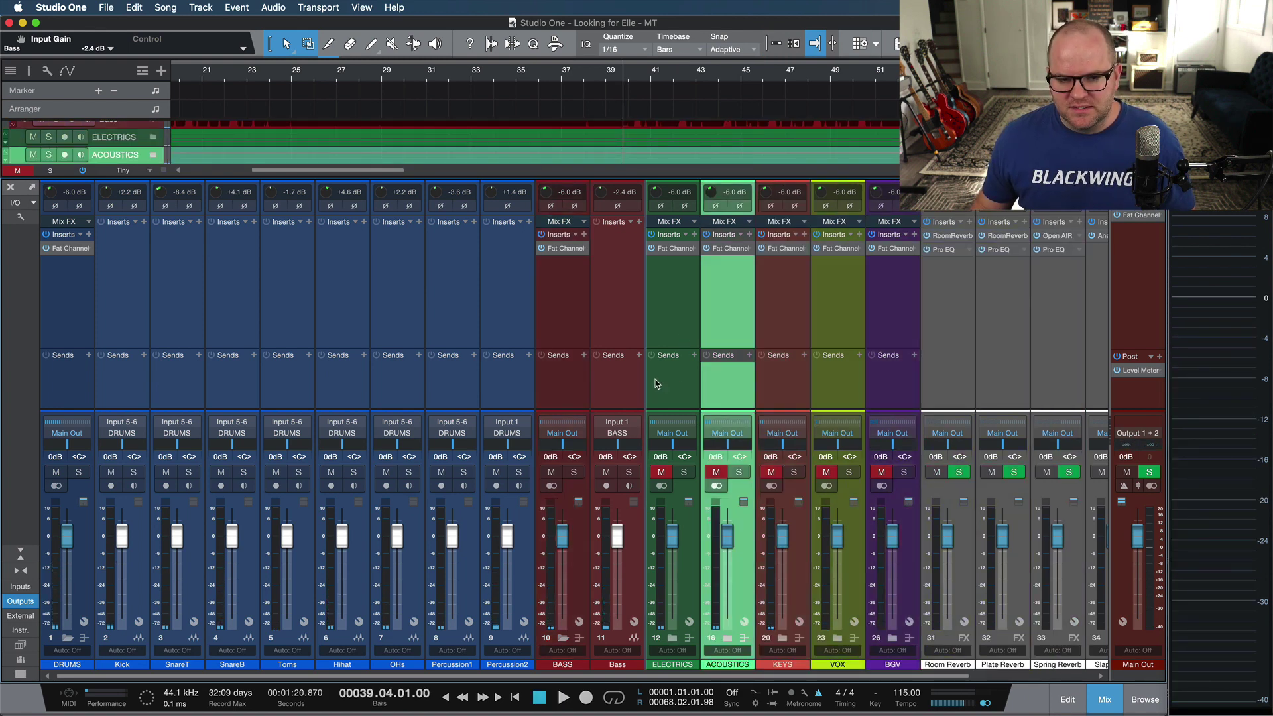
drag(655, 383, 655, 388)
click(673, 639)
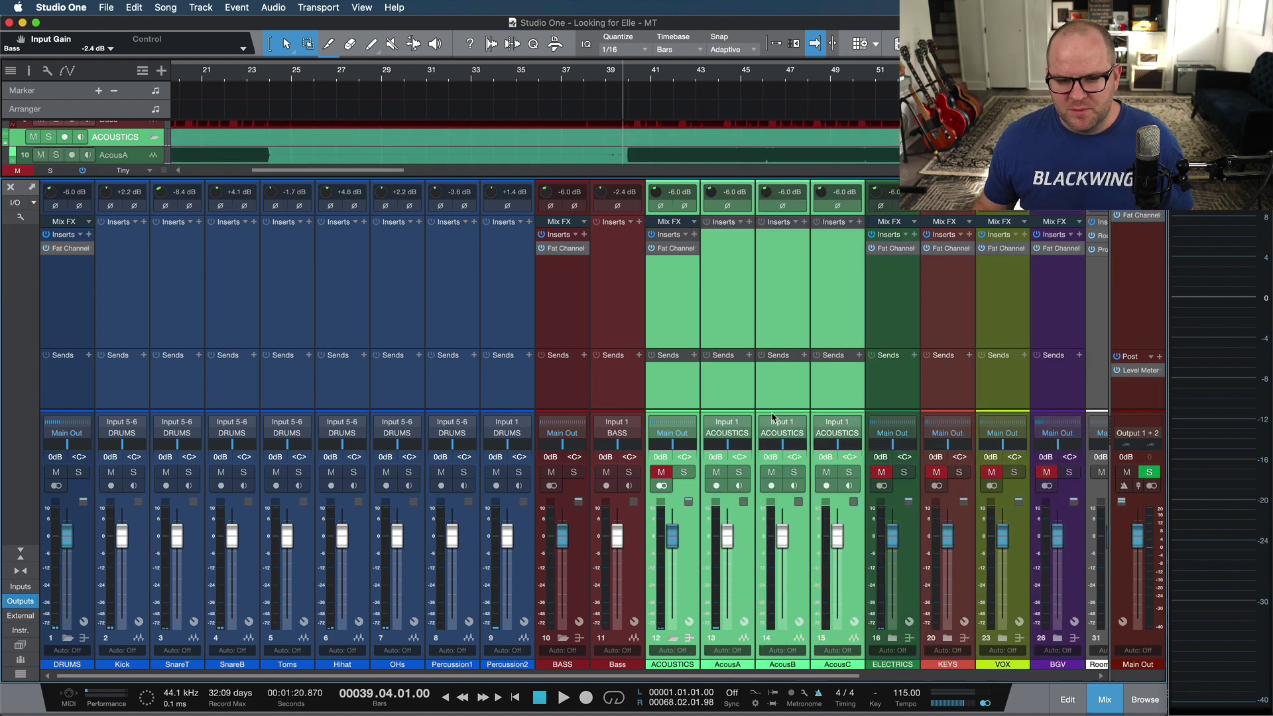
click(742, 397)
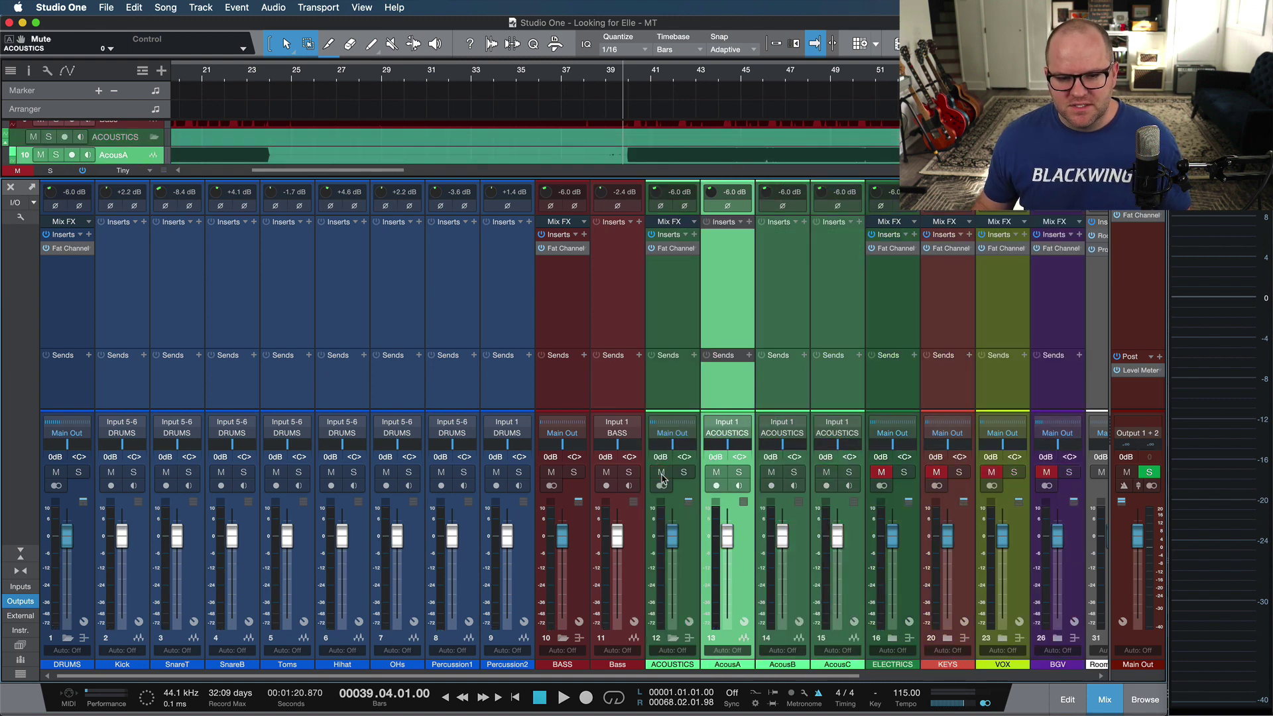
Audition the acoustic guitars from bar 25, toggling between arrangement and mixer.
key(space)
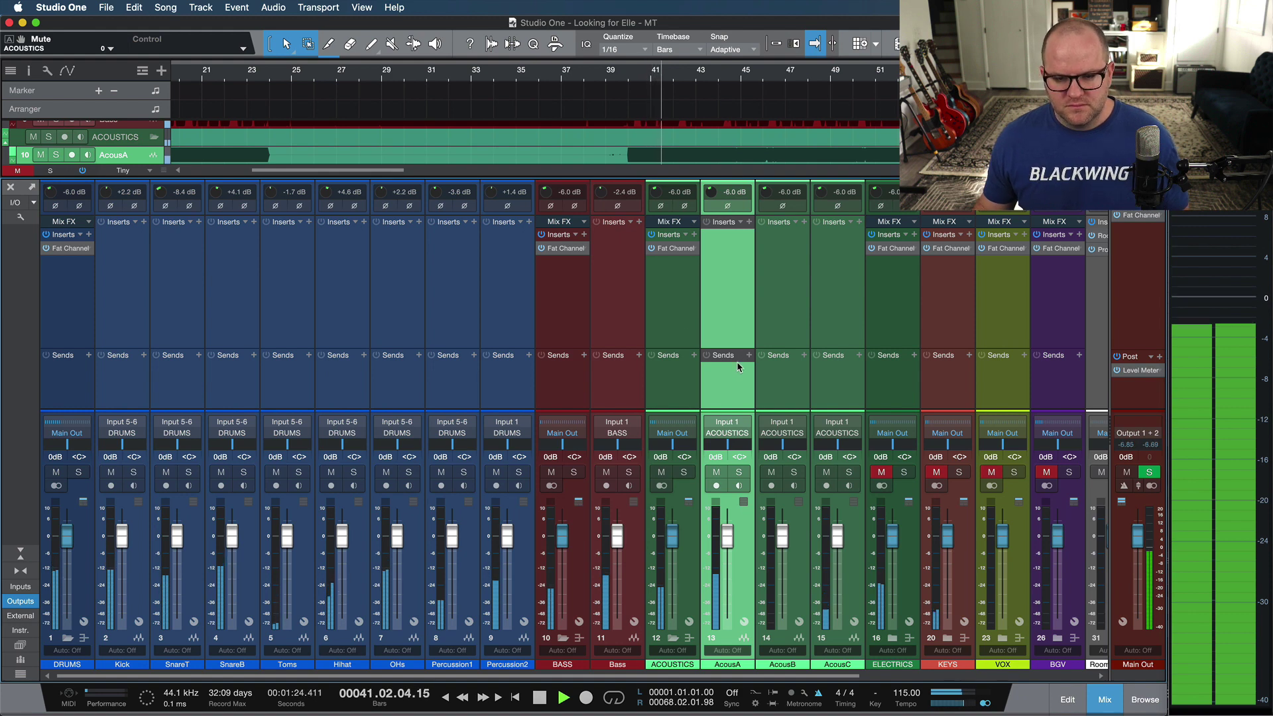
key(F3)
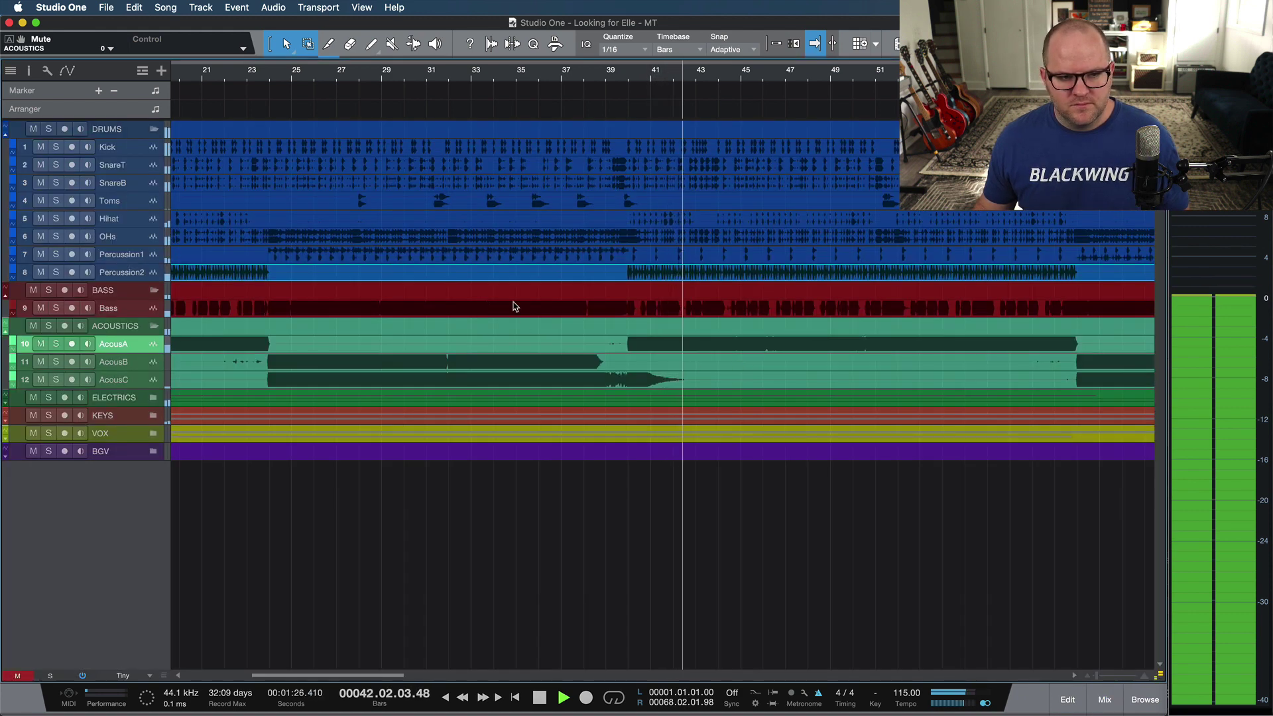
key(space)
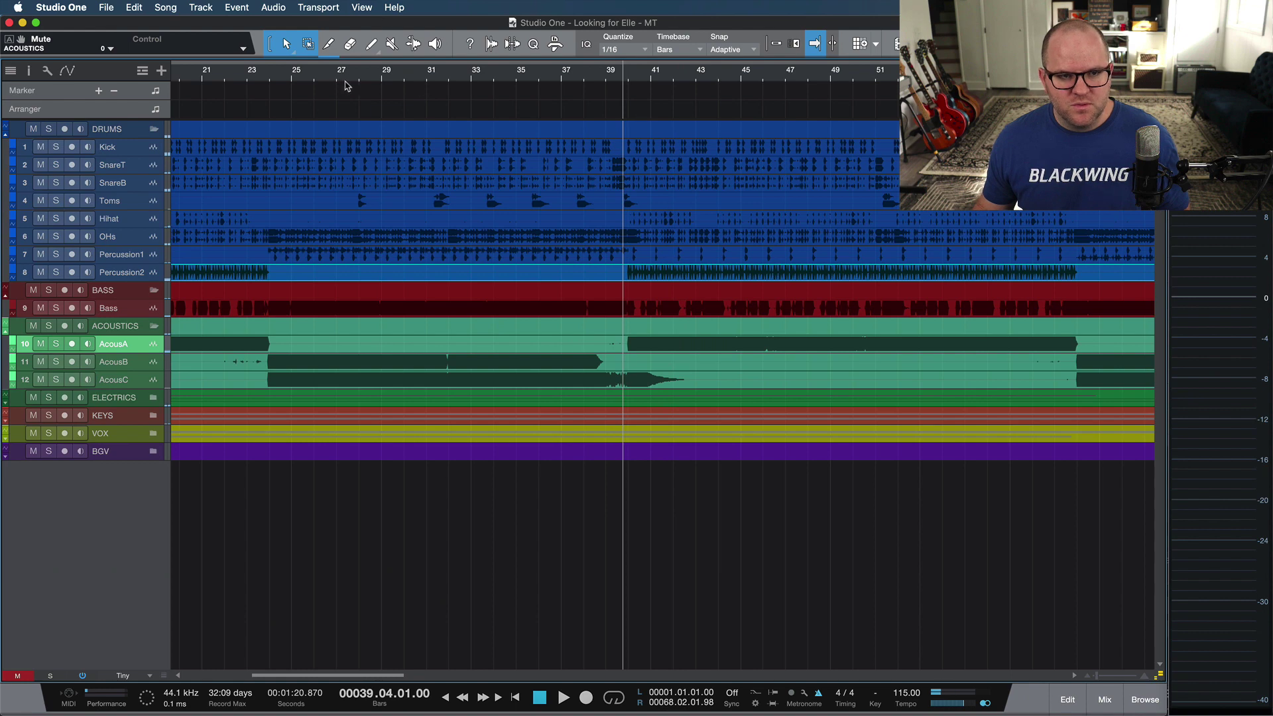
click(294, 75)
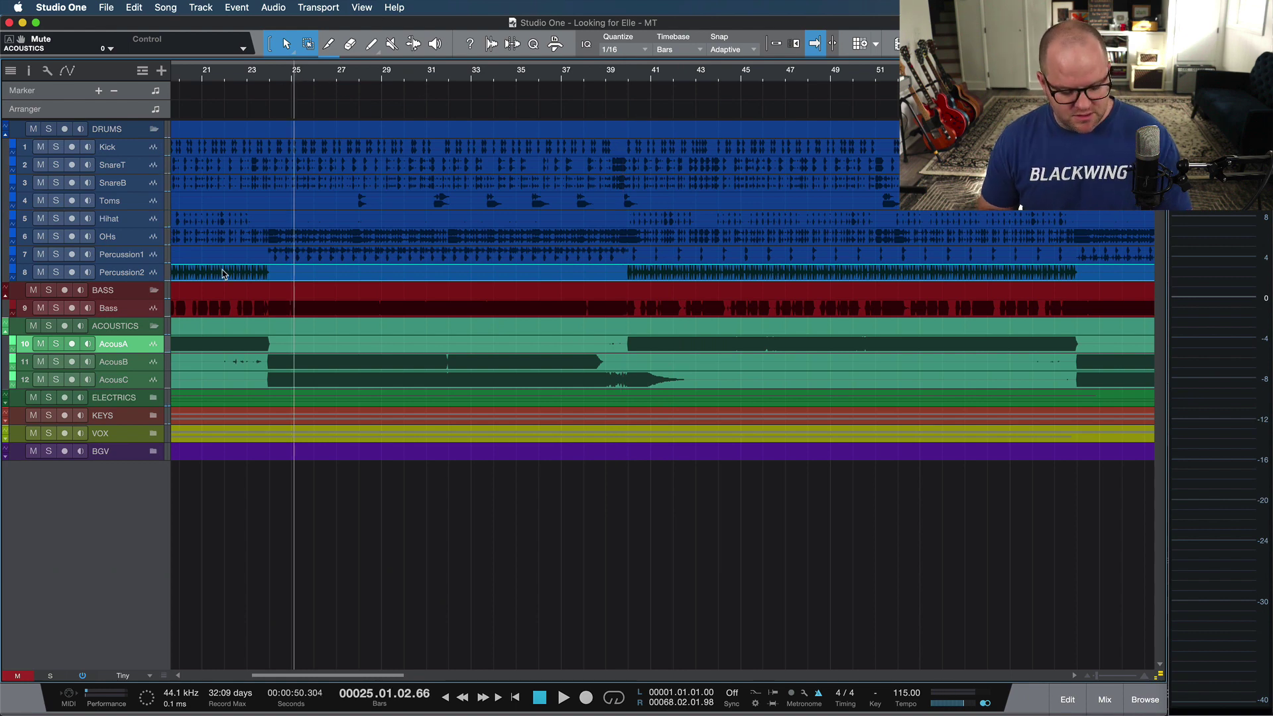
key(space)
key(F3)
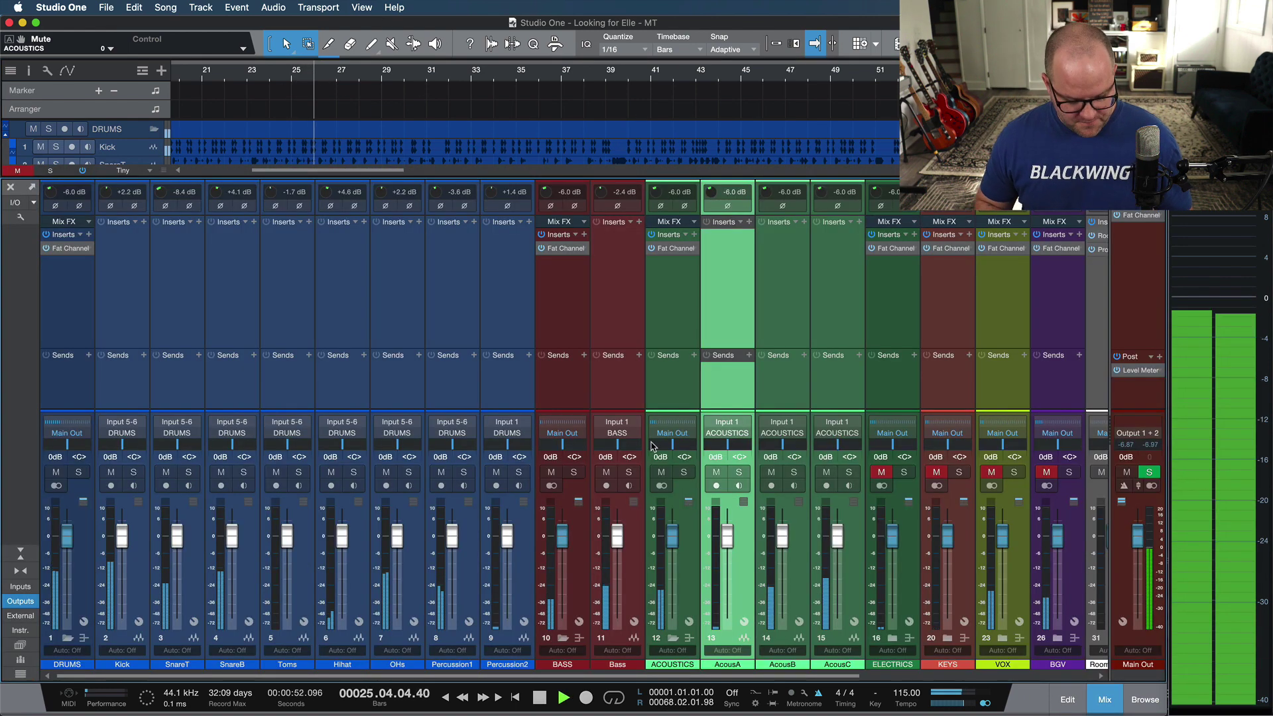
key(space)
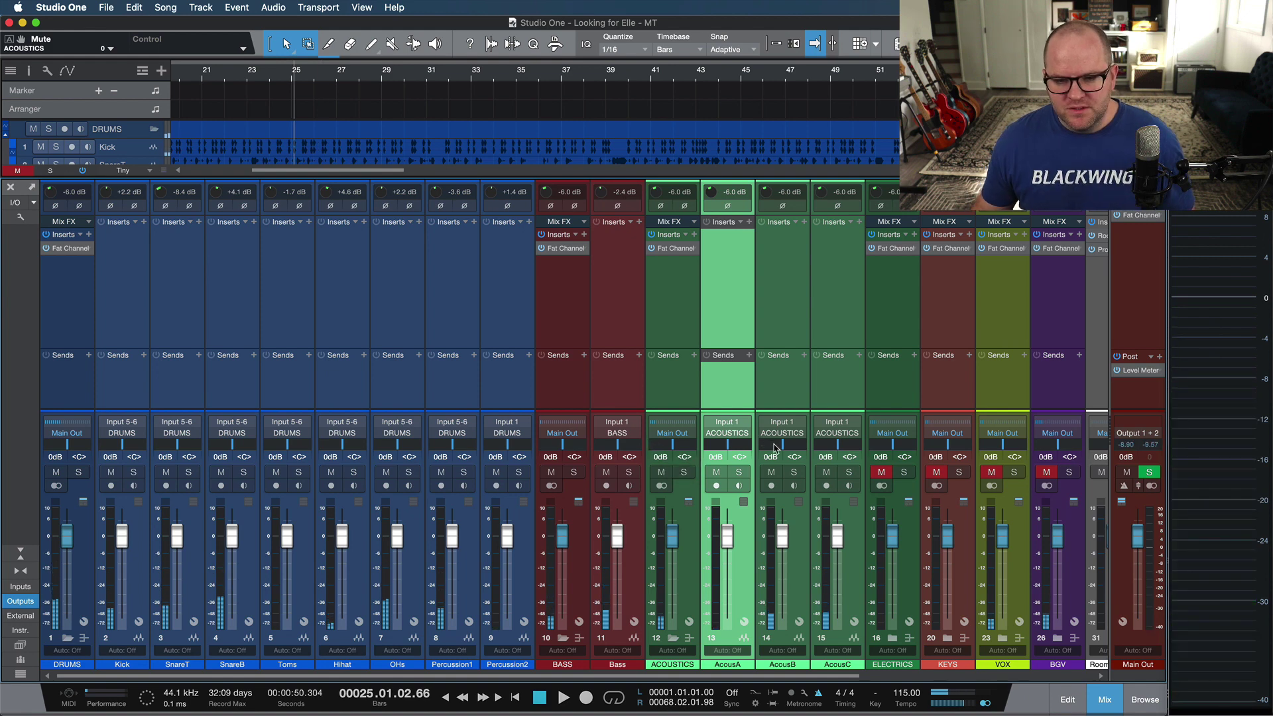
Pan AcousB hard left and AcousC hard right, then solo the three acoustic tracks.
drag(775, 449, 710, 445)
drag(828, 444, 888, 446)
key(space)
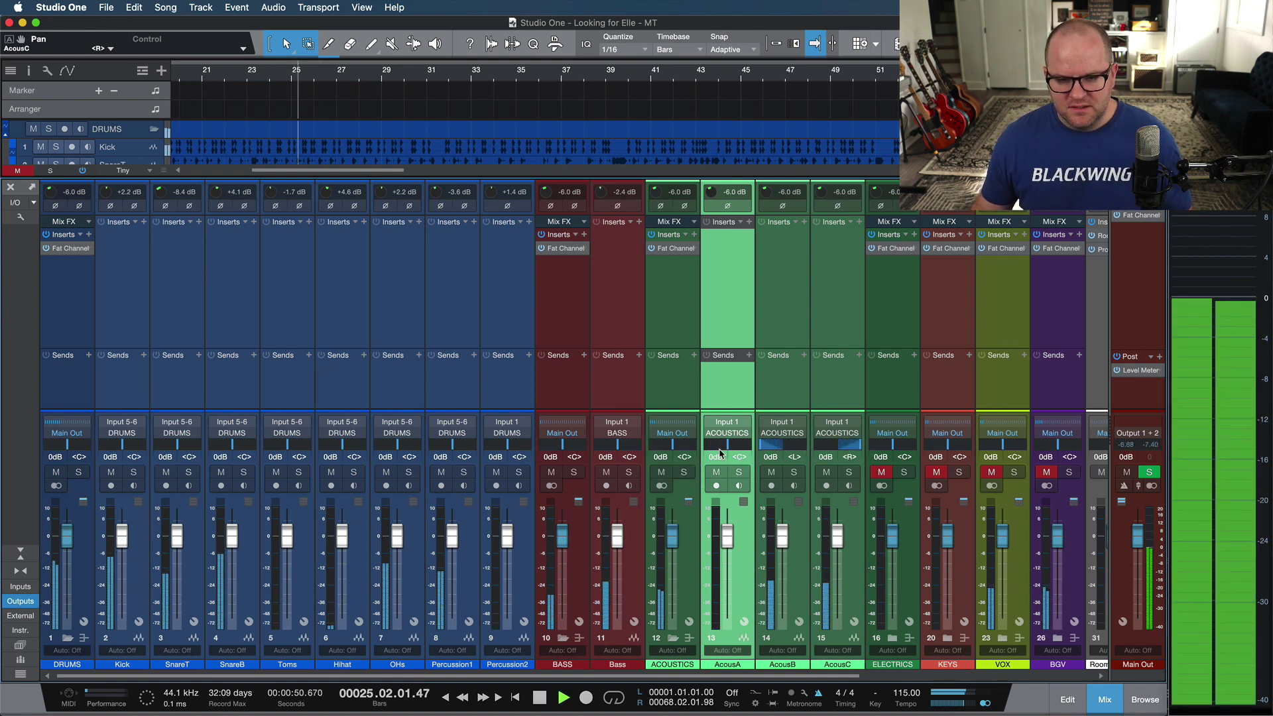
key(F3)
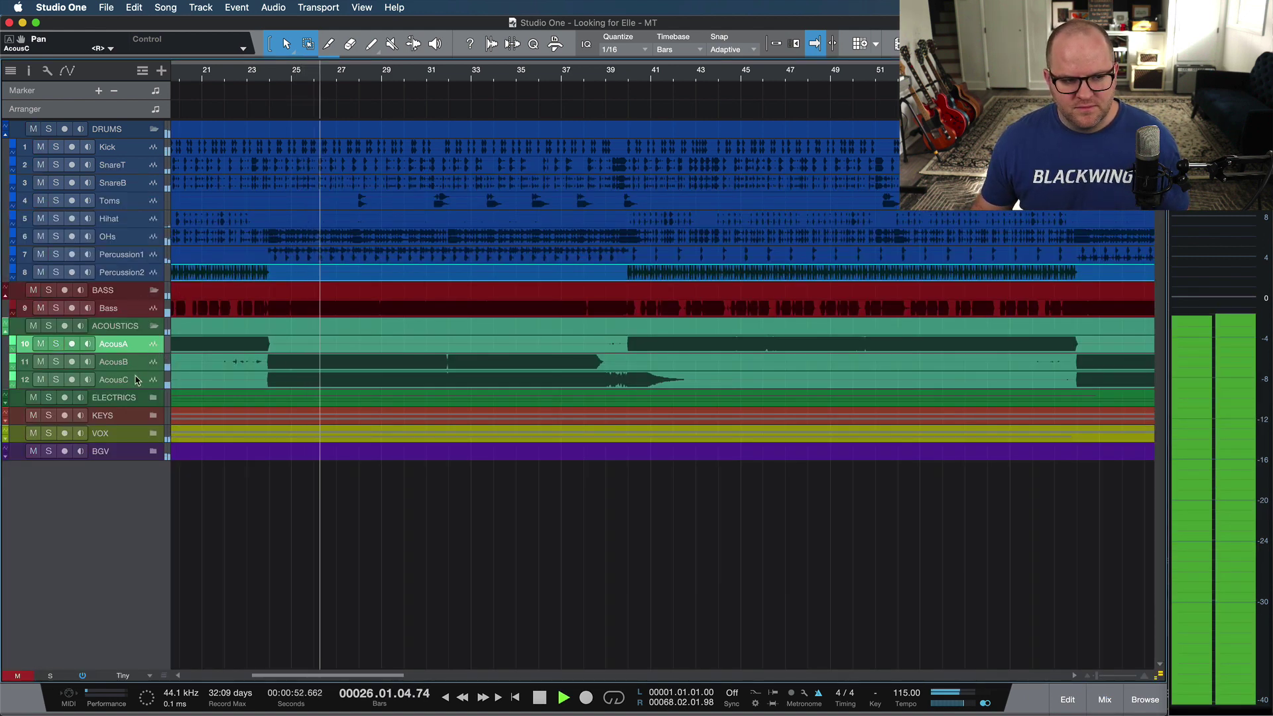
shift+click(135, 378)
key(F3)
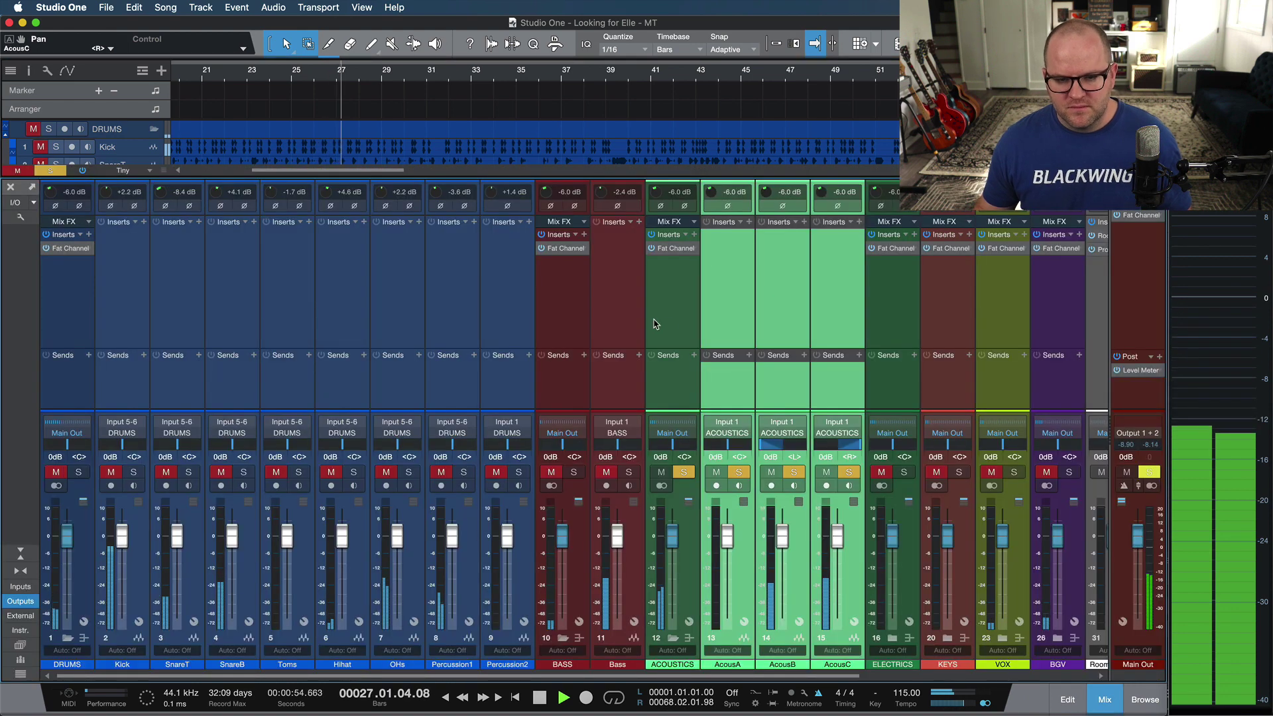
Set the AcousB and AcousC input gain to -3.1 dB and AcousA to -3.6 dB.
click(767, 378)
shift+click(819, 385)
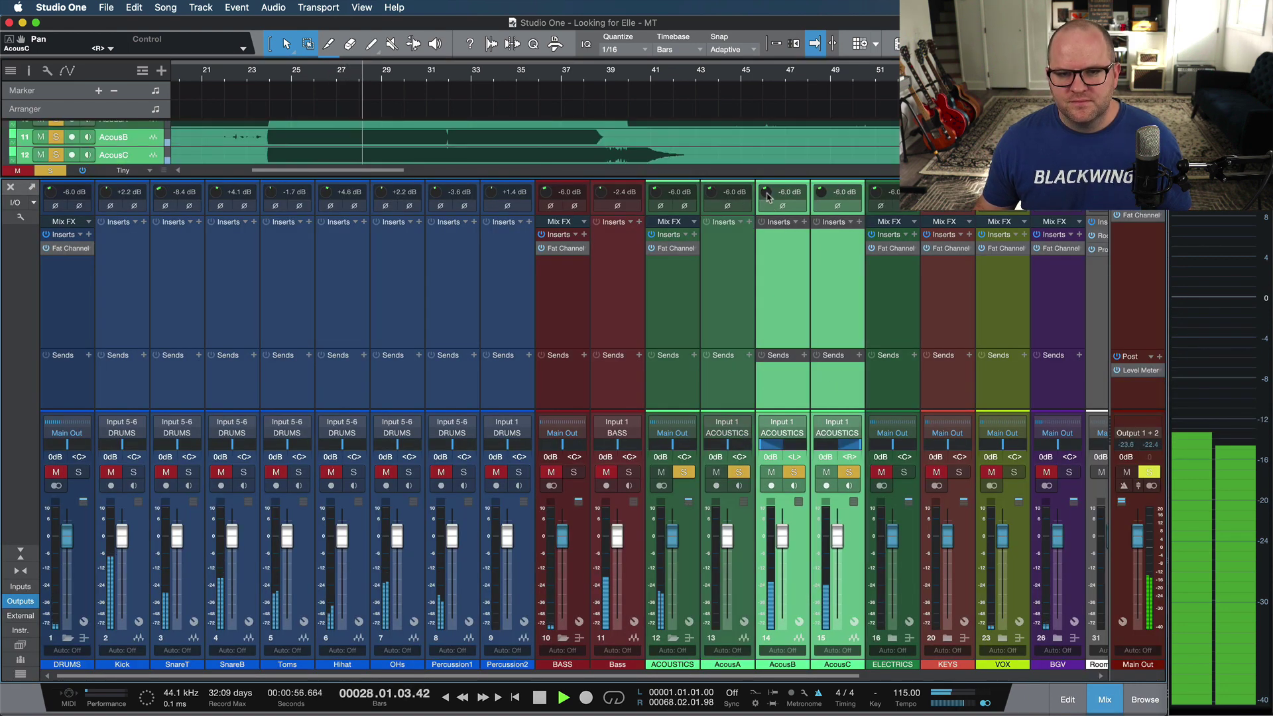
drag(767, 191, 712, 186)
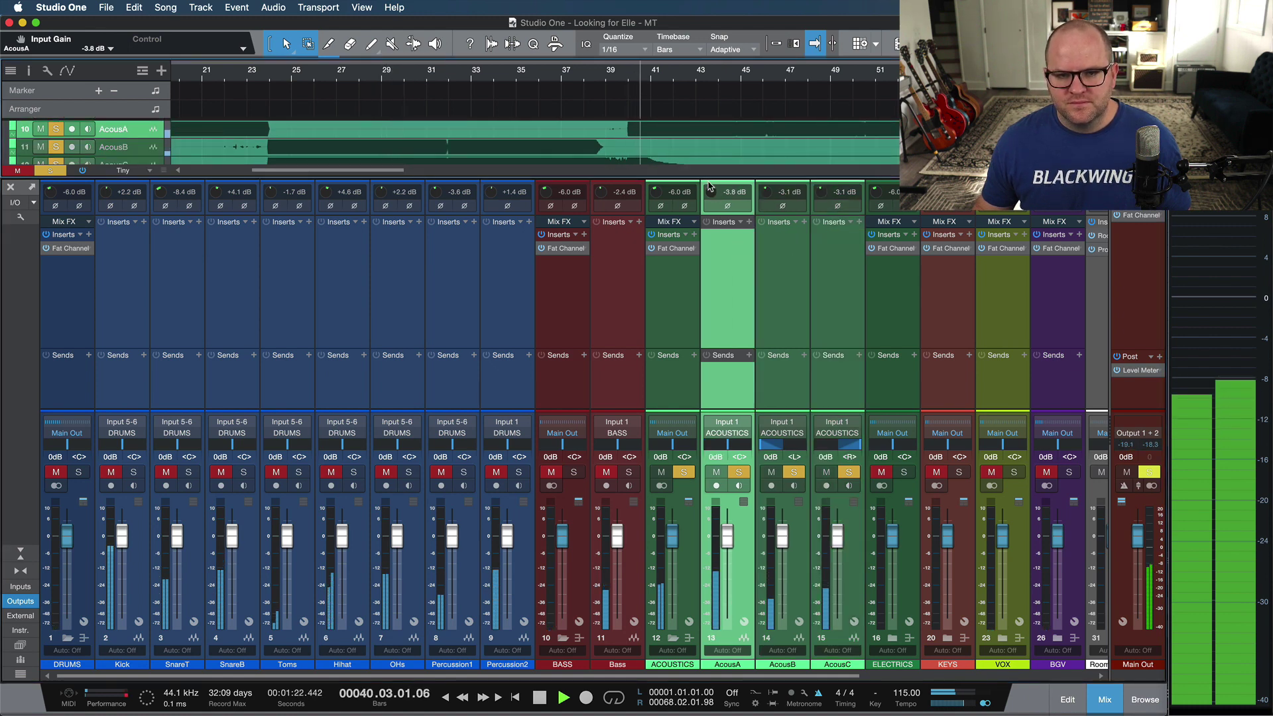
drag(709, 186, 709, 185)
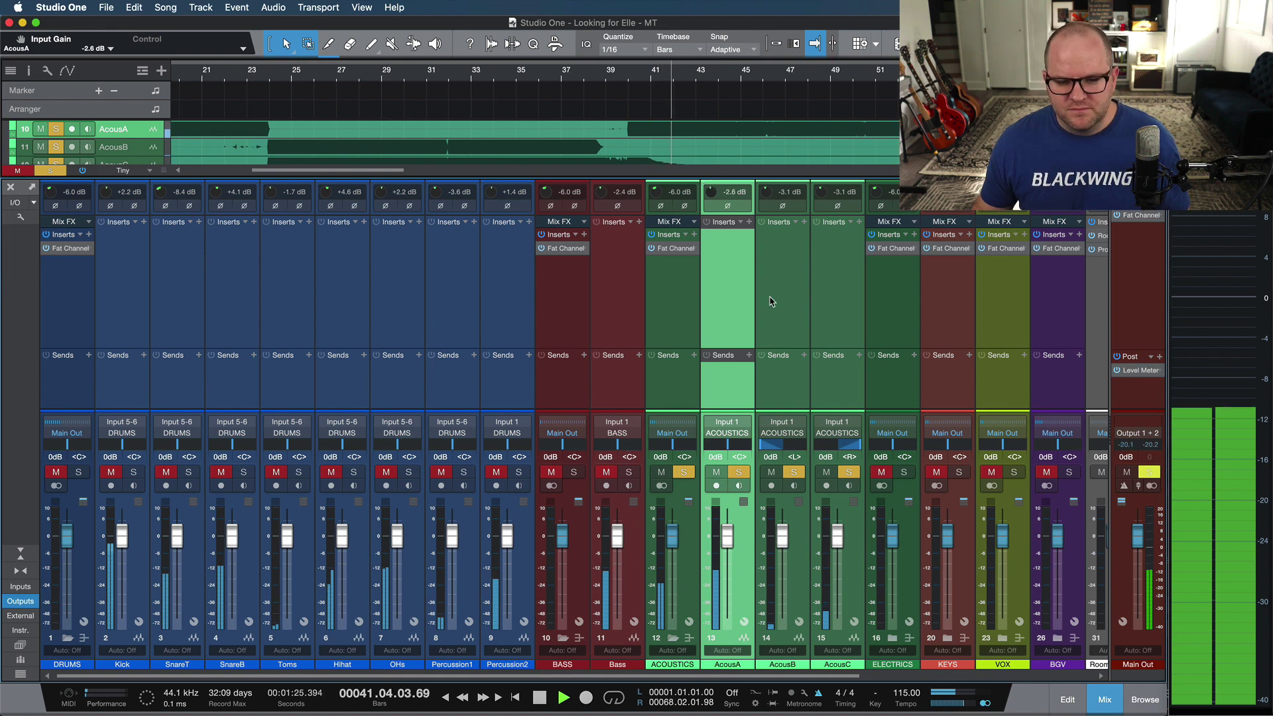
key(shift+s)
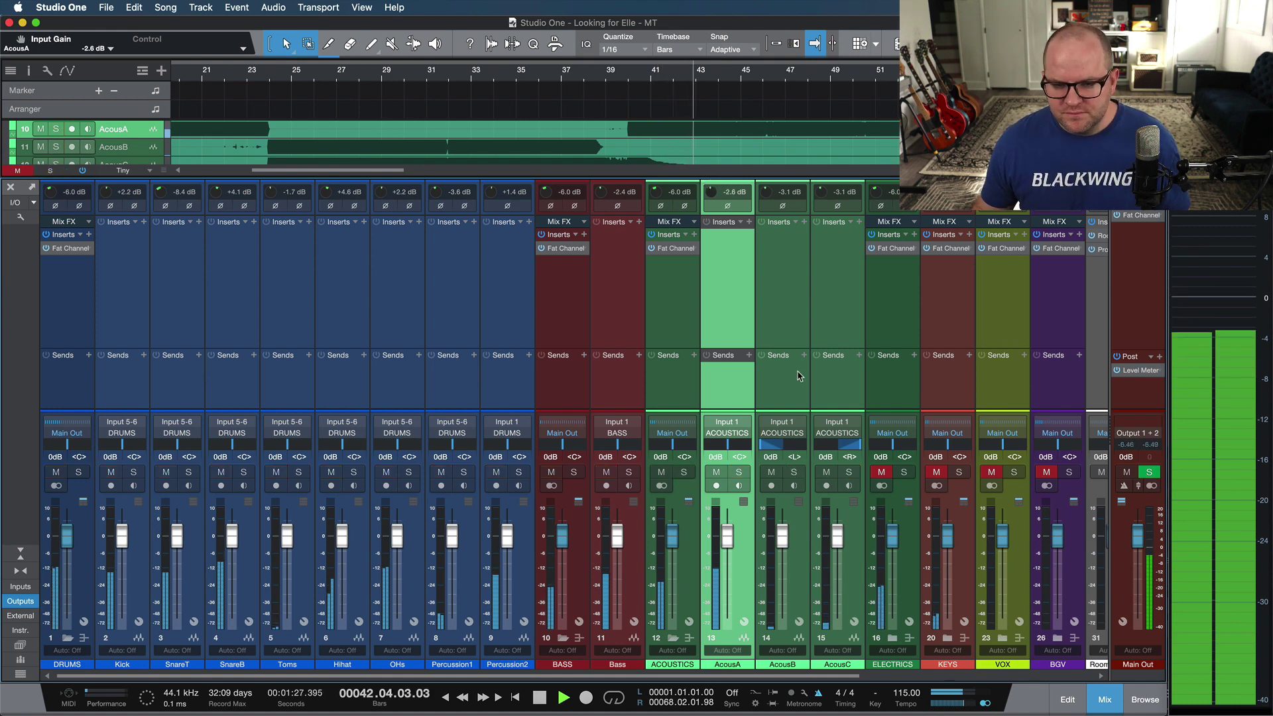
drag(709, 193, 709, 195)
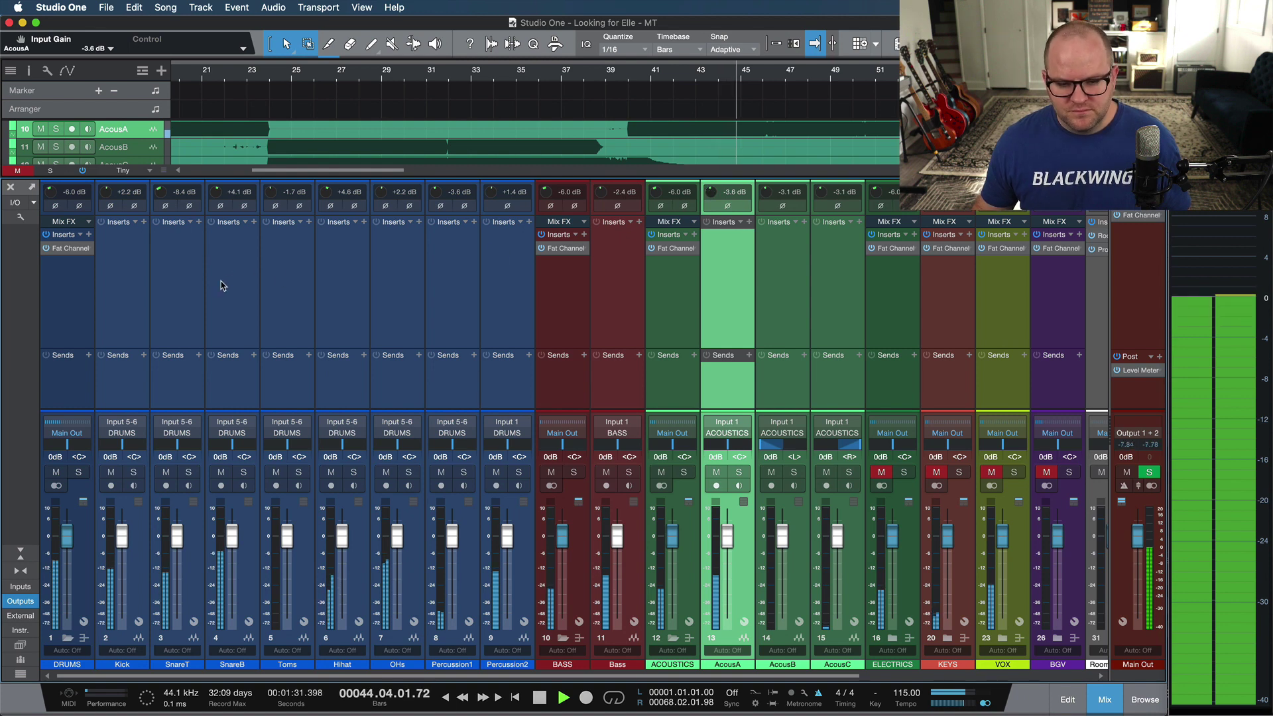
Nudge the SnareT input gain to -8.2 dB, drop OHs to +1.0 dB, and stop playback.
click(175, 208)
drag(160, 193, 160, 191)
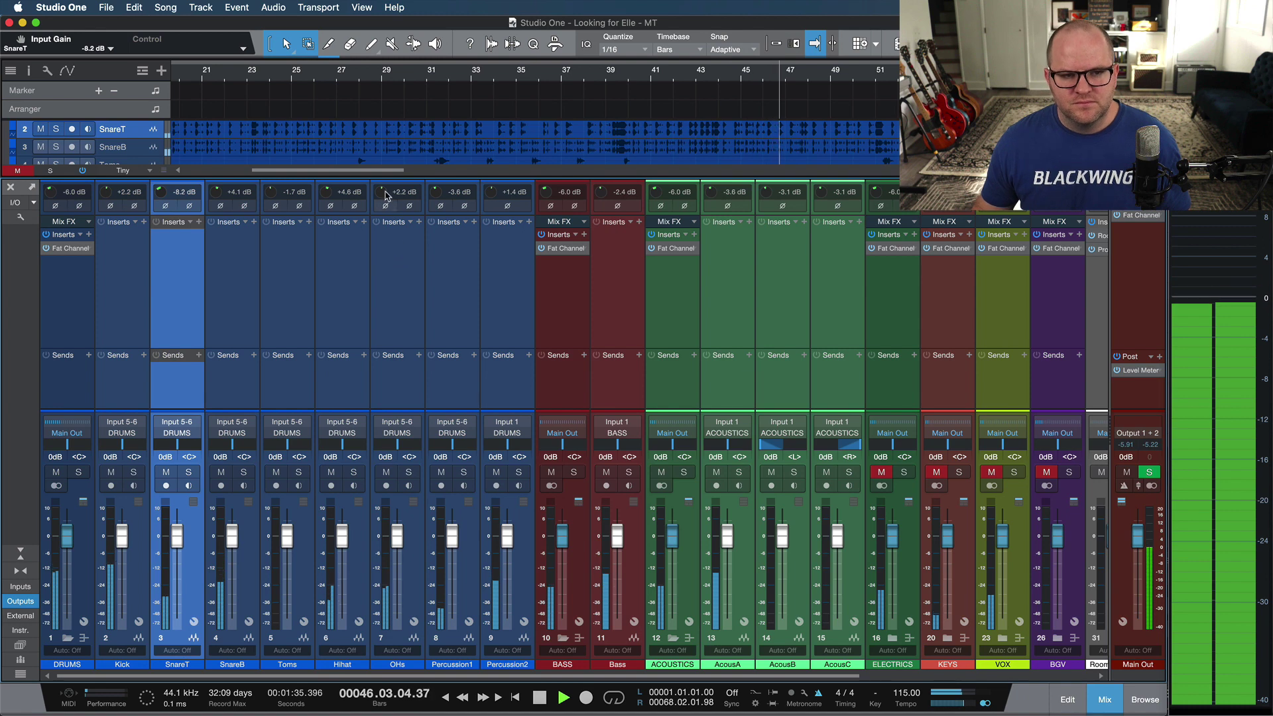
drag(384, 190, 384, 195)
key(space)
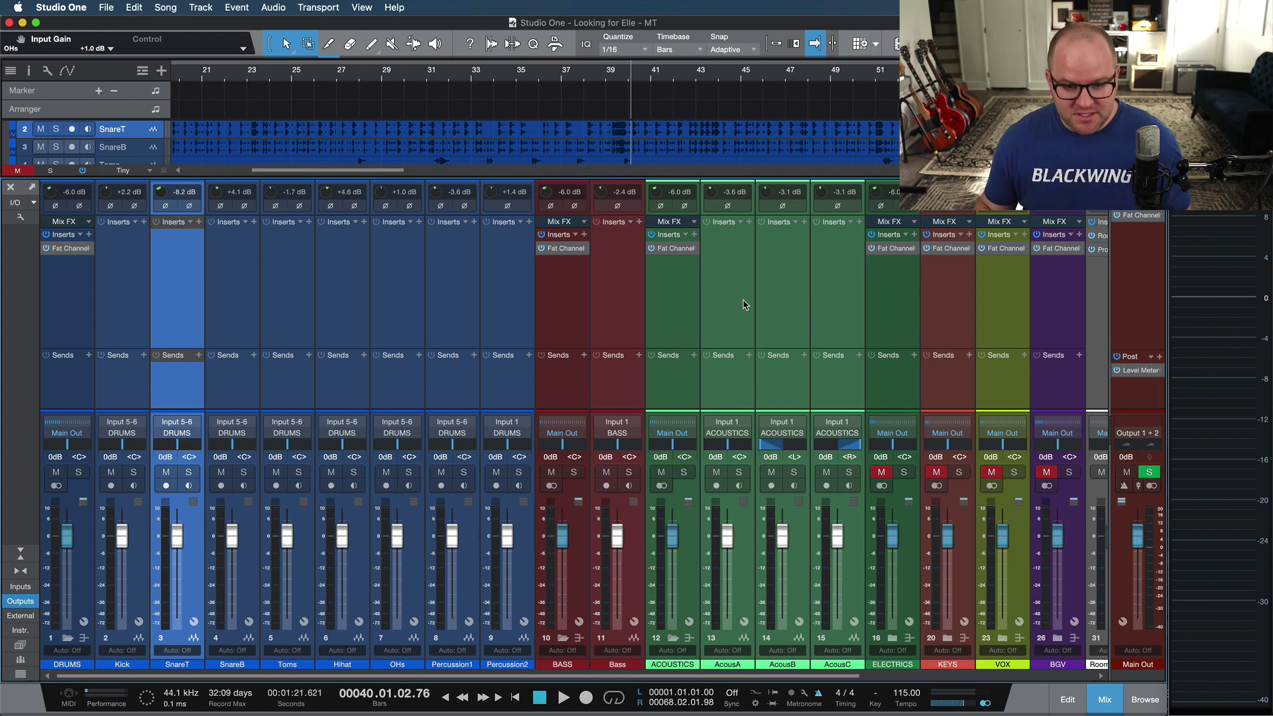
Expand the ELECTRICS folder and start playback from bar 32.
click(885, 382)
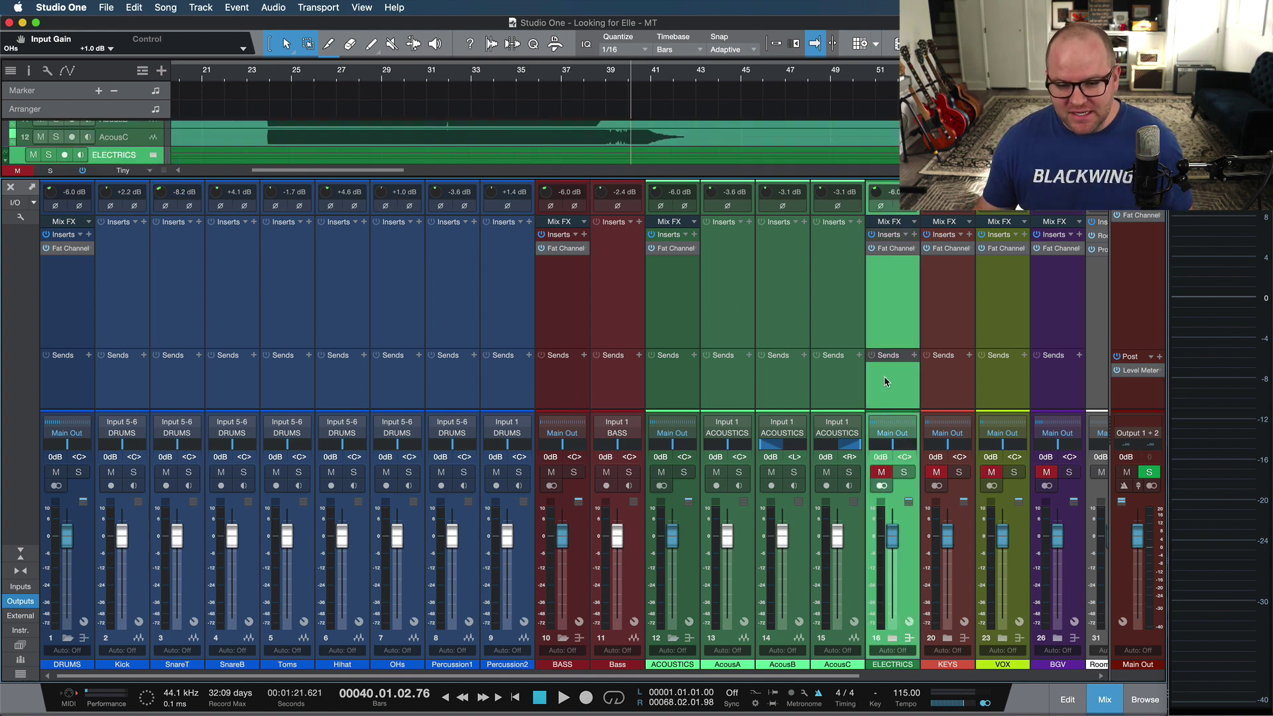
click(893, 638)
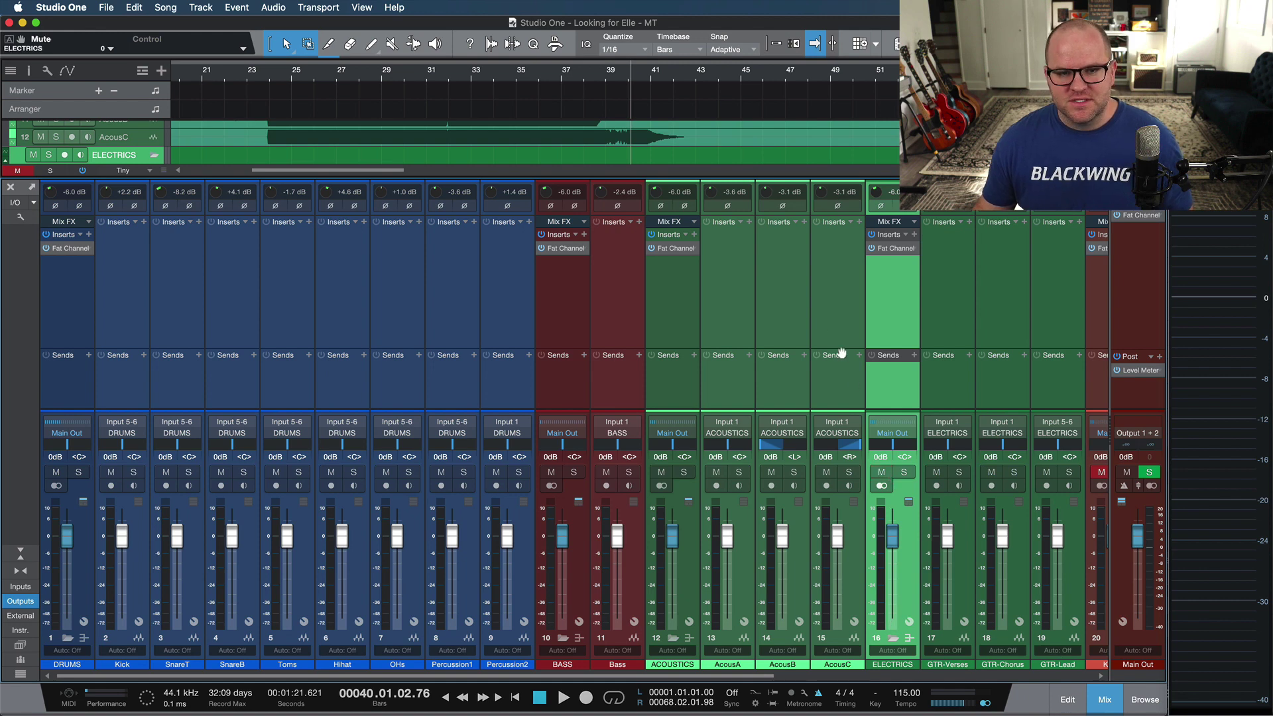
key(F3)
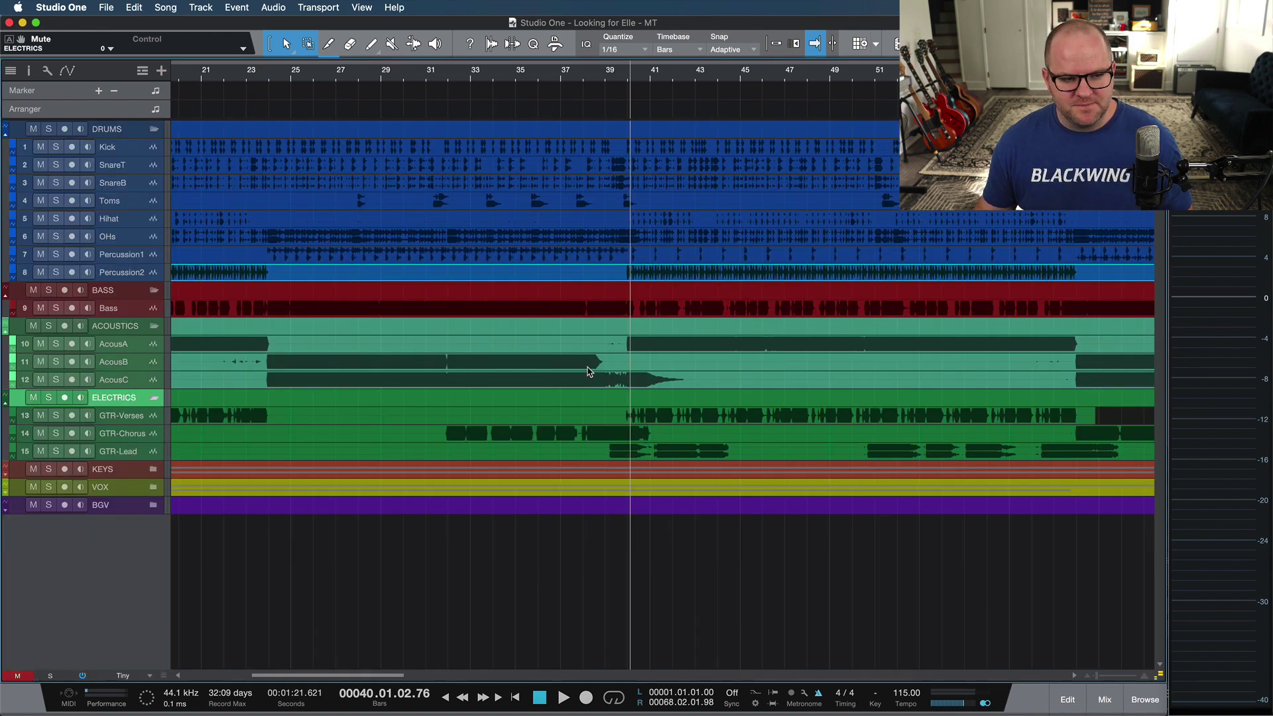
scroll(589, 371, up, 3)
click(356, 76)
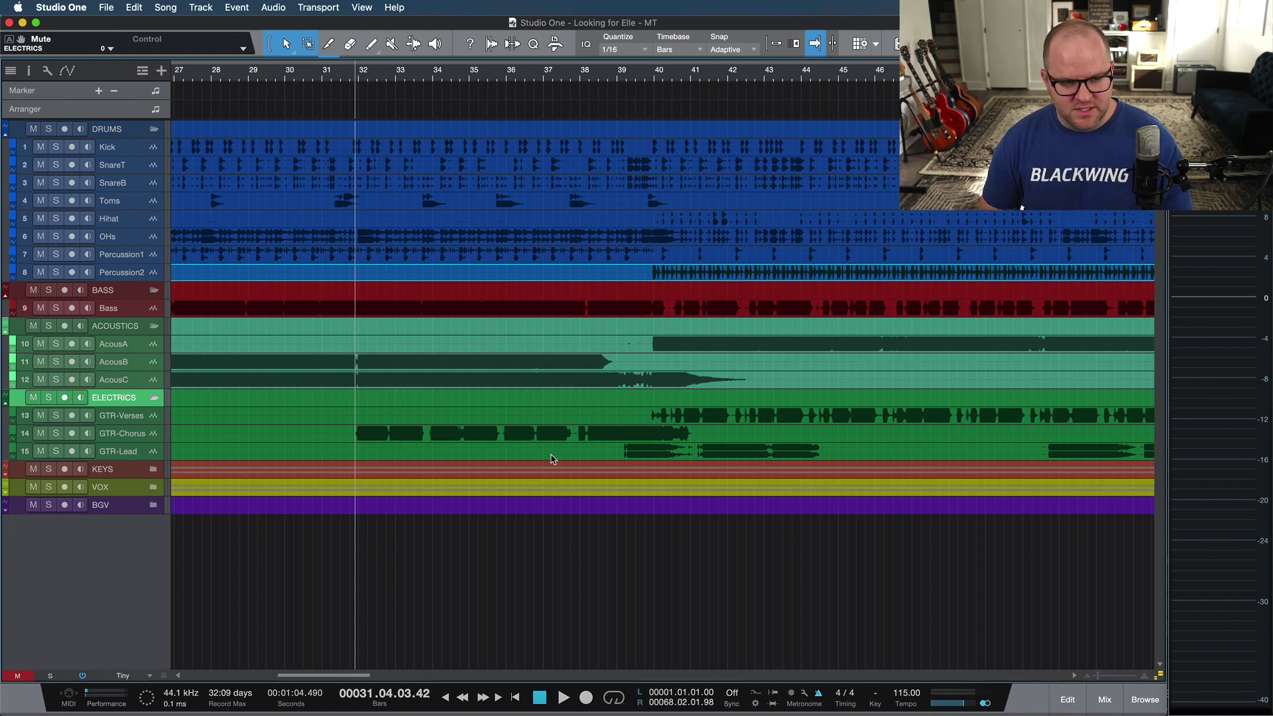
key(space)
Bring up the mixer while listening, clear the solo, and enlarge the console.
key(F3)
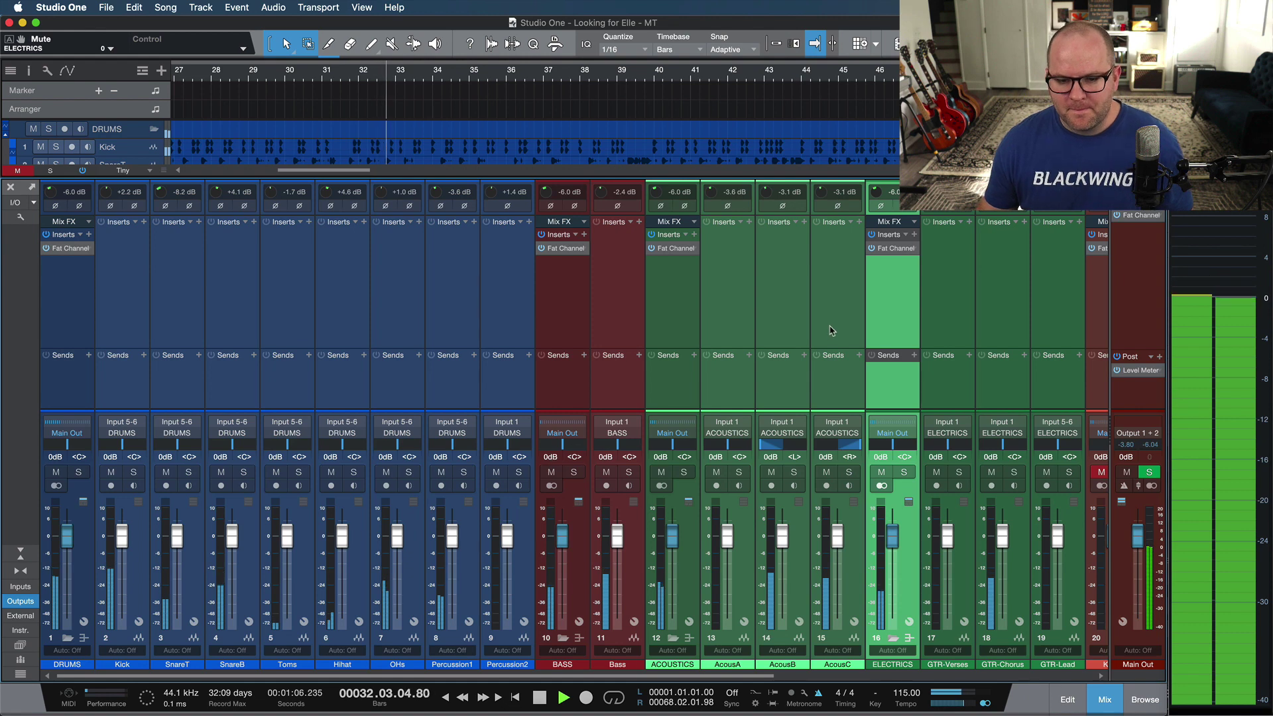
click(1000, 392)
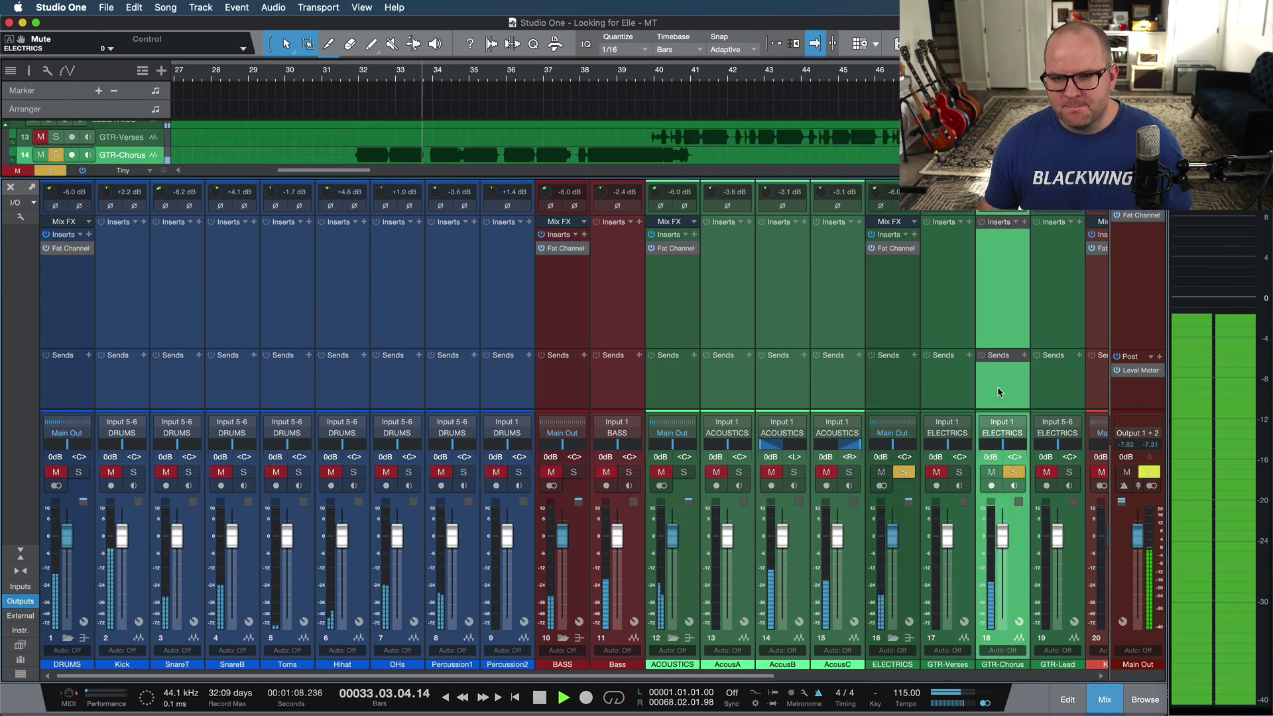
key(super+z)
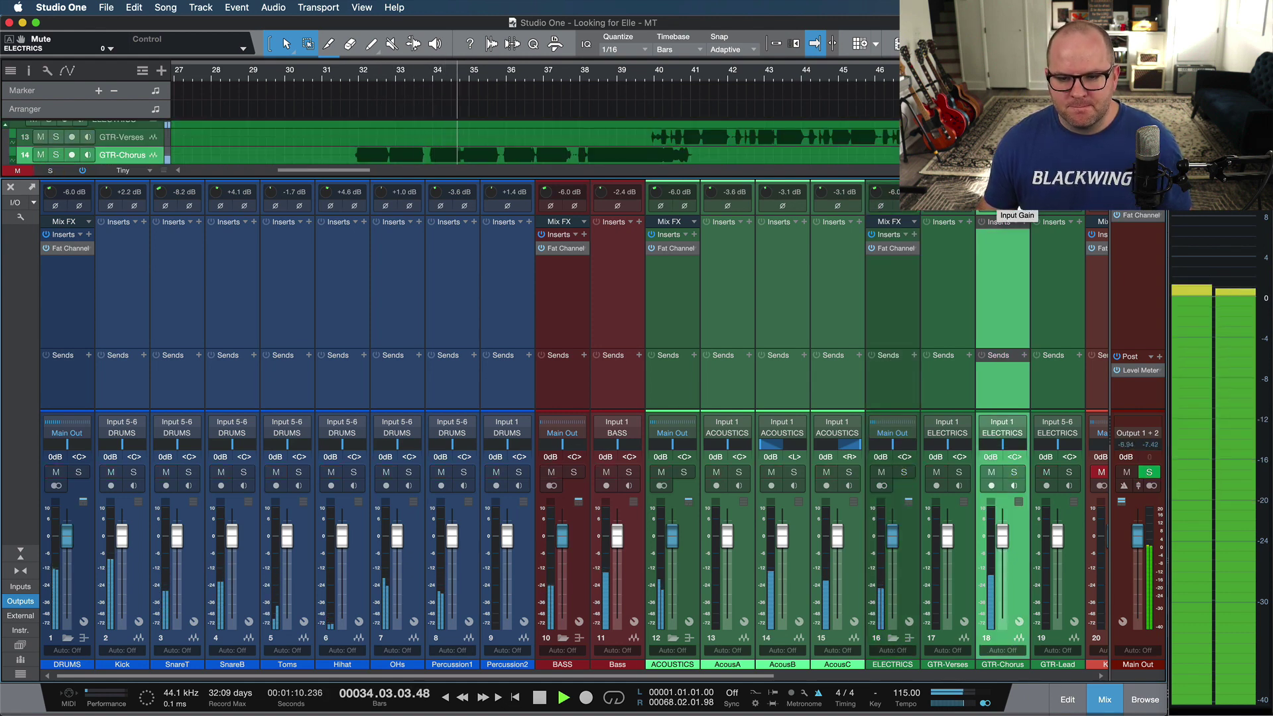
key(F3)
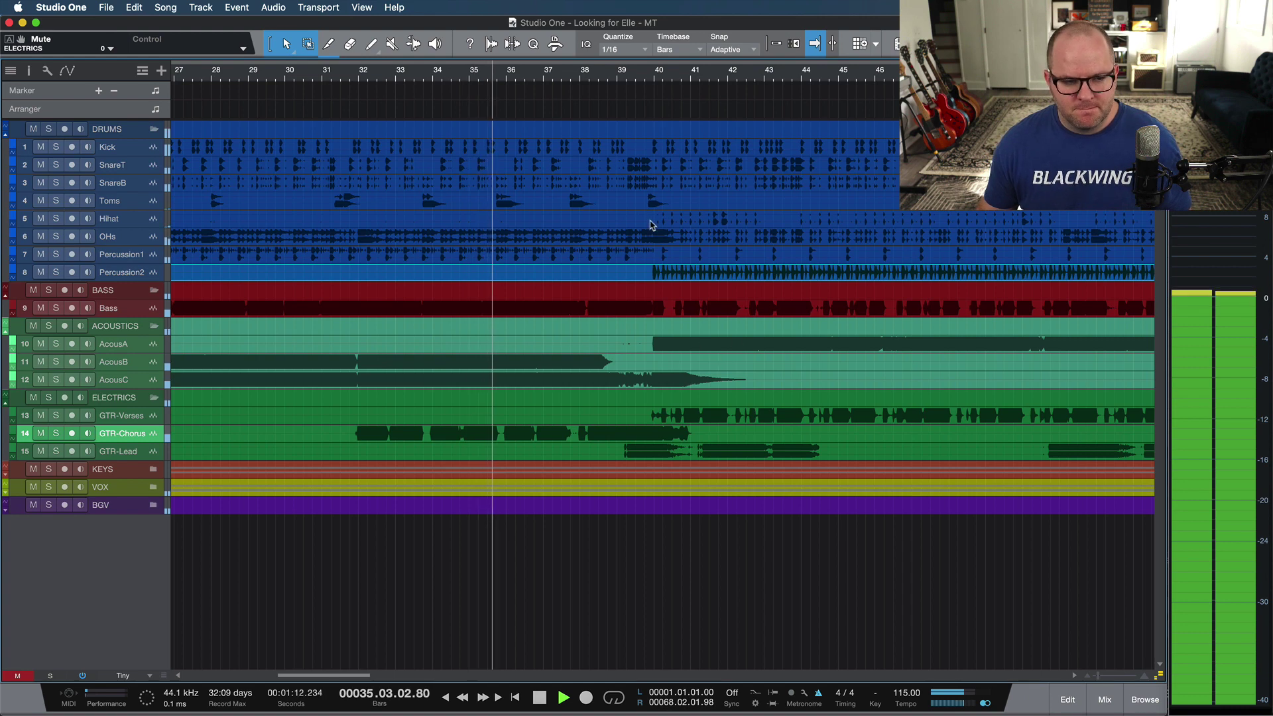
key(F3)
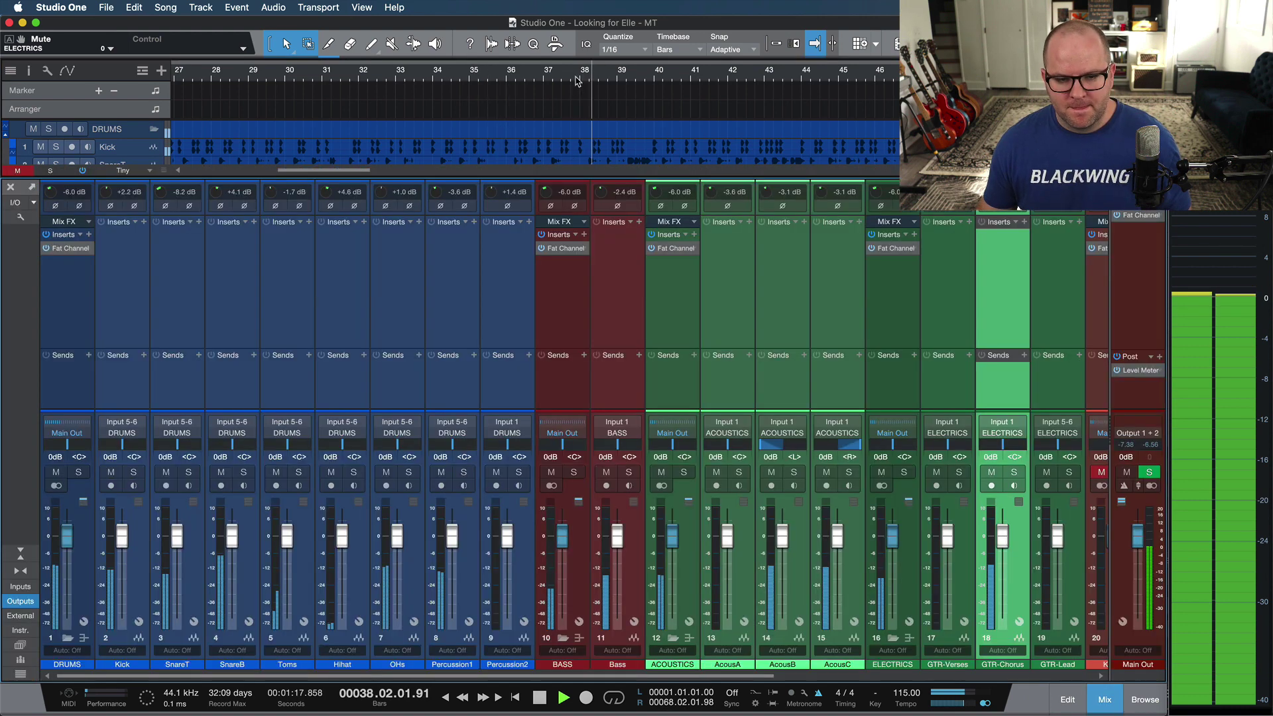
scroll(664, 398, right, 5)
scroll(852, 138, down, 1)
drag(841, 196, 841, 238)
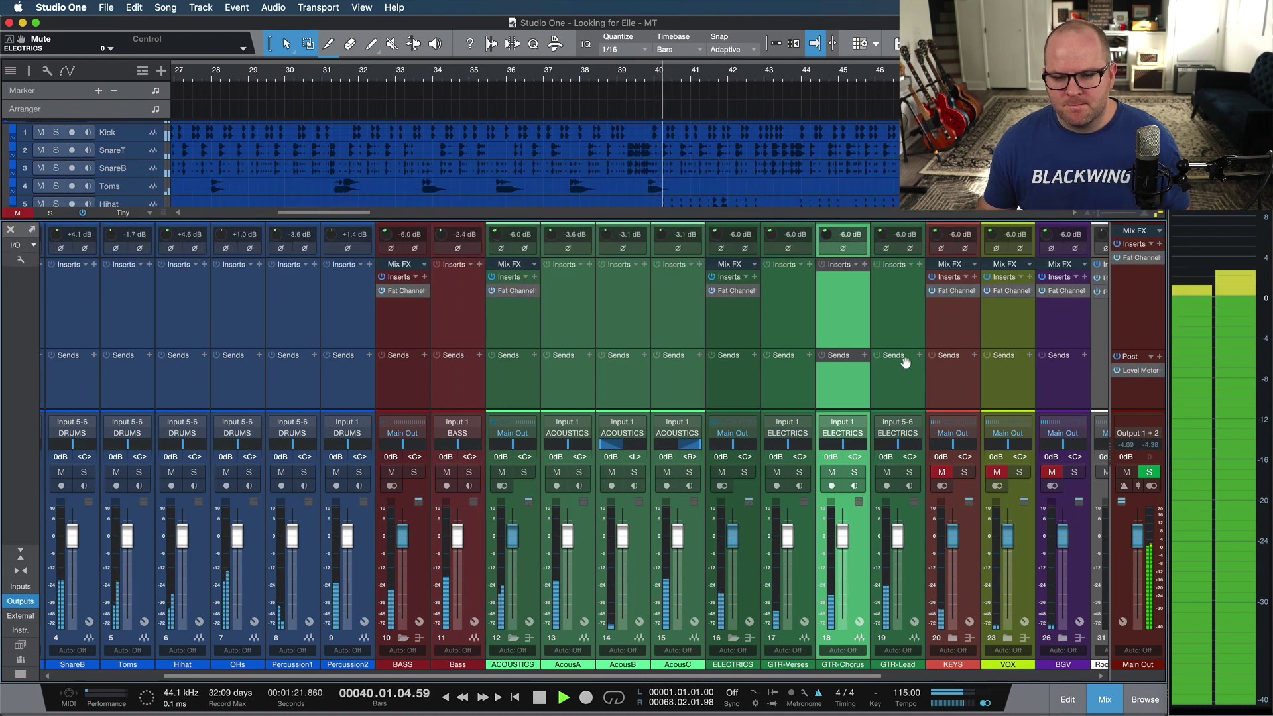
Audition GTR-Lead soloed and trim its input gain to -2.2 dB.
click(887, 346)
key(s)
key(space)
key(space)
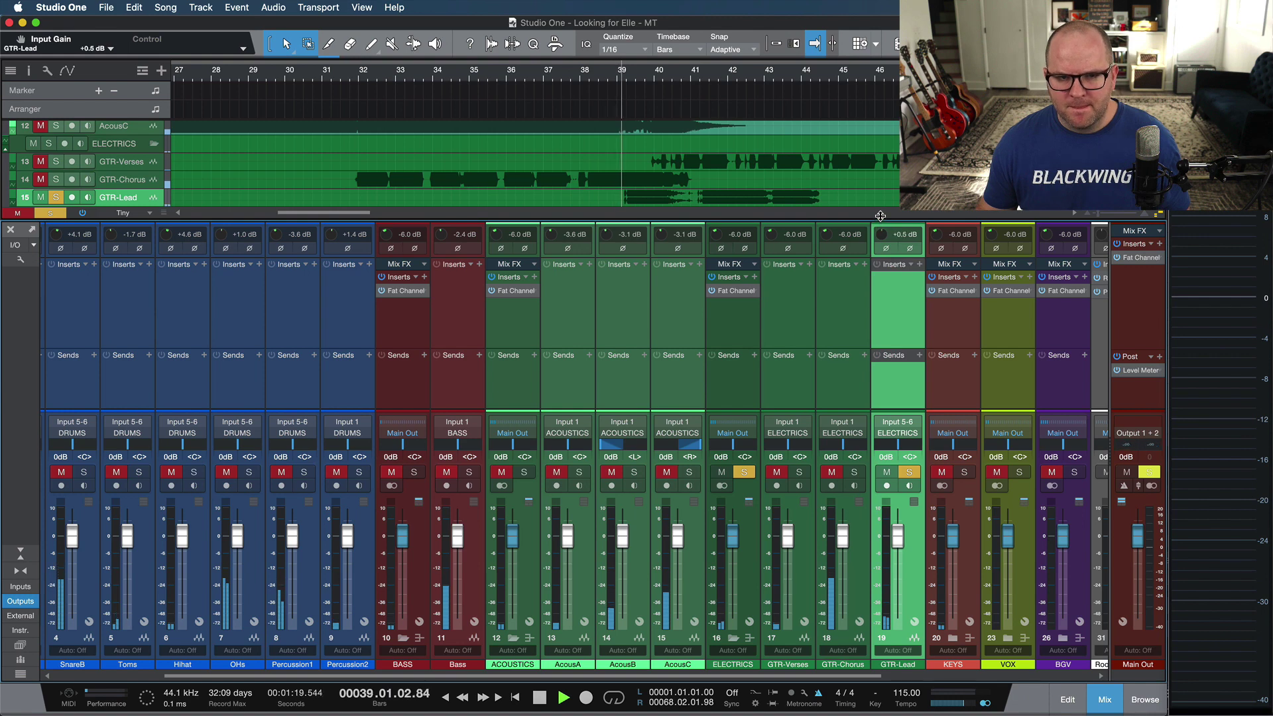
key(s)
scroll(882, 234, up, 2)
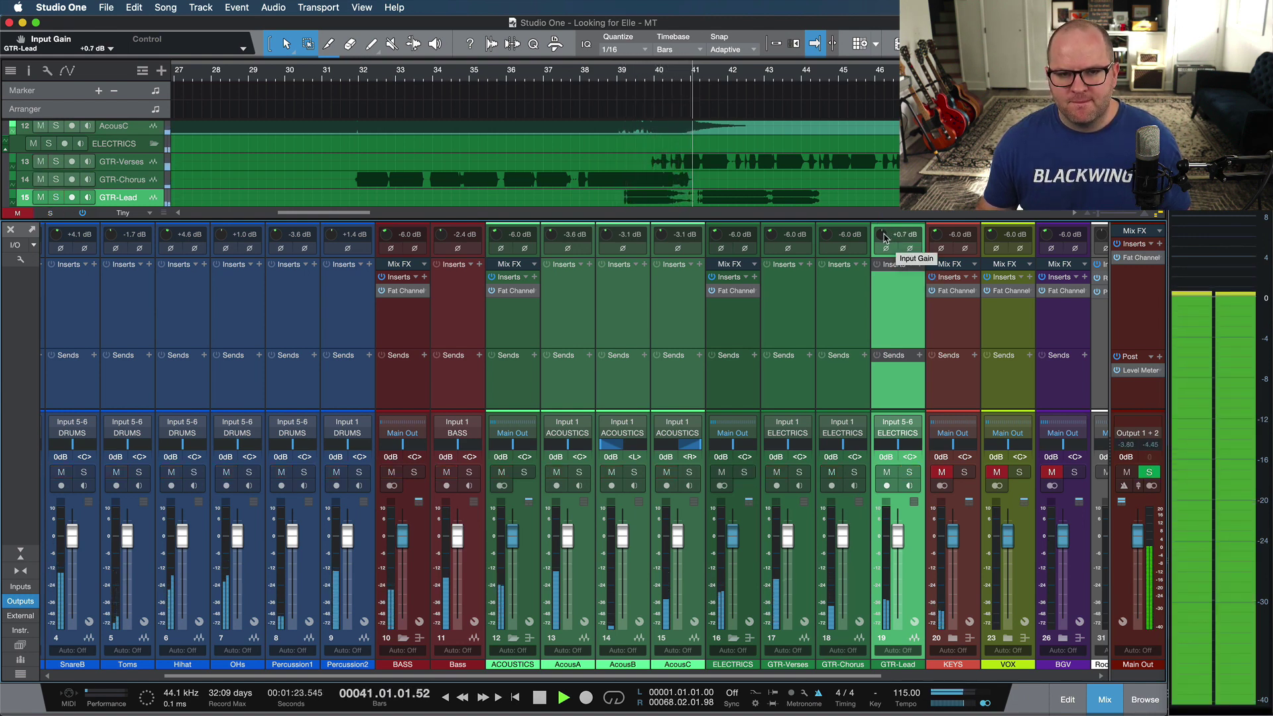
drag(885, 237, 886, 243)
Solo GTR-Verses and raise its input gain from -6.0 dB to +1.2 dB.
scroll(855, 185, right, 5)
click(778, 290)
key(s)
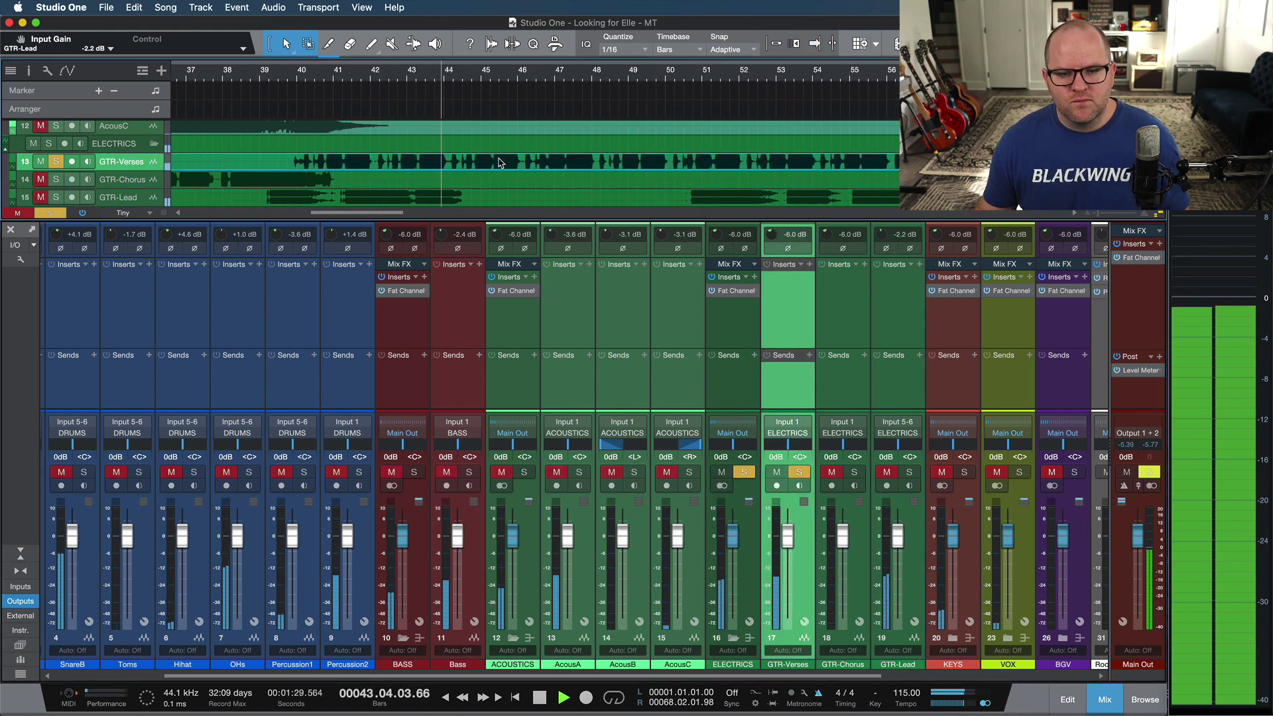
drag(772, 236, 769, 220)
key(s)
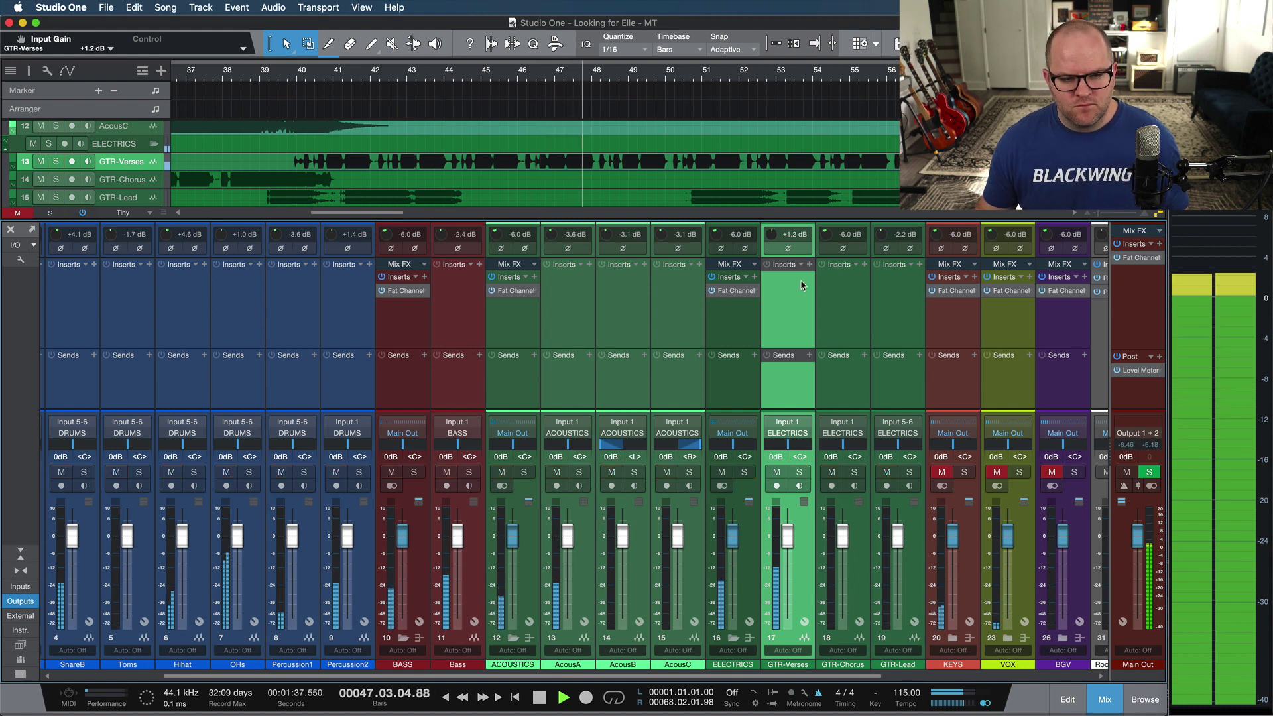
Stop playback and review the AcousA and GTR-Verses tracks across the whole song.
key(space)
key(F3)
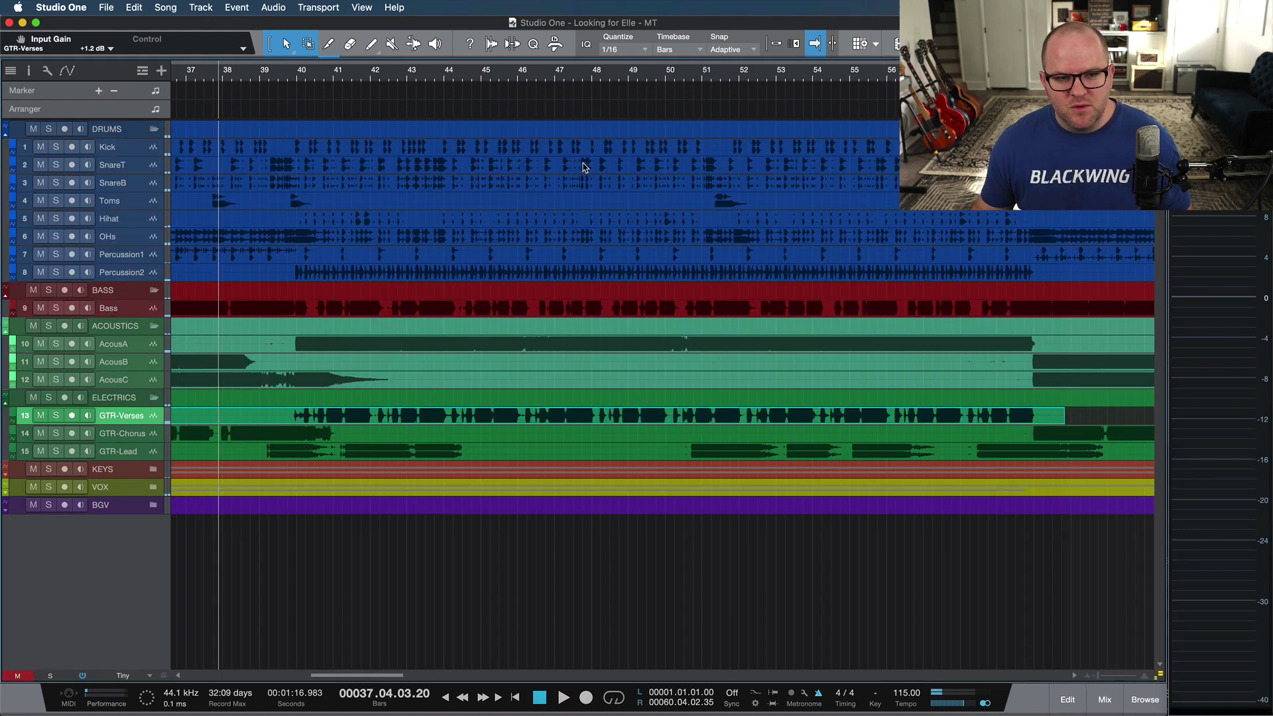
scroll(373, 402, down, 8)
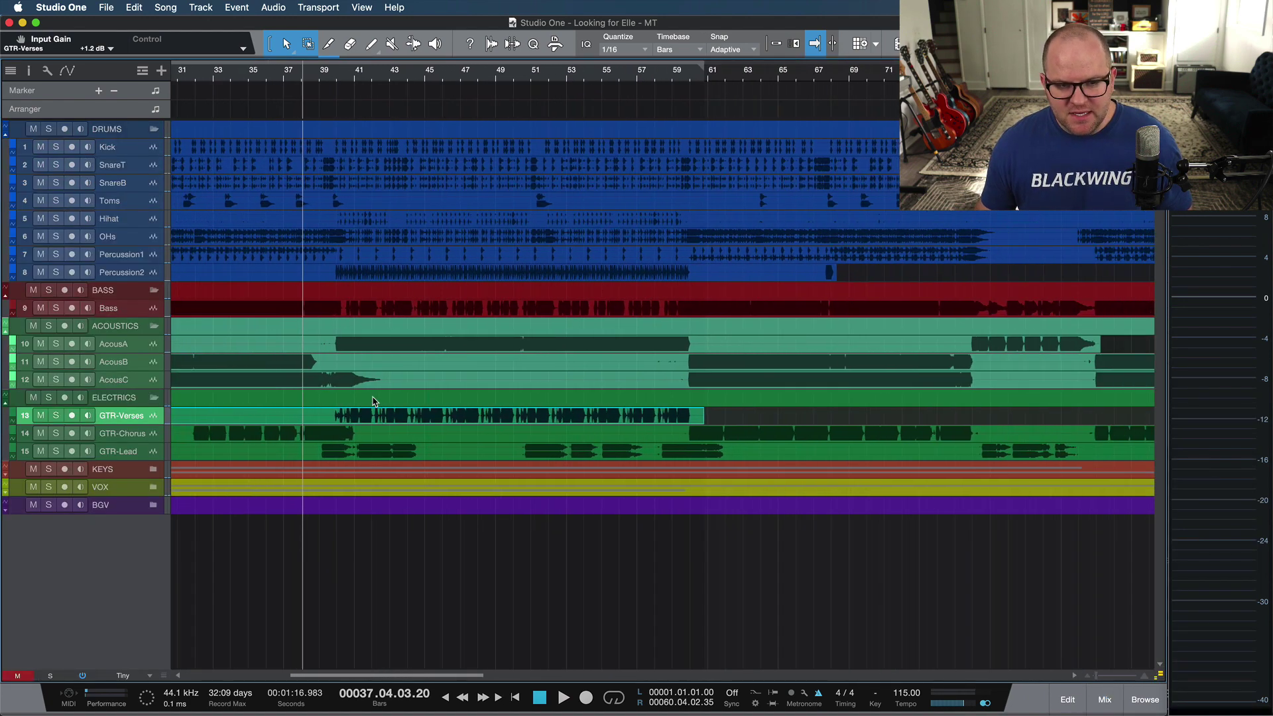
scroll(464, 416, left, 5)
click(160, 347)
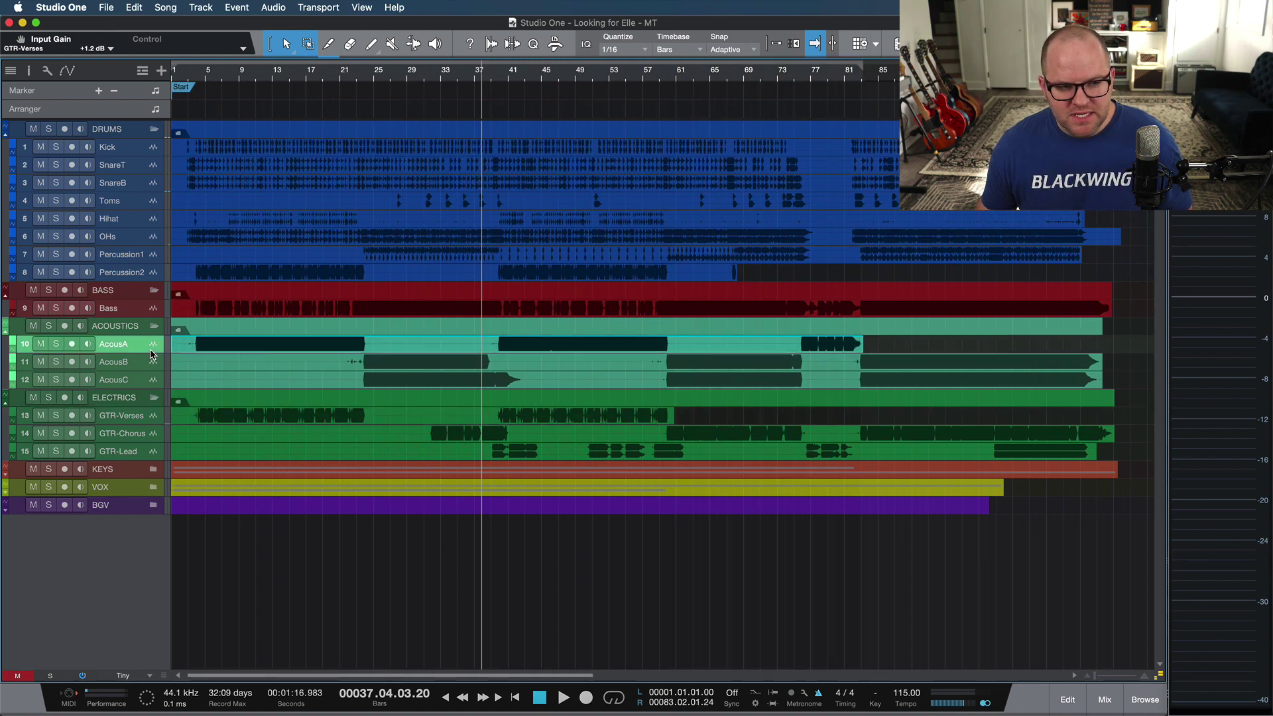
click(135, 420)
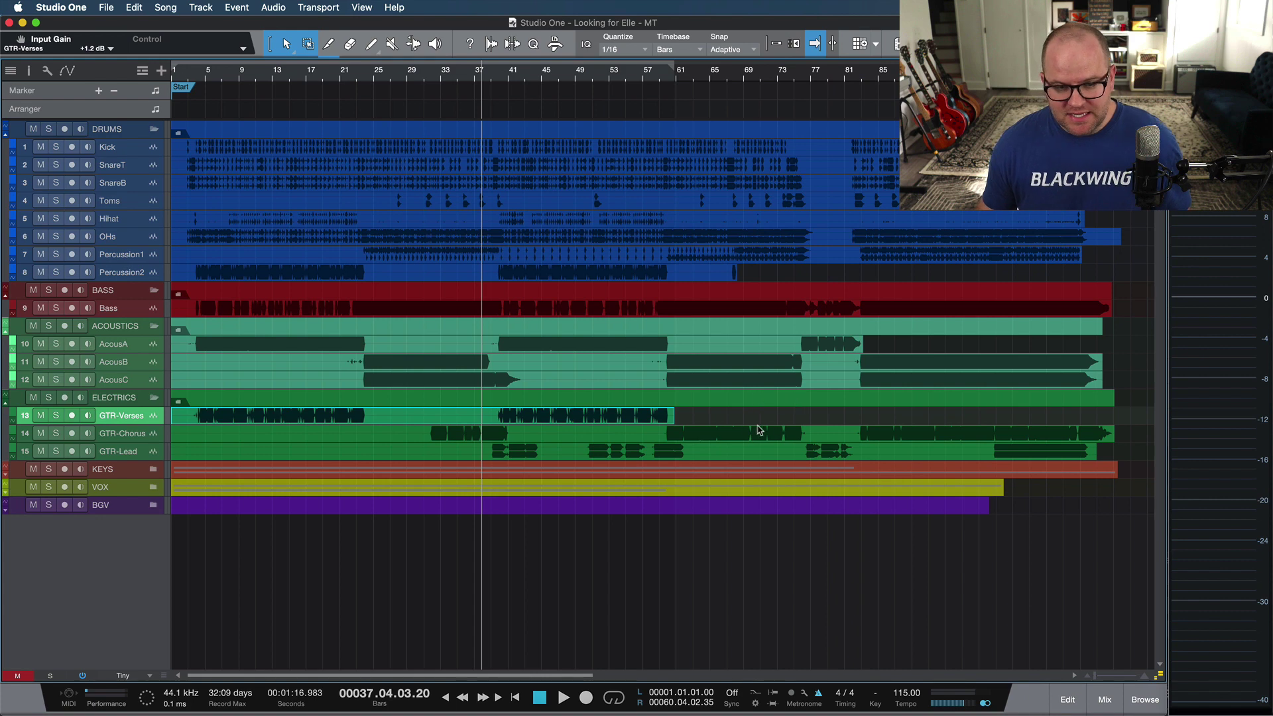
click(814, 346)
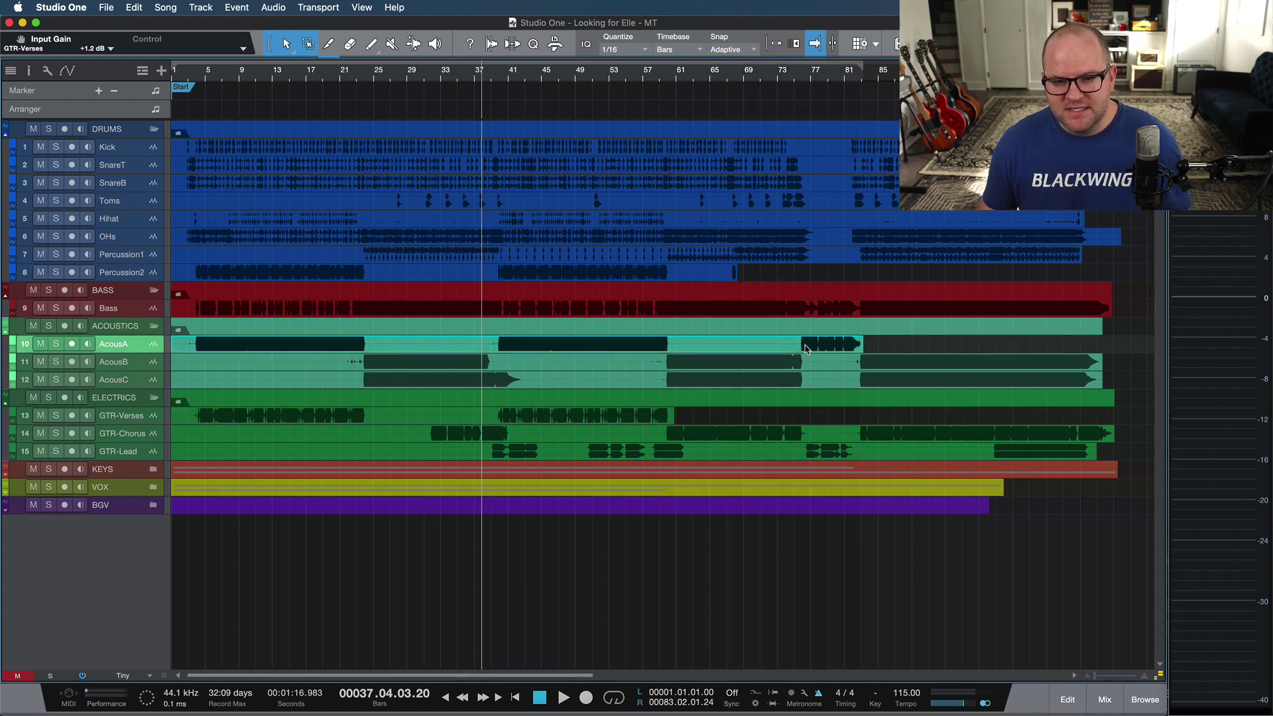
Select AcousA and GTR-Verses and solo them together from bar 39.
key(F3)
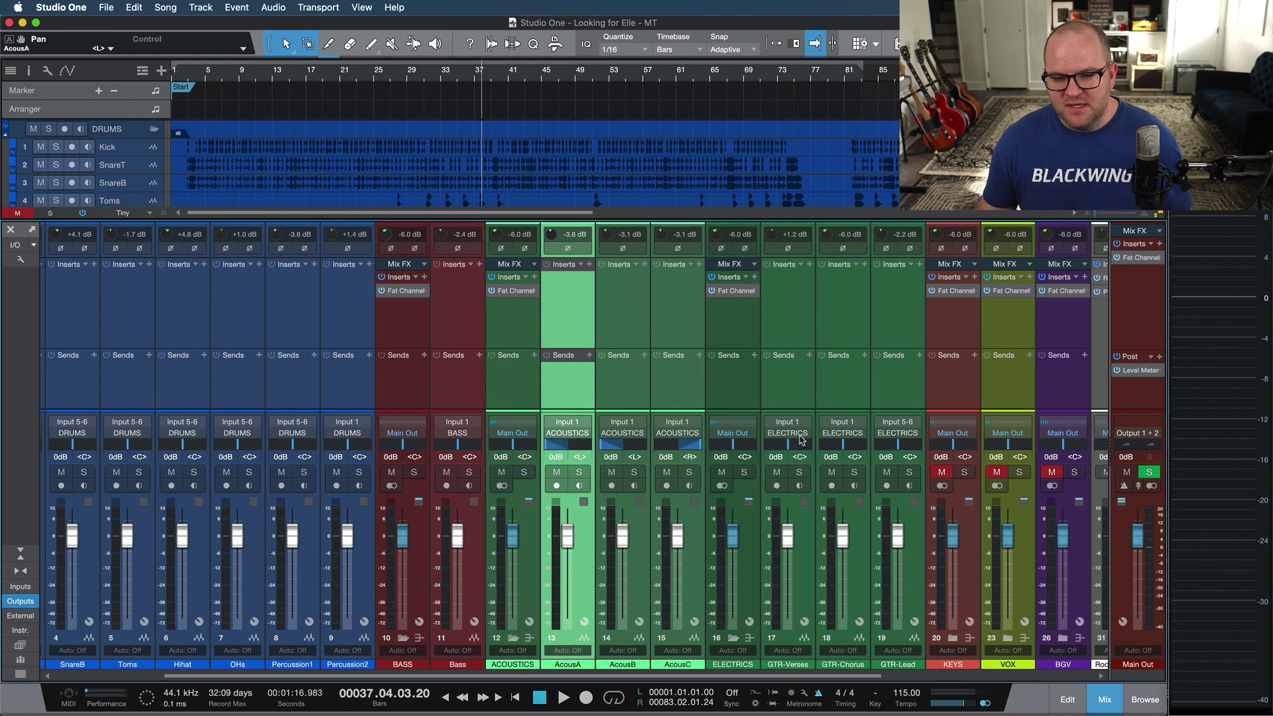
click(798, 399)
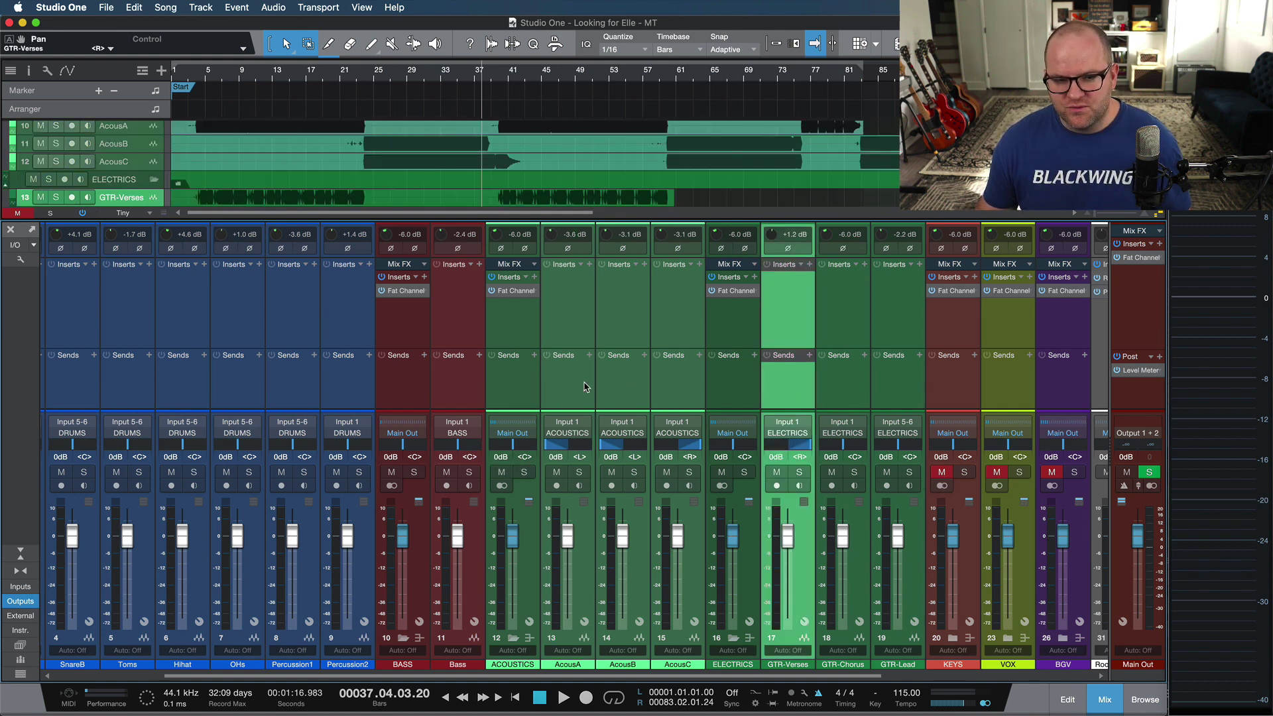
super+click(584, 383)
key(F3)
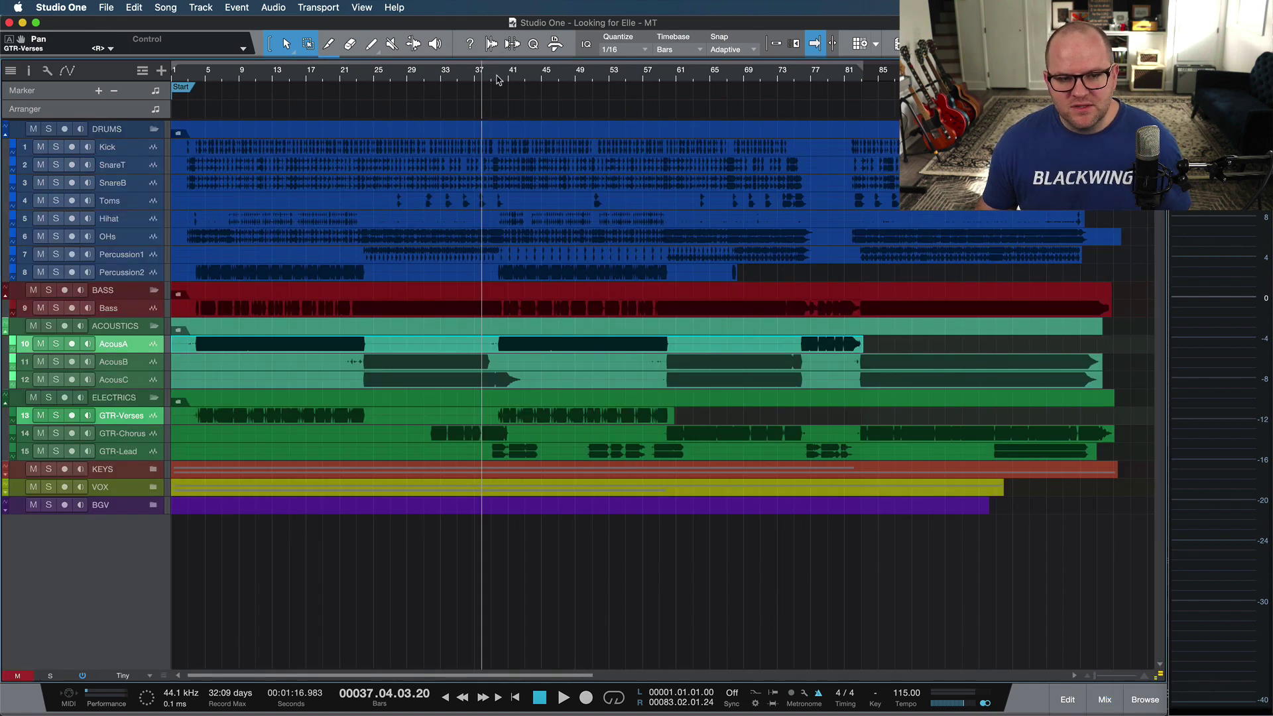
click(499, 81)
key(s)
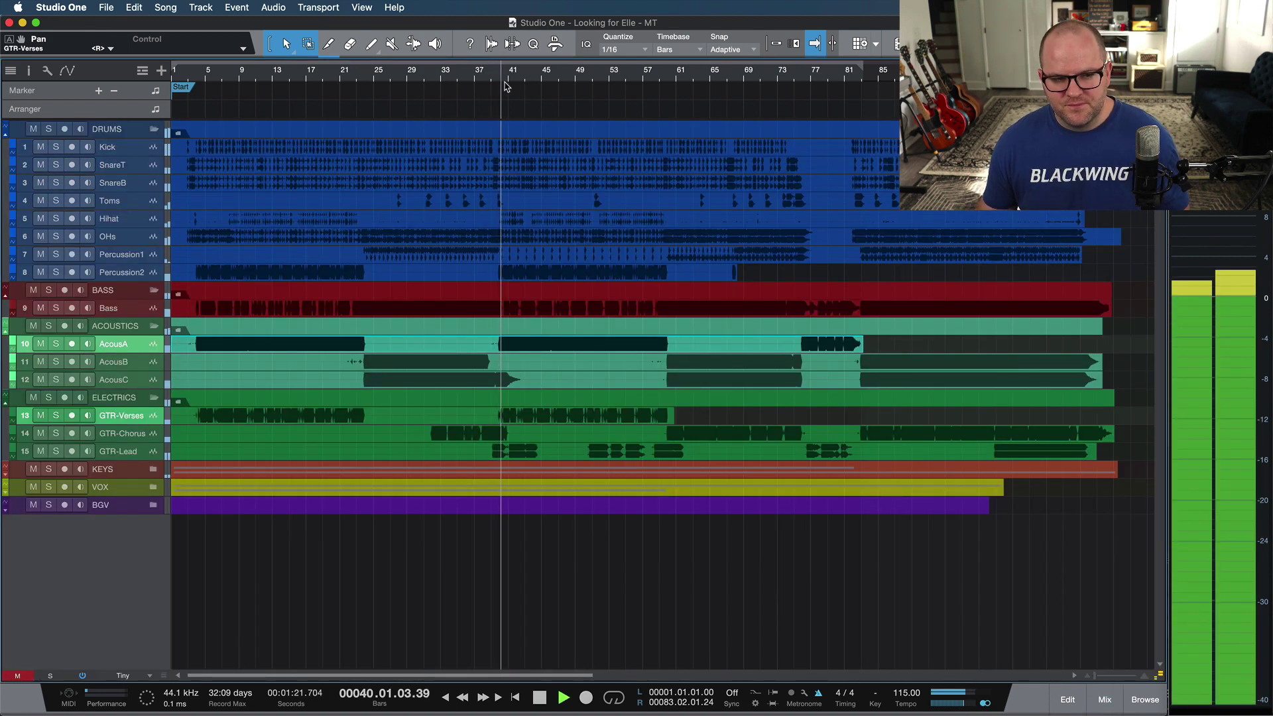
Nudge the AcousA input gain to -3.4 dB and stop playback.
key(F3)
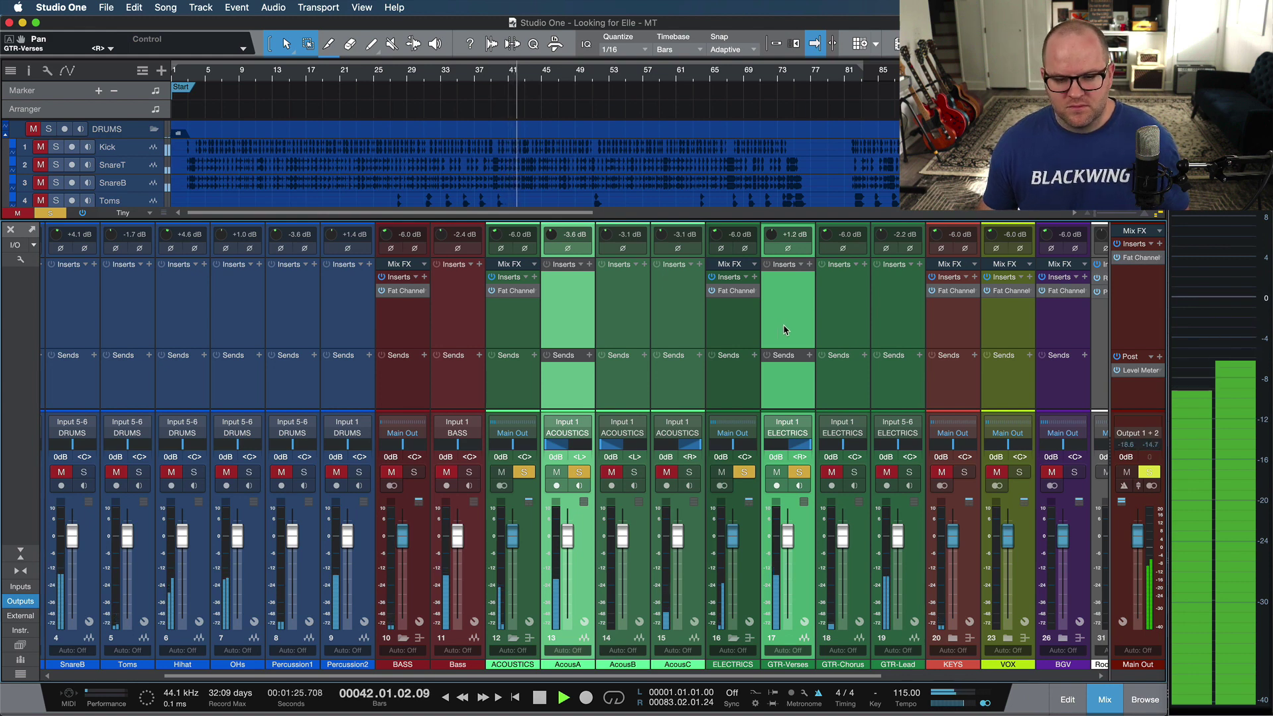
click(573, 318)
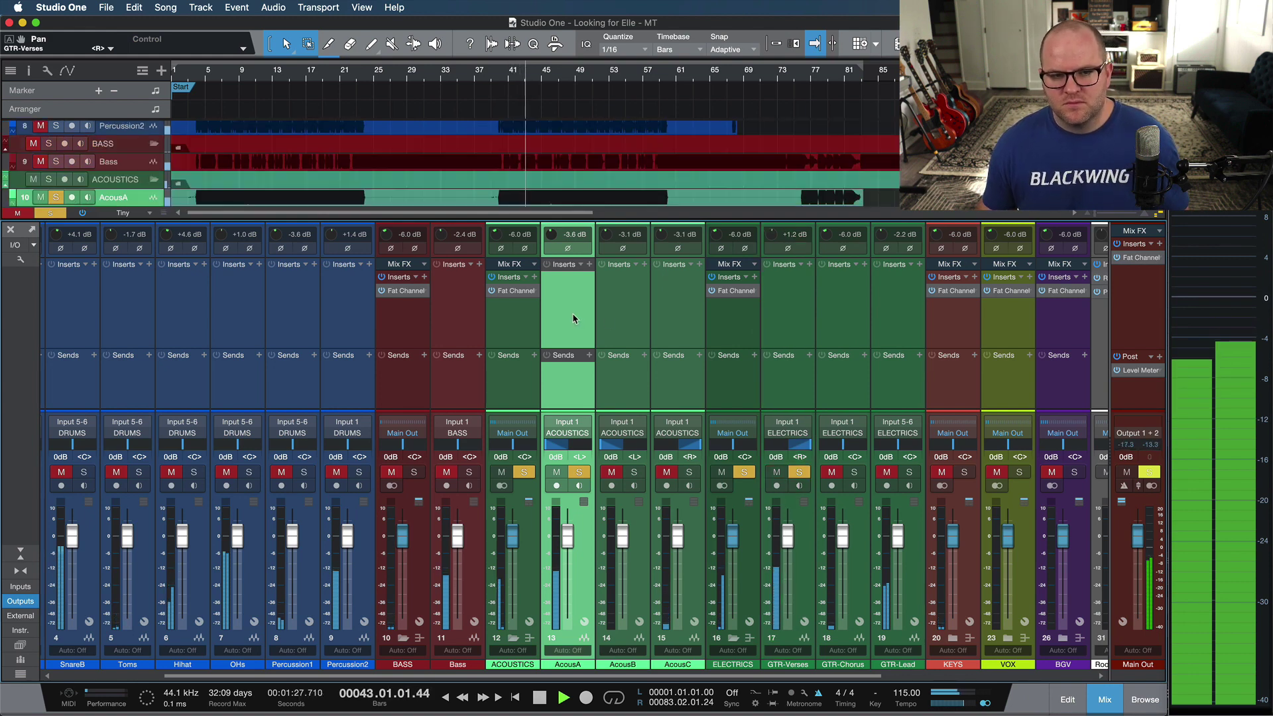
drag(547, 235, 548, 233)
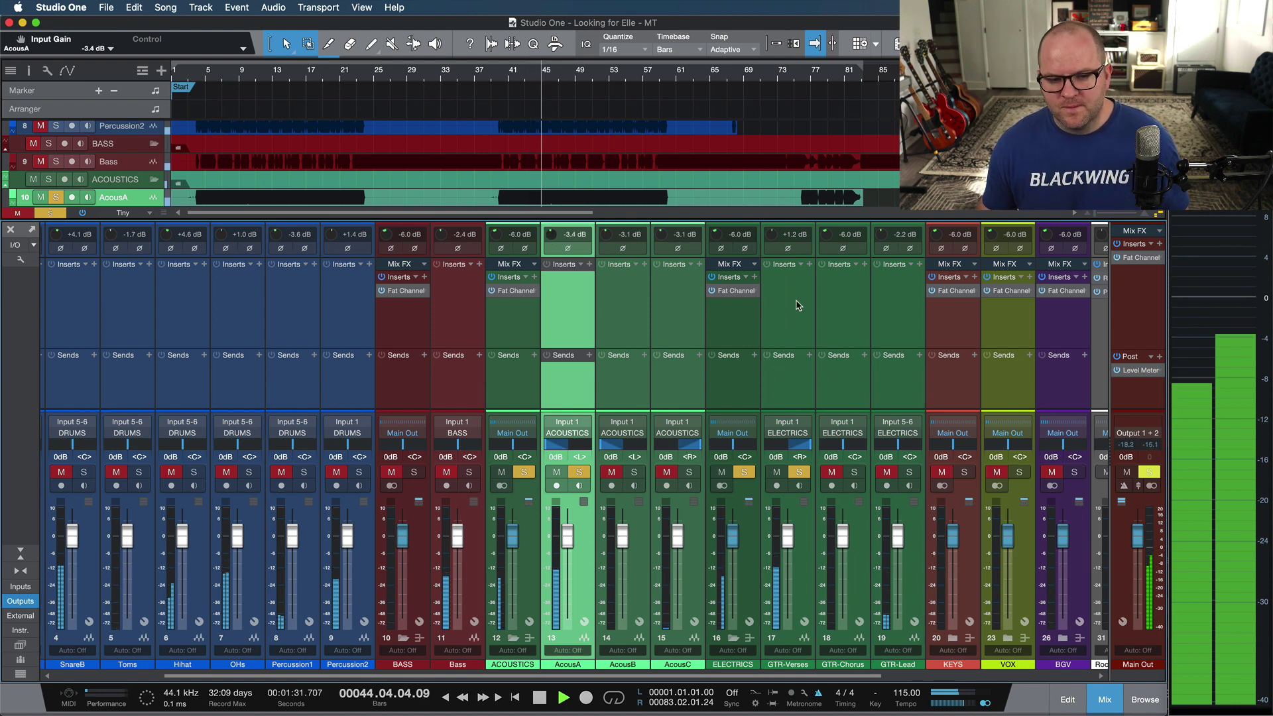
key(space)
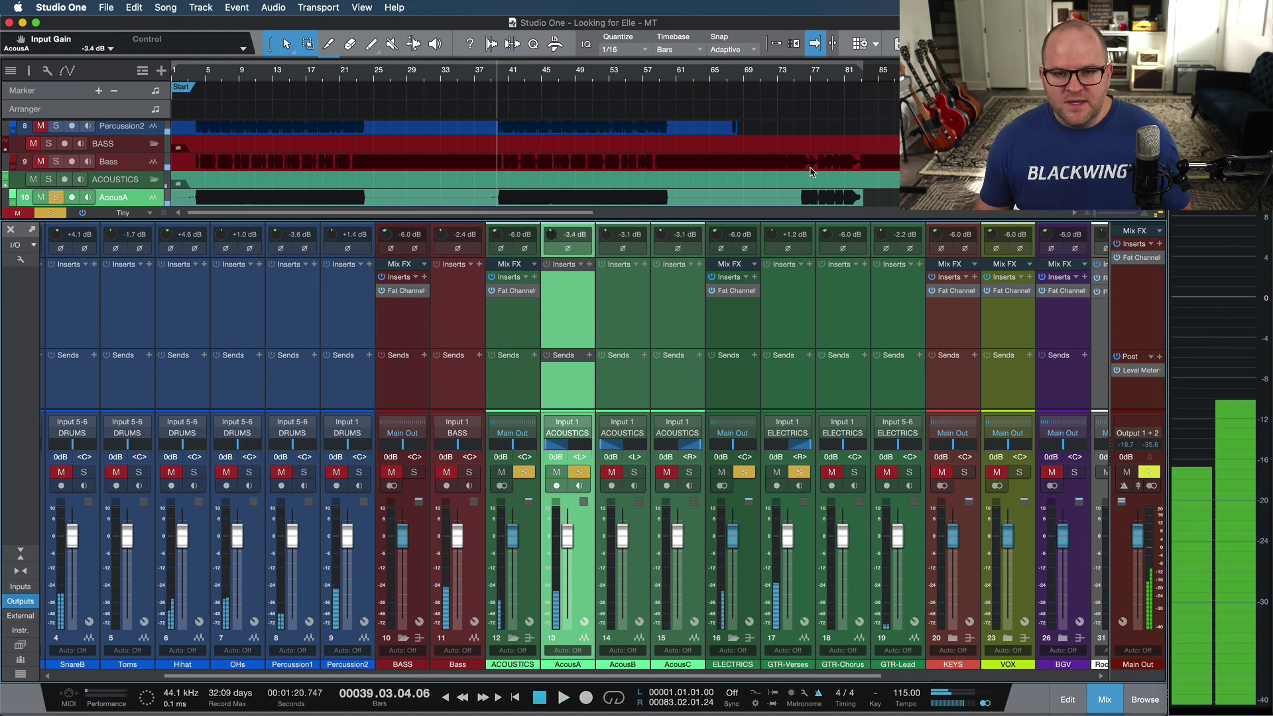
Zoom in around bar 76 in the arrangement and audition from there.
key(F3)
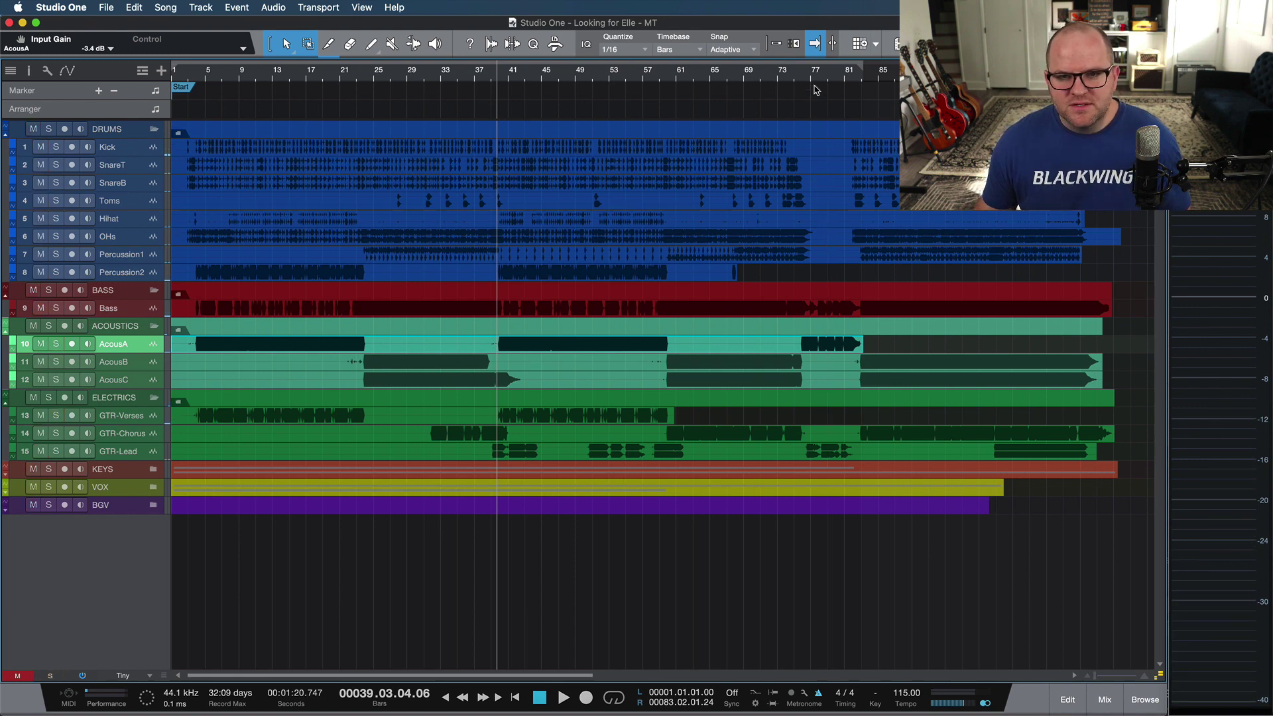
click(810, 88)
key(e)
key(e)
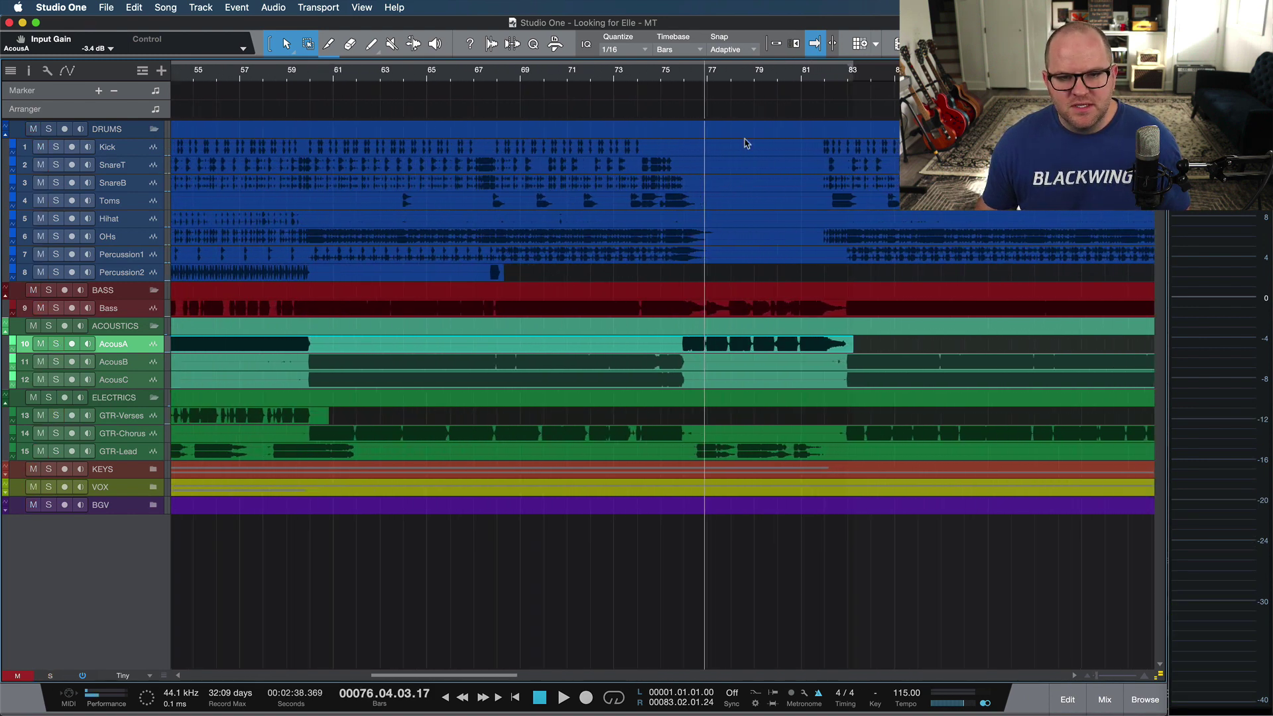
key(space)
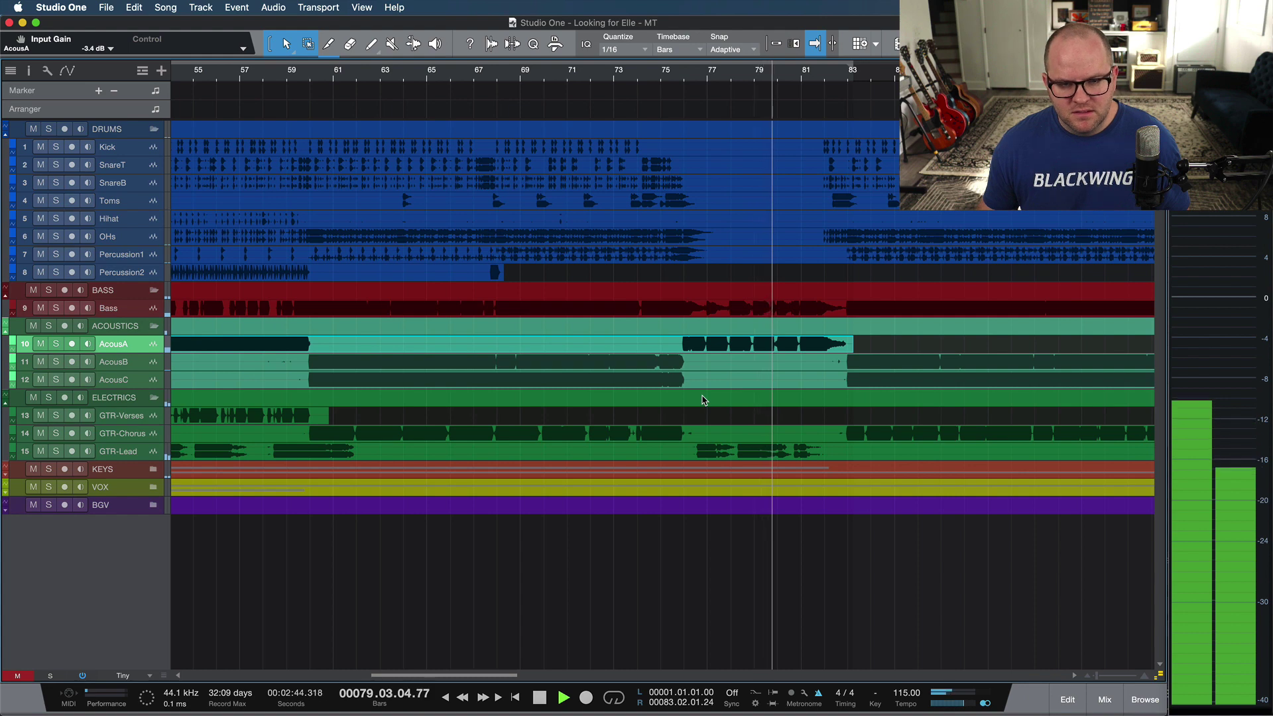
key(space)
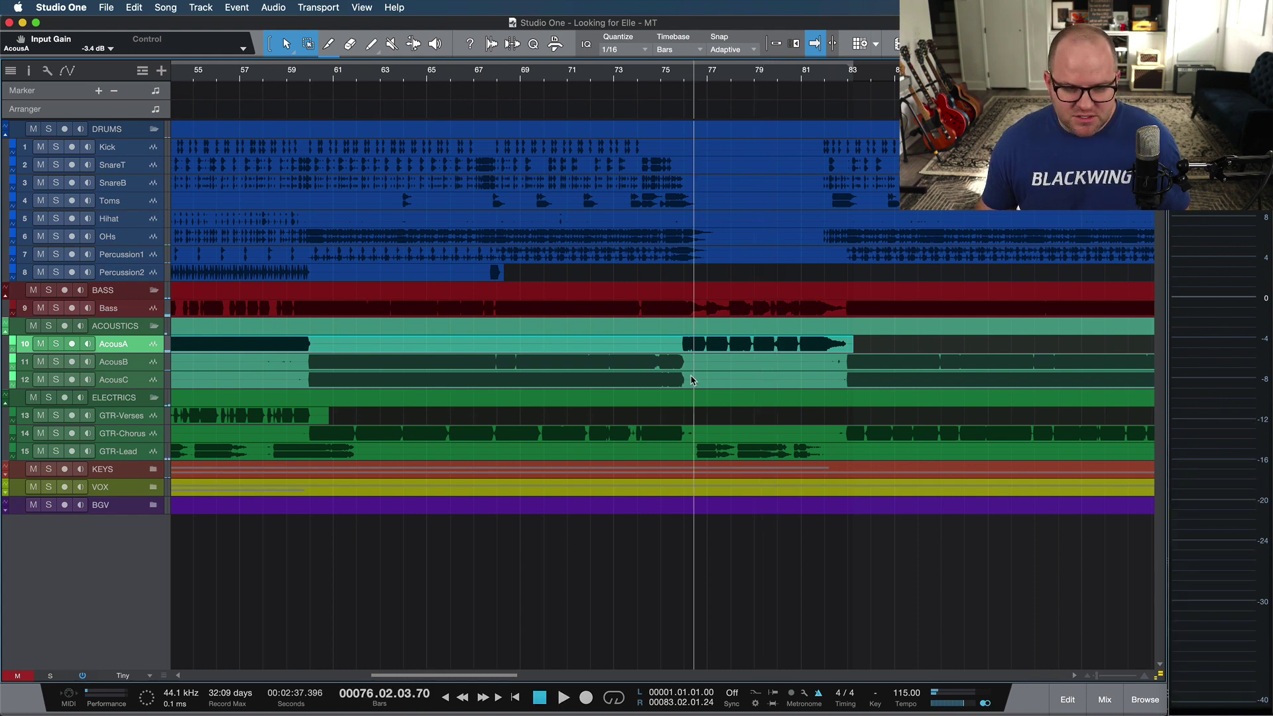
Add a pan automation ramp back to centre on AcousA, then hide its automation lane.
key(shift+e)
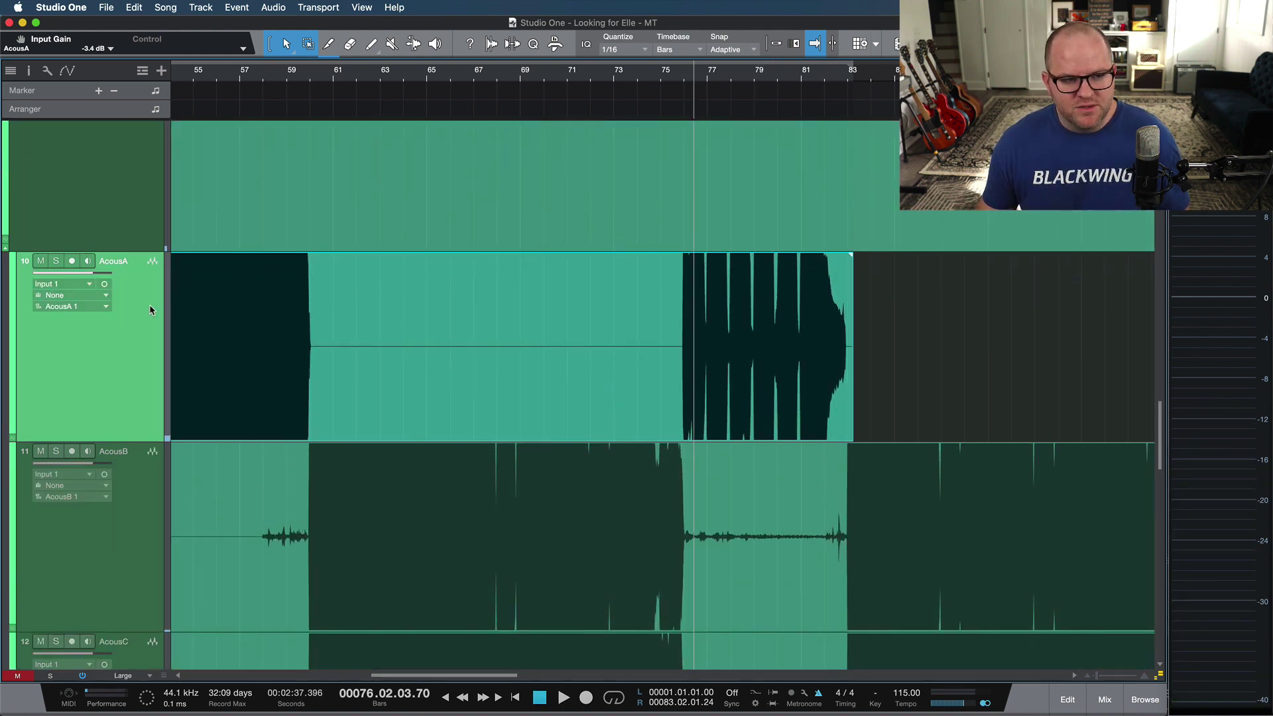
key(a)
click(76, 273)
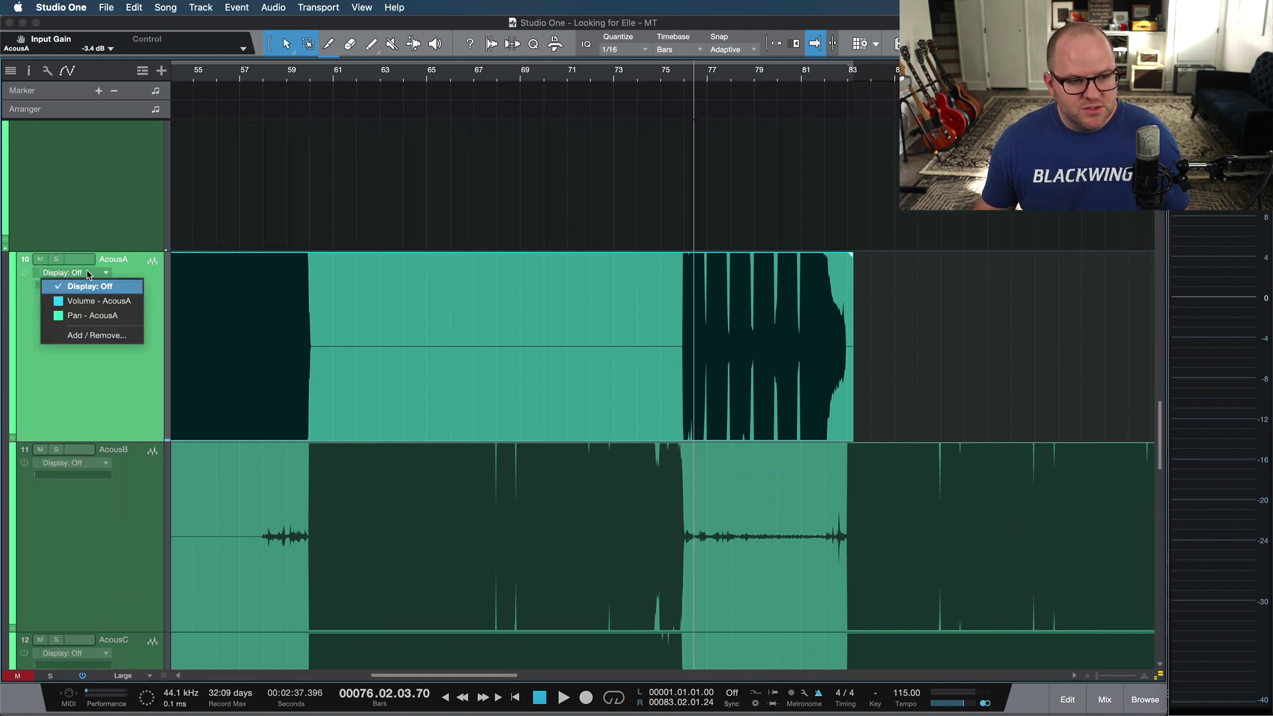
click(93, 317)
click(649, 257)
drag(675, 261, 665, 348)
scroll(671, 373, down, 2)
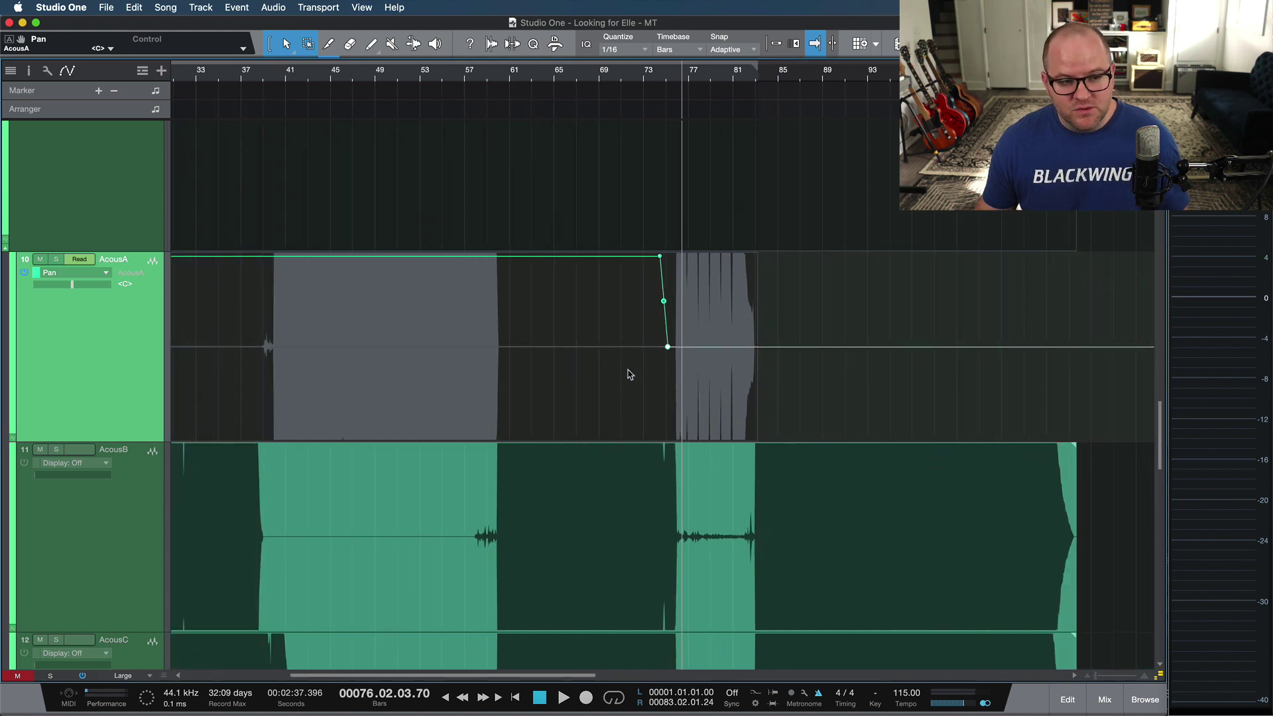
key(a)
Audition AcousA soloed, undo an accidental split, replay from bar 55, then unsolo.
key(s)
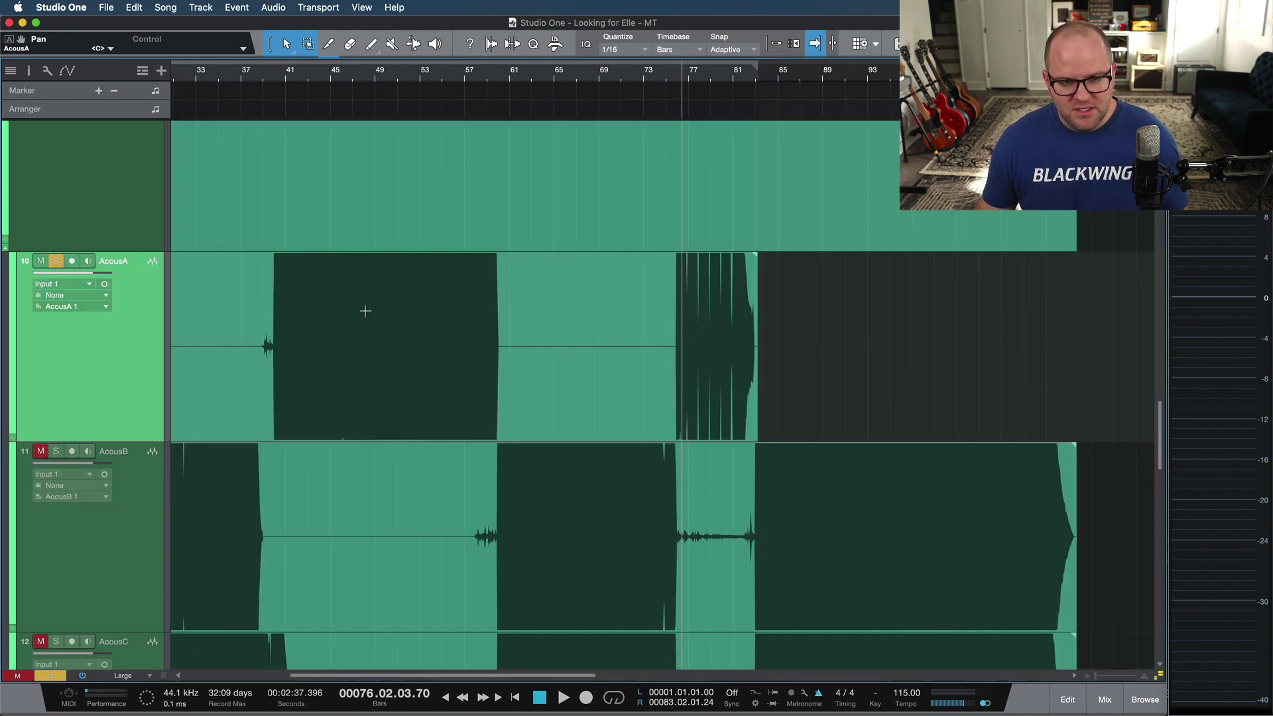
click(669, 311)
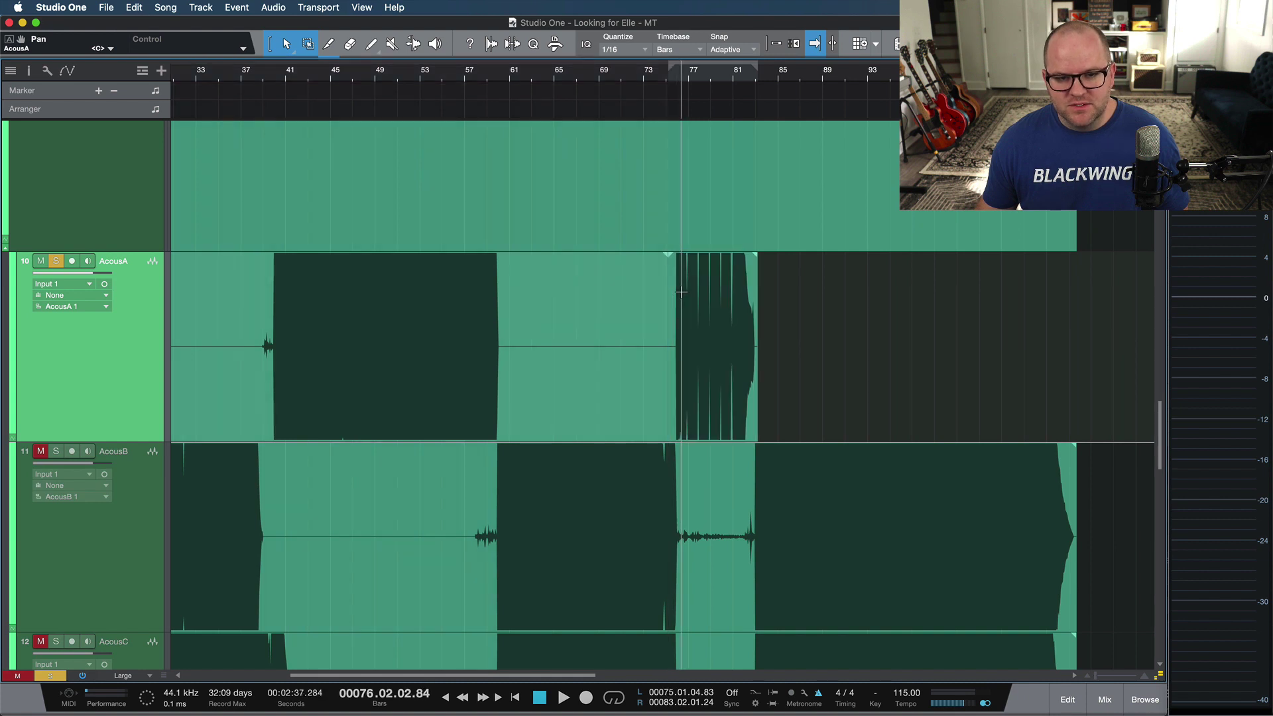
key(space)
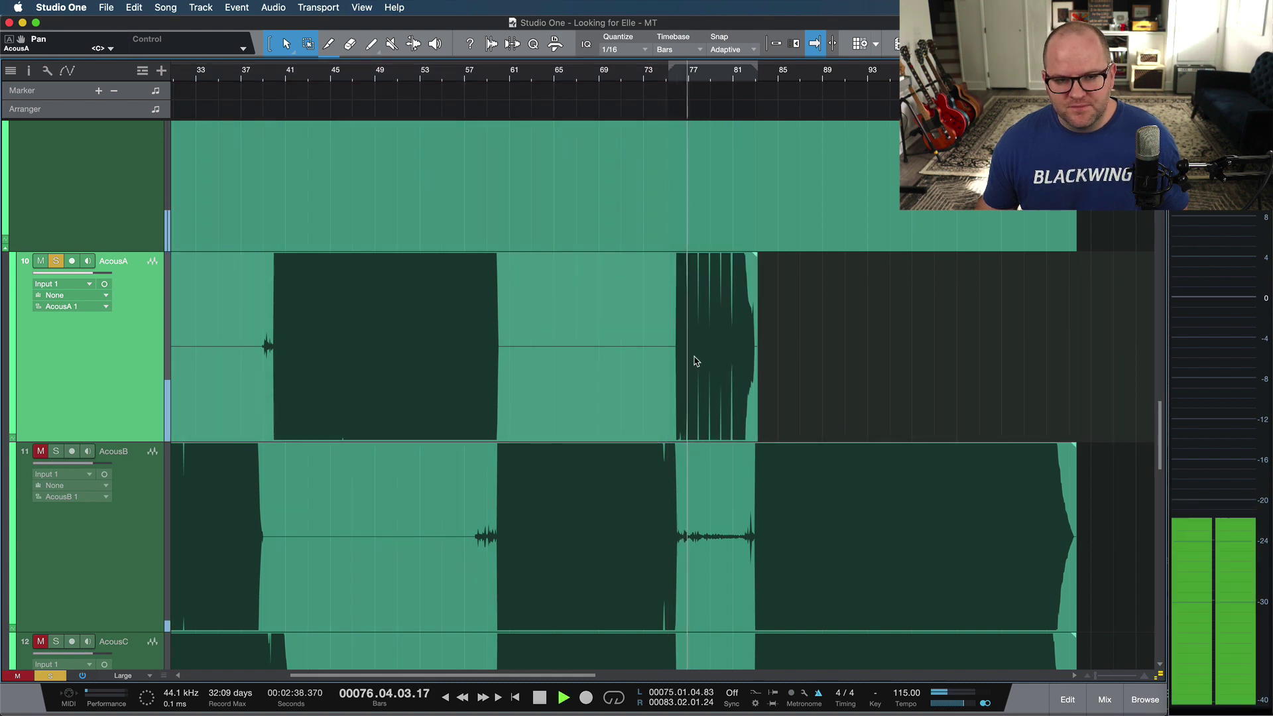
key(space)
alt+click(376, 331)
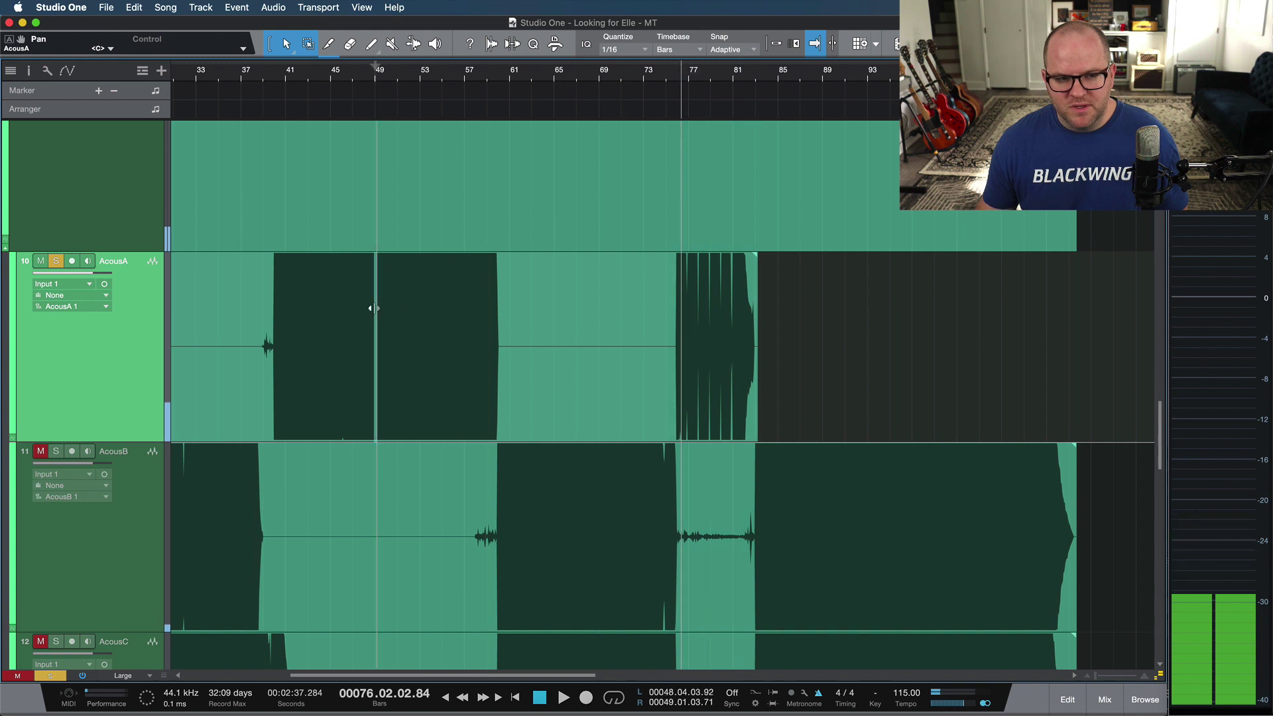
key(ctrl+z)
click(440, 339)
key(space)
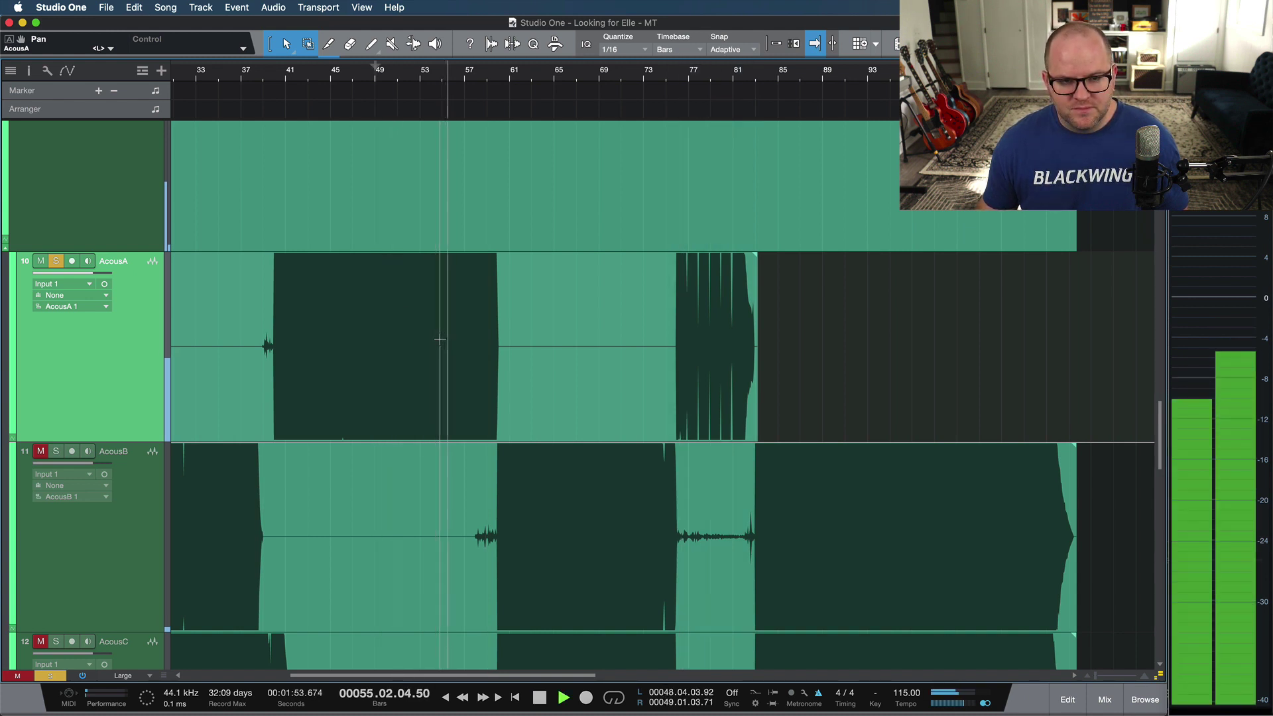
key(space)
key(s)
scroll(549, 339, down, 4)
Show the console and scroll across to the Room, Plate, Spring Reverb and Slap Delay returns.
scroll(541, 350, up, 3)
key(F3)
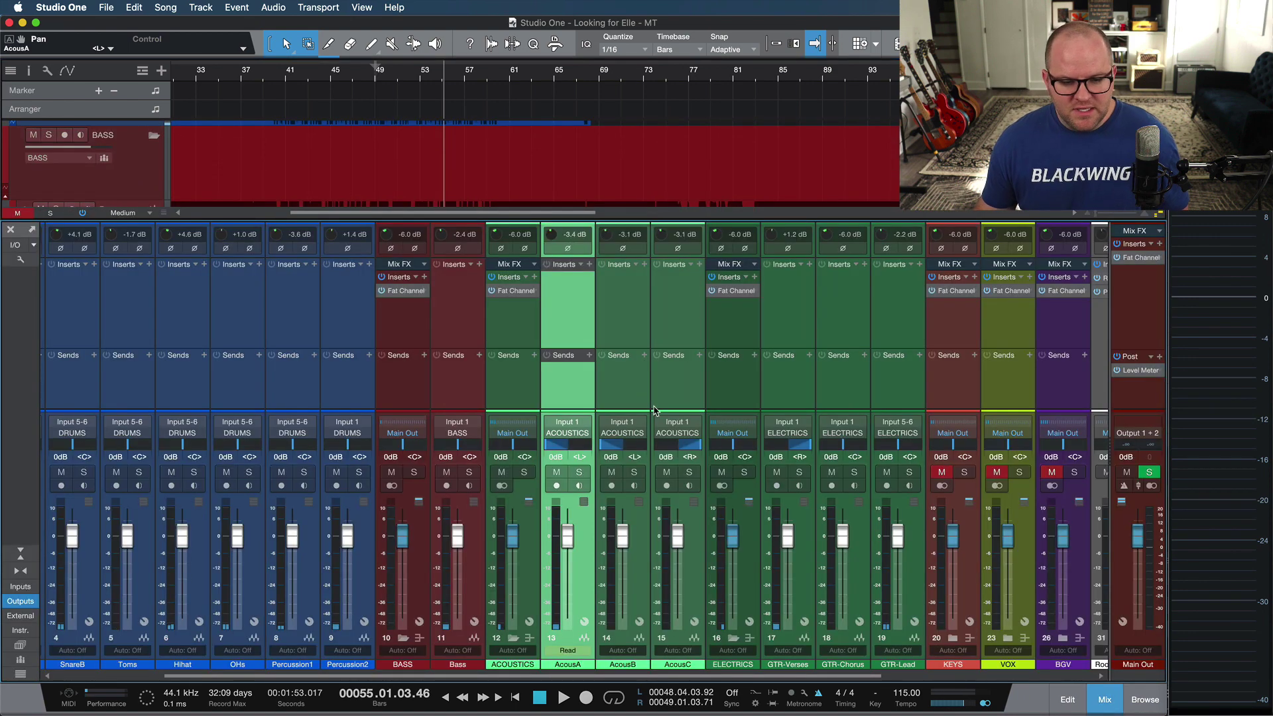
scroll(703, 391, right, 3)
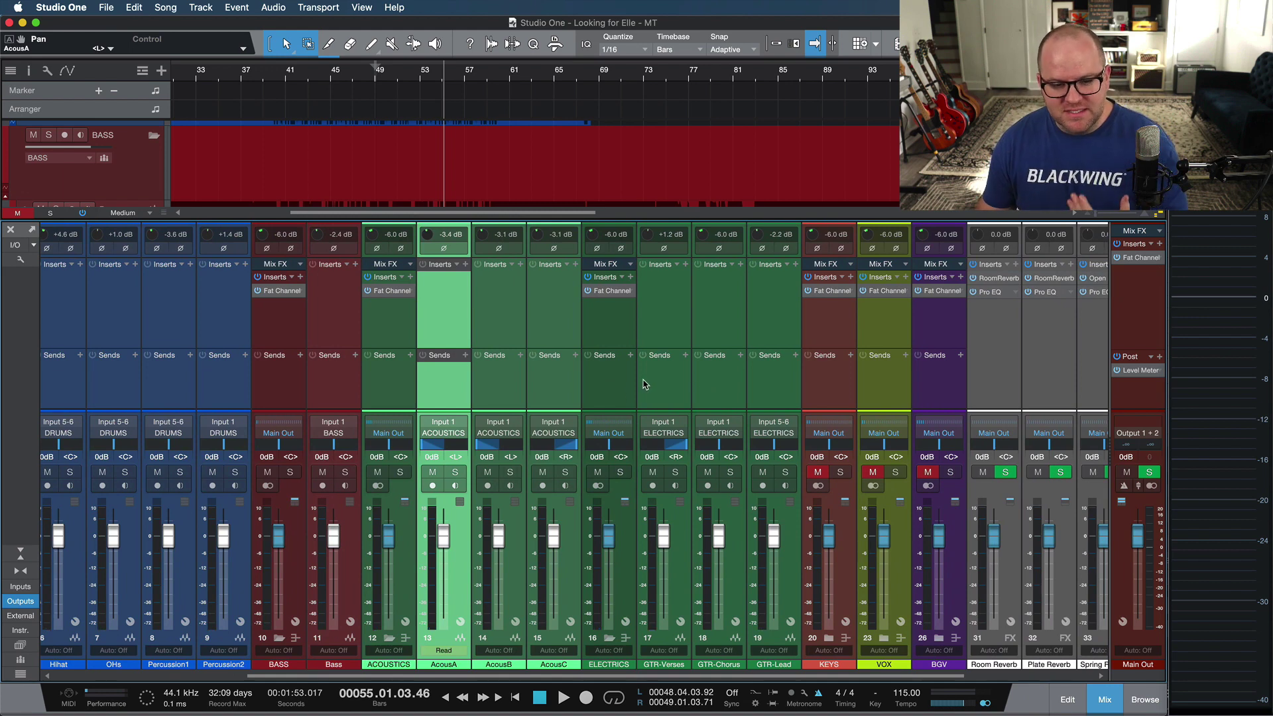
click(645, 382)
click(435, 391)
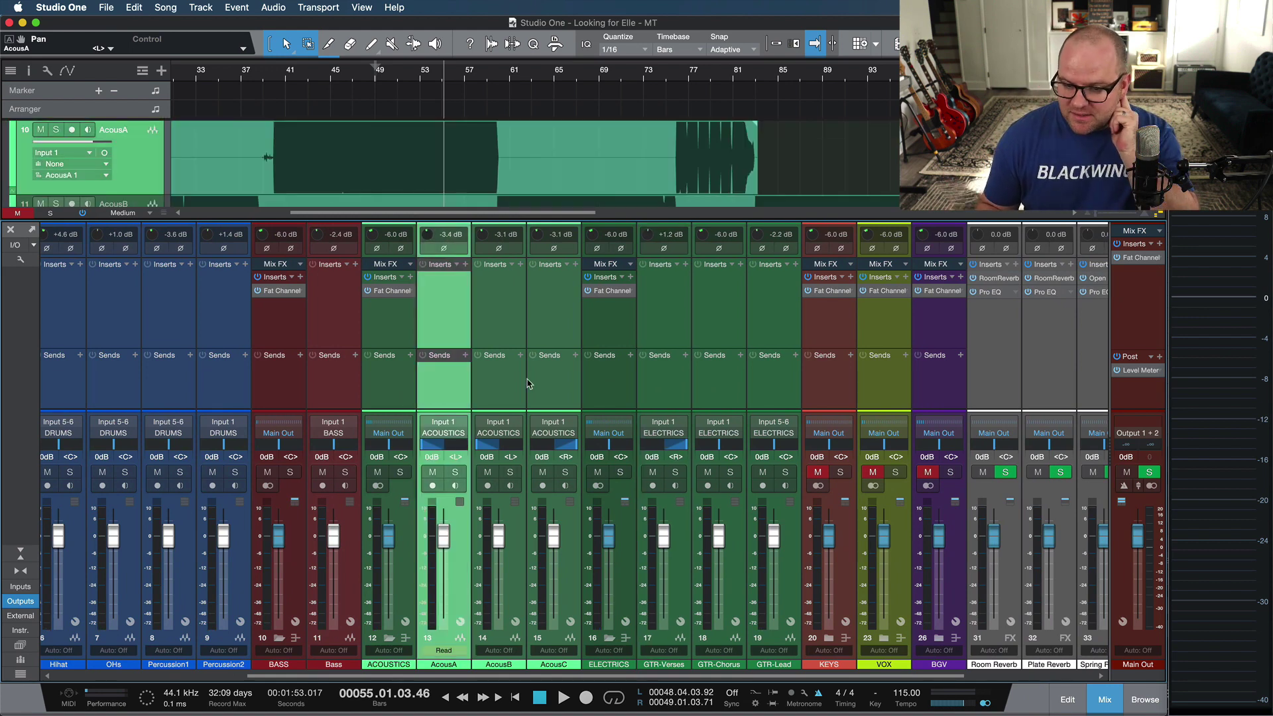
scroll(756, 411, right, 3)
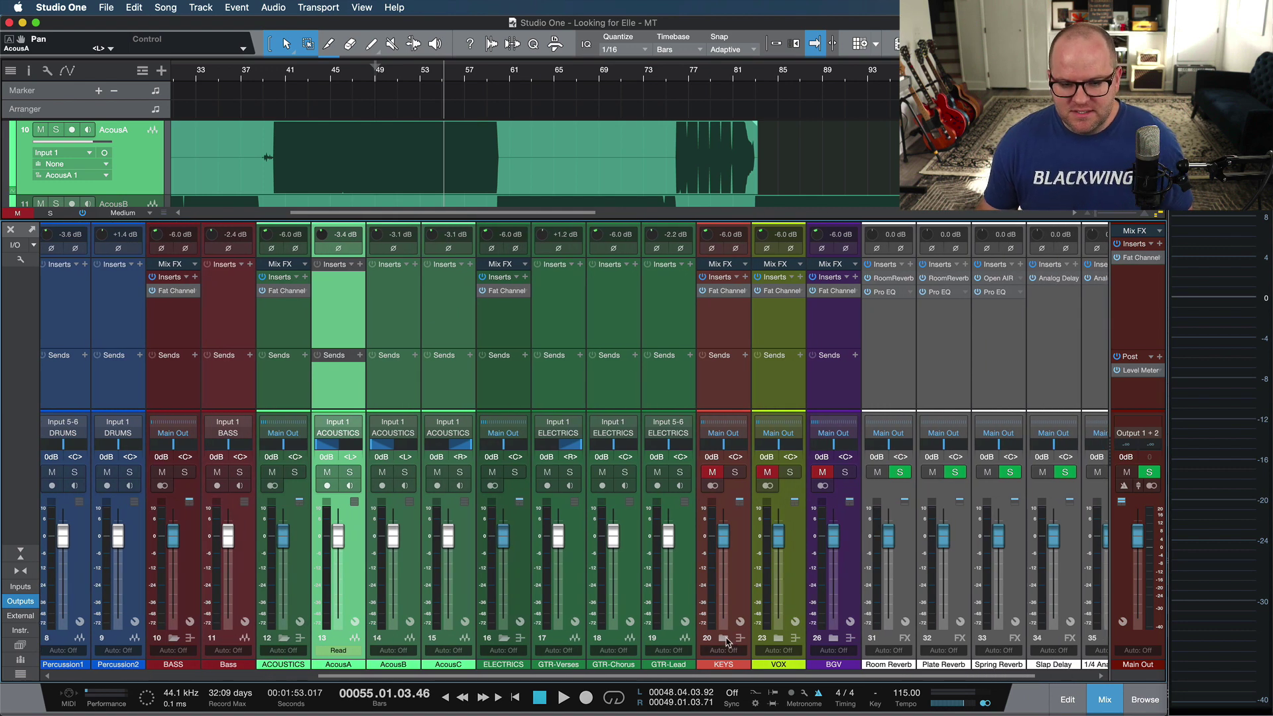
Expand the KEYS folder, close the mixer, and select the KeysBridge part.
click(723, 638)
key(F3)
scroll(670, 344, down, 6)
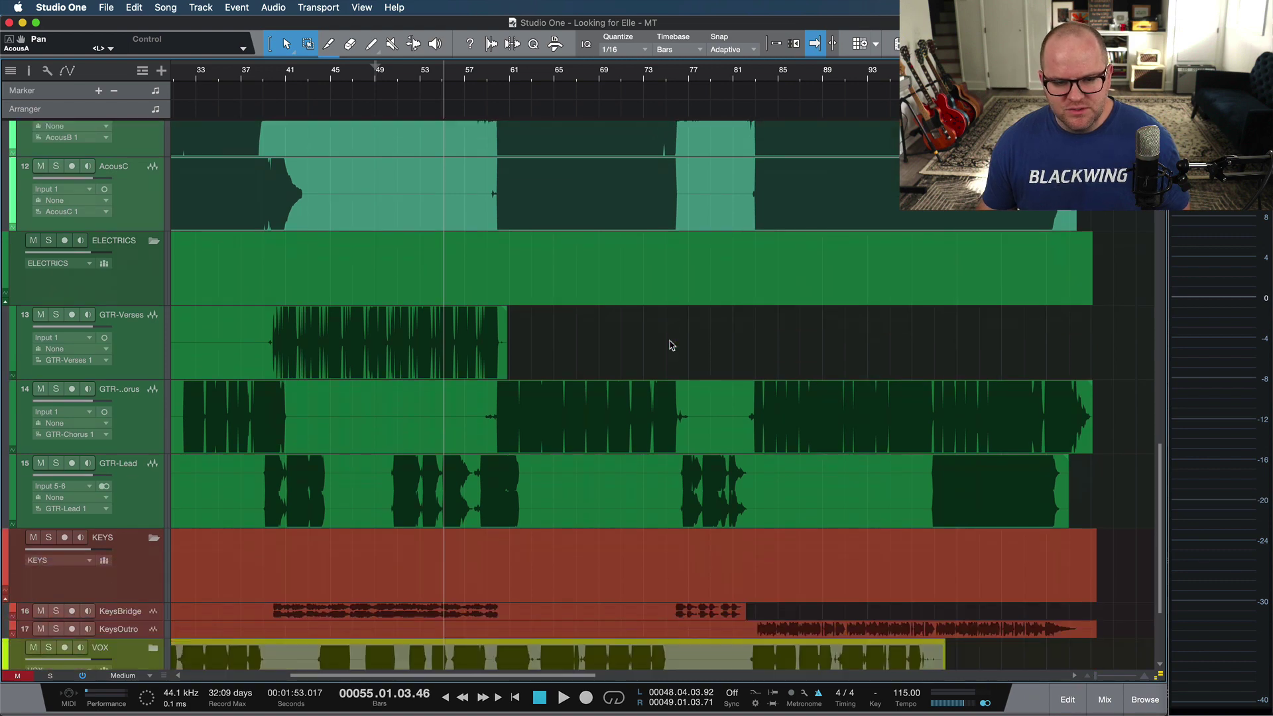
scroll(516, 445, left, 5)
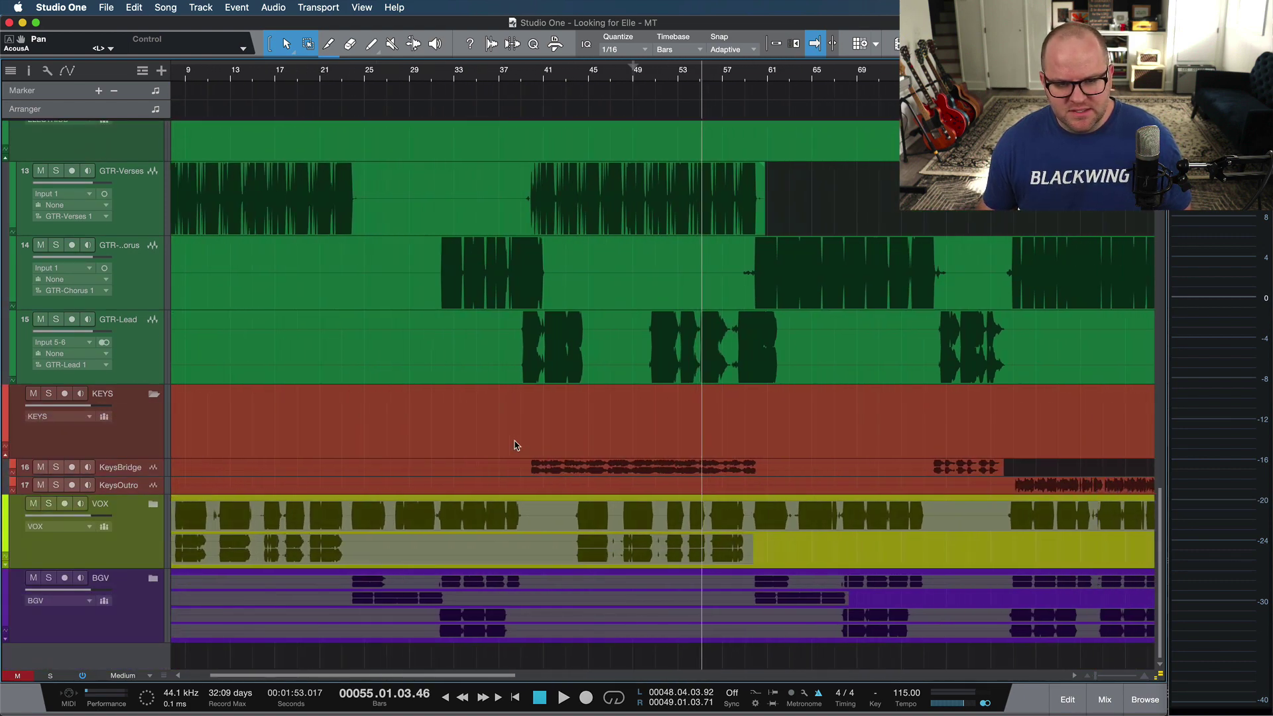
scroll(427, 437, left, 2)
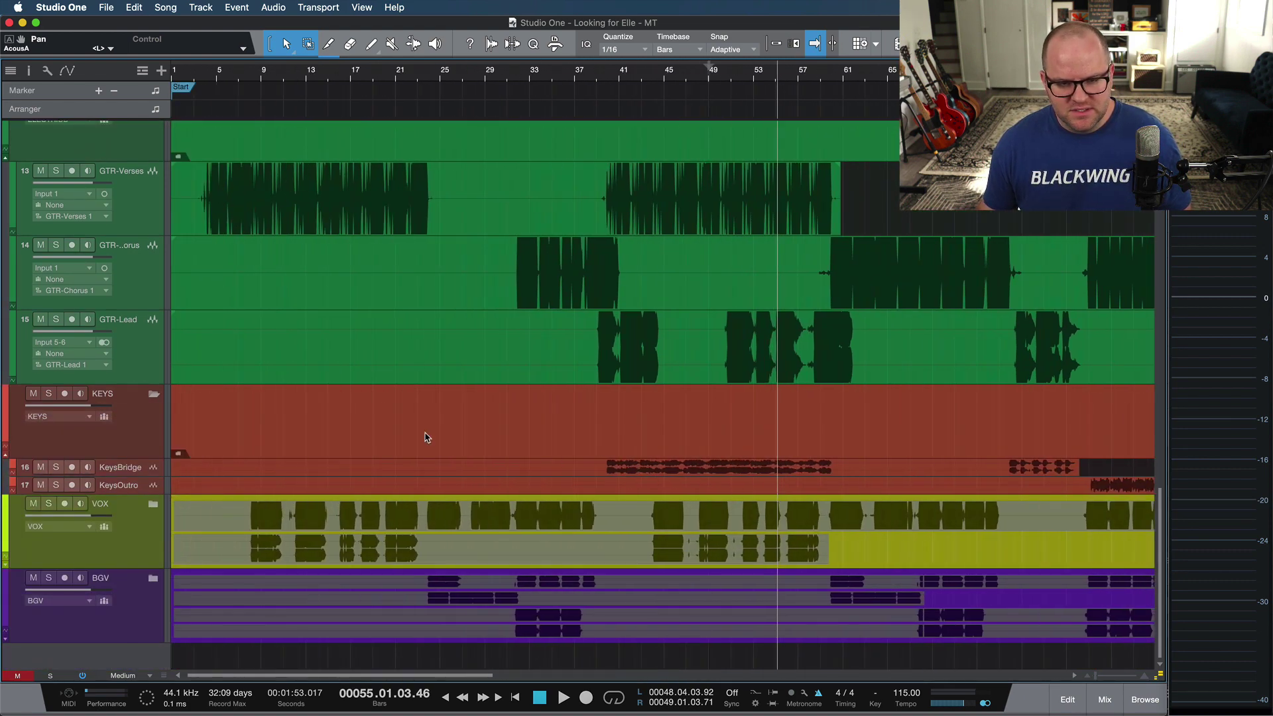
scroll(889, 467, right, 4)
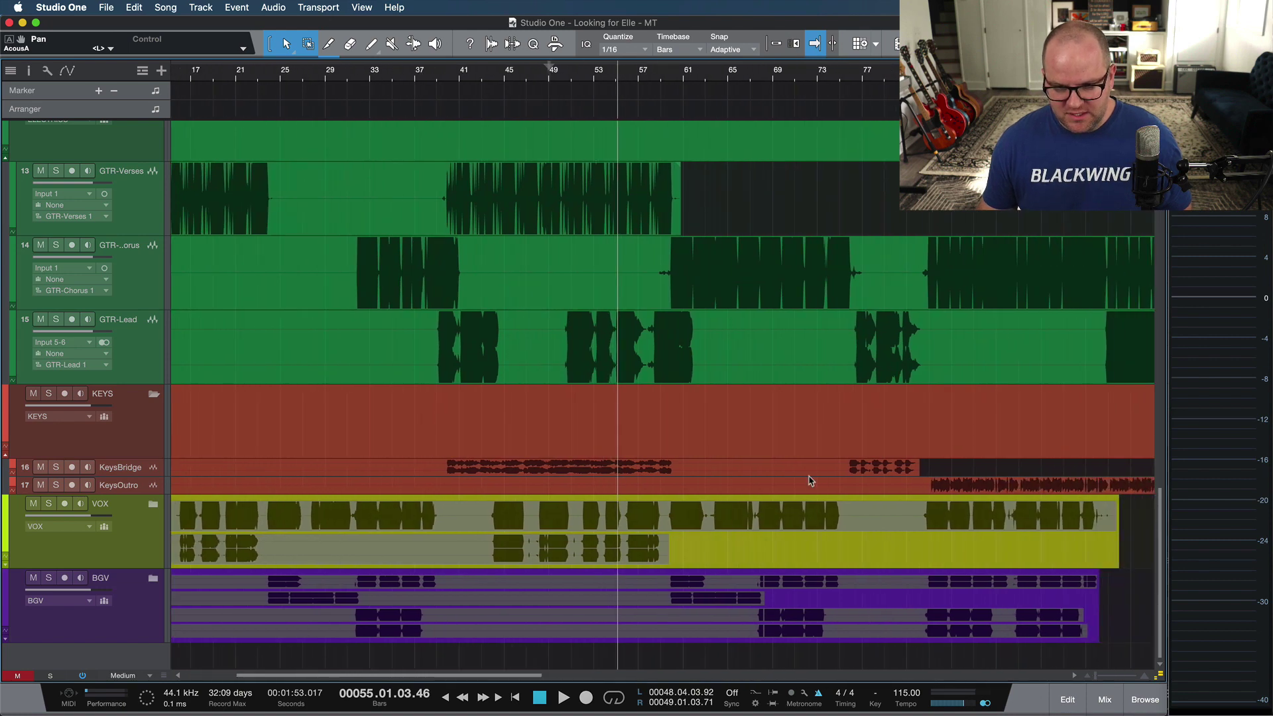
click(447, 472)
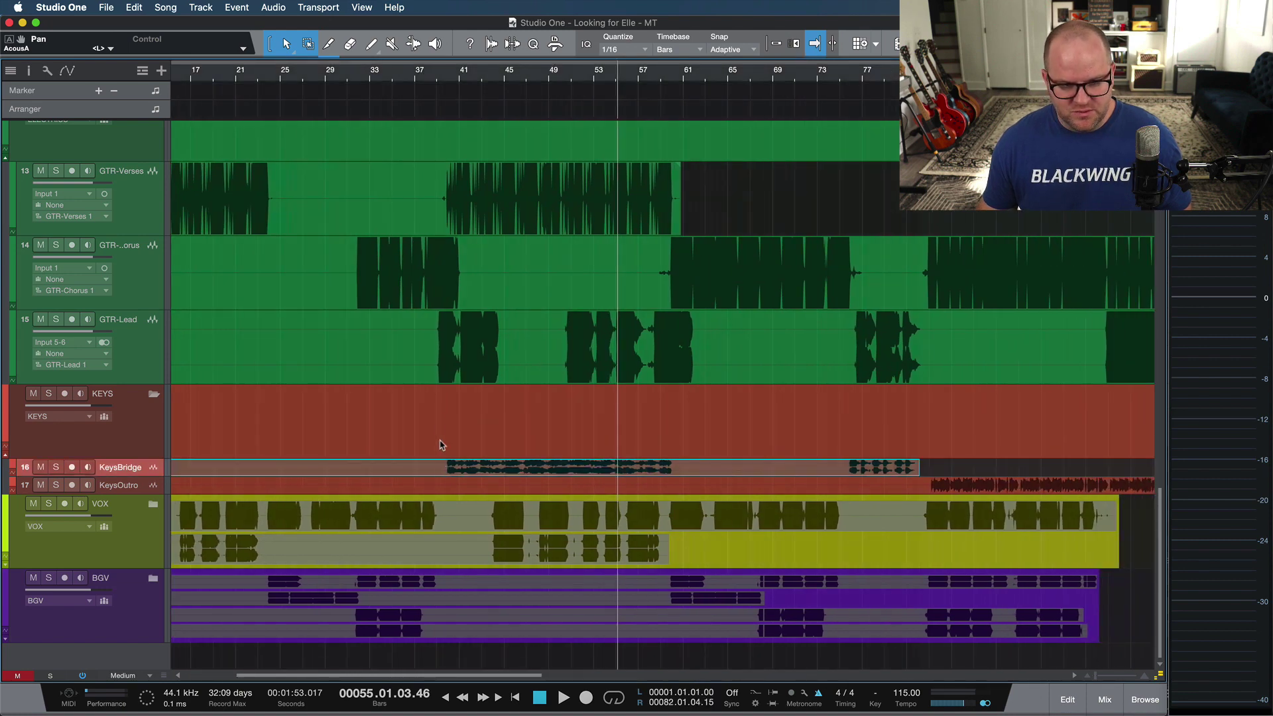
Play from bar 40, unmute the KEYS bus, and solo KeysBridge.
click(447, 70)
key(space)
key(F3)
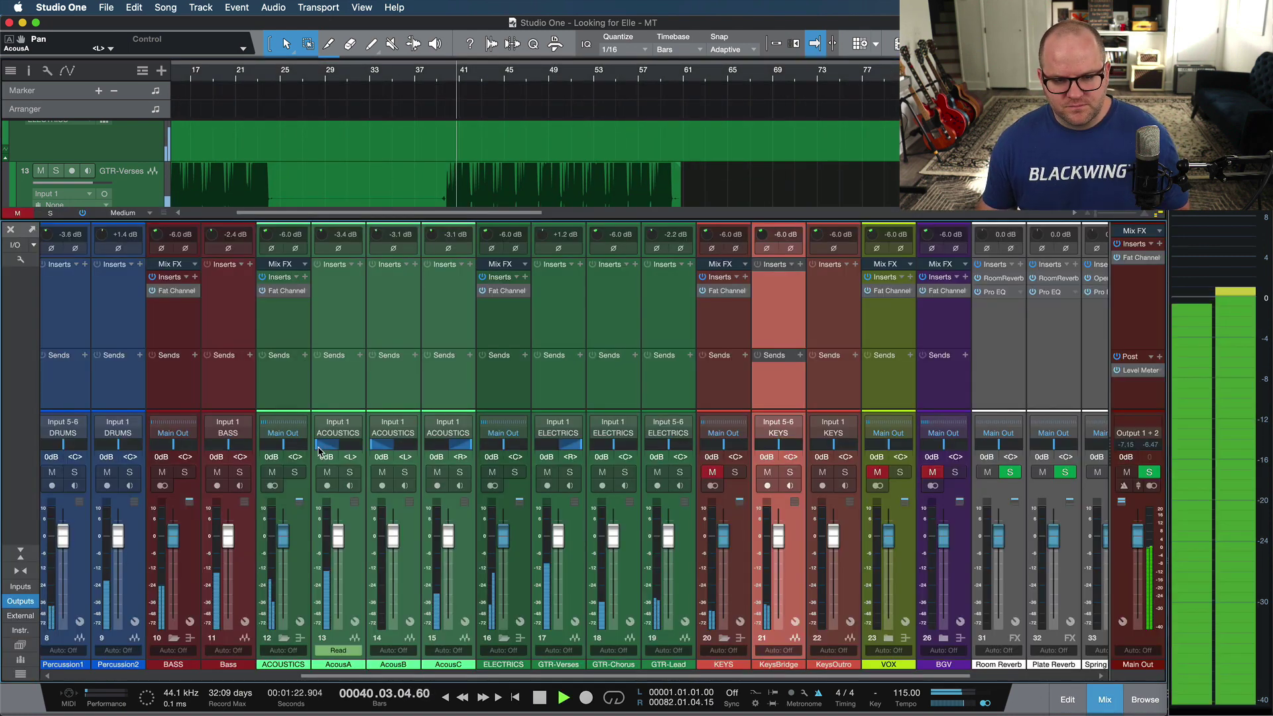
click(712, 472)
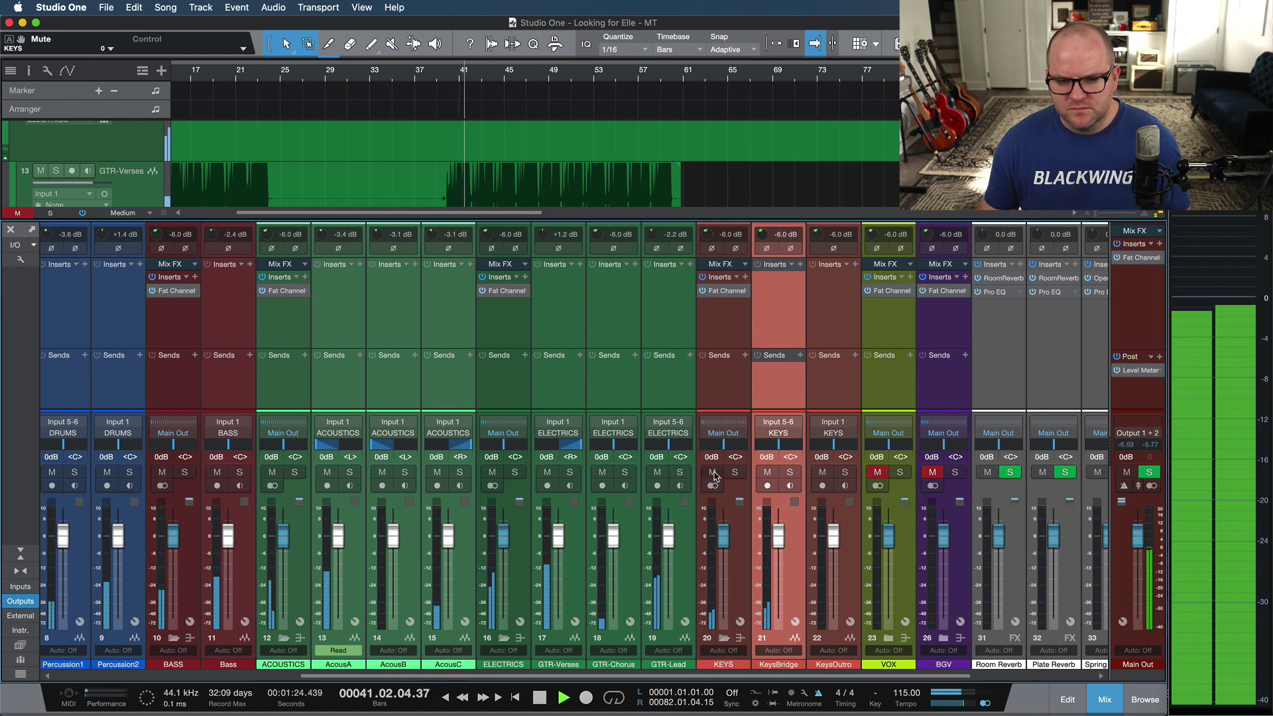
click(779, 393)
key(s)
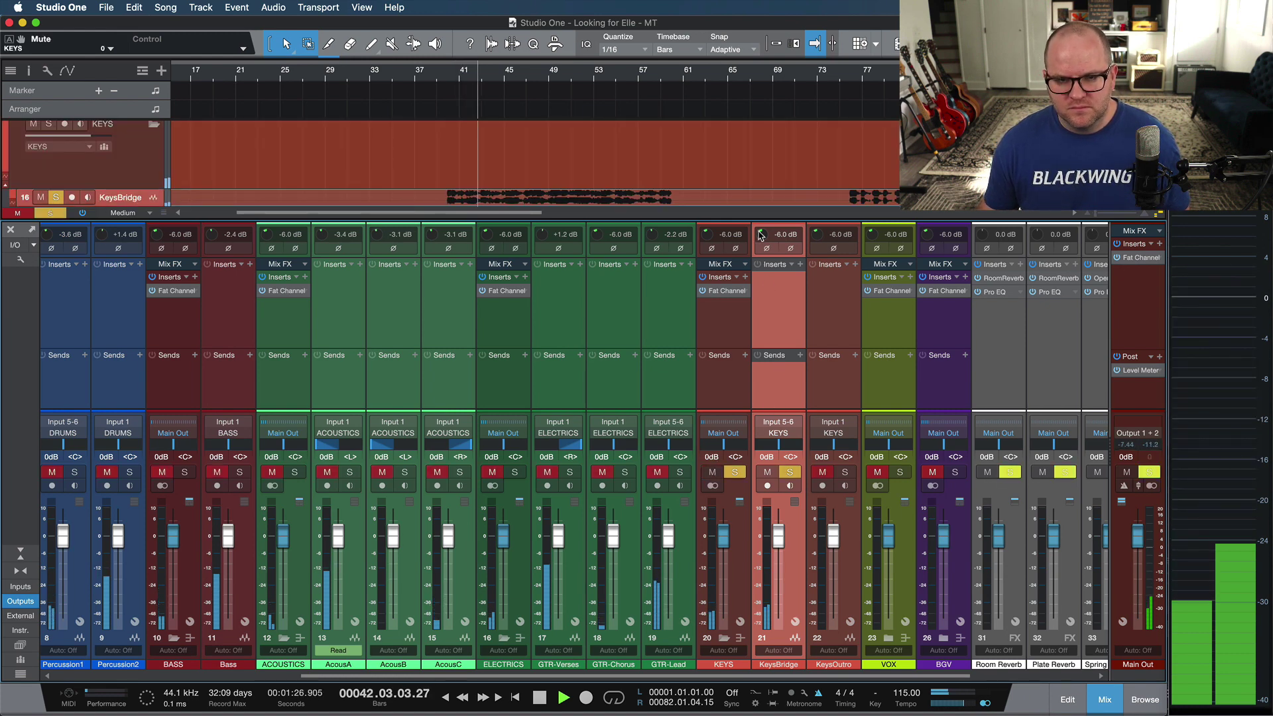
Raise the KeysBridge input gain trim from -6.0 dB to about +1.7 dB.
drag(761, 236, 758, 214)
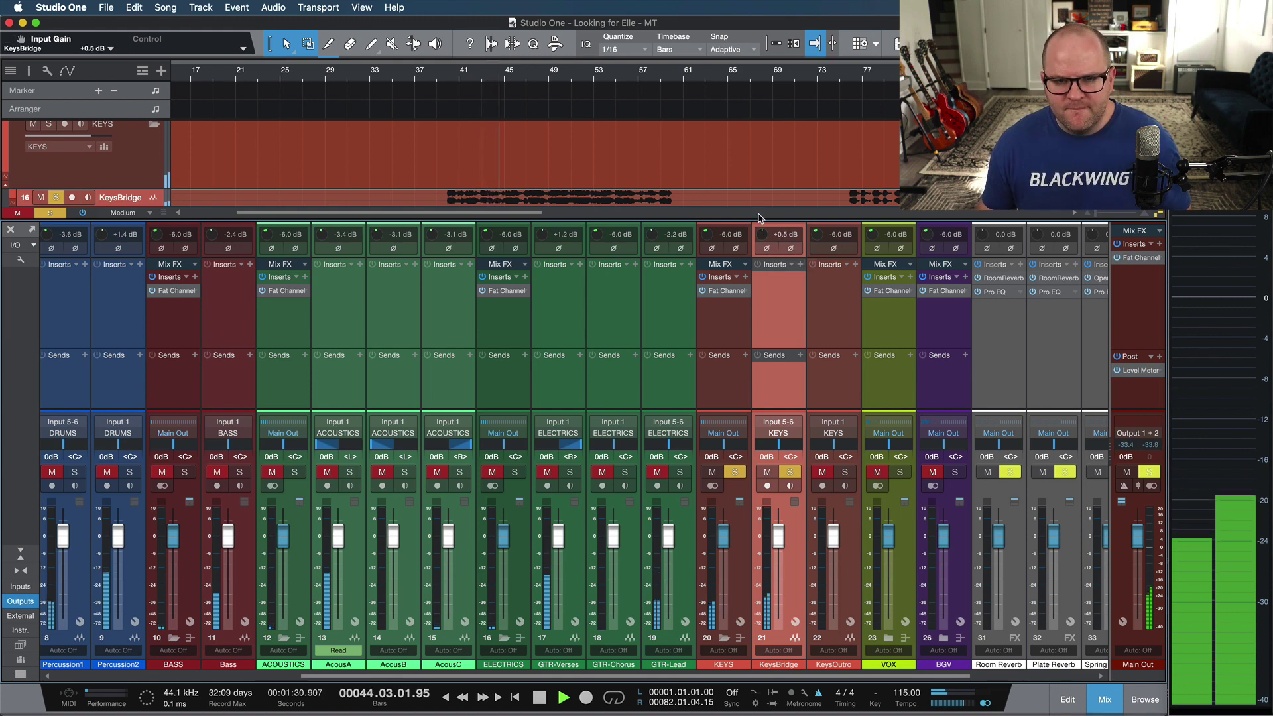
click(759, 213)
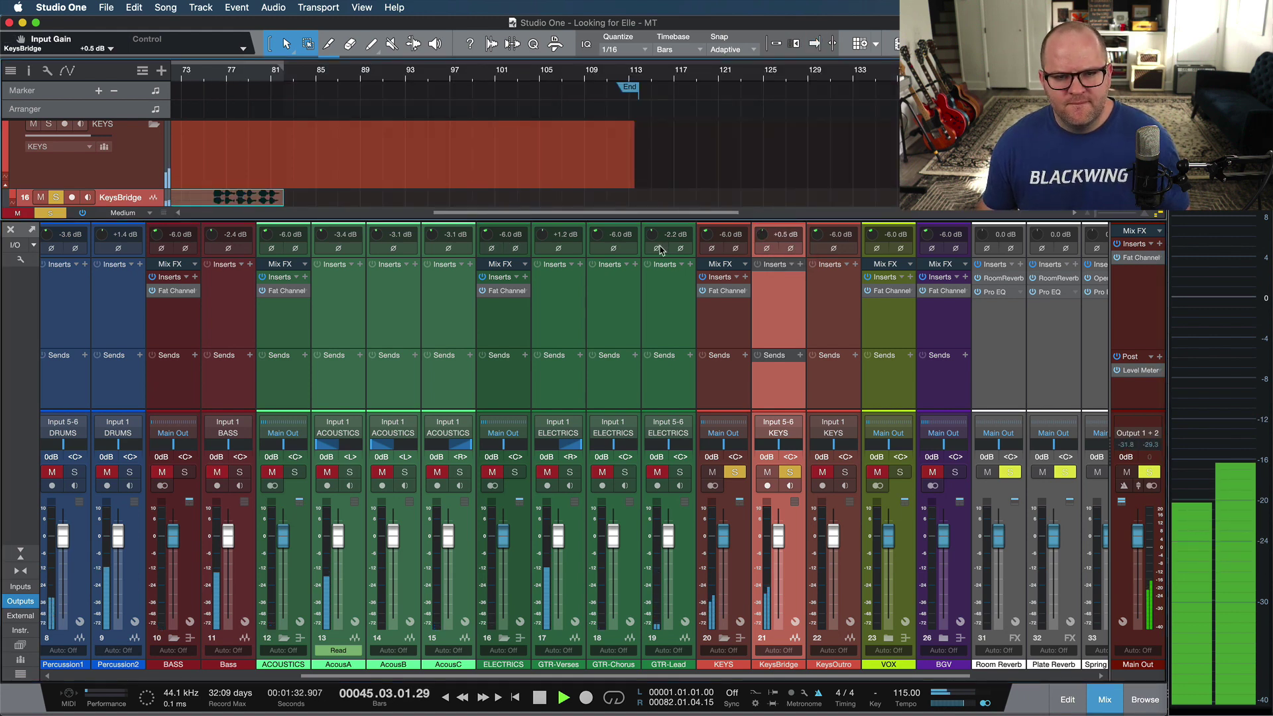
drag(757, 238, 760, 216)
Close the mixer, turn on playhead follow, and audition around bar 76.
key(F3)
key(e)
key(e)
key(e)
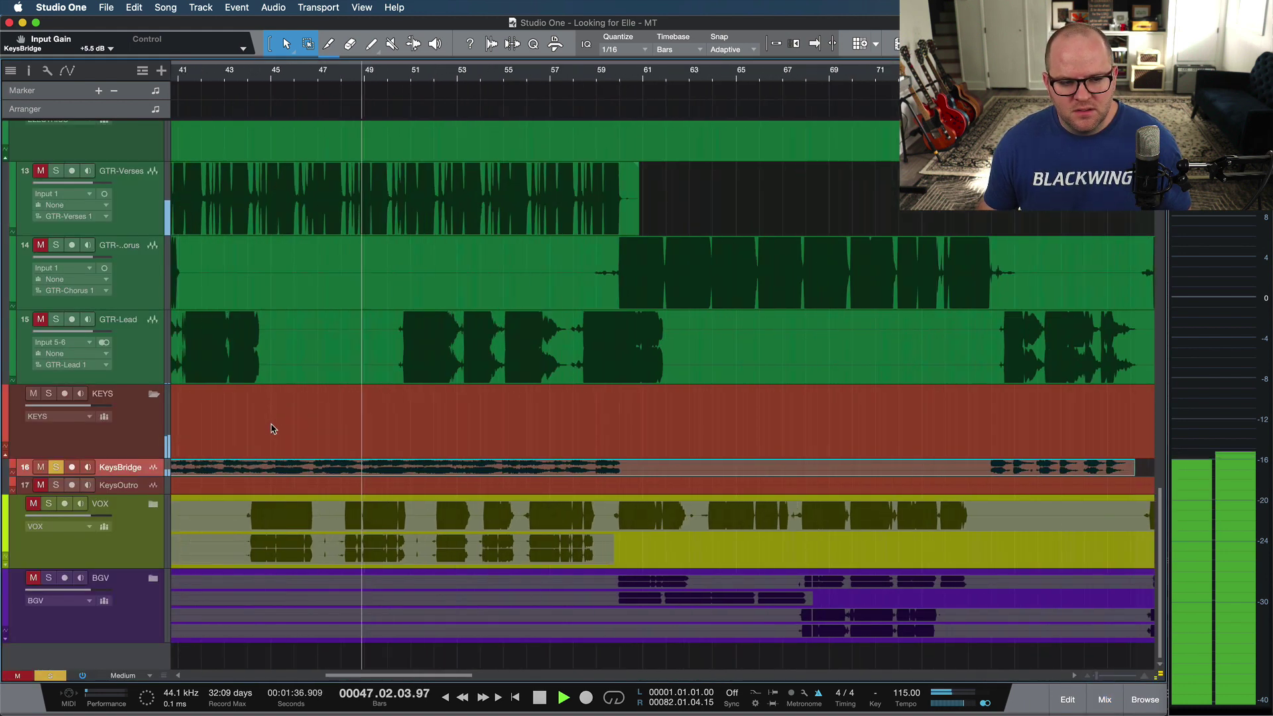
scroll(272, 429, left, 3)
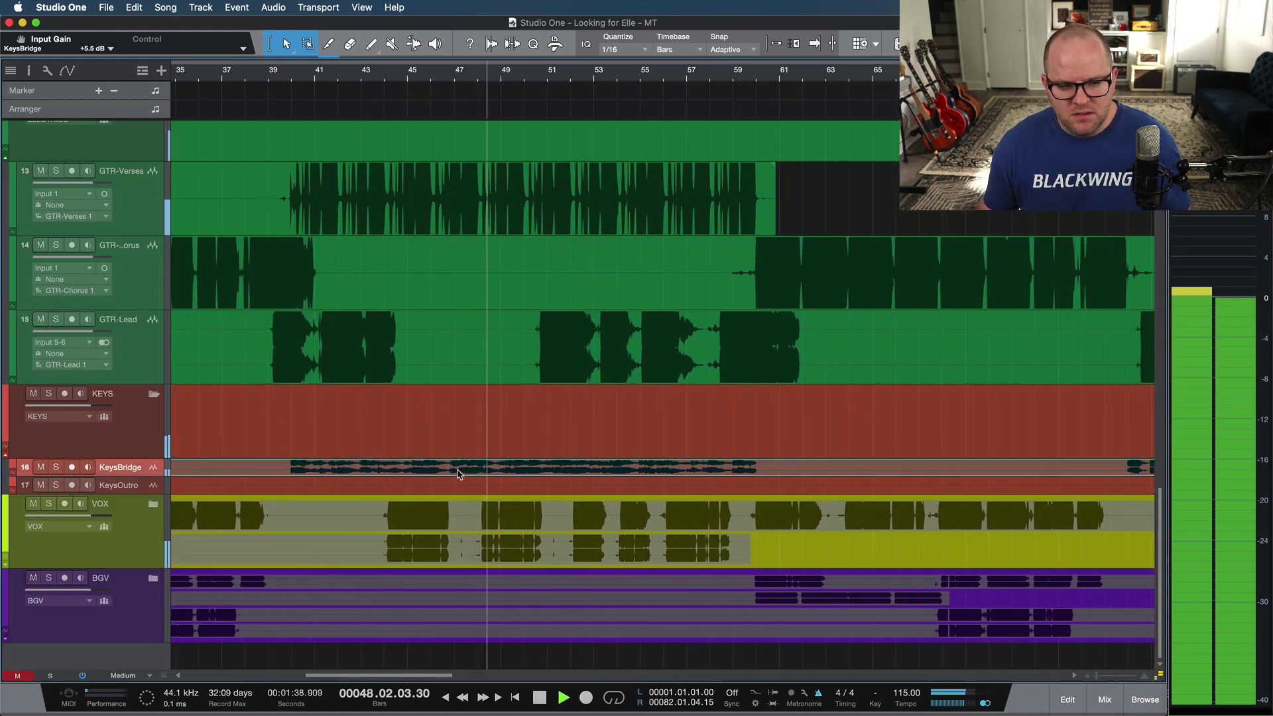
scroll(458, 473, right, 5)
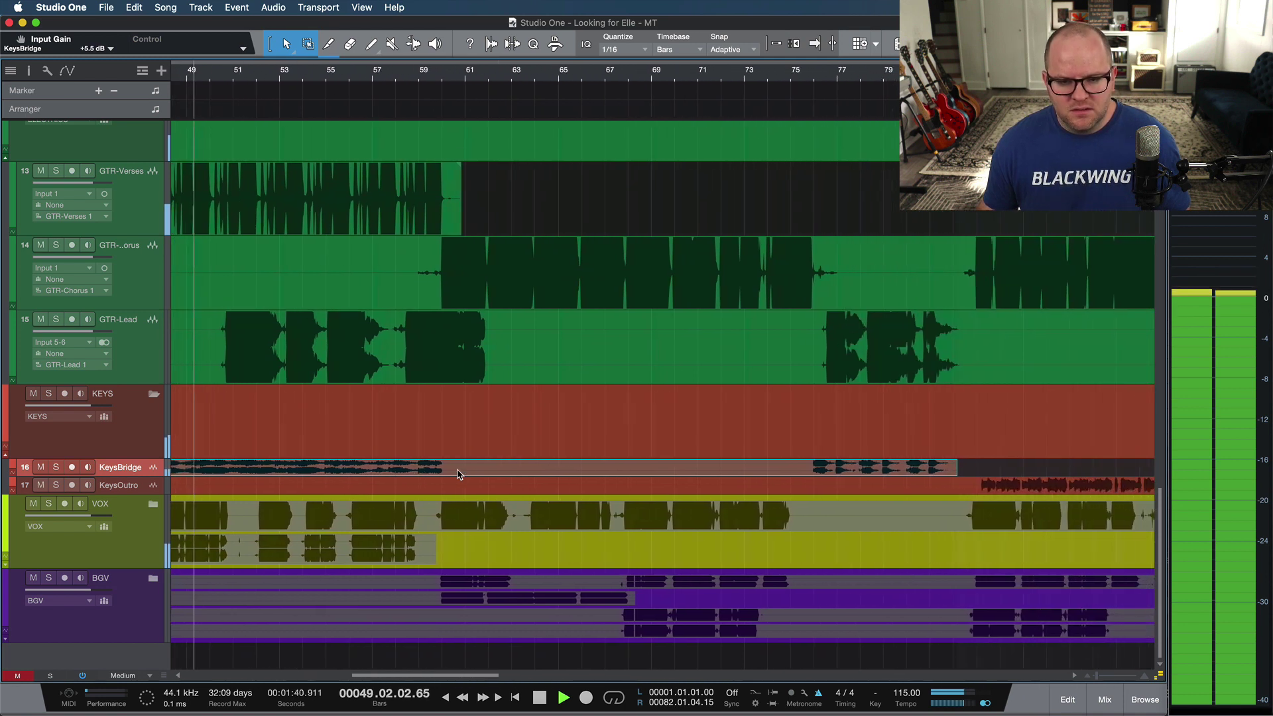
scroll(458, 473, right, 1)
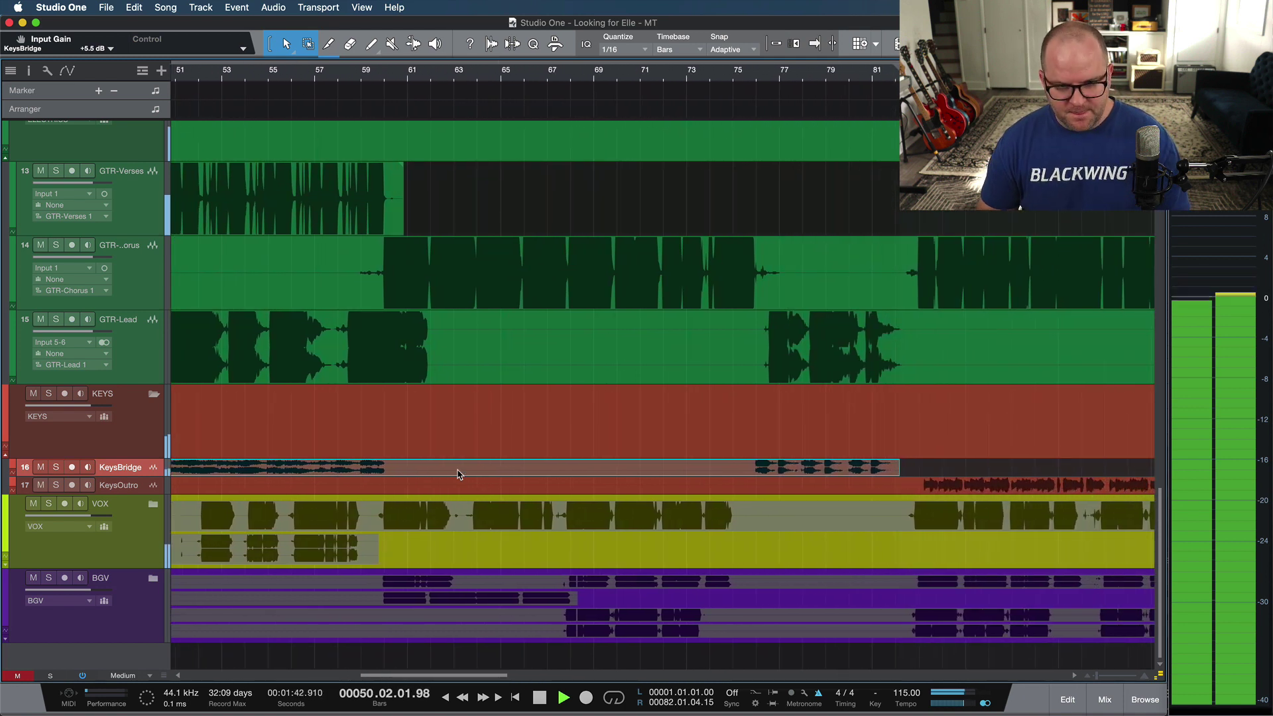
key(f)
key(space)
scroll(468, 471, right, 6)
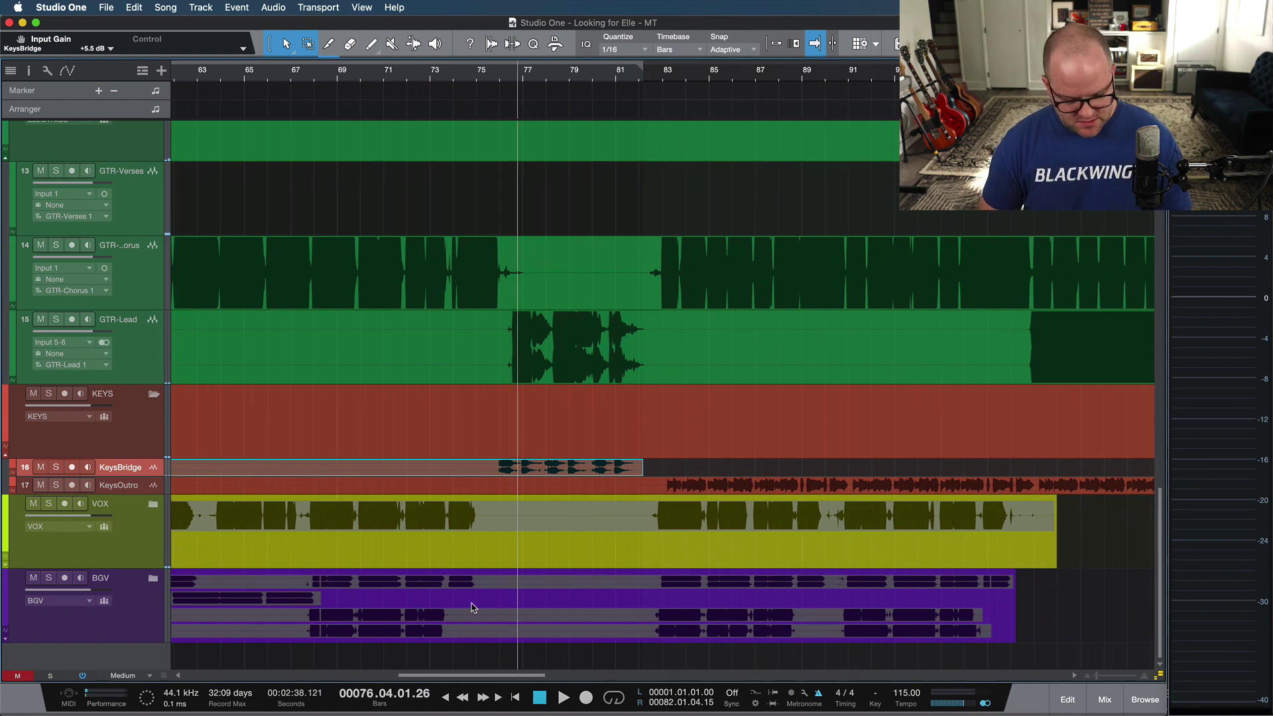
key(space)
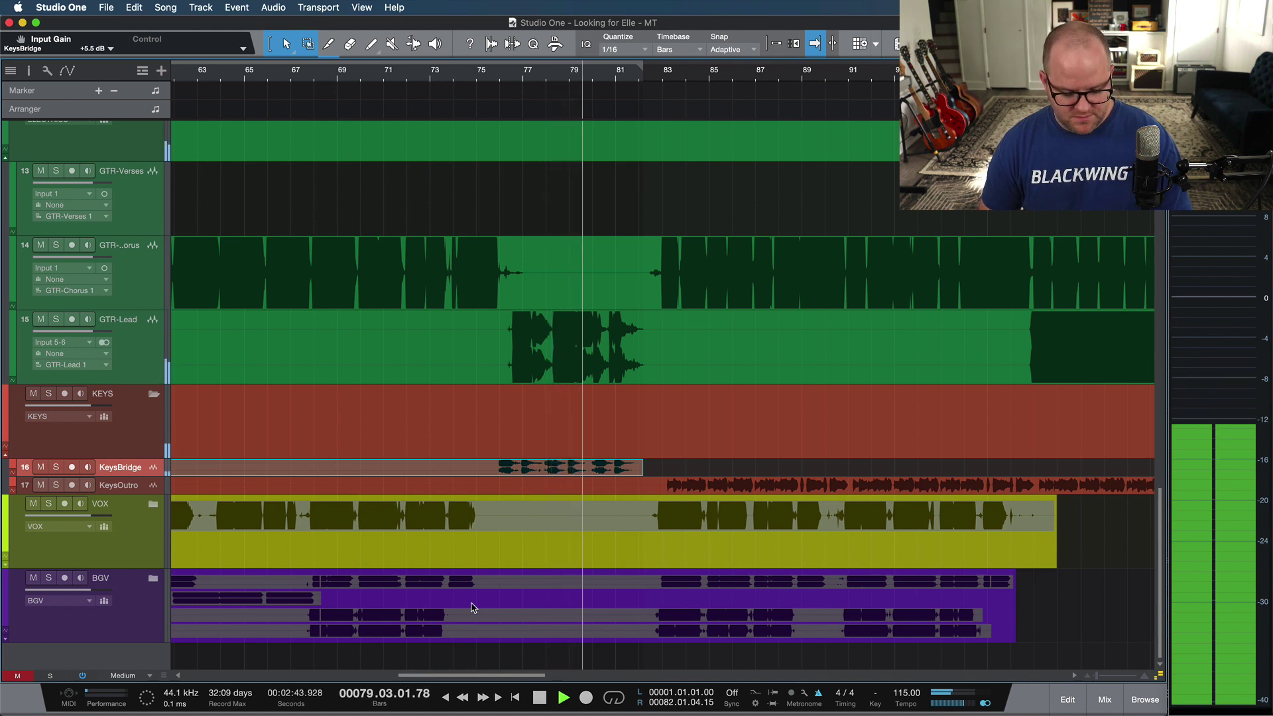
key(space)
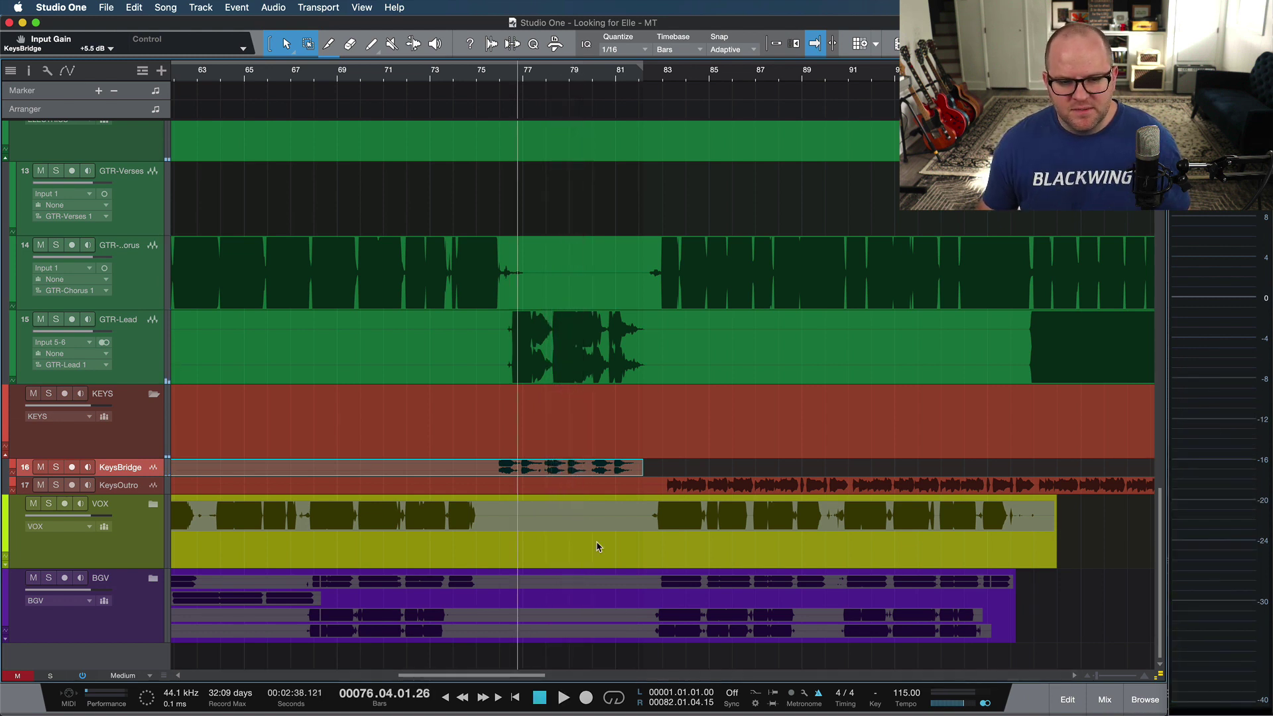
Select KeysOutro and play from bar 82 with the mixer showing.
scroll(598, 547, down, 3)
click(620, 491)
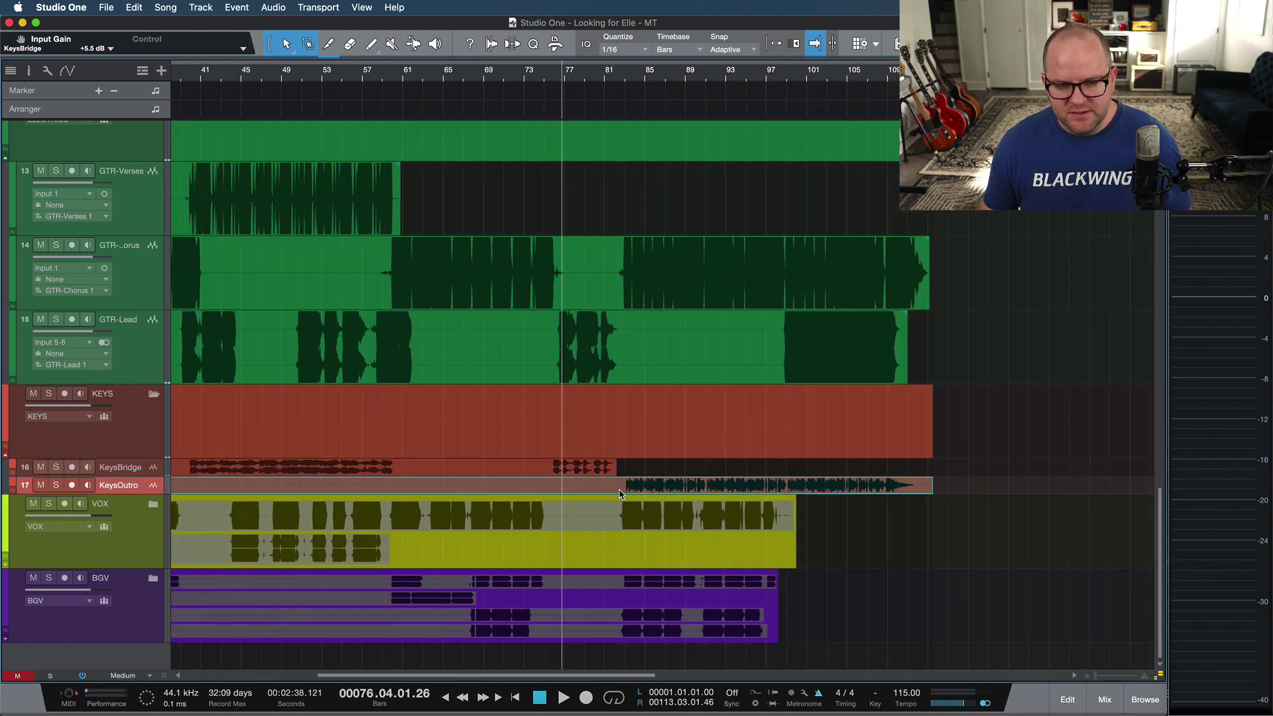
click(625, 468)
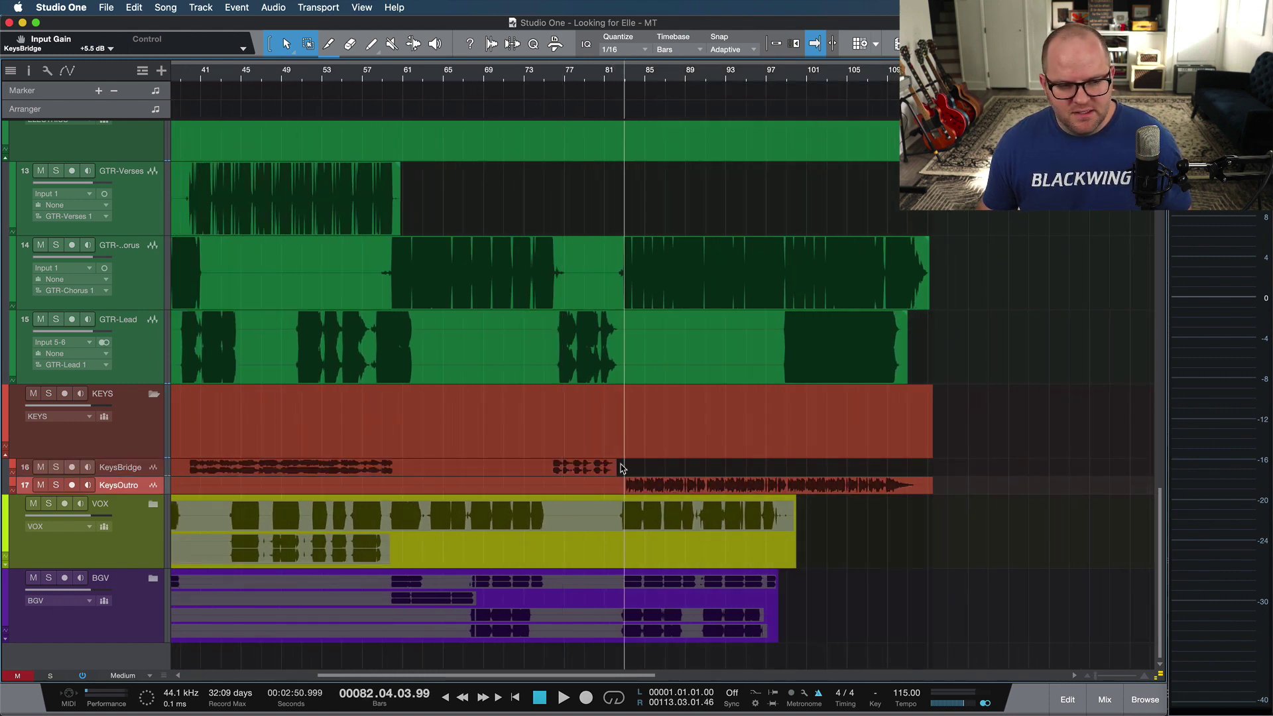
key(space)
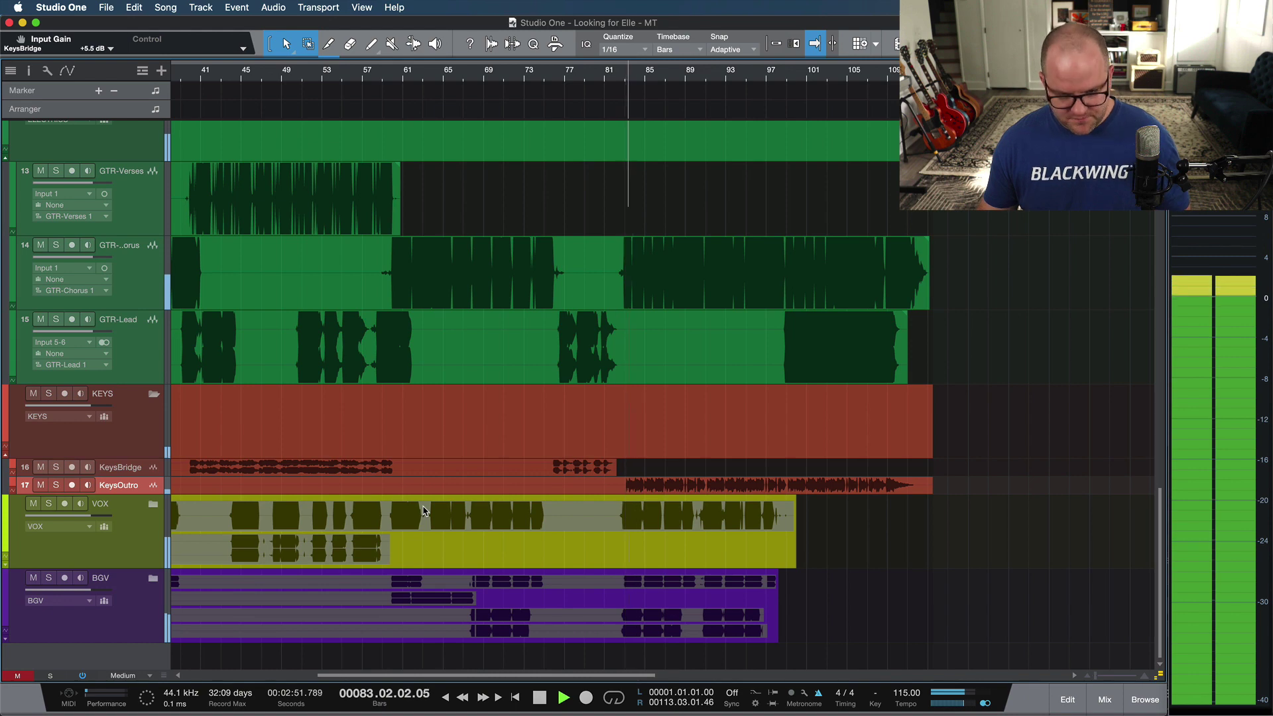
key(F3)
Solo KeysOutro, raise its input gain toward +6.2 dB, unsolo, and hide the mixer.
click(845, 472)
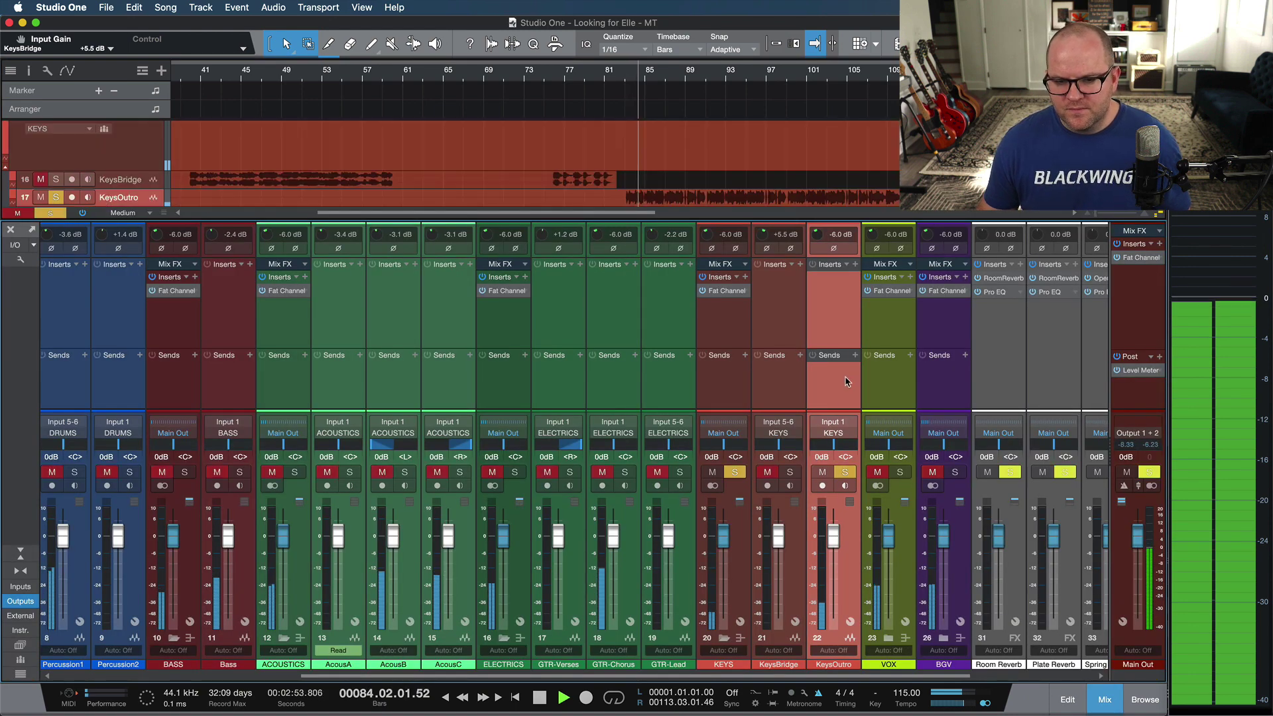
drag(818, 234, 813, 199)
key(s)
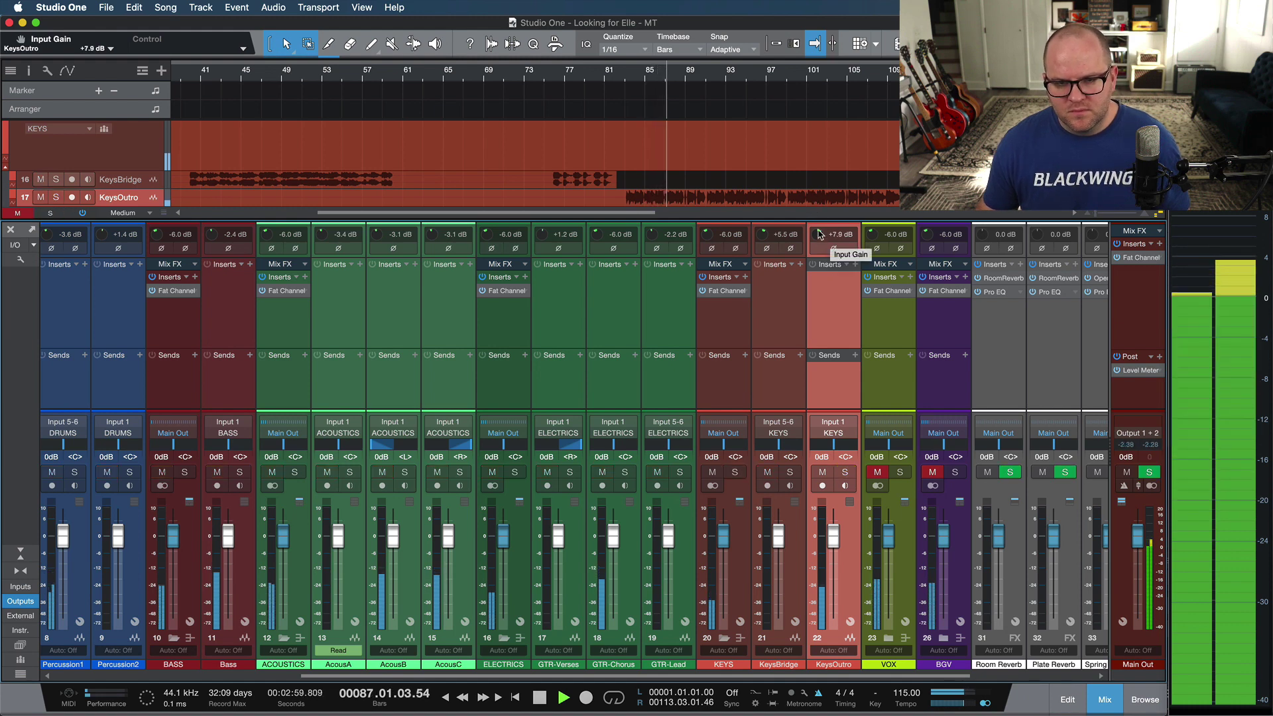
mouse_move(820, 235)
mouse_down()
mouse_move(818, 223)
mouse_move(818, 234)
mouse_up()
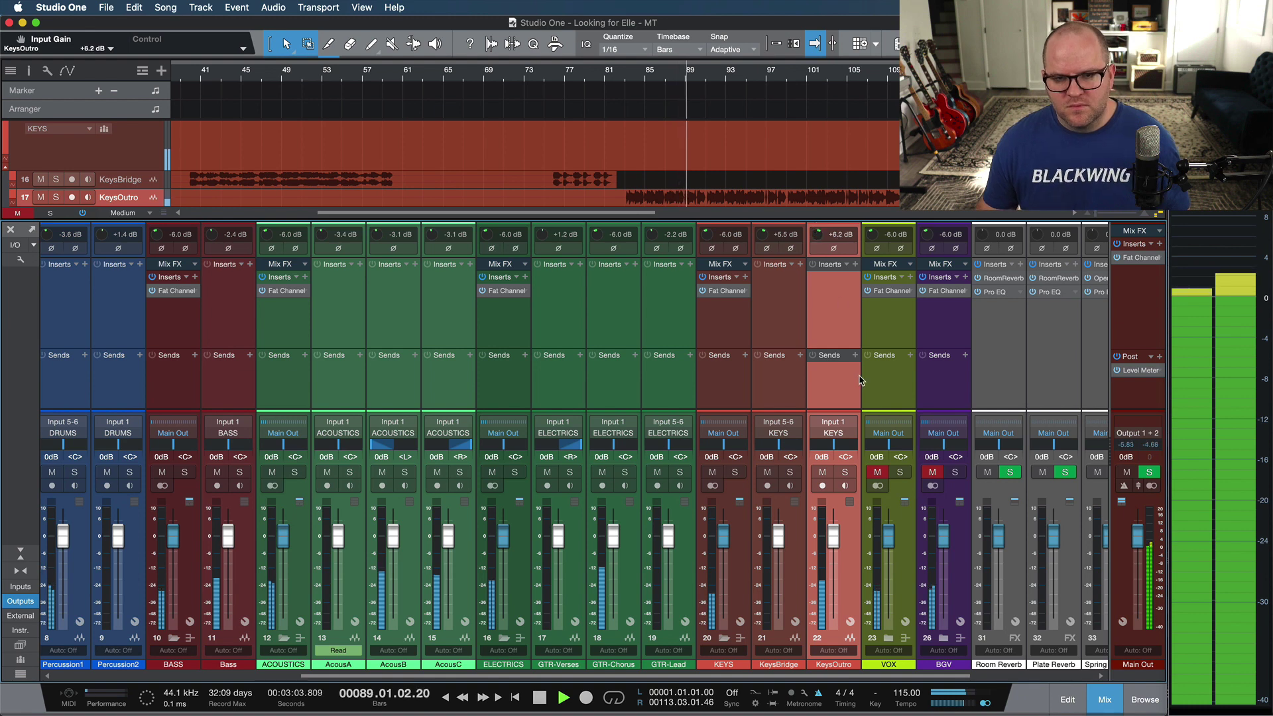
key(F3)
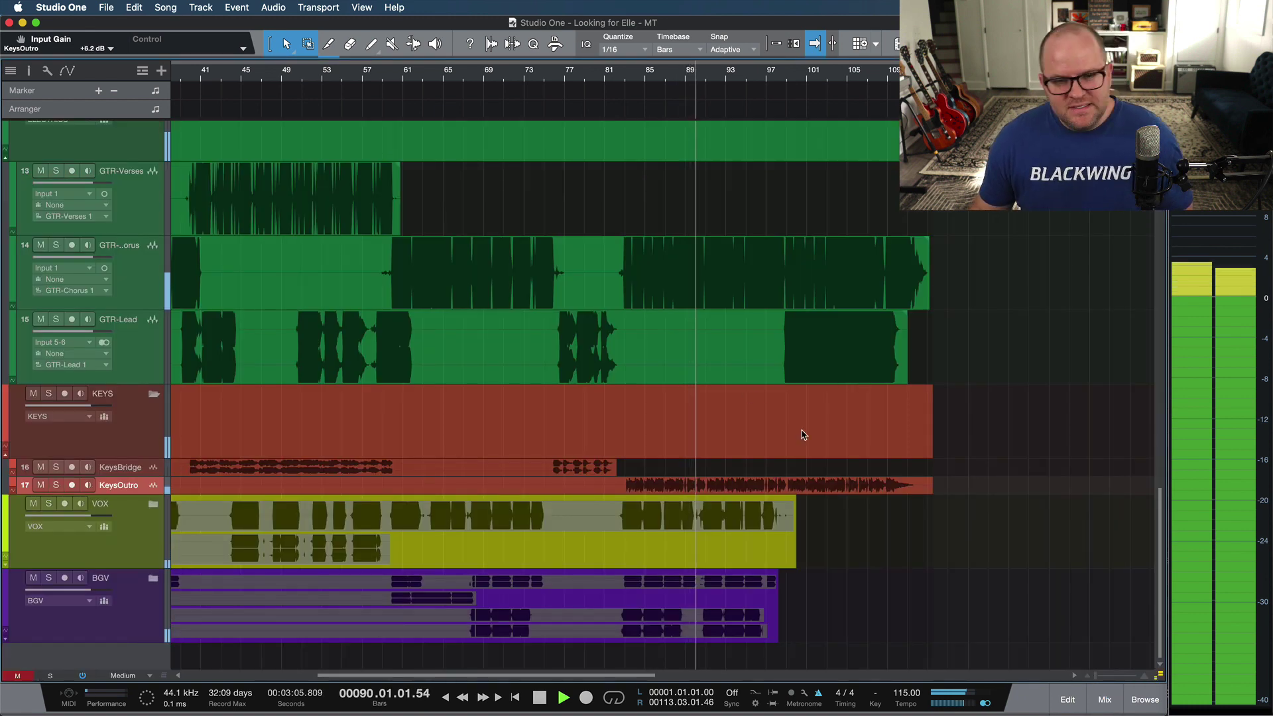
Settle the KeysOutro input gain at +6.2 dB and stop playback at bar 82.
scroll(802, 432, up, 5)
scroll(801, 433, down, 5)
scroll(801, 435, up, 2)
scroll(802, 435, down, 2)
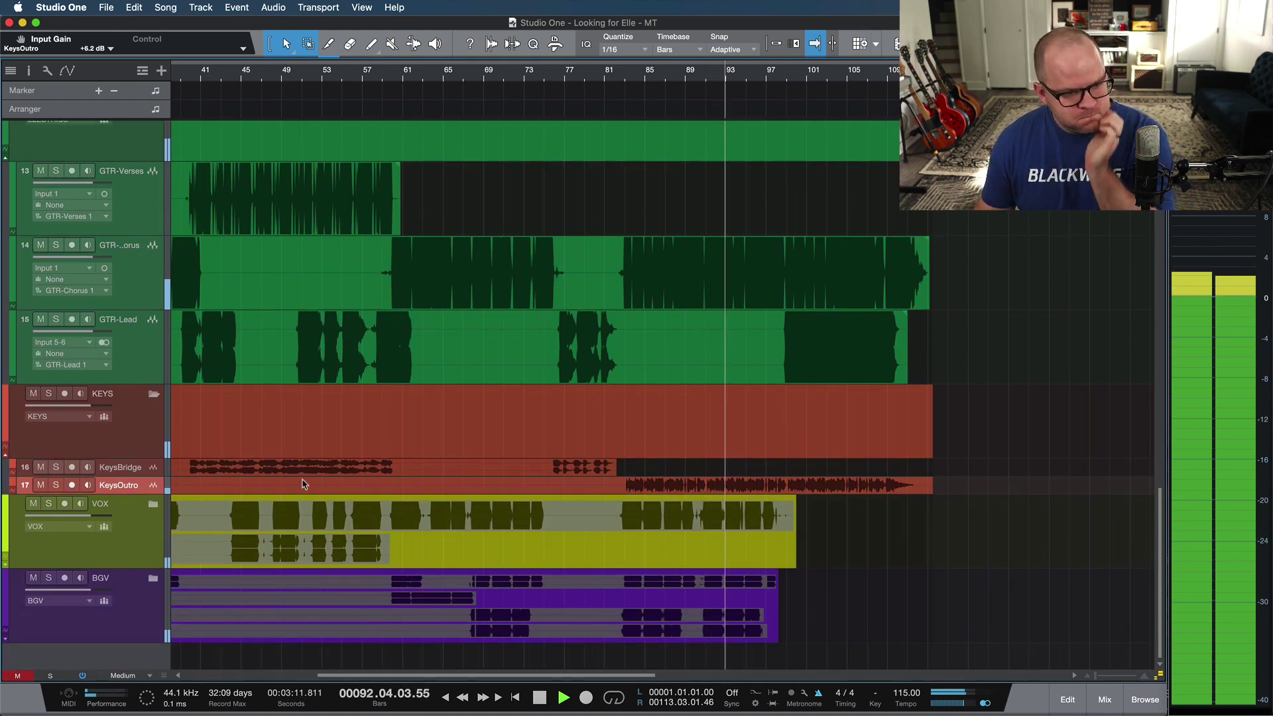
key(F3)
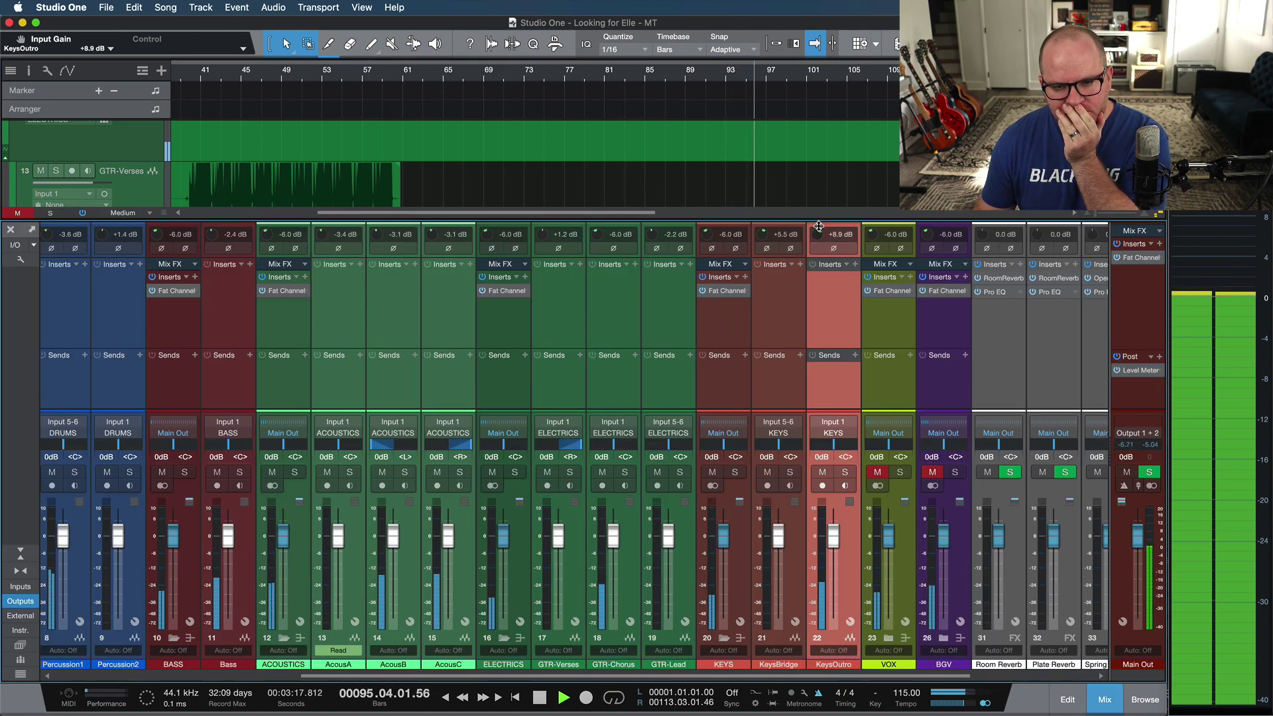
drag(819, 226, 844, 309)
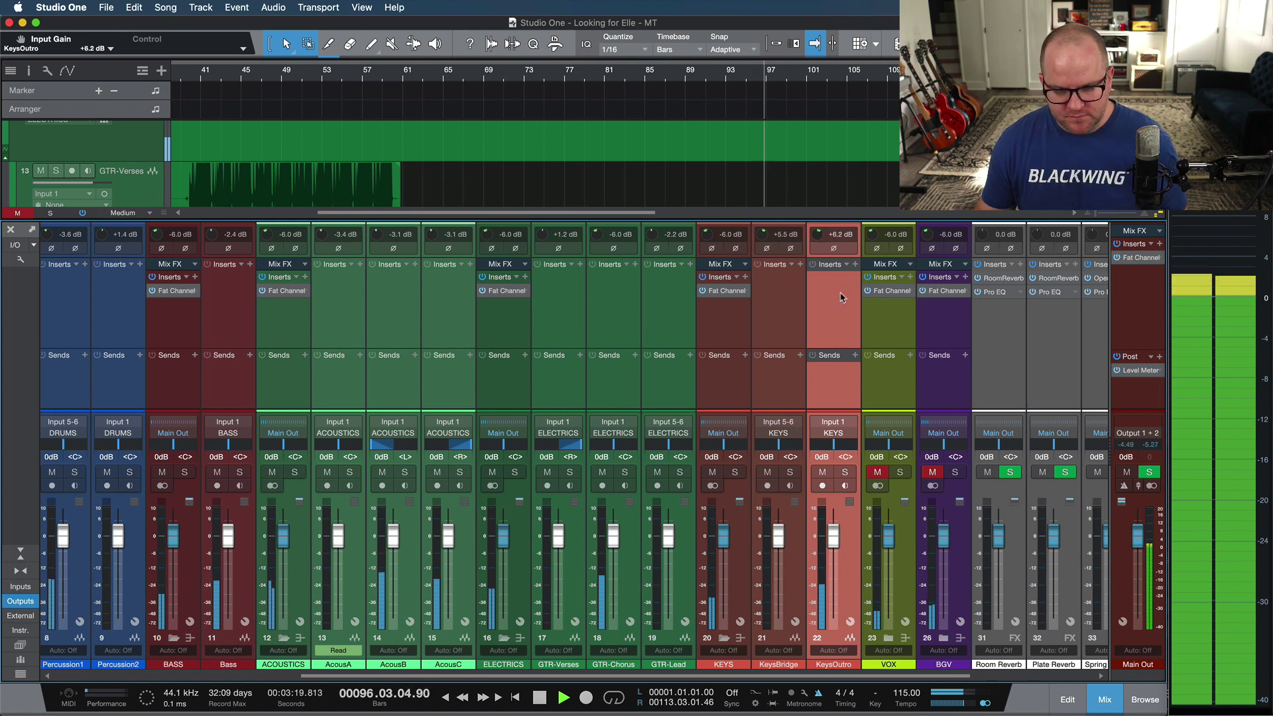
key(space)
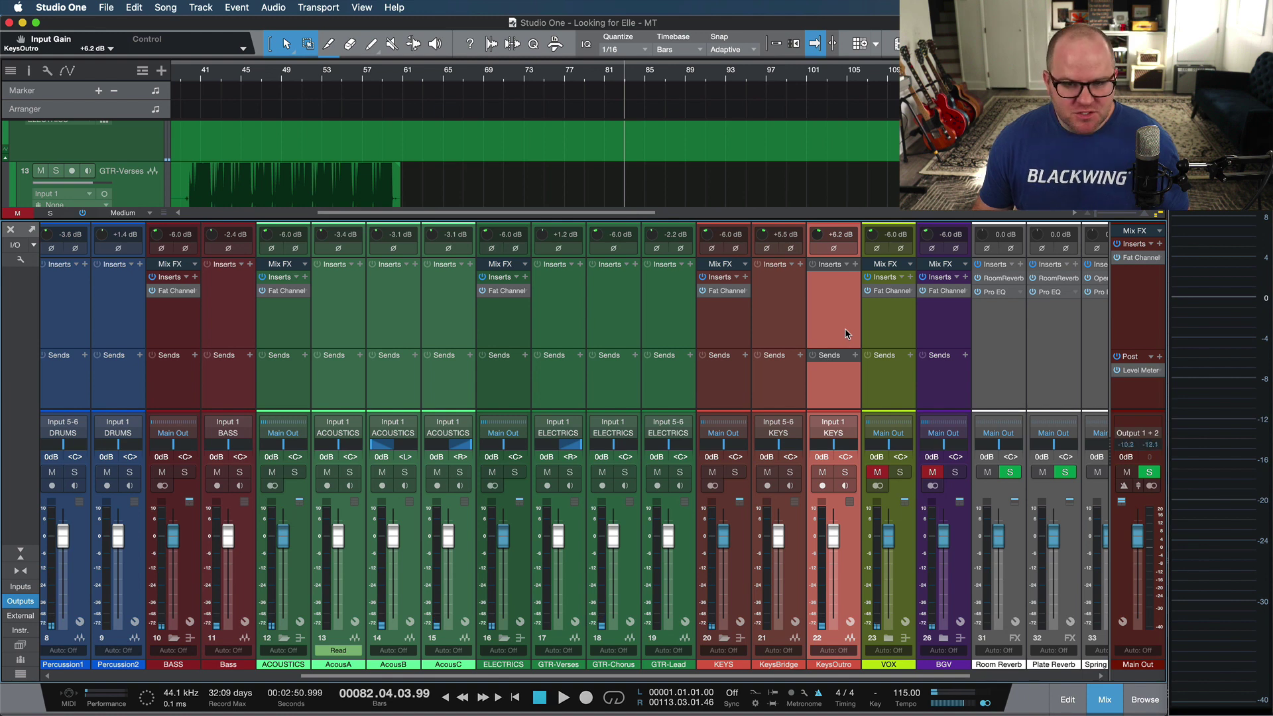
Solo GTR-Lead and audition it from bar 82.
click(844, 383)
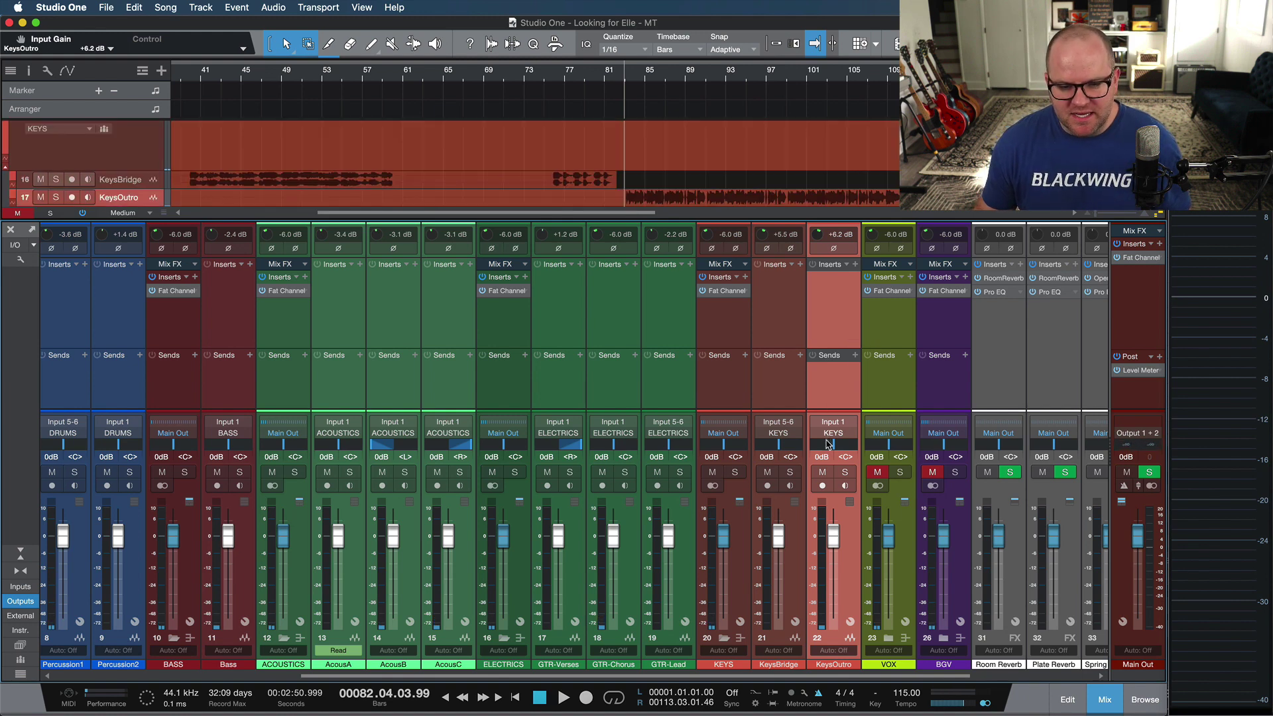
click(665, 387)
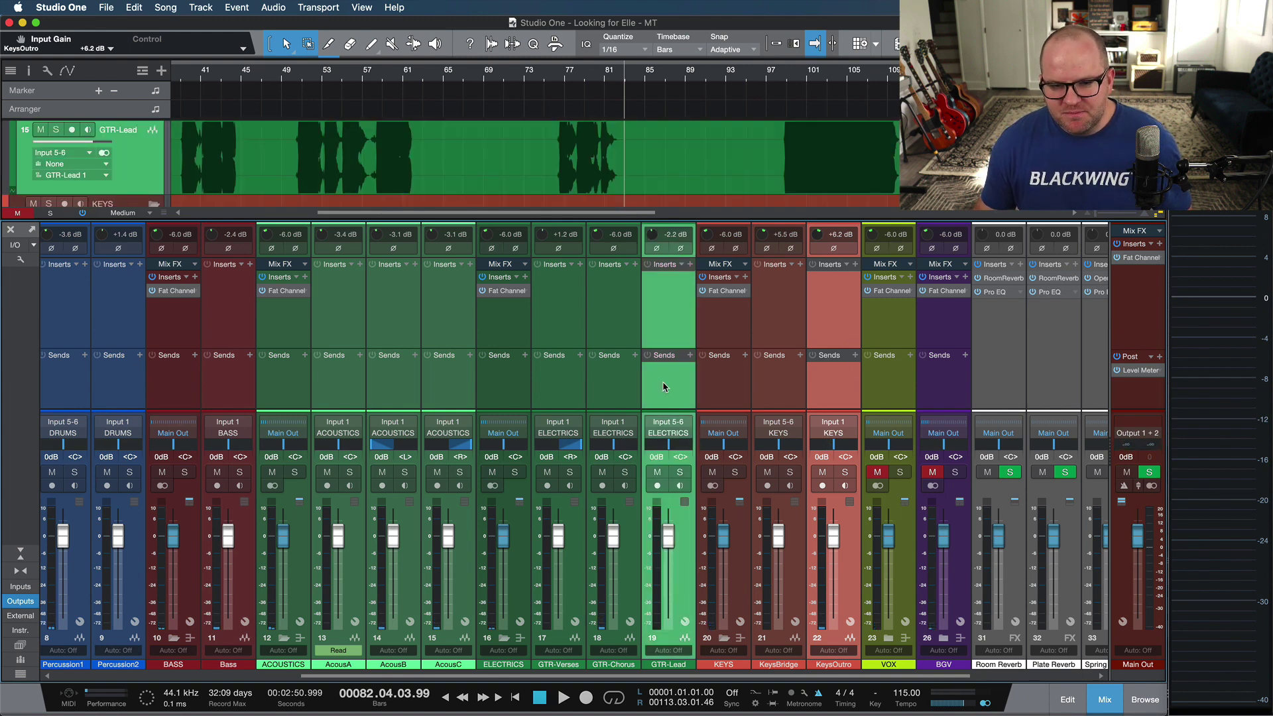
key(s)
key(F3)
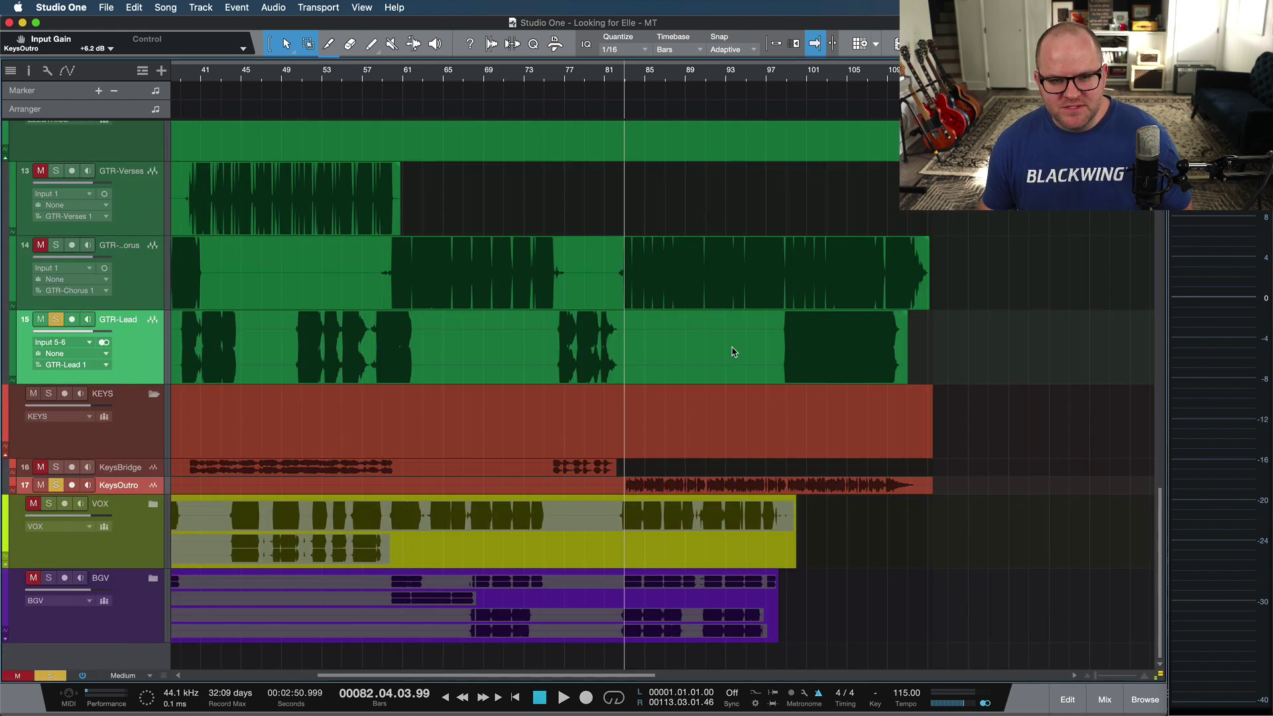
scroll(672, 413, up, 3)
key(space)
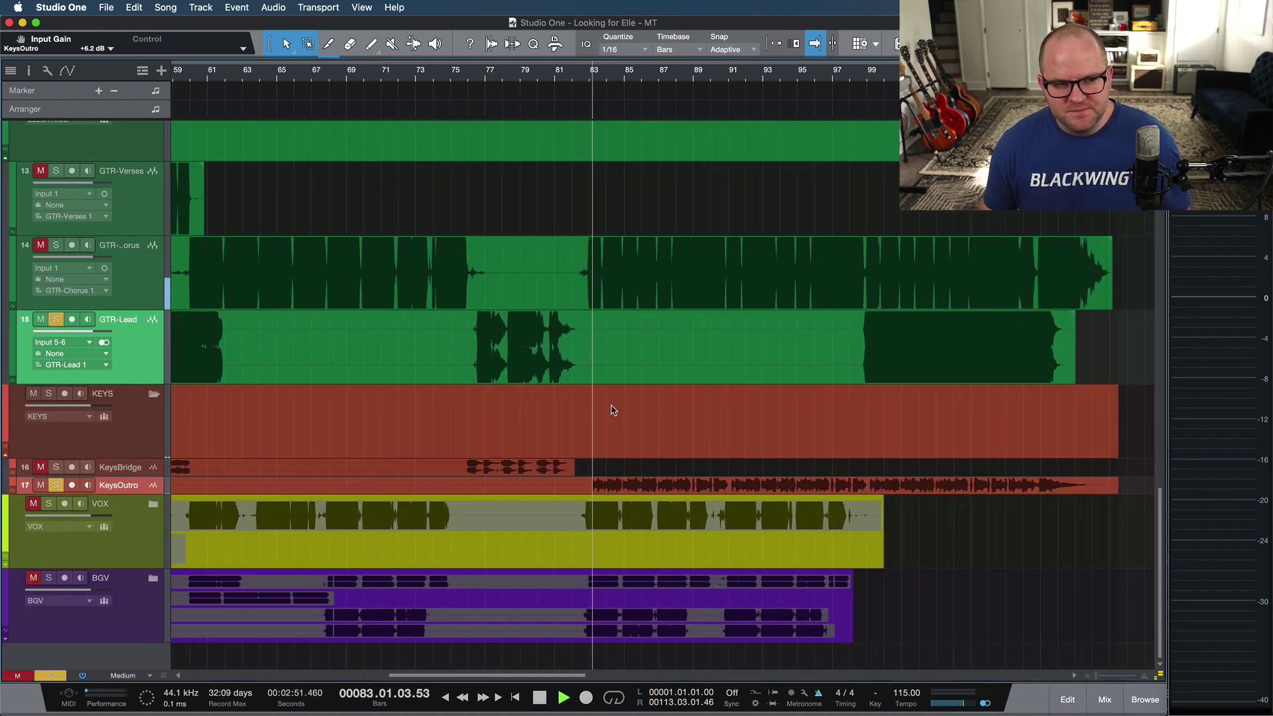
key(space)
Add GTR-Chorus and KeysOutro to the solo, audition from bar 82, and reopen the mixer.
click(56, 244)
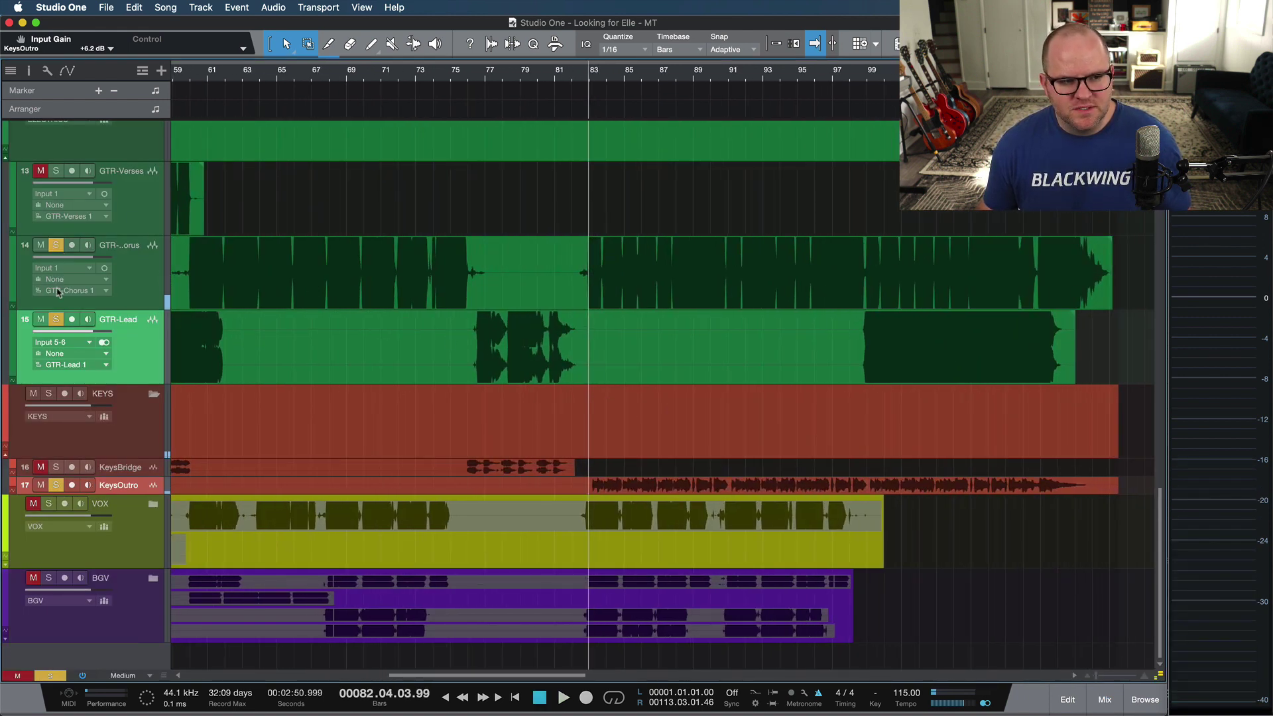
key(space)
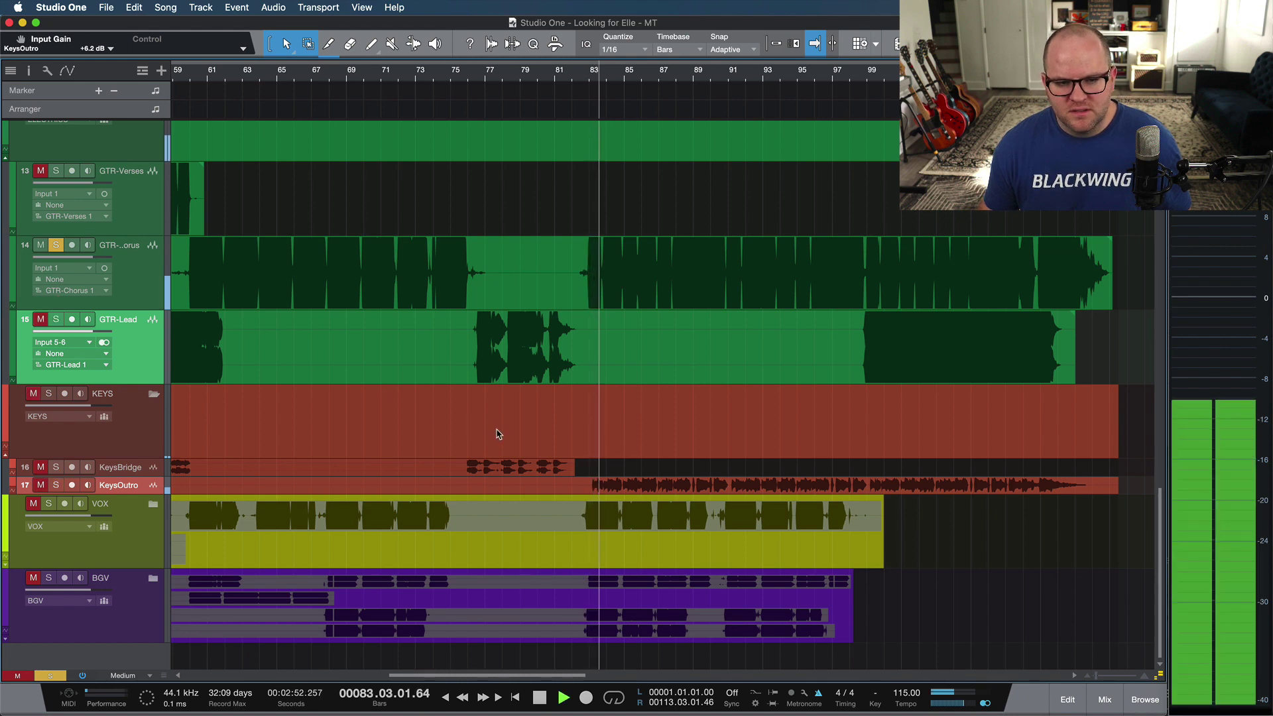
scroll(499, 434, down, 3)
scroll(499, 434, down, 1)
click(50, 486)
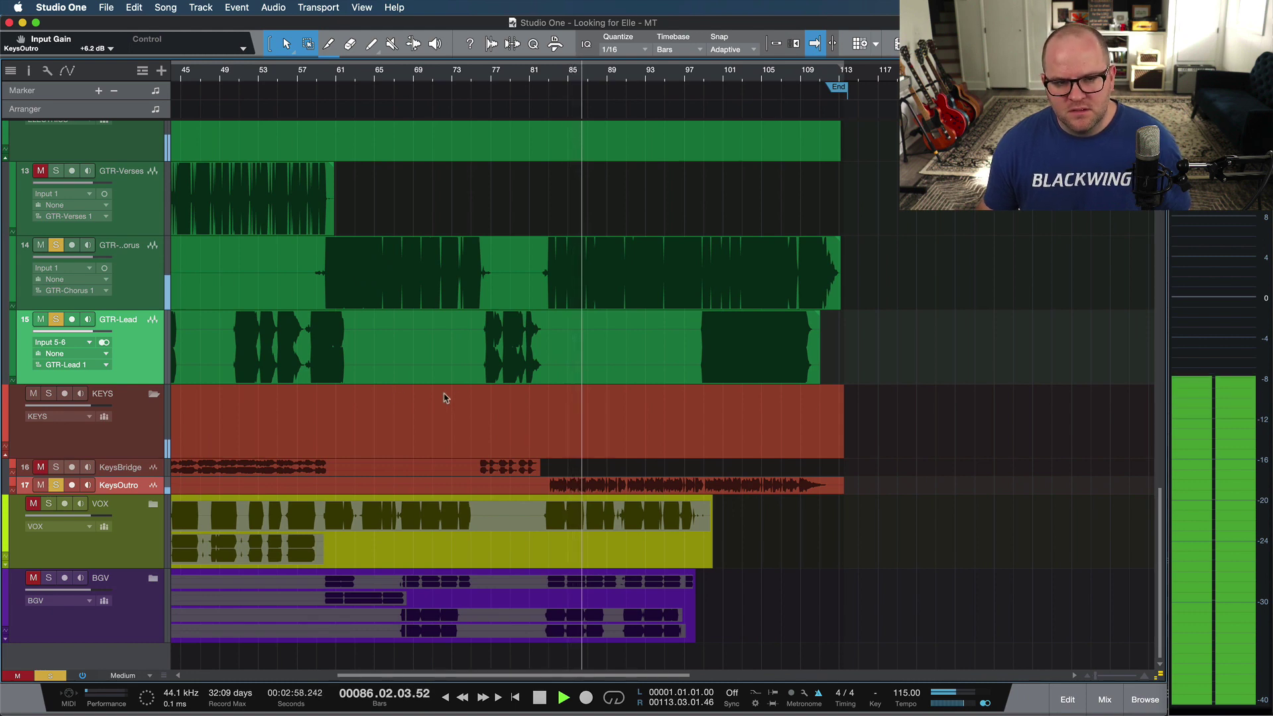
scroll(465, 400, down, 1)
scroll(464, 401, down, 3)
key(space)
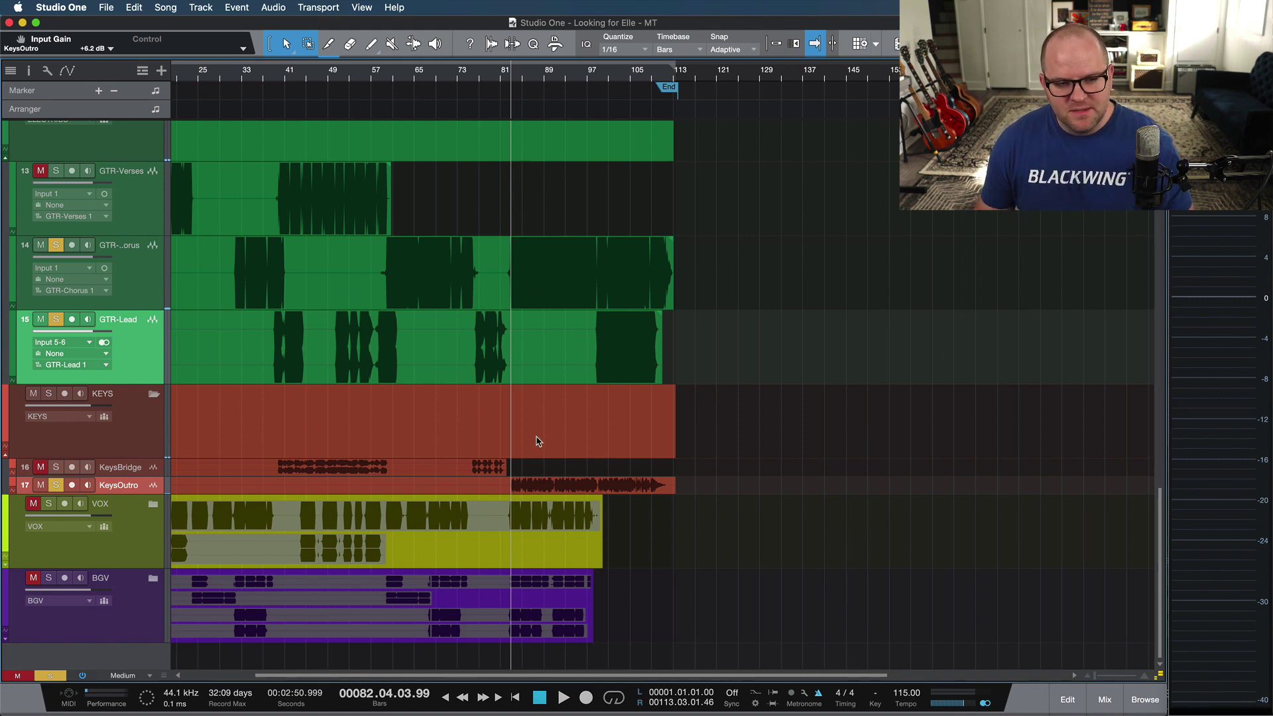
key(F3)
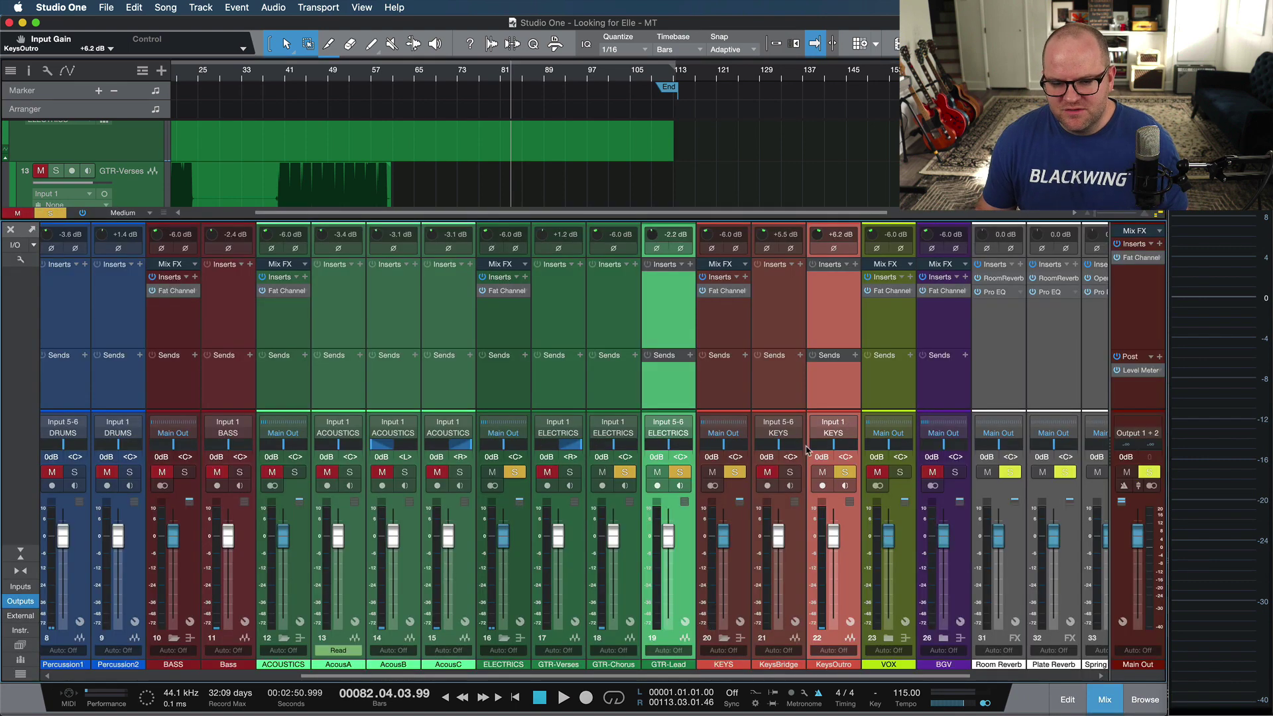
Pan KeysOutro hard right to R97, then play the full mix with all solos cleared.
drag(817, 448, 913, 454)
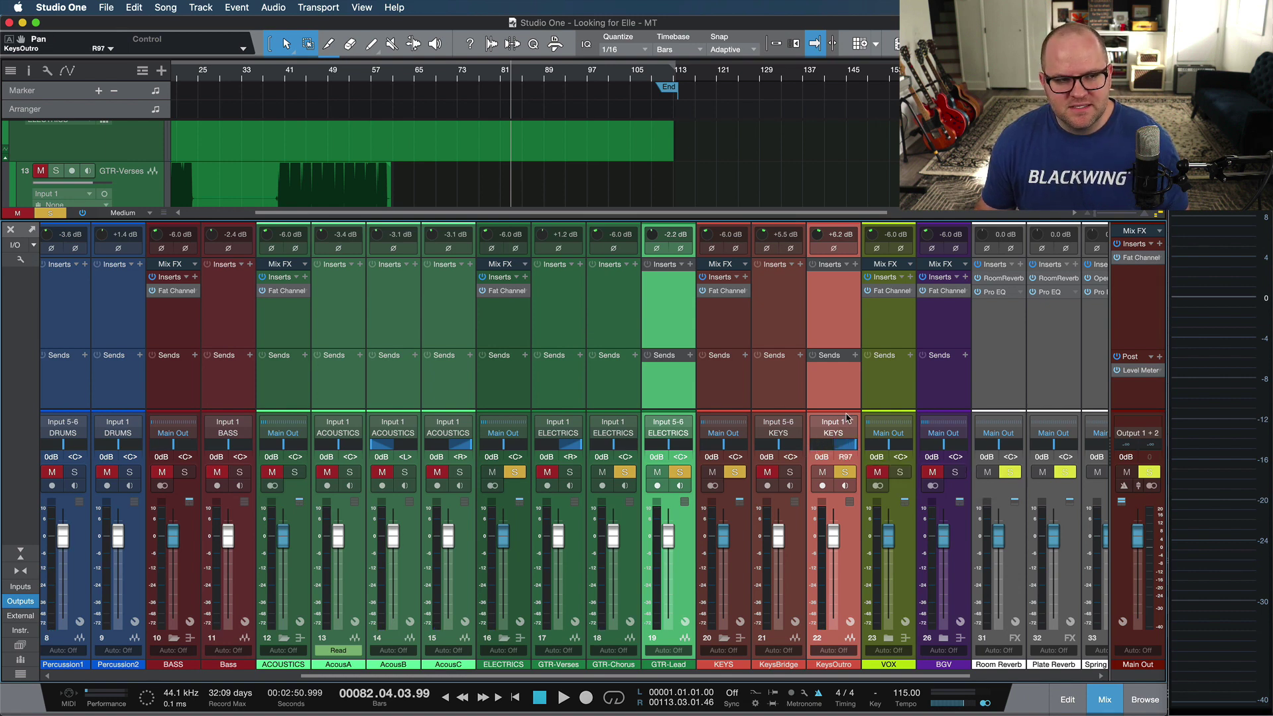
key(F3)
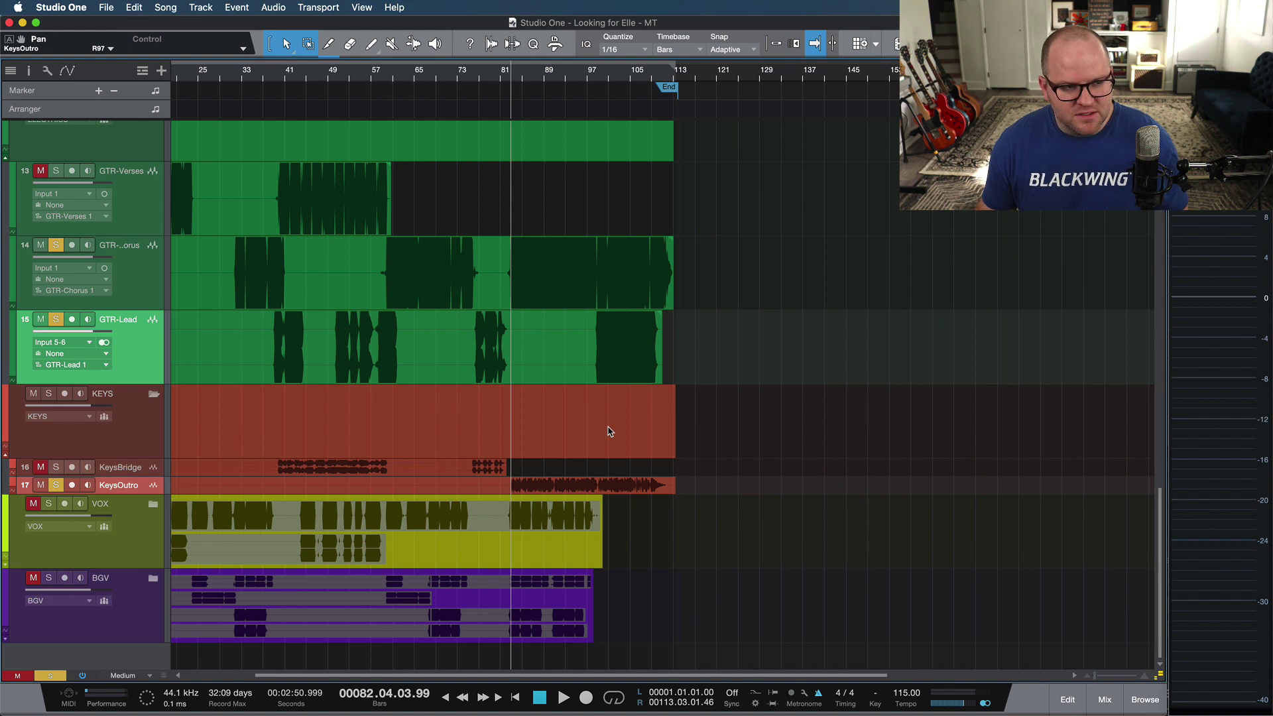
key(space)
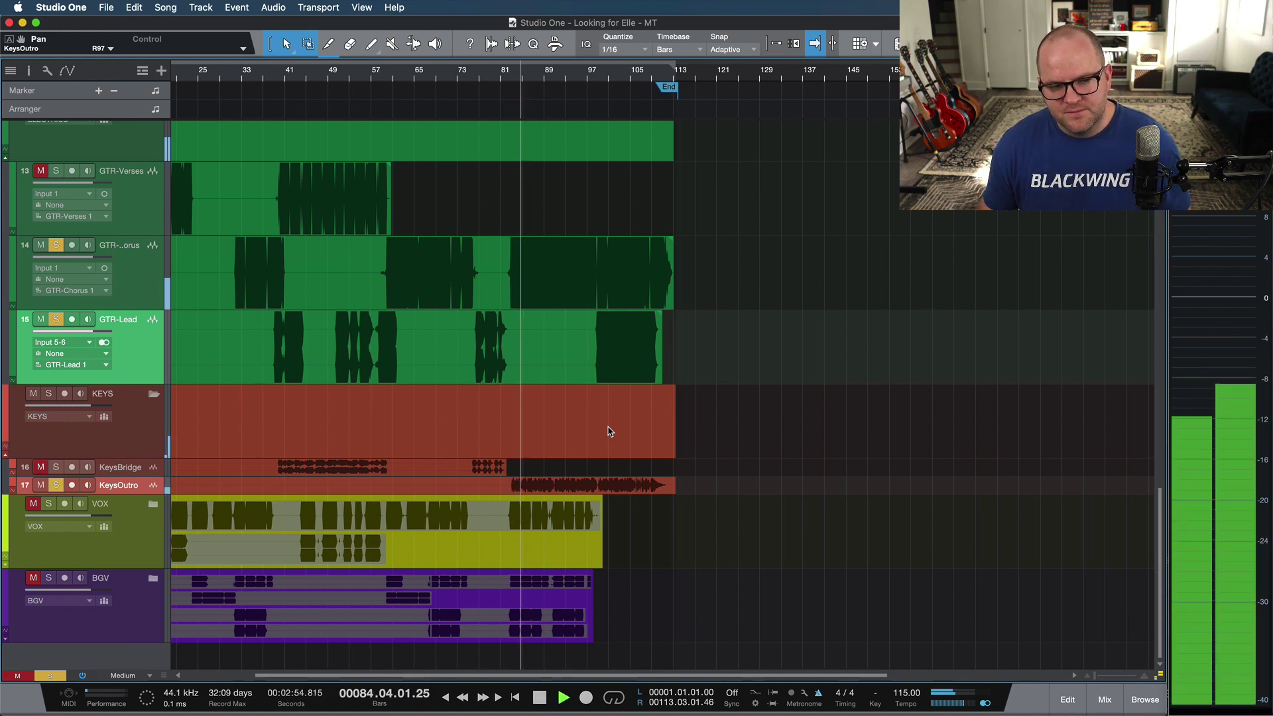
key(shift+s)
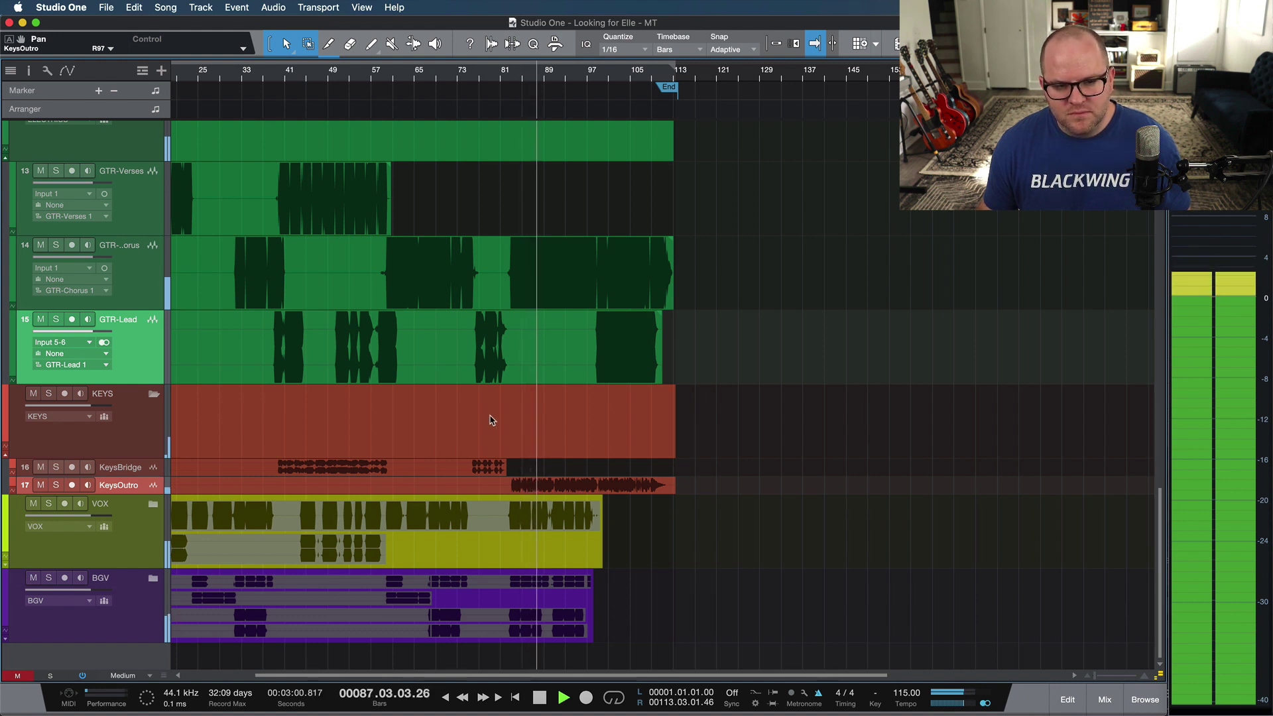
Set the track height to Small and stop playback back at bar 82.
key(shift+z)
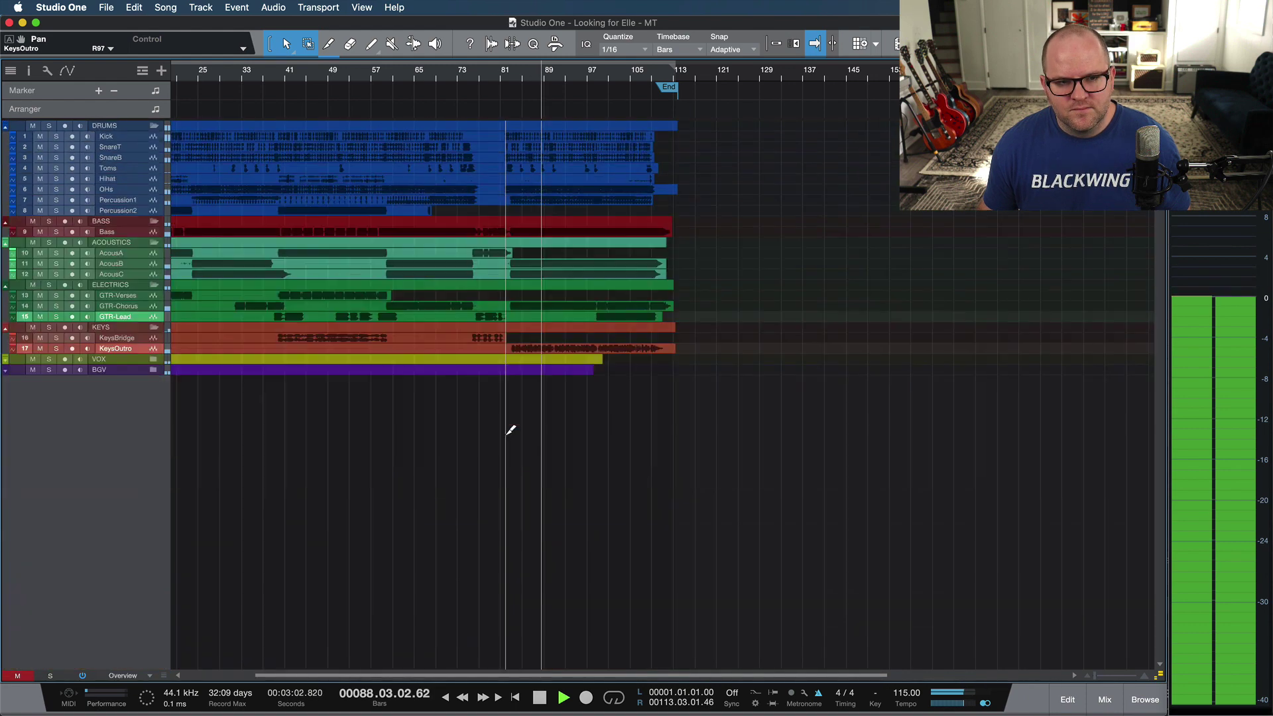
key(shift+z)
key(shift+w)
key(shift+w)
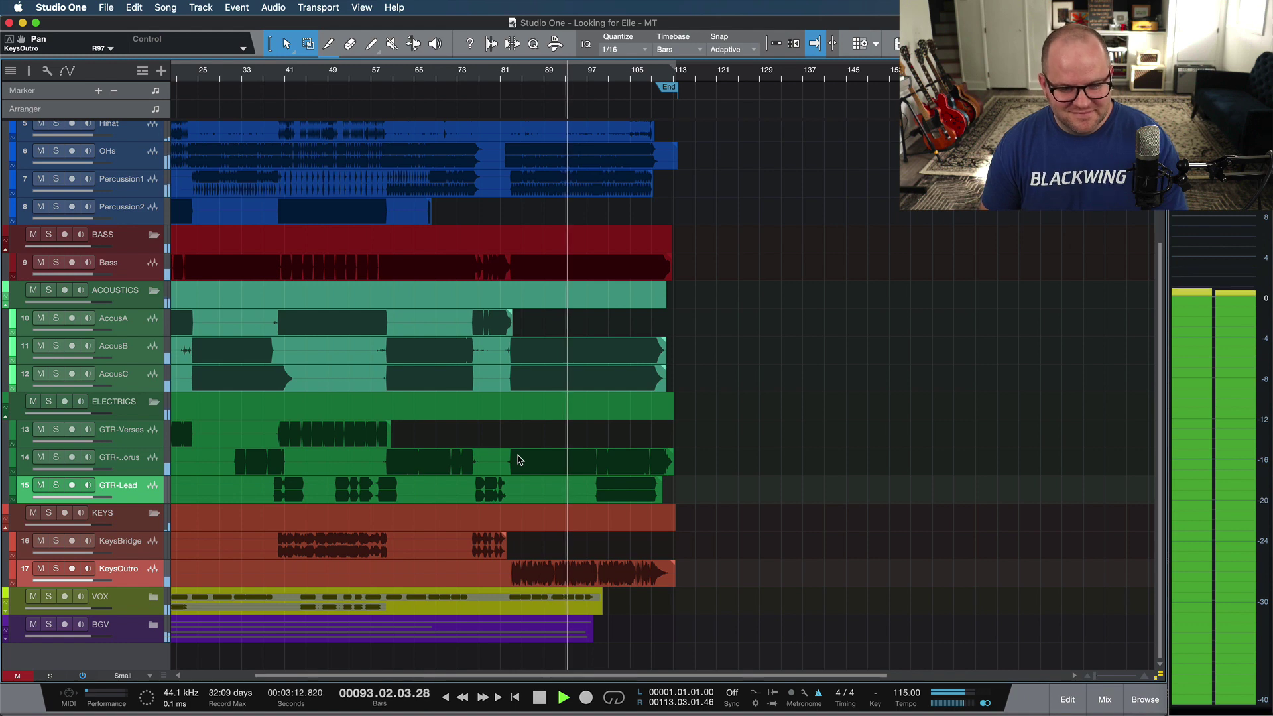
key(space)
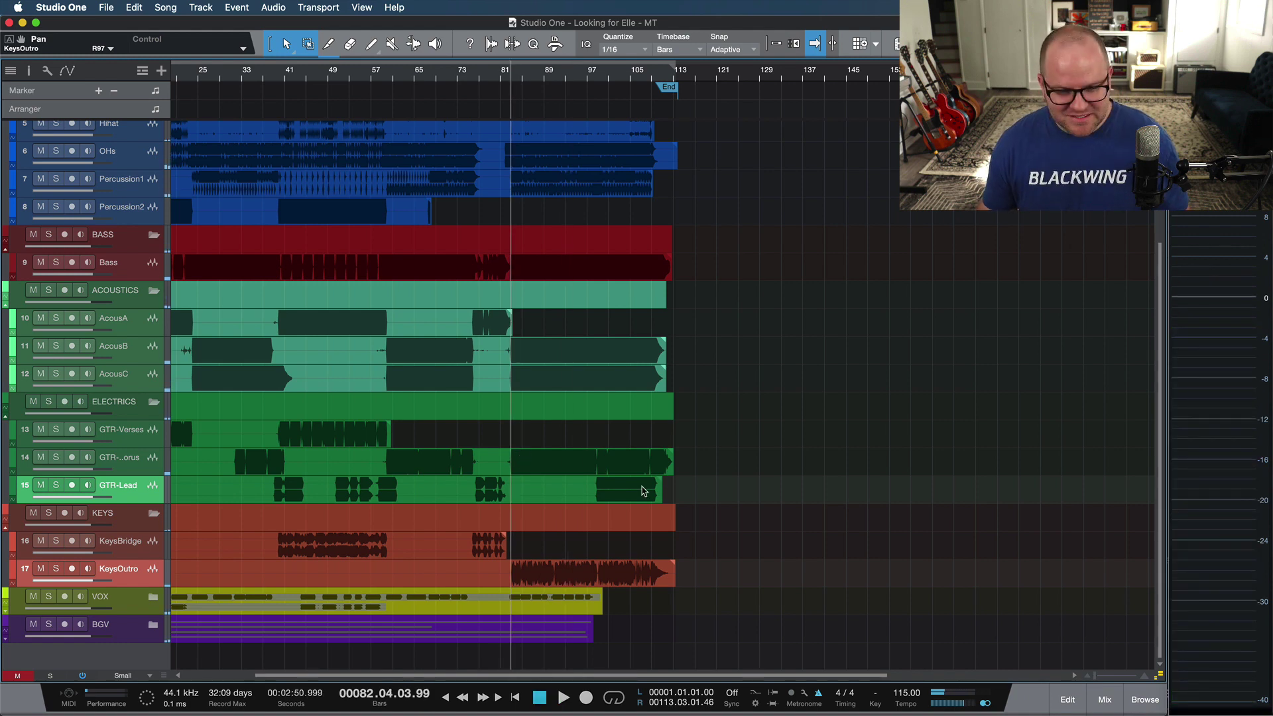
Zoom out to the whole song and expand the BGV and VOX folders.
key(w)
click(158, 629)
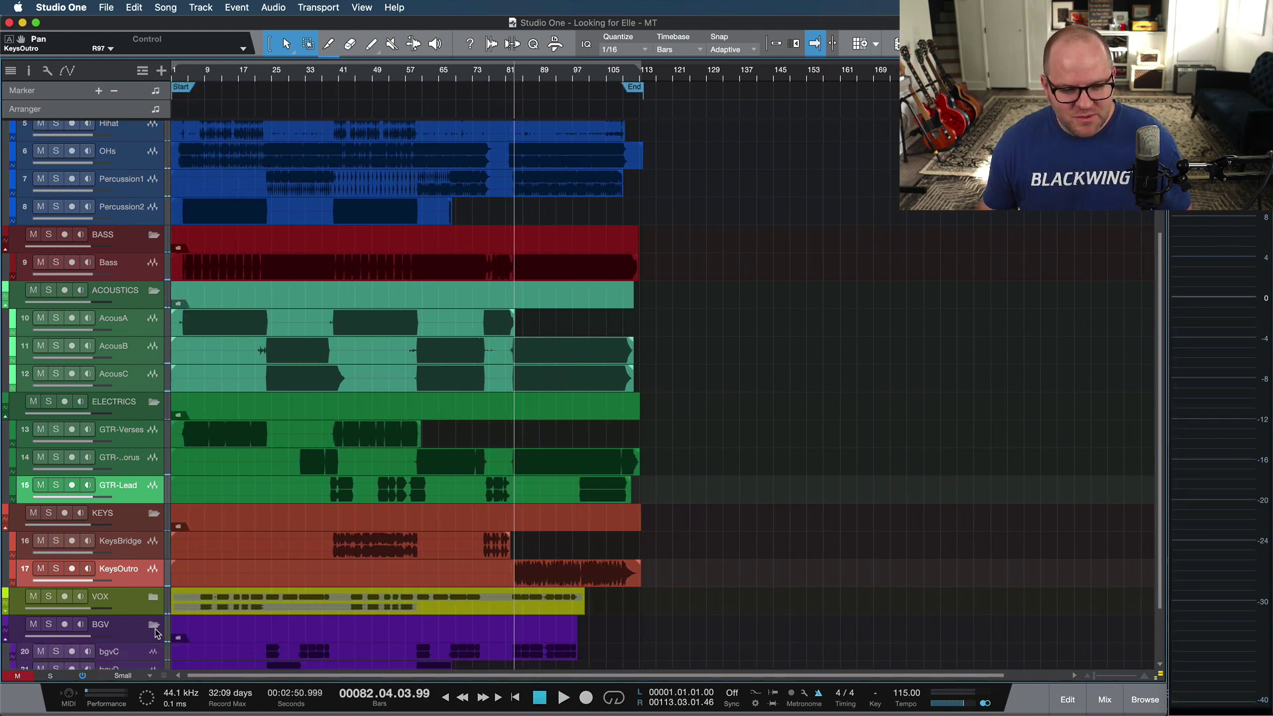
click(155, 597)
scroll(244, 594, down, 3)
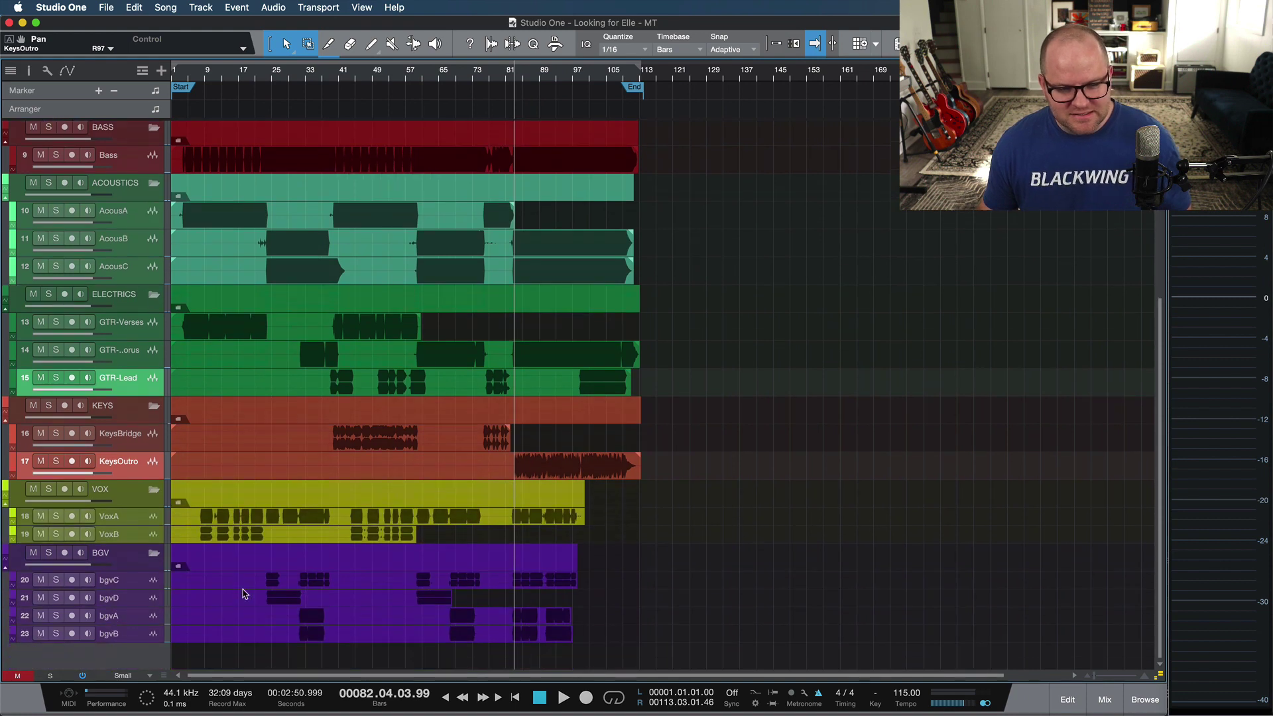
Zoom in around the playhead and start playback with the mixer open.
key(F3)
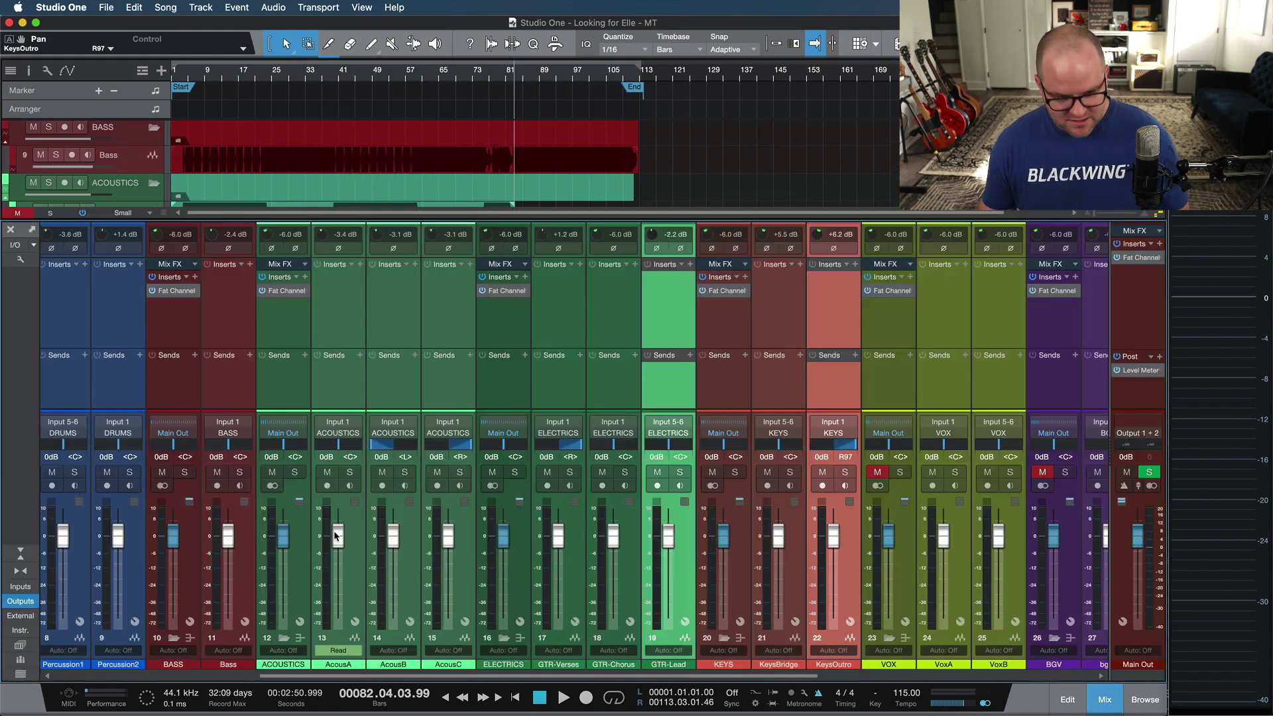
scroll(881, 361, right, 5)
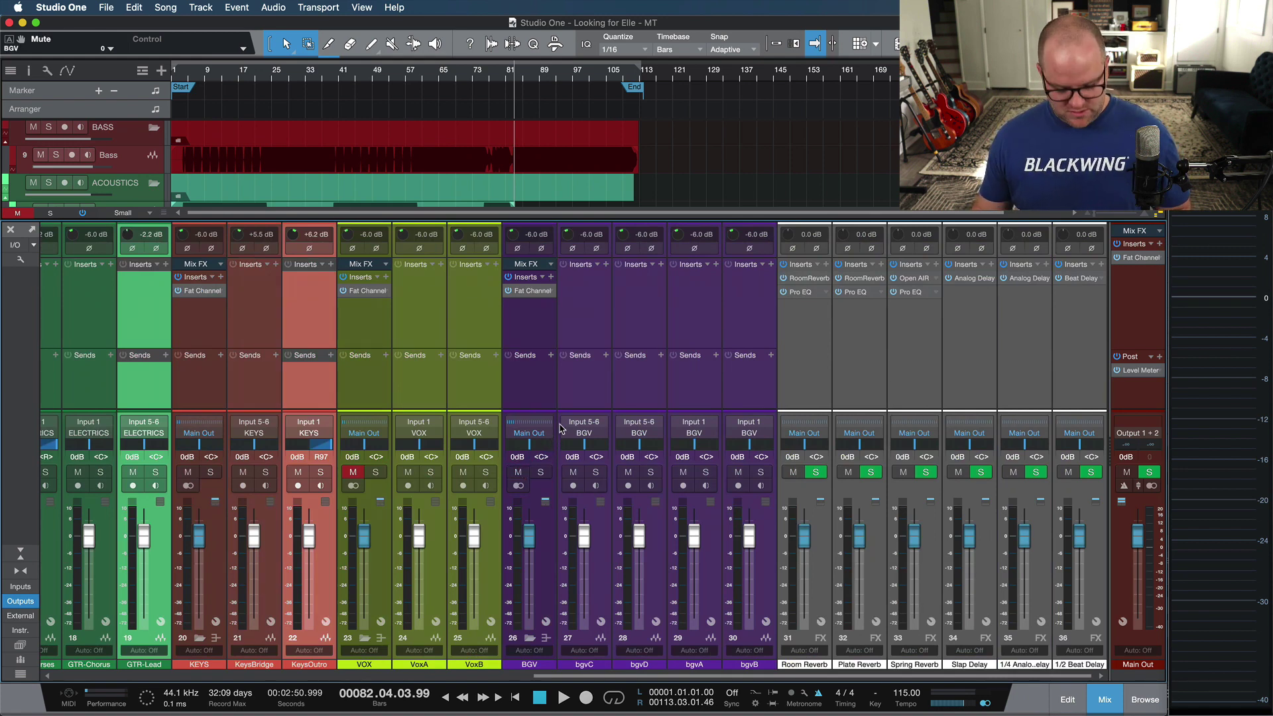
key(F3)
key(e)
key(e)
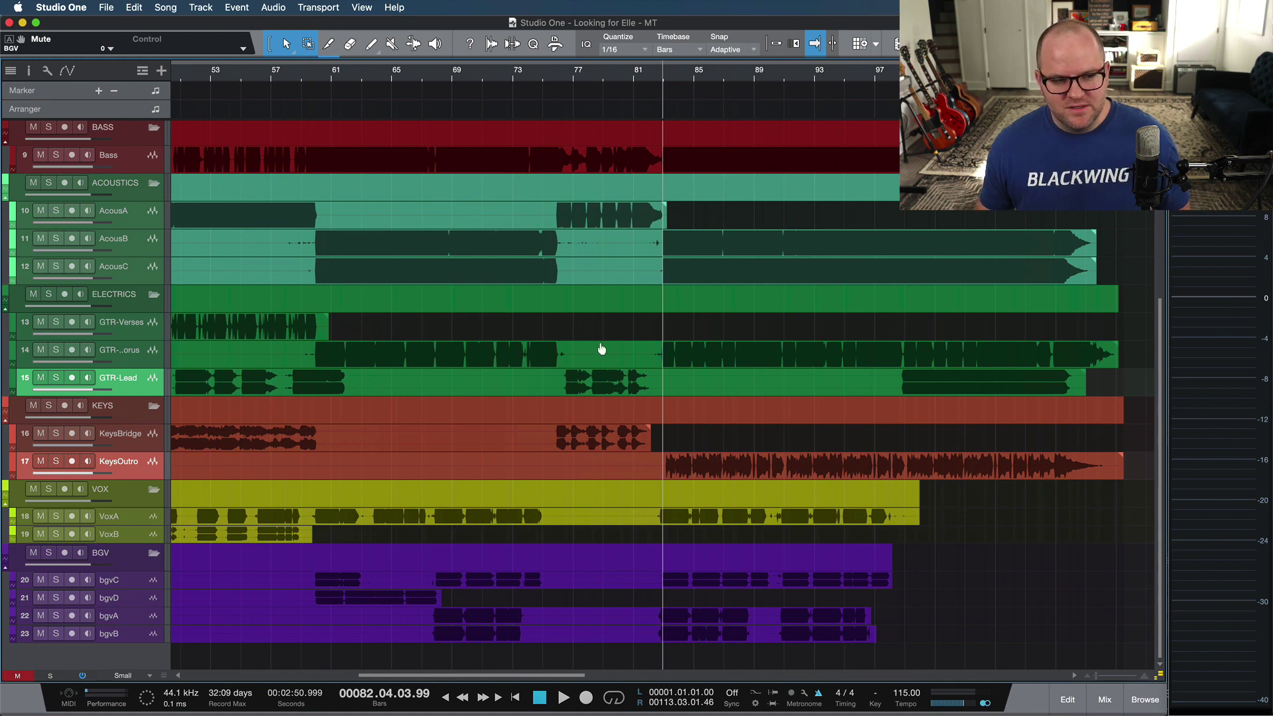
key(space)
key(F3)
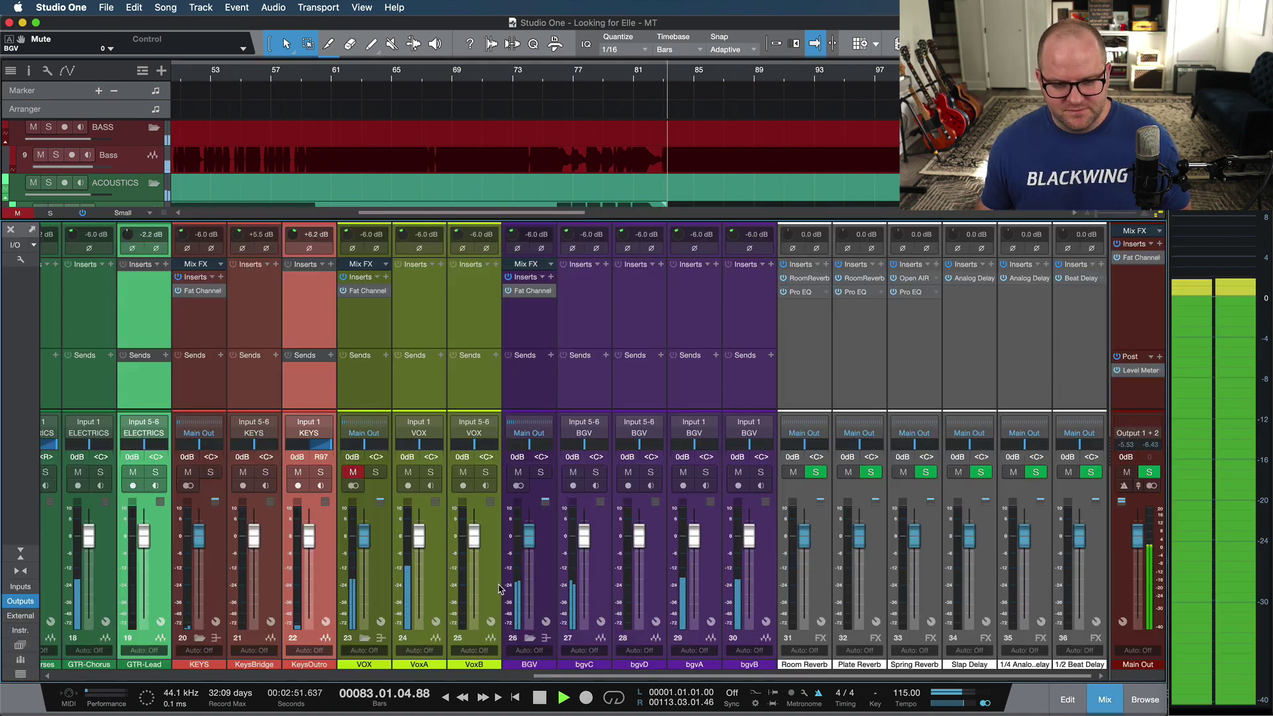
Solo the BGV background vocals and audition the bgvC channel.
click(606, 398)
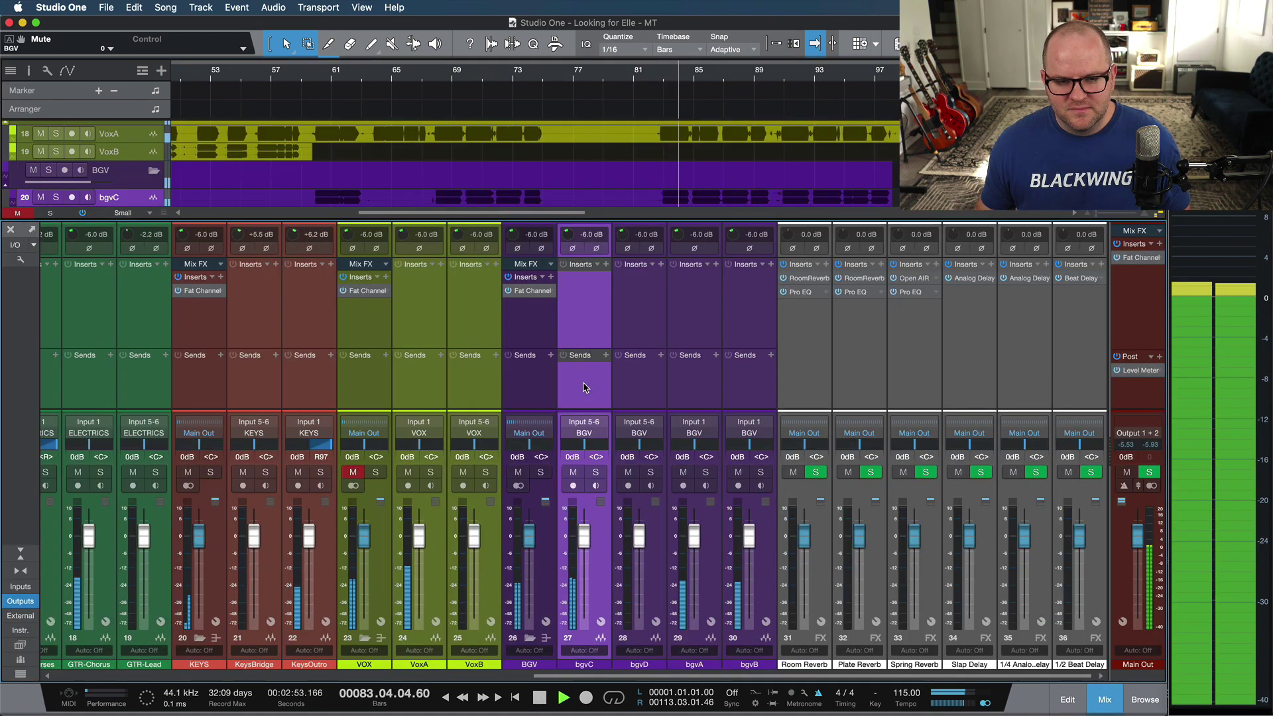
click(534, 385)
key(s)
click(590, 387)
key(m)
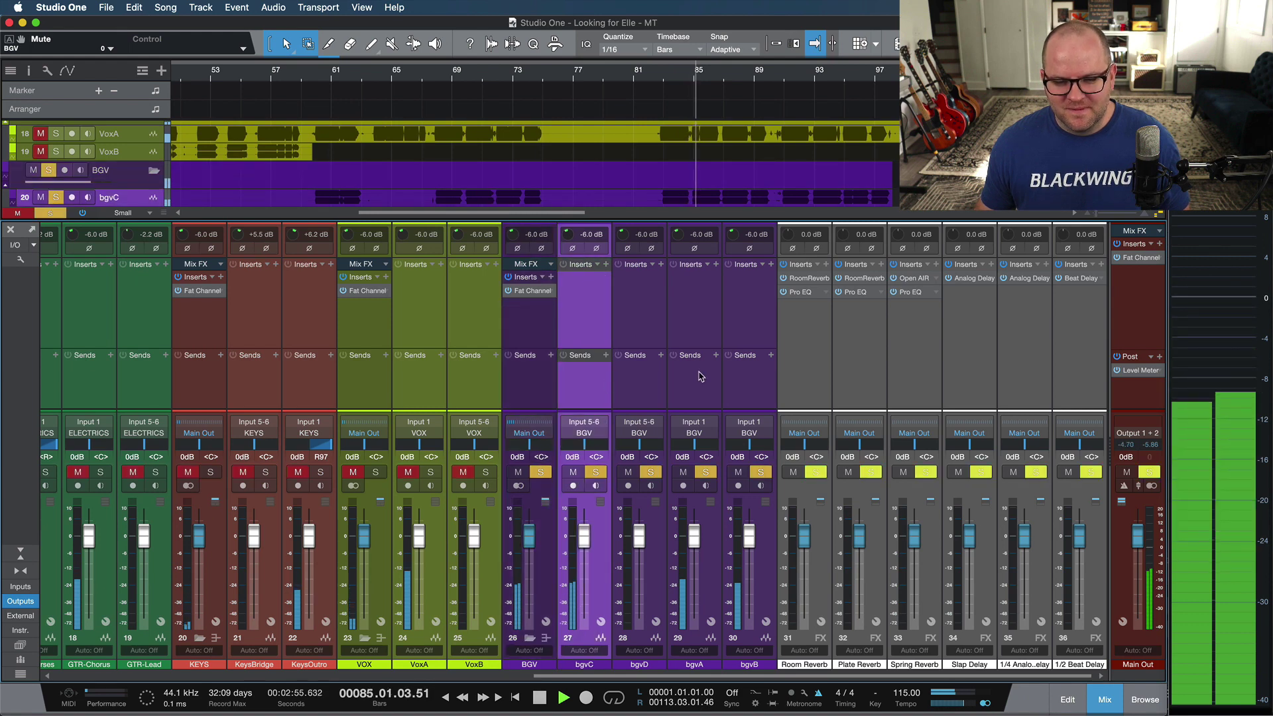
key(m)
key(s)
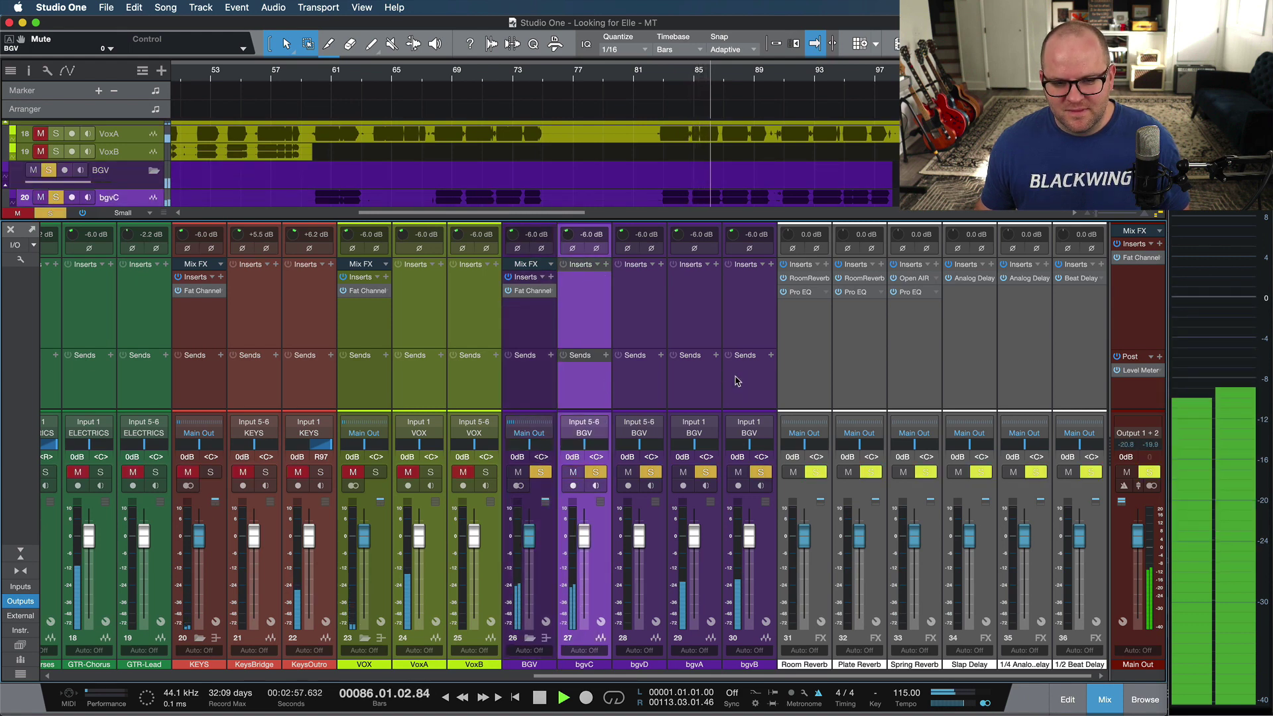
Pan bgvA hard left and bgvB hard right, then audition the pair soloed.
drag(694, 443, 641, 444)
drag(749, 443, 813, 457)
click(696, 392)
shift+click(742, 396)
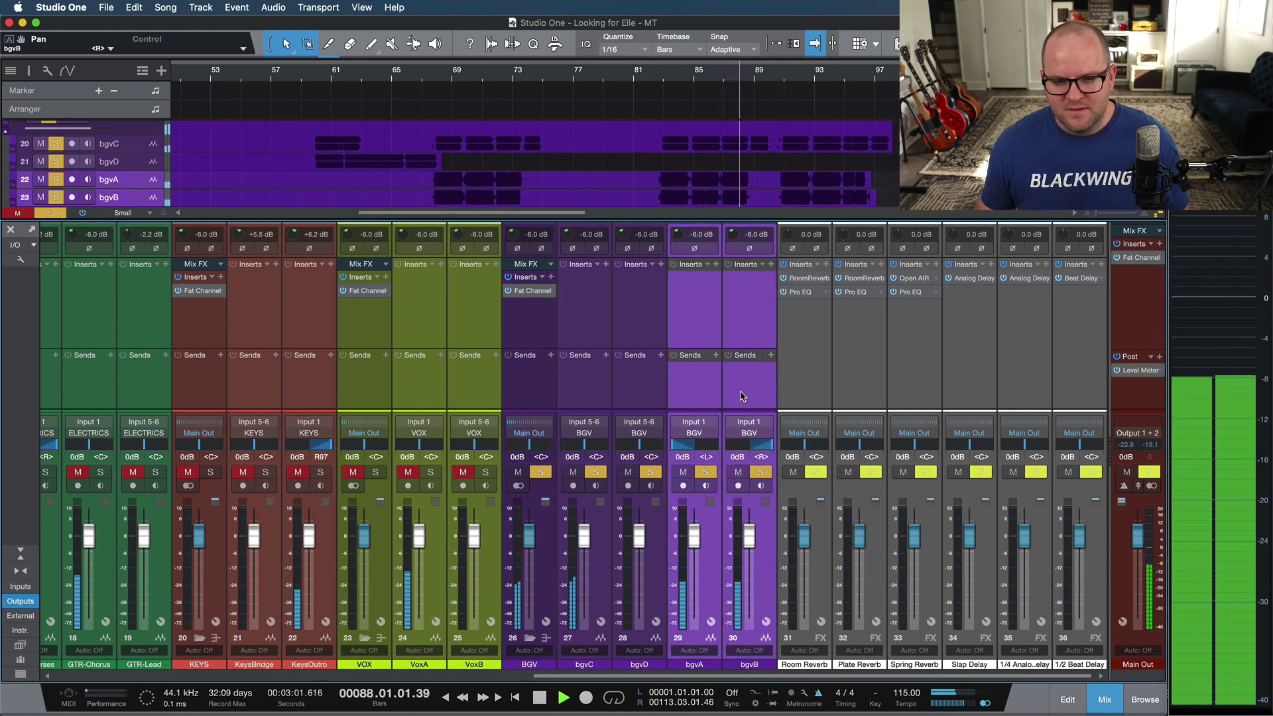
key(shift+s)
key(s)
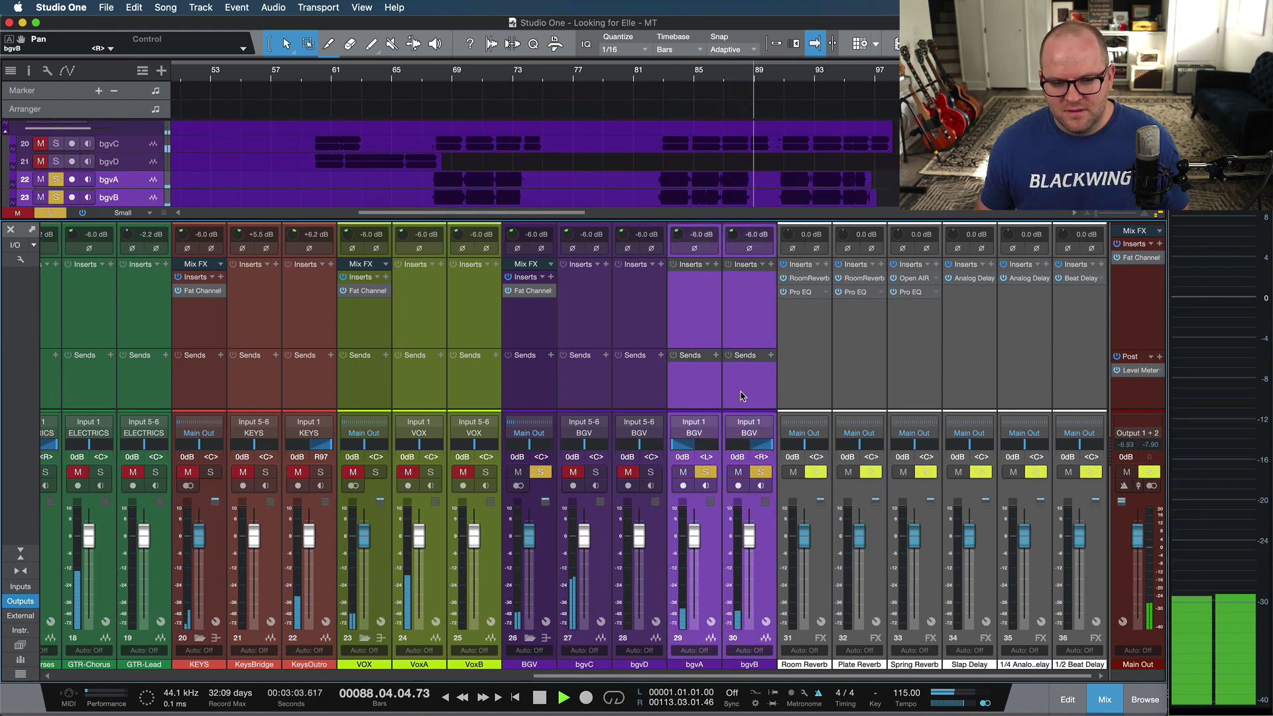
key(space)
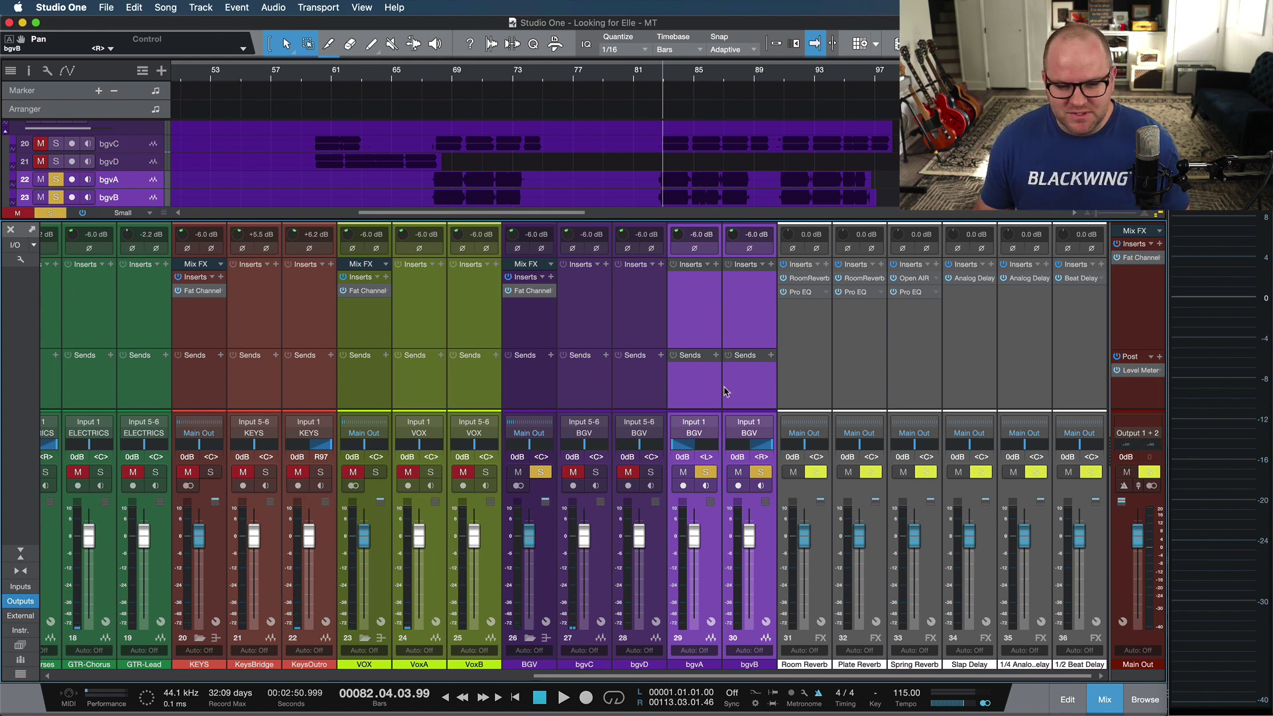
key(space)
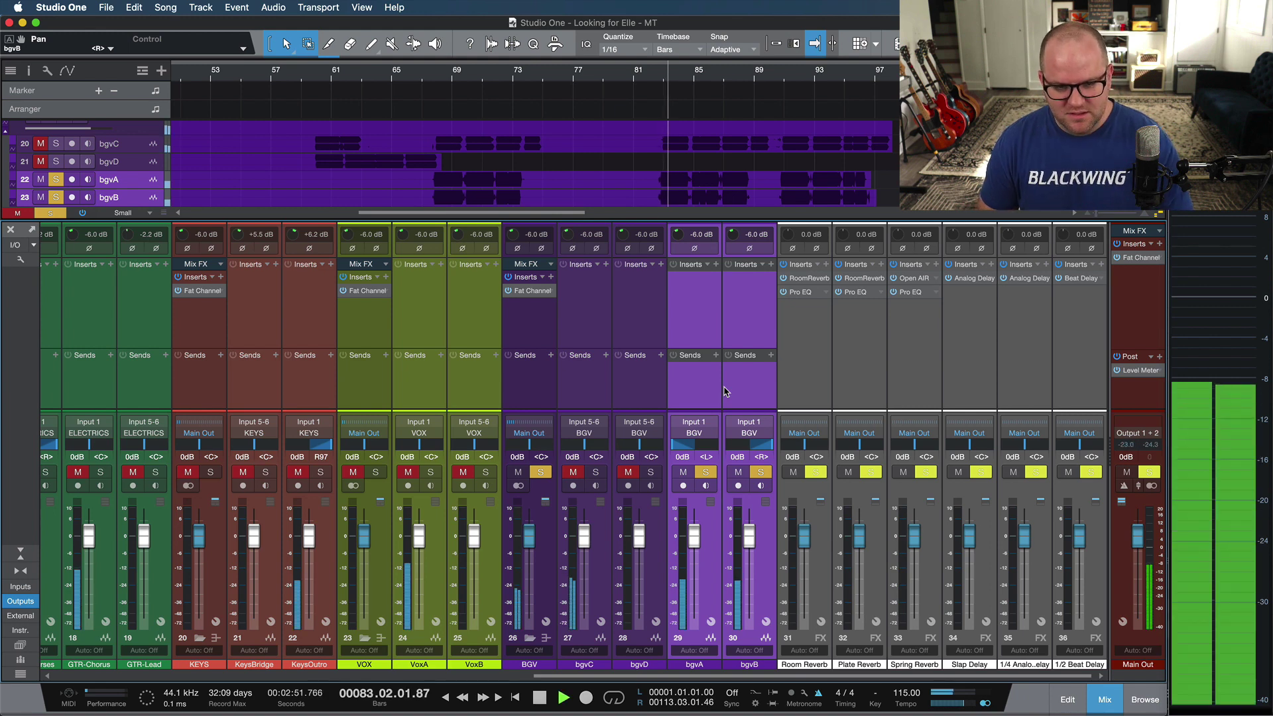
key(space)
Select all four background vocals and raise their input gain to -3.4 dB.
click(587, 396)
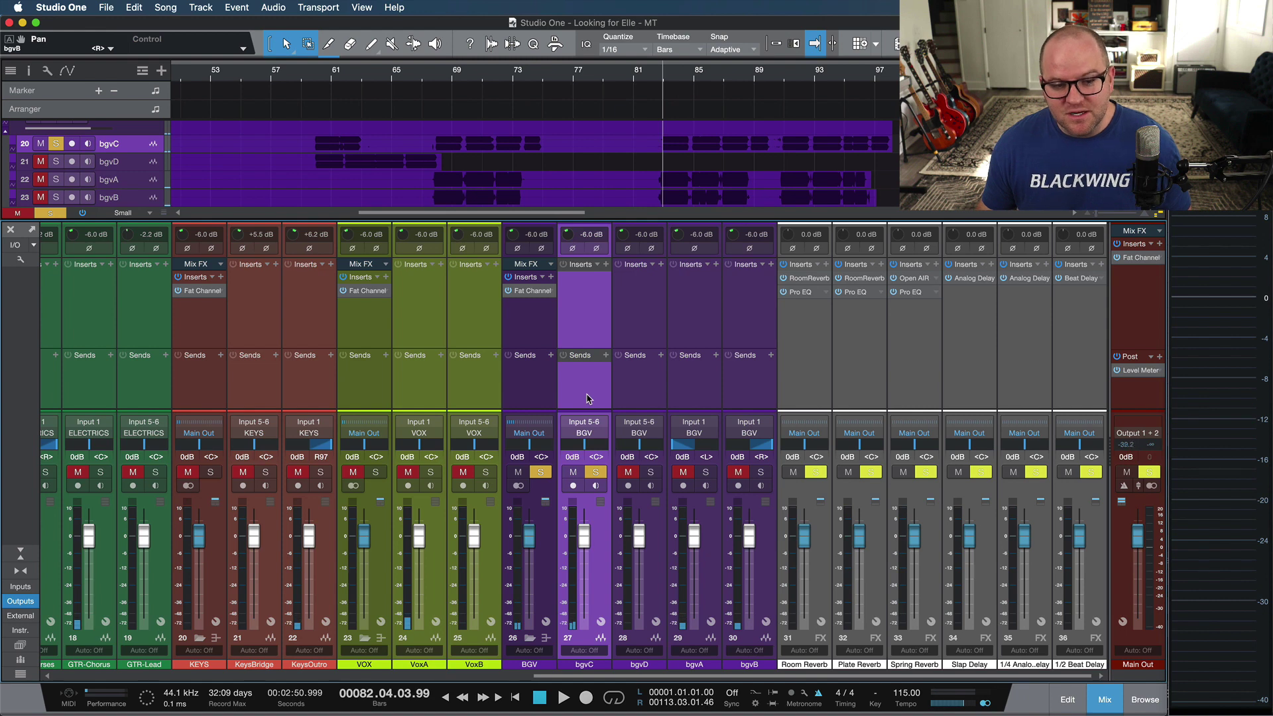
click(540, 473)
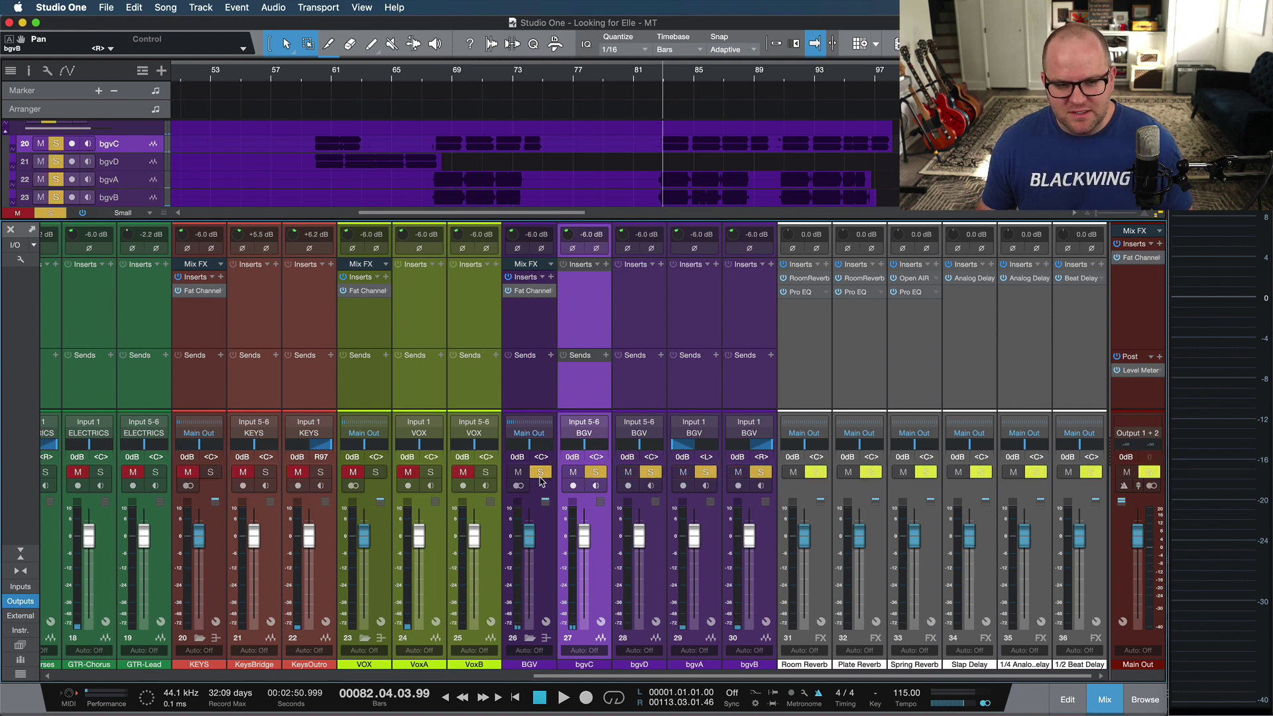
key(space)
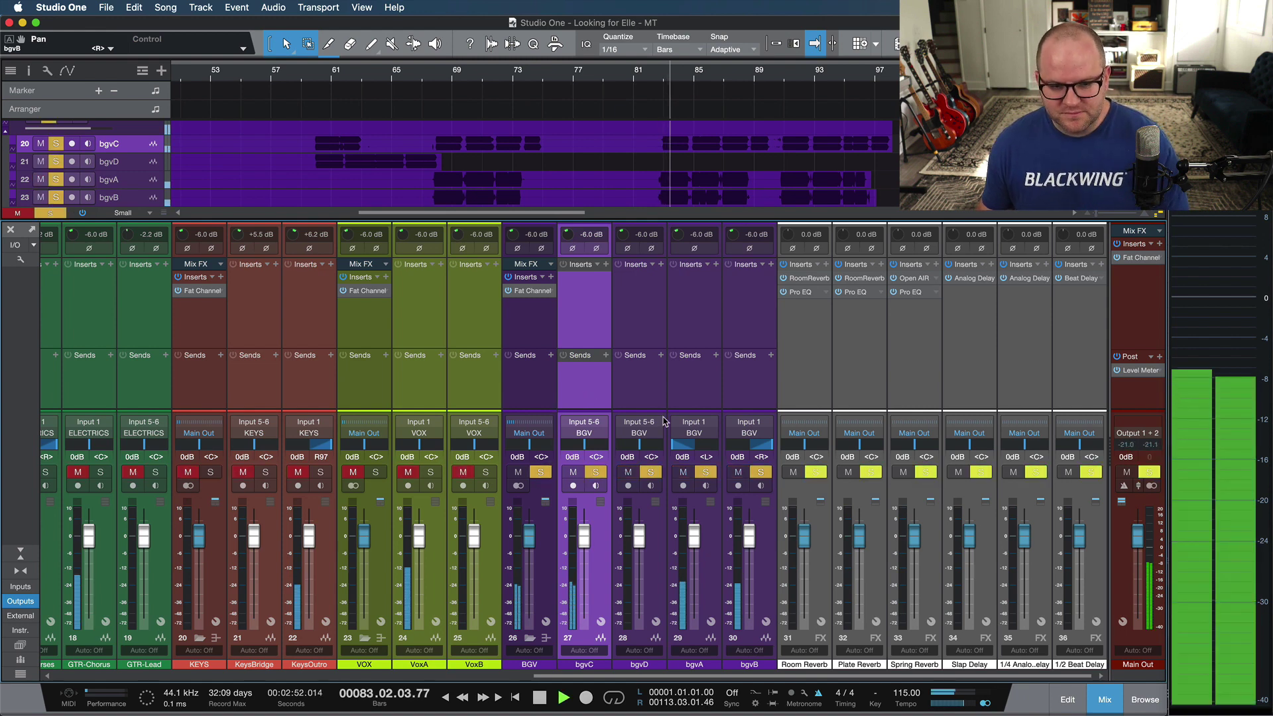
click(682, 372)
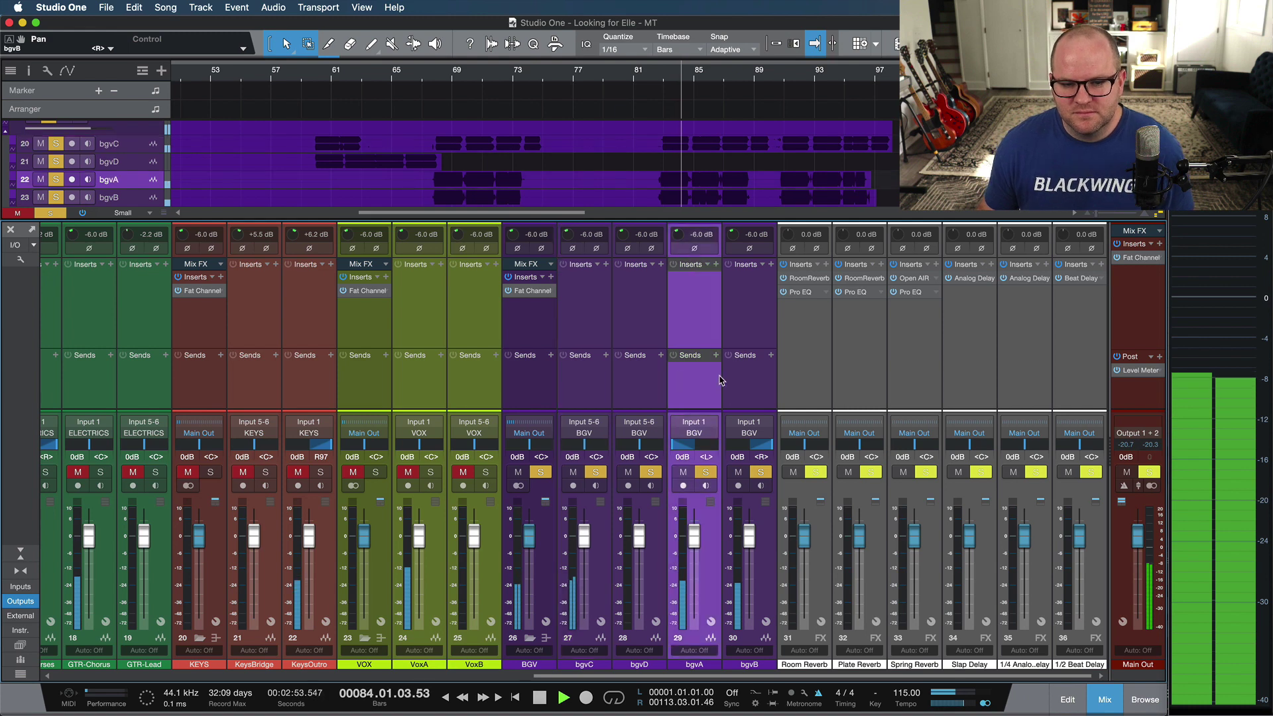
click(610, 388)
shift+click(746, 386)
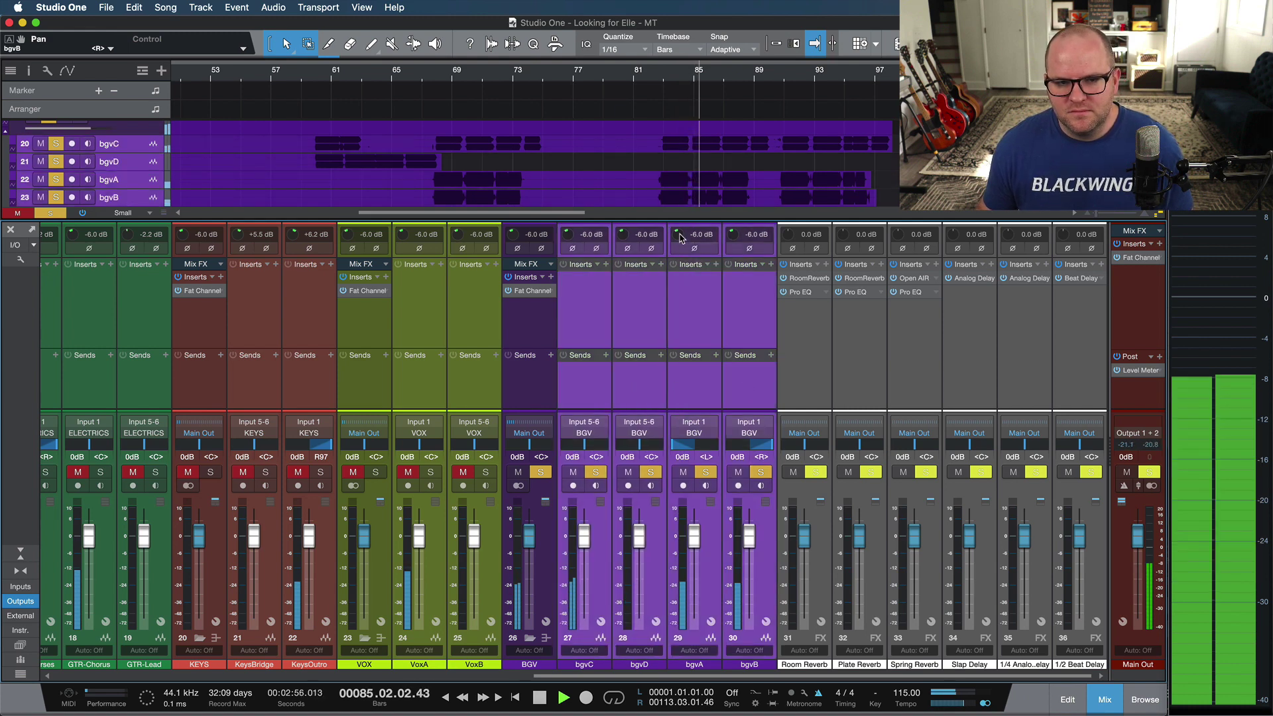
drag(680, 238, 680, 230)
key(s)
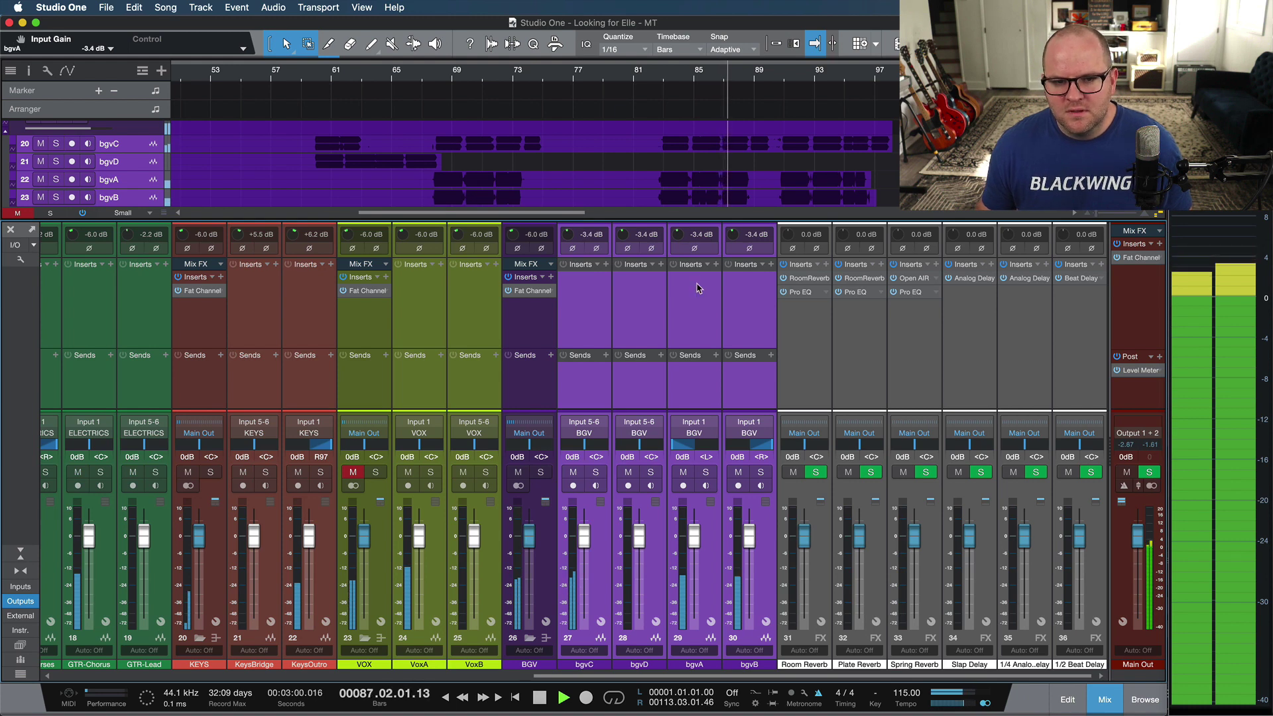
drag(680, 236, 680, 236)
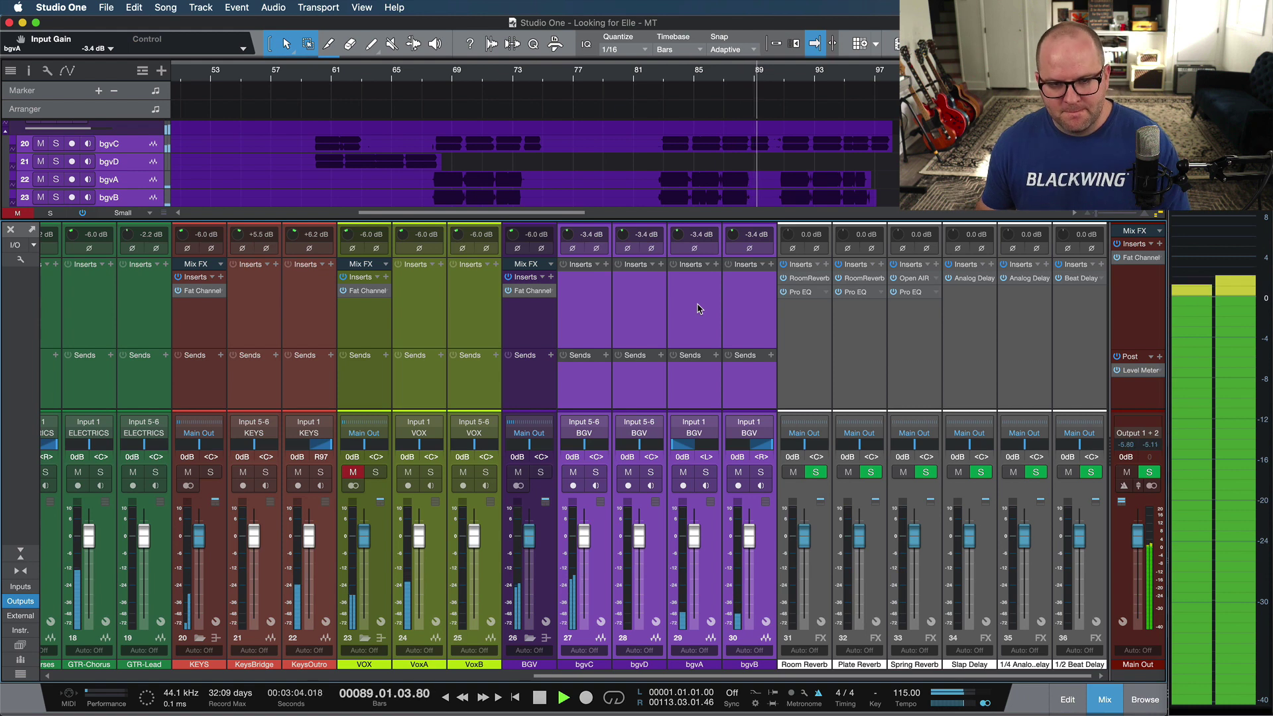
Play from bar 60 and lower bgvD's input gain to -5.8 dB, then close the mixer.
key(space)
key(F3)
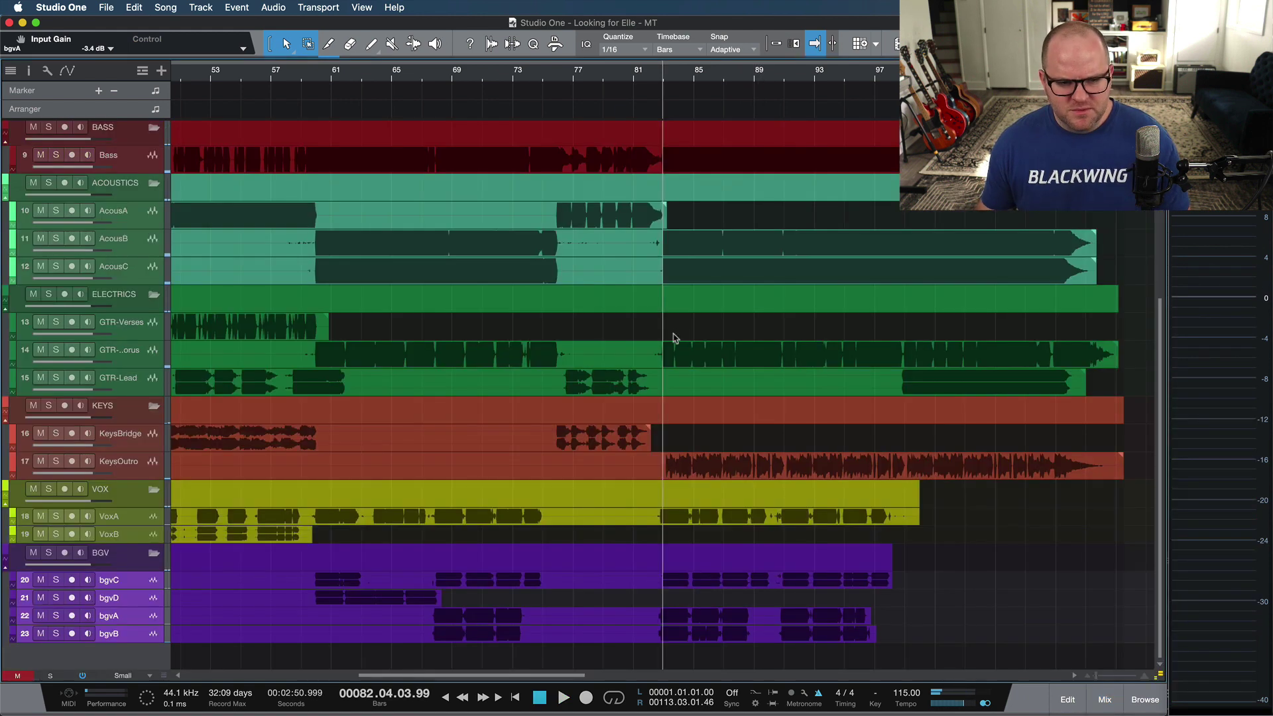
click(319, 76)
click(142, 598)
key(space)
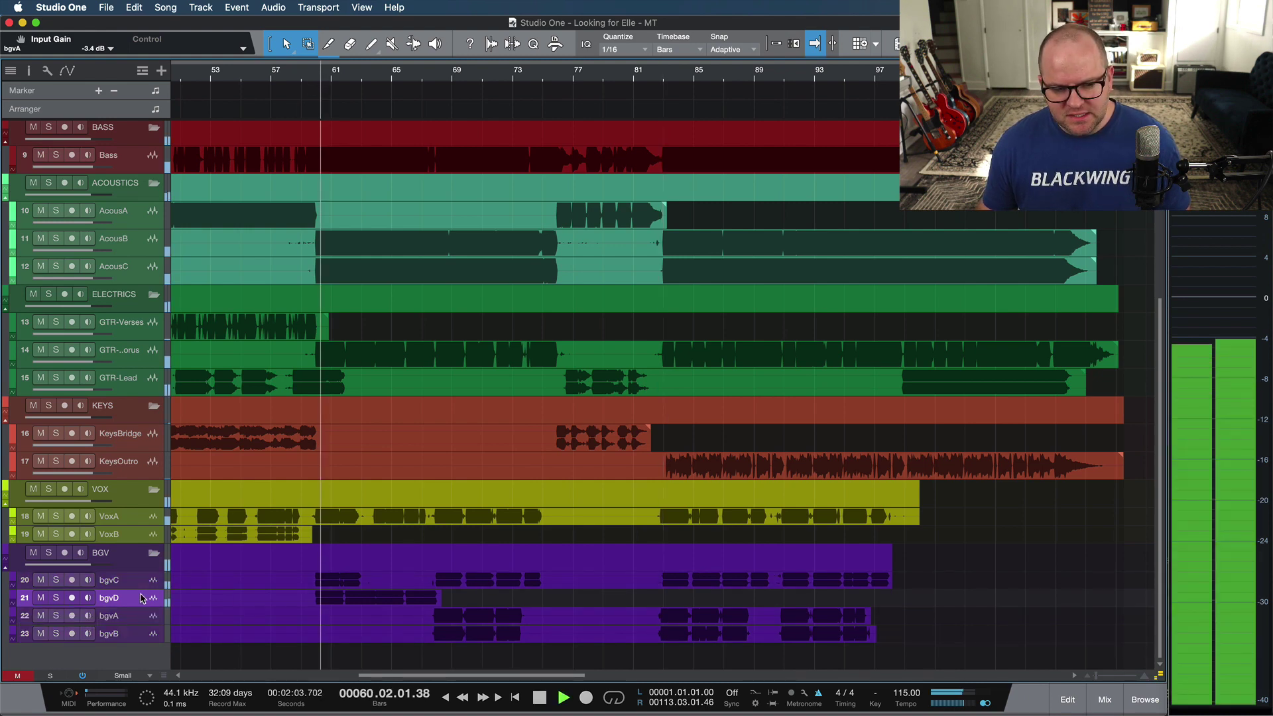
key(F3)
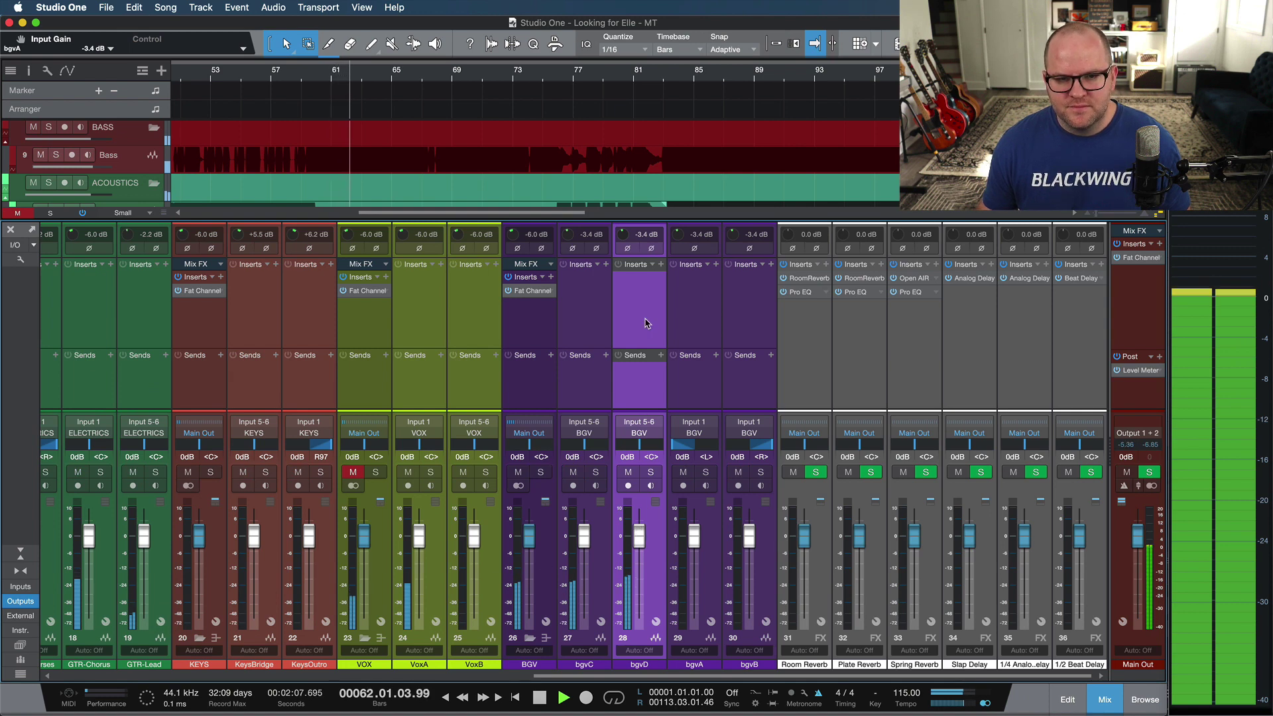
drag(623, 241, 623, 243)
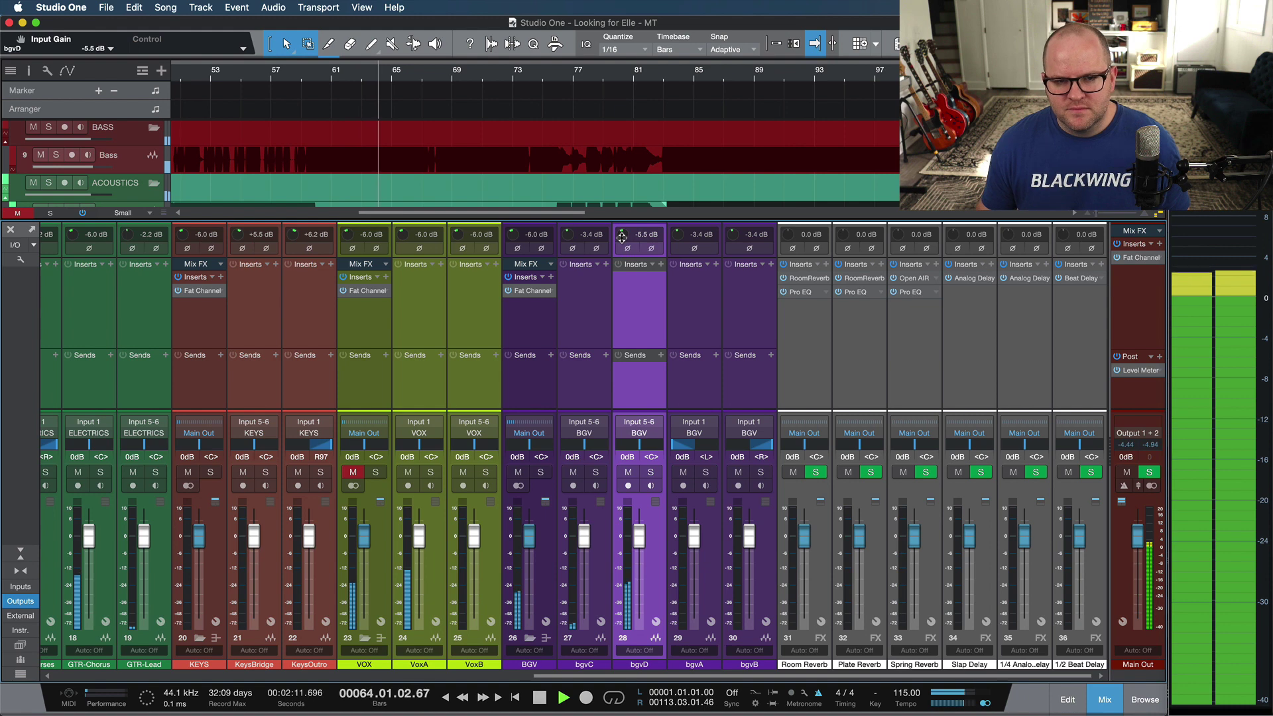
key(space)
key(F3)
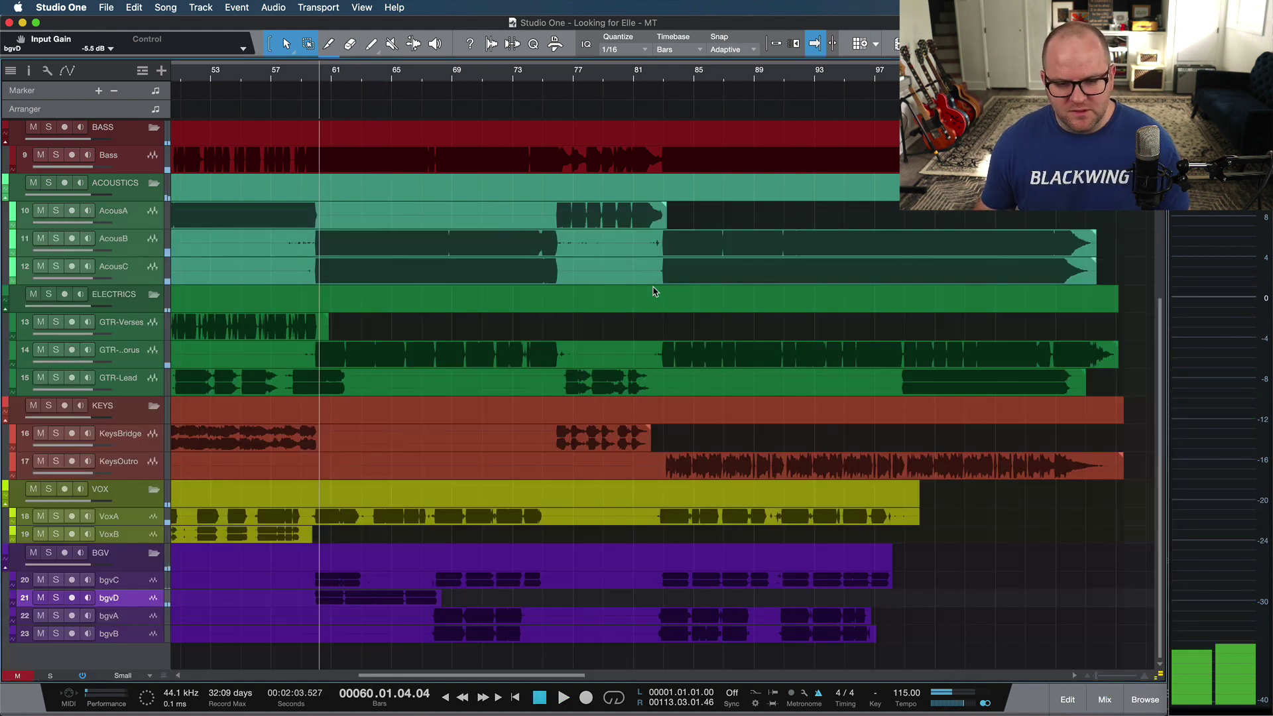
scroll(562, 397, right, 10)
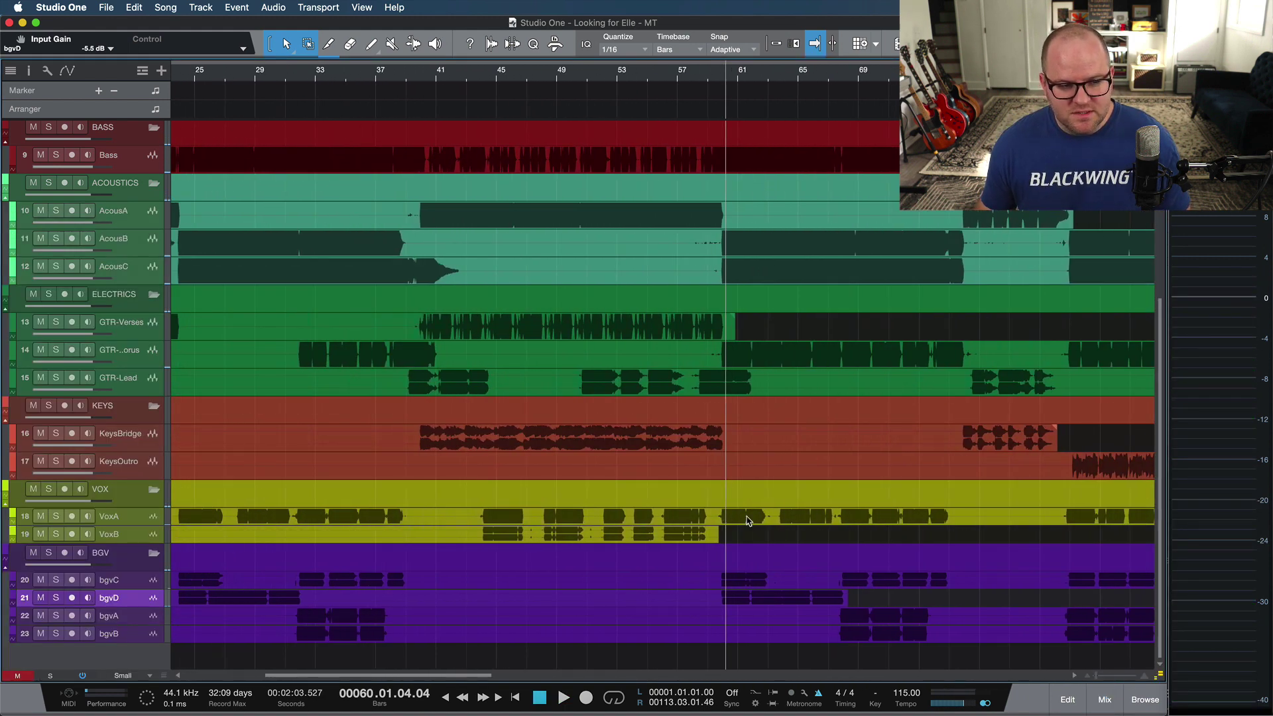
Solo VoxA from around bar 82 and raise its input gain to -0.5 dB, then unsolo.
click(317, 75)
key(F3)
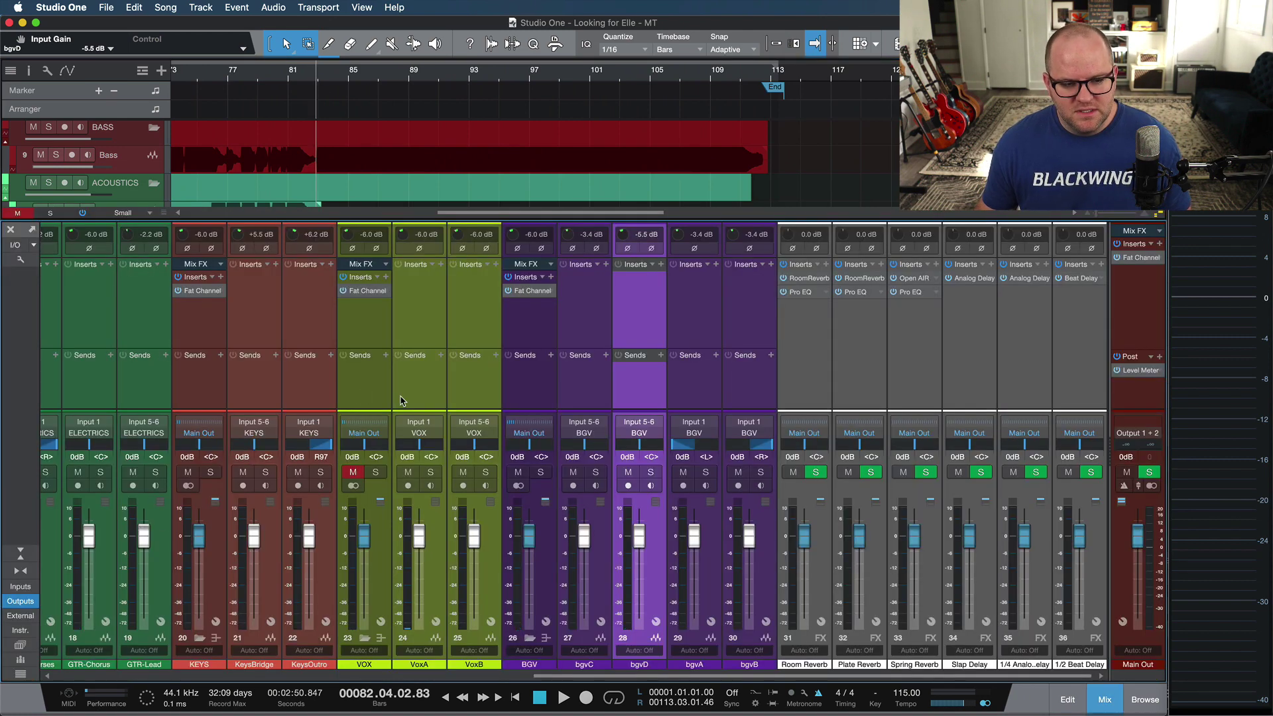
click(401, 400)
key(s)
key(space)
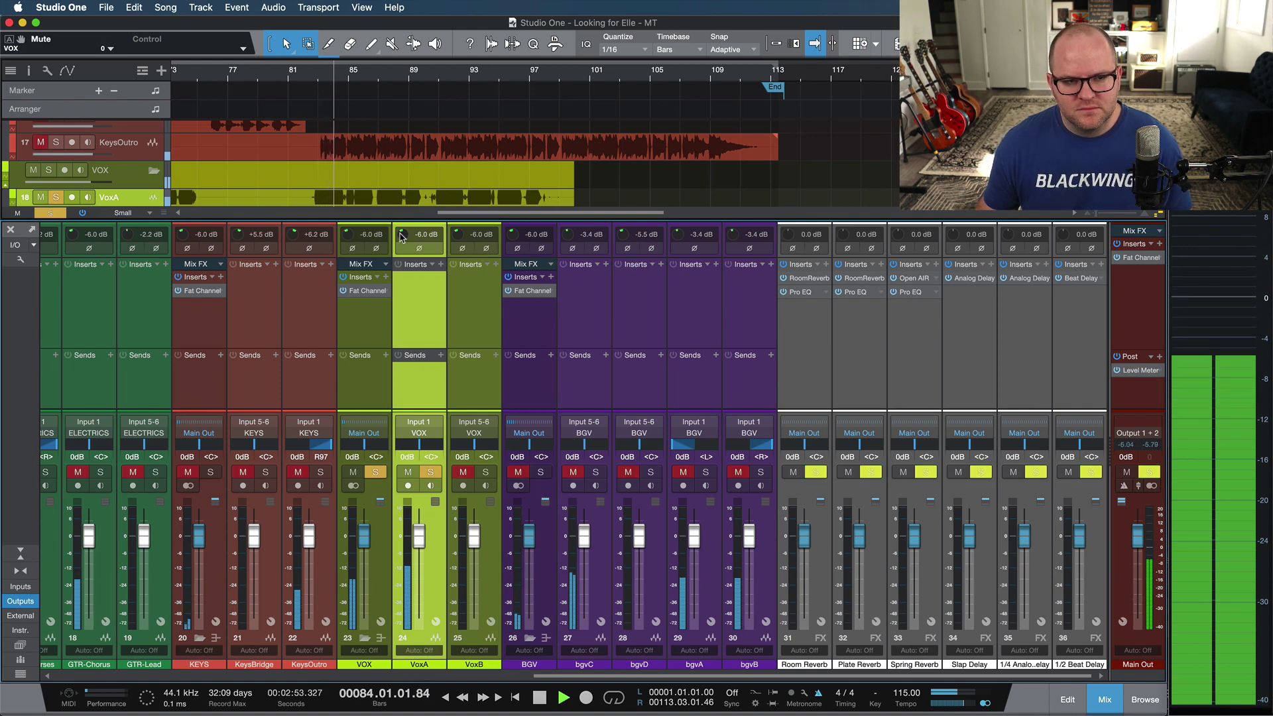
drag(402, 235, 400, 224)
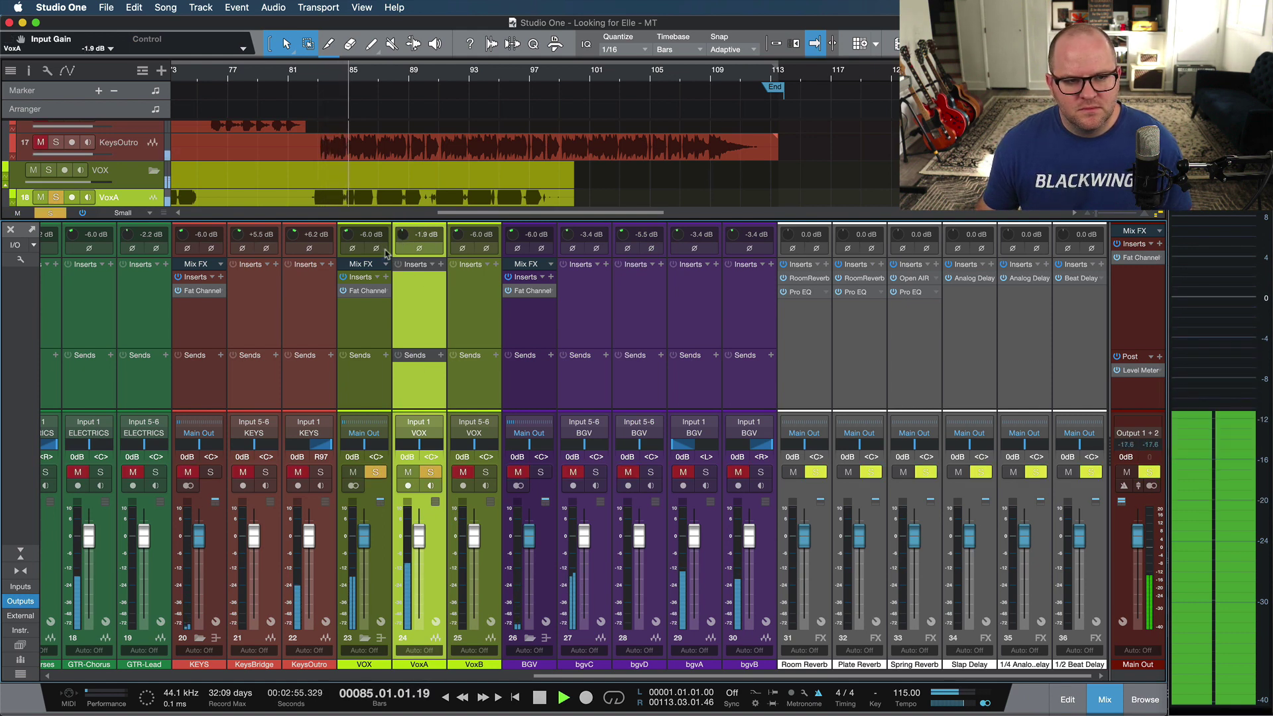
scroll(431, 362, left, 2)
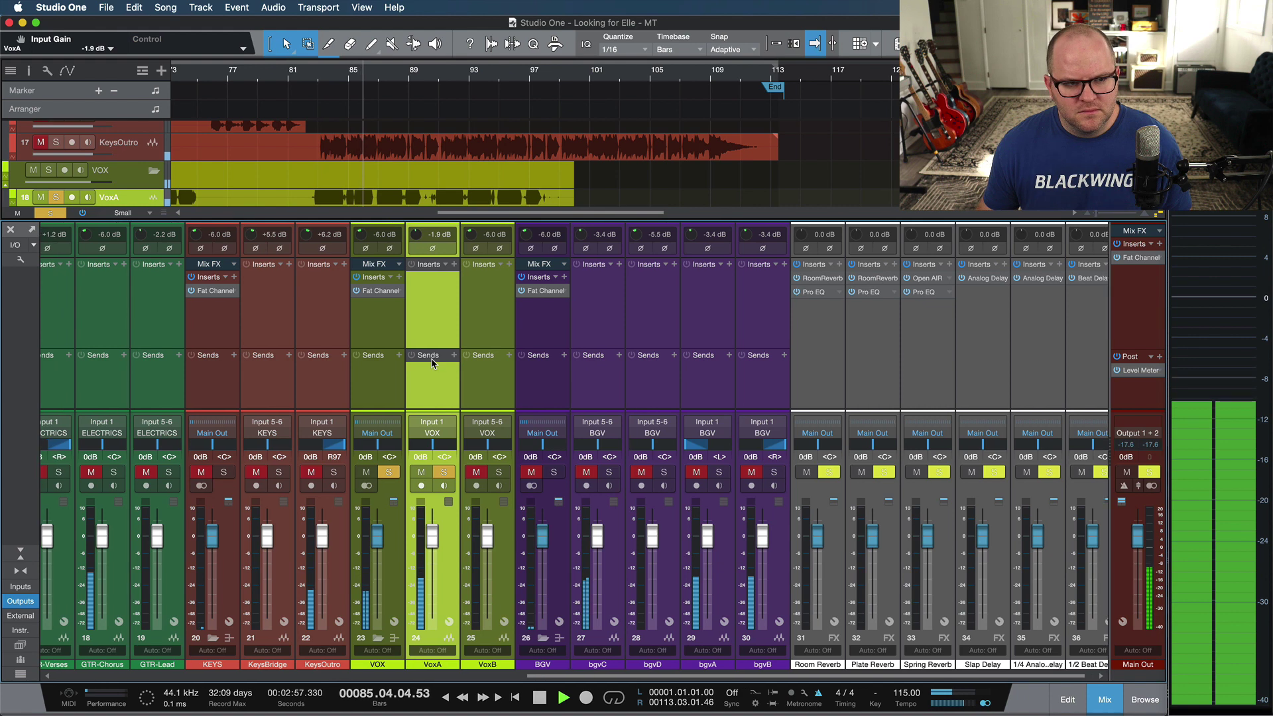
scroll(432, 363, left, 5)
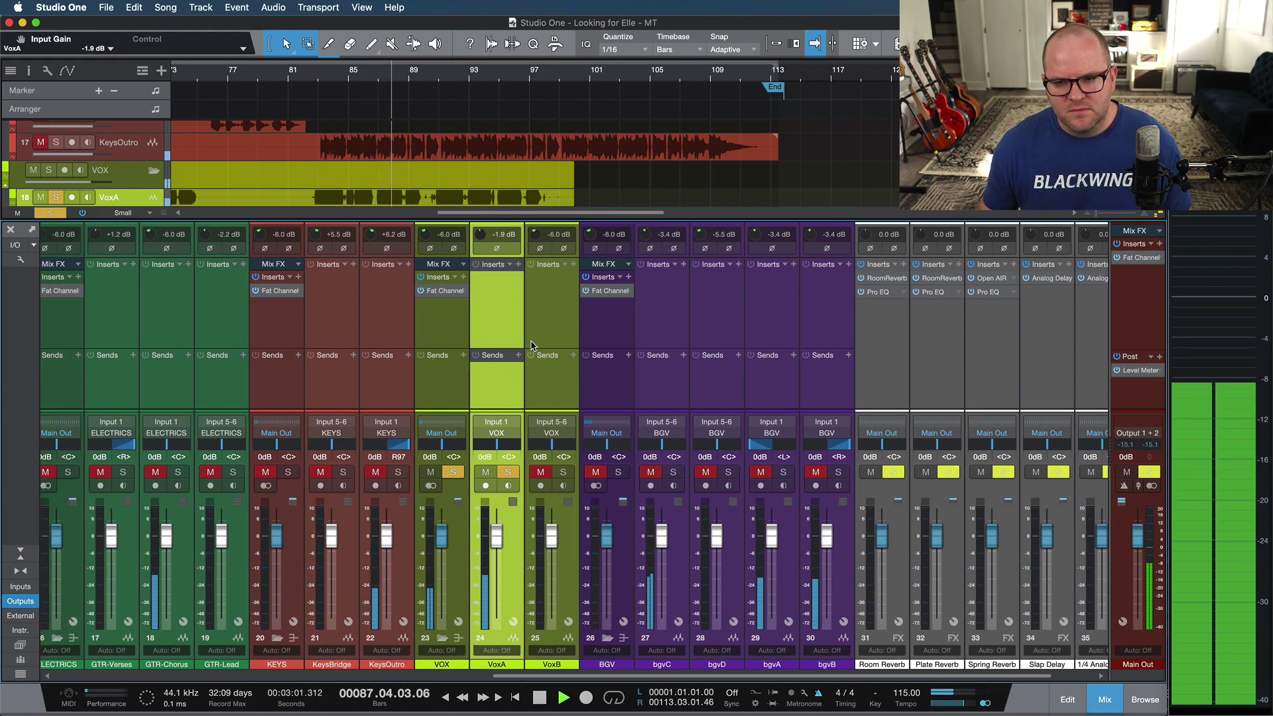
key(s)
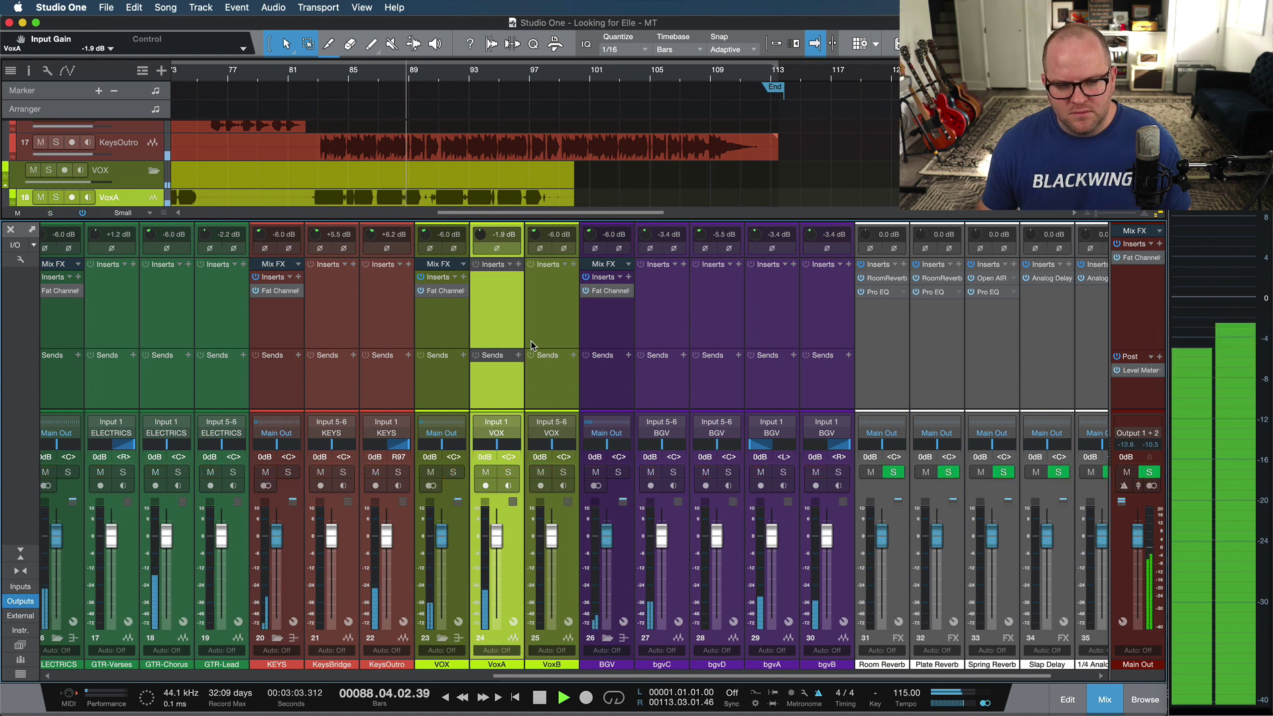
key(space)
key(space)
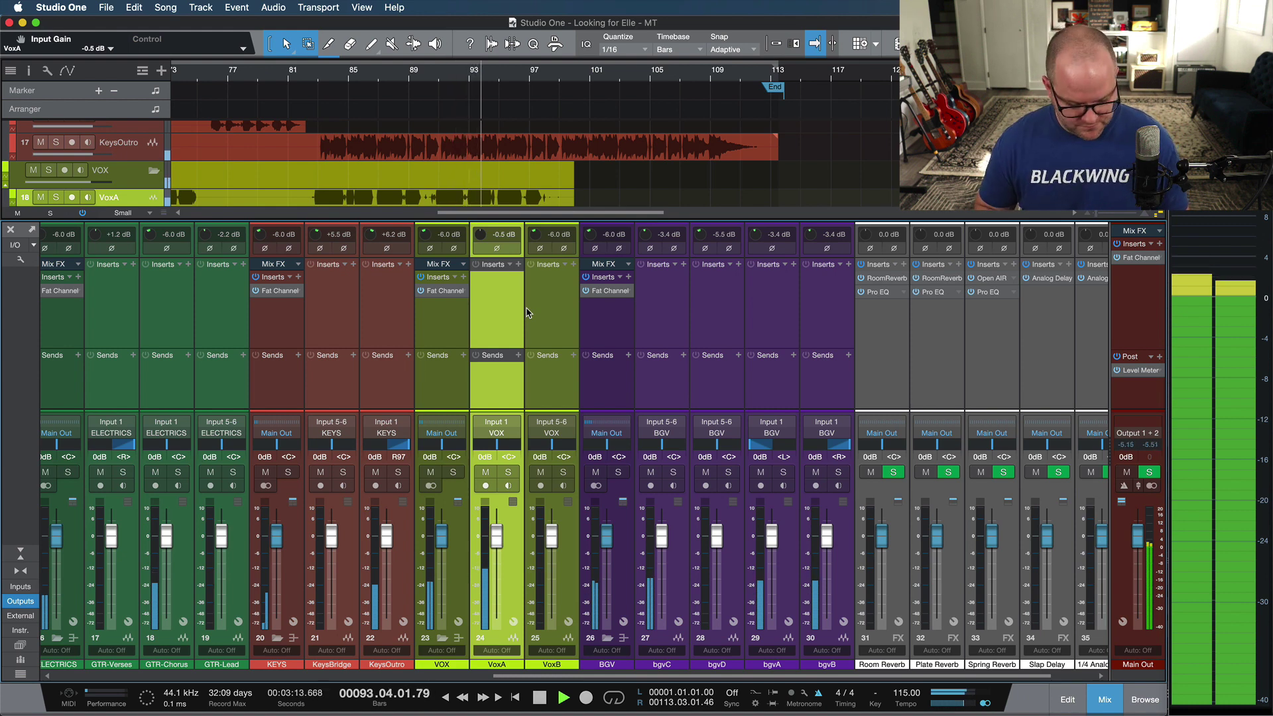
From bar 43, raise VoxB's input gain to -1.2 dB, then stop and close the mixer.
key(F3)
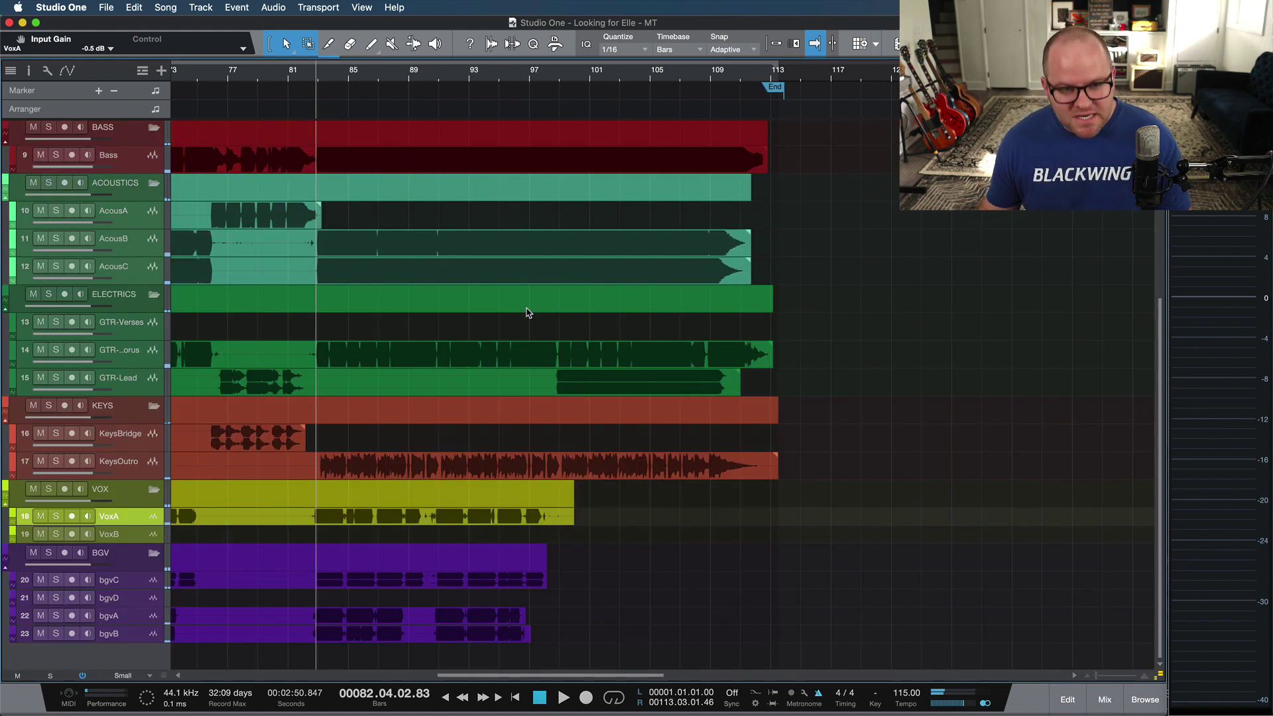
scroll(307, 546, left, 15)
click(528, 75)
click(109, 535)
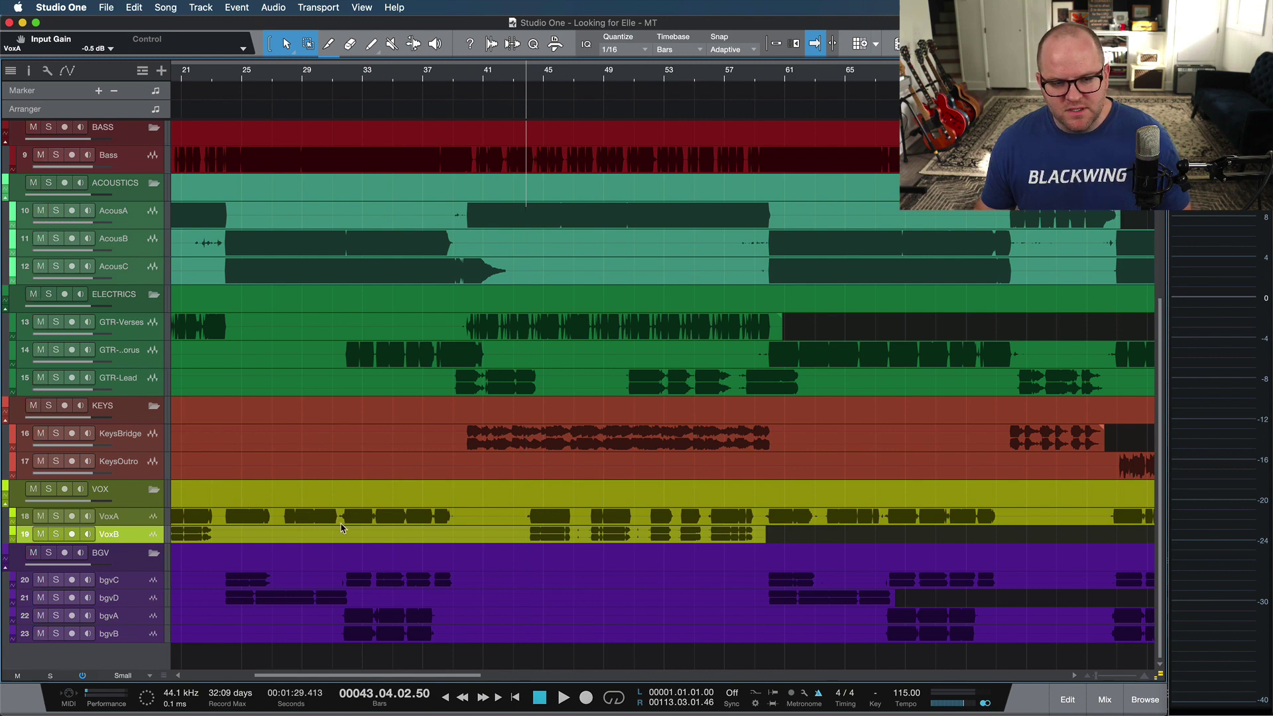
key(F3)
key(s)
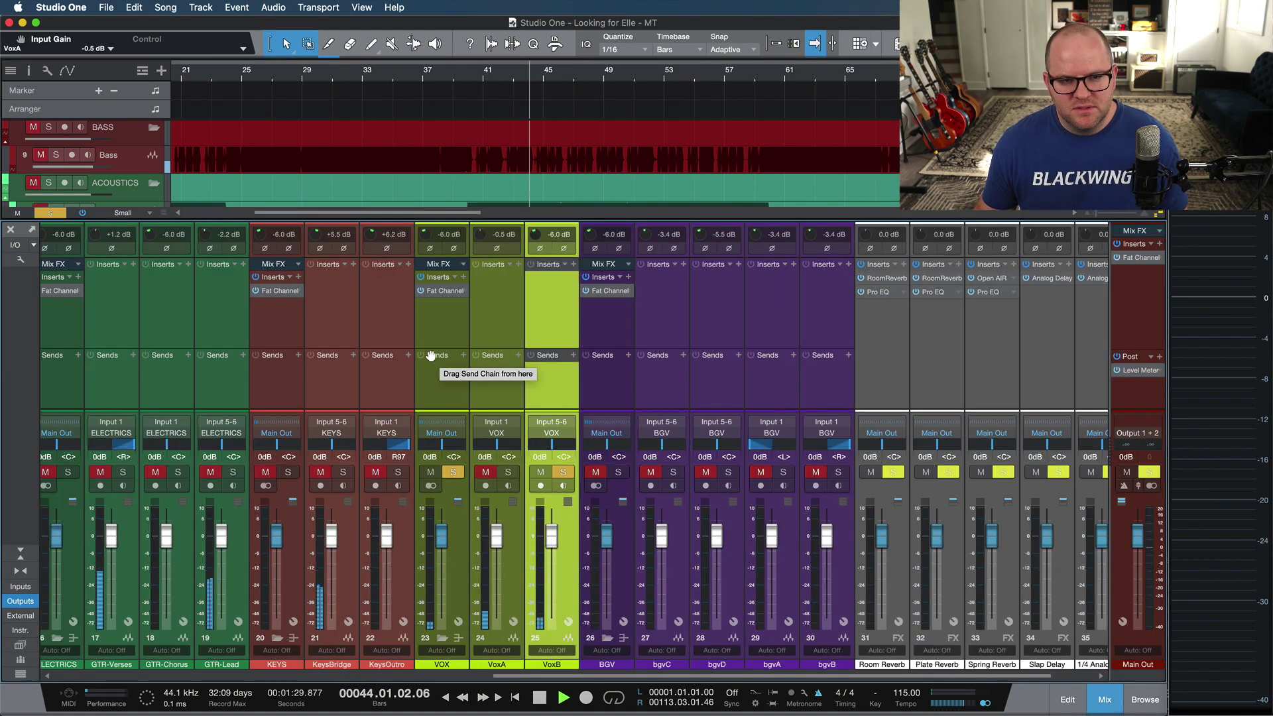
key(s)
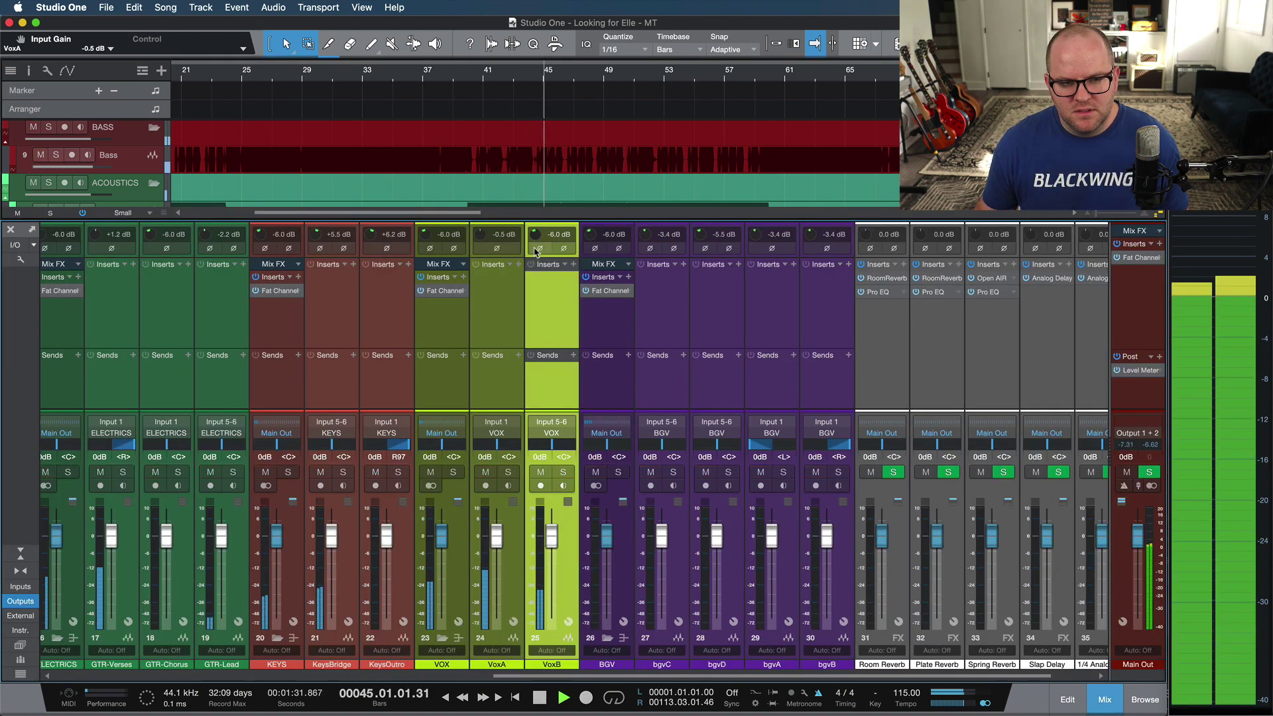
drag(536, 235, 536, 223)
key(space)
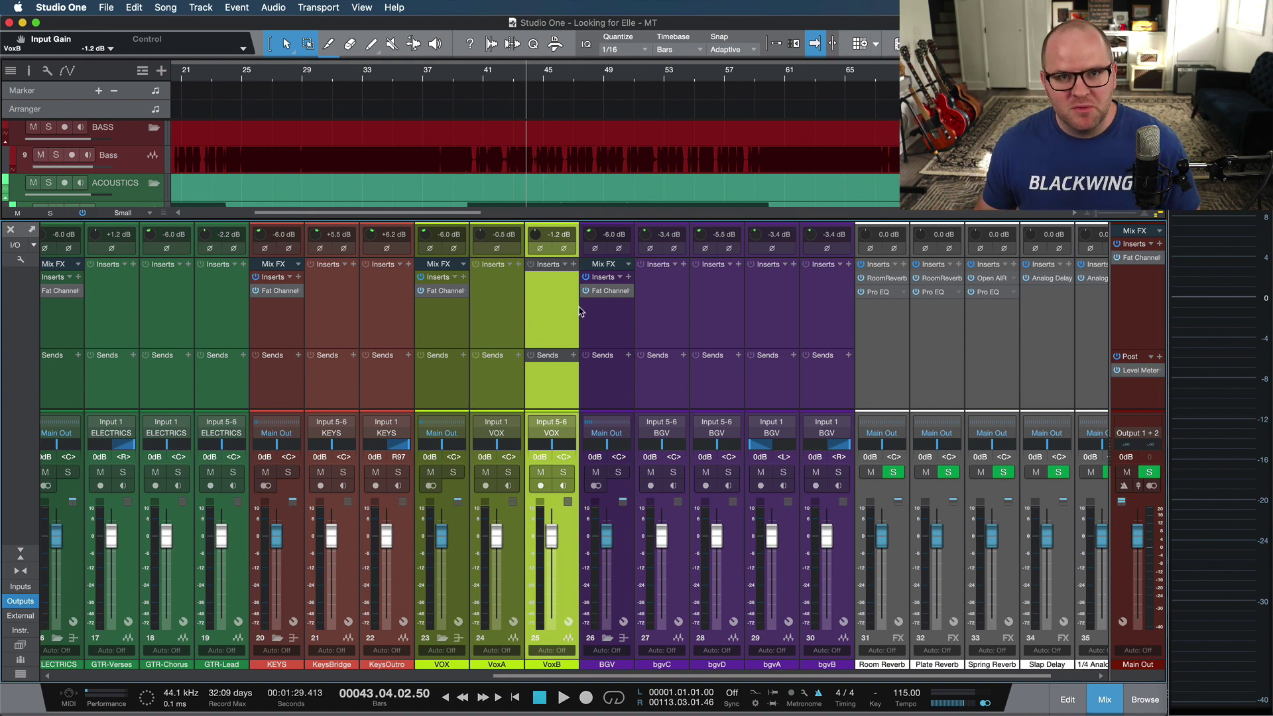
key(F3)
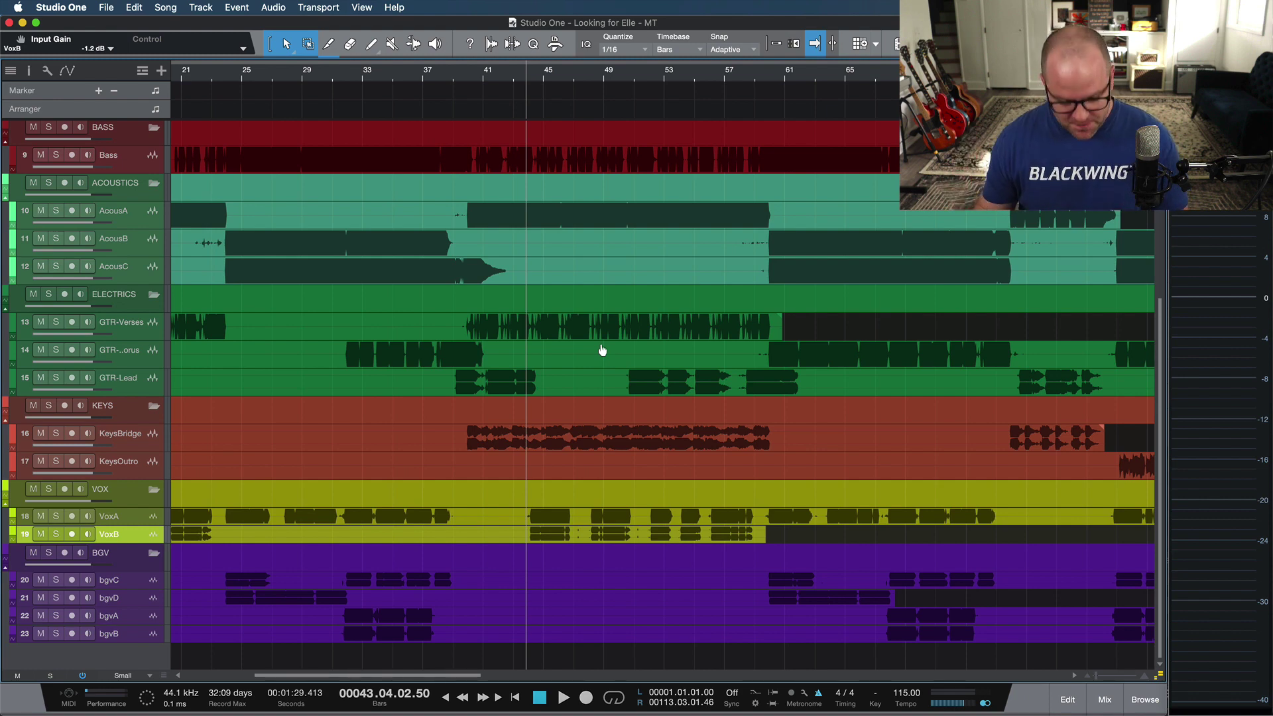
Open the mixer and review VOX, KEYS, Kick through Percussion2 and the DRUMS folder.
key(F3)
click(439, 324)
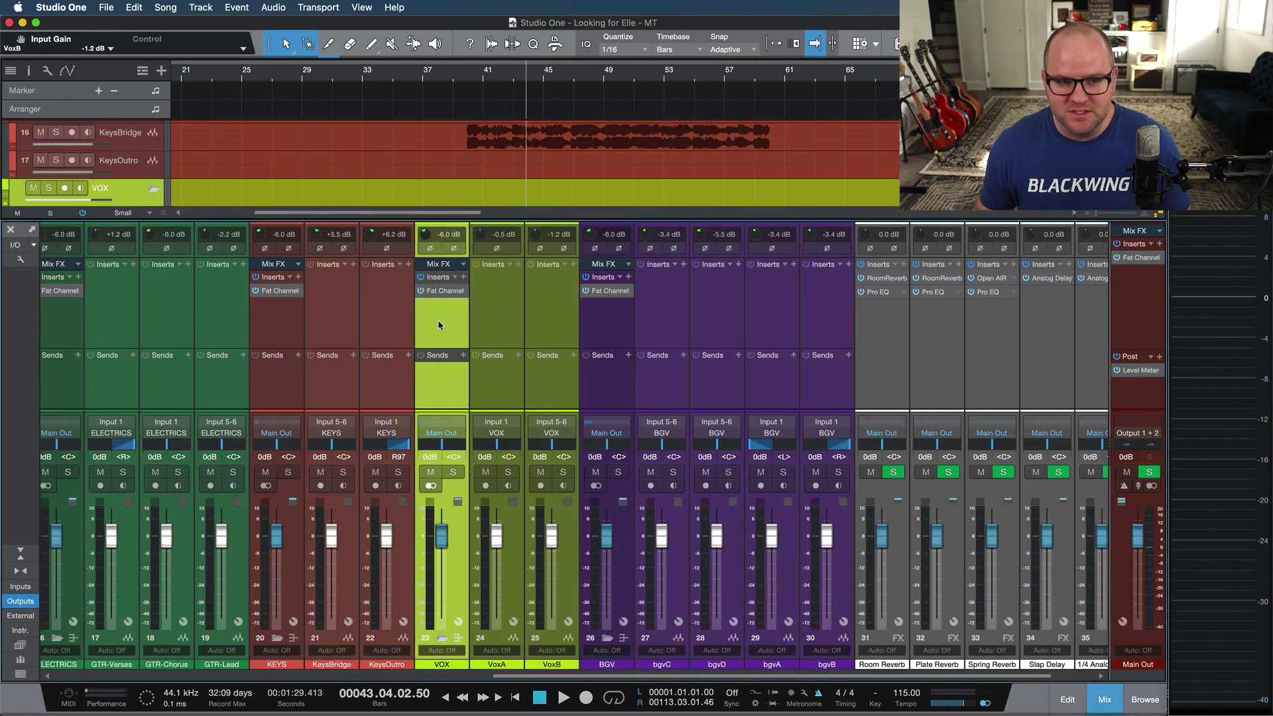
click(296, 337)
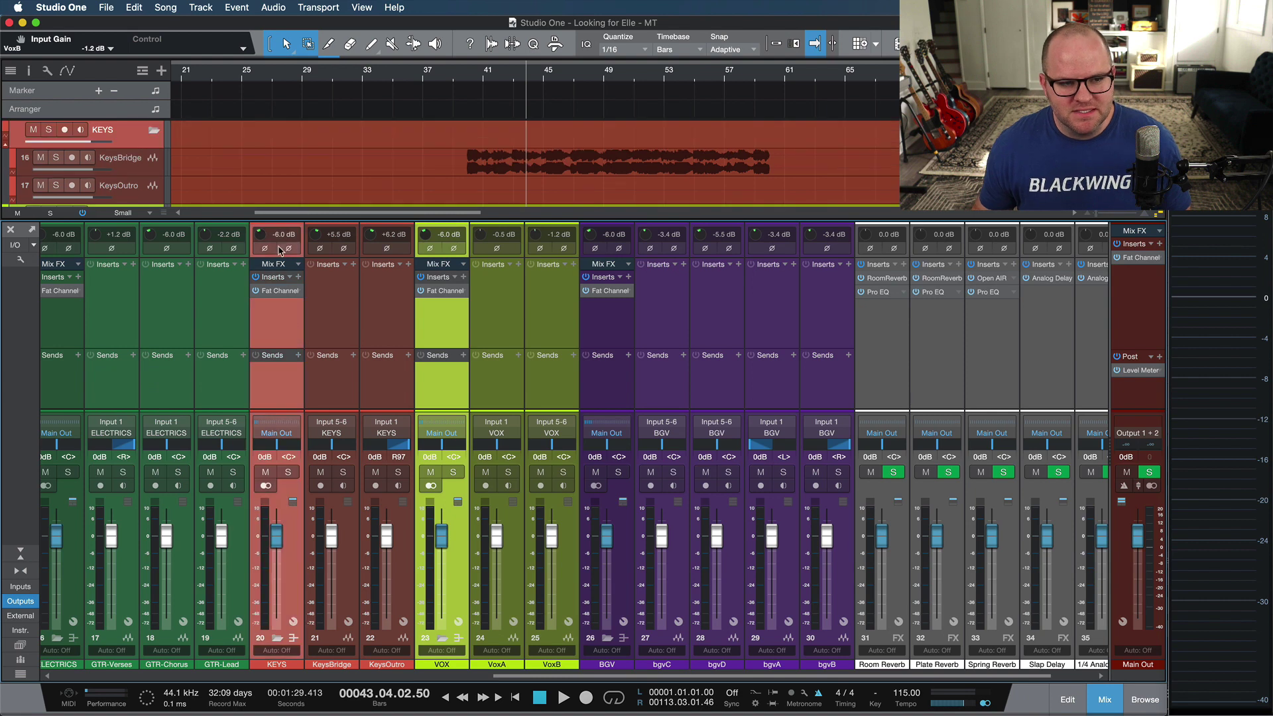
scroll(258, 340, left, 10)
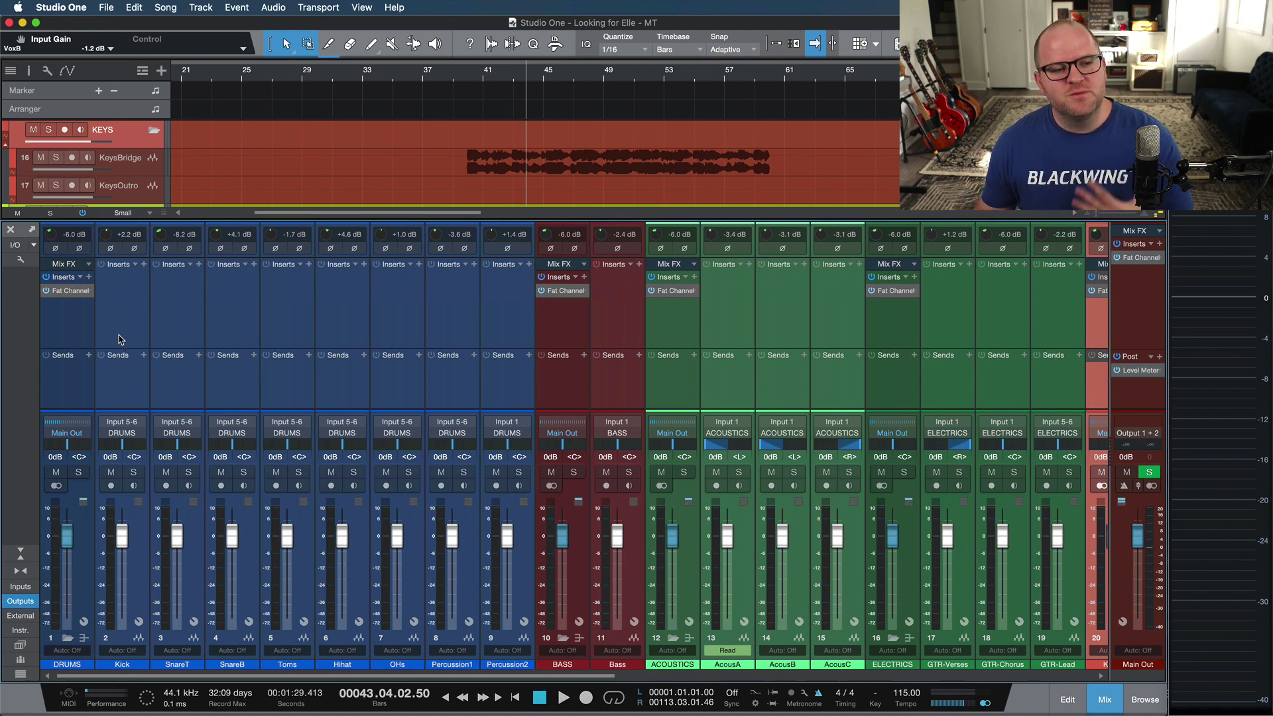
click(113, 327)
click(508, 305)
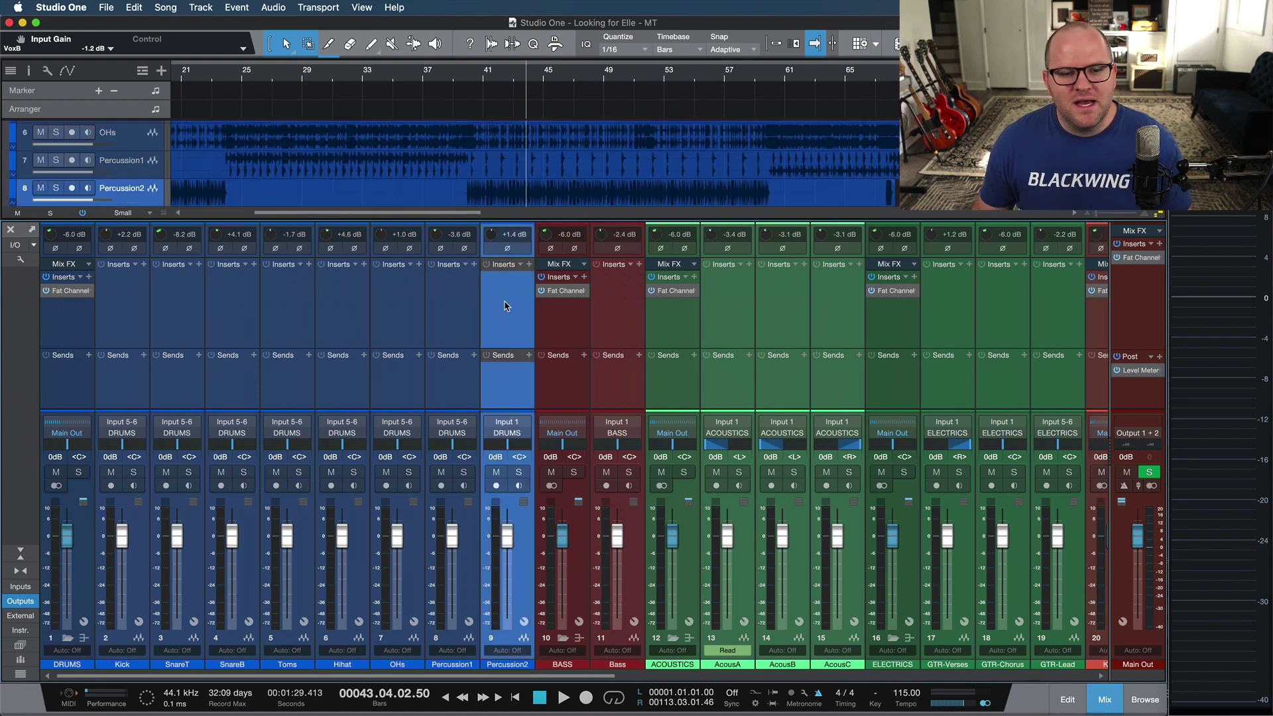
shift+click(111, 323)
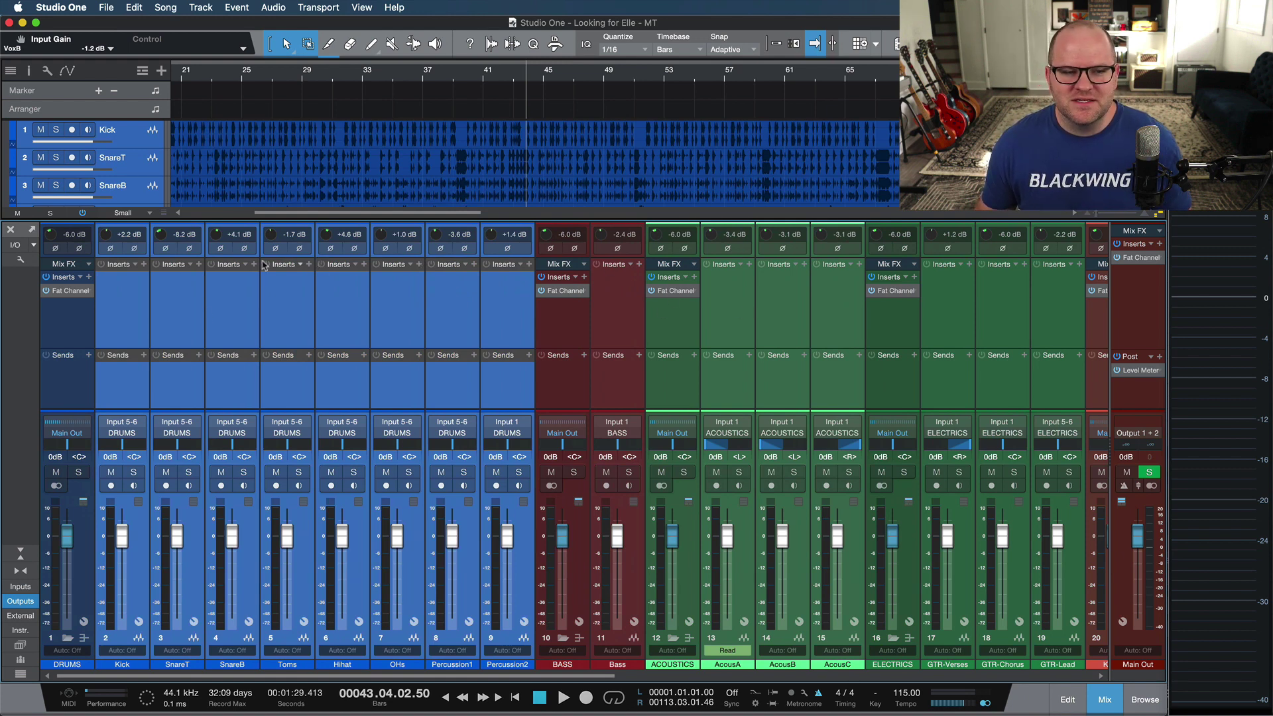
click(71, 334)
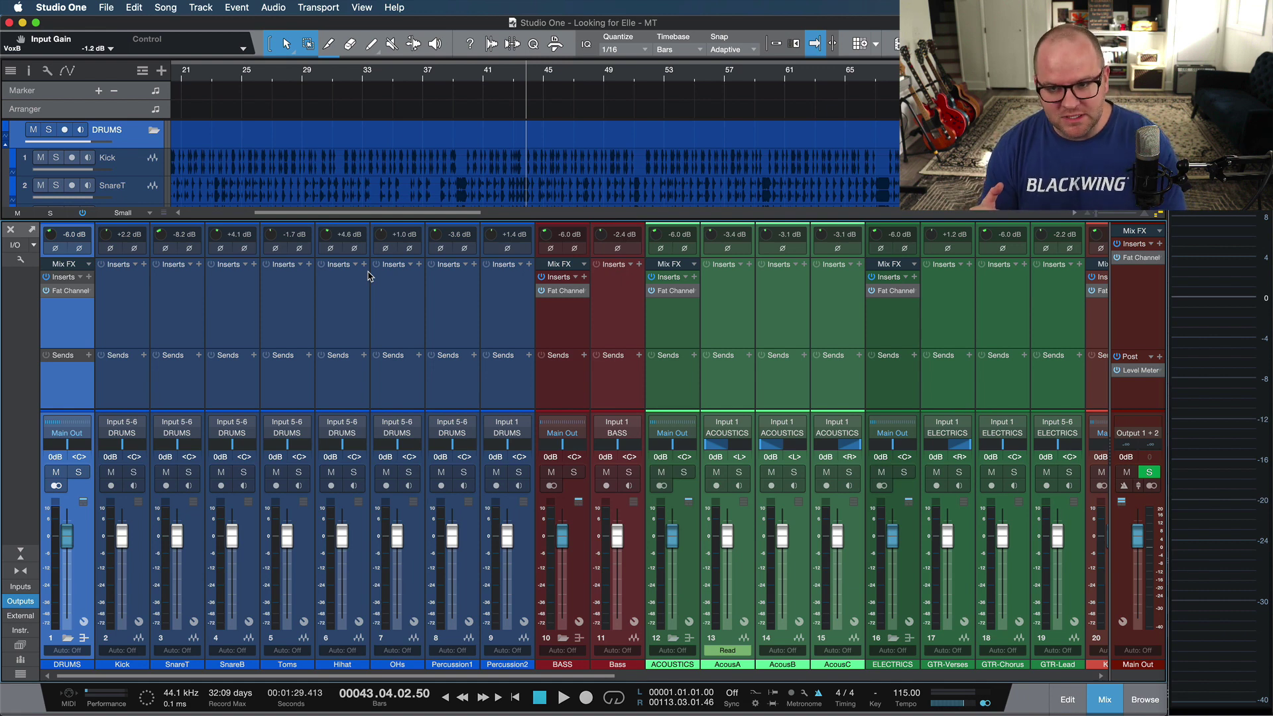
Review the Kick, SnareB, Bass, AcousA–AcousC and ELECTRICS channel strips.
scroll(823, 420, right, 2)
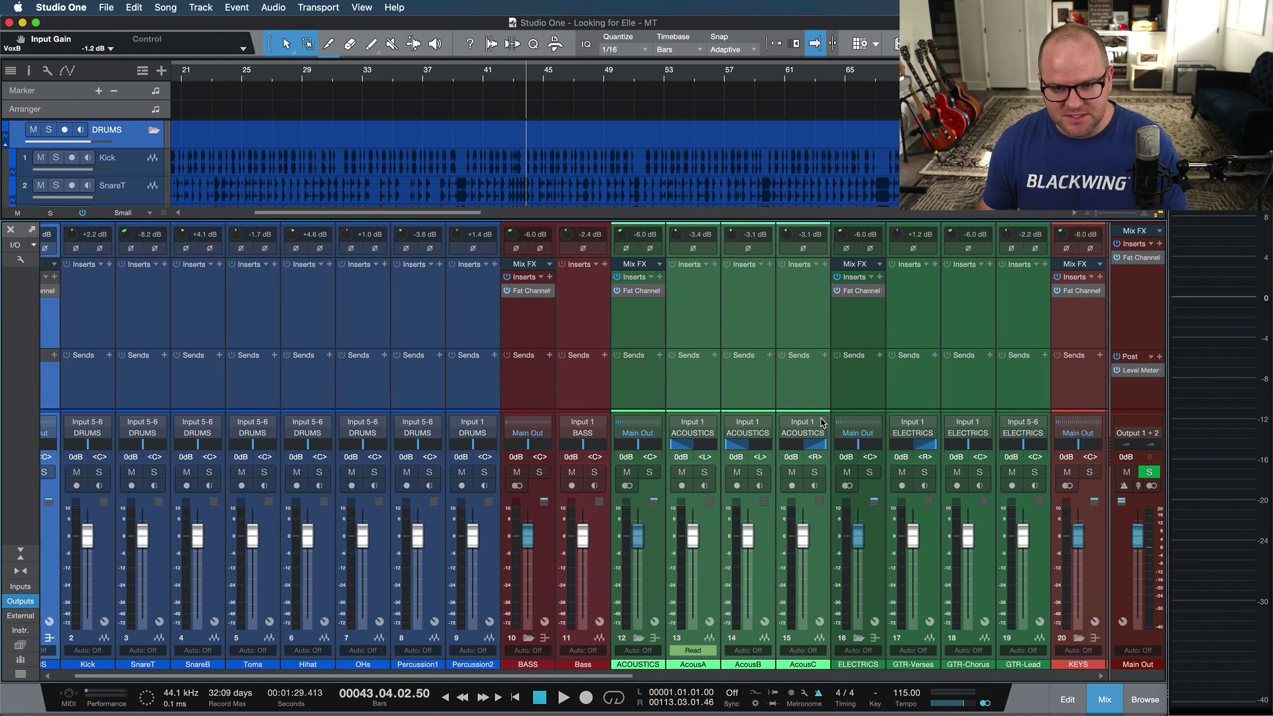
scroll(823, 419, right, 5)
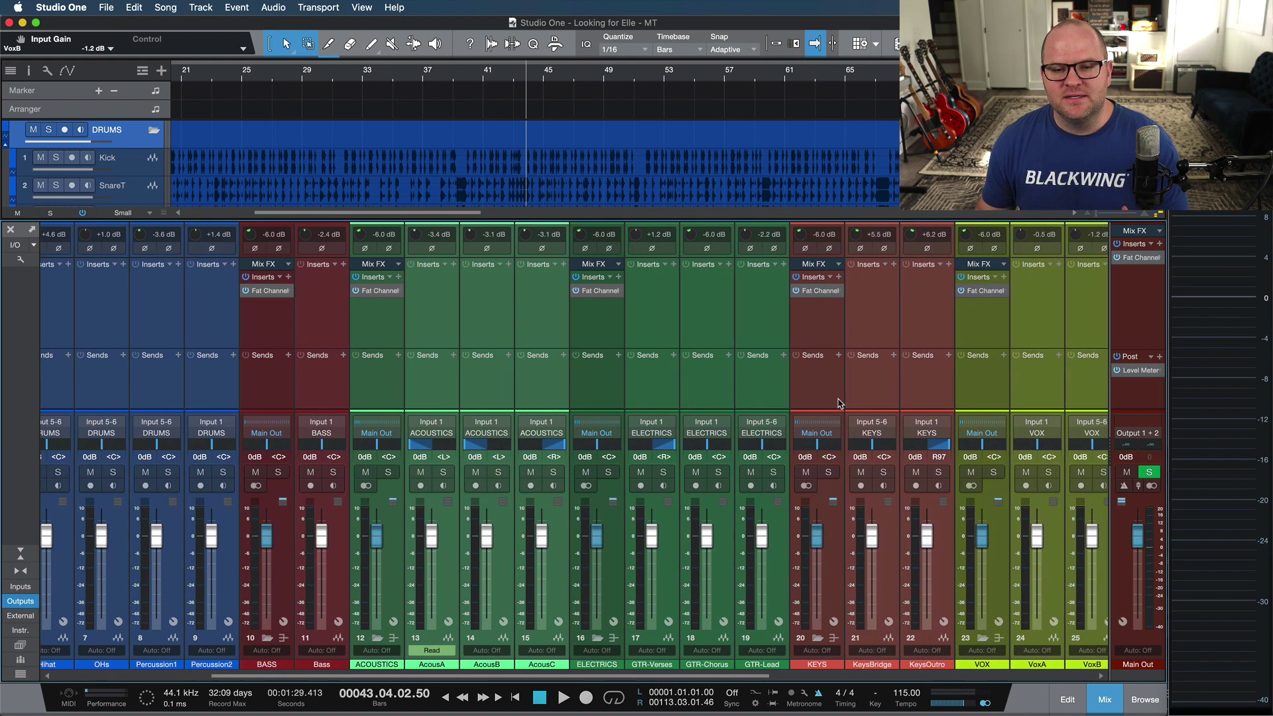
scroll(839, 403, left, 6)
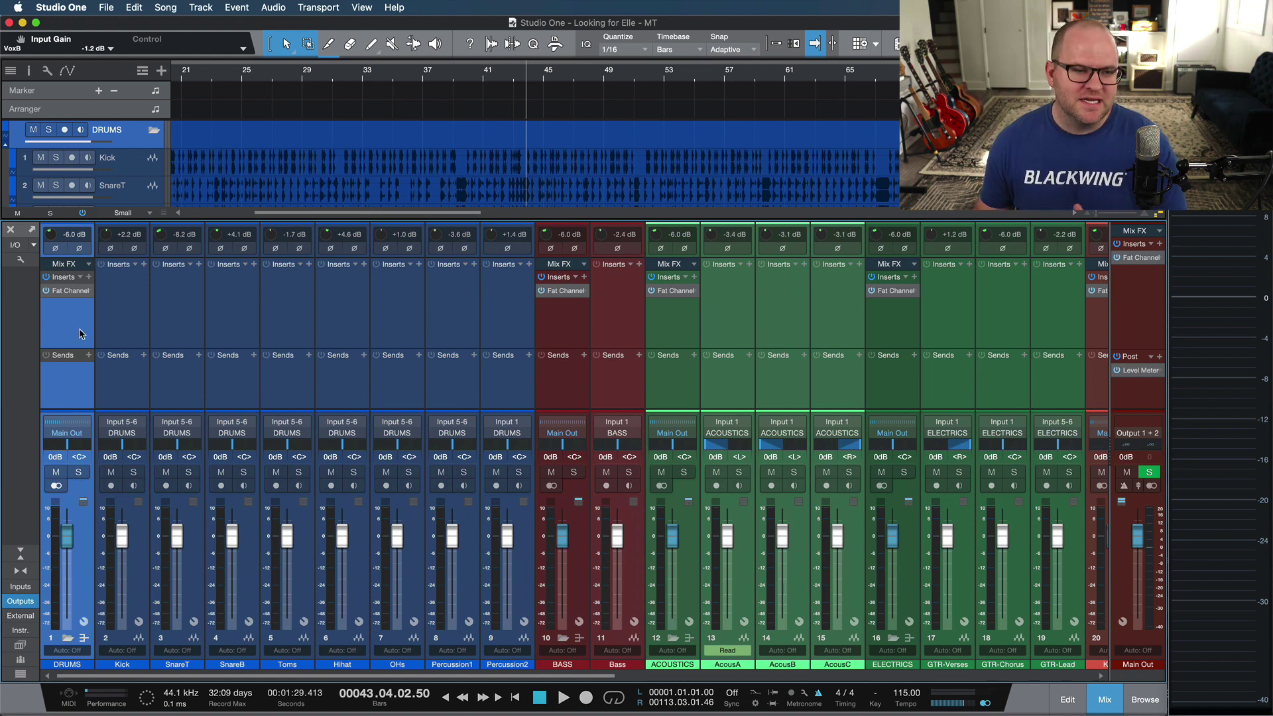
click(114, 330)
click(224, 327)
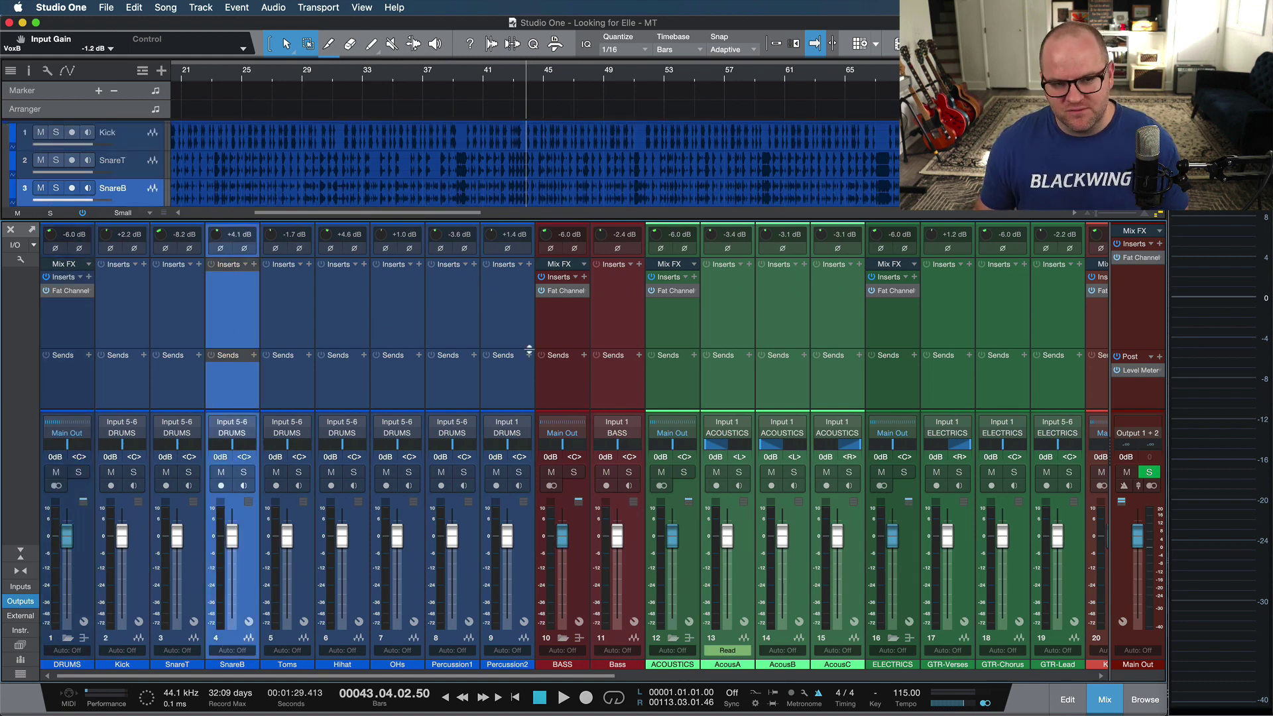
click(578, 318)
click(626, 321)
click(687, 331)
click(717, 330)
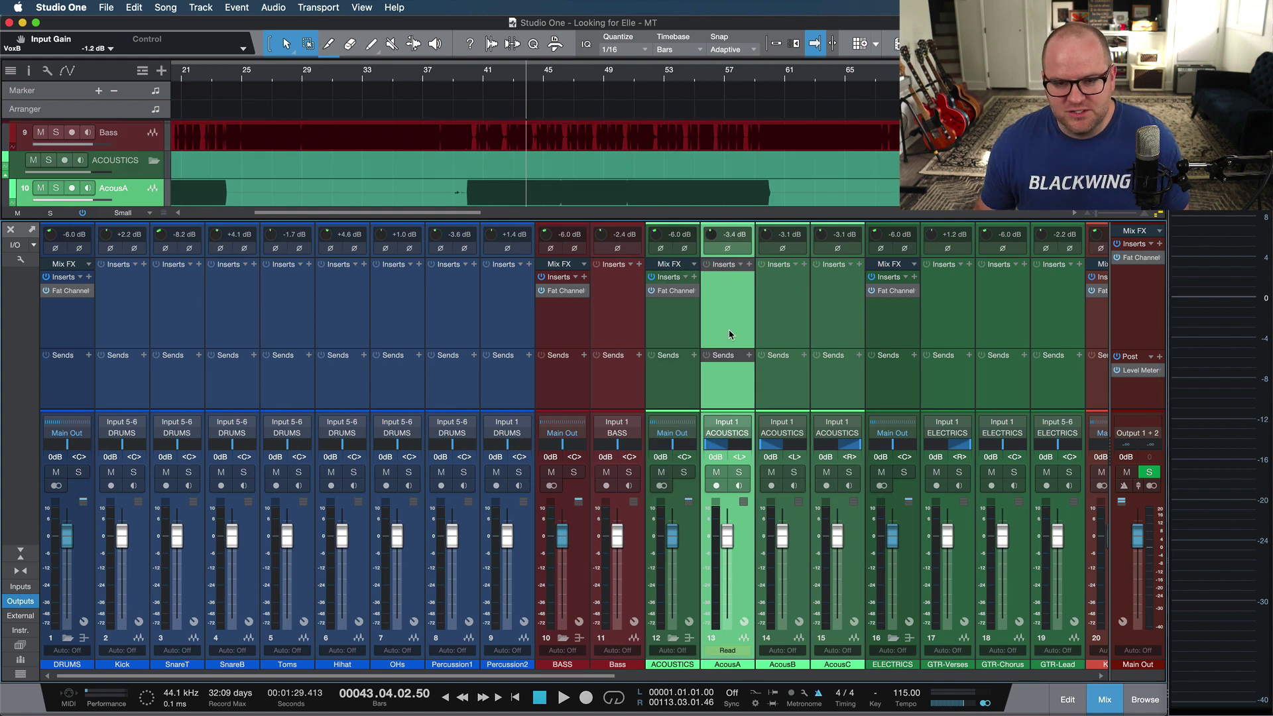
click(774, 331)
click(843, 331)
click(886, 335)
Check Percussion1, OHs and Hihat, then play the mix from bar 59 and stop.
scroll(869, 335, right, 10)
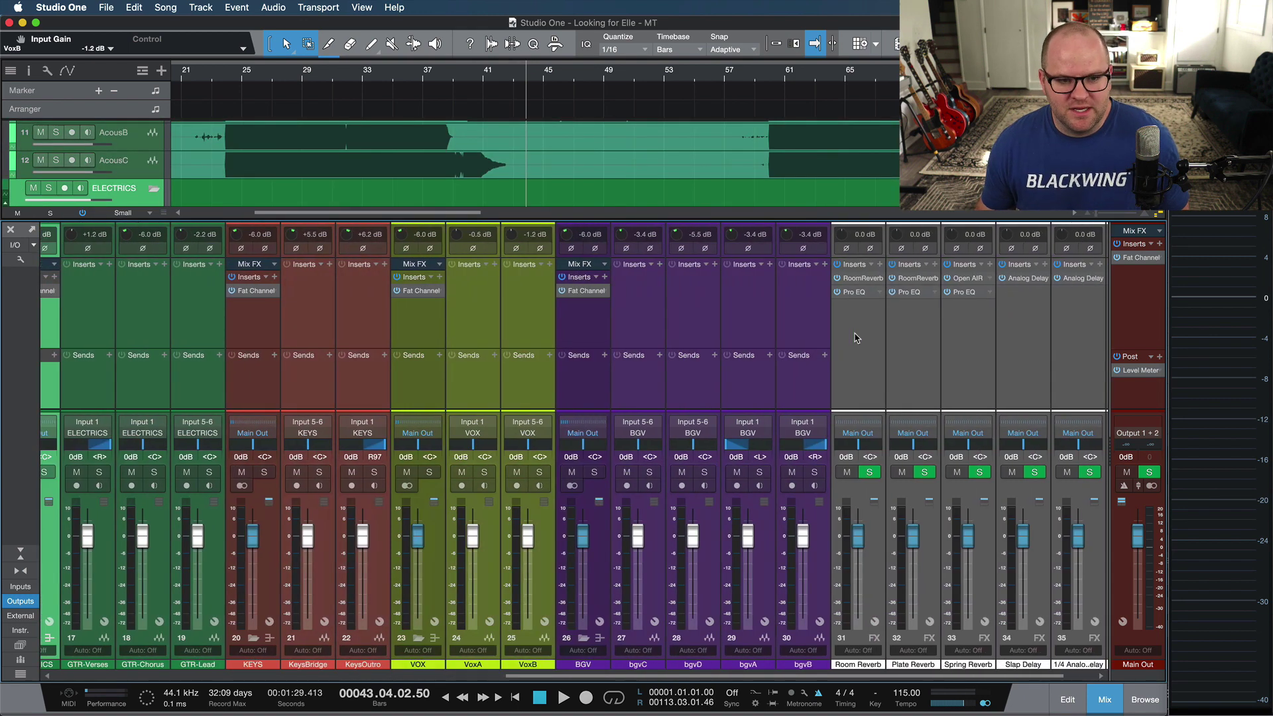
scroll(593, 341, right, 1)
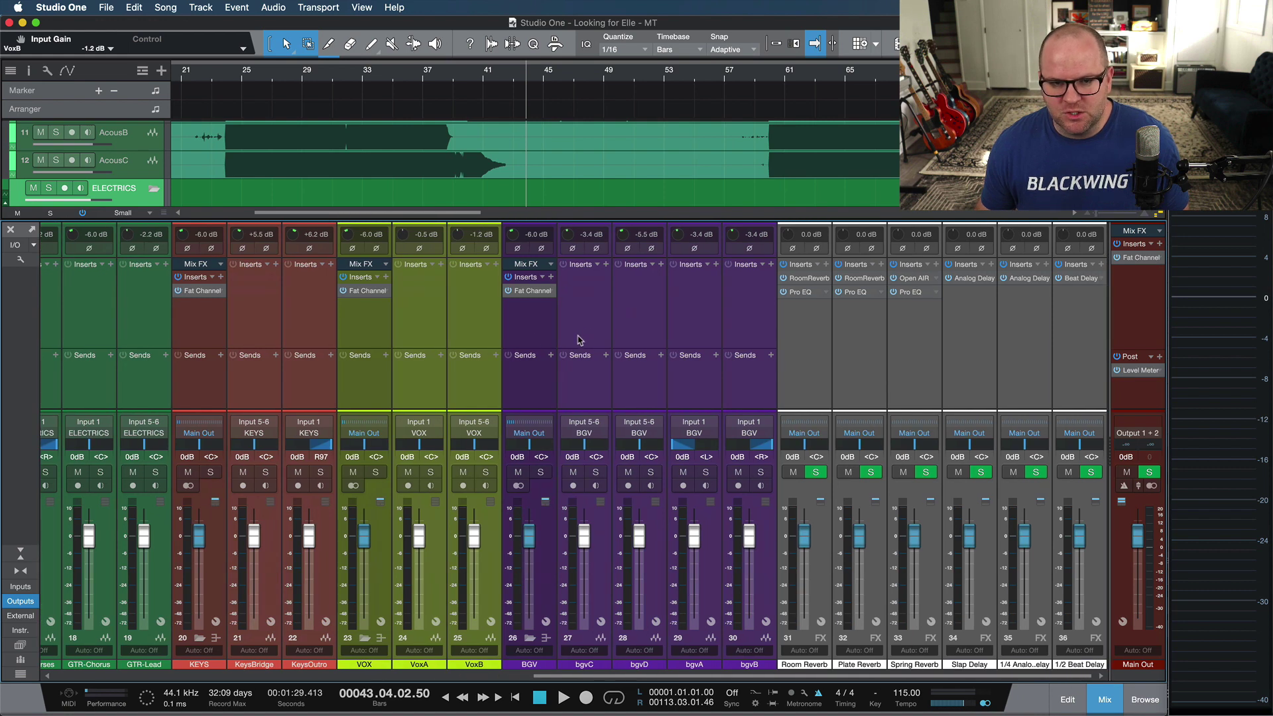
scroll(548, 333, left, 10)
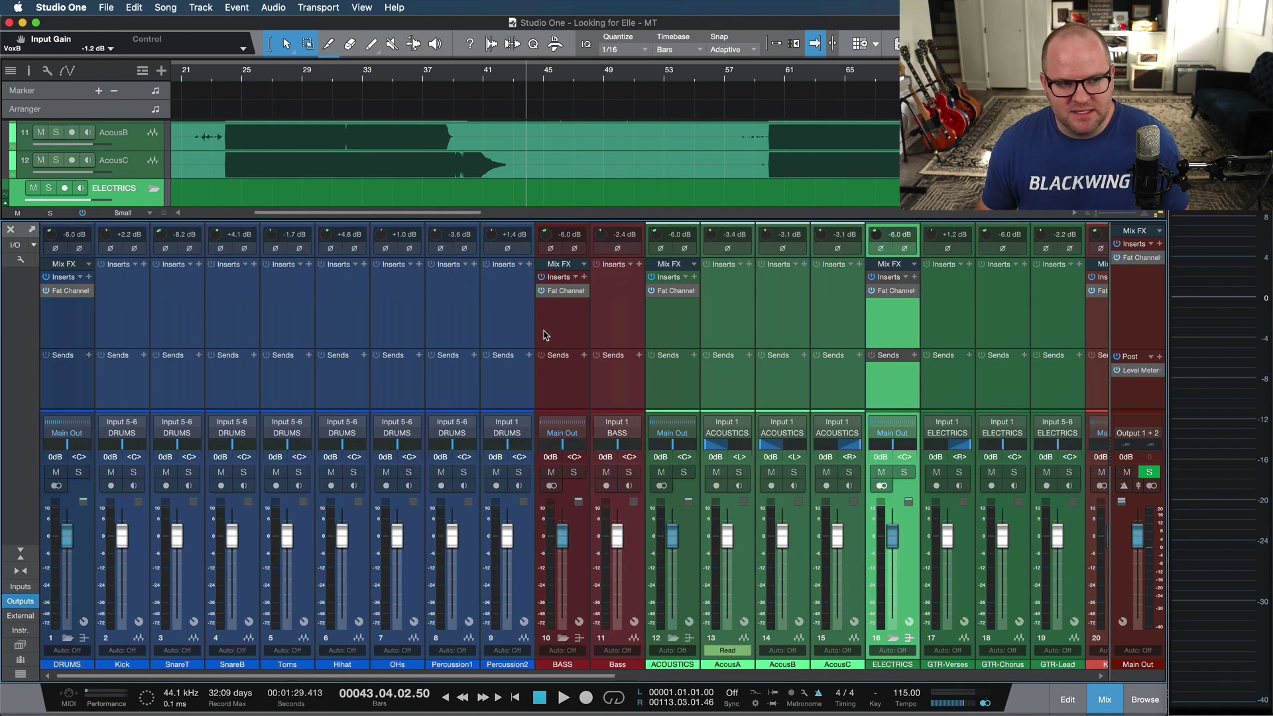
click(476, 336)
click(391, 336)
click(356, 337)
click(760, 79)
key(space)
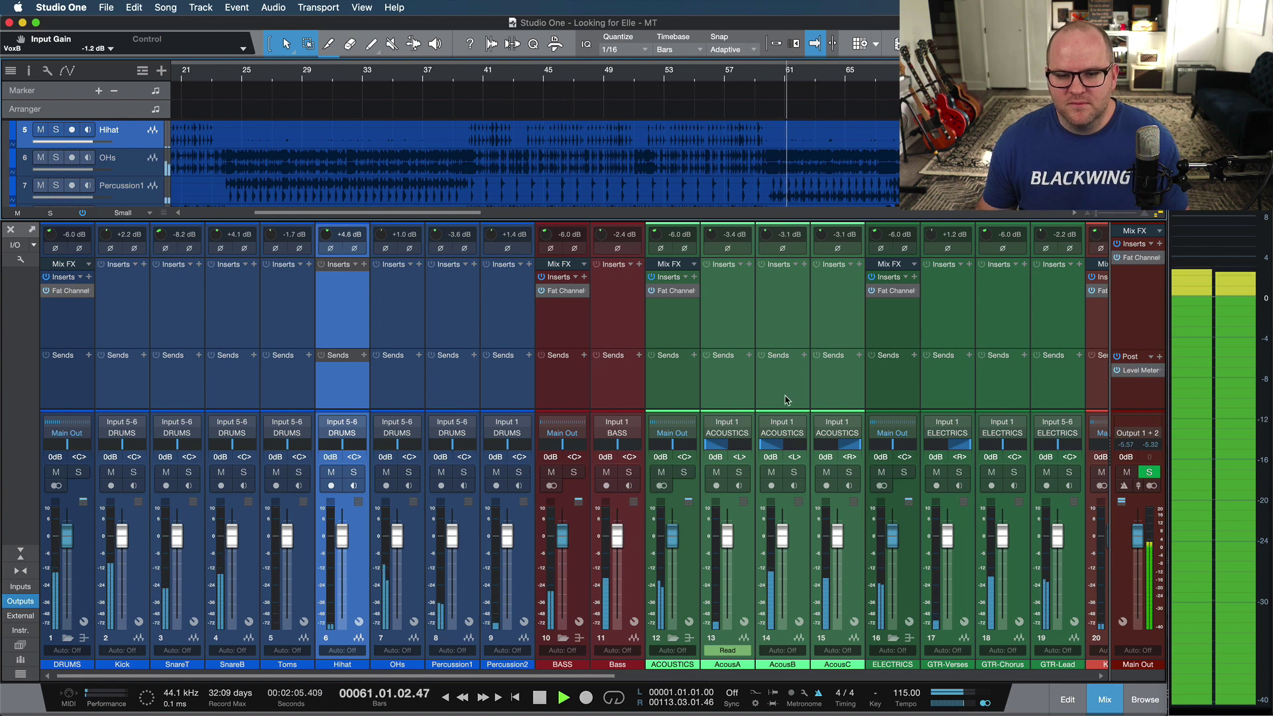
scroll(785, 400, right, 10)
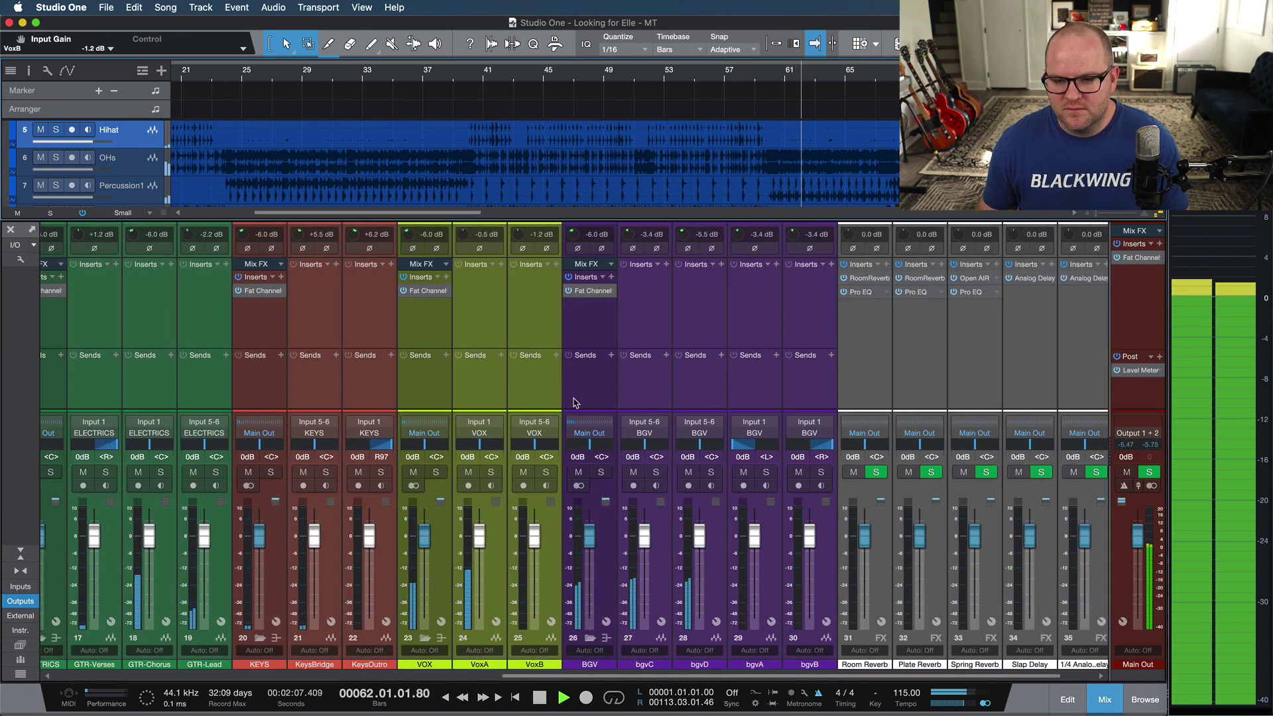
key(space)
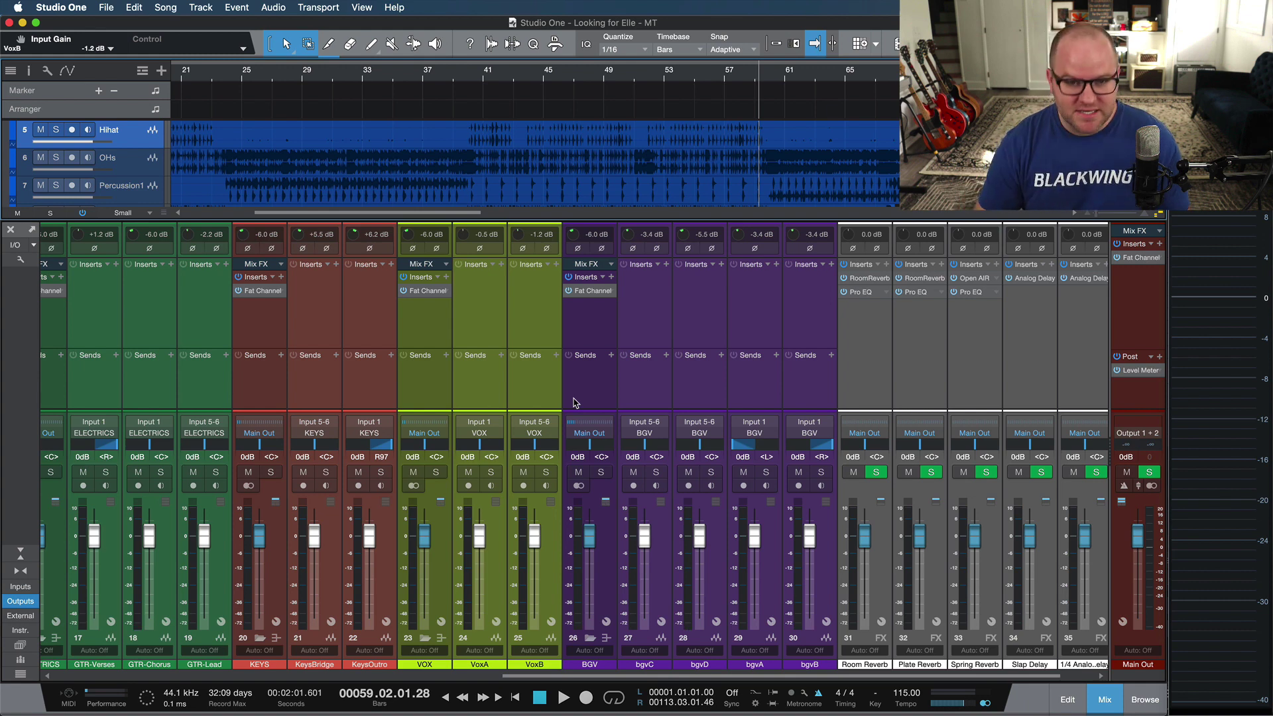
Close the mixer and zoom to fit the whole song and all 23 tracks.
key(F3)
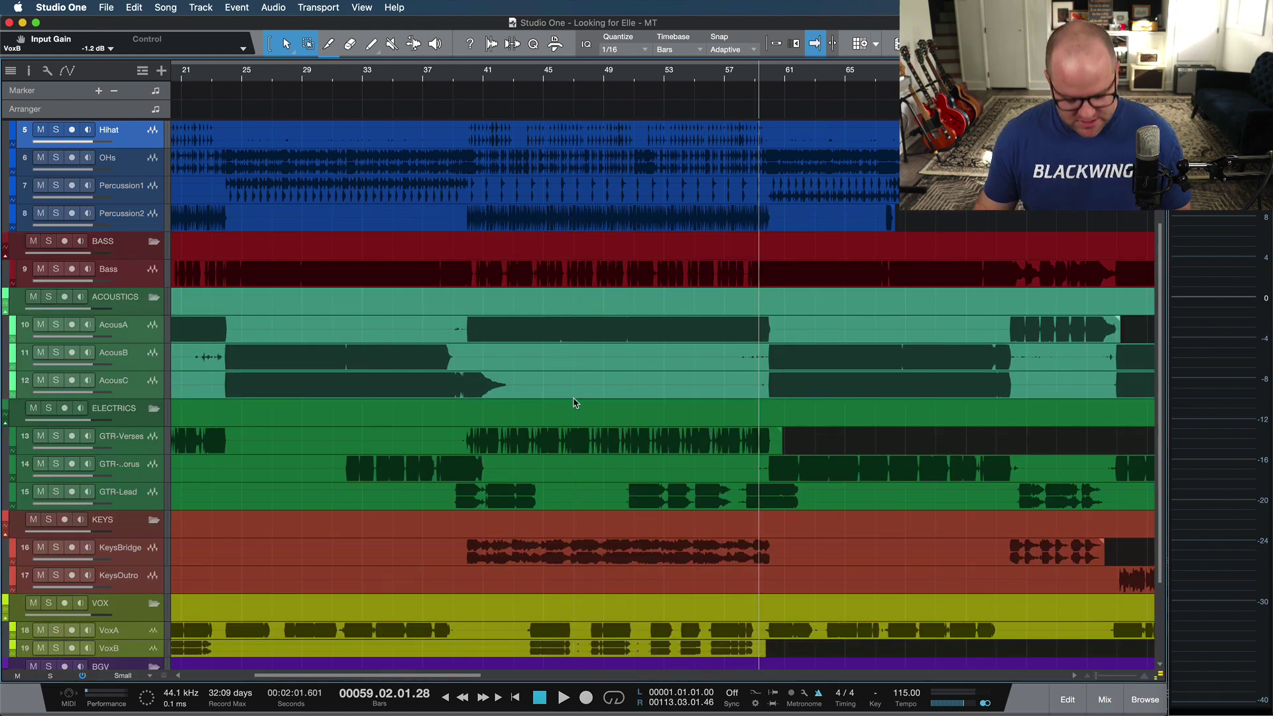
scroll(624, 505, down, 1)
scroll(624, 506, down, 3)
key(w)
key(w)
key(w)
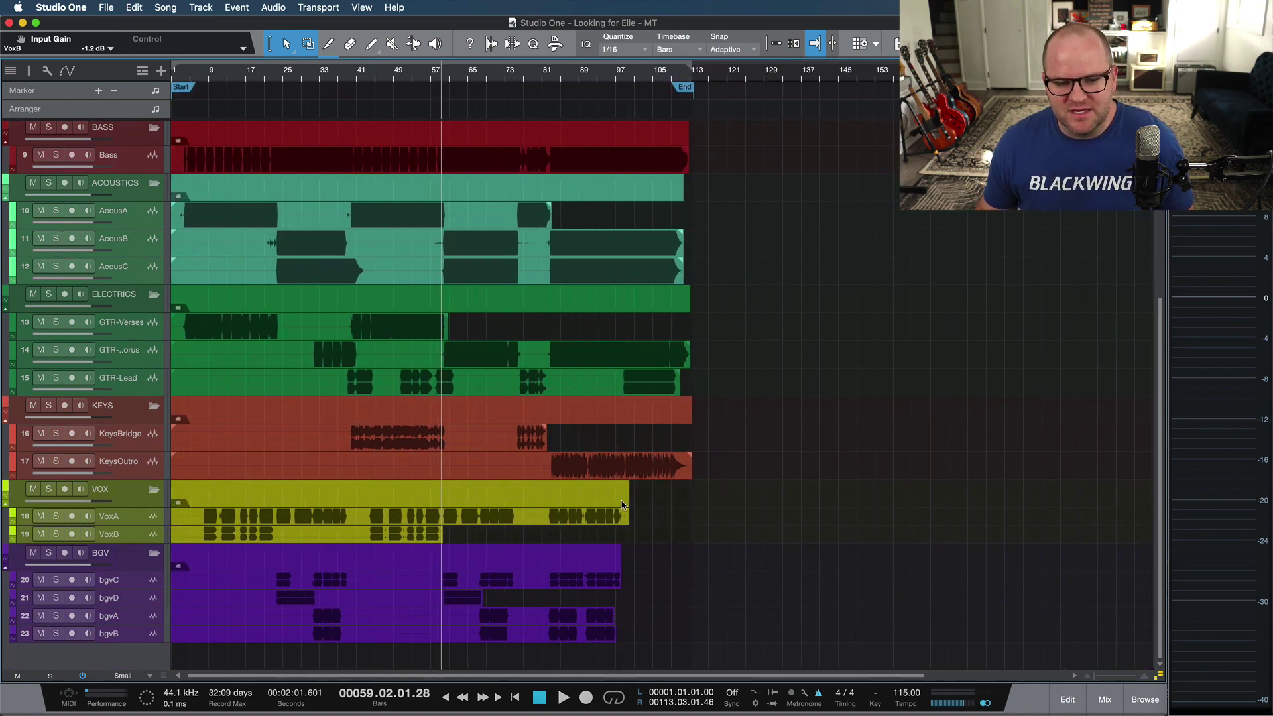
scroll(623, 506, up, 3)
key(e)
key(e)
key(shift+z)
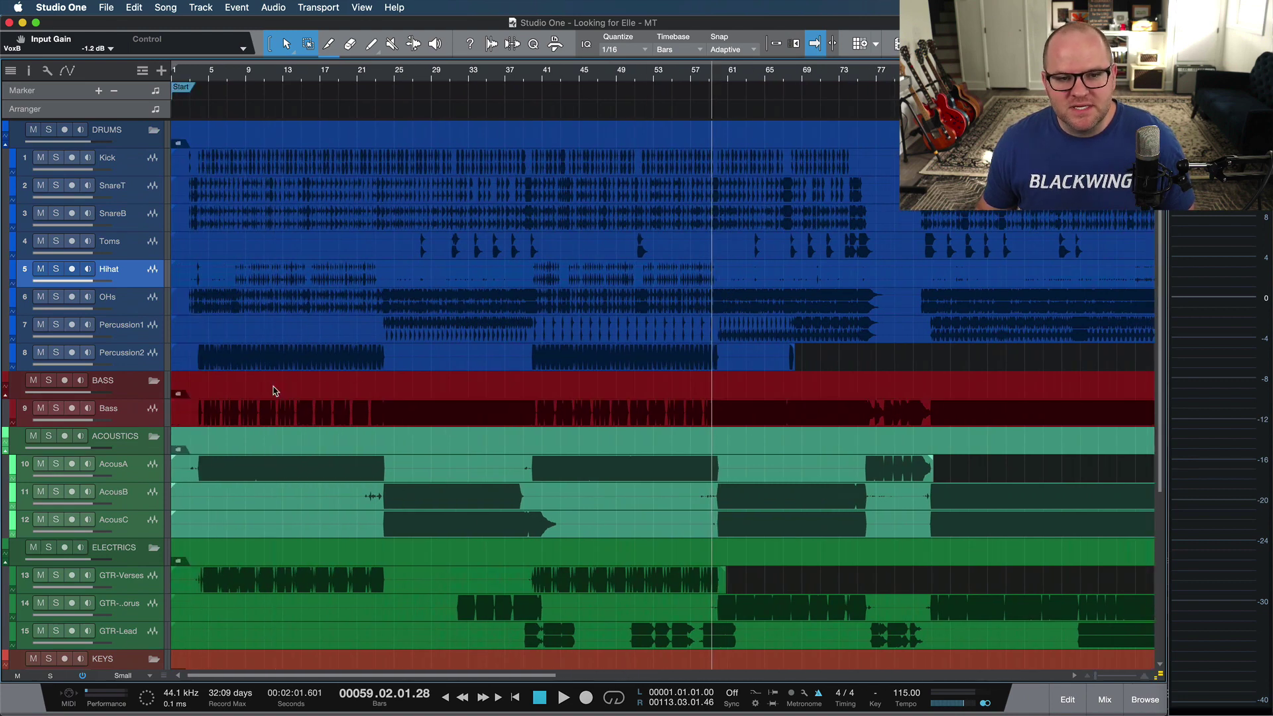